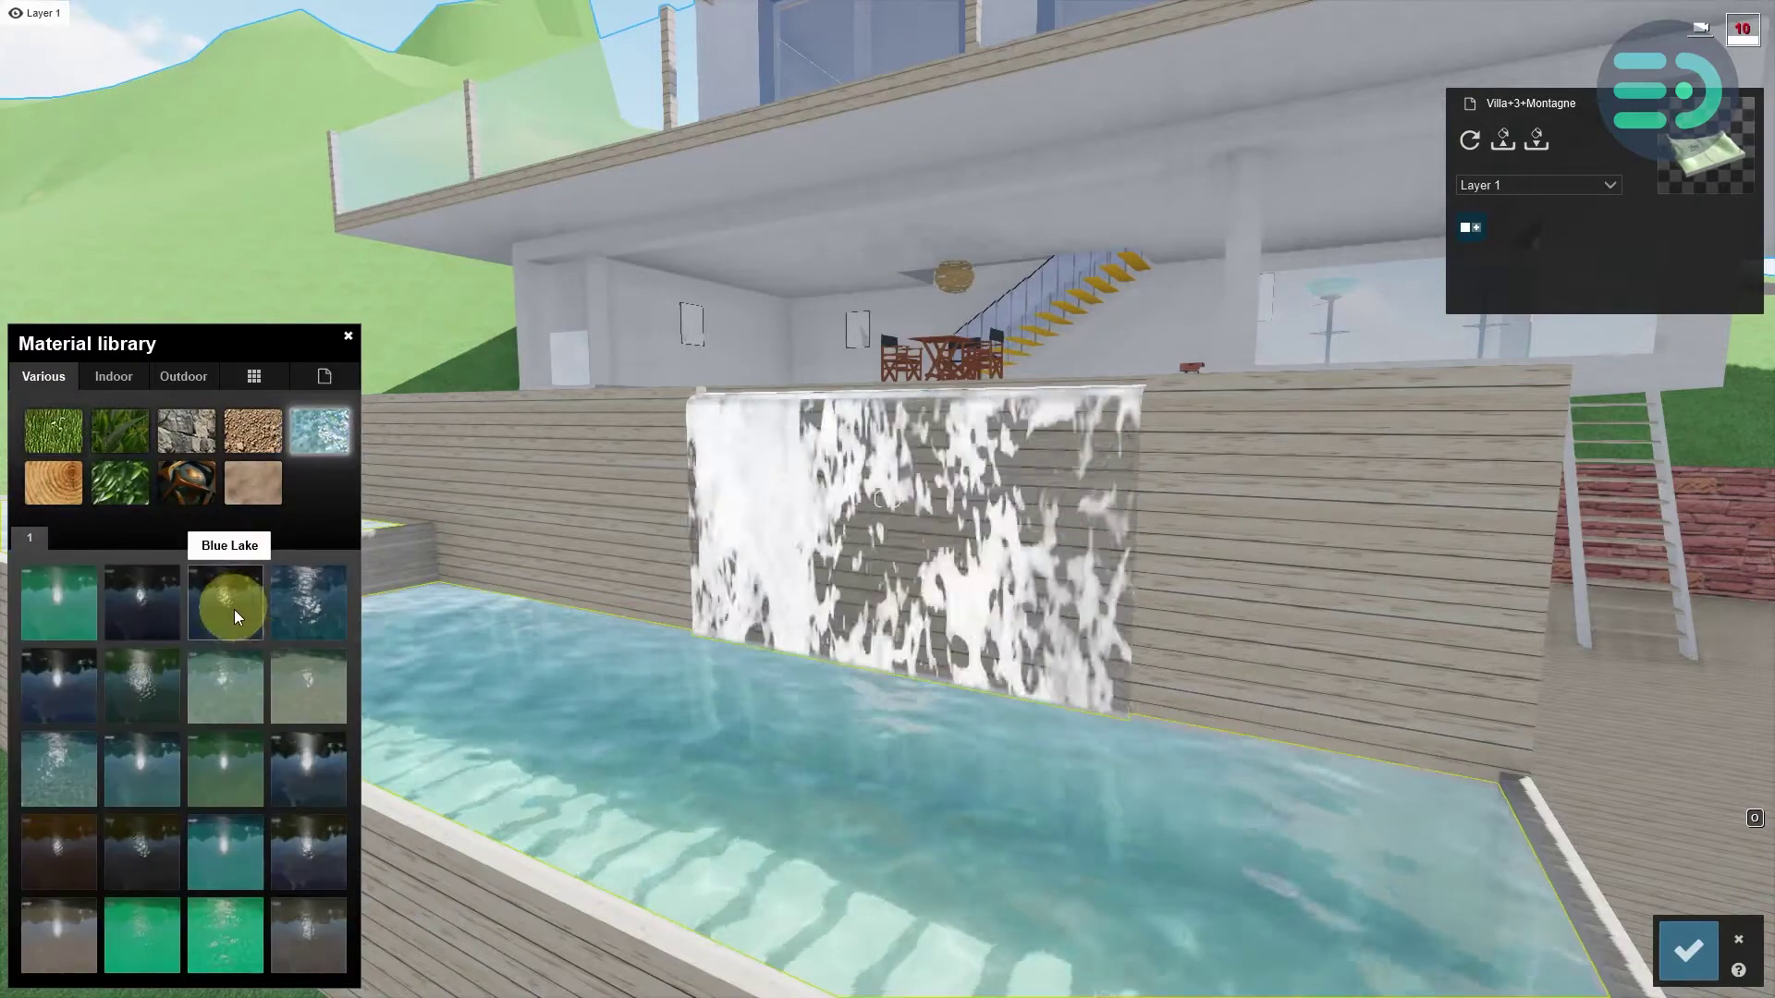
- Try several water materials on the lower pool and apply Clear Ocean
{"action": "left_click", "coordinate": [306, 602]}
{"action": "left_click", "coordinate": [57, 771]}
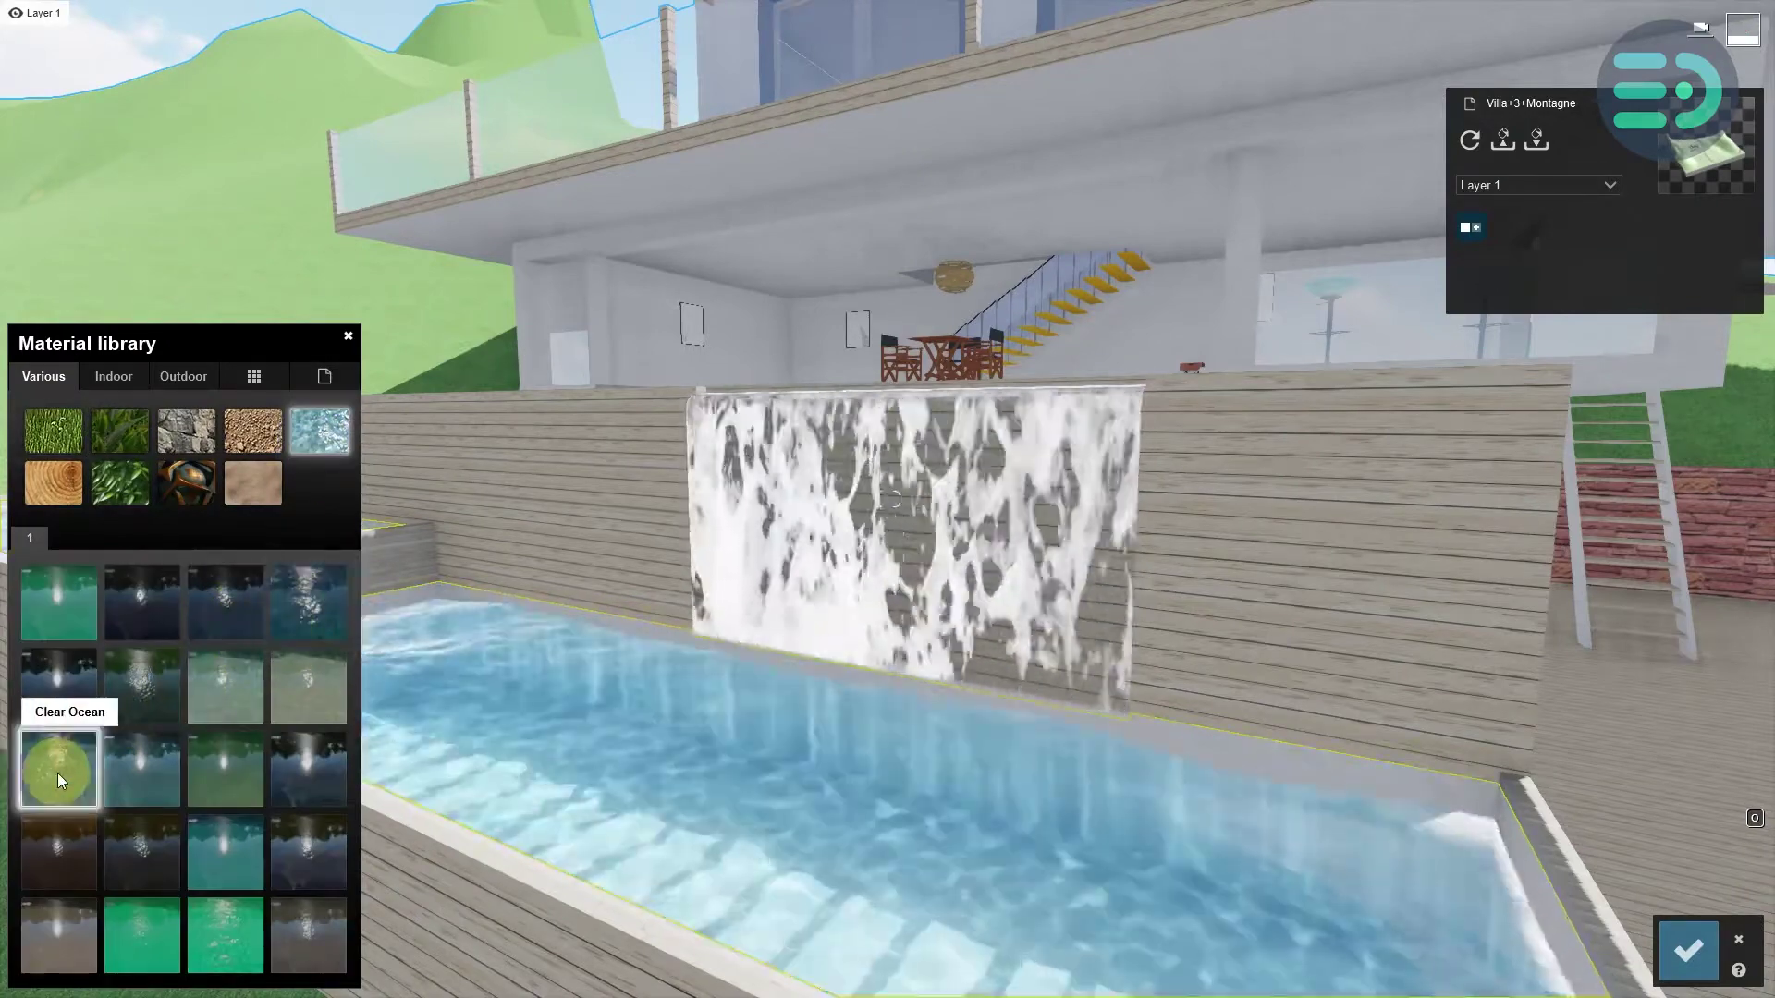
{"action": "left_click", "coordinate": [148, 769]}
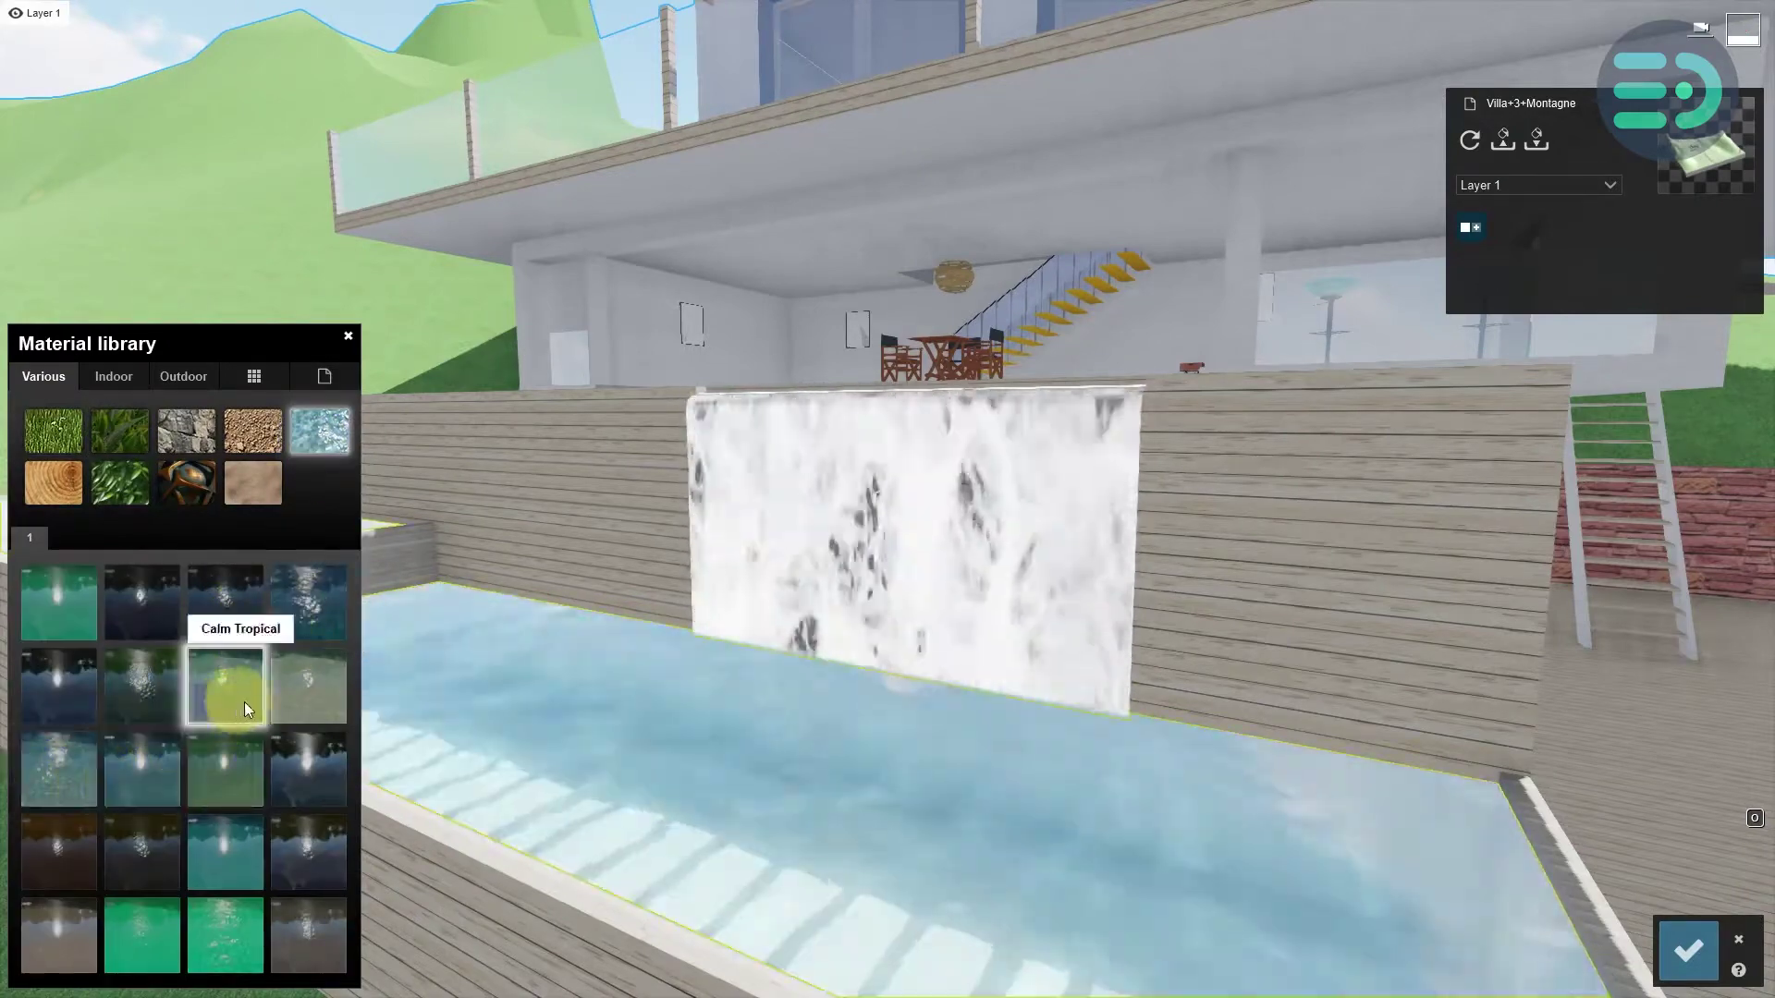
{"action": "left_click", "coordinate": [314, 688]}
{"action": "left_click", "coordinate": [79, 775]}
- Apply the outdoor wood material Polii Wood Flooring 06 3k to the decking and pool walls
{"action": "right_click_drag", "start_coordinate": [821, 601], "coordinate": [1039, 579]}
{"action": "key", "text": "s"}
{"action": "key", "text": "w"}
{"action": "key", "text": "d"}
{"action": "key", "text": "s"}
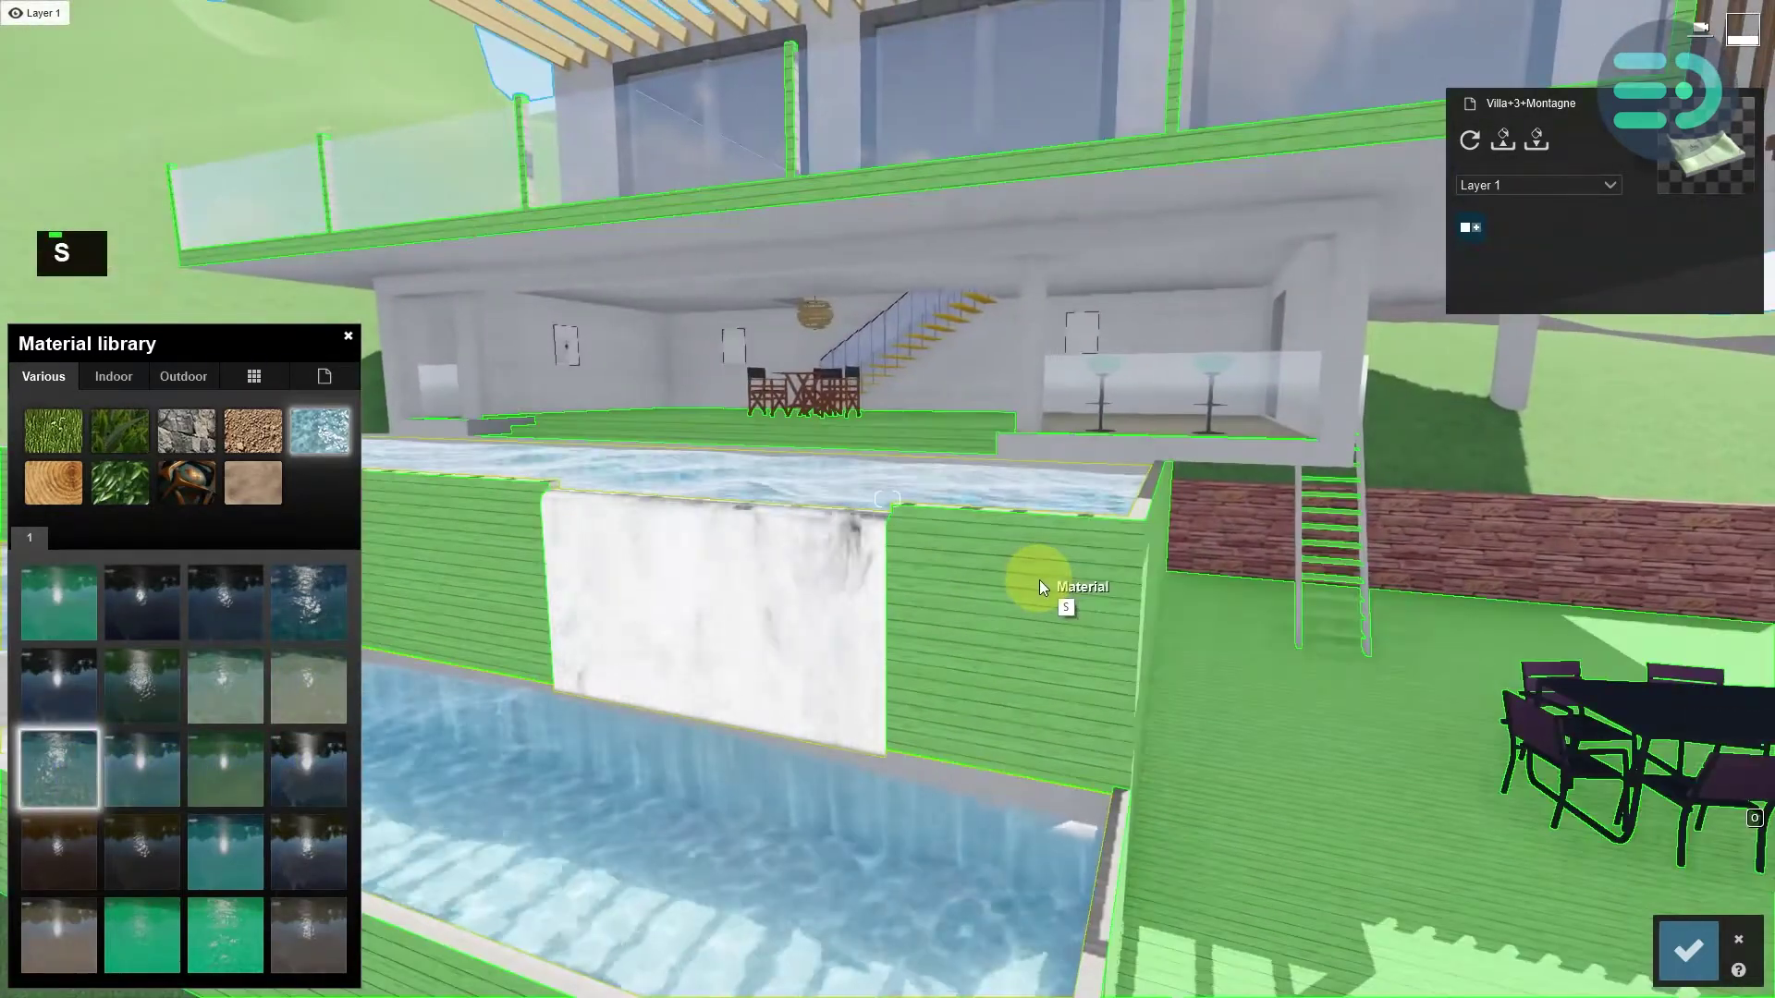
{"action": "left_click", "coordinate": [254, 377]}
{"action": "left_click", "coordinate": [177, 375]}
{"action": "left_click", "coordinate": [181, 467]}
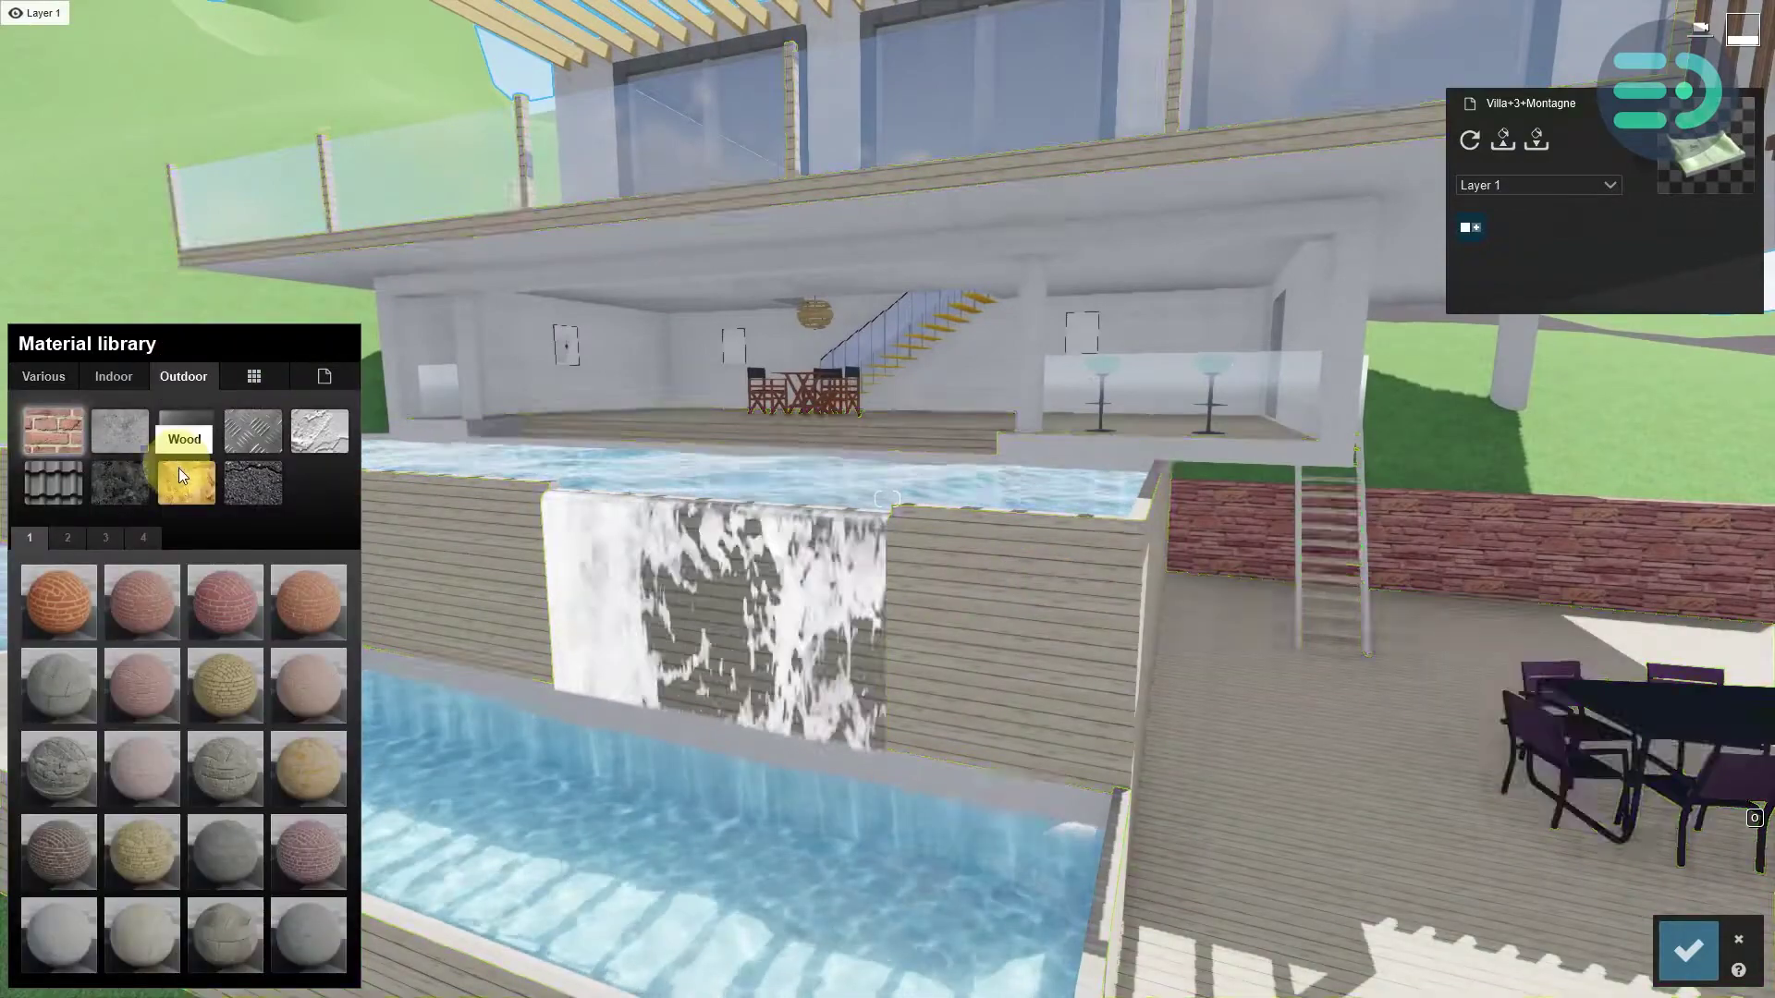
{"action": "left_click", "coordinate": [301, 606]}
- Apply the outdoor concrete material Concrete 005 1024 to the villa's white stucco walls and columns
{"action": "key", "text": "s"}
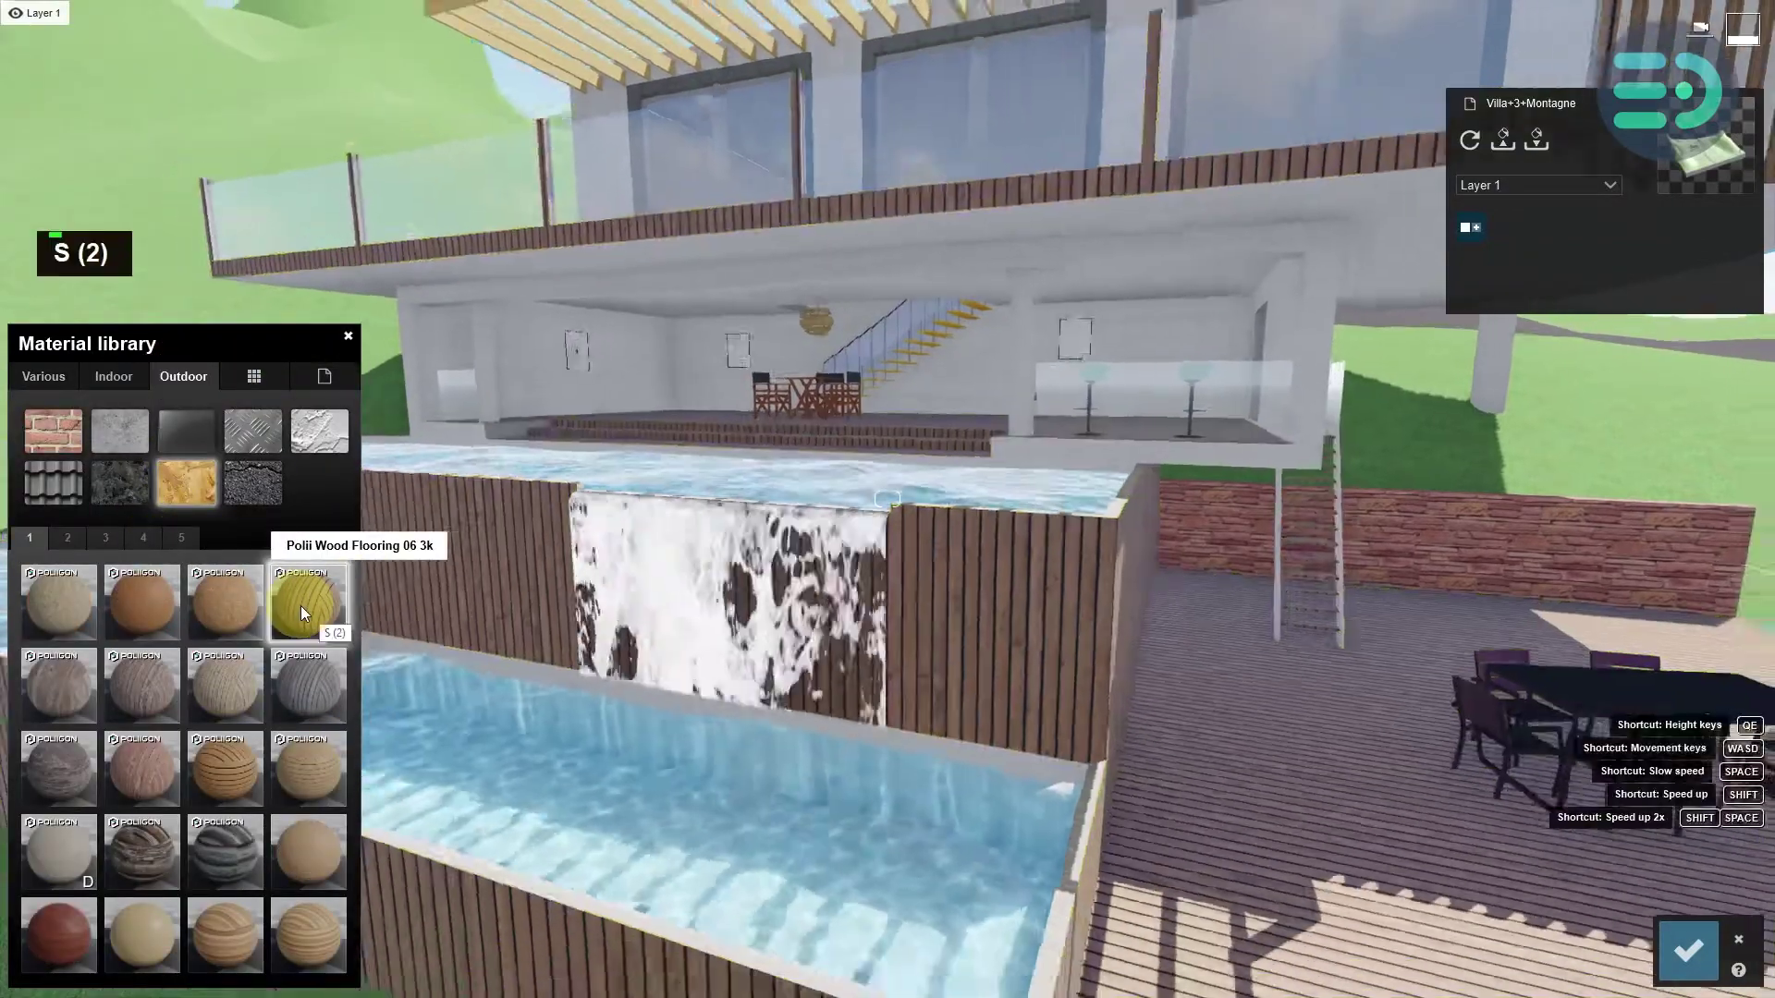
{"action": "key", "text": "d"}
{"action": "right_click_drag", "start_coordinate": [374, 565], "coordinate": [597, 586]}
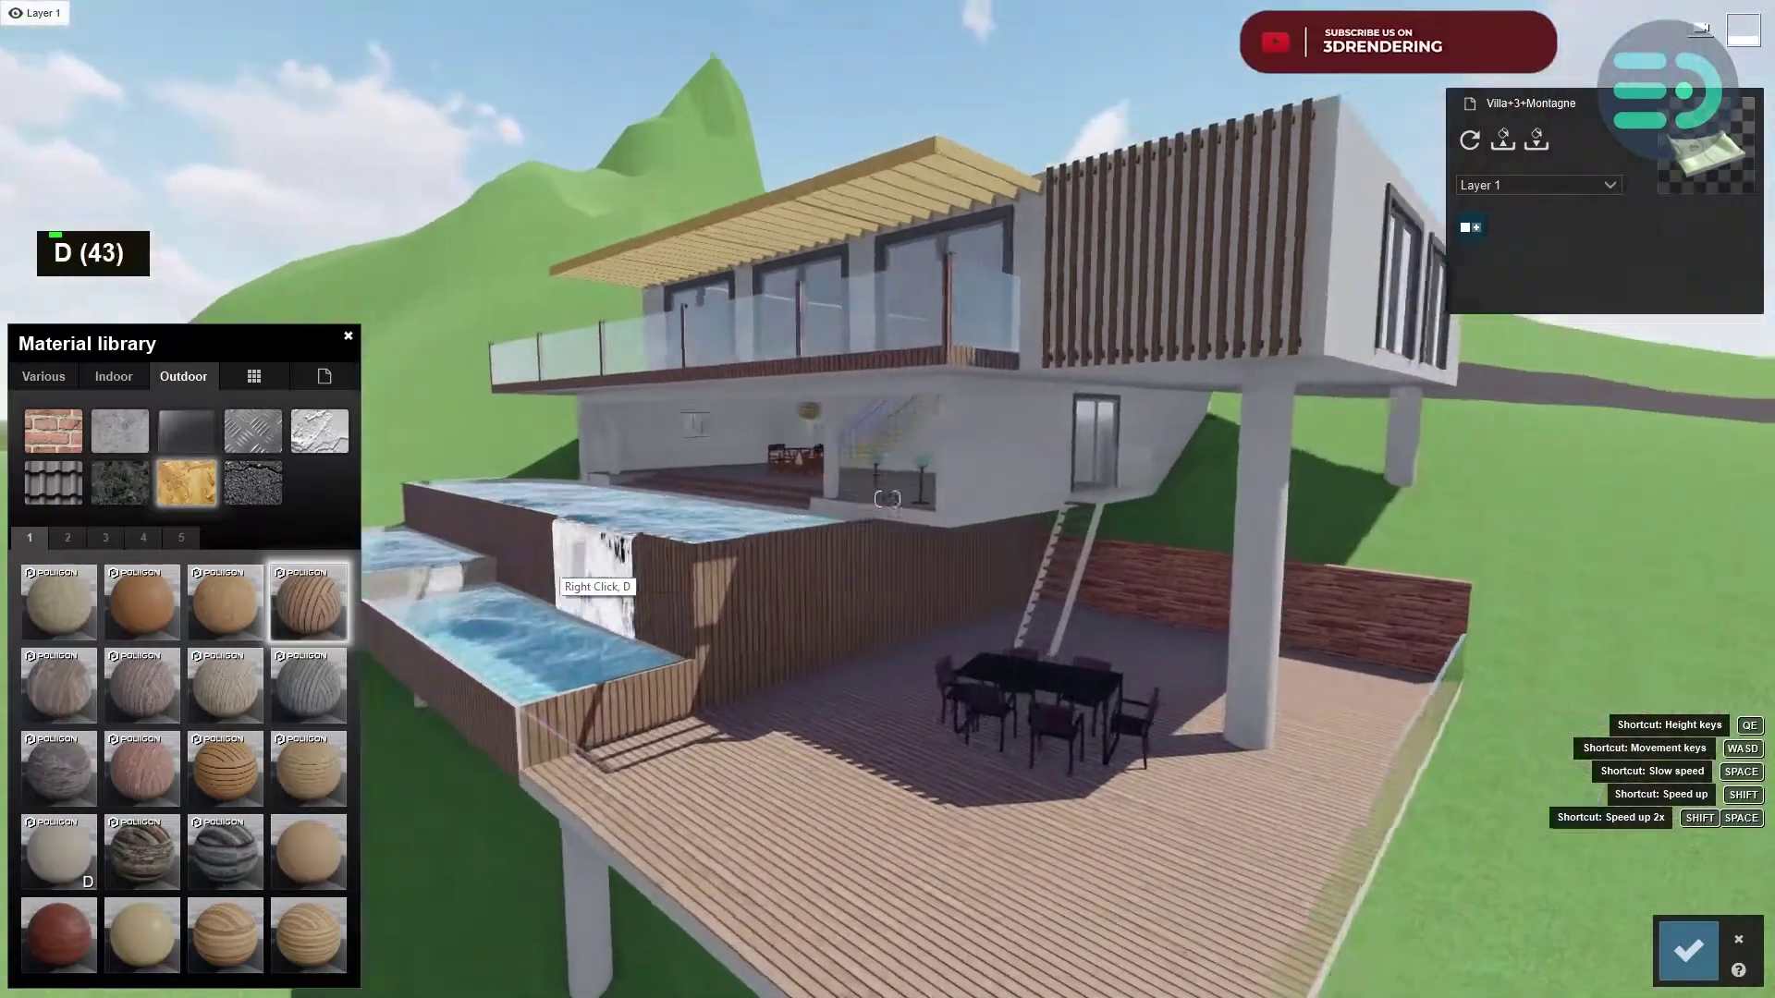
{"action": "key", "text": "w"}
{"action": "key", "text": "a"}
{"action": "left_click", "coordinate": [902, 518]}
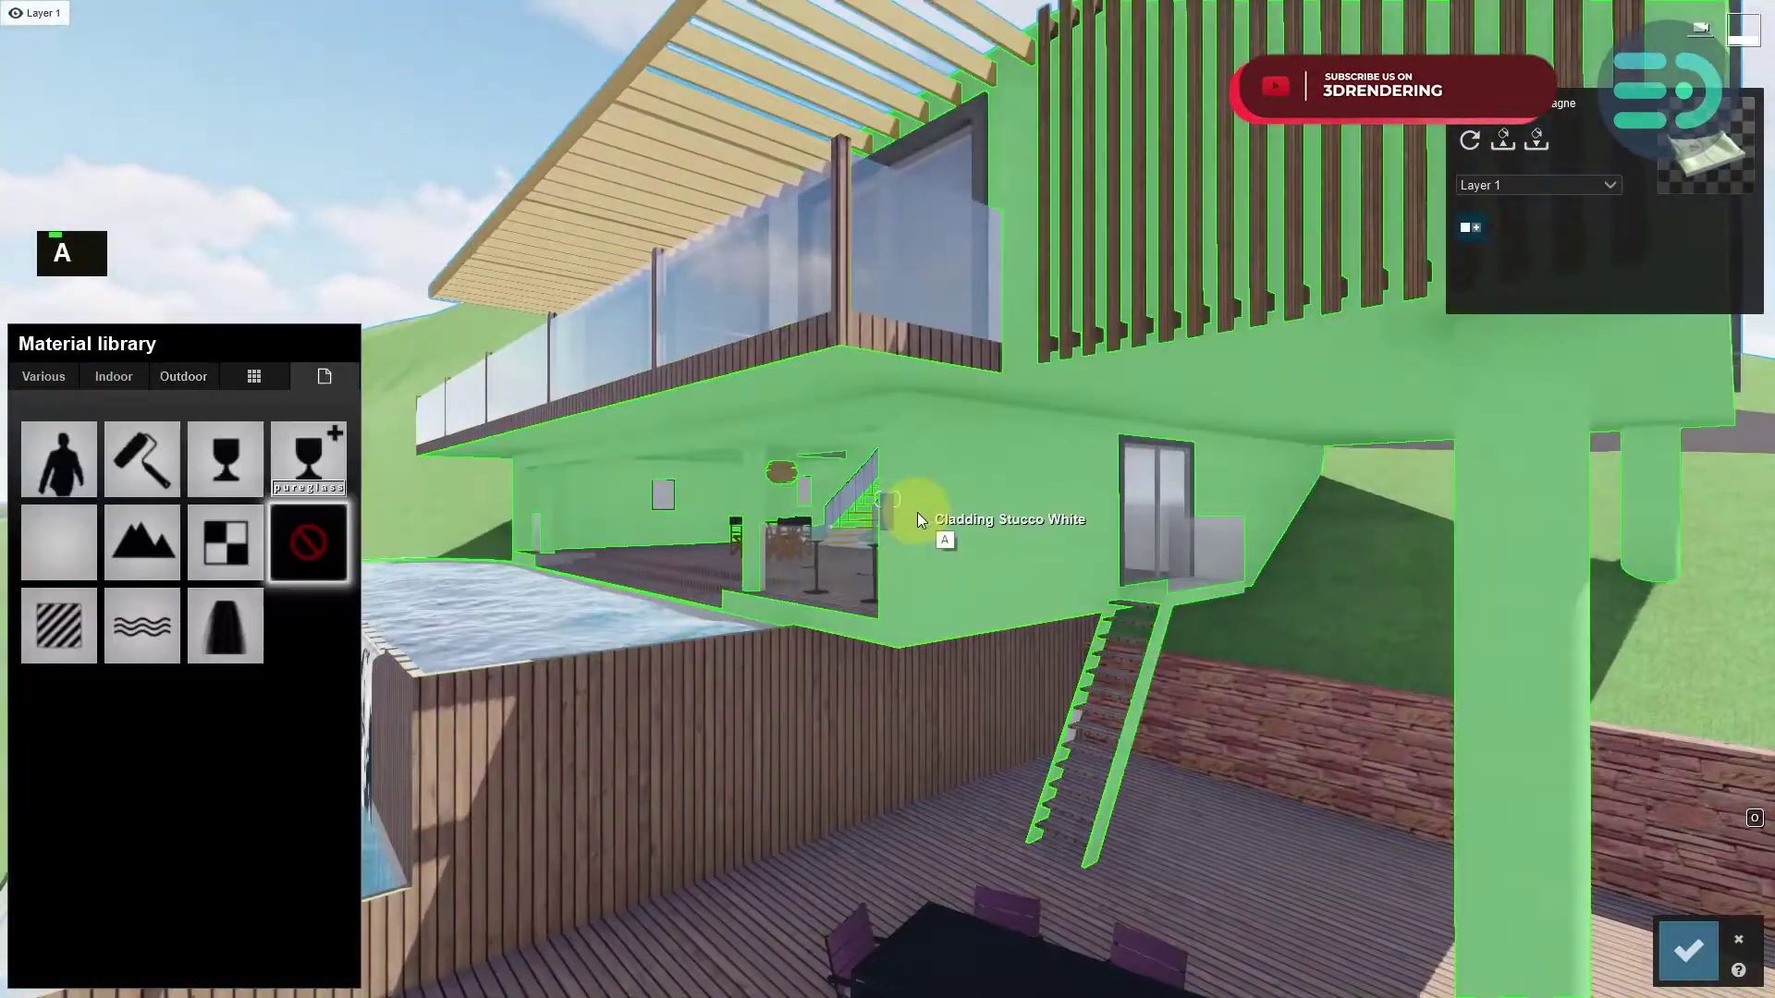
{"action": "left_click", "coordinate": [196, 379]}
{"action": "left_click", "coordinate": [122, 438]}
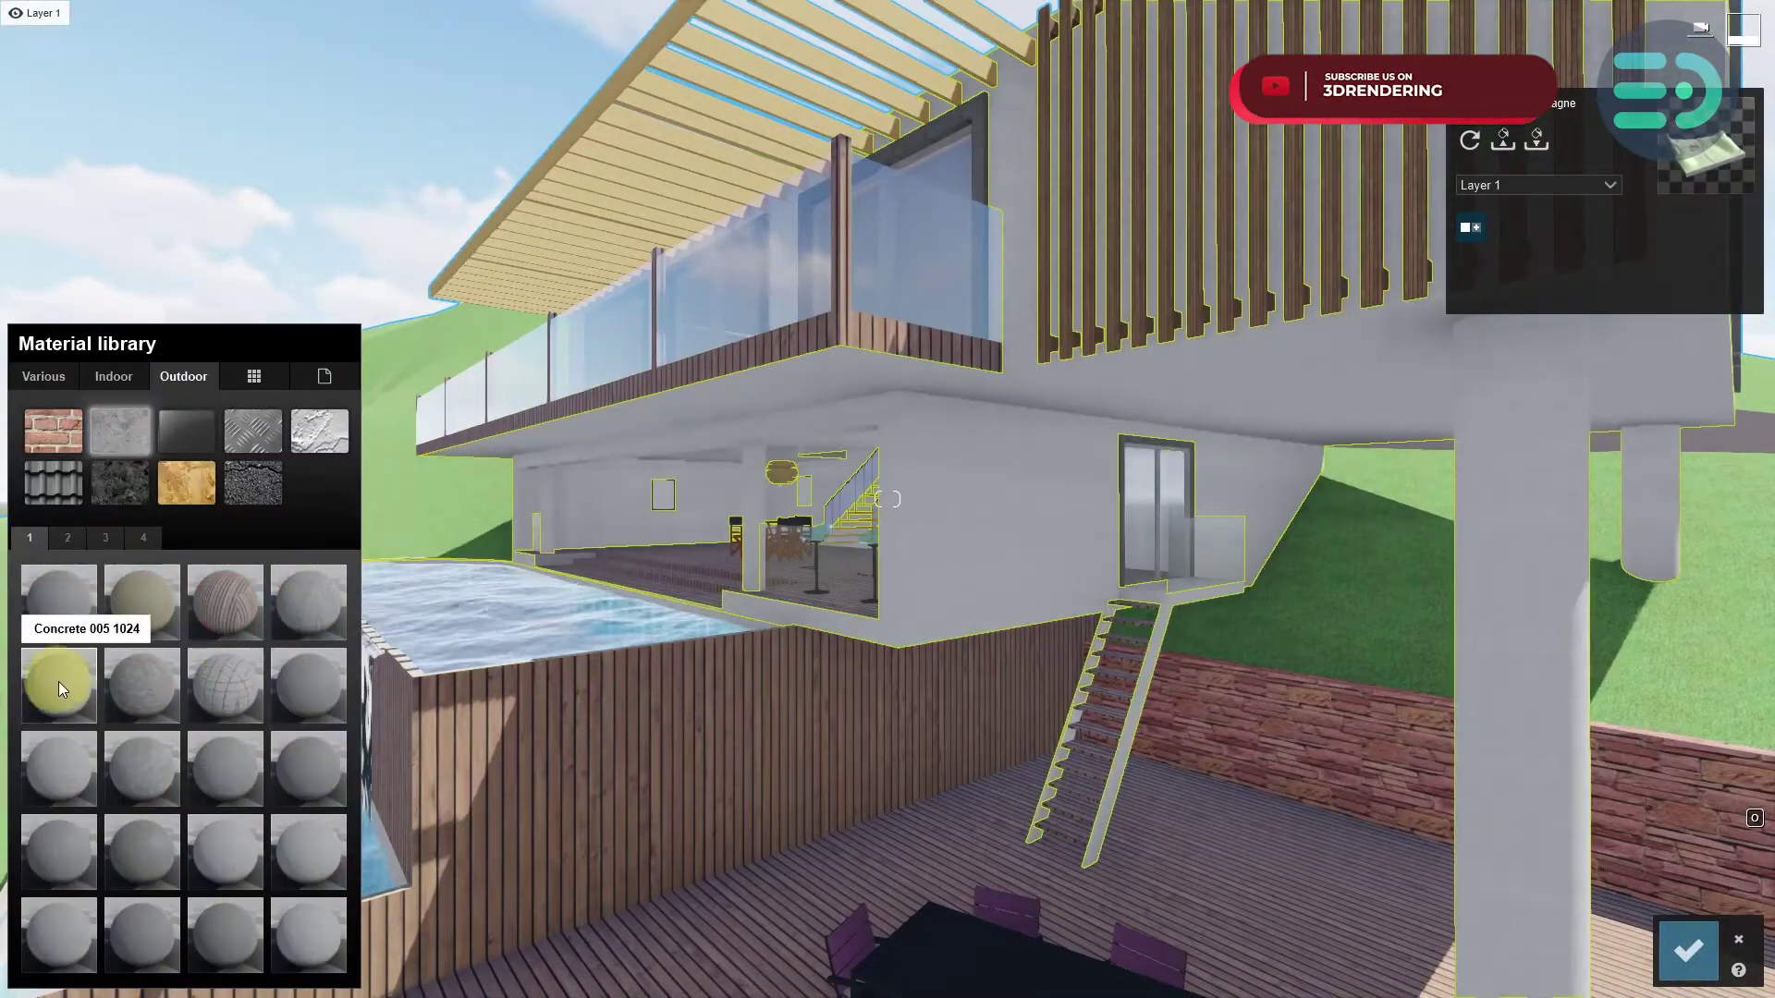
{"action": "left_click", "coordinate": [58, 684]}
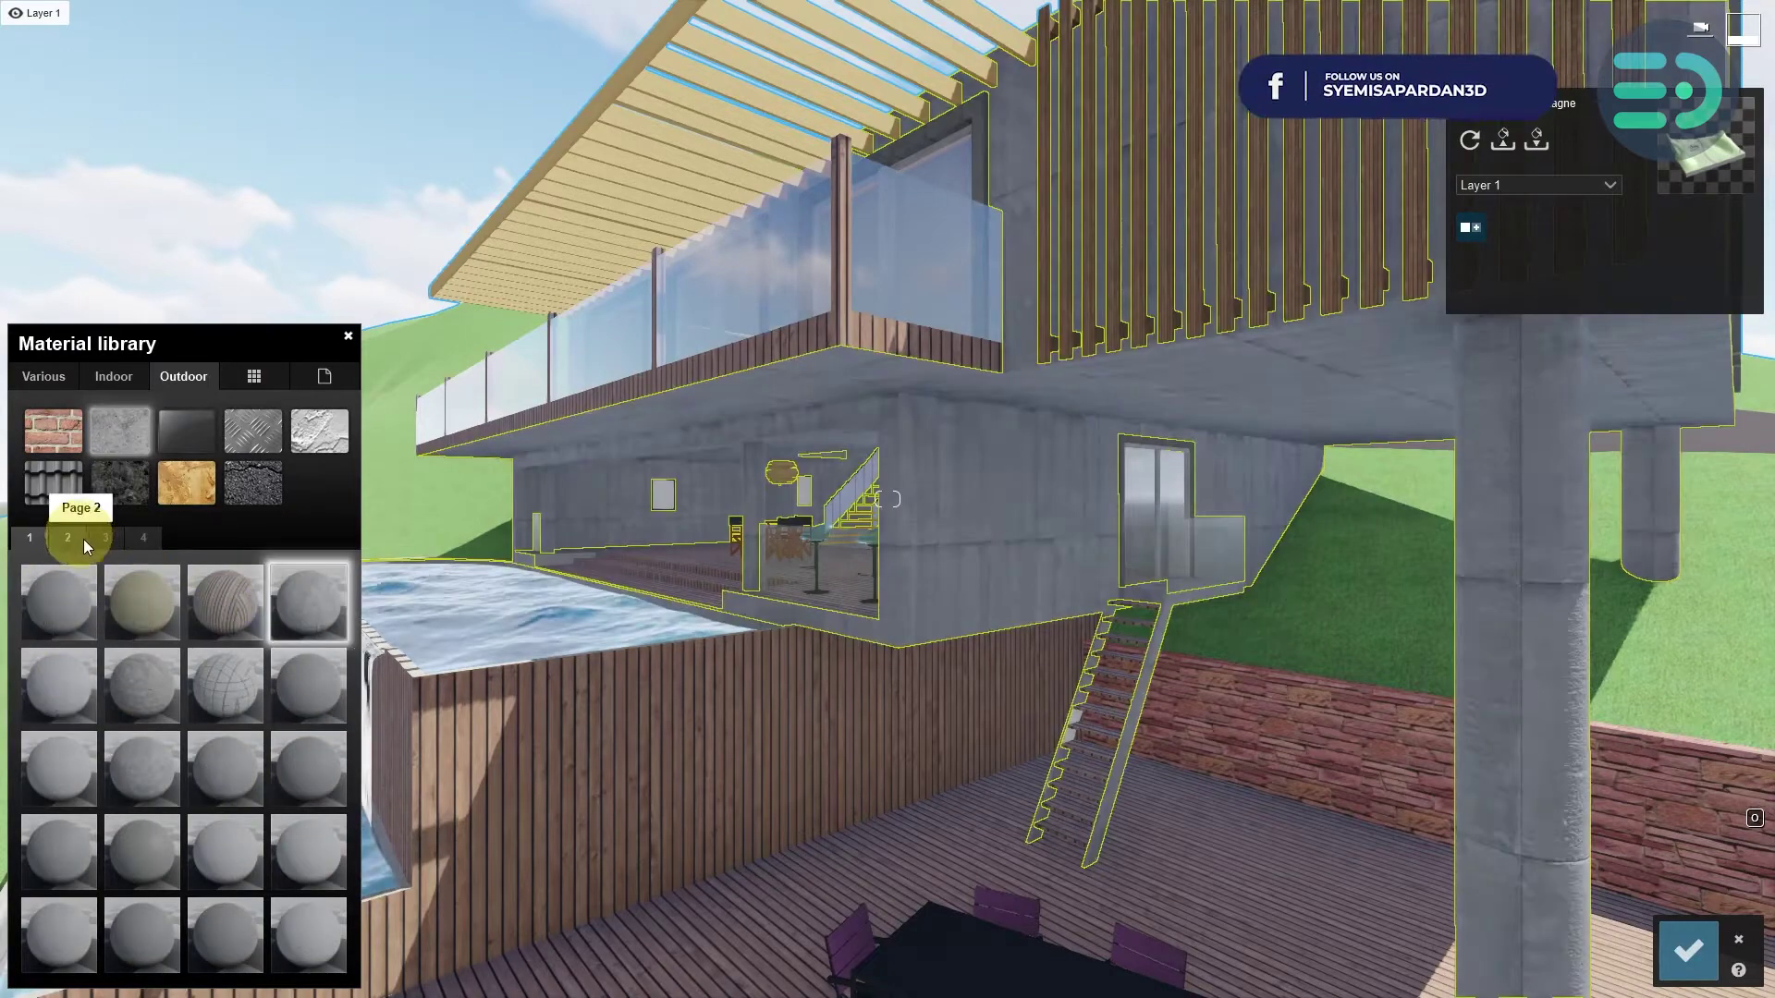
- Try other outdoor concrete materials on the walls, including Polii Concrete 14 2k
{"action": "left_click", "coordinate": [142, 538]}
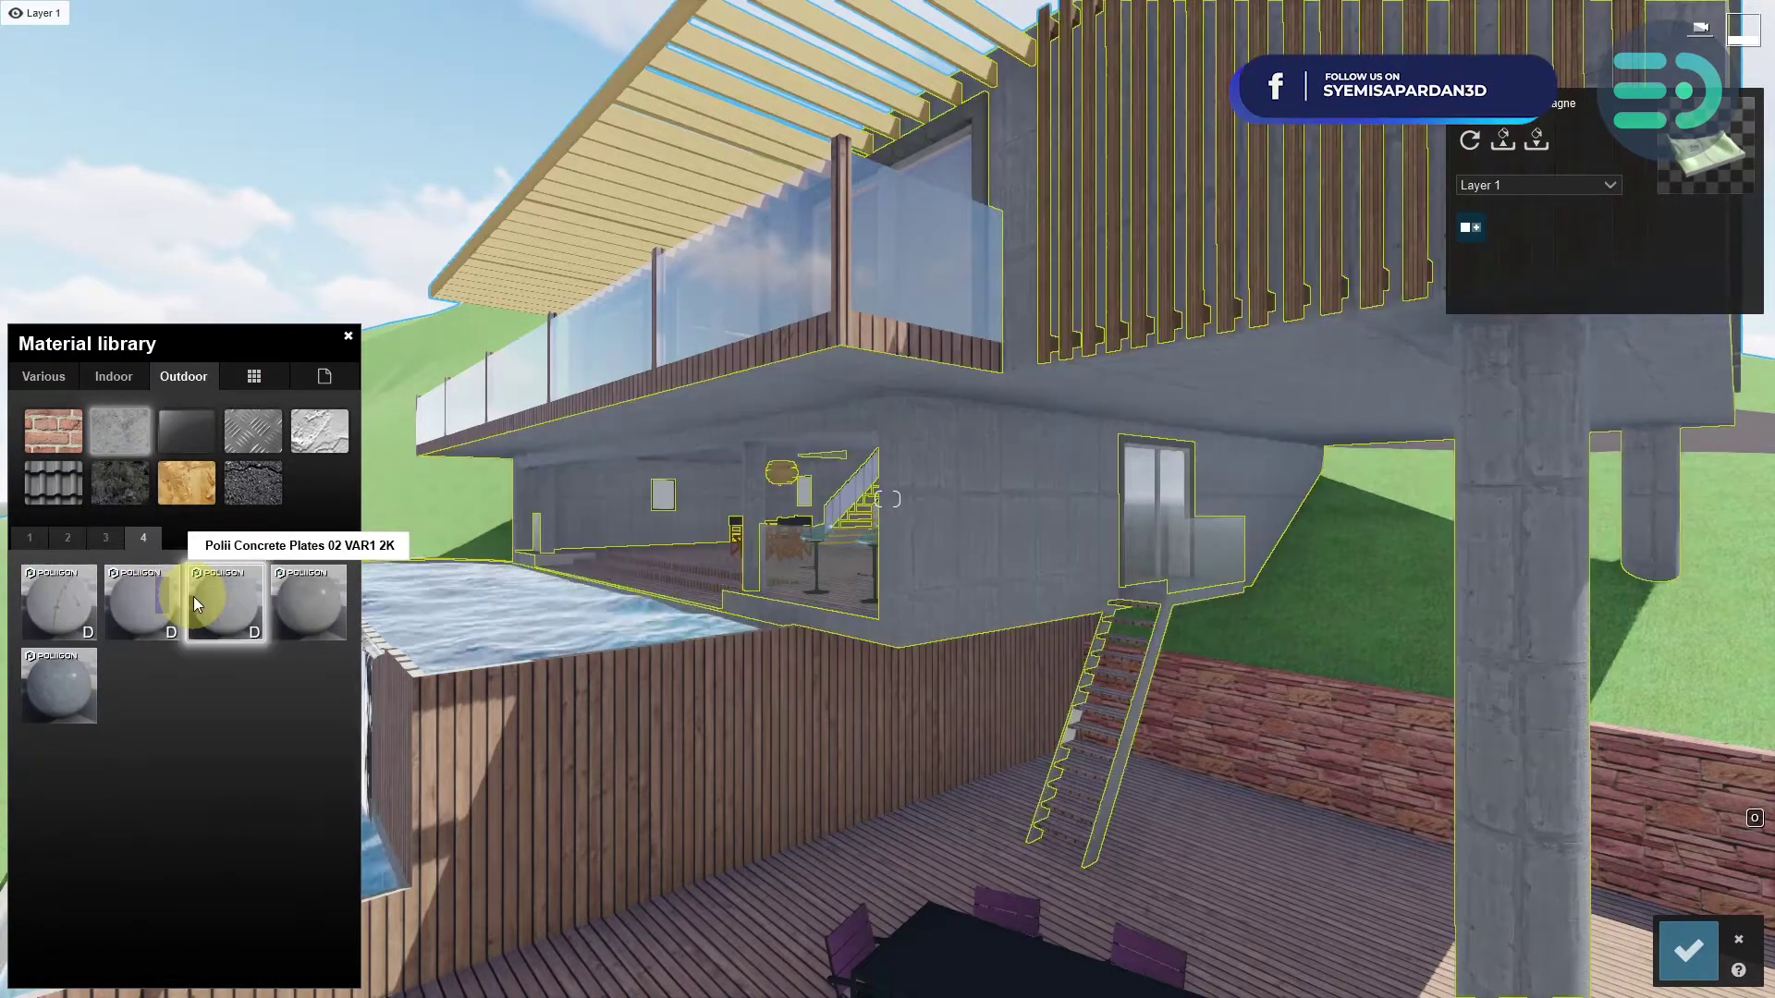
{"action": "left_click", "coordinate": [105, 537]}
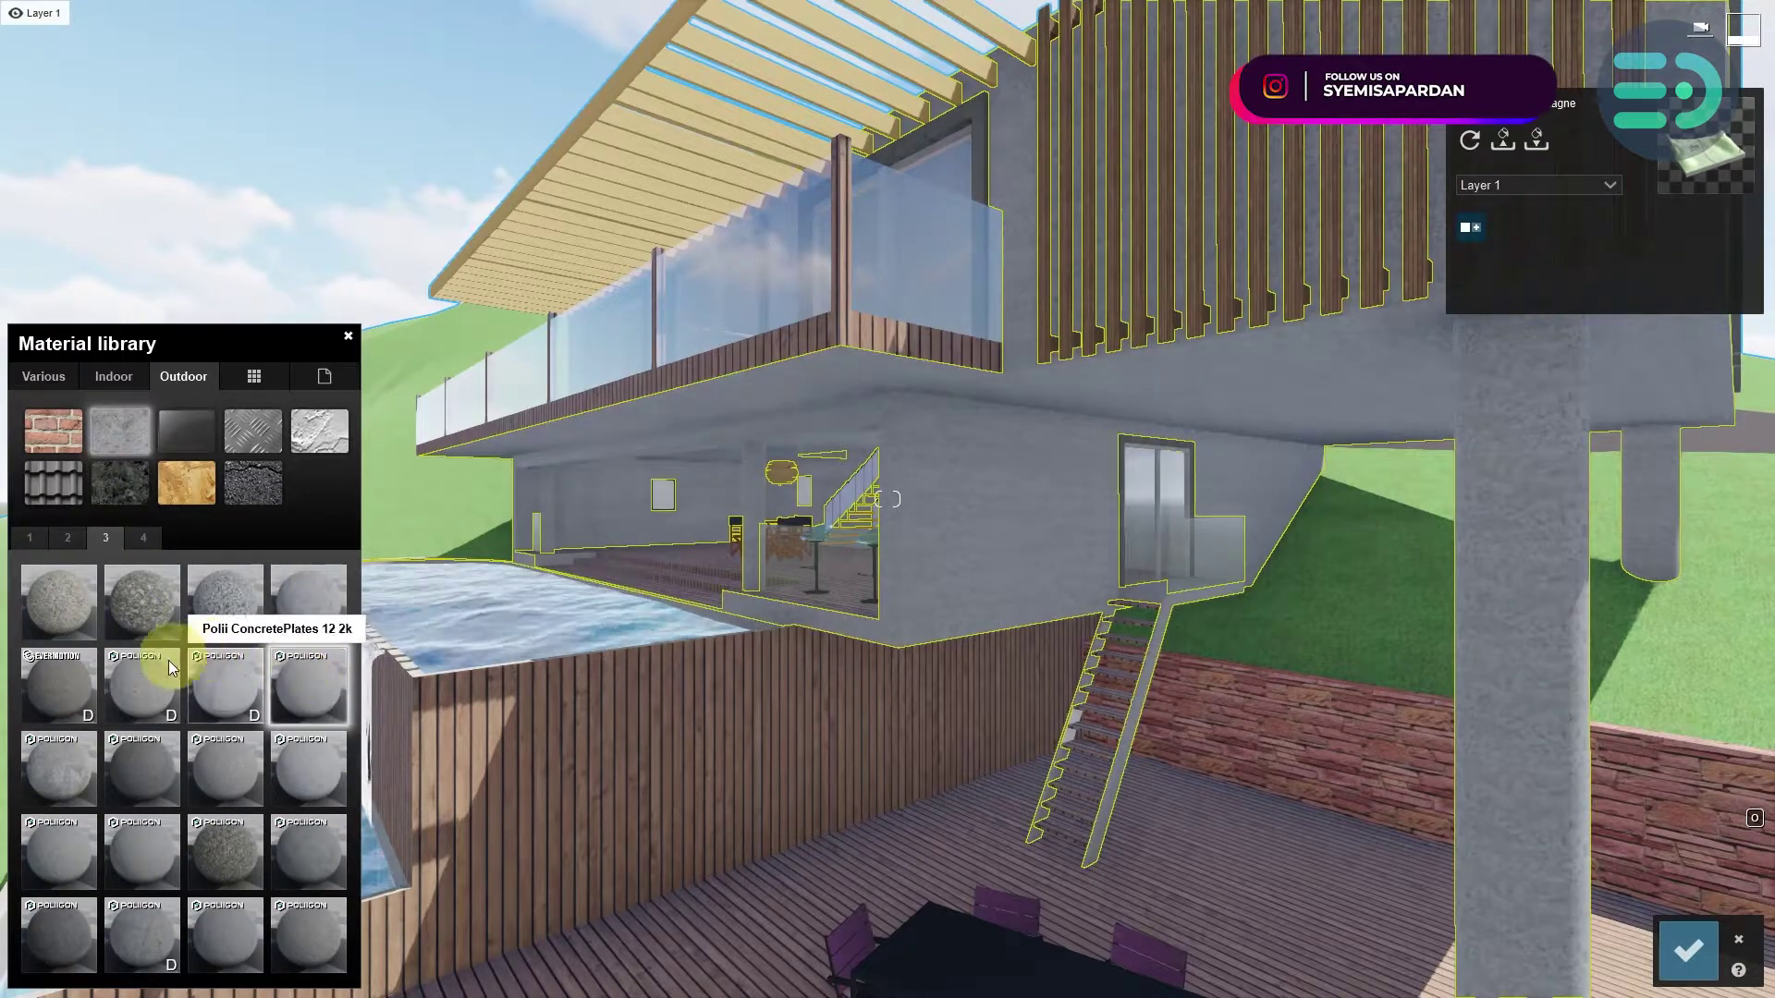
{"action": "left_click", "coordinate": [72, 849]}
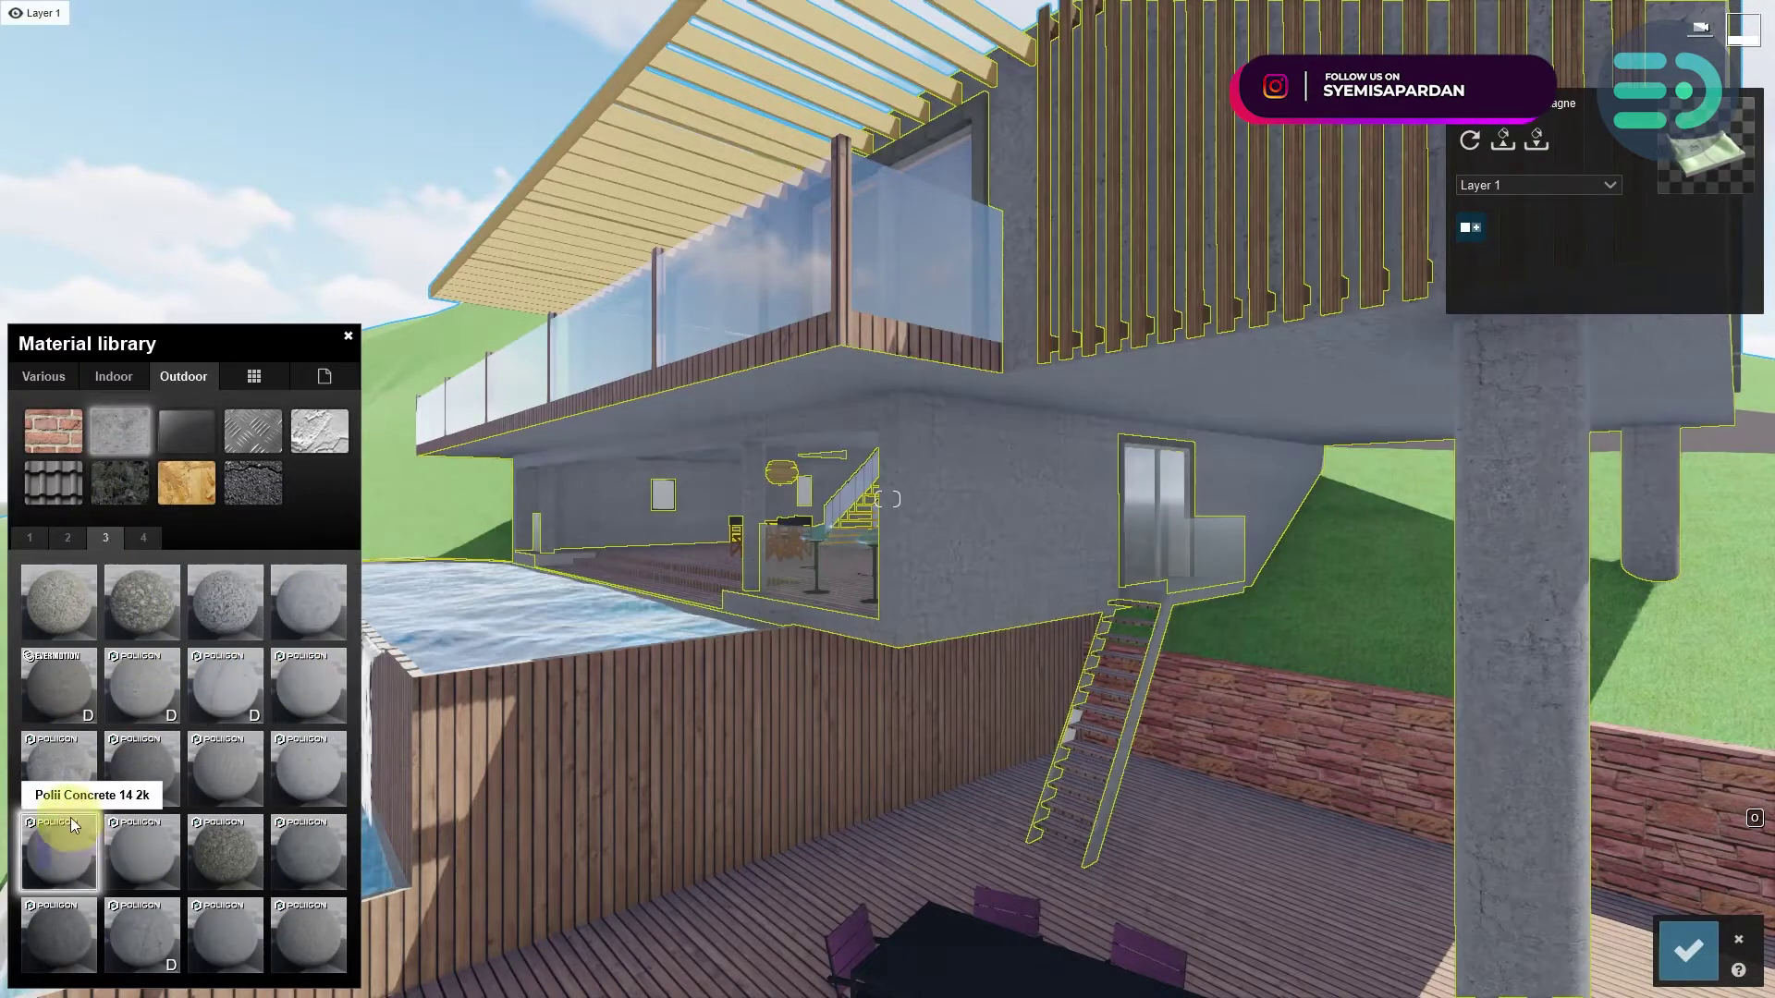
- Reapply Concrete 005 1024 to the walls and raise its white colorization
{"action": "left_click", "coordinate": [46, 537]}
{"action": "left_click", "coordinate": [57, 762]}
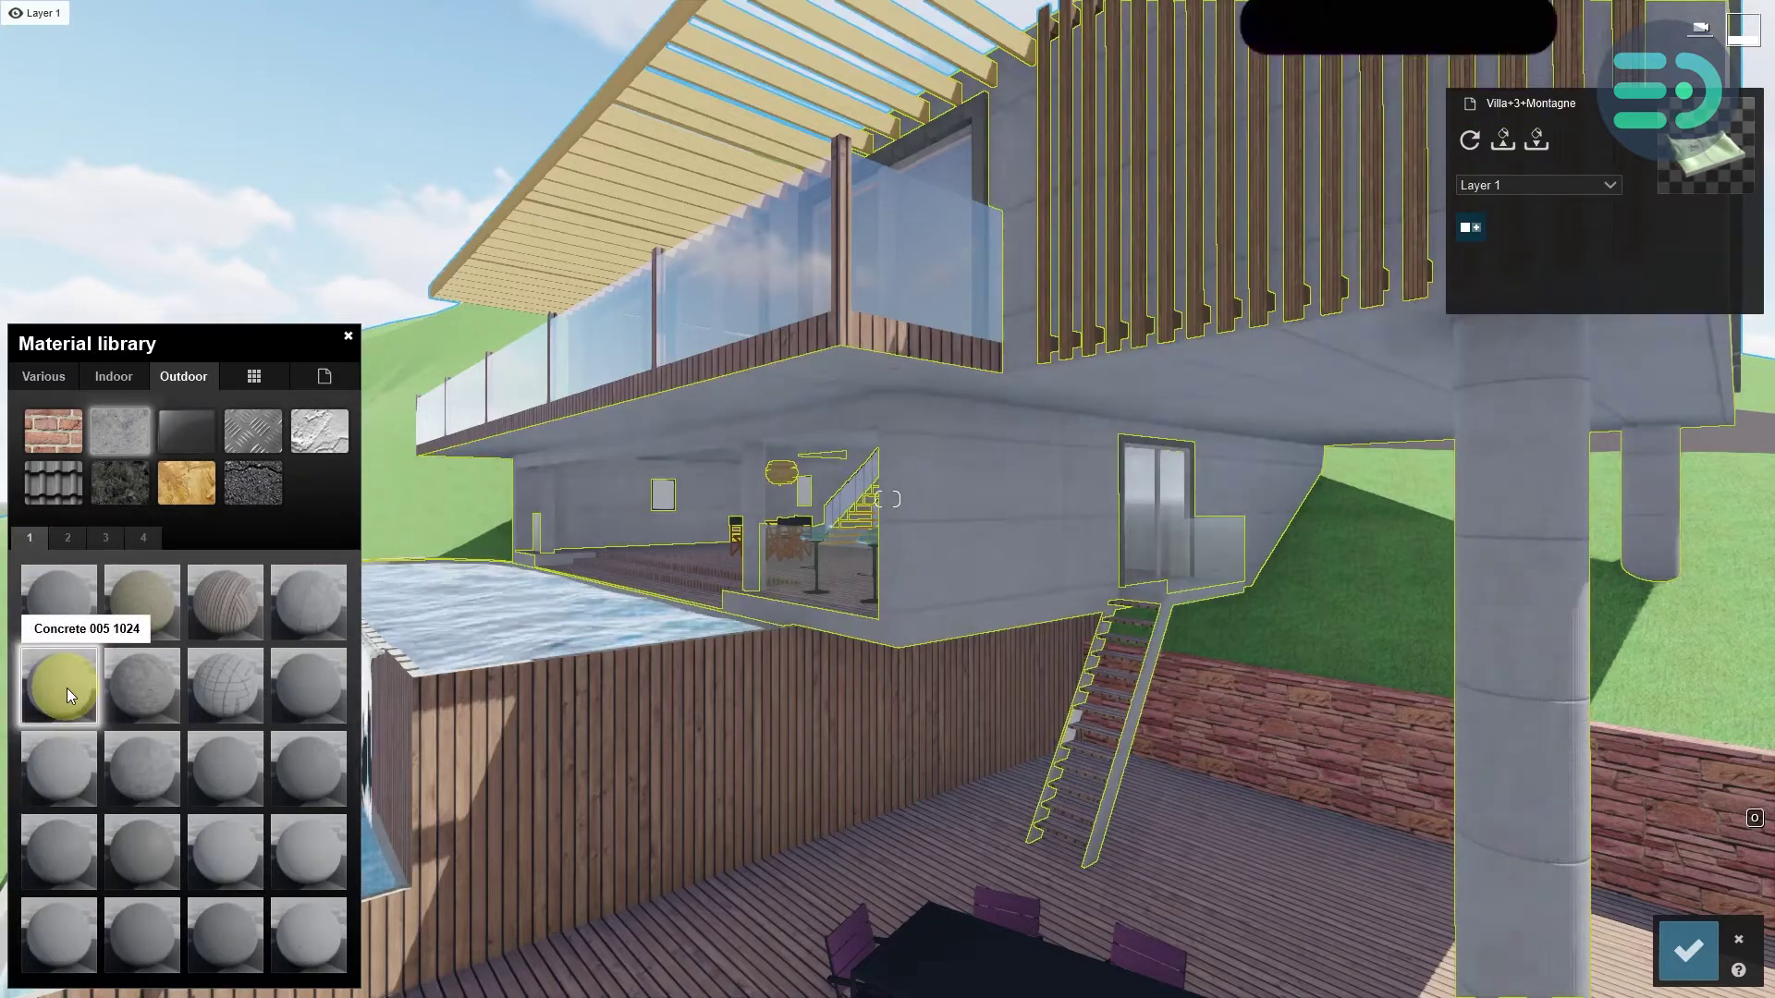
{"action": "double_click", "coordinate": [60, 696]}
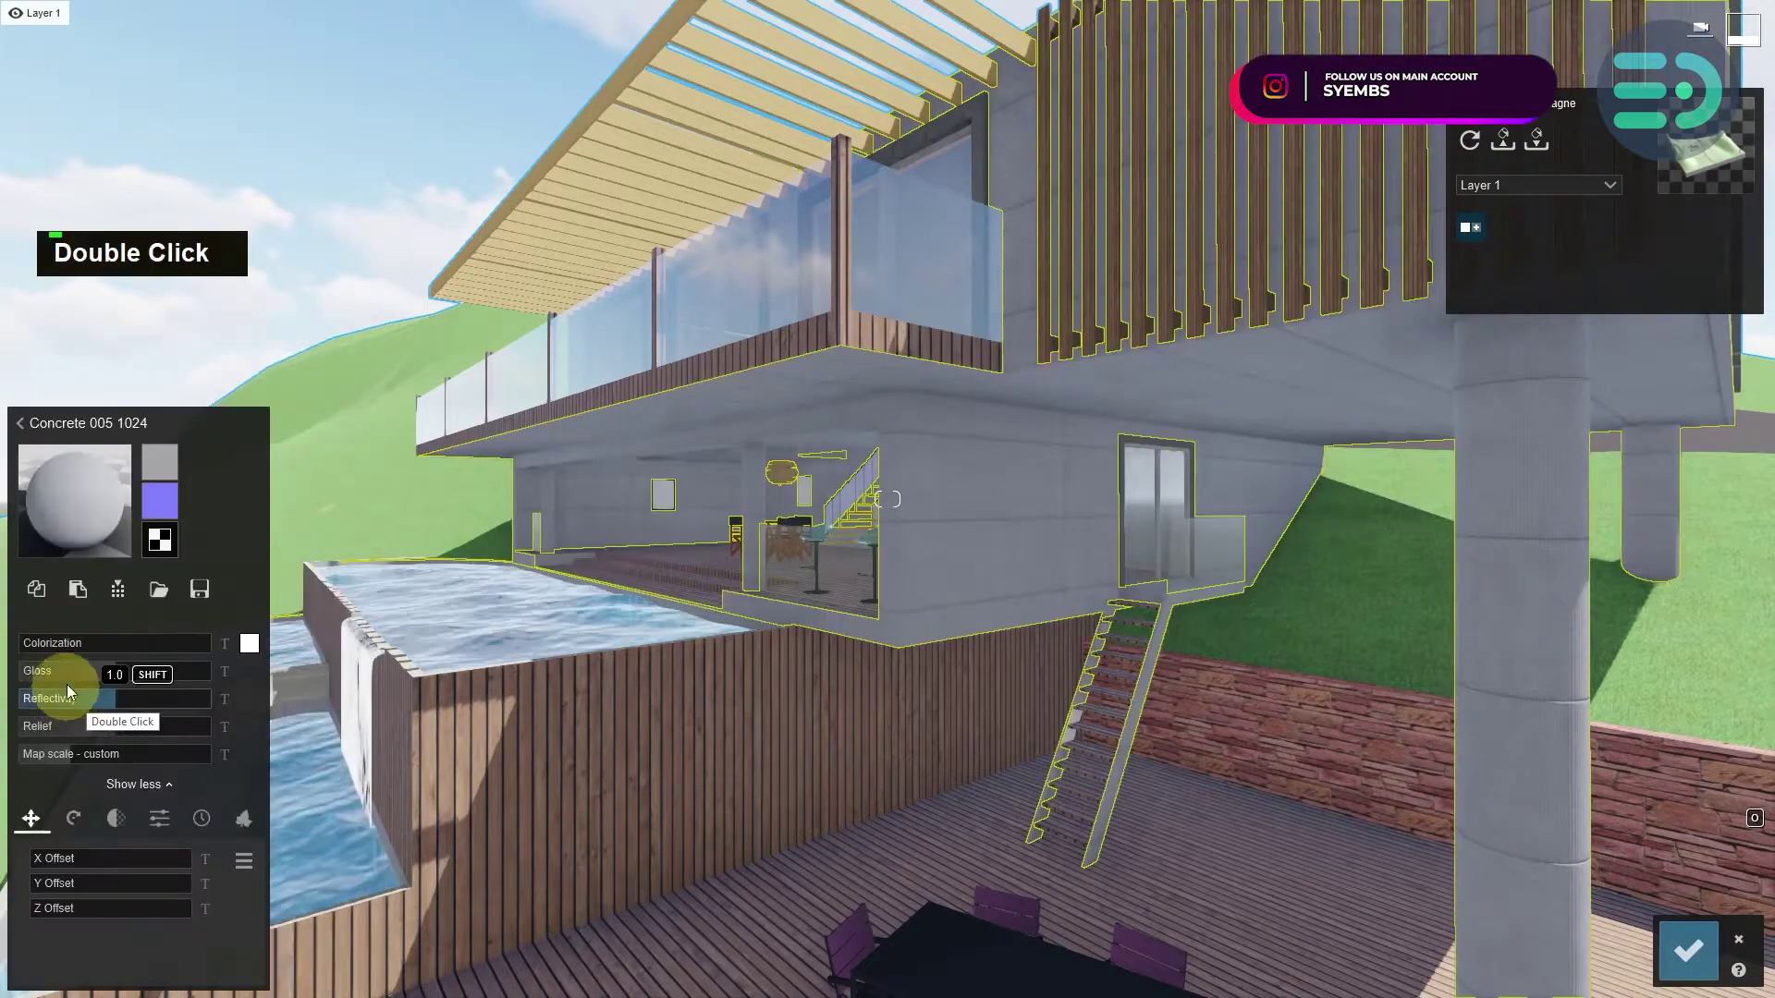
{"action": "mouse_move", "coordinate": [131, 646]}
{"action": "left_mouse_down"}
{"action": "mouse_move", "coordinate": [87, 652]}
{"action": "mouse_move", "coordinate": [139, 660]}
{"action": "left_mouse_up"}
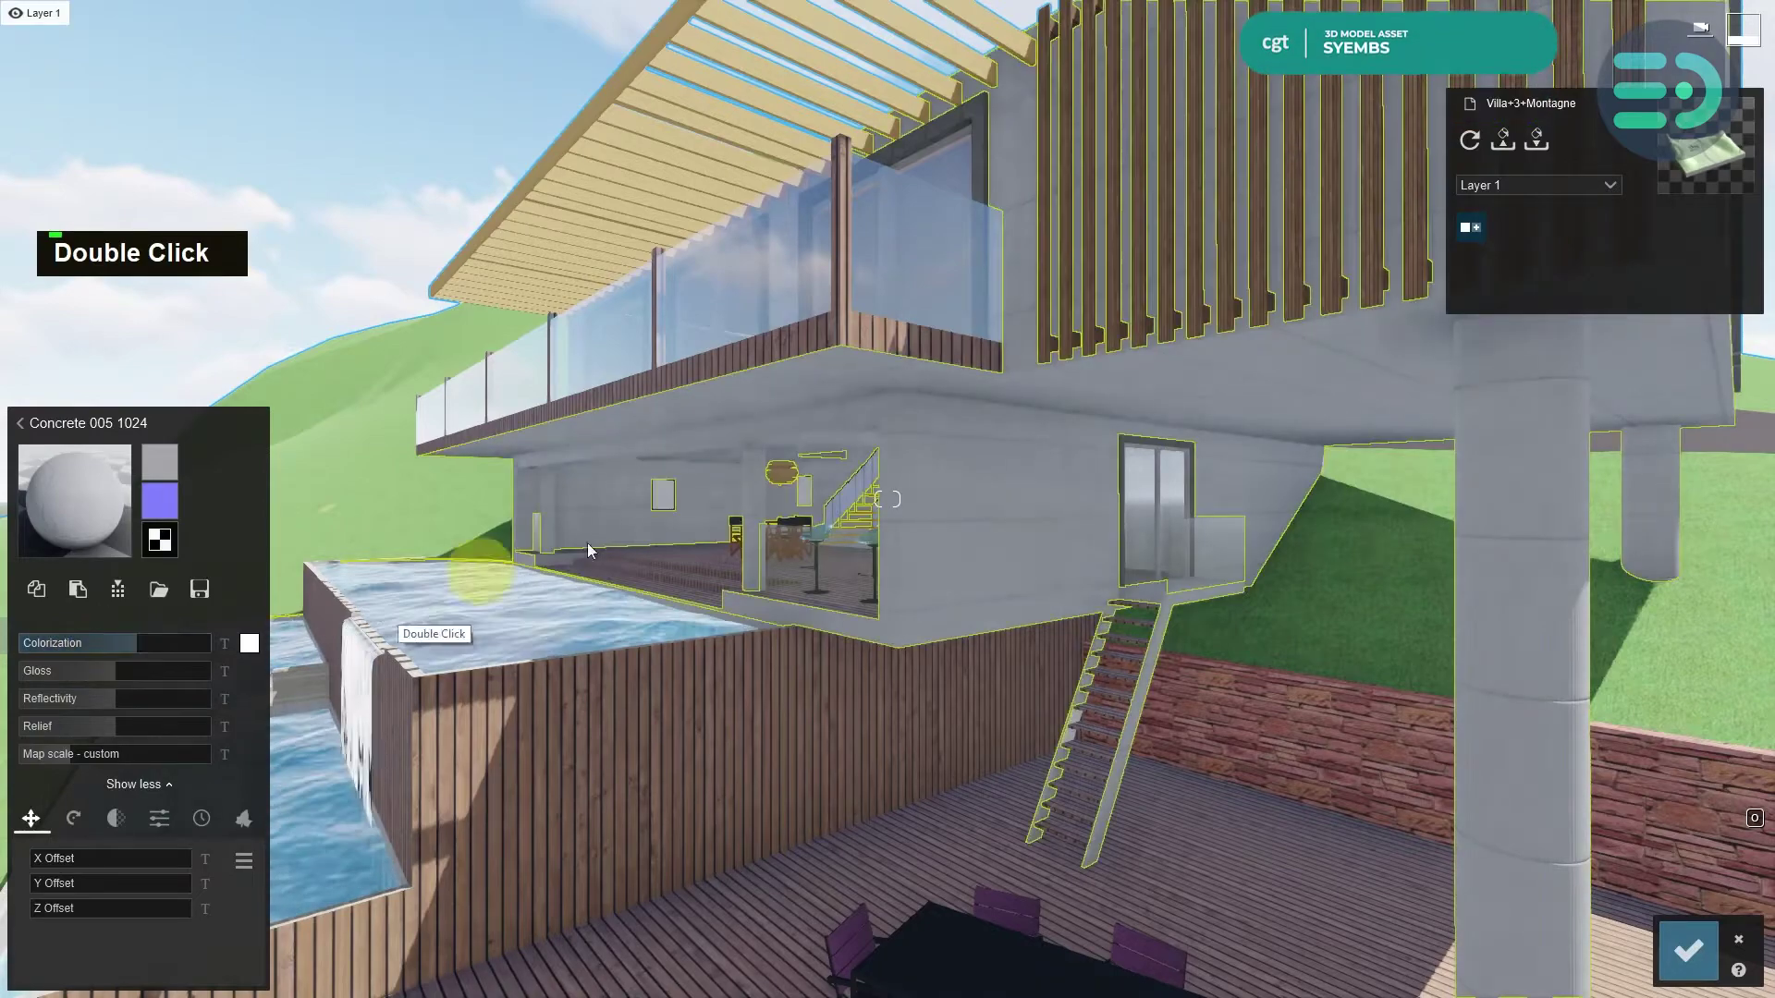
- Apply the Standard material to the vertical facade slats, with gloss 0.6 and adjusted reflectivity, and to the roof pergola
{"action": "key", "text": "s"}
{"action": "key", "text": "w+d"}
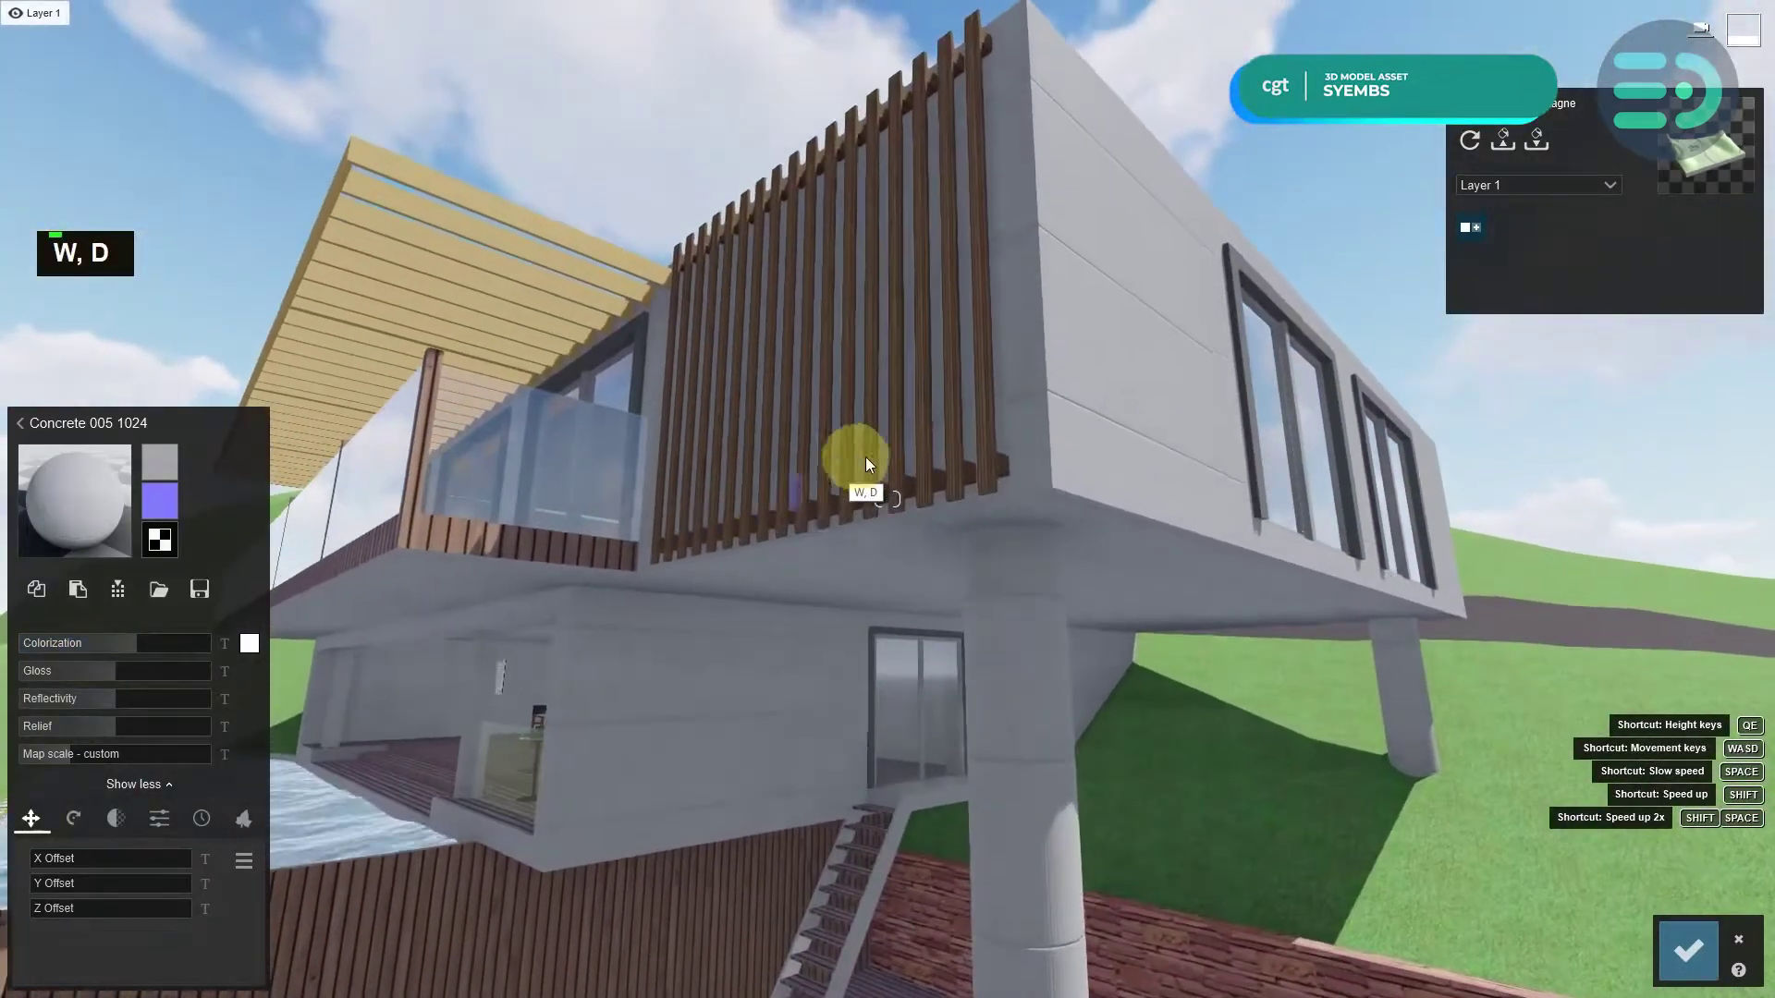
{"action": "left_click", "coordinate": [985, 458]}
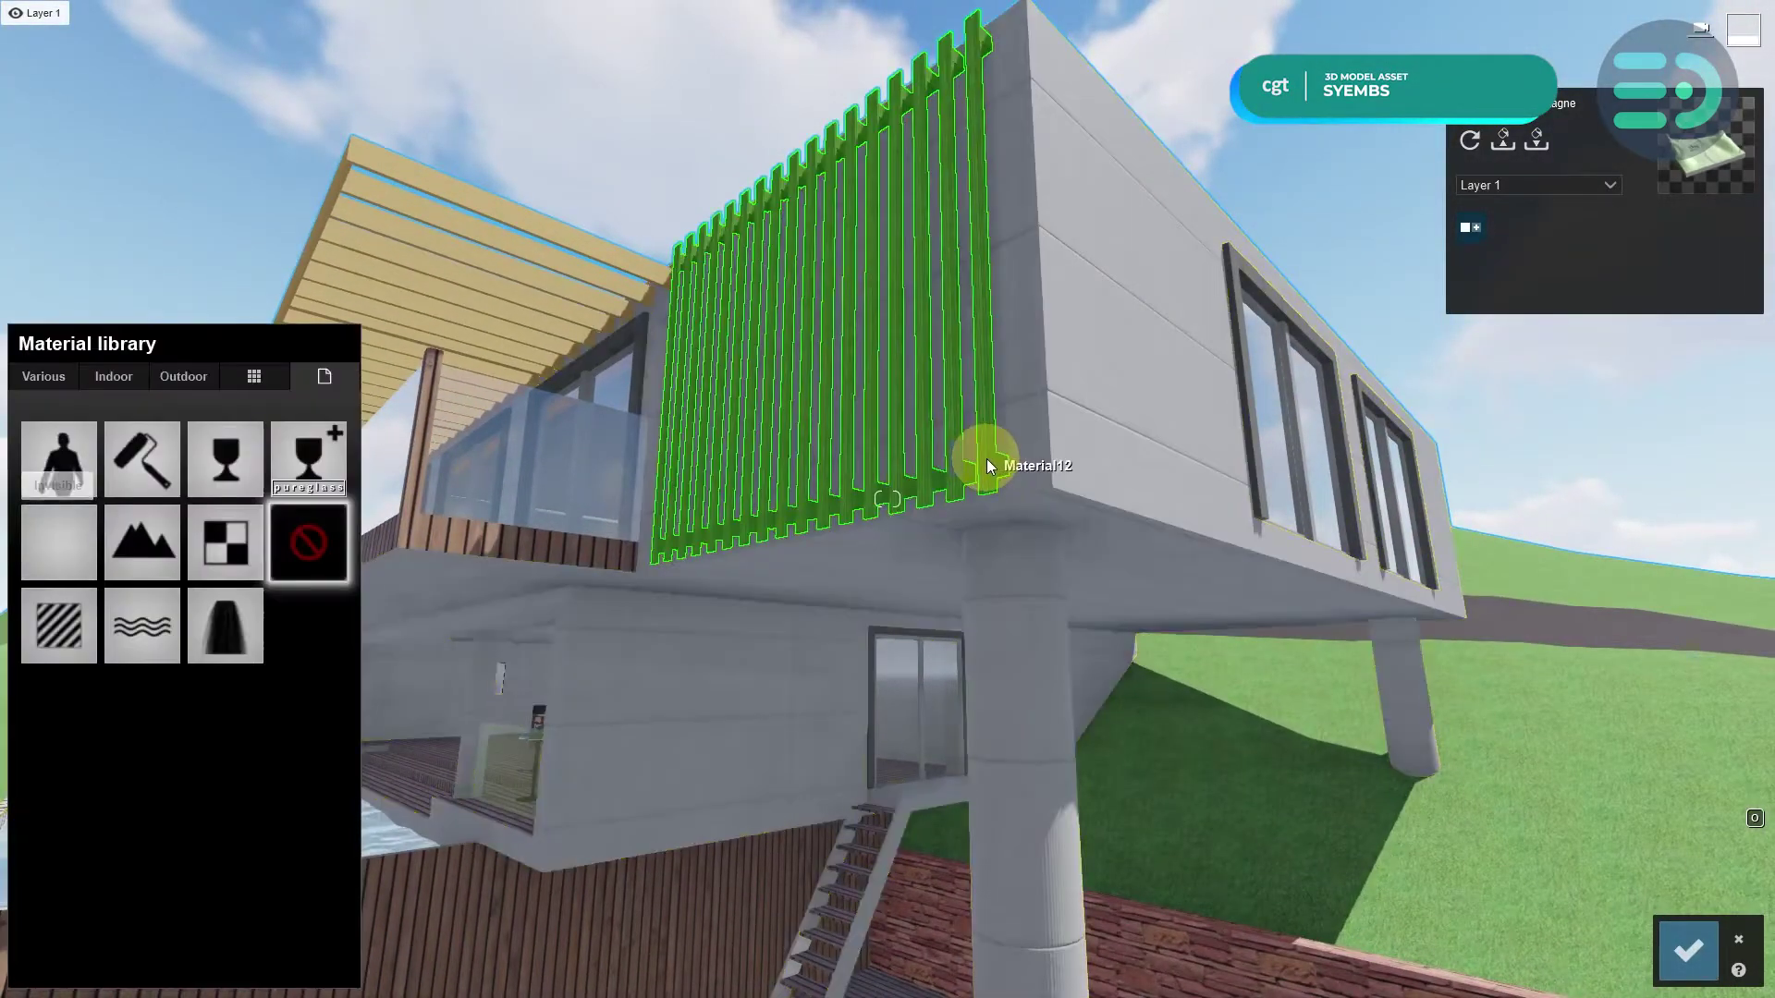
{"action": "left_click", "coordinate": [72, 602]}
{"action": "mouse_move", "coordinate": [103, 699]}
{"action": "left_mouse_down"}
{"action": "mouse_move", "coordinate": [135, 704]}
{"action": "mouse_move", "coordinate": [56, 673]}
{"action": "mouse_move", "coordinate": [102, 697]}
{"action": "mouse_move", "coordinate": [75, 670]}
{"action": "left_mouse_up"}
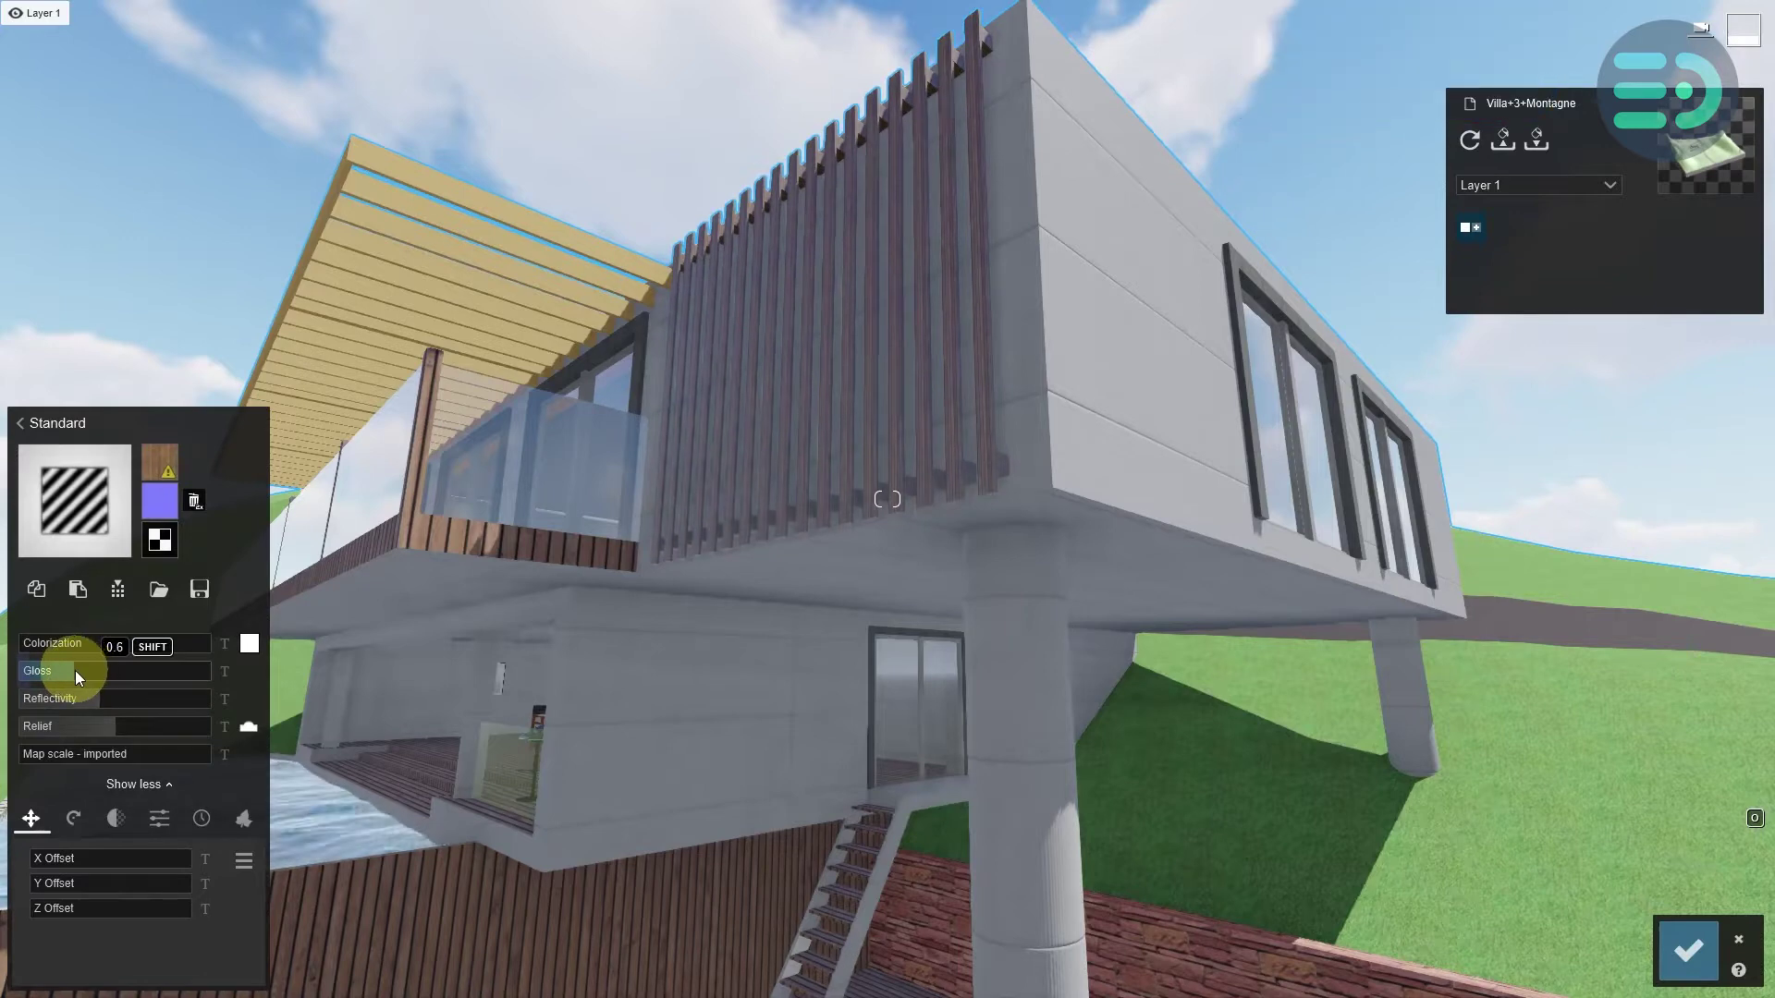
{"action": "left_click", "coordinate": [514, 220]}
{"action": "left_click", "coordinate": [64, 605]}
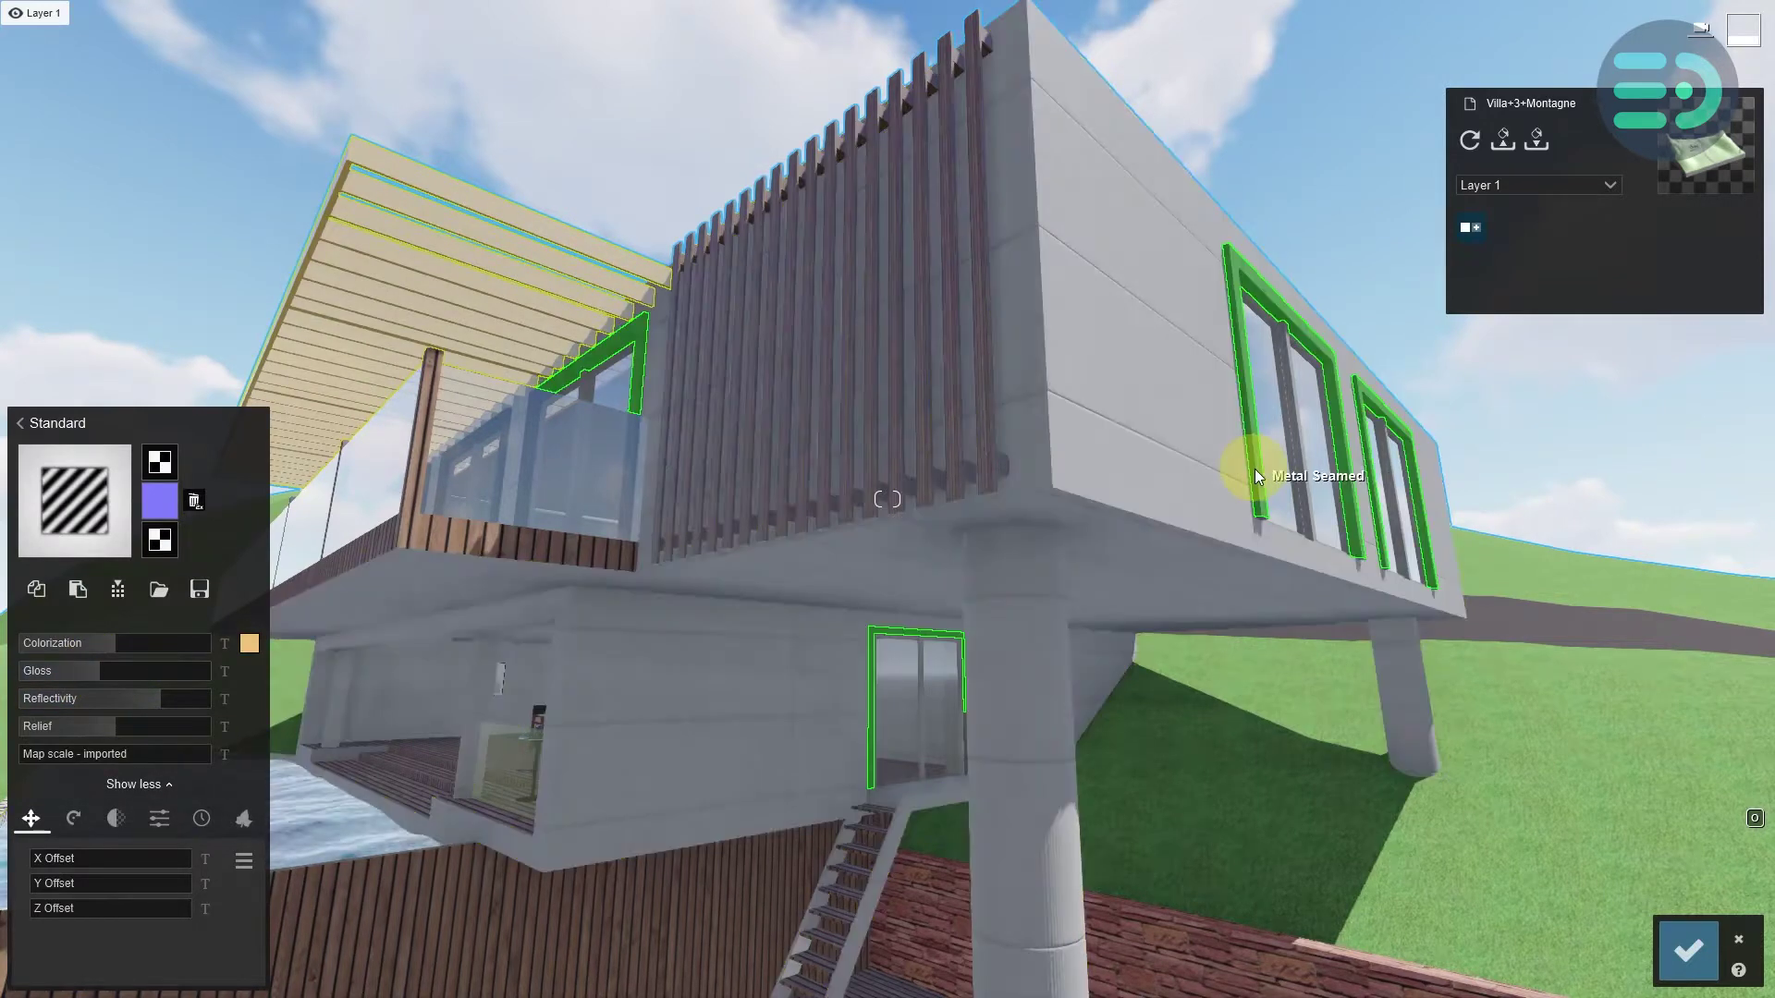
- Apply the indoor metal material Polii Metal Teflon 001 2K to the outer window and door frames
{"action": "left_click", "coordinate": [1256, 469]}
{"action": "left_click", "coordinate": [137, 375]}
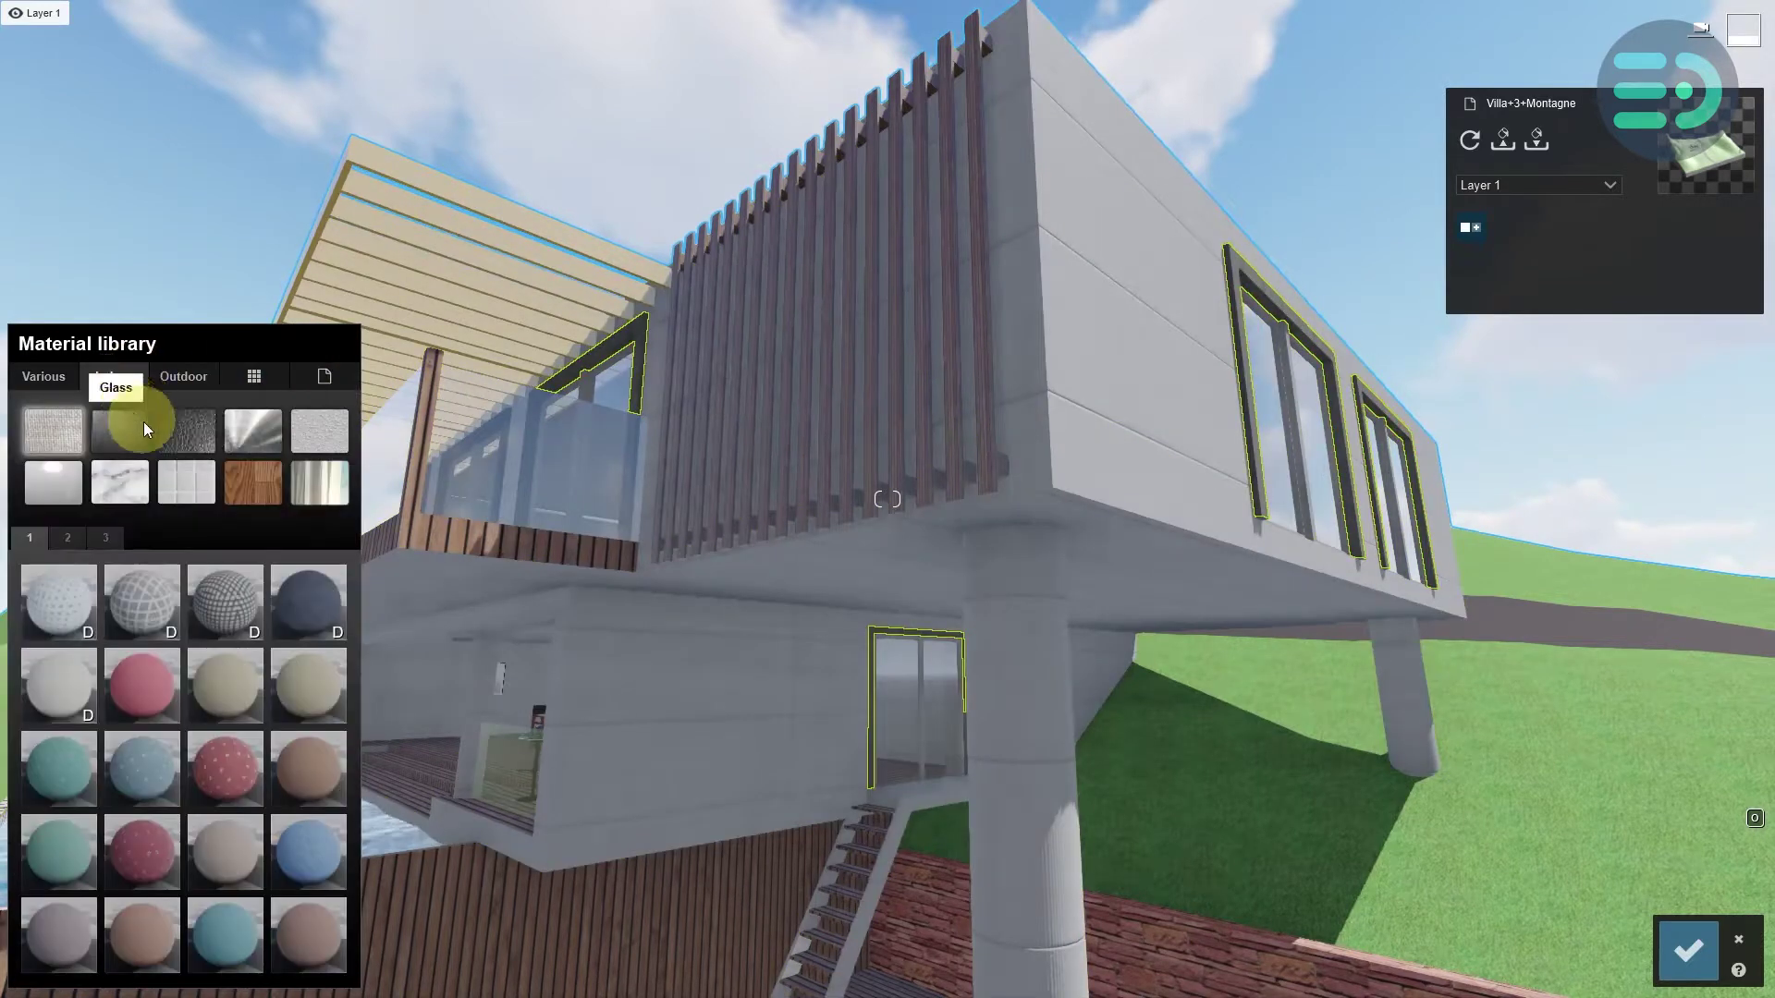
{"action": "left_click", "coordinate": [252, 431]}
{"action": "double_click", "coordinate": [102, 537]}
{"action": "double_click", "coordinate": [307, 934]}
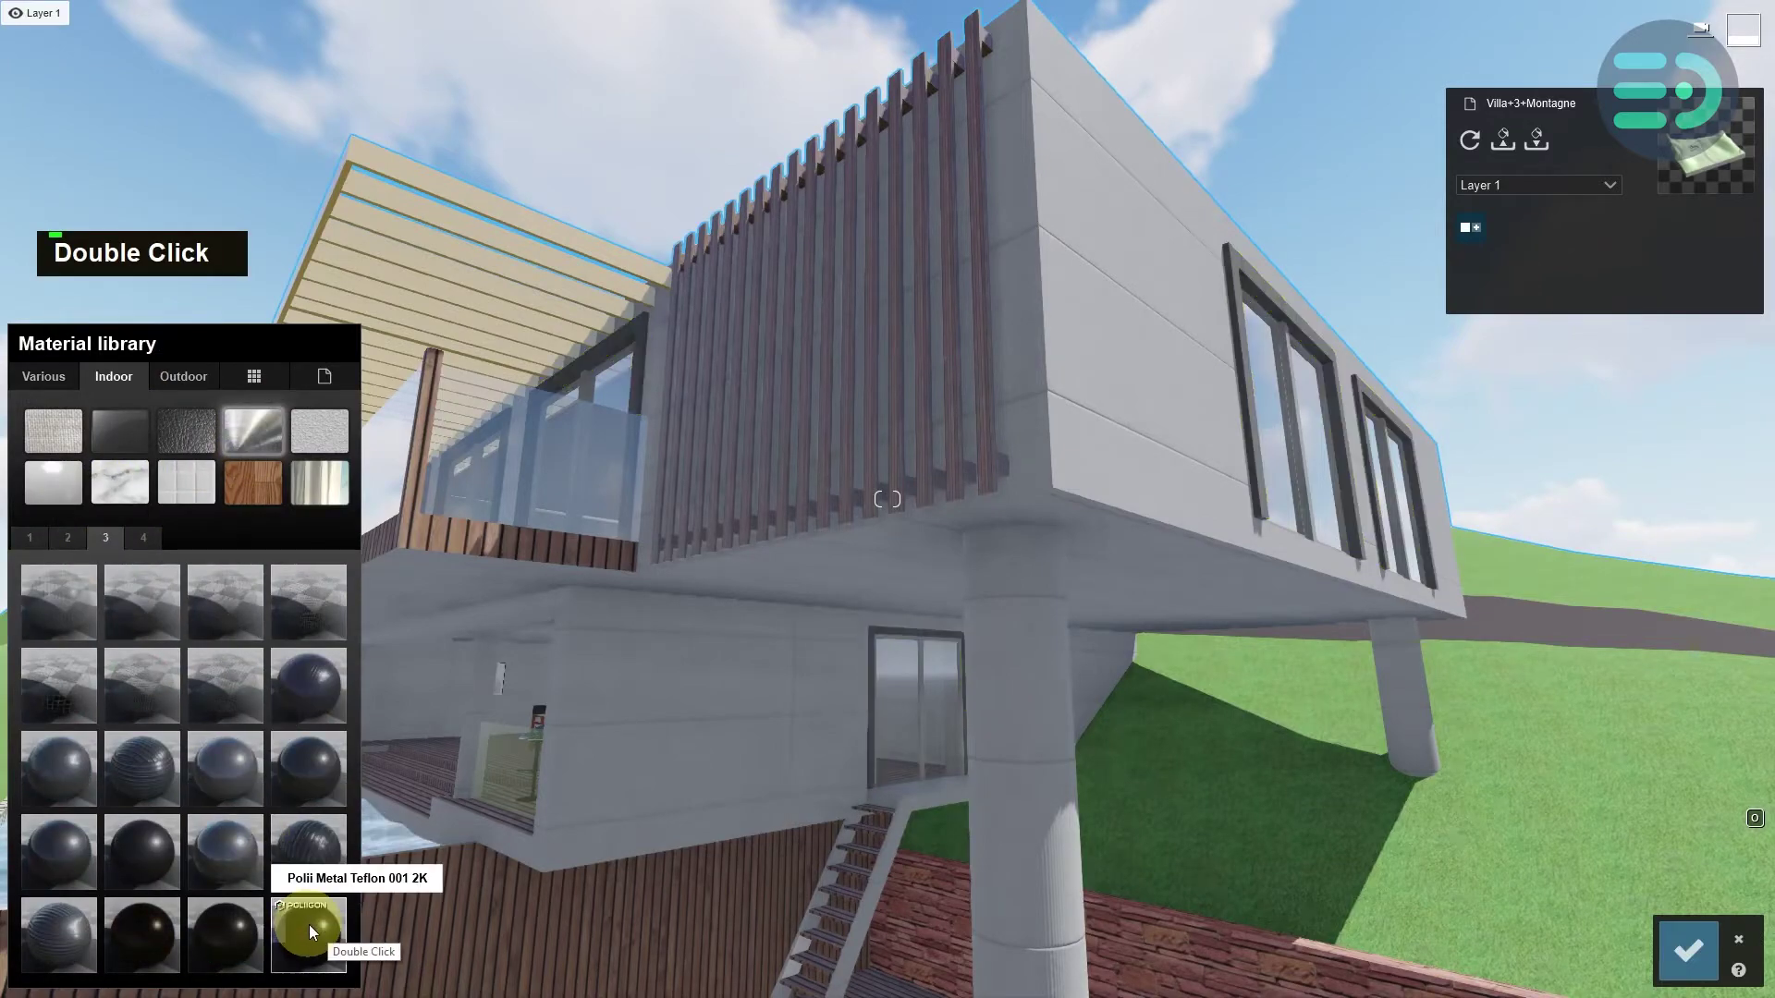
- Apply the indoor metal material Aluminium to the inner window and door frames
{"action": "key", "text": "s"}
{"action": "key", "text": "a"}
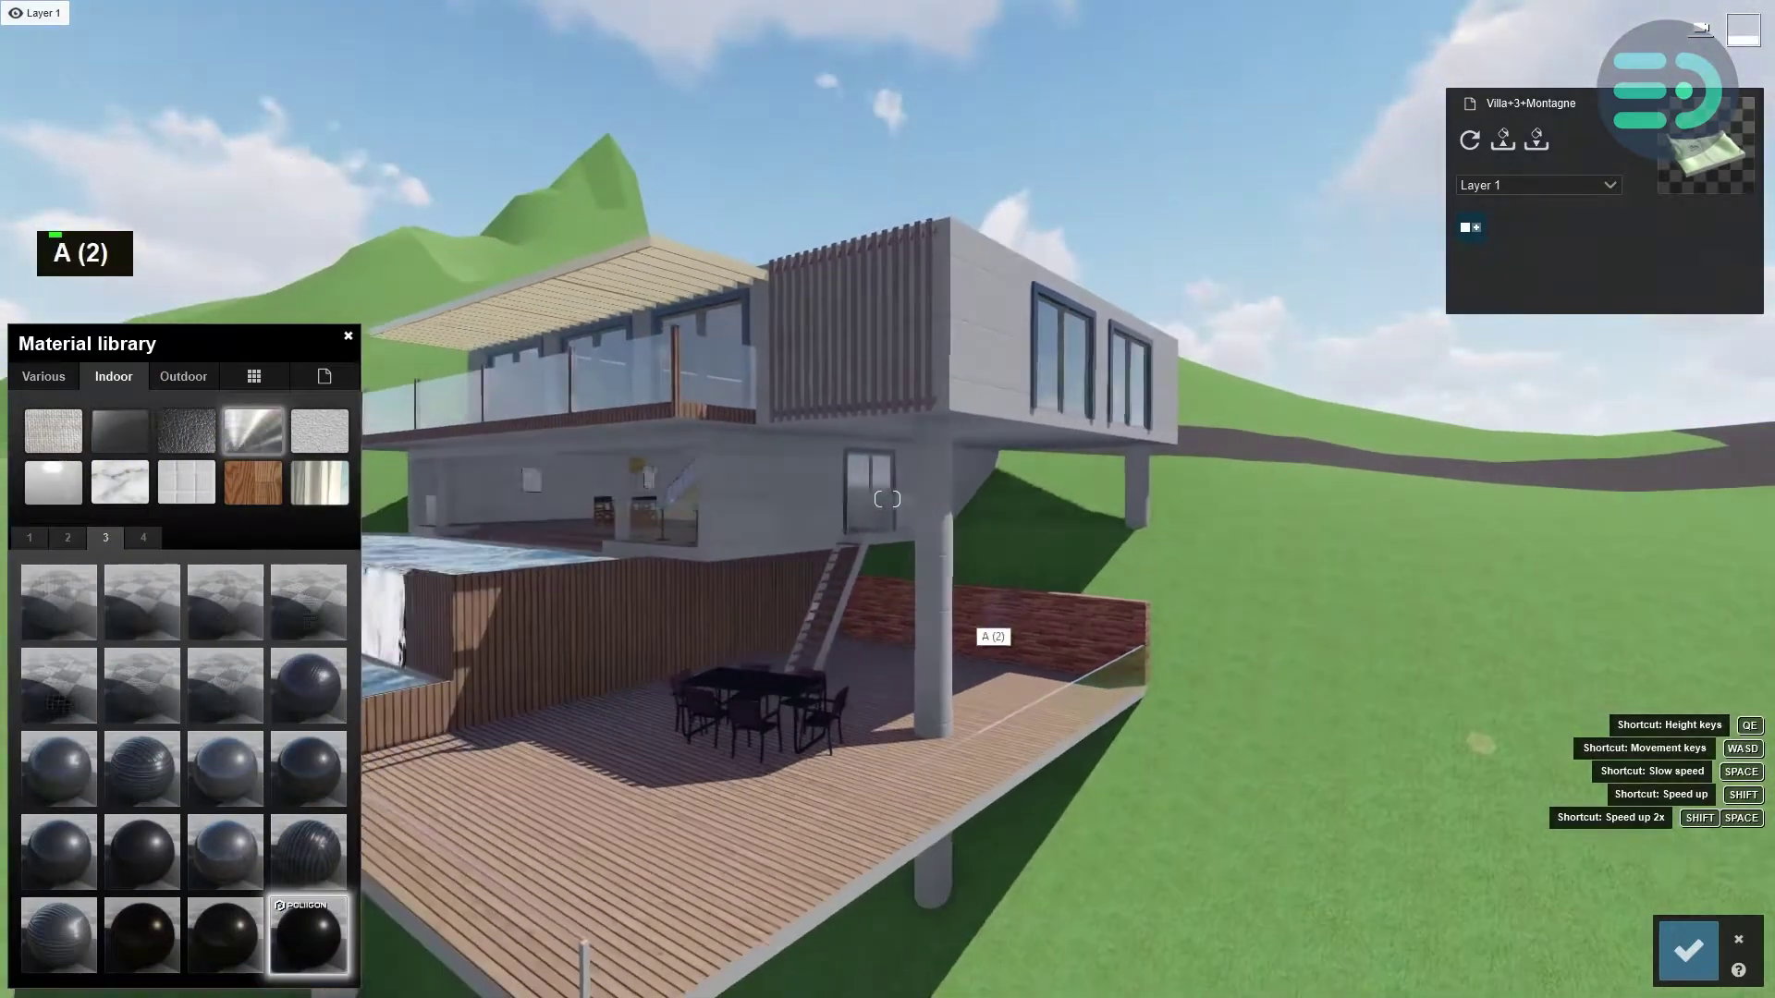
{"action": "key", "text": "d"}
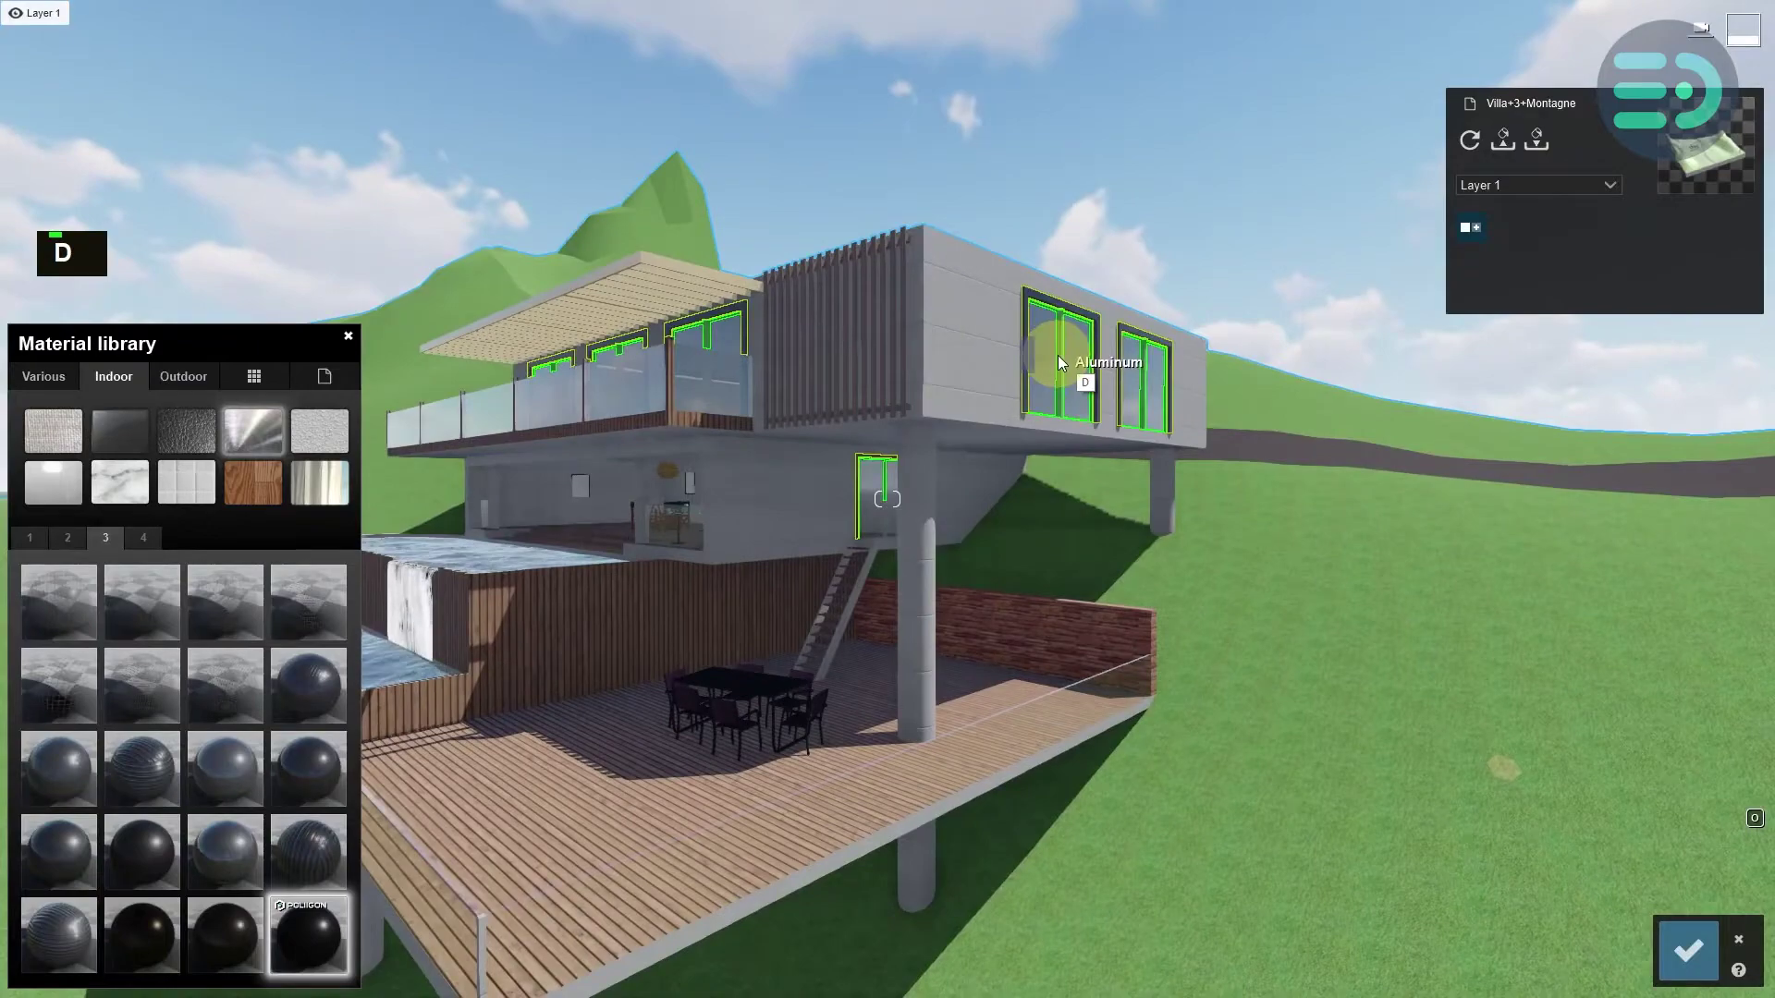
{"action": "left_click", "coordinate": [1058, 356]}
{"action": "left_click", "coordinate": [121, 375]}
{"action": "left_click", "coordinate": [251, 433]}
{"action": "left_click", "coordinate": [58, 596]}
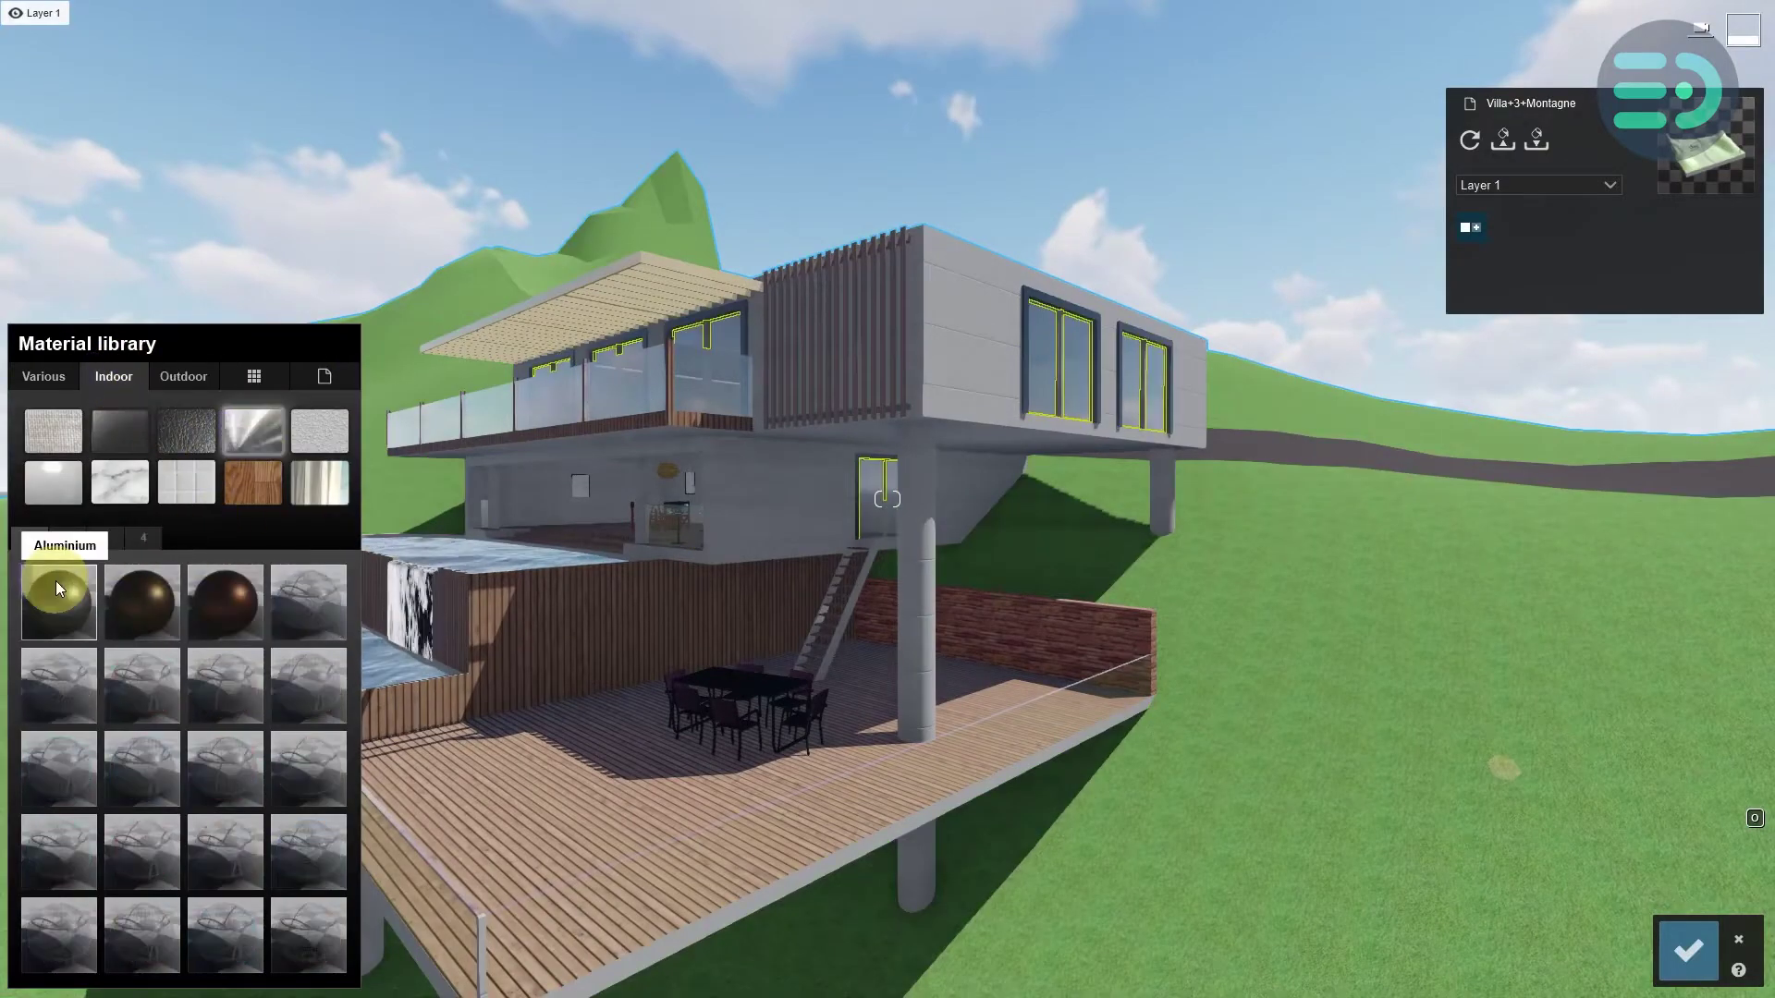
- Apply a grey stone block material from the outdoor bricks to the red flagstone retaining wall beside the deck
{"action": "key", "text": "w"}
{"action": "key", "text": "a"}
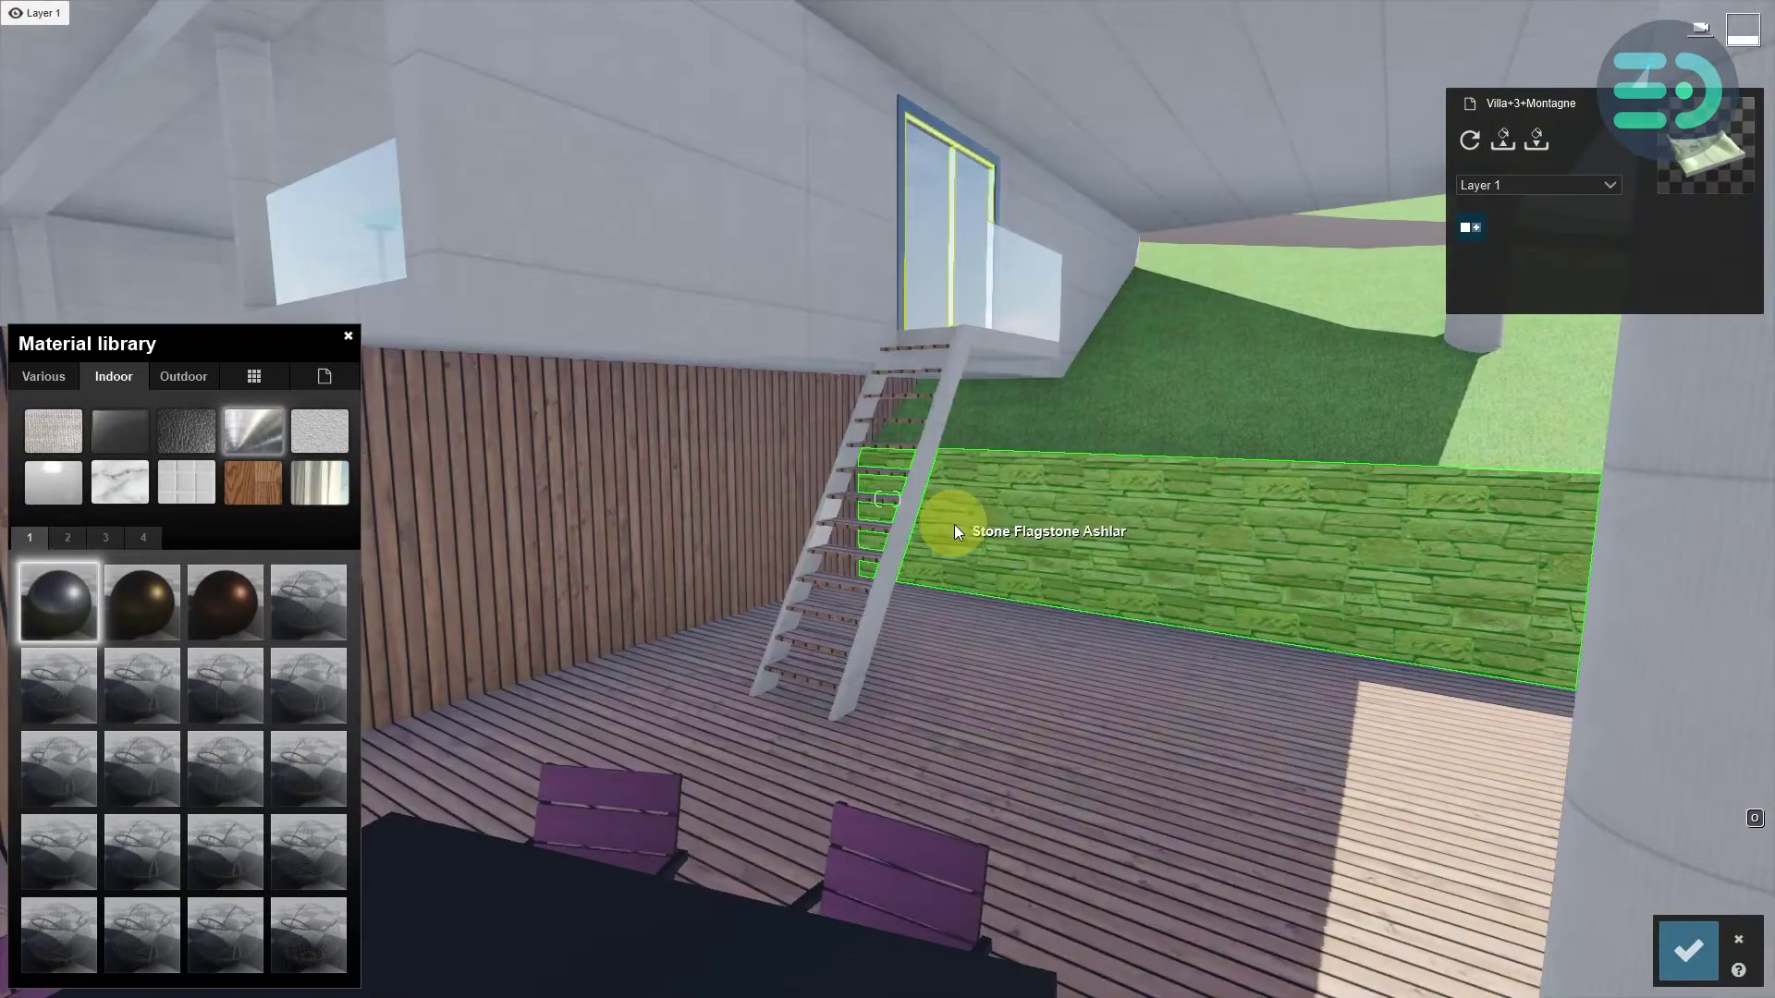
{"action": "left_click", "coordinate": [183, 377]}
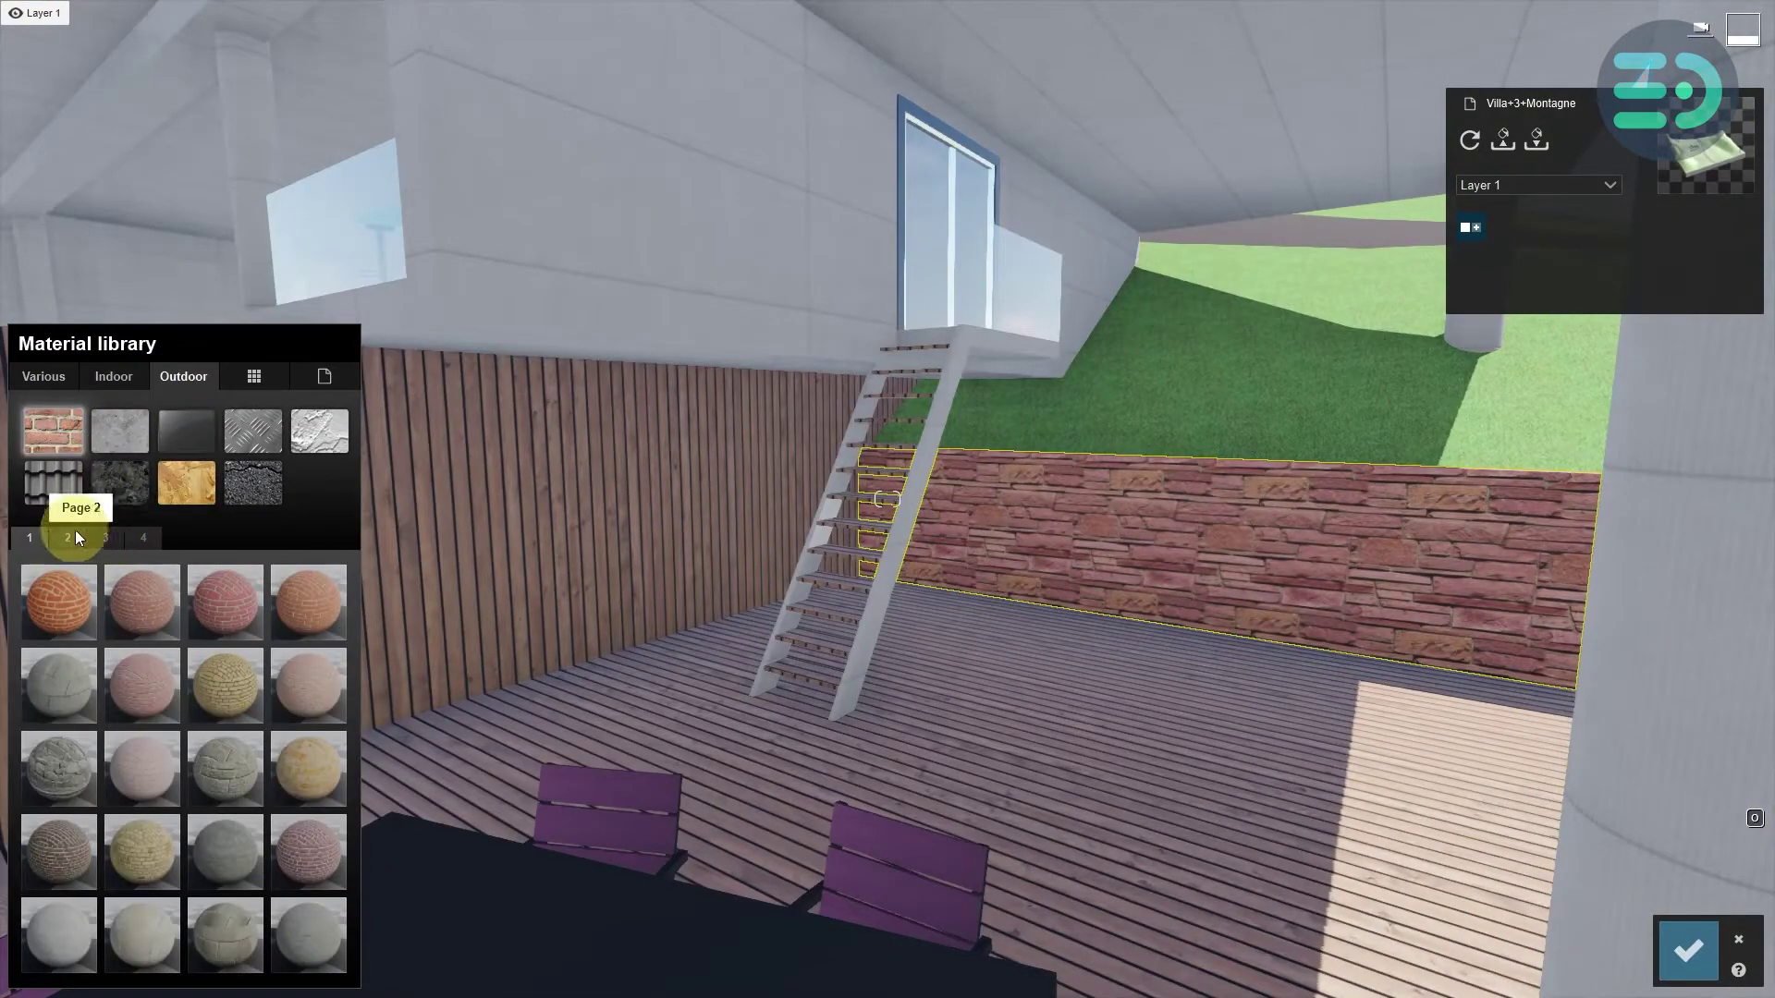
{"action": "left_click", "coordinate": [231, 759]}
- Apply Polii Metal Teflon 001 2K to the black parts of the deck's dining table and chairs
{"action": "key", "text": "s"}
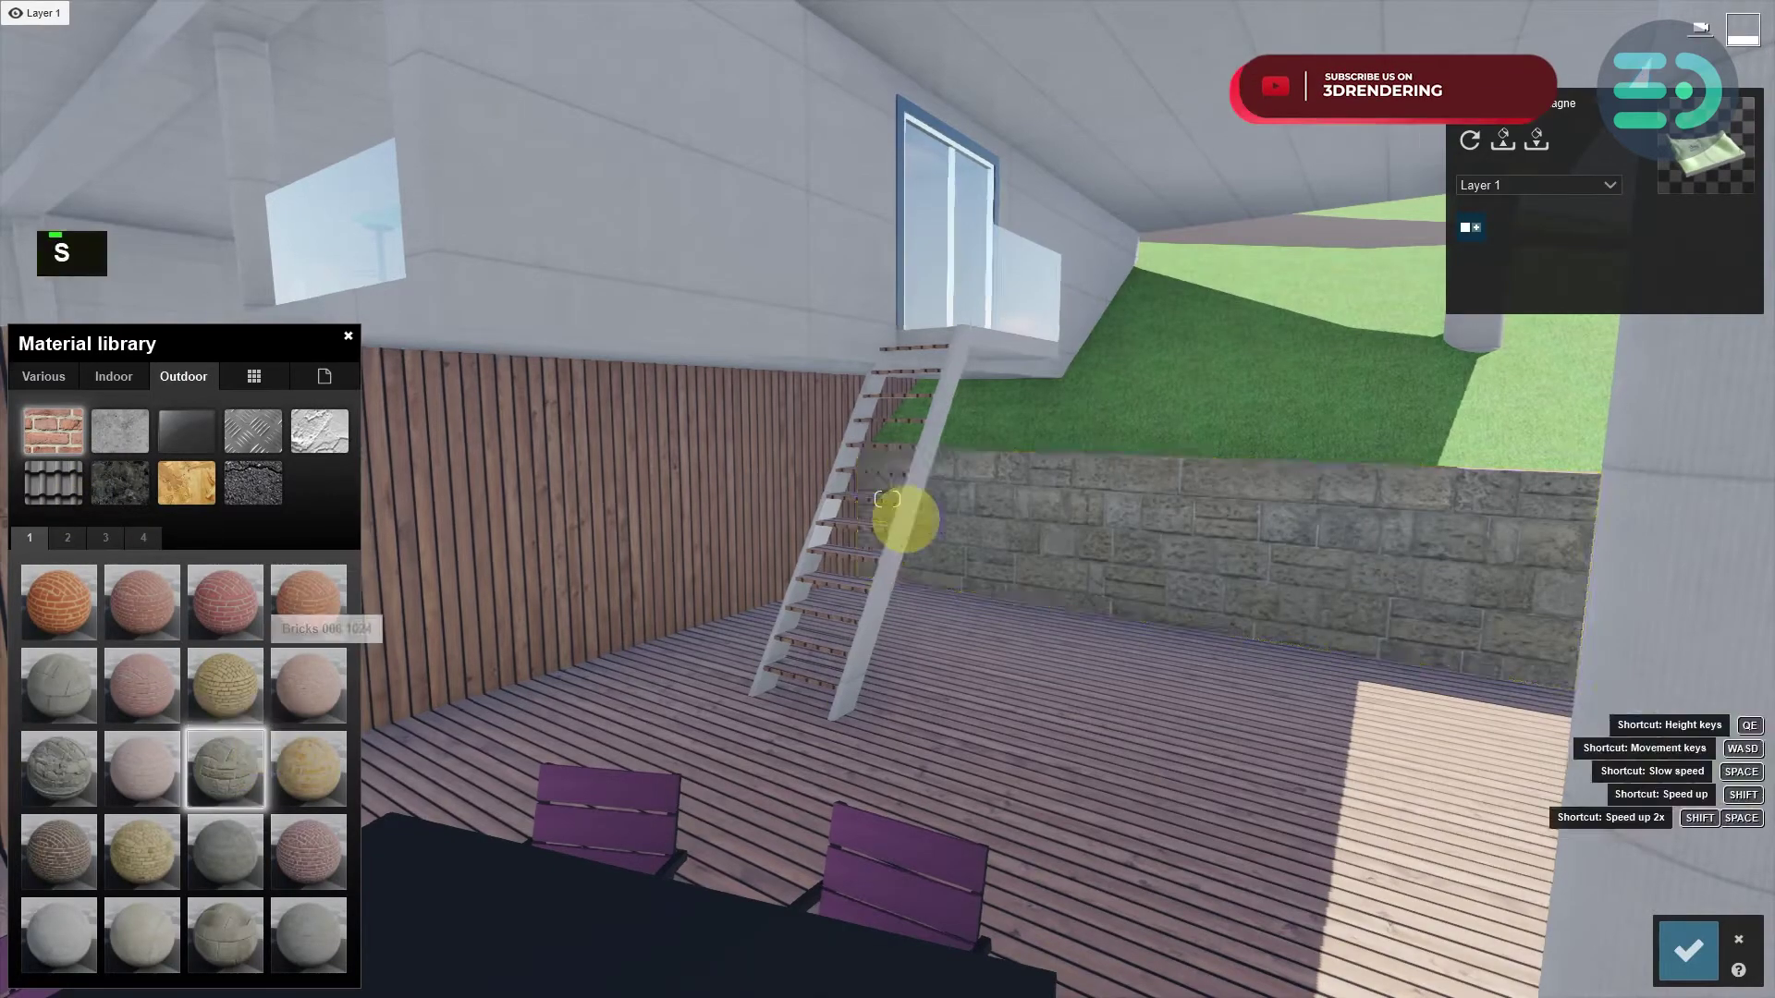
{"action": "key", "text": "a"}
{"action": "key", "text": "d"}
{"action": "key", "text": "d"}
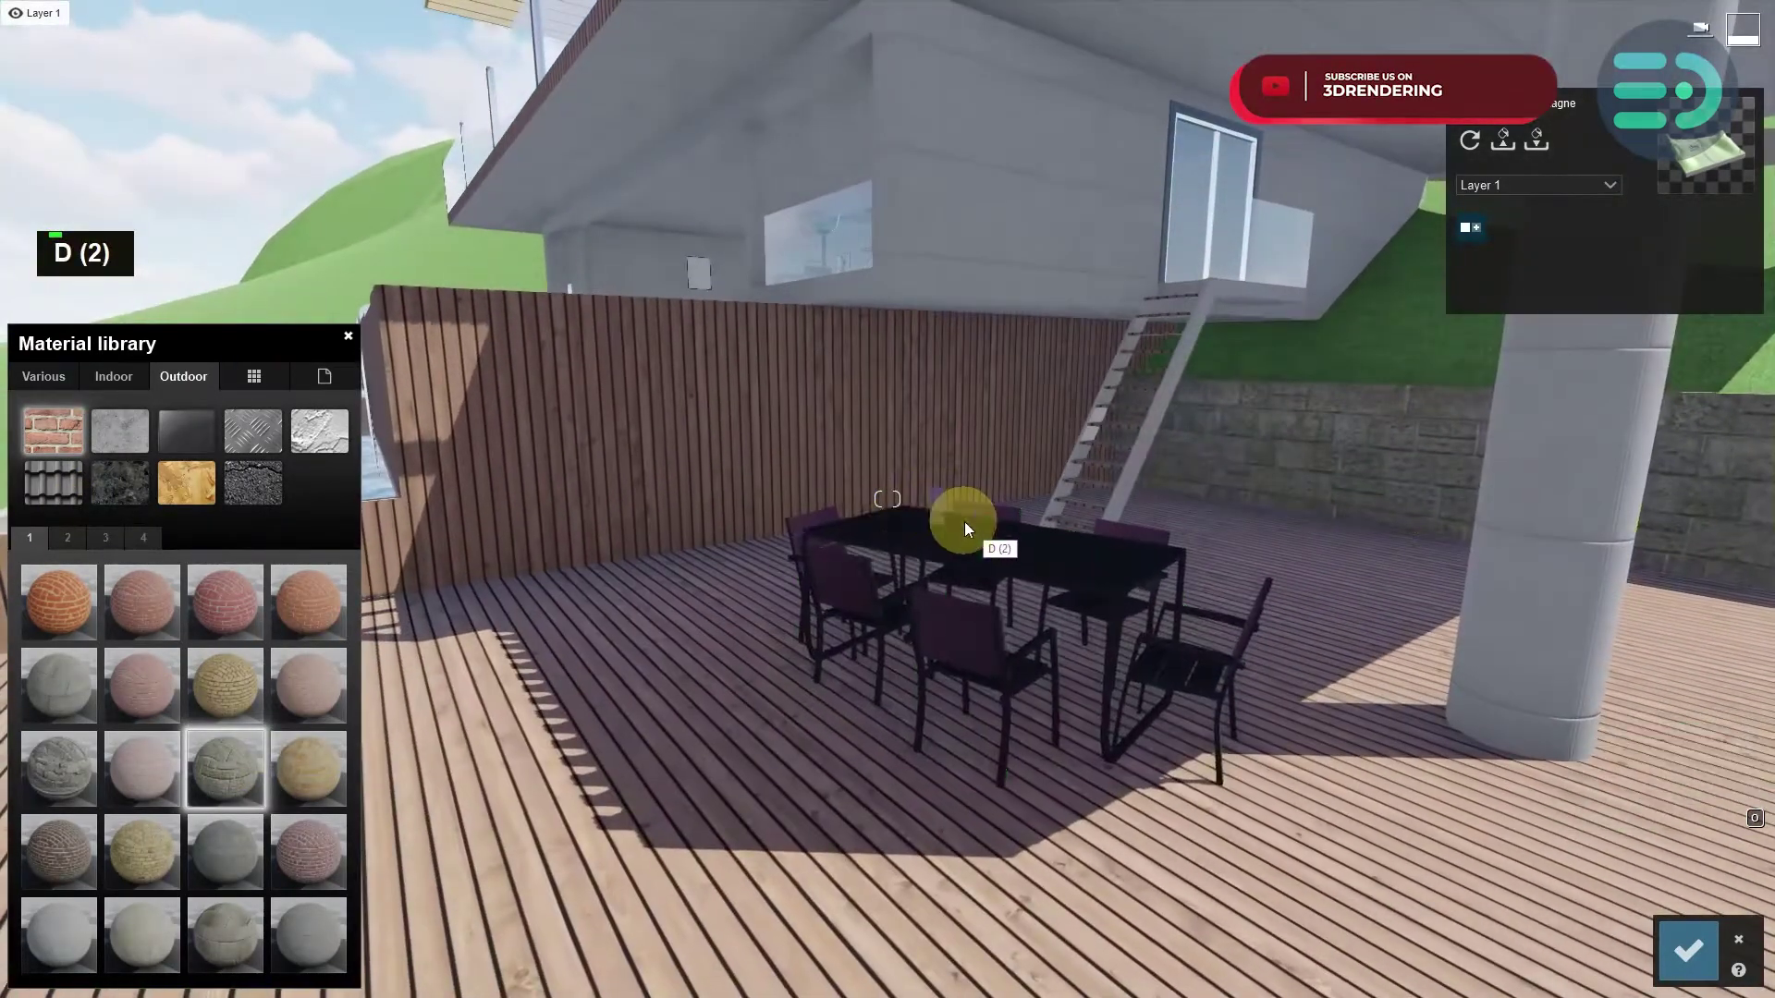
{"action": "left_click", "coordinate": [963, 522]}
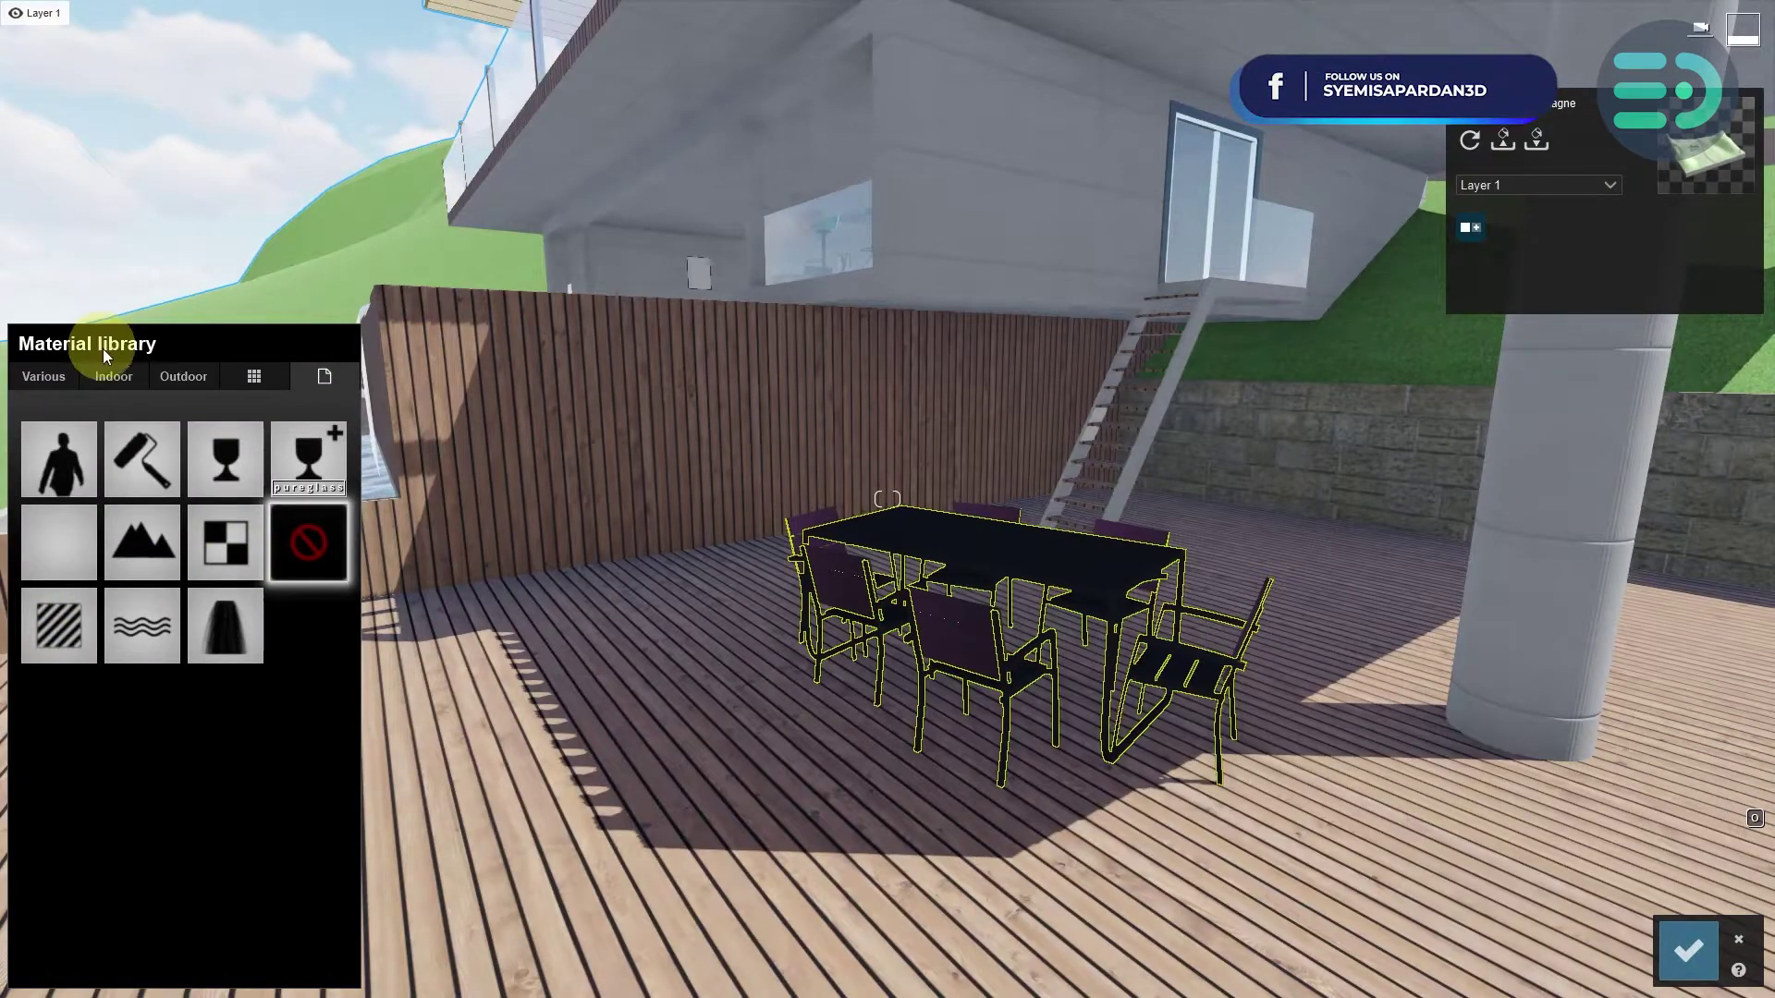
{"action": "left_click", "coordinate": [113, 376]}
{"action": "left_click", "coordinate": [114, 536]}
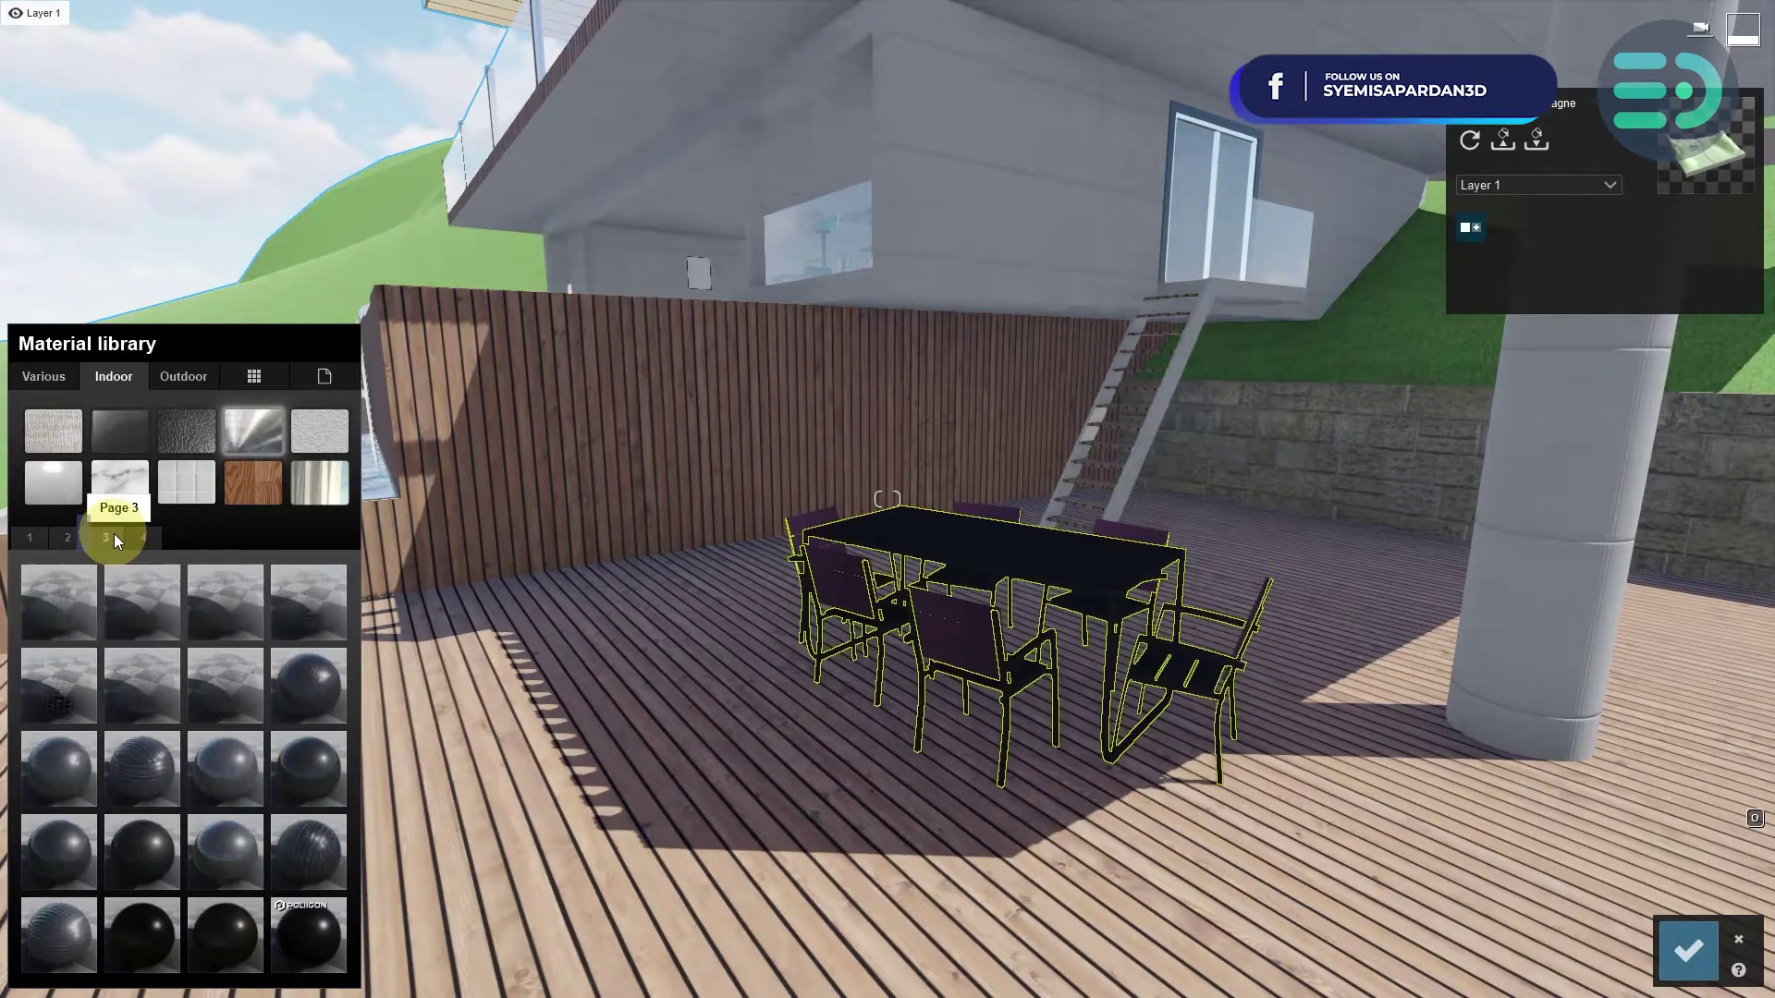
{"action": "left_click_drag", "start_coordinate": [324, 928], "coordinate": [941, 635]}
- Apply the Standard material to the purple chair parts with reflectivity 2.0 and gloss 1.6
{"action": "left_click", "coordinate": [943, 642]}
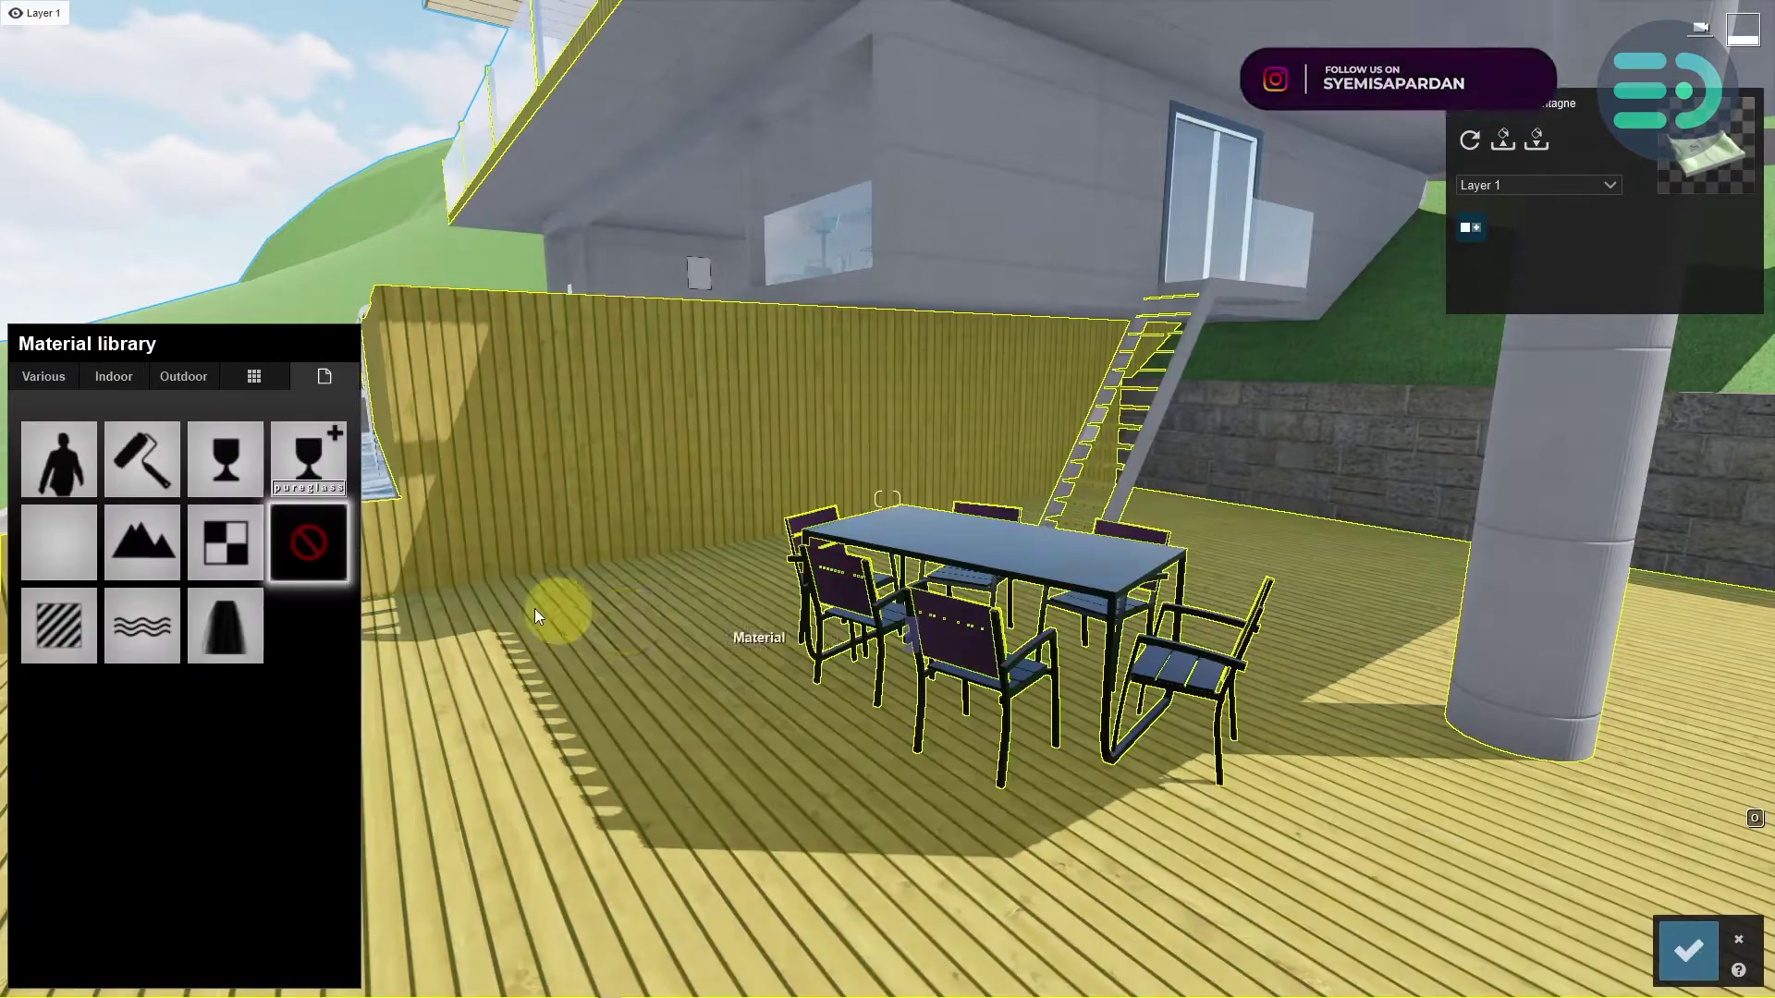
{"action": "left_click", "coordinate": [54, 647]}
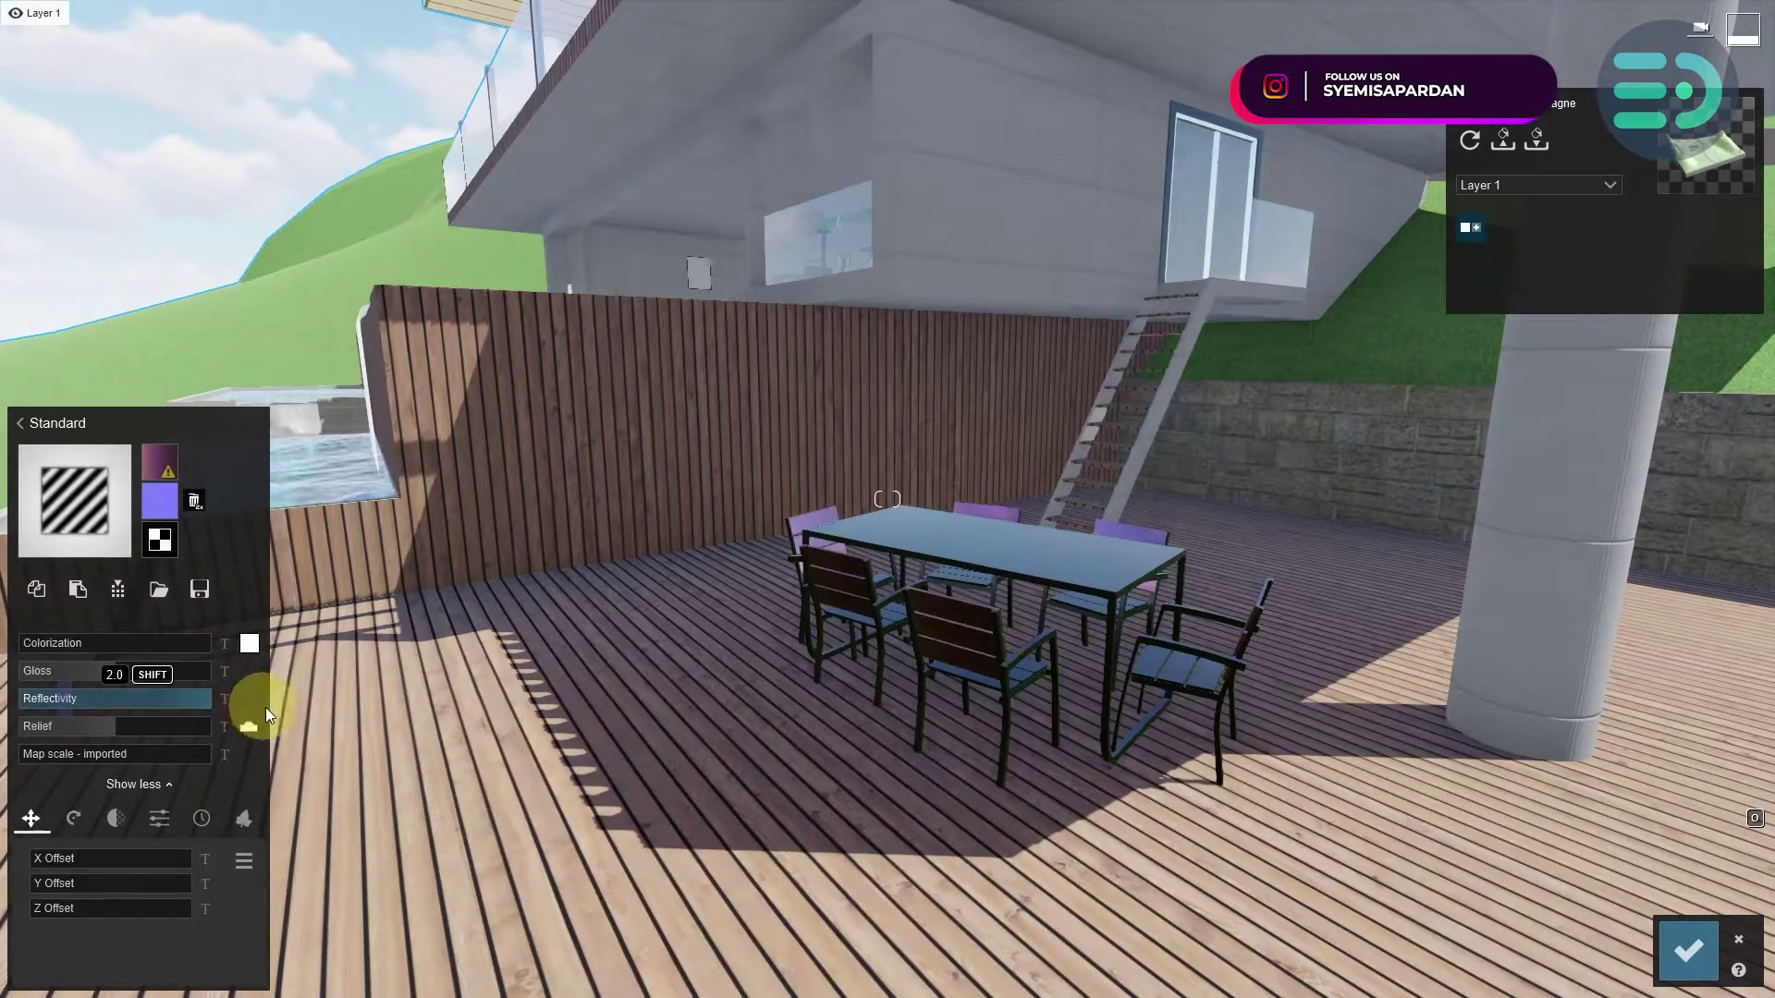
{"action": "left_click_drag", "start_coordinate": [126, 678], "coordinate": [170, 679]}
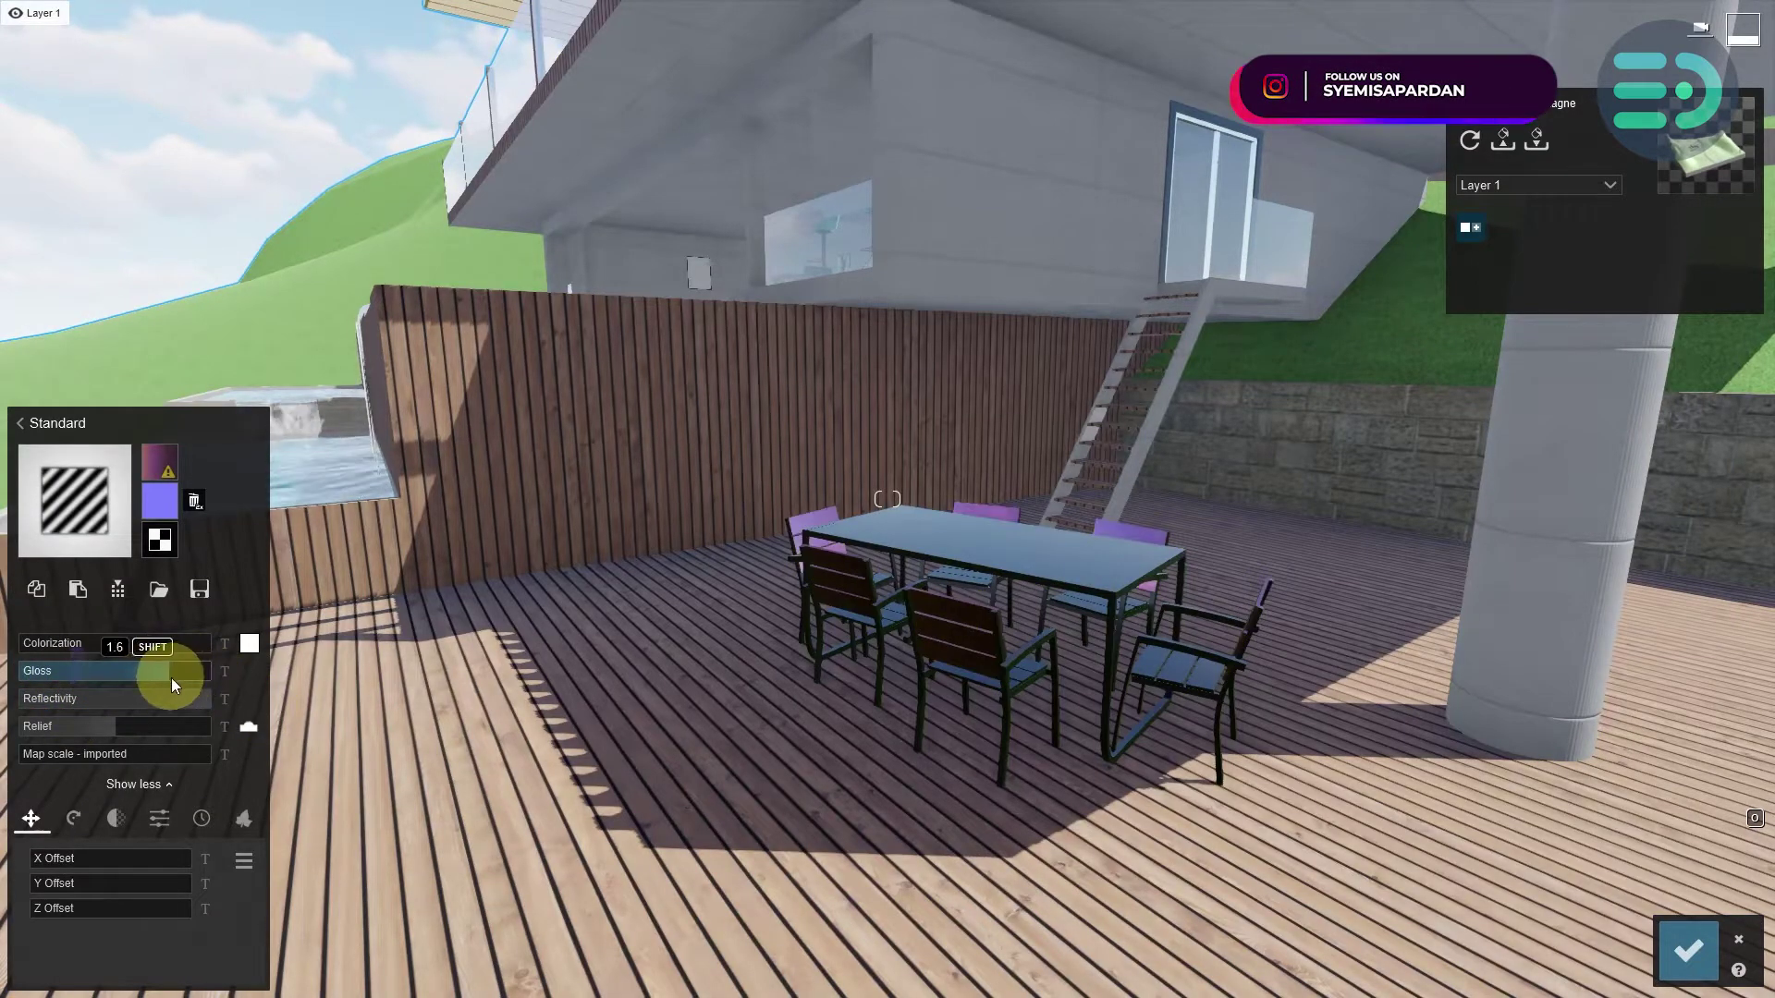
{"action": "key", "text": "shift+s"}
{"action": "key", "text": "a"}
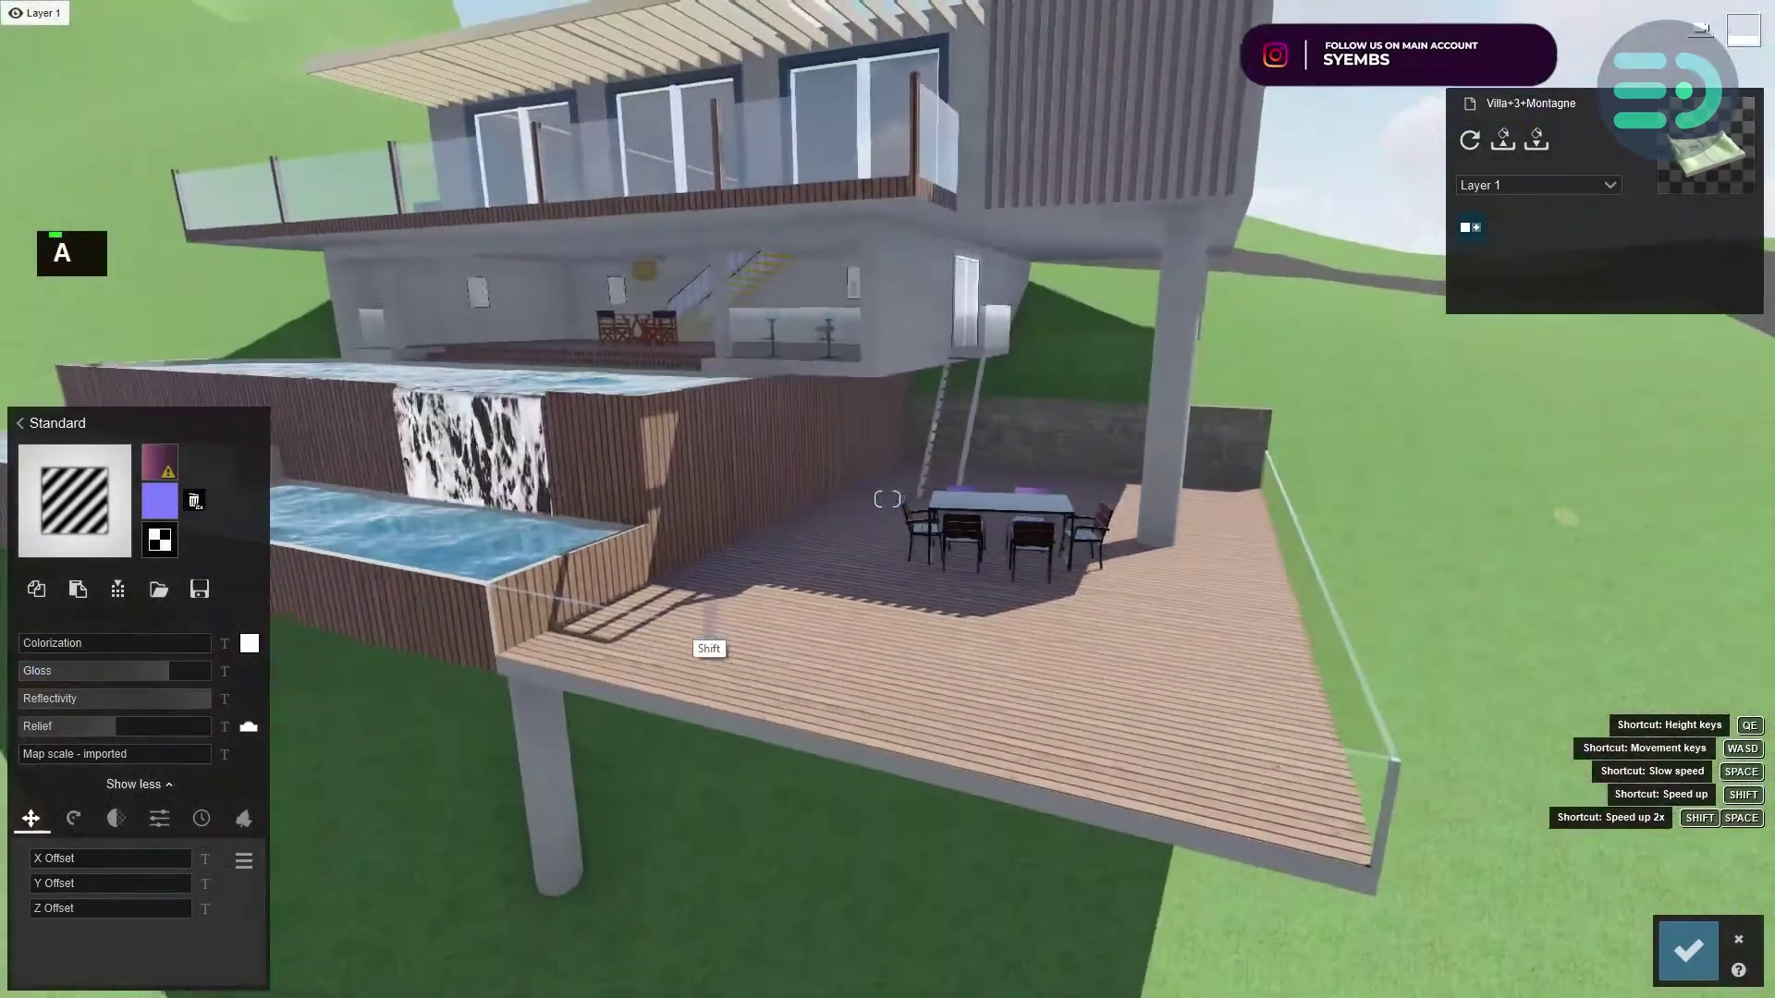
{"action": "key", "text": "d"}
{"action": "key", "text": "s"}
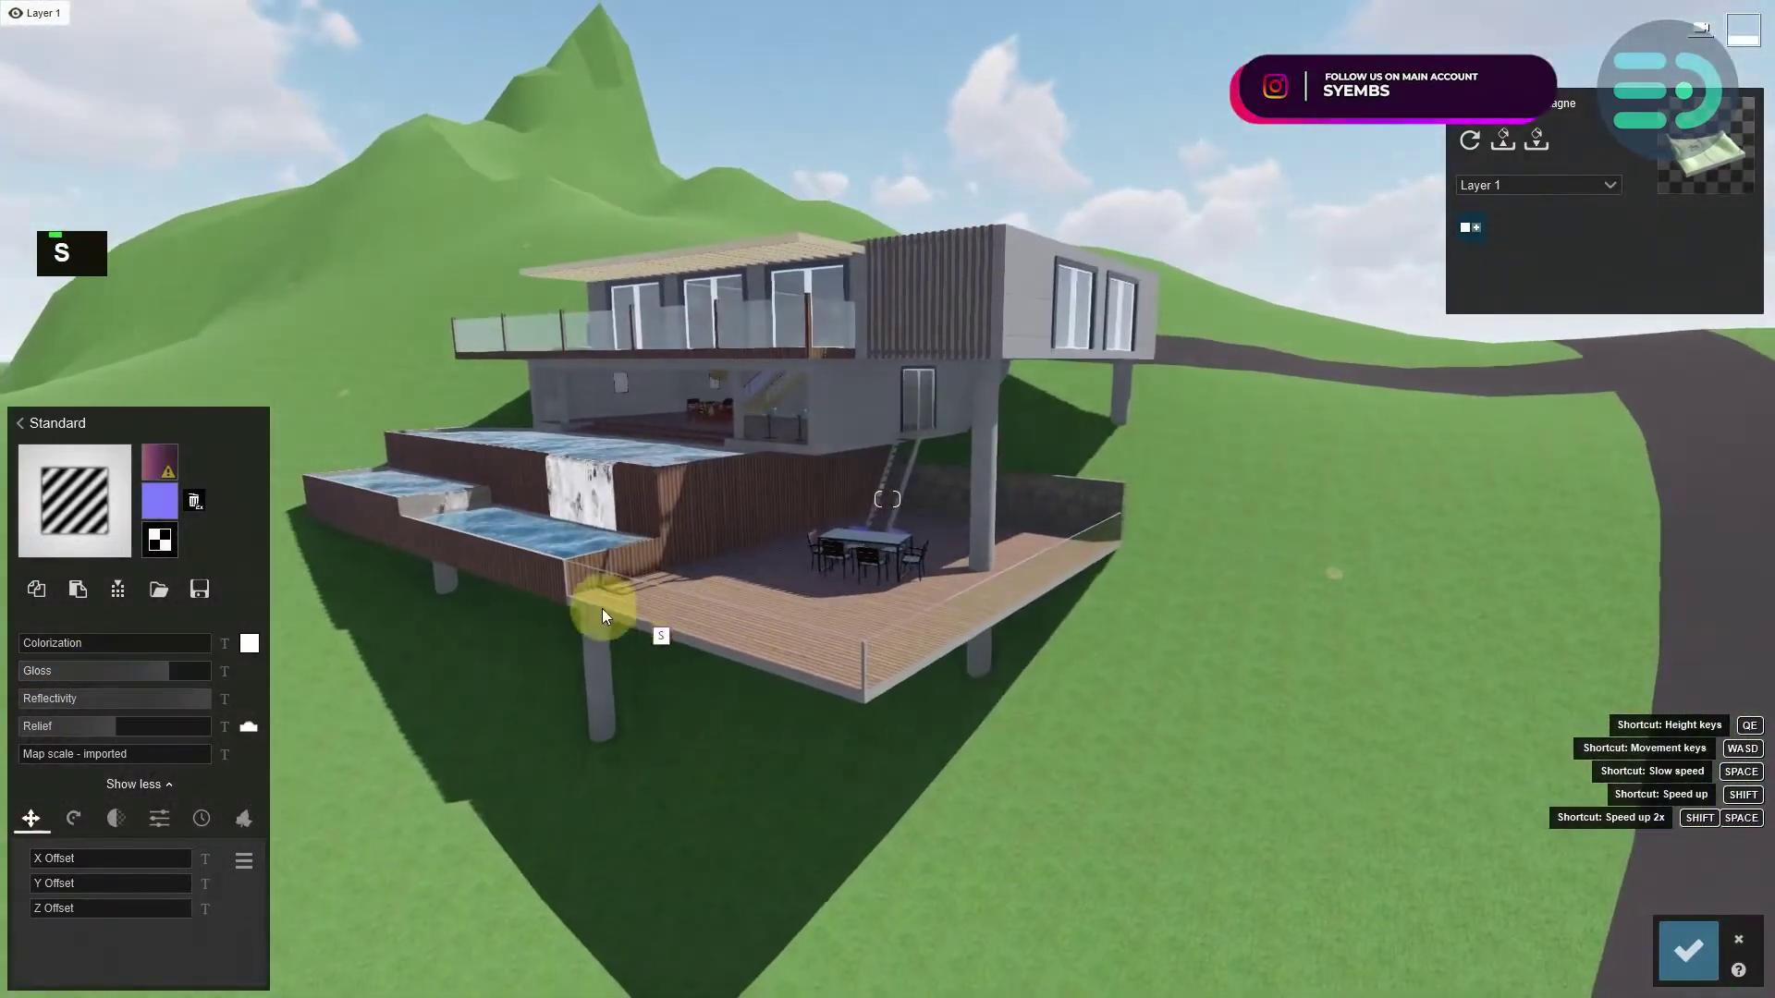
- Apply the outdoor asphalt material Asphalt 014 2048 to the road
{"action": "left_click", "coordinate": [1753, 638]}
{"action": "right_click_drag", "start_coordinate": [1753, 637], "coordinate": [1341, 592]}
{"action": "key", "text": "d"}
{"action": "left_click", "coordinate": [185, 372]}
{"action": "left_click", "coordinate": [253, 481]}
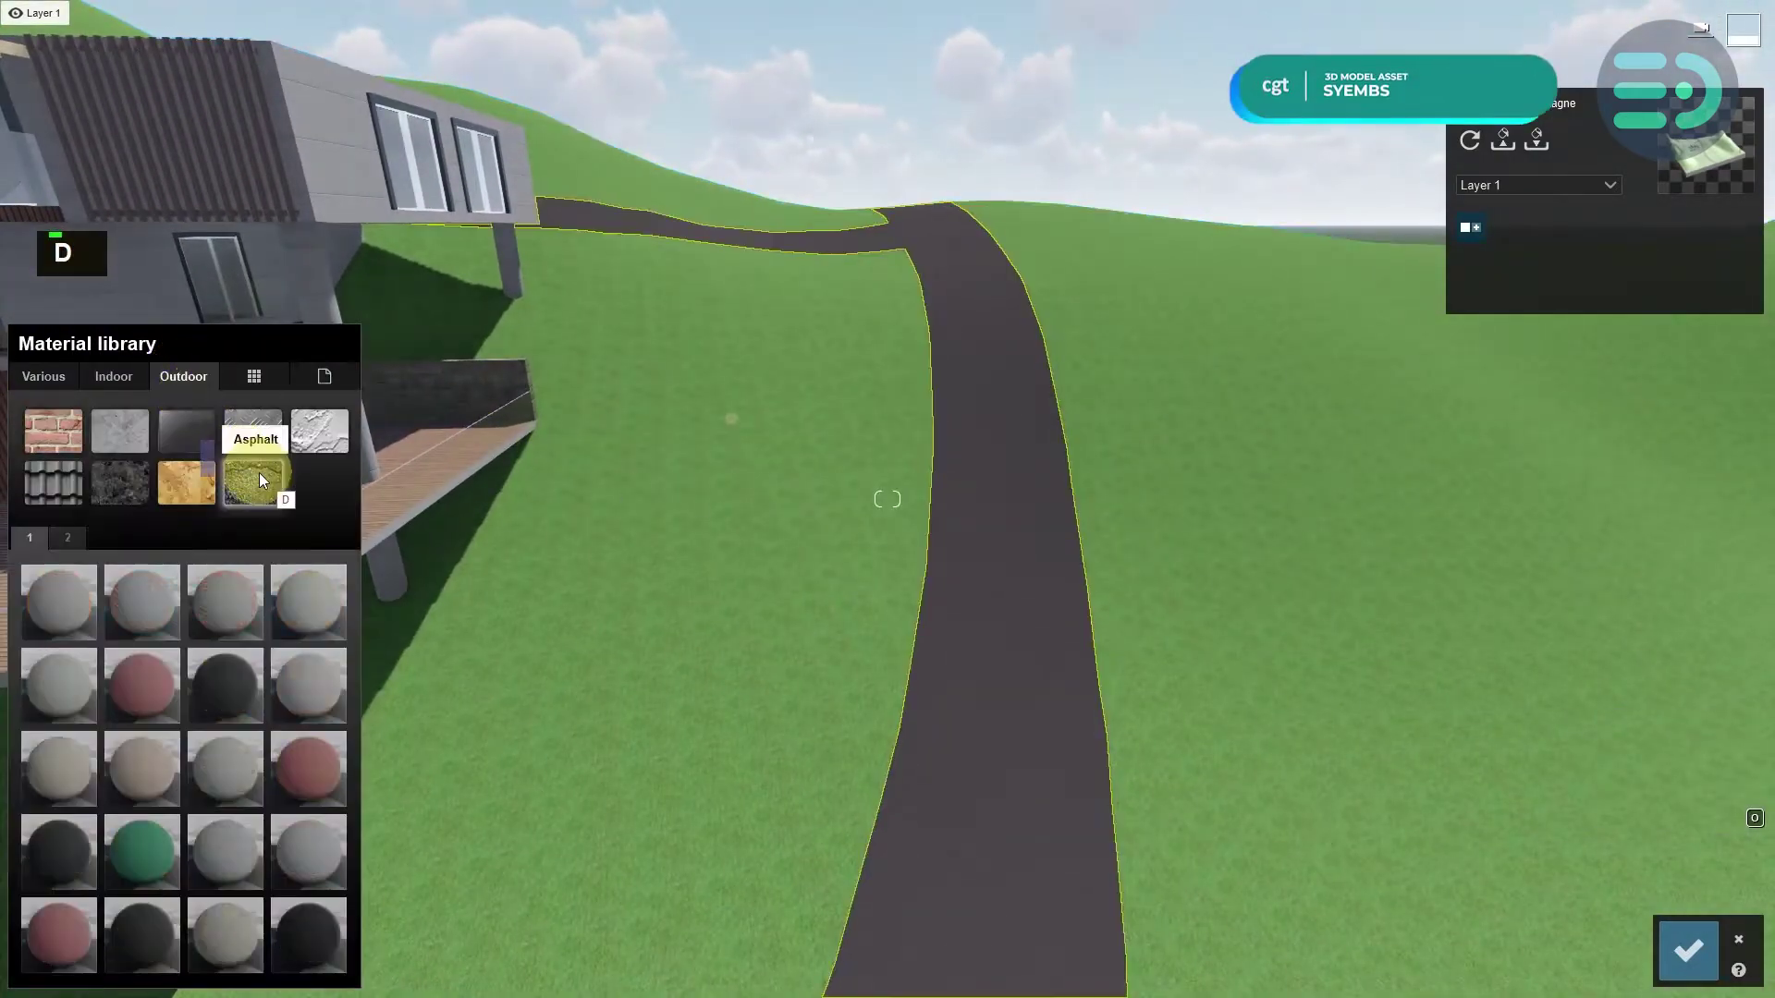
{"action": "right_click", "coordinate": [879, 642]}
{"action": "scroll", "coordinate": [883, 640], "scroll_direction": "up", "scroll_amount": 10}
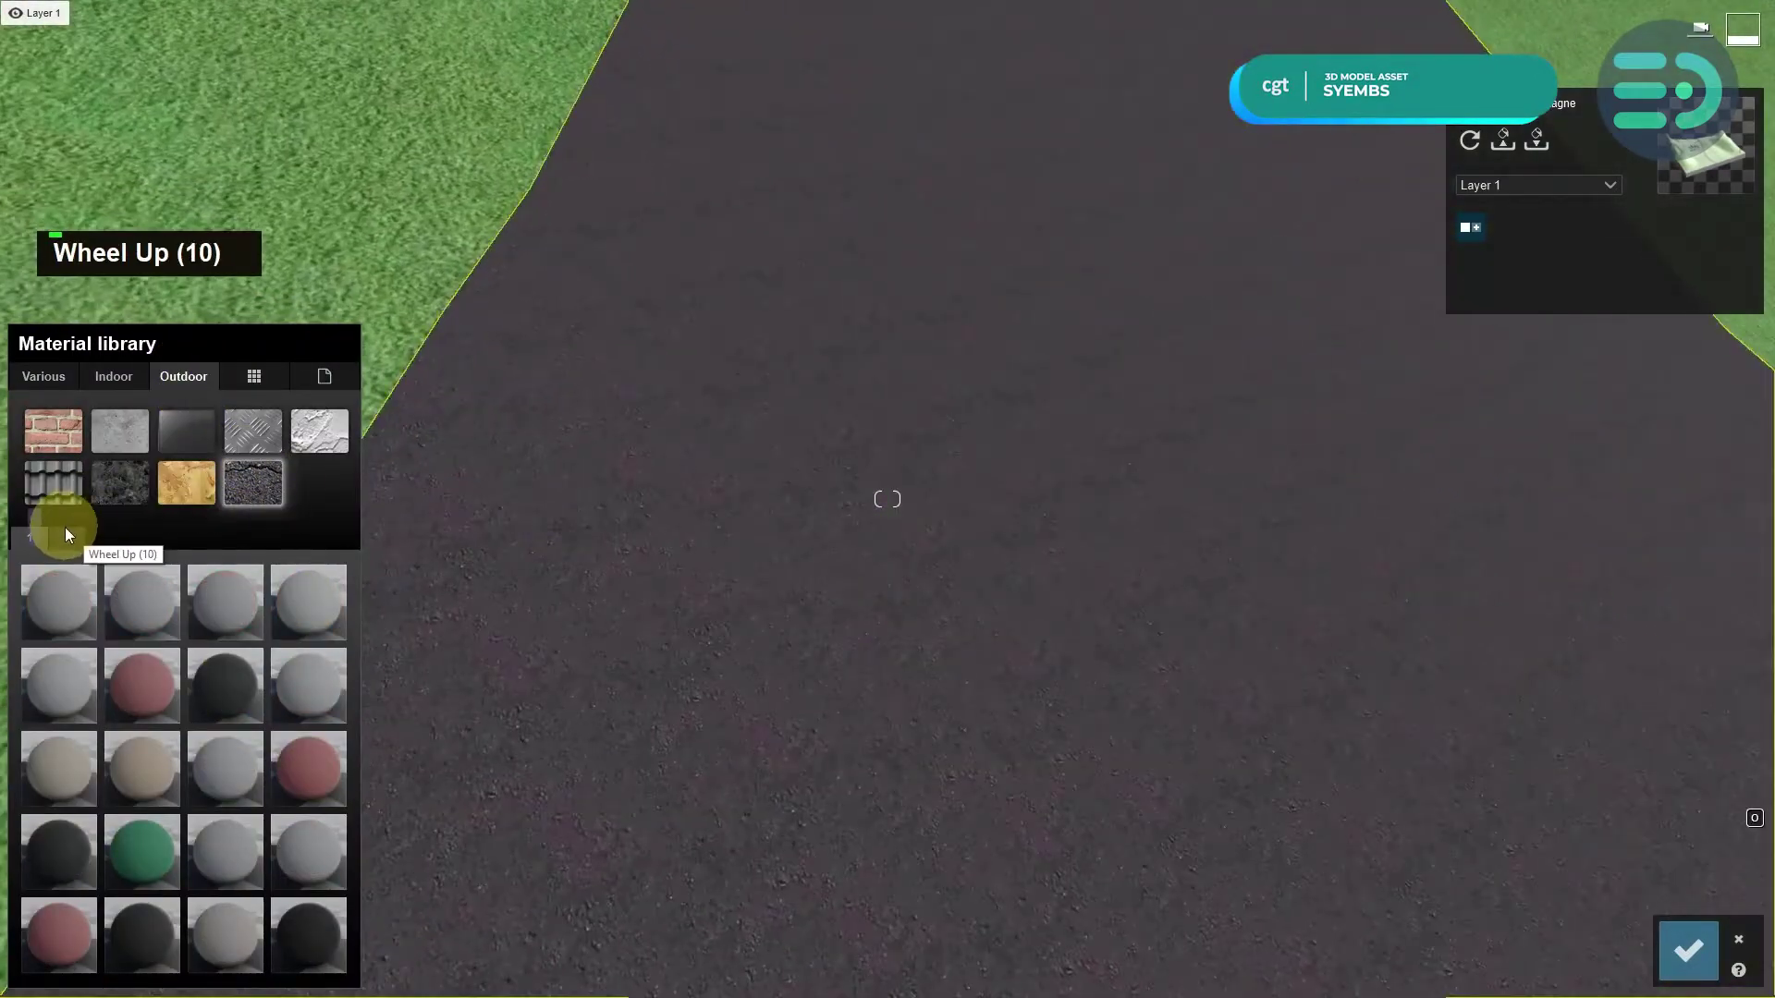
{"action": "left_click", "coordinate": [60, 603]}
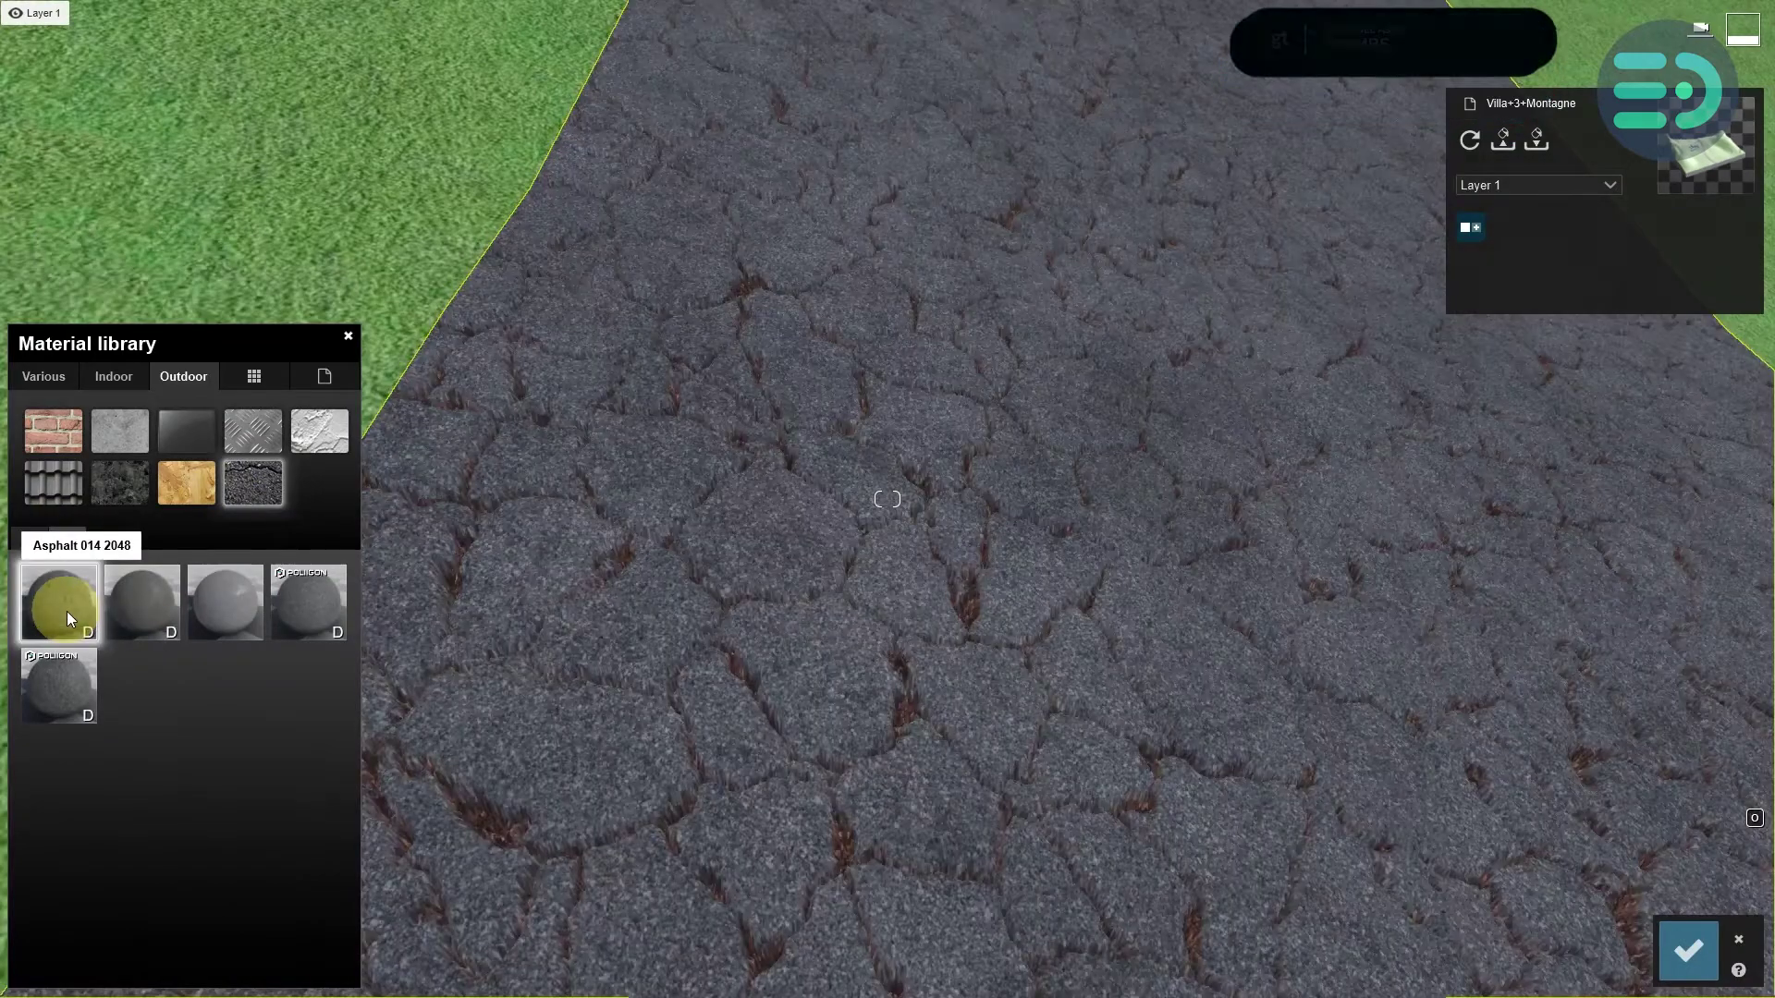
- Try Asphalt 015 2048, Asphalt Wet and the first Poliigon asphalt on the road, ending back on Asphalt 014 2048
{"action": "right_click", "coordinate": [952, 480]}
{"action": "scroll", "coordinate": [961, 490], "scroll_direction": "down", "scroll_amount": 10}
{"action": "left_click", "coordinate": [153, 608]}
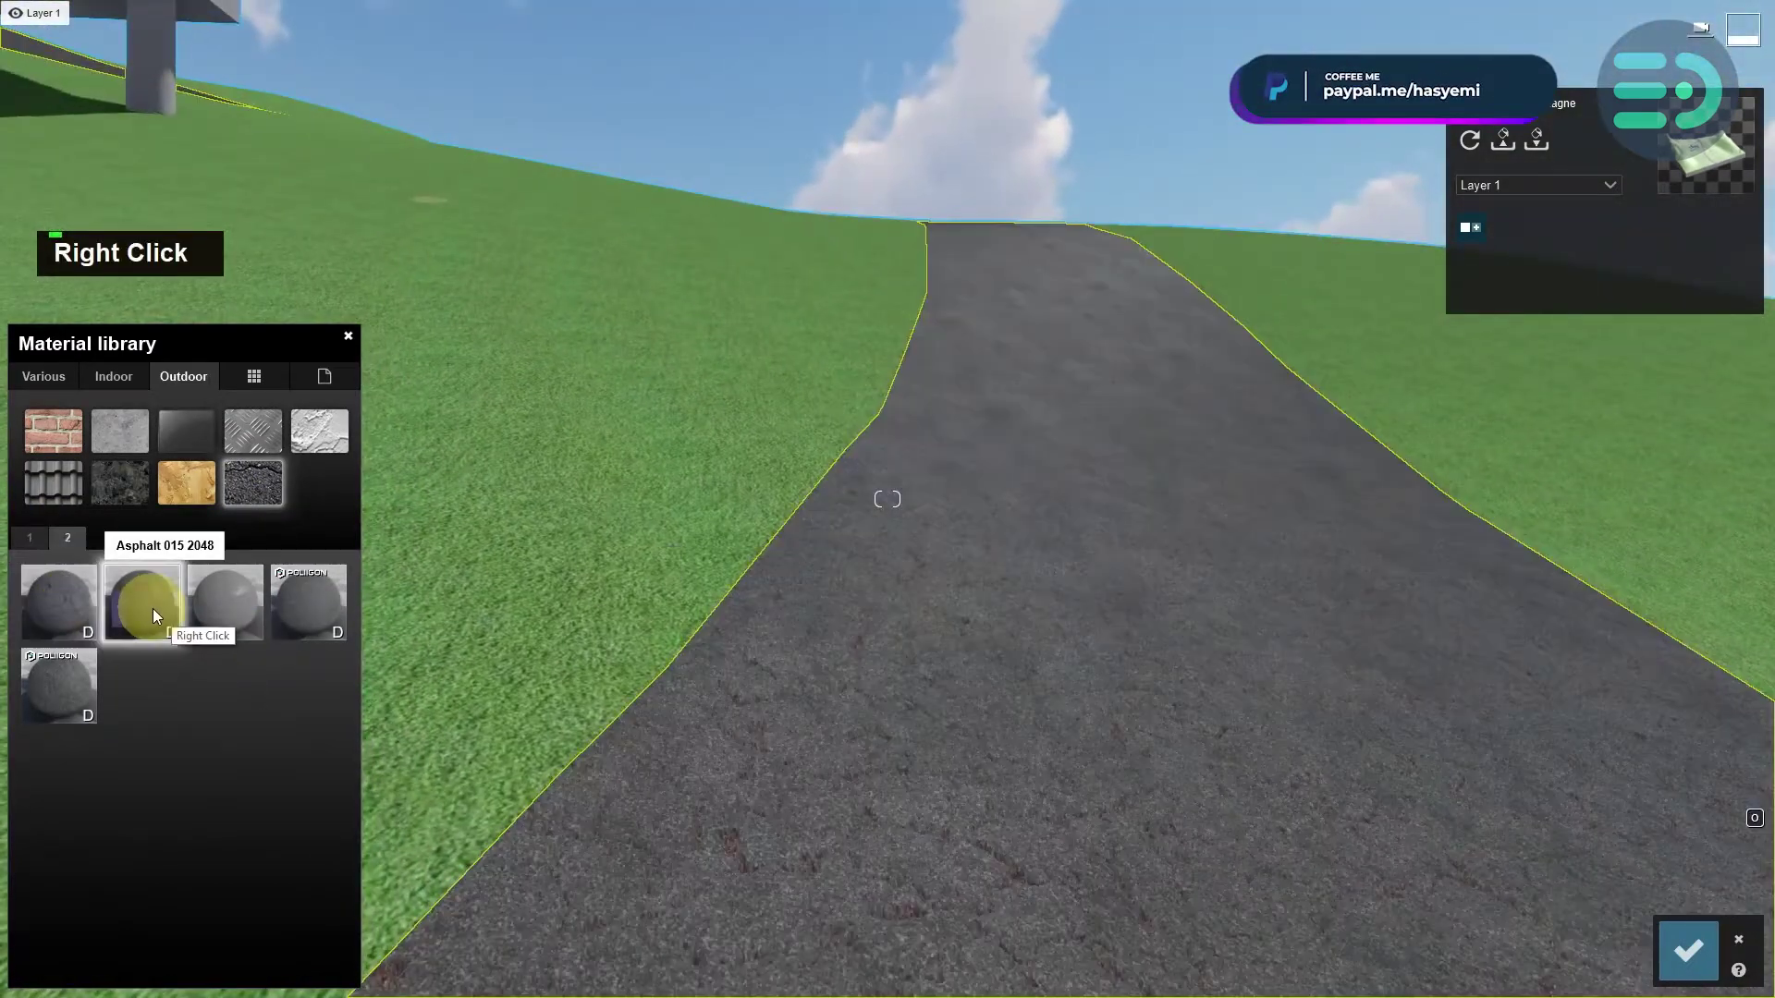
{"action": "left_click", "coordinate": [205, 609]}
{"action": "left_click", "coordinate": [335, 620]}
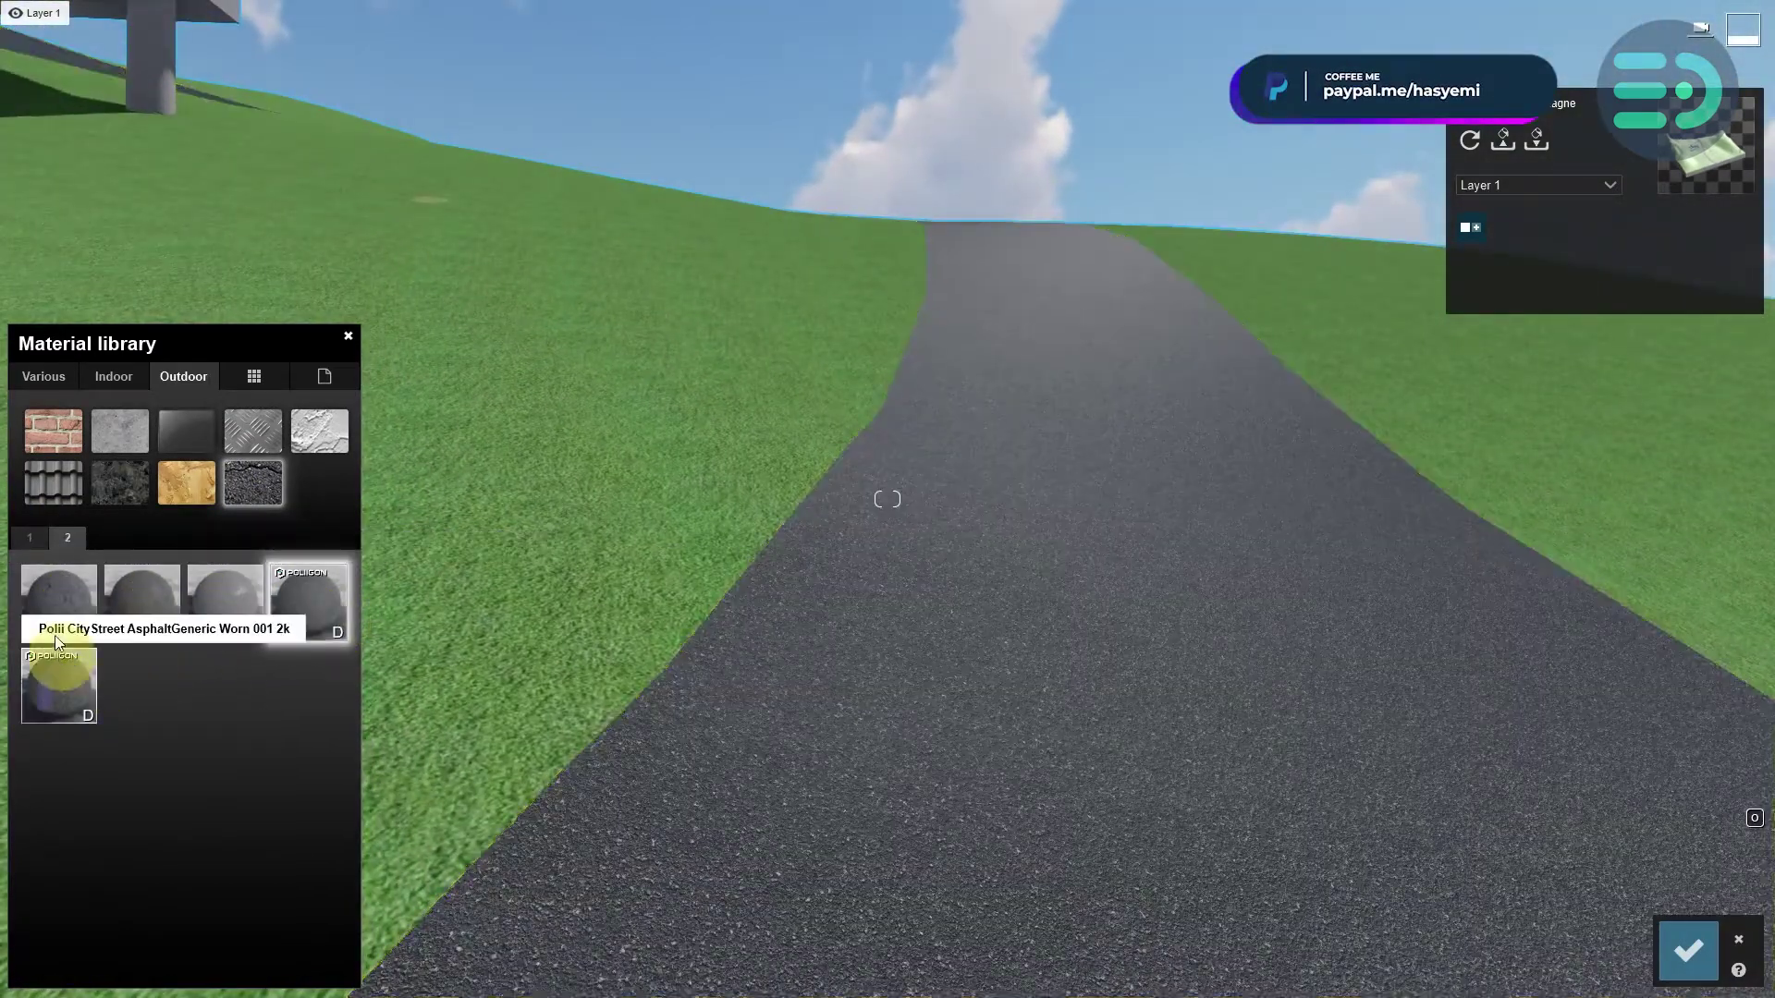
{"action": "left_click", "coordinate": [48, 606]}
- Apply the asphalt material Polii CityStreet AsphaltGeneric Worn 001 2k to the road
{"action": "right_click", "coordinate": [946, 590]}
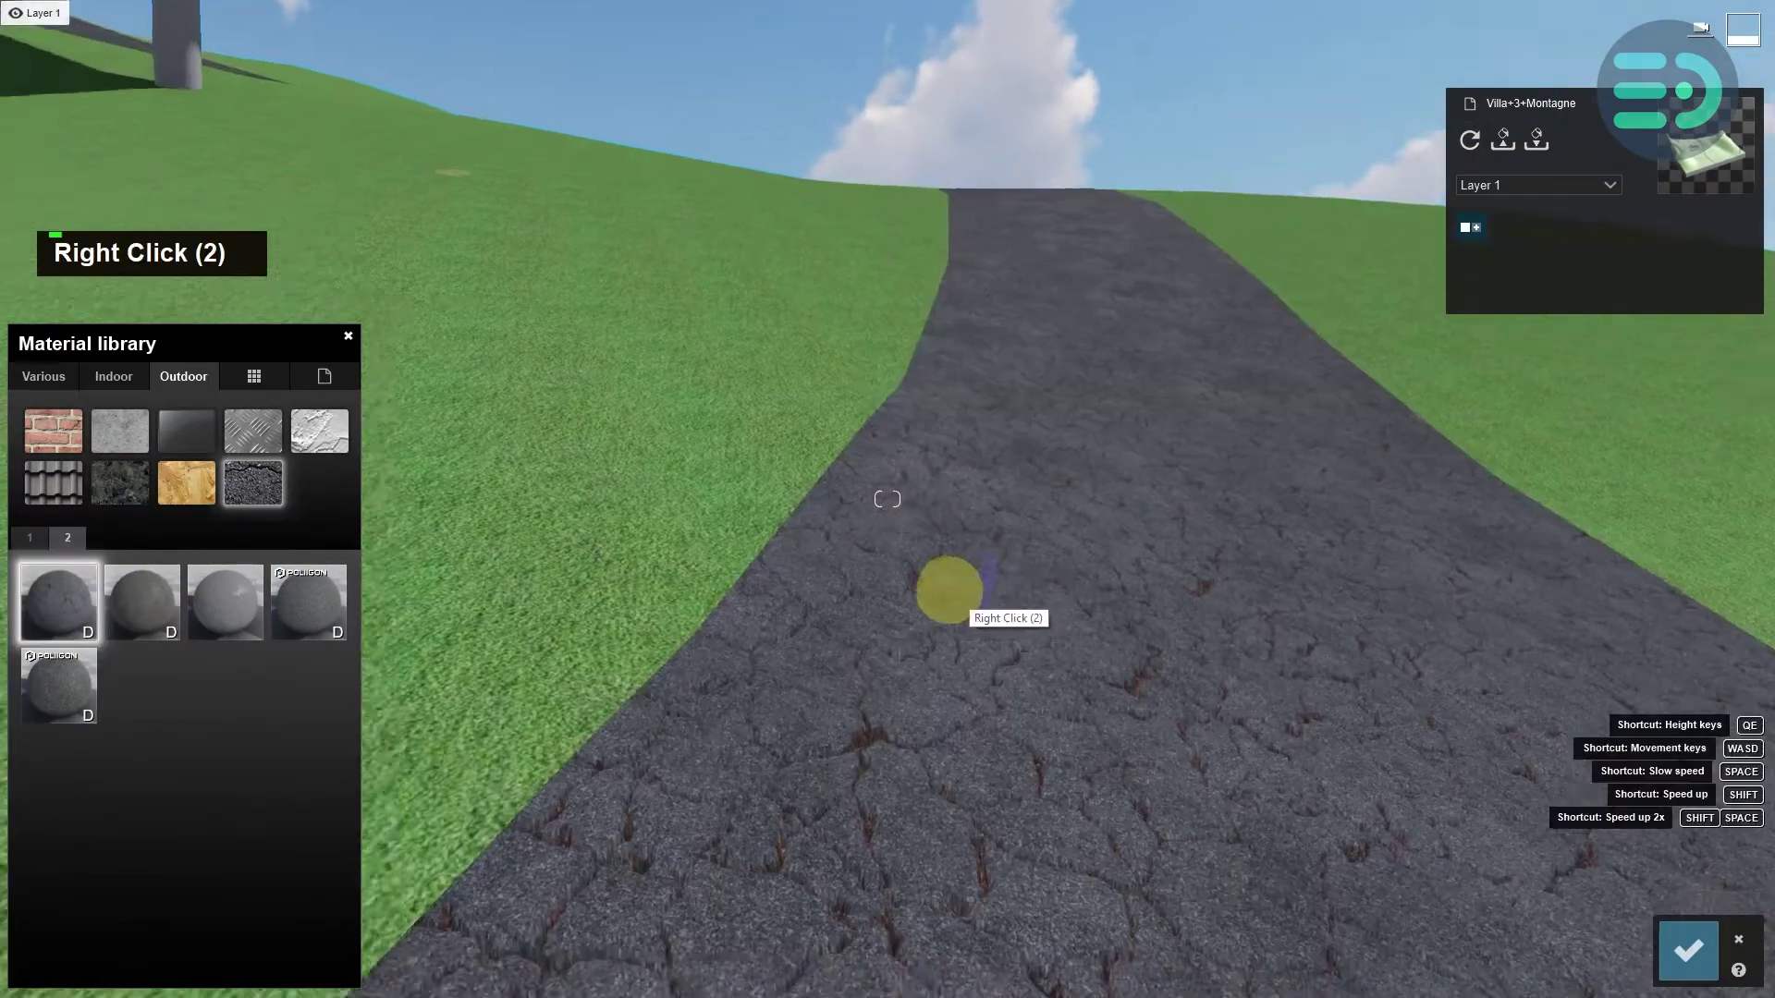
{"action": "key", "text": "s"}
{"action": "key", "text": "a"}
{"action": "key", "text": "a"}
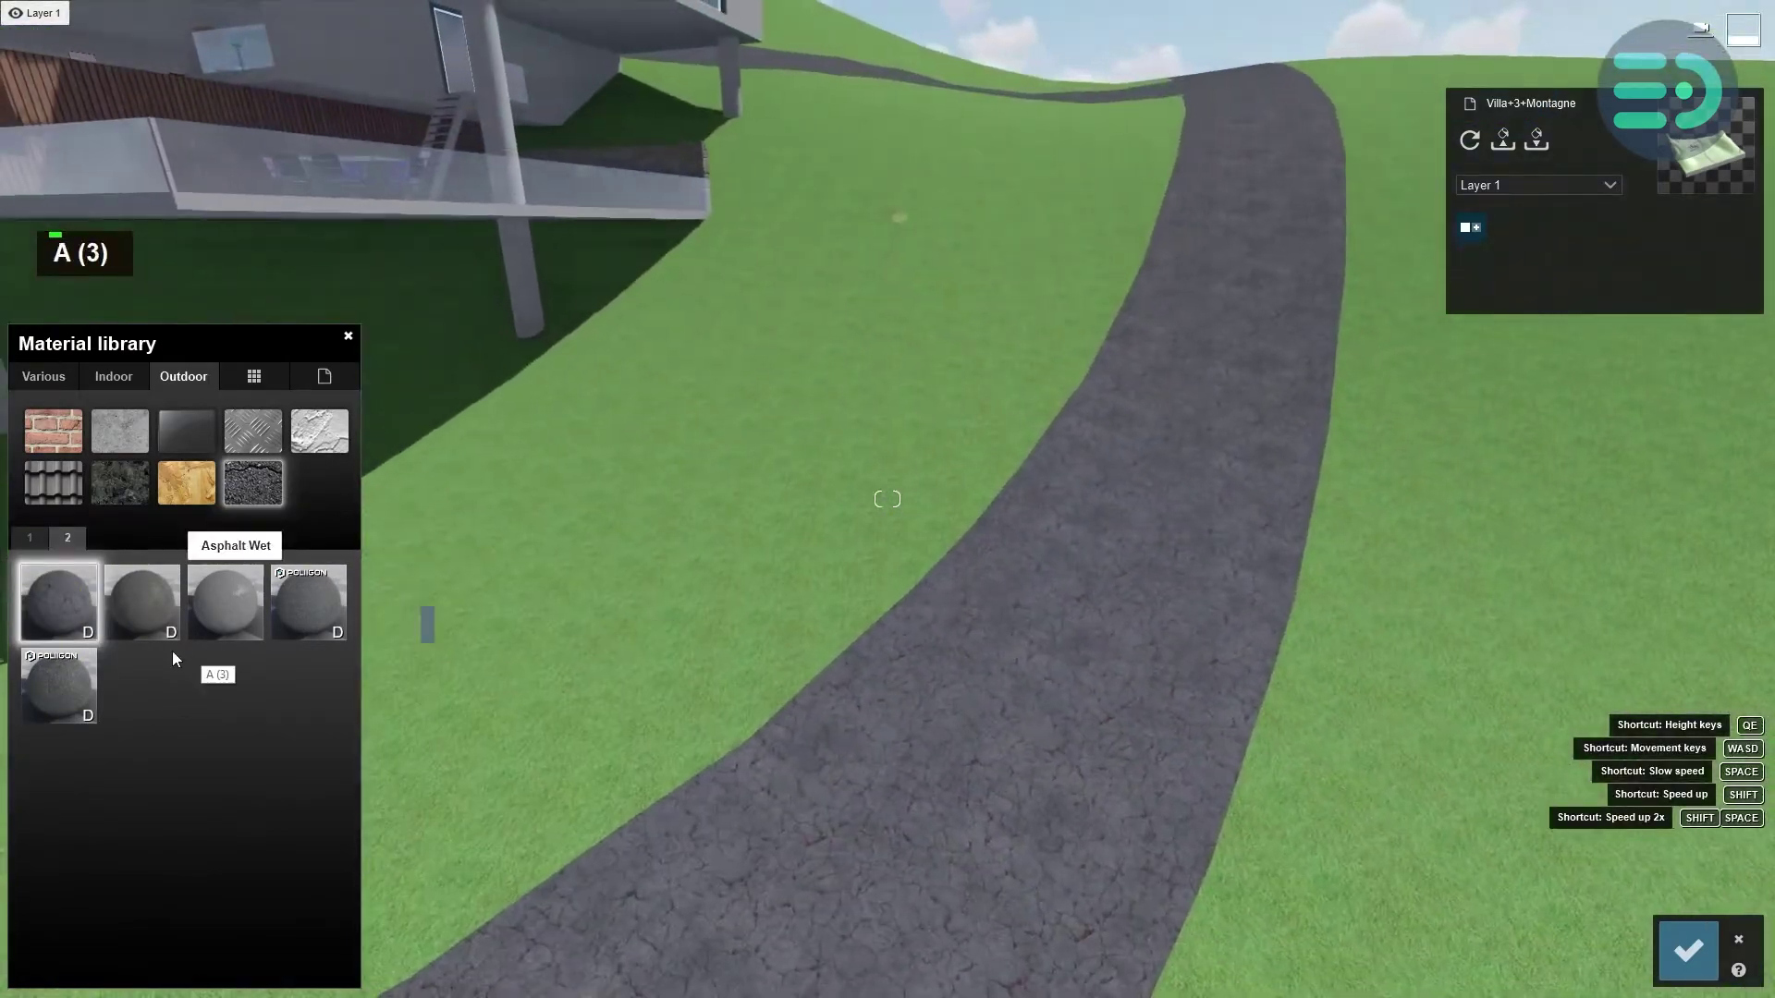
{"action": "left_click", "coordinate": [52, 683]}
- Apply the 3D grass material Wild Grass 01 to the hillside terrain and open its settings
{"action": "left_click", "coordinate": [770, 460]}
{"action": "left_click", "coordinate": [31, 379]}
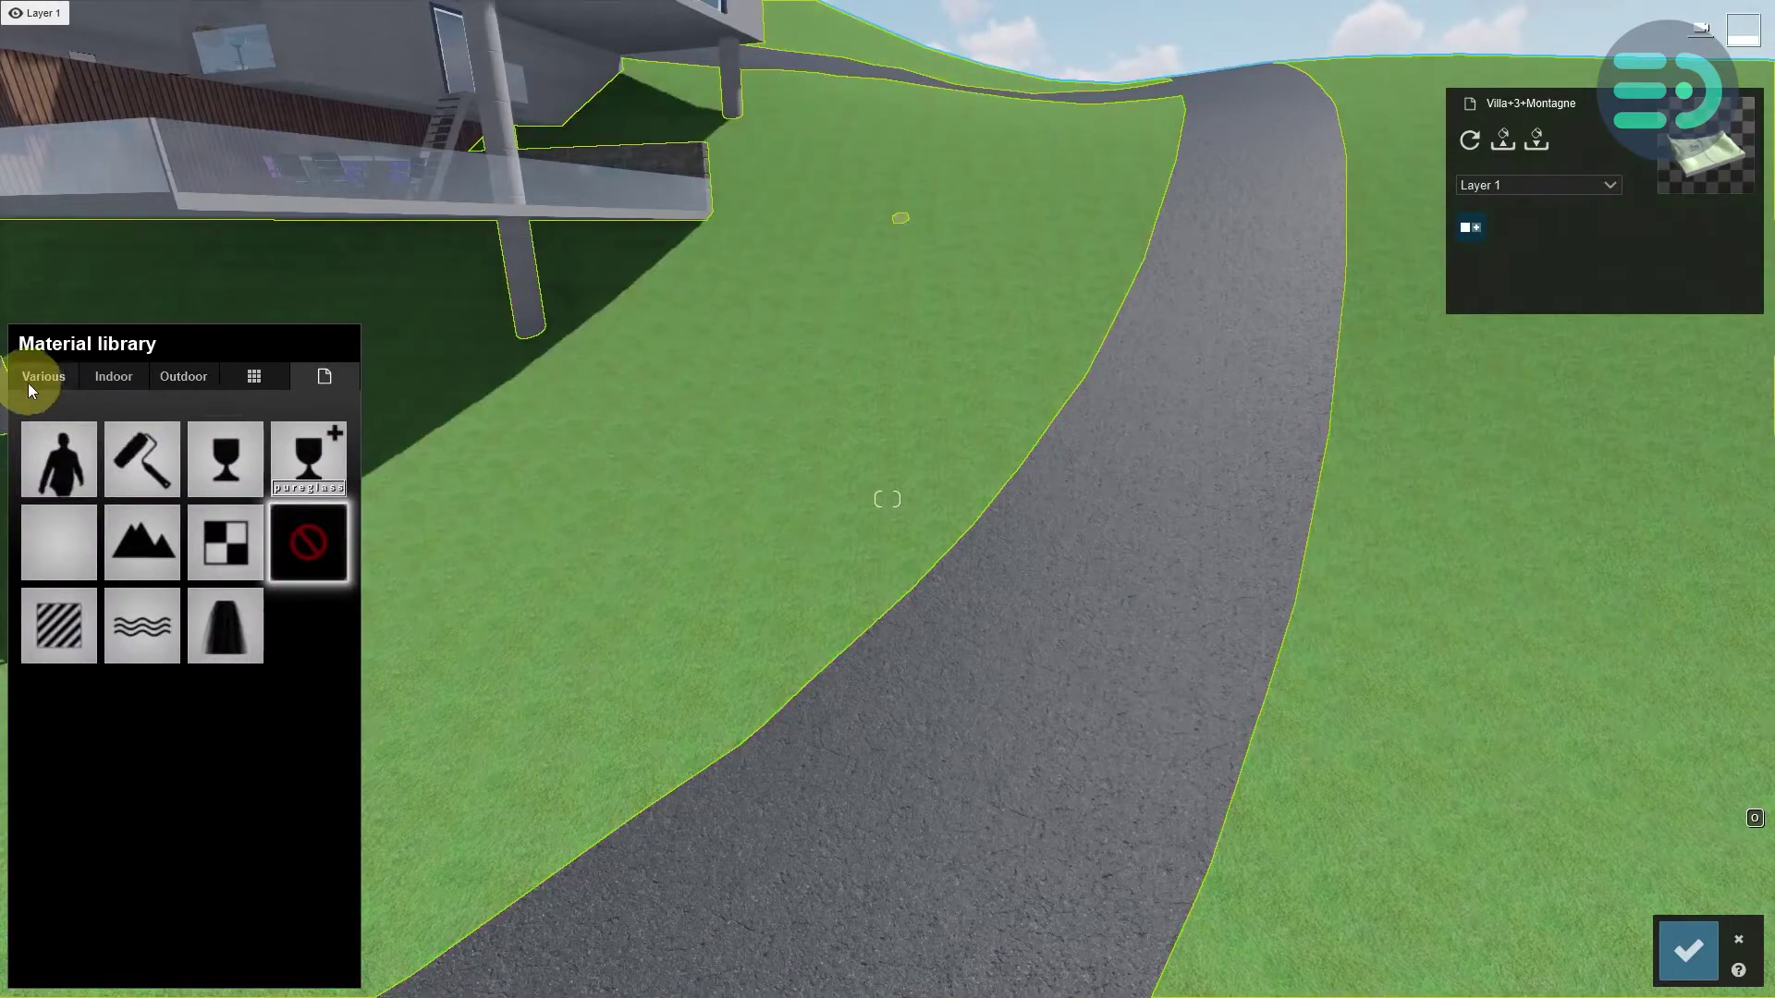
{"action": "left_click", "coordinate": [102, 440]}
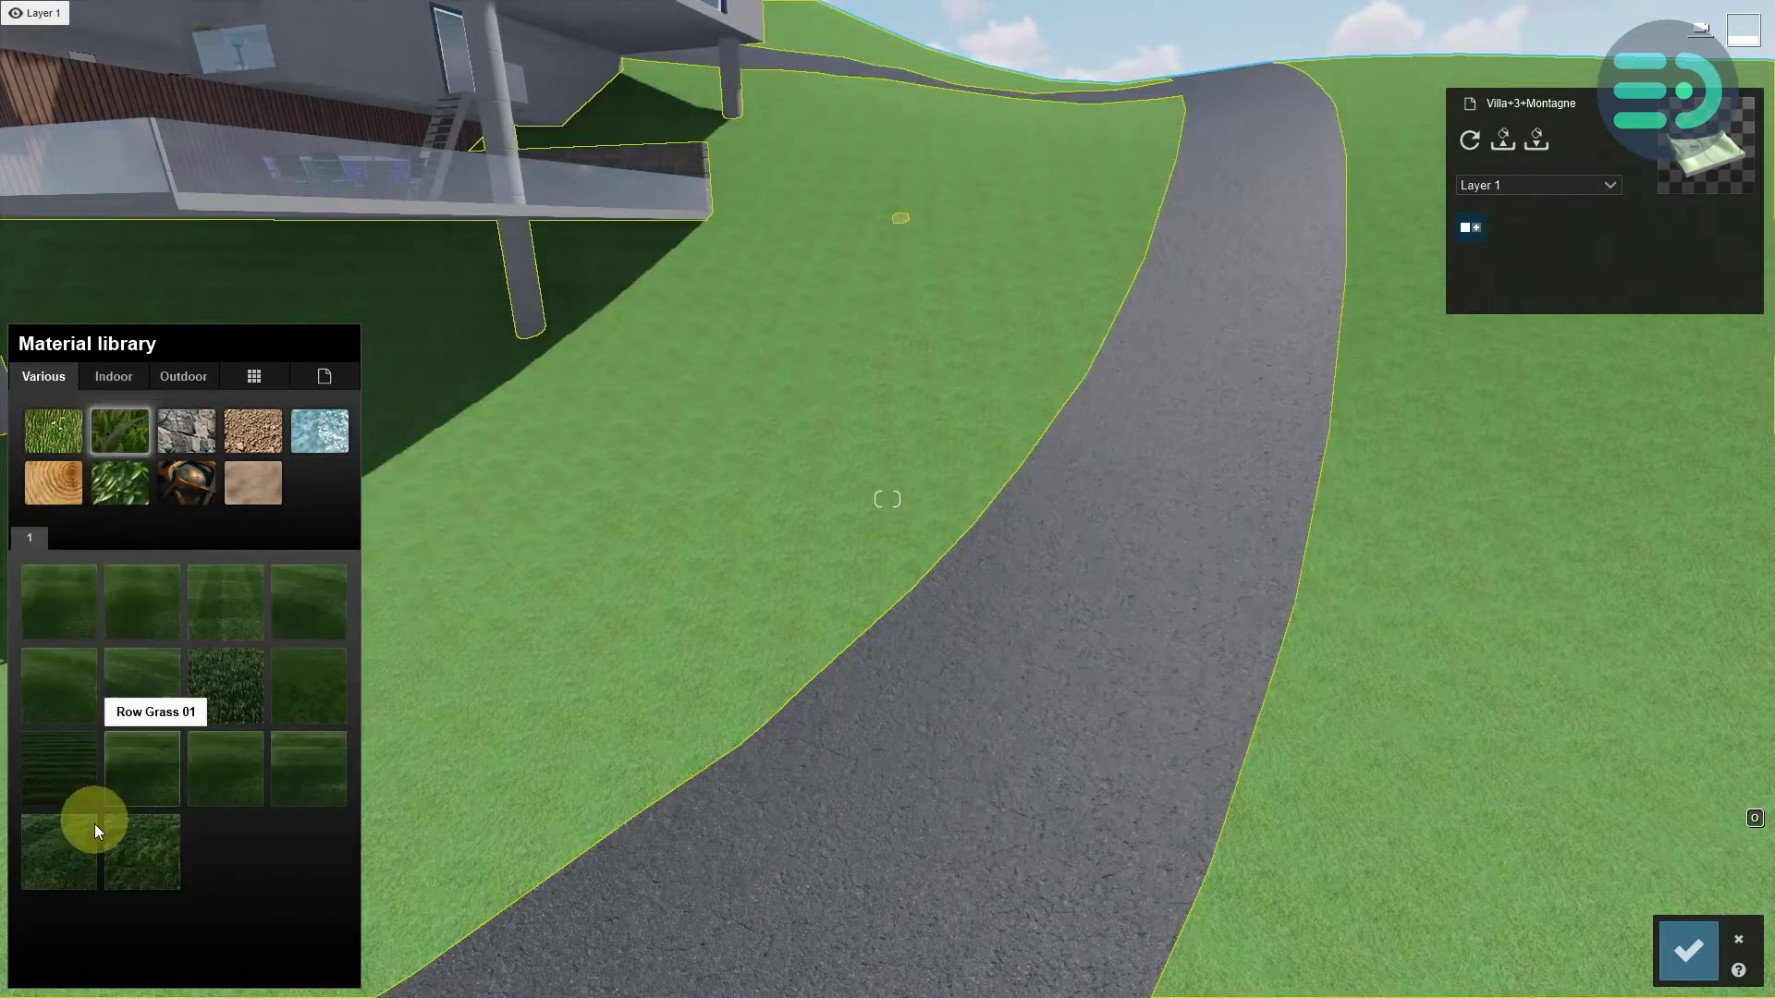
{"action": "left_click", "coordinate": [70, 843]}
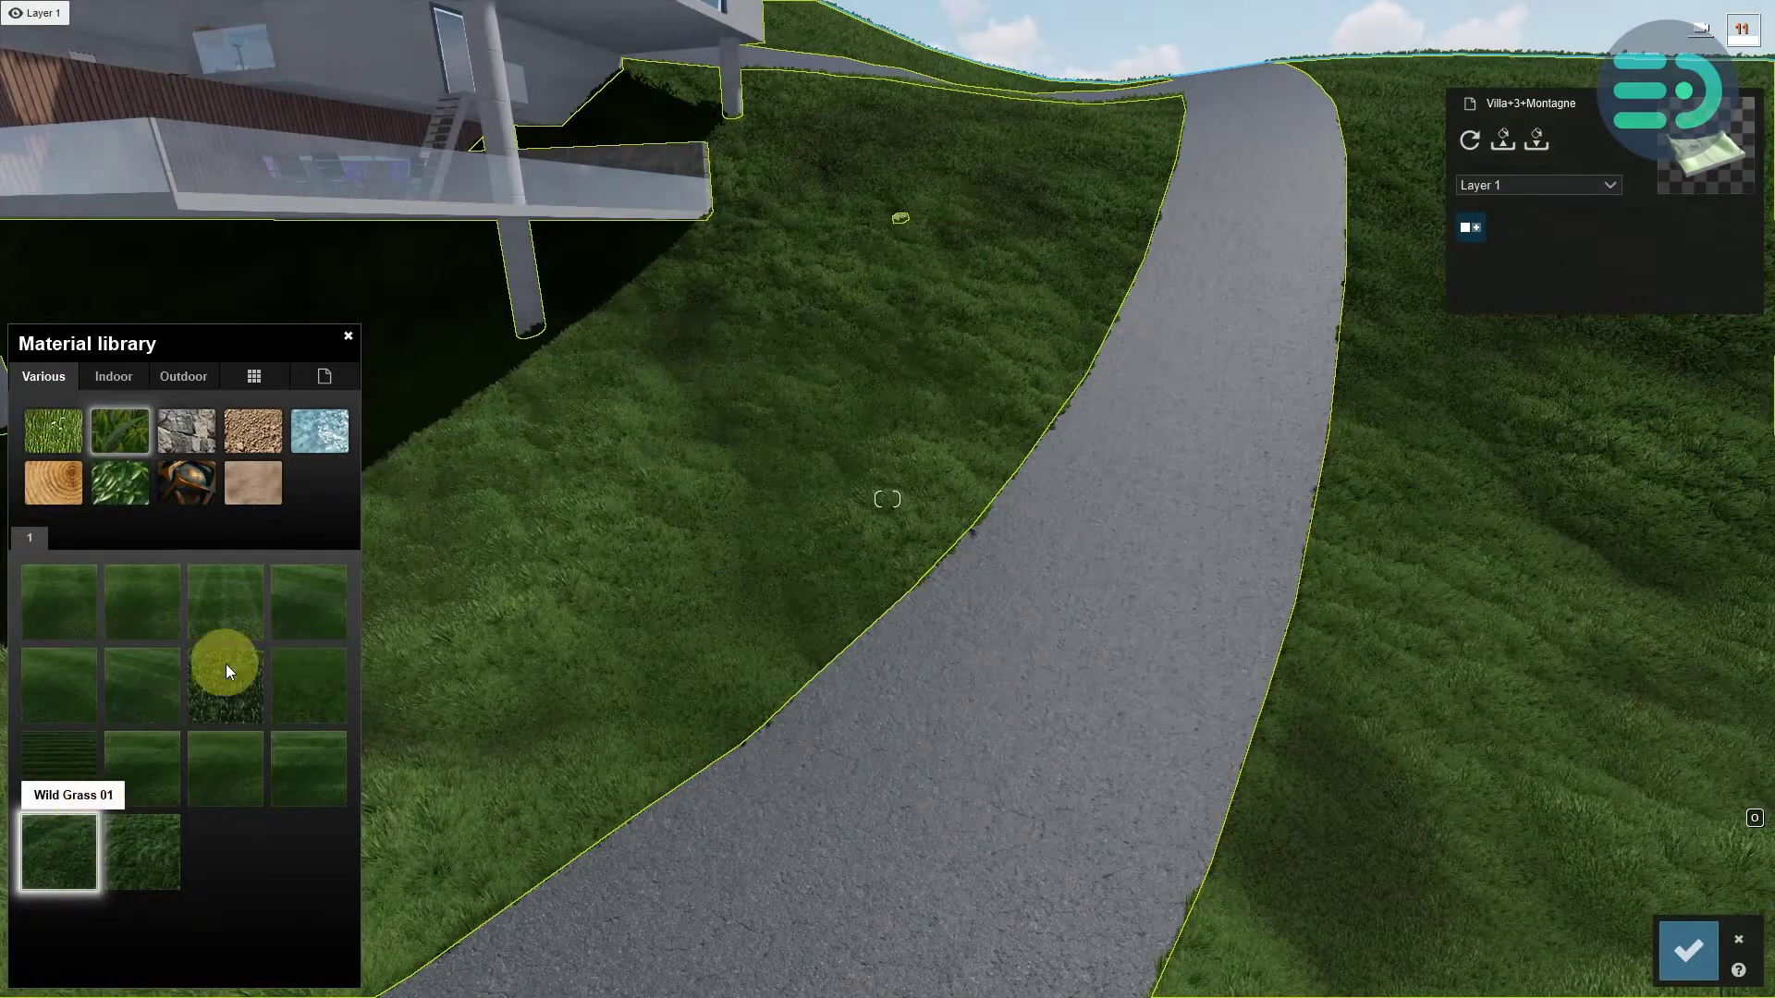
{"action": "right_click_drag", "start_coordinate": [821, 569], "coordinate": [721, 513]}
{"action": "key", "text": "s"}
{"action": "key", "text": "s"}
{"action": "key", "text": "s"}
{"action": "key", "text": "s"}
{"action": "key", "text": "s"}
{"action": "key", "text": "s"}
{"action": "key", "text": "s"}
{"action": "key", "text": "s"}
{"action": "key", "text": "s"}
{"action": "key", "text": "s"}
{"action": "key", "text": "s"}
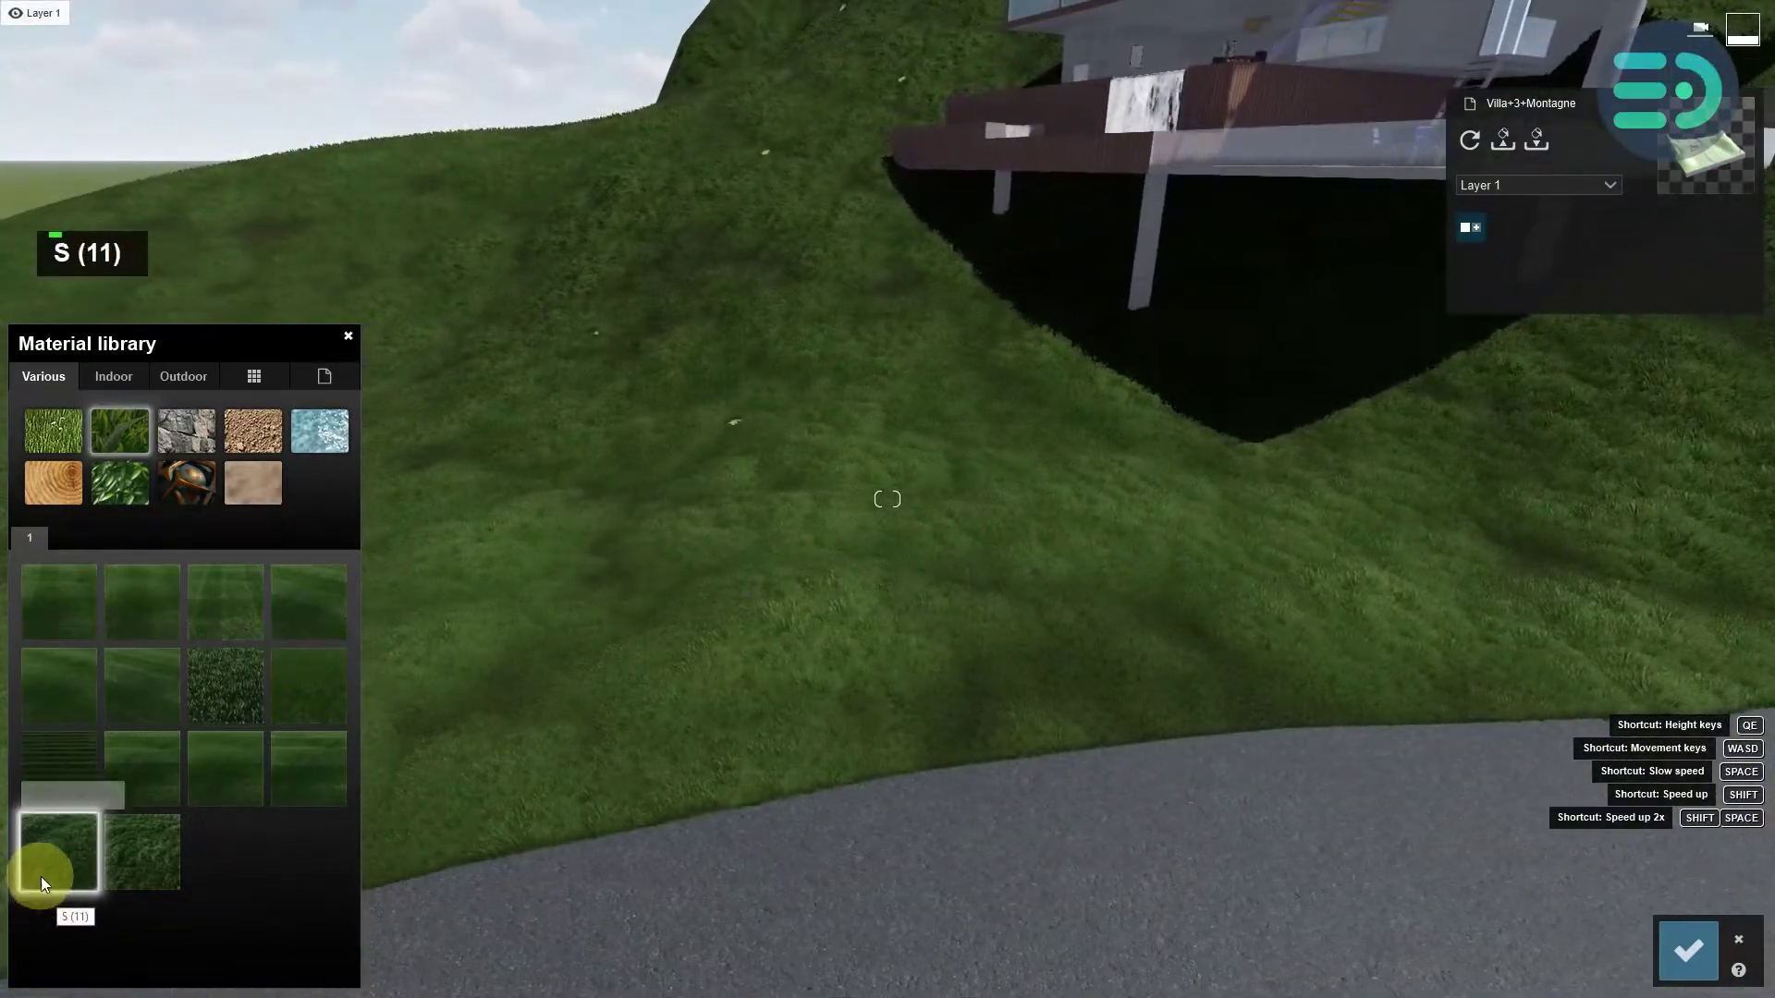
{"action": "double_click", "coordinate": [41, 879]}
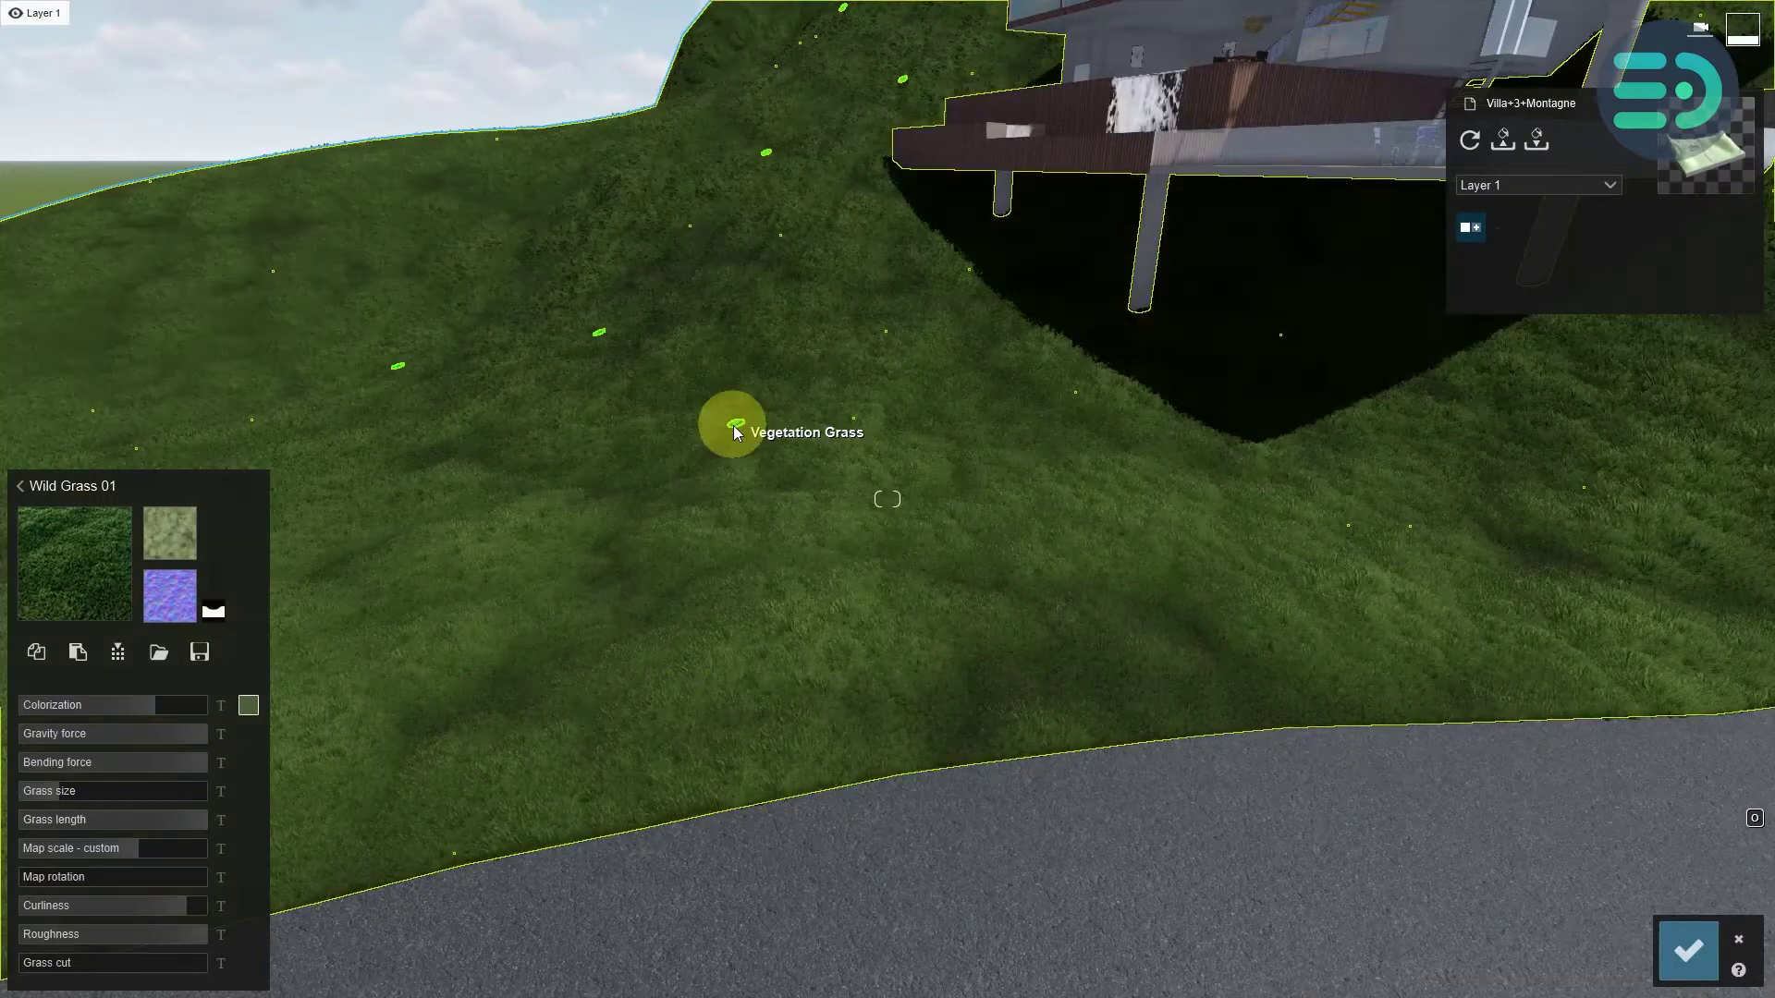
- Assign the Standard material to the small Vegetation Grass patches on the hillside and save the material changes
{"action": "left_click", "coordinate": [734, 423]}
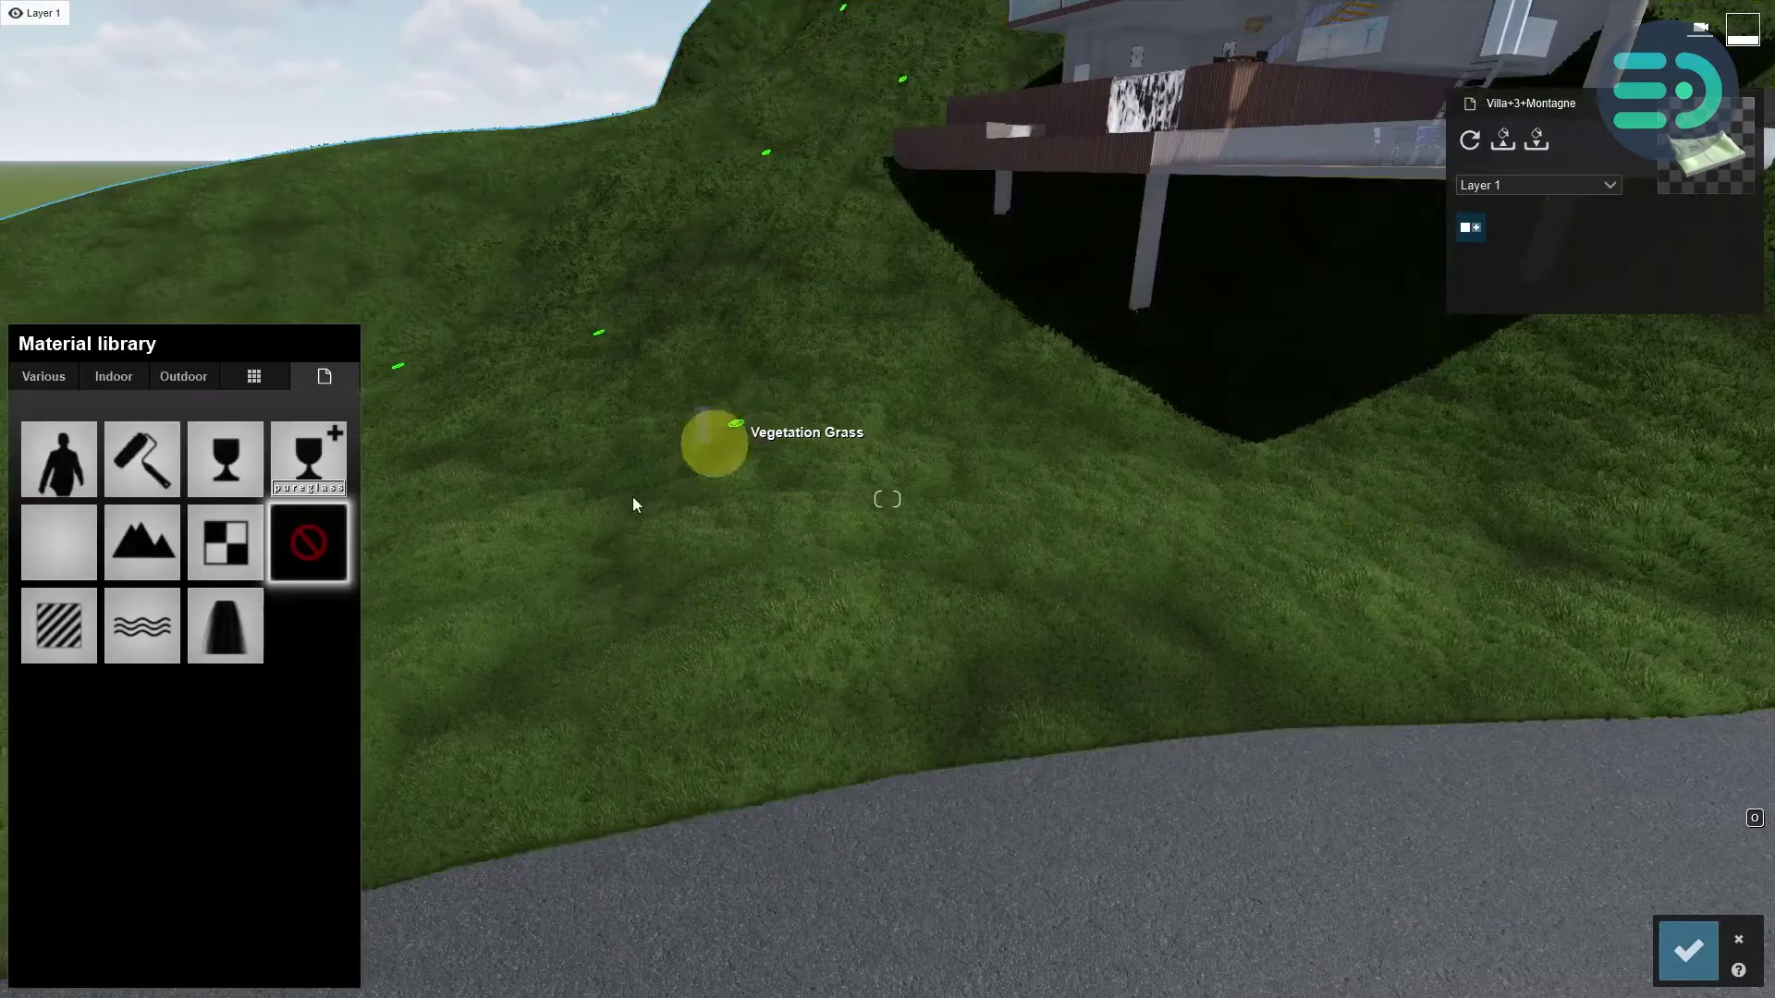
{"action": "left_click", "coordinate": [65, 625]}
{"action": "right_click_drag", "start_coordinate": [693, 594], "coordinate": [665, 602]}
{"action": "key", "text": "s"}
{"action": "key", "text": "d"}
{"action": "key", "text": "d"}
{"action": "key", "text": "d"}
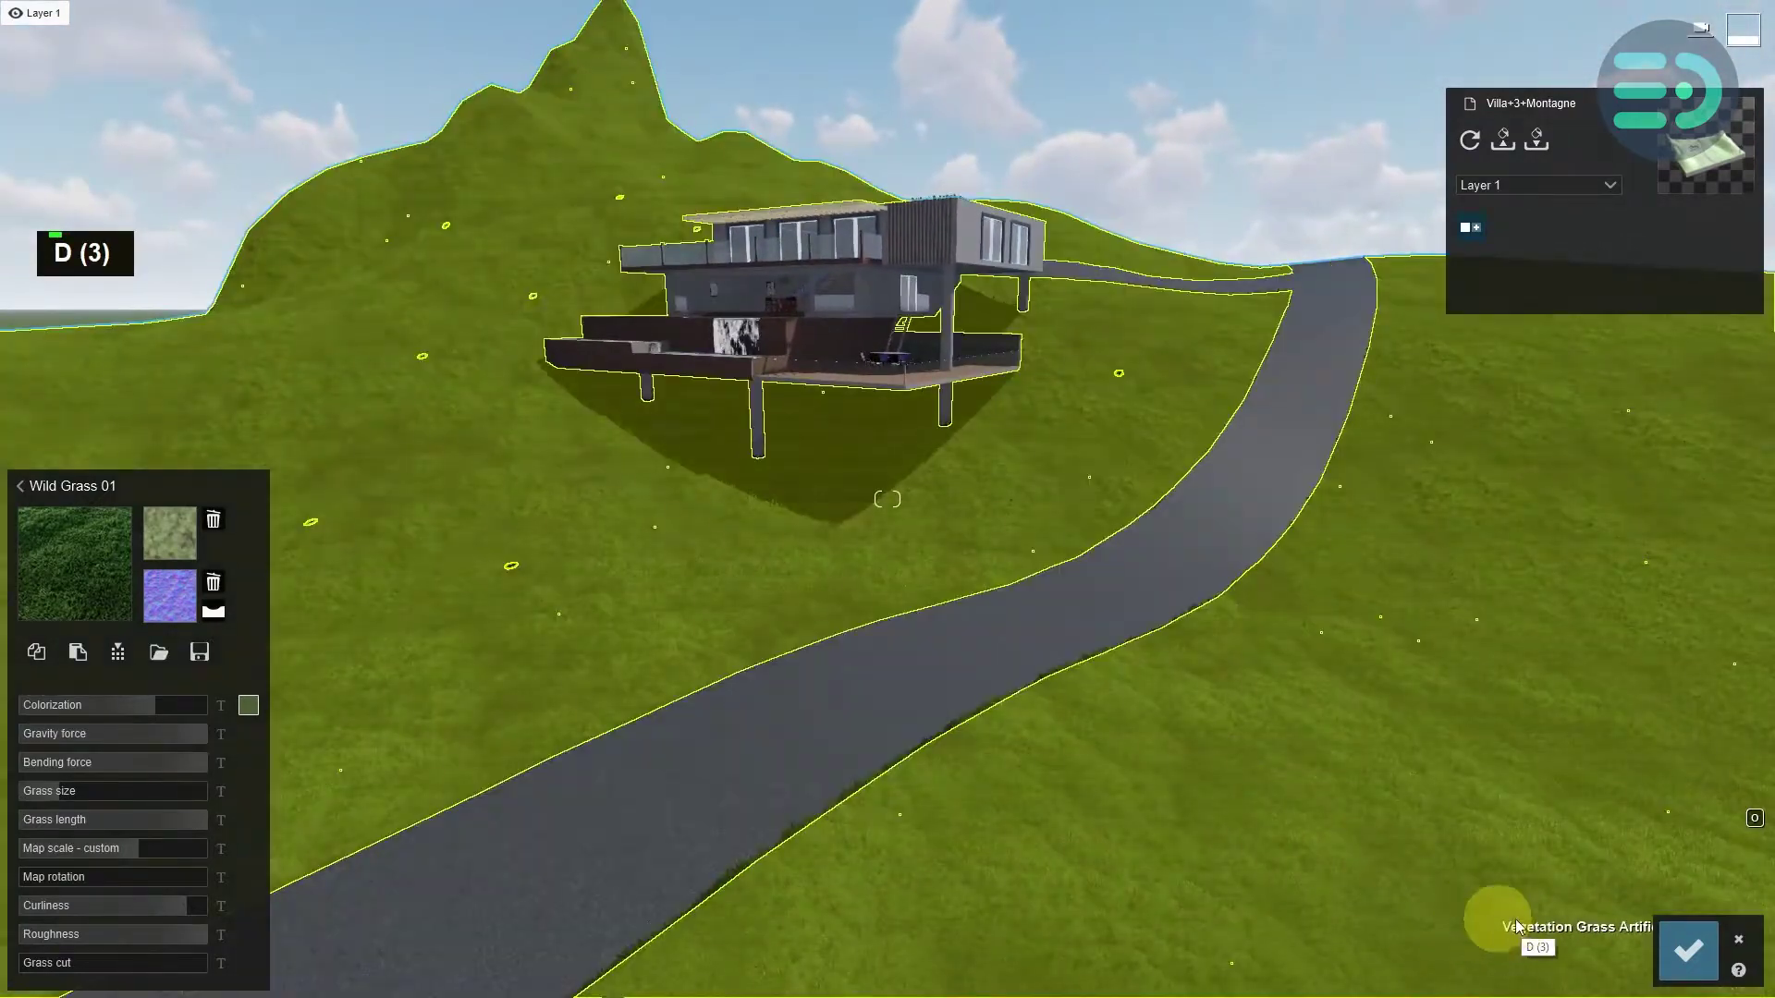
{"action": "left_click", "coordinate": [1680, 950]}
- Place tall conifers from the nature library's first conifer model between the villa and the road, plus one across the road
{"action": "left_click", "coordinate": [44, 854]}
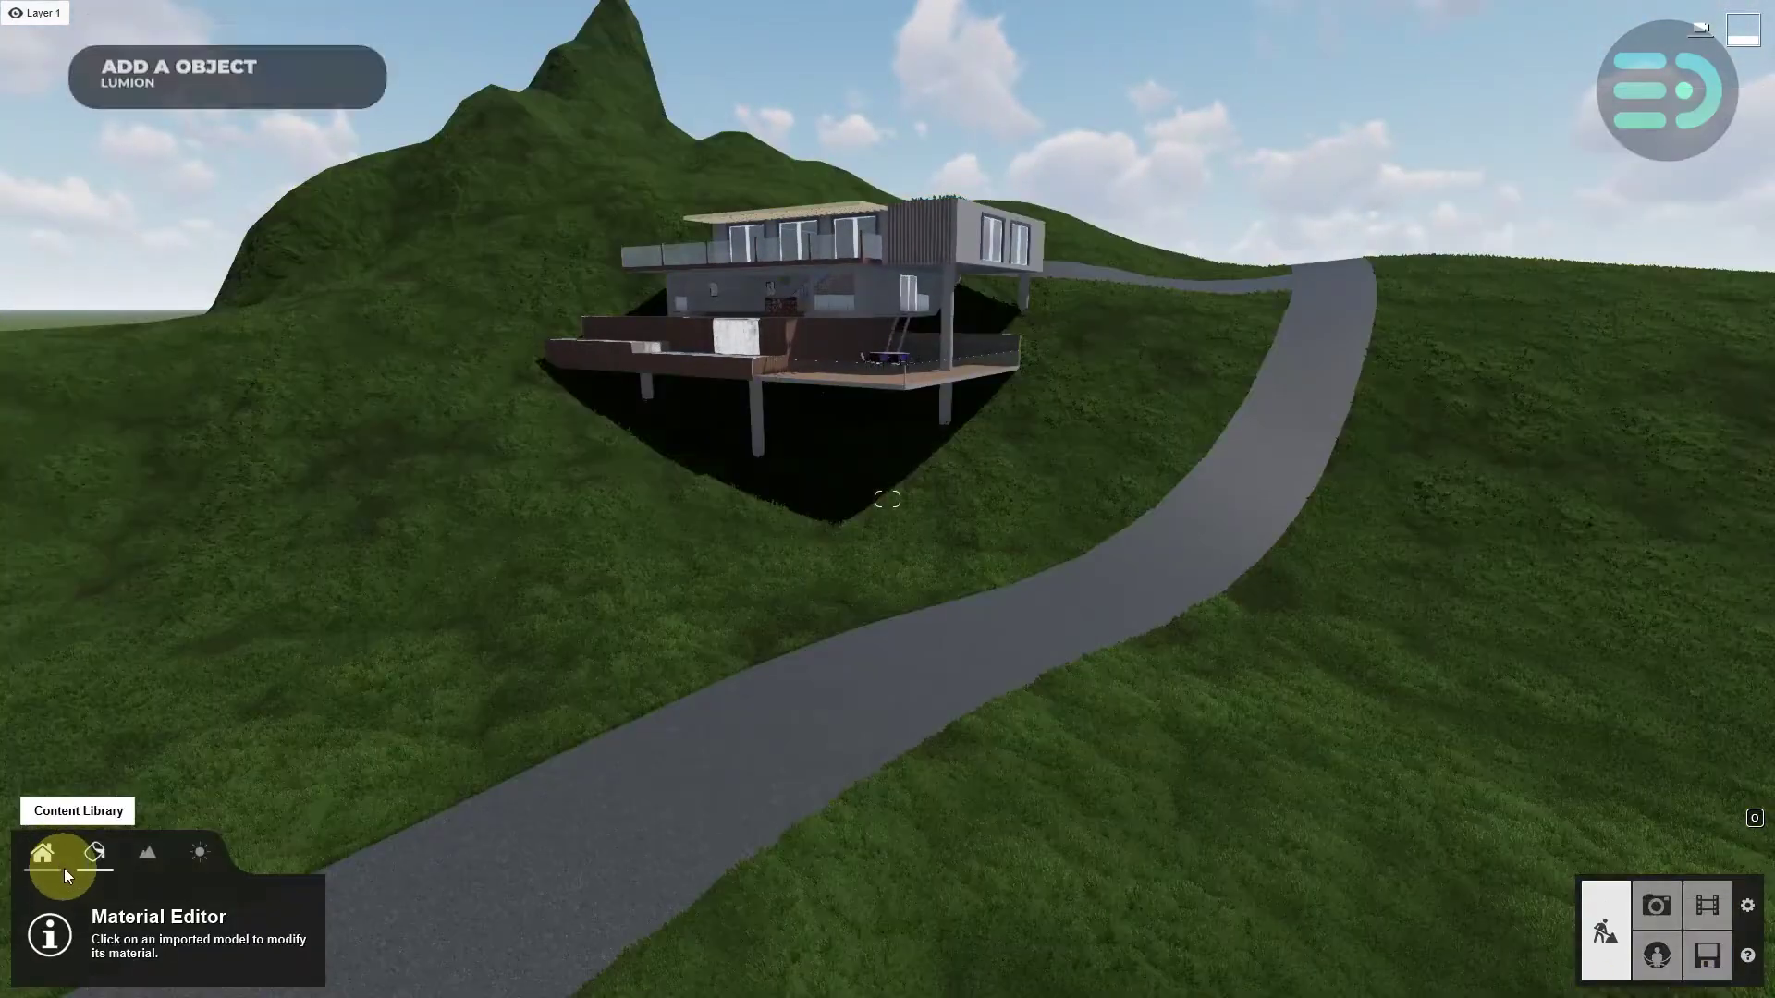
{"action": "double_click", "coordinate": [157, 906]}
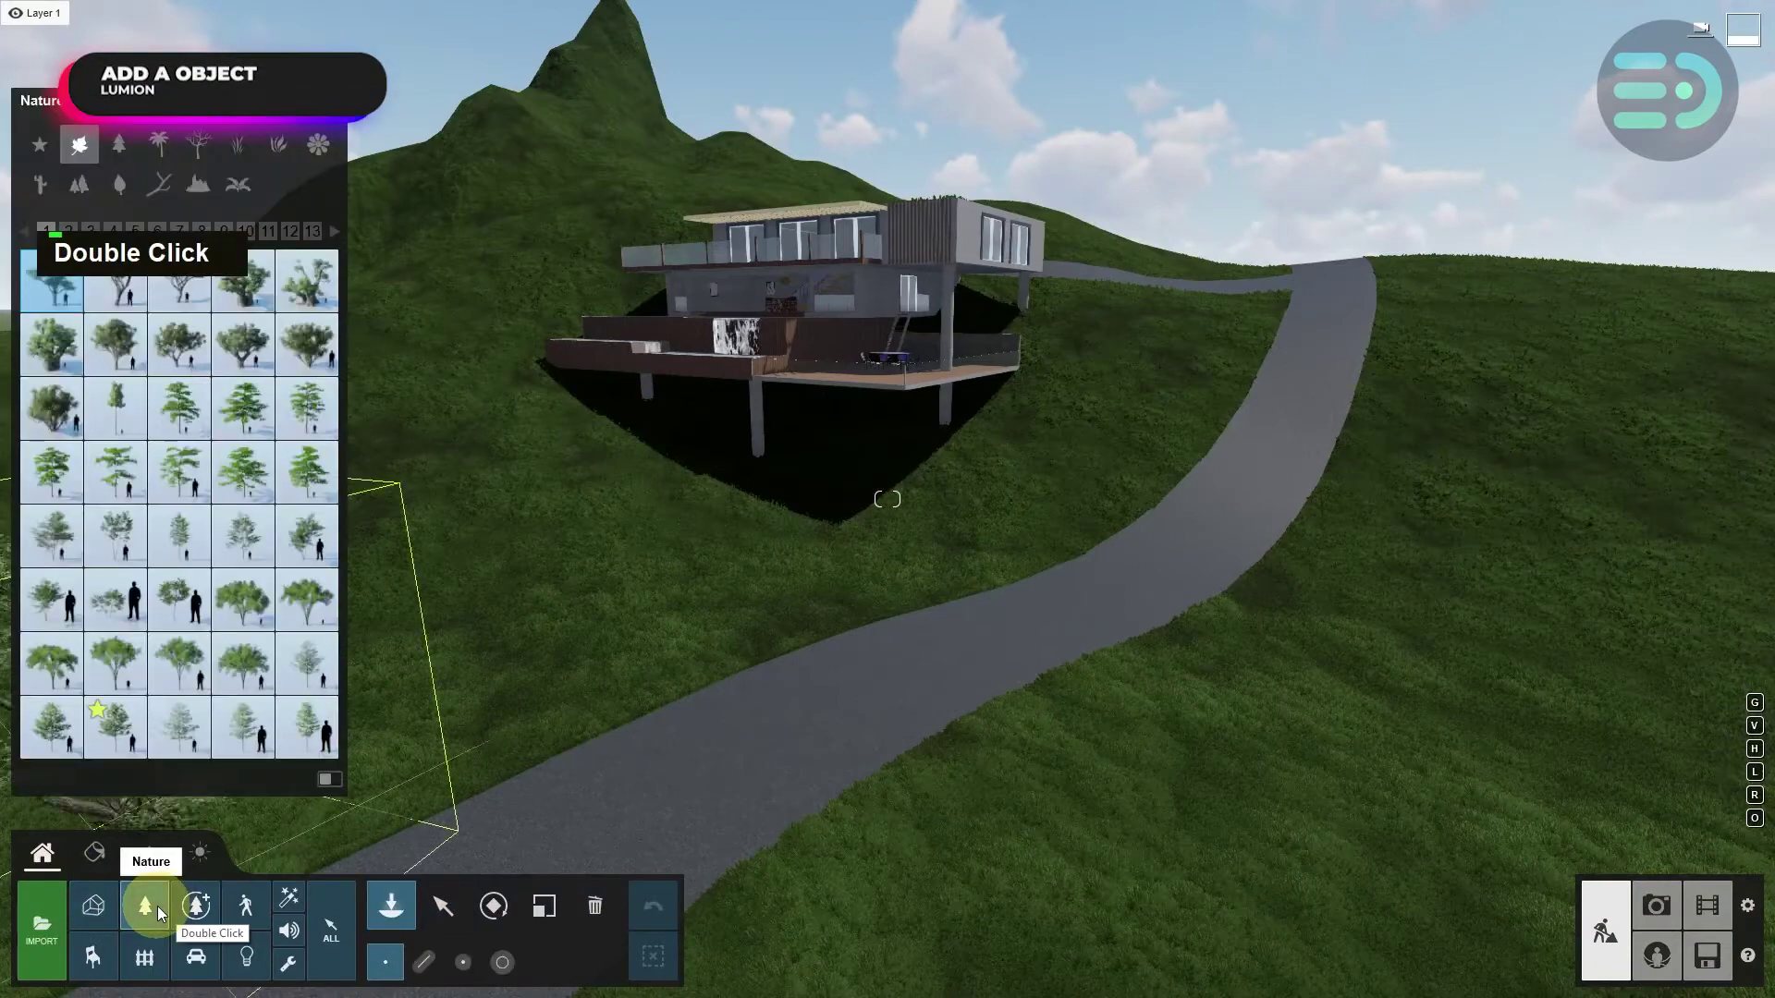
{"action": "left_click", "coordinate": [120, 148]}
{"action": "left_click", "coordinate": [1098, 242]}
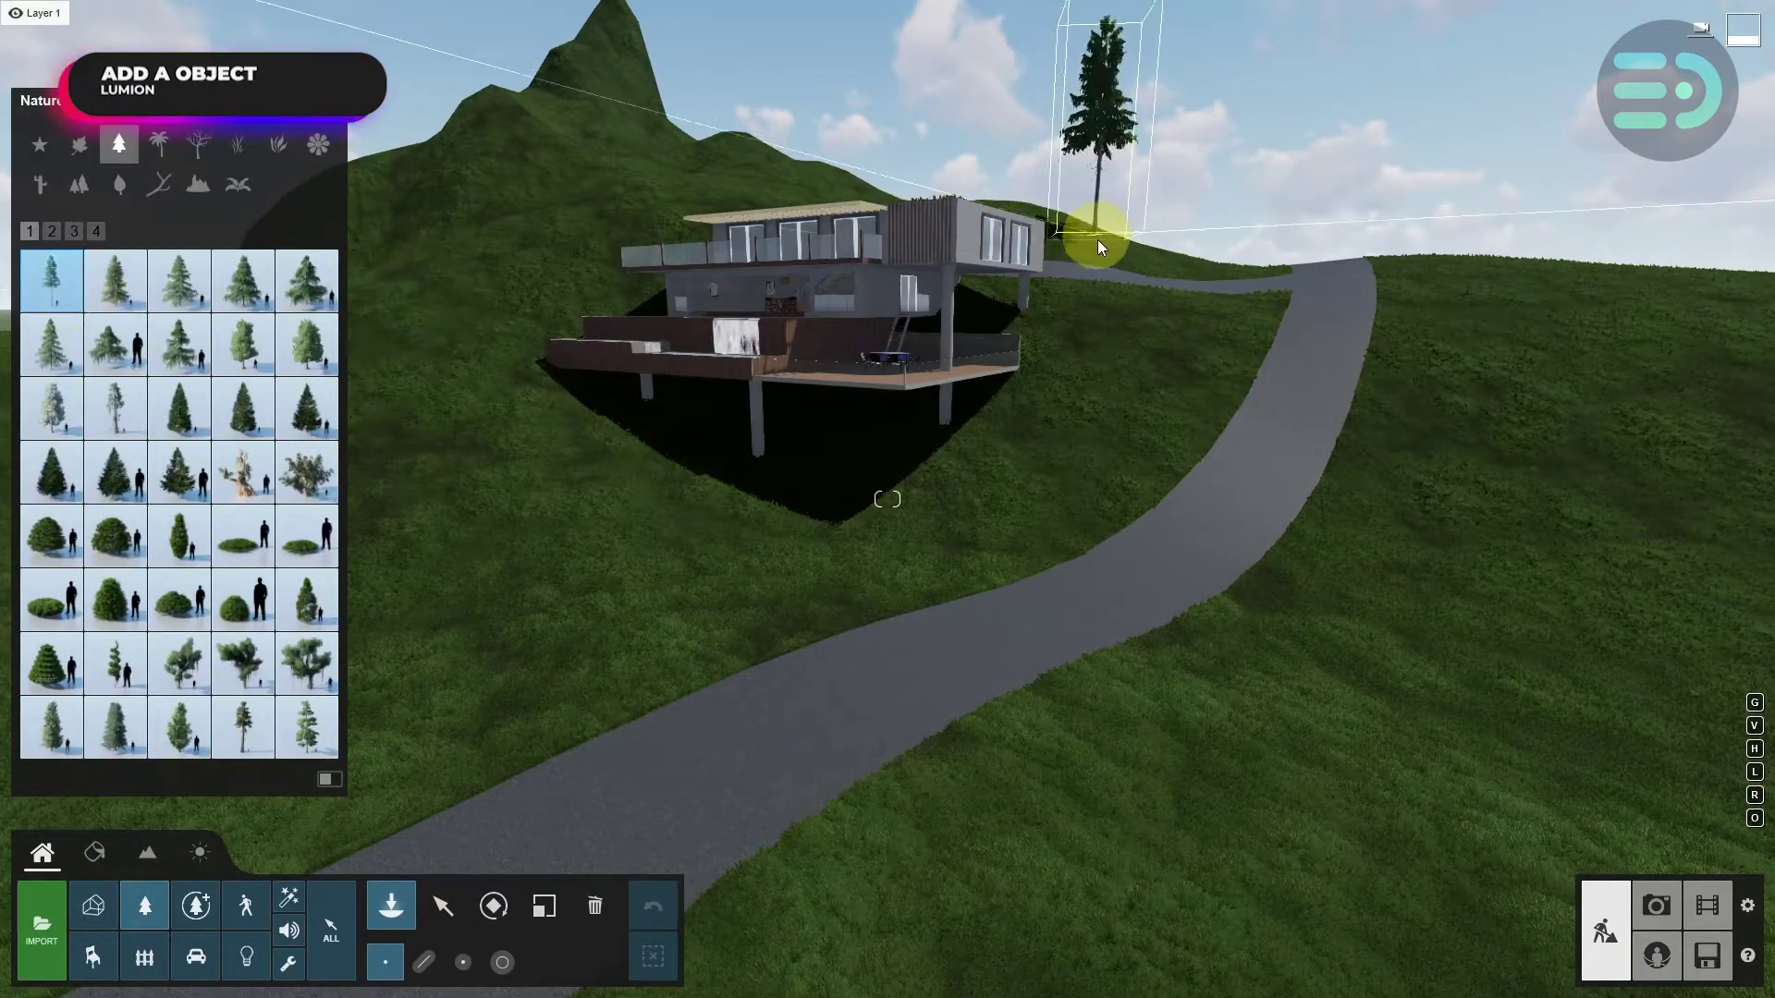
{"action": "left_click", "coordinate": [1438, 263]}
{"action": "left_click", "coordinate": [1174, 267]}
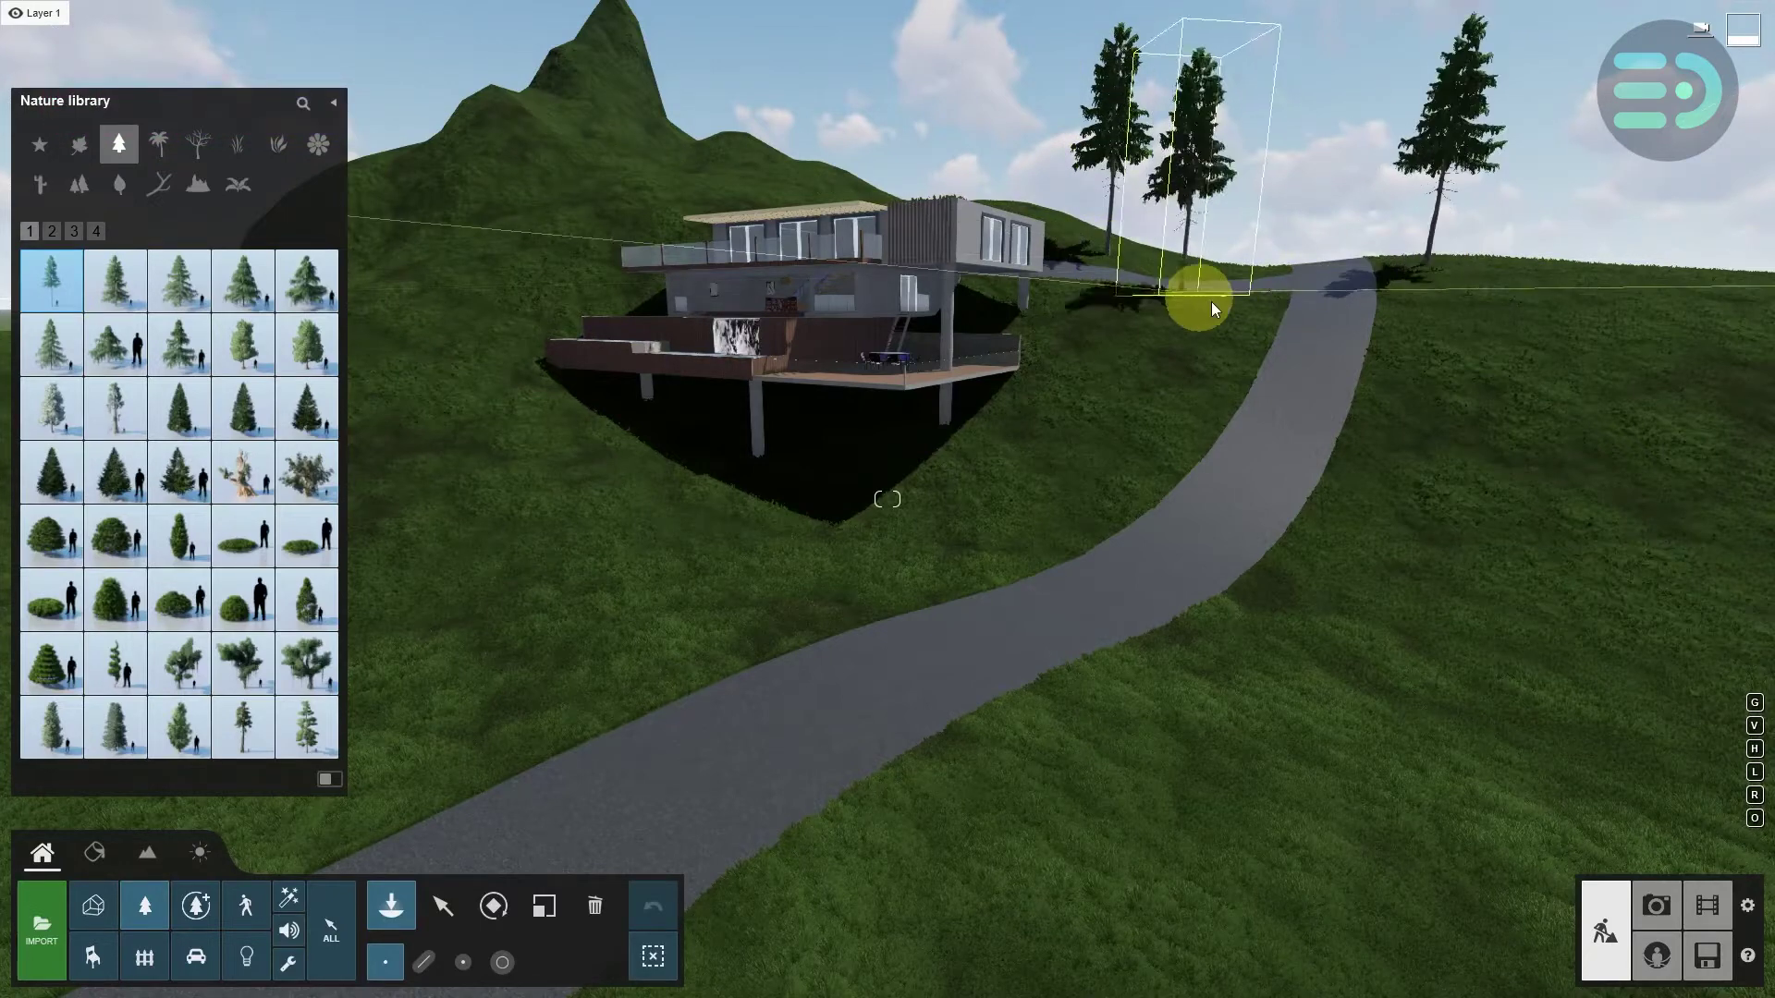
{"action": "left_click", "coordinate": [1252, 317]}
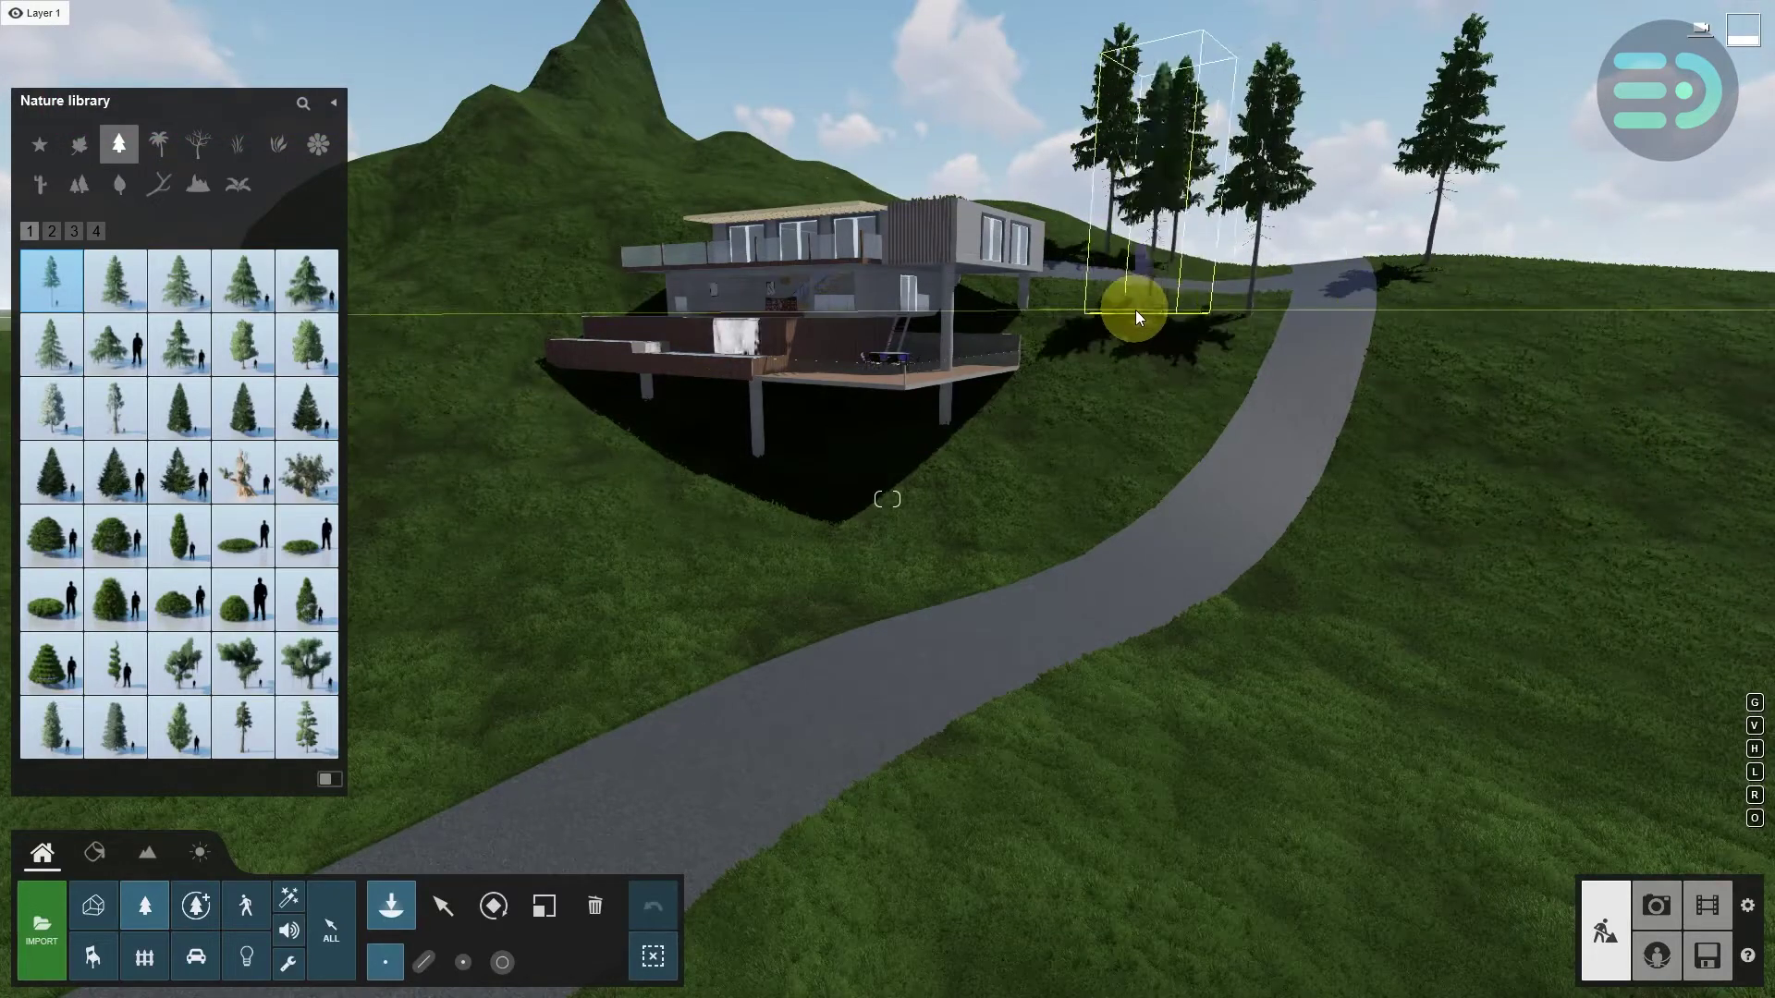
{"action": "left_click", "coordinate": [1136, 310]}
{"action": "left_click", "coordinate": [1184, 335]}
{"action": "left_click", "coordinate": [1105, 393]}
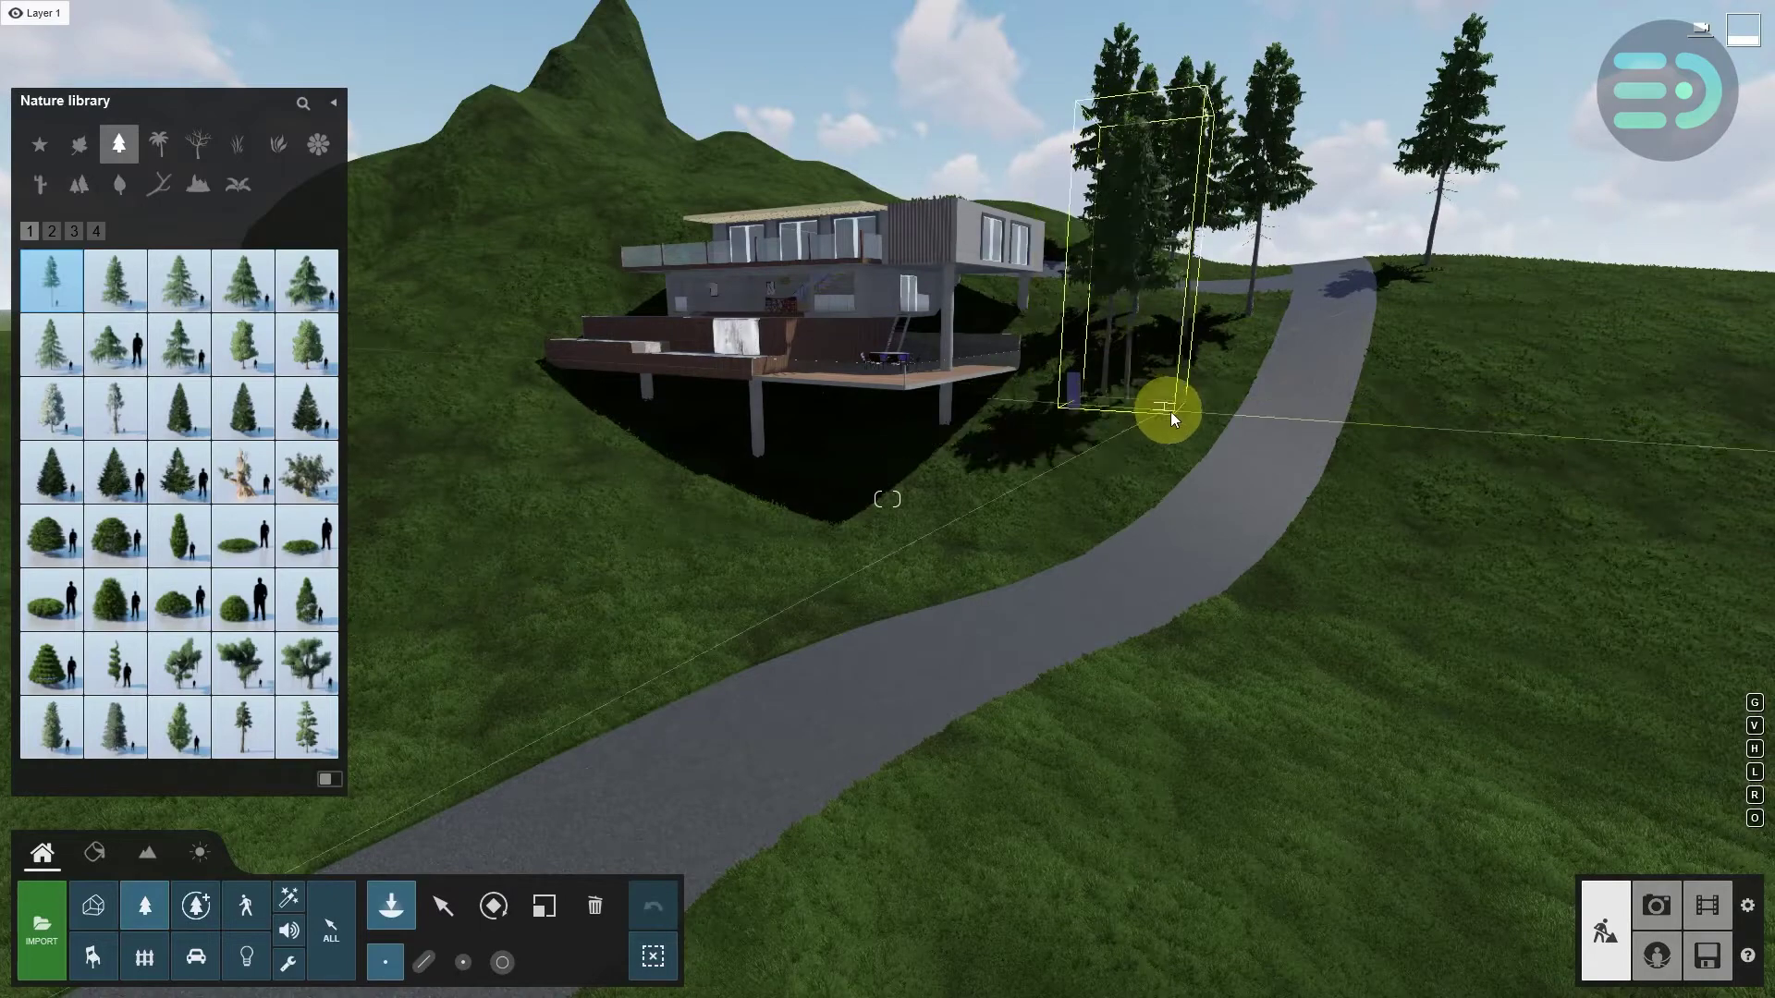
{"action": "left_click", "coordinate": [1209, 399]}
- Add conifers in a group on the far side of the upper road and one more on the slope below the villa
{"action": "left_click", "coordinate": [1425, 324]}
{"action": "left_click", "coordinate": [1511, 309]}
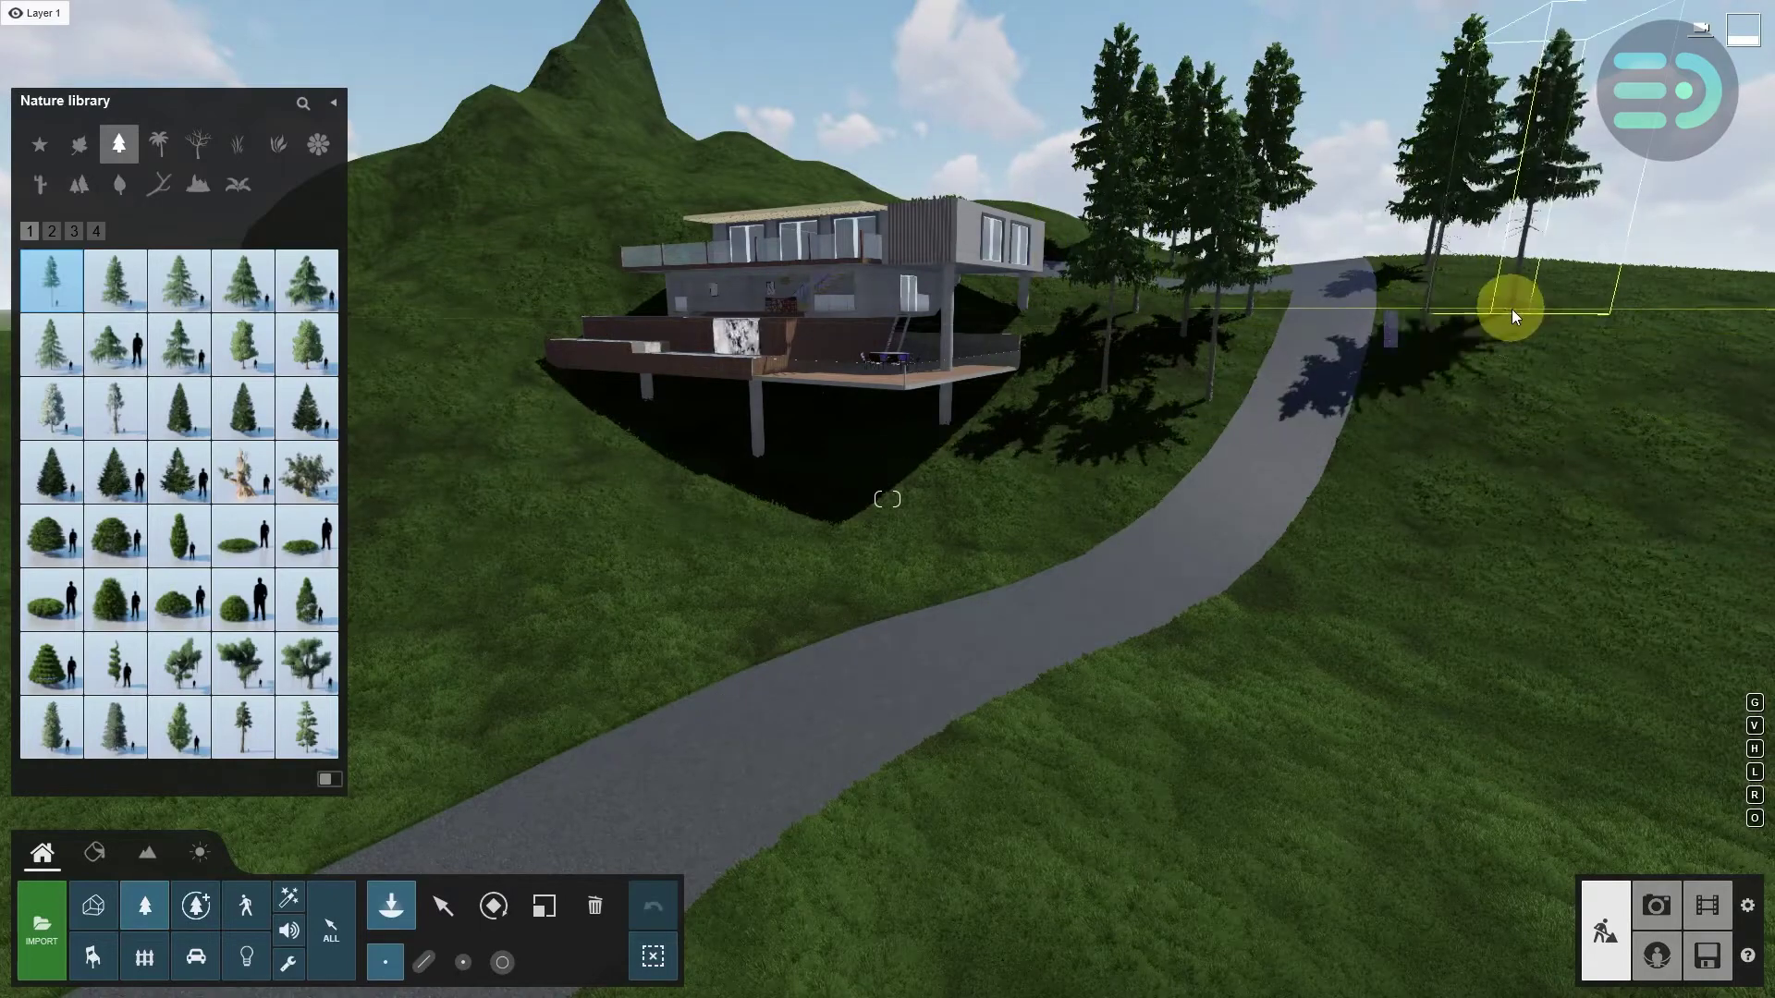
{"action": "left_click", "coordinate": [1434, 398]}
{"action": "left_click", "coordinate": [1527, 366]}
{"action": "left_click", "coordinate": [1117, 501]}
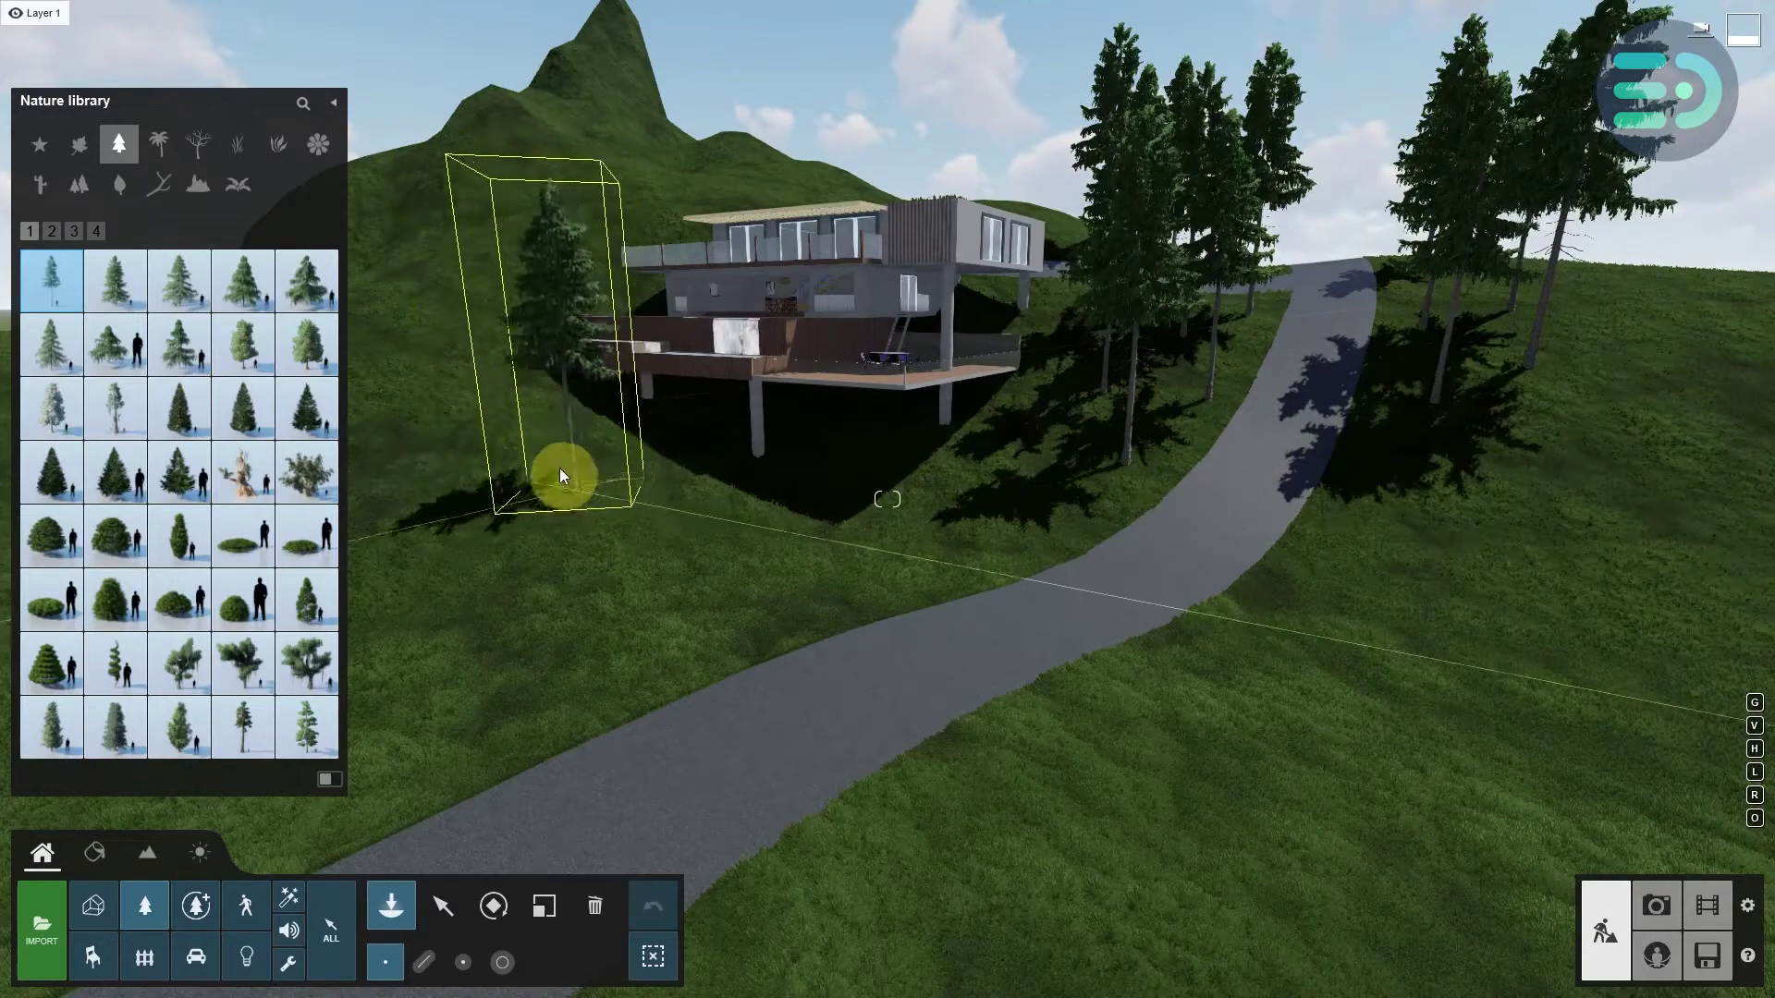
- Place conifers on the mountain slope beside the villa's pools and behind its roof
{"action": "left_click", "coordinate": [529, 414]}
{"action": "left_click", "coordinate": [507, 344]}
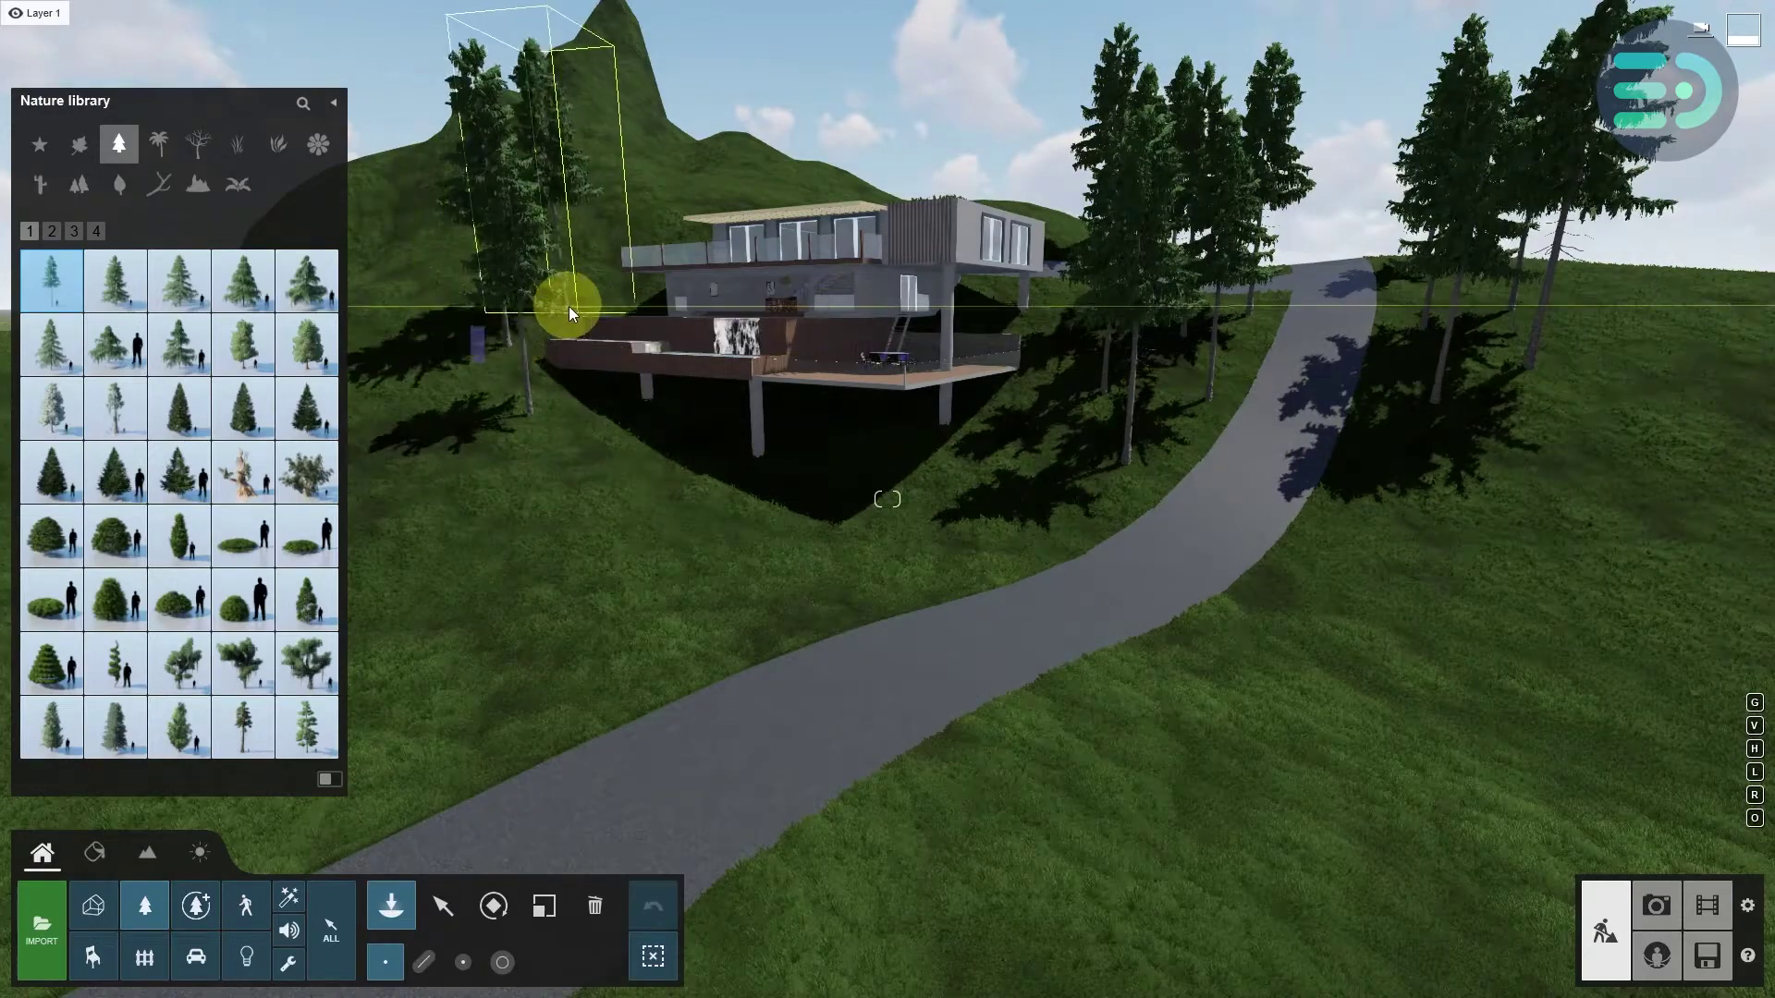
{"action": "left_click", "coordinate": [569, 303]}
{"action": "left_click", "coordinate": [625, 234]}
{"action": "left_click", "coordinate": [678, 212]}
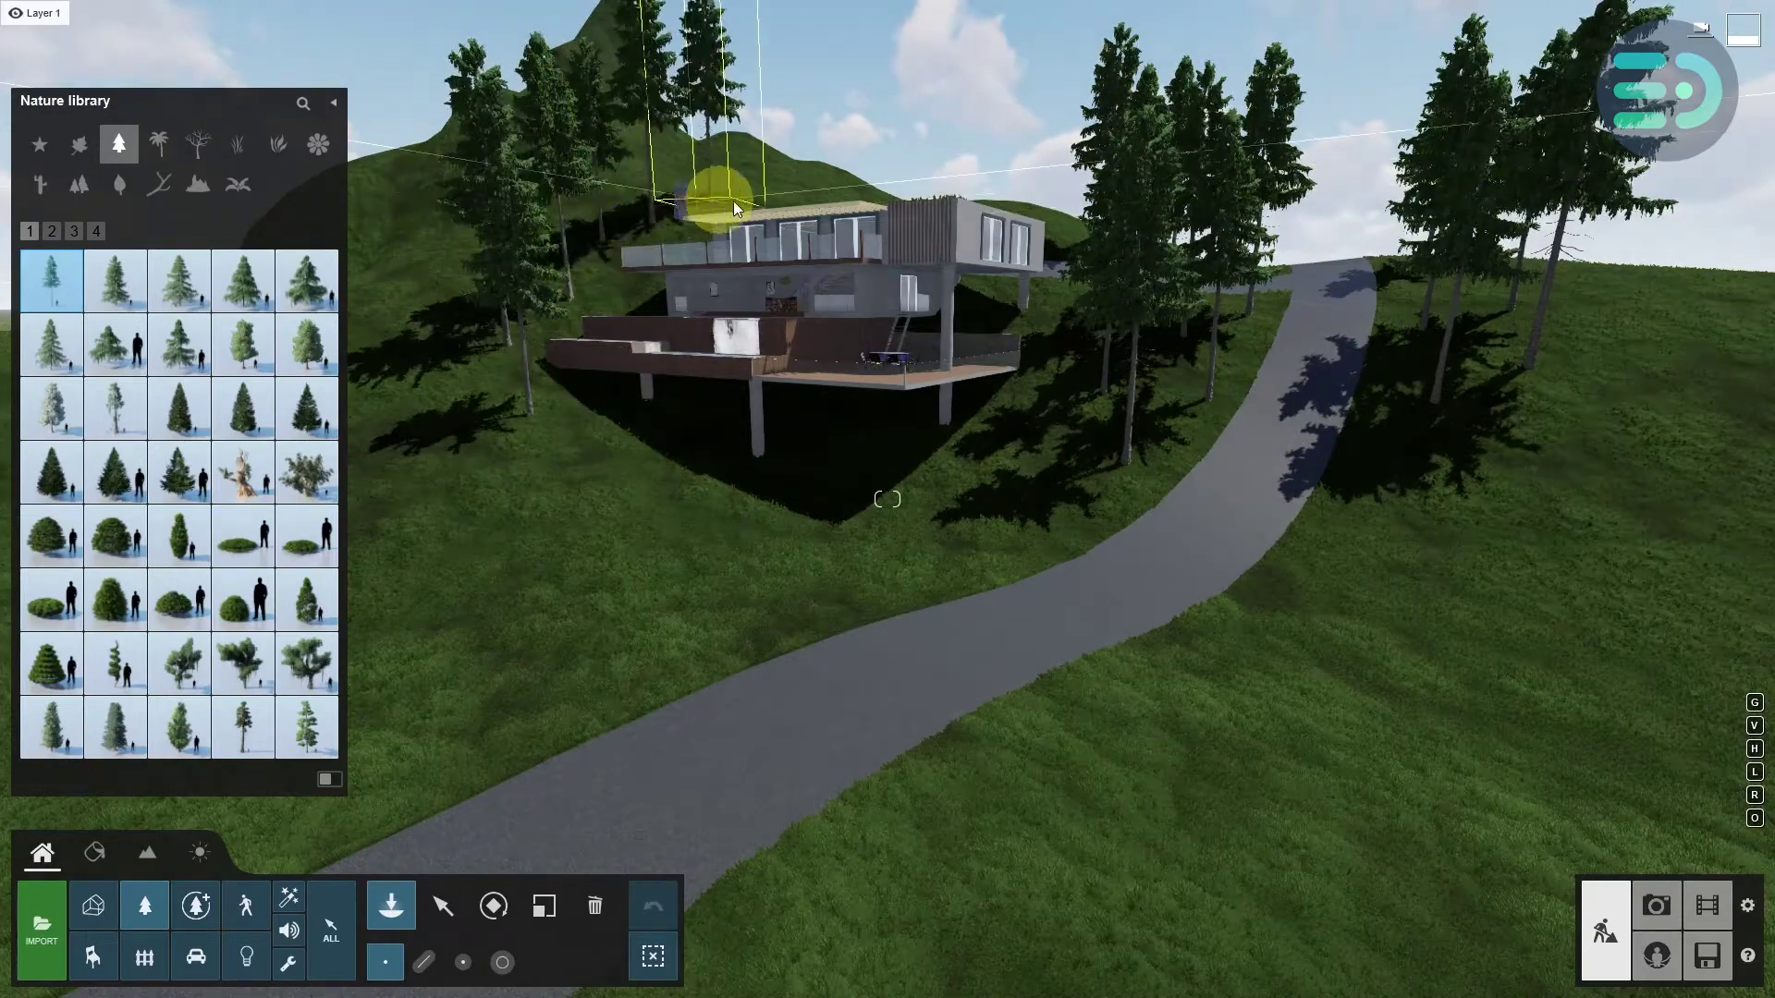
{"action": "left_click", "coordinate": [732, 201]}
{"action": "left_click", "coordinate": [788, 196]}
- Place a row of conifers along the villa-side edge of the lower road
{"action": "right_click_drag", "start_coordinate": [573, 392], "coordinate": [548, 394]}
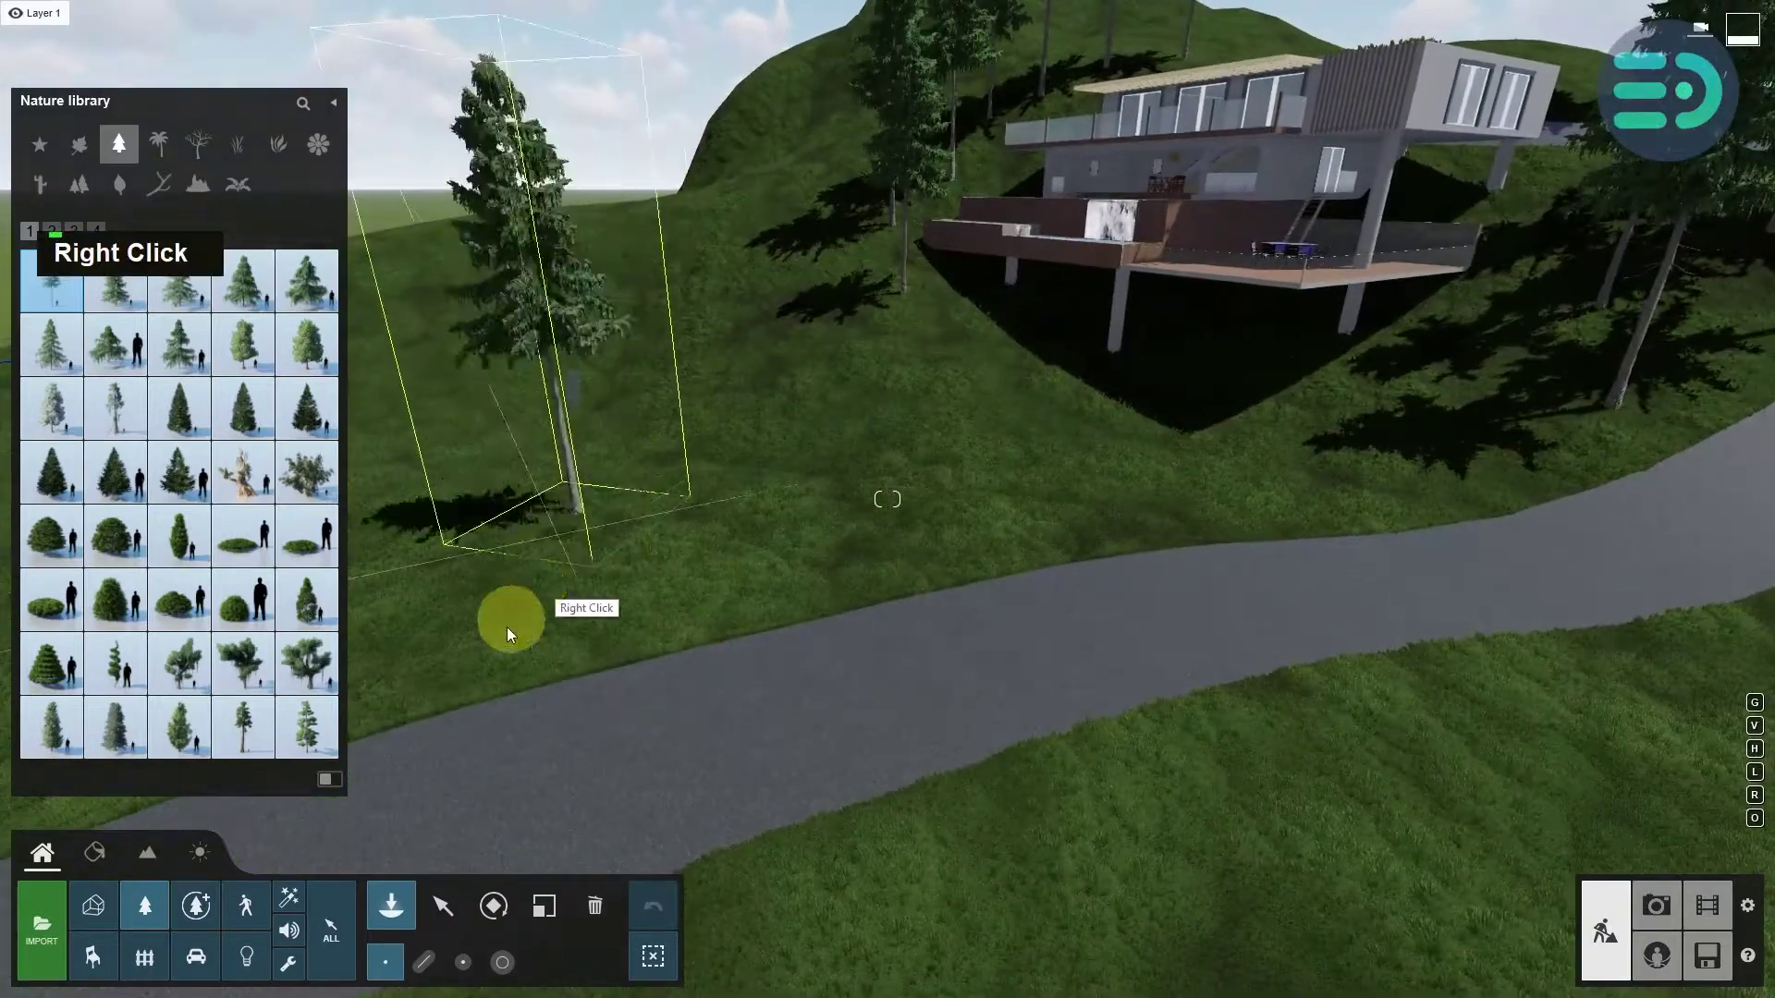
{"action": "left_click", "coordinate": [492, 645]}
{"action": "left_click", "coordinate": [641, 618]}
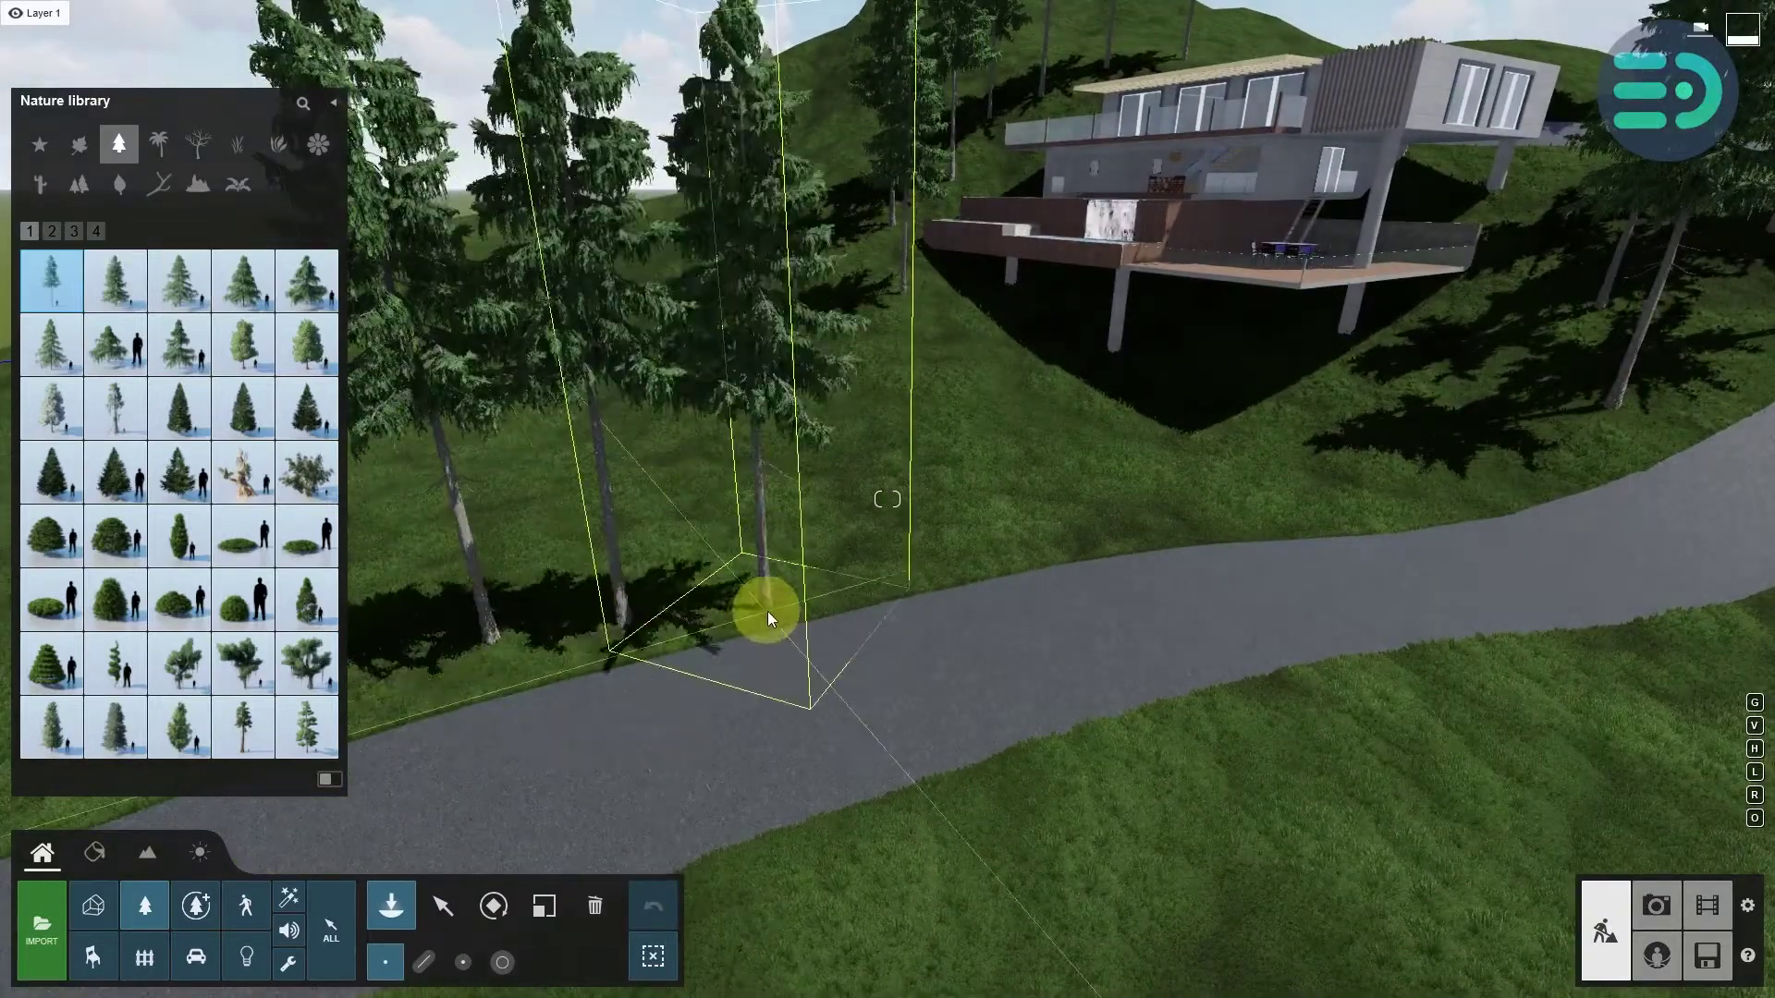
{"action": "left_click", "coordinate": [768, 612]}
{"action": "left_click", "coordinate": [851, 536]}
{"action": "left_click", "coordinate": [966, 535]}
- Delete the conifer standing at the road edge that blocks the view of the villa
{"action": "key", "text": "a"}
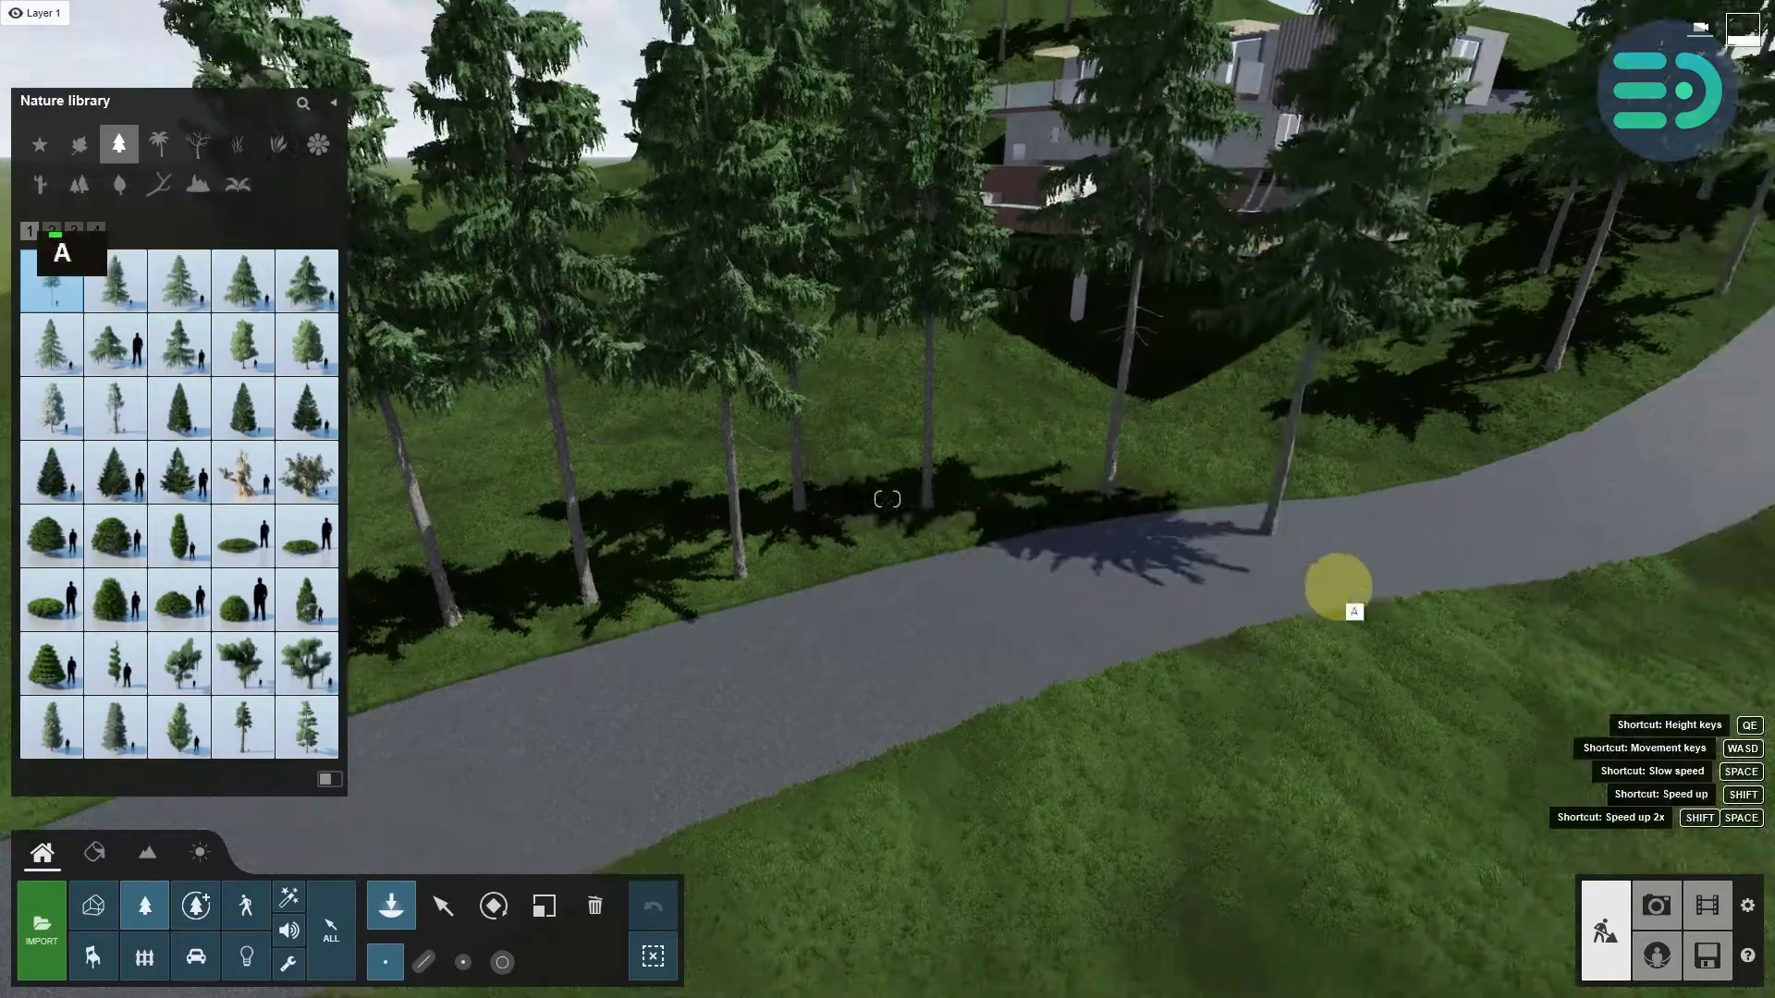
{"action": "key", "text": "s"}
{"action": "left_click", "coordinate": [608, 906]}
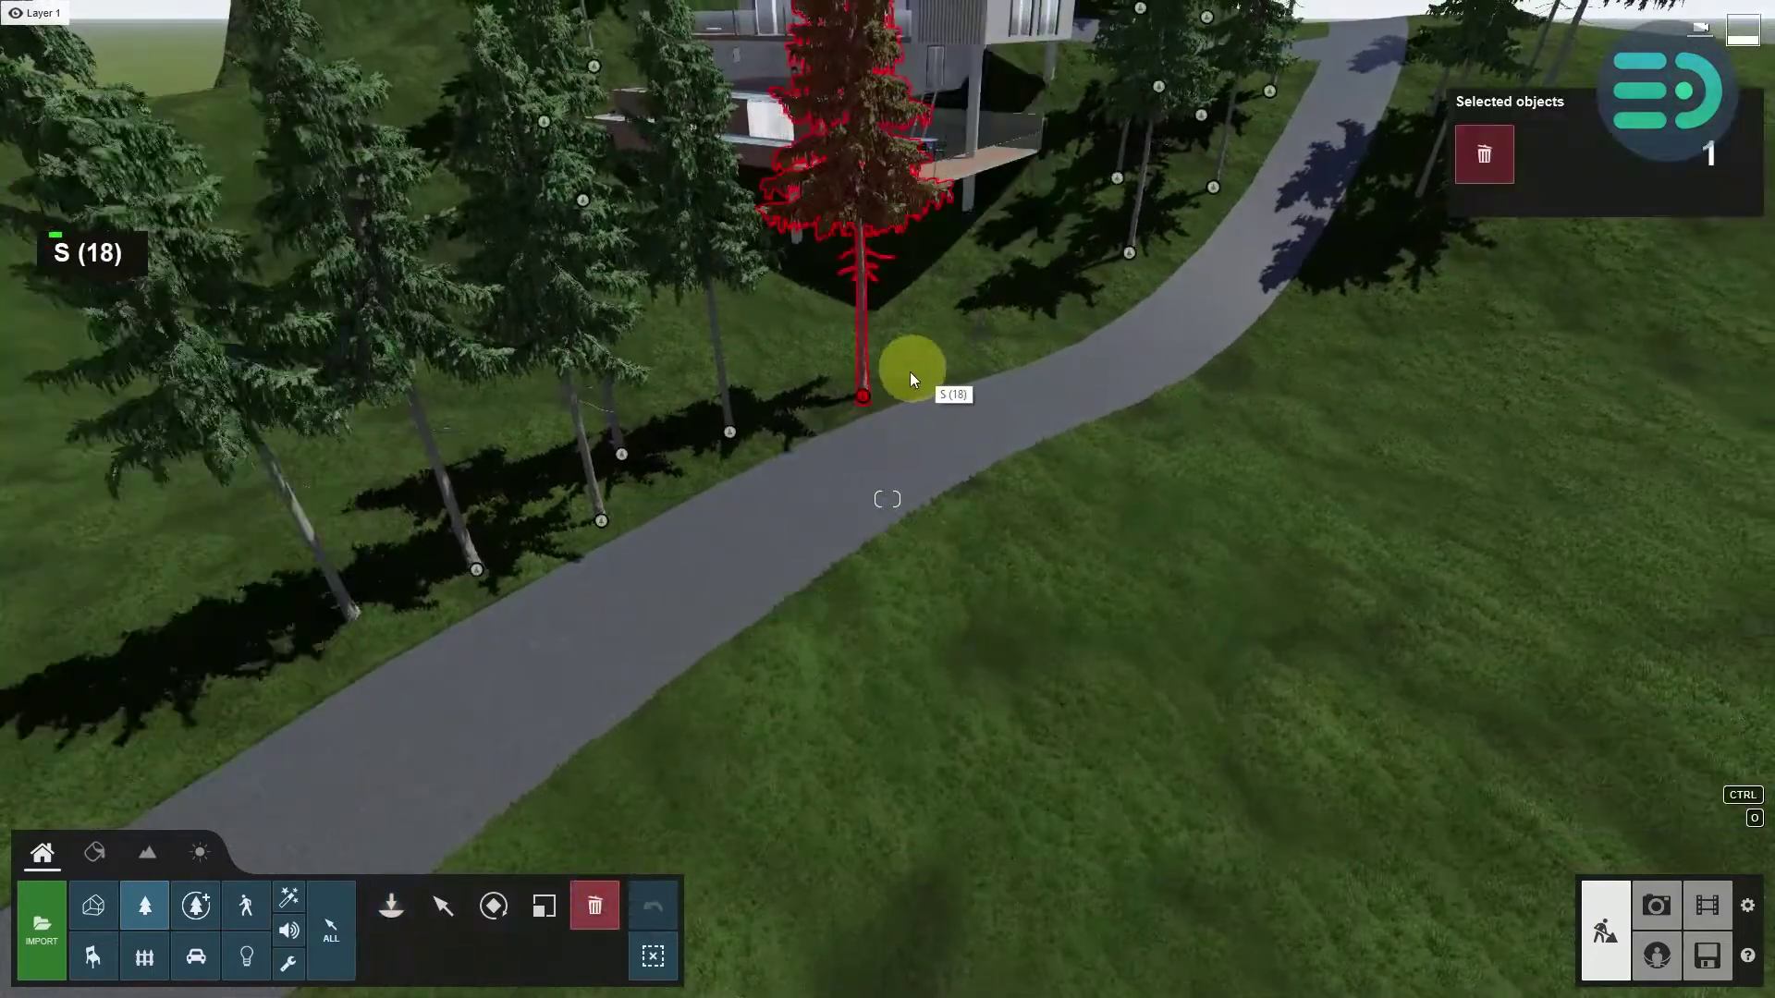
{"action": "left_click", "coordinate": [871, 396]}
{"action": "key", "text": "d"}
{"action": "key", "text": "d"}
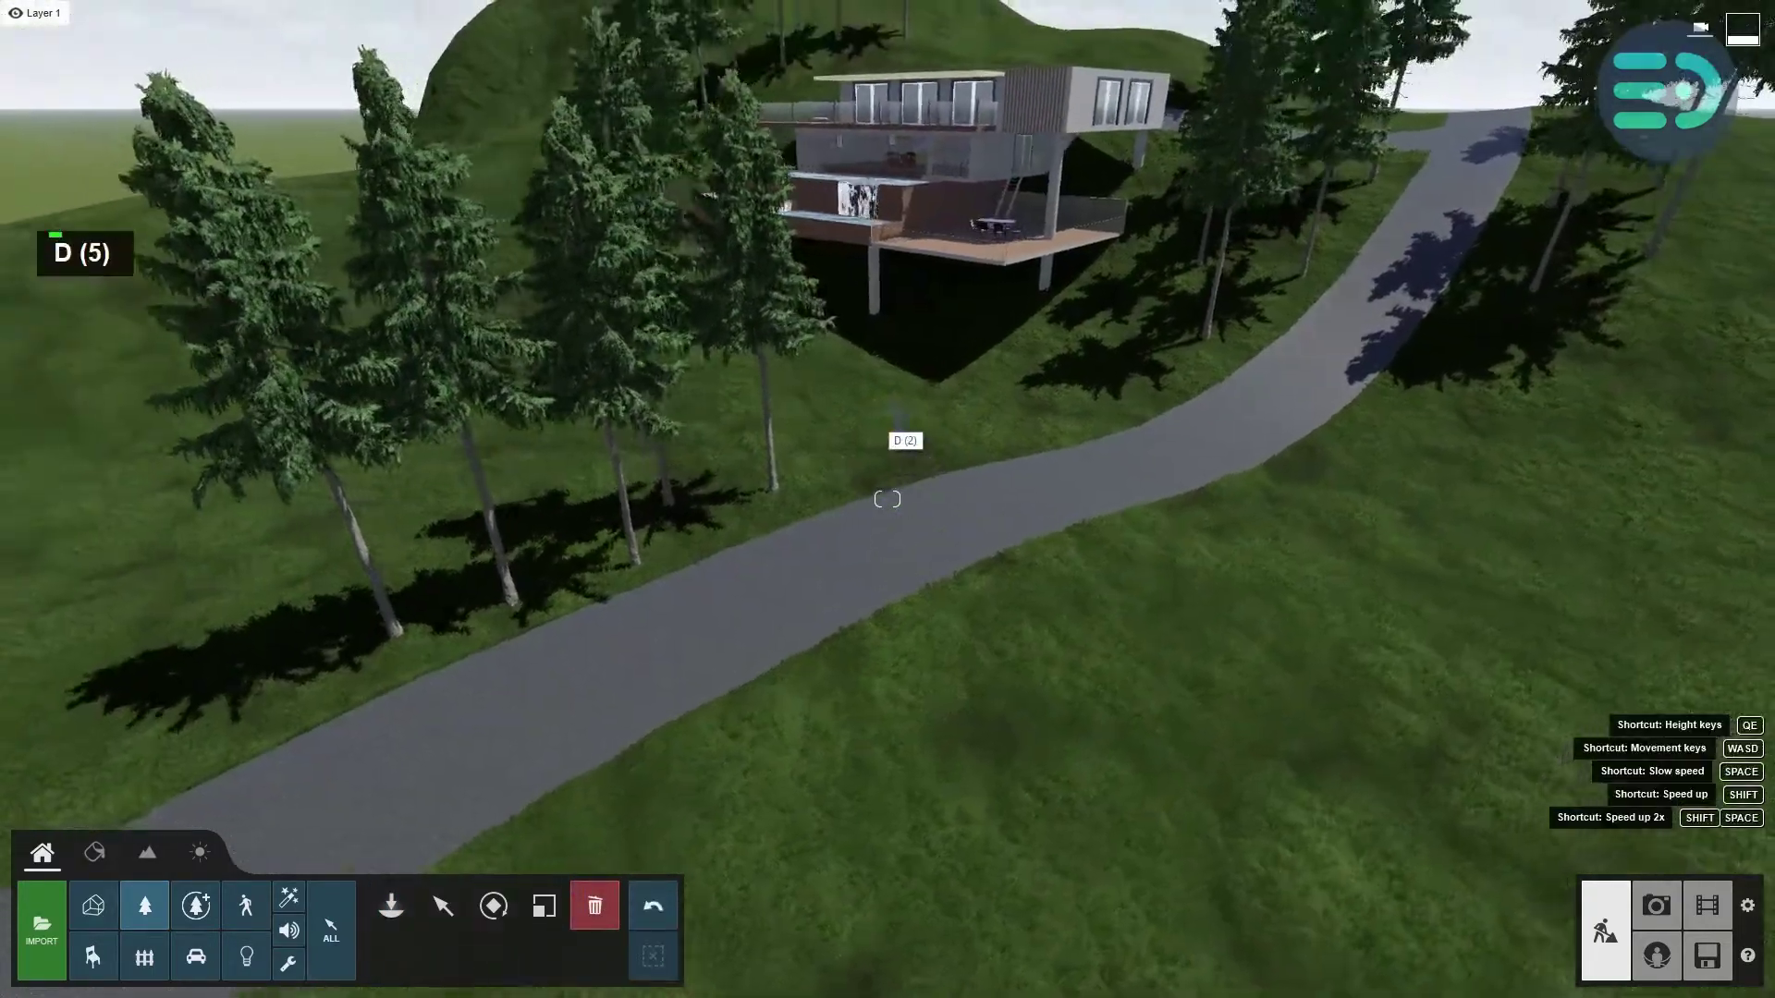
- Place more of the same conifers across the grass slope on the opposite side of the road from the villa
{"action": "key", "text": "shift+a"}
{"action": "key", "text": "shift+d"}
{"action": "key", "text": "shift+w"}
{"action": "key", "text": "shift+s"}
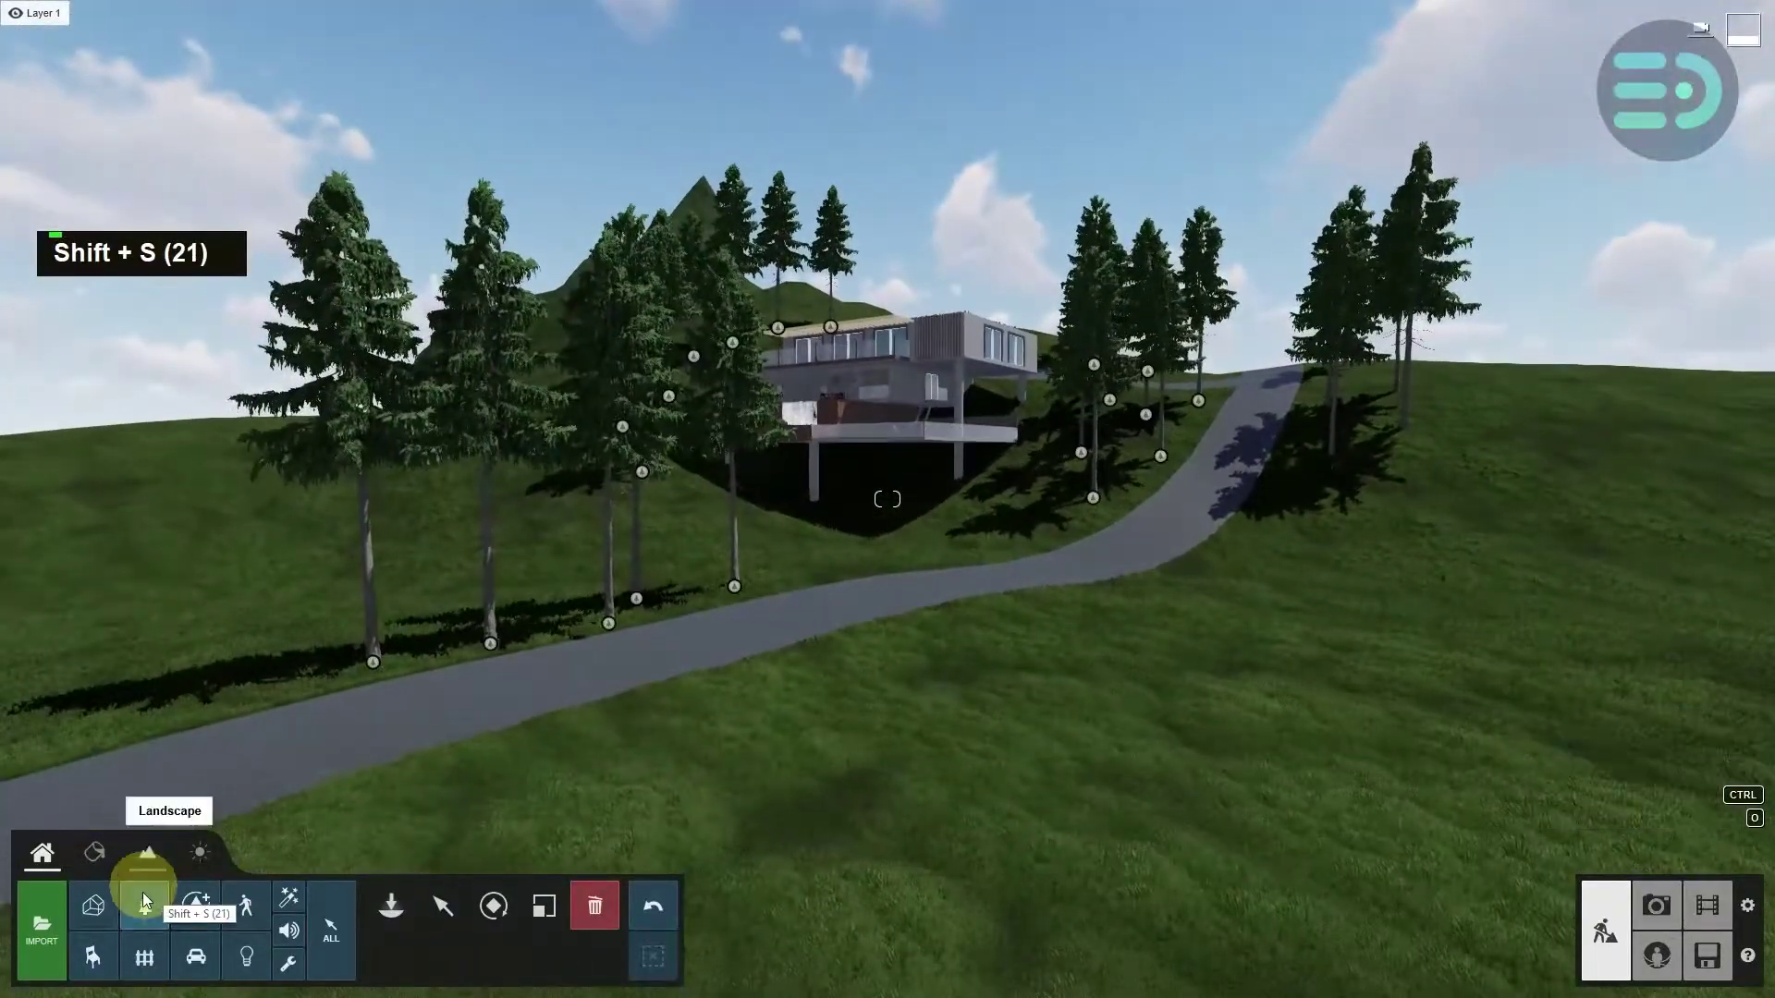
{"action": "double_click", "coordinate": [144, 901]}
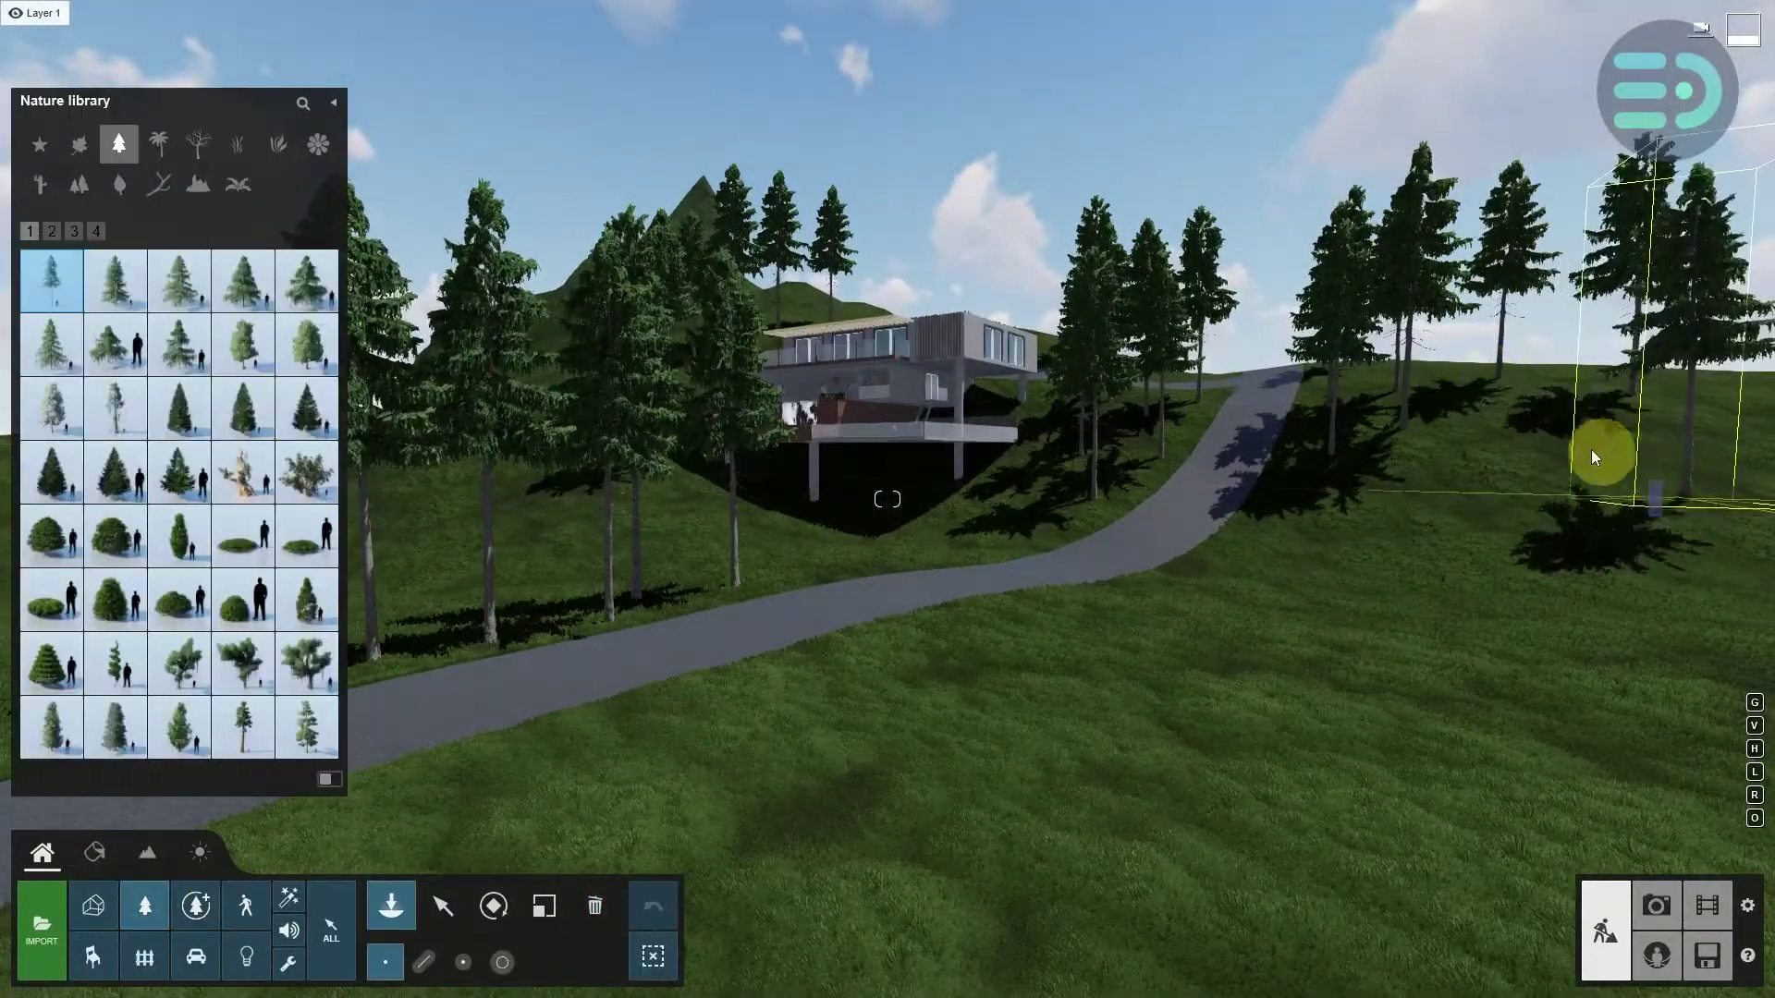
{"action": "left_click", "coordinate": [1587, 671]}
{"action": "left_click", "coordinate": [1170, 752]}
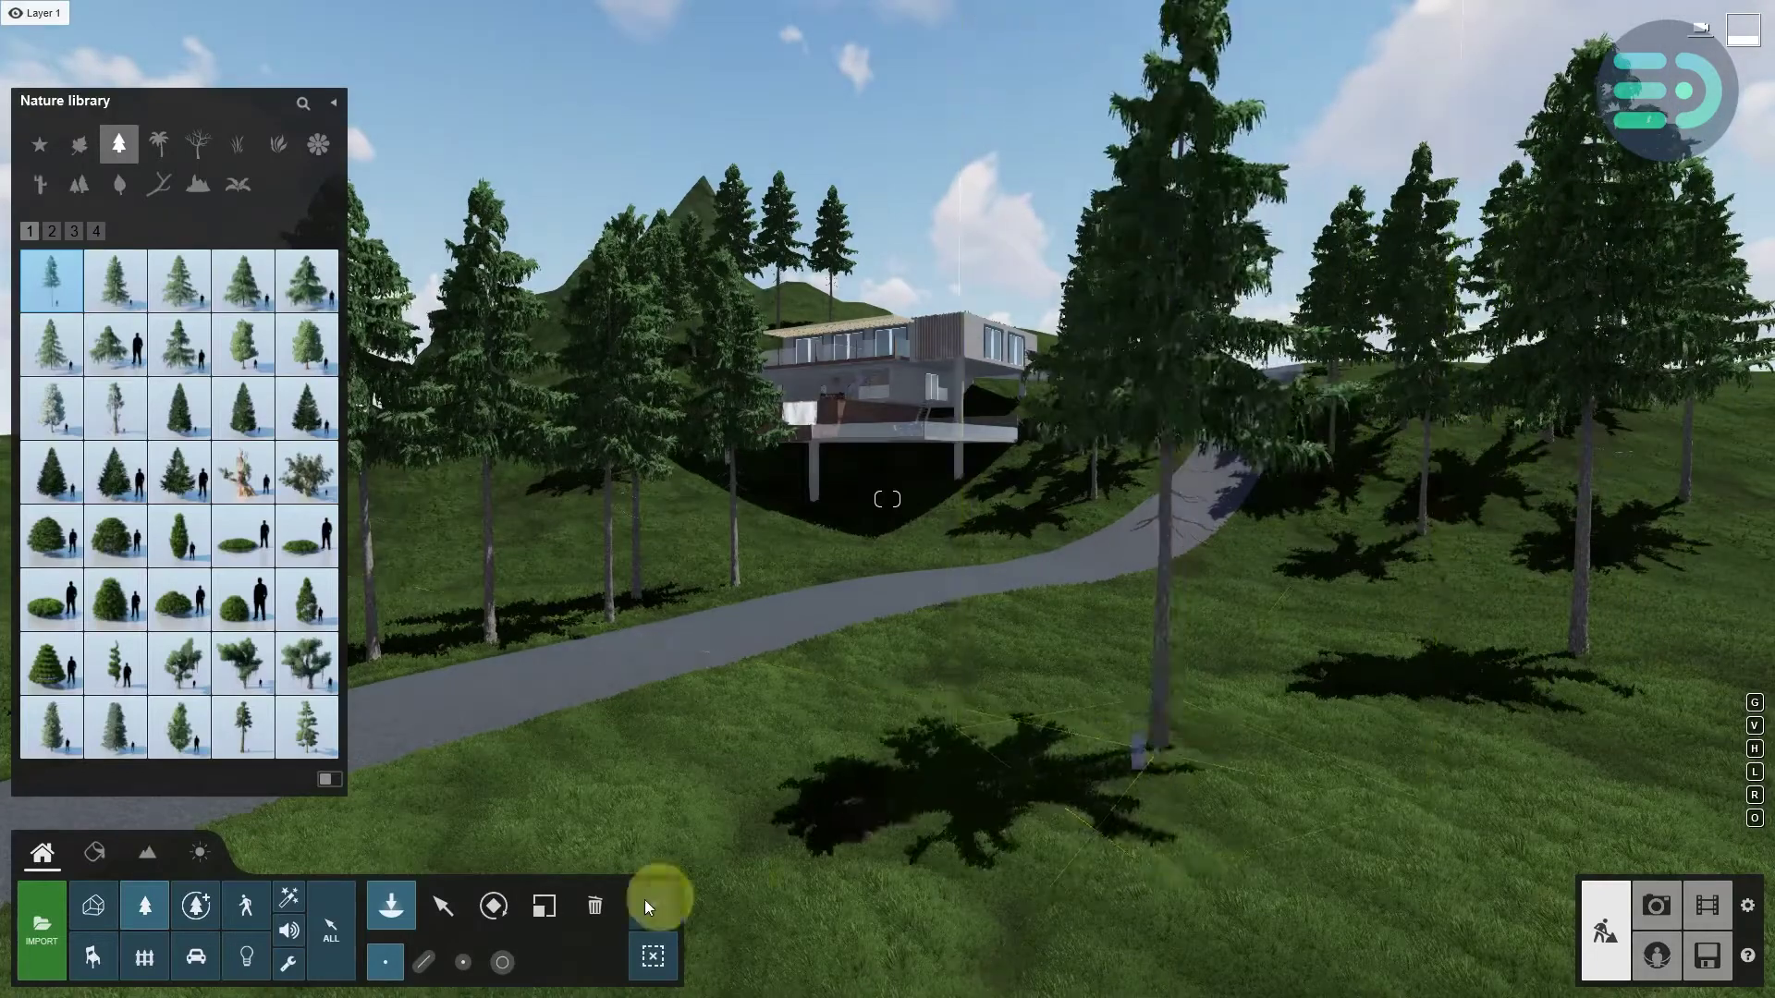
{"action": "left_click", "coordinate": [723, 827]}
{"action": "left_click", "coordinate": [1282, 641]}
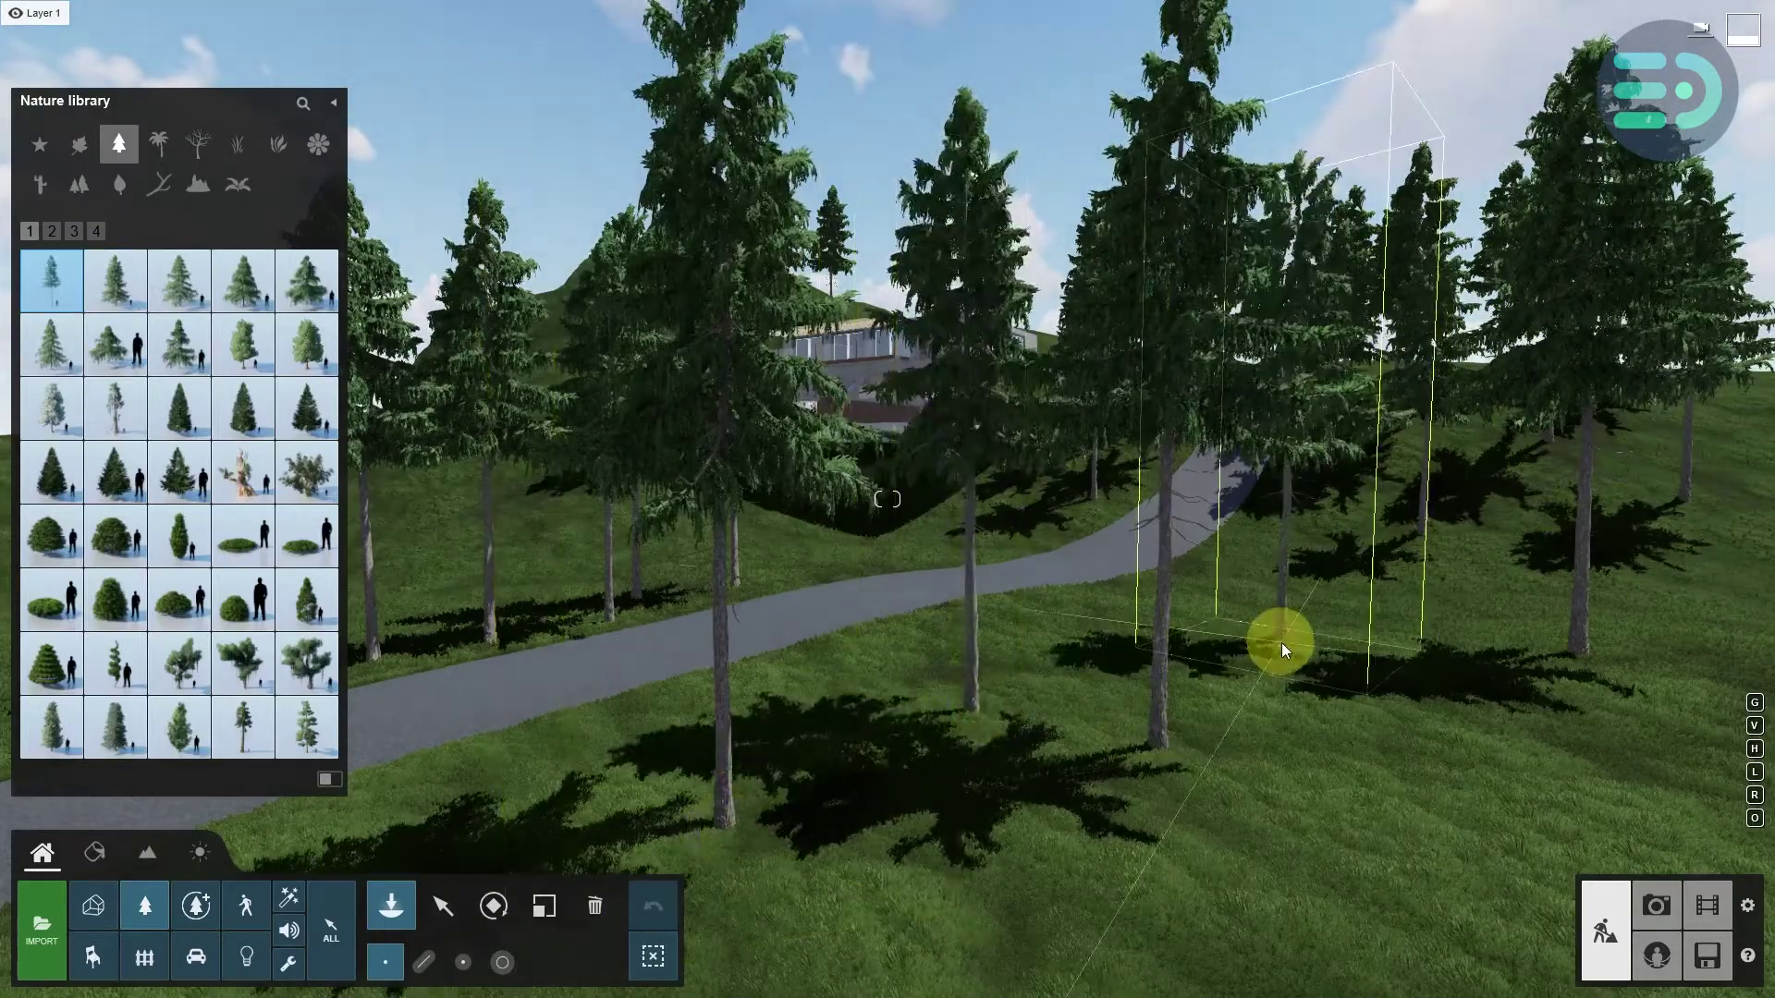
{"action": "left_click", "coordinate": [1527, 844]}
{"action": "left_click", "coordinate": [943, 701]}
- Place more conifers across the open grass slope below the villa, on the villa side of the lower road
{"action": "key", "text": "a"}
{"action": "right_click_drag", "start_coordinate": [954, 703], "coordinate": [927, 690]}
{"action": "key", "text": "shift+space"}
{"action": "key", "text": "s"}
{"action": "key", "text": "shift+a"}
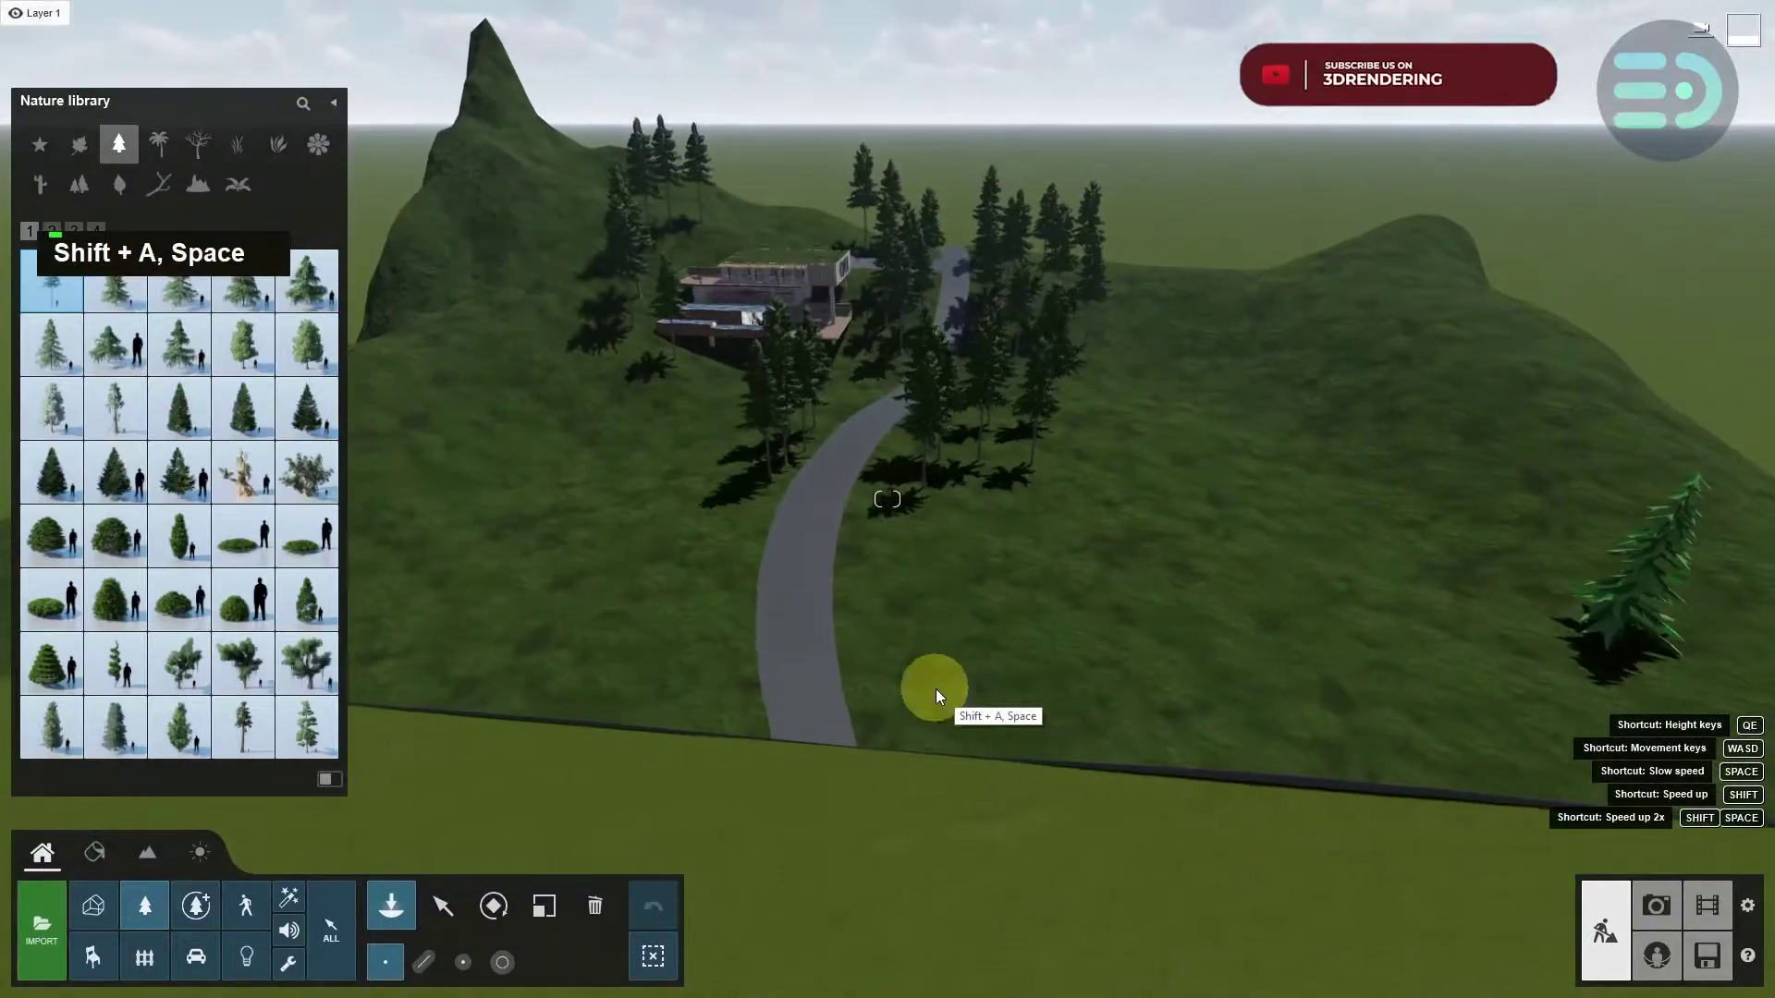
{"action": "left_click", "coordinate": [608, 381]}
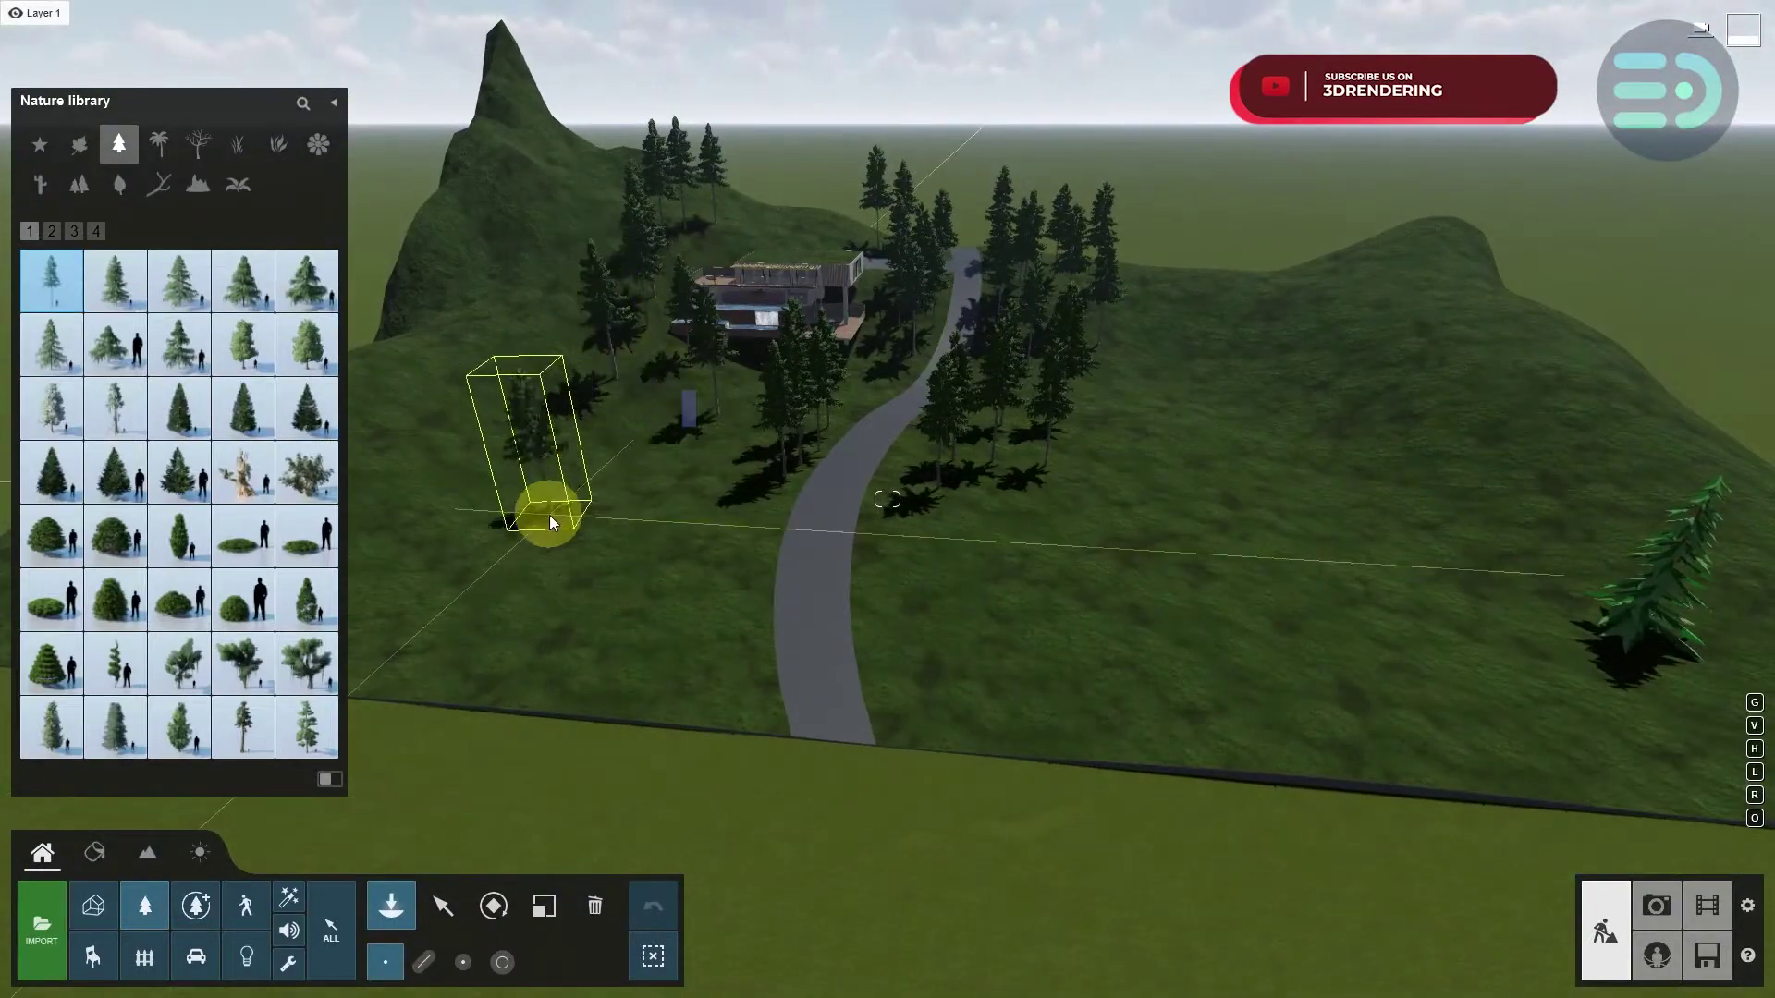
{"action": "left_click", "coordinate": [549, 514]}
{"action": "left_click", "coordinate": [684, 657]}
{"action": "left_click", "coordinate": [656, 496]}
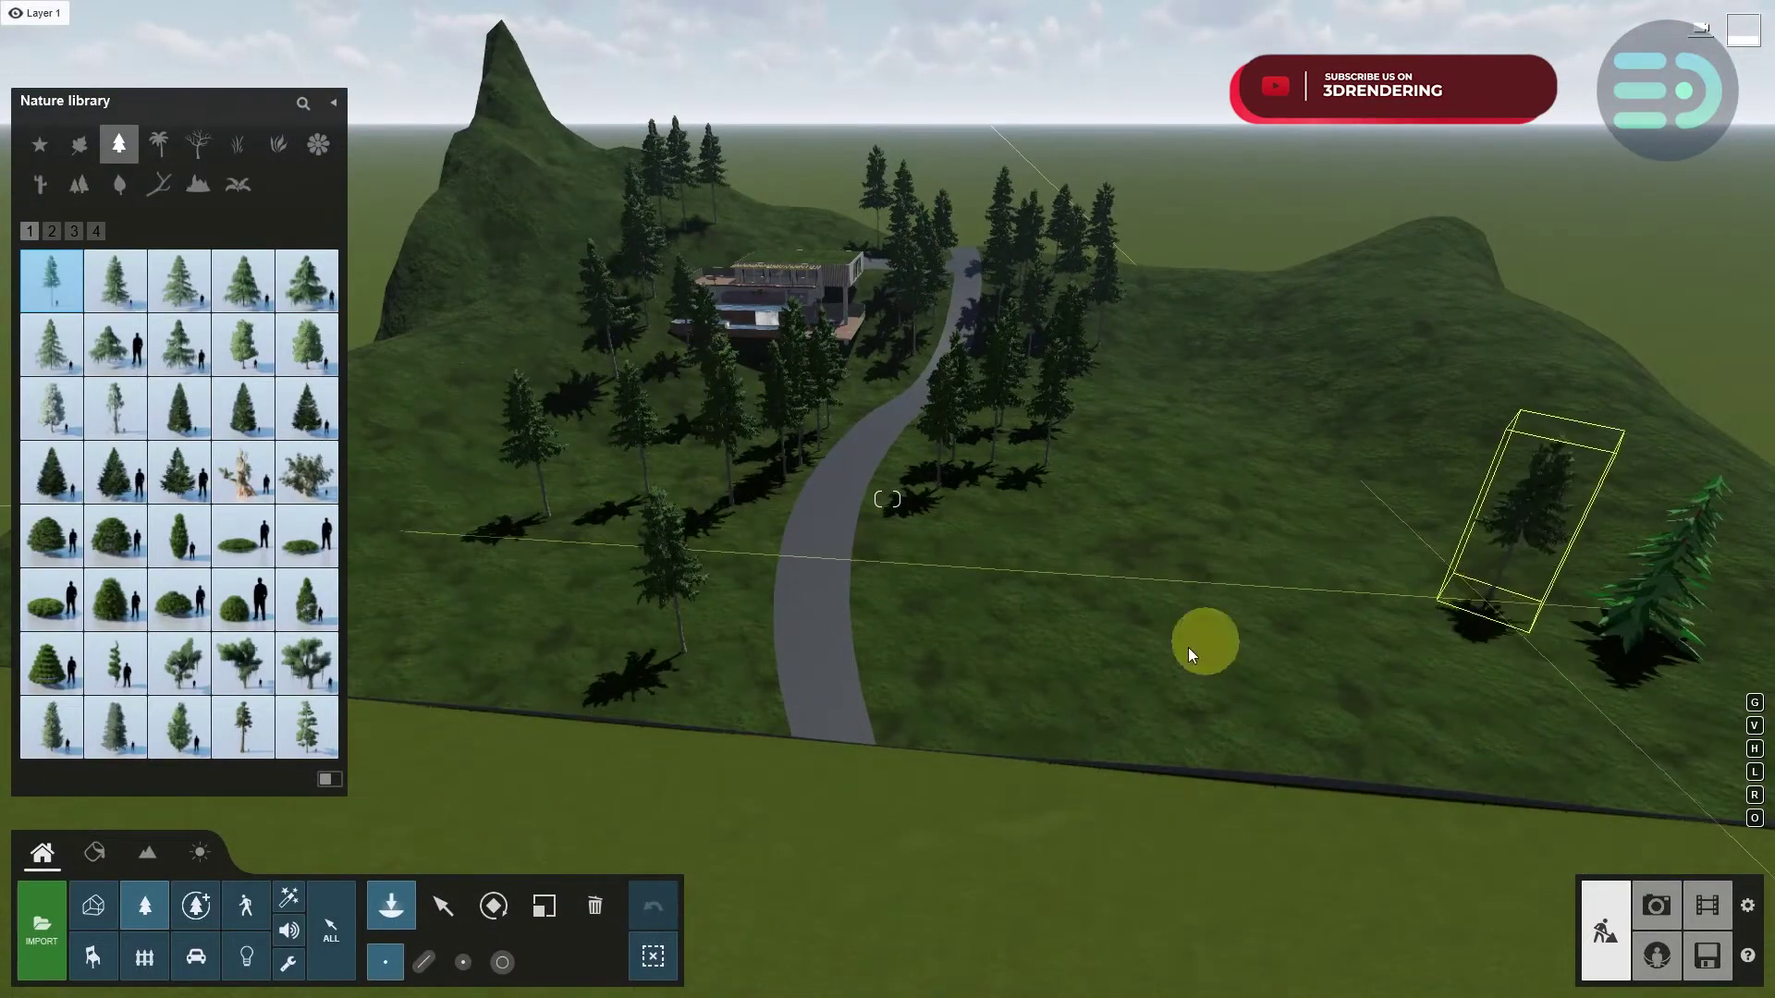
- Scatter more of the same conifers over the hillside across the road, on the mountain and behind the villa
{"action": "left_click", "coordinate": [972, 579]}
{"action": "left_click", "coordinate": [1073, 695]}
{"action": "left_click", "coordinate": [1608, 692]}
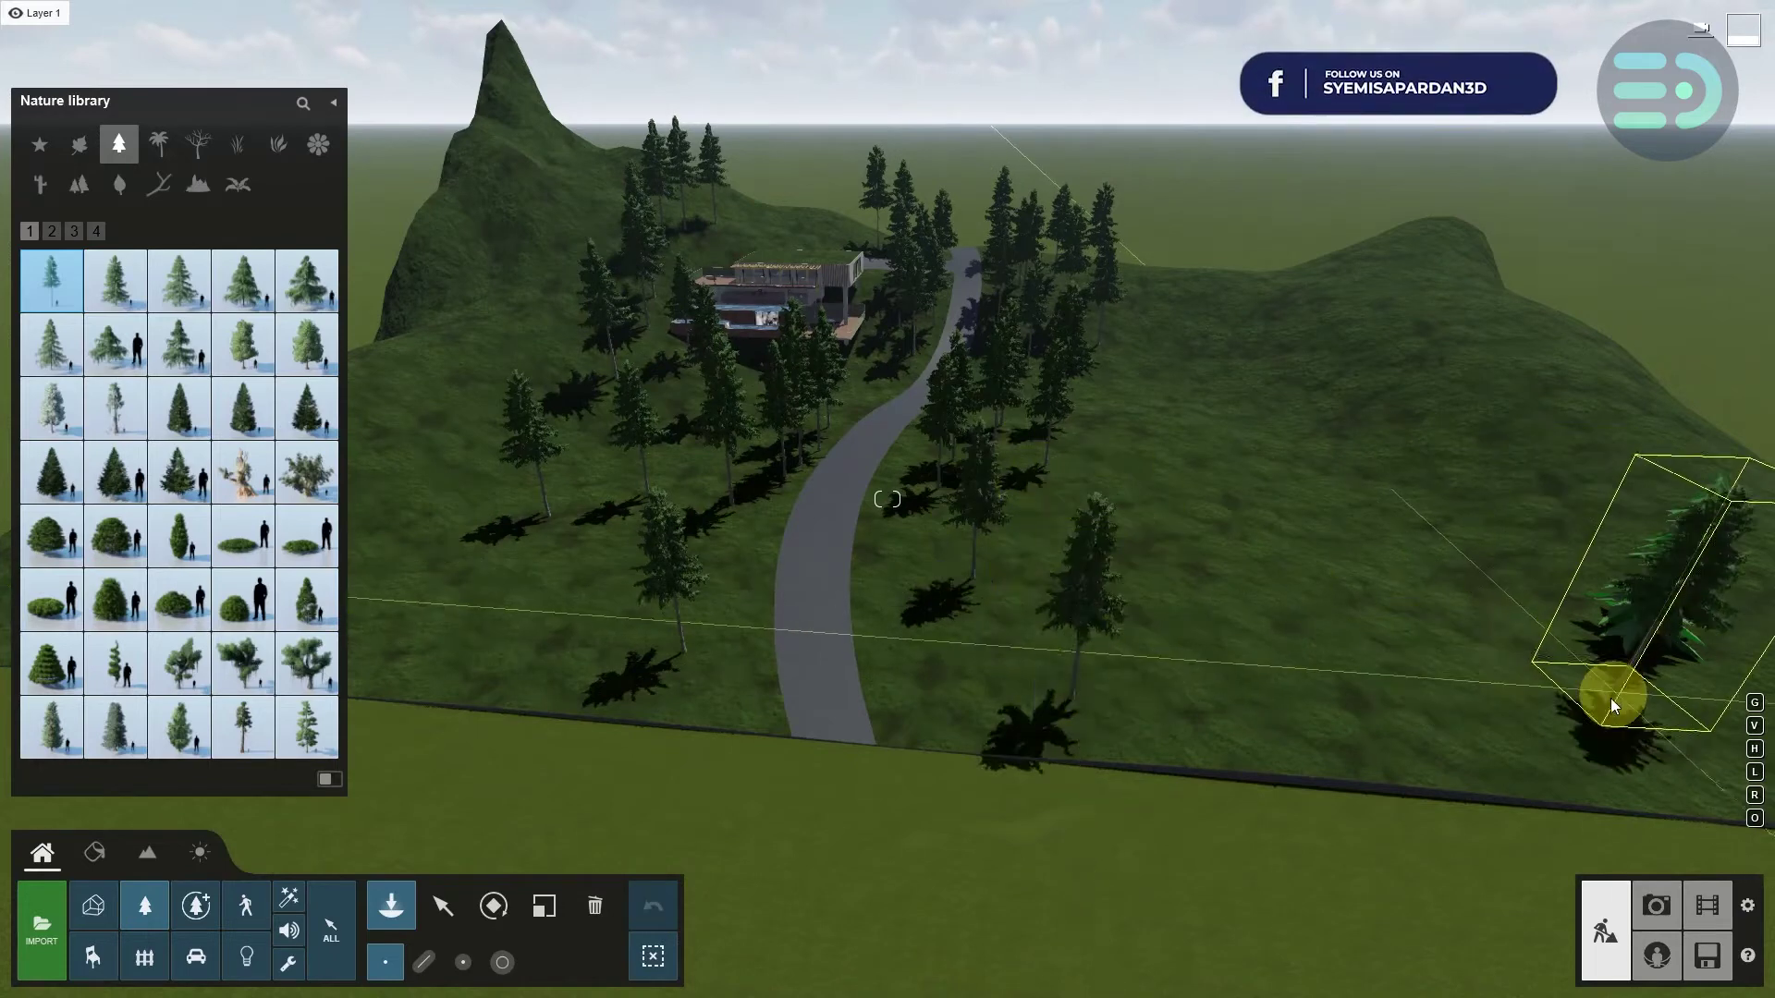
{"action": "left_click", "coordinate": [1544, 643]}
{"action": "left_click", "coordinate": [1288, 562]}
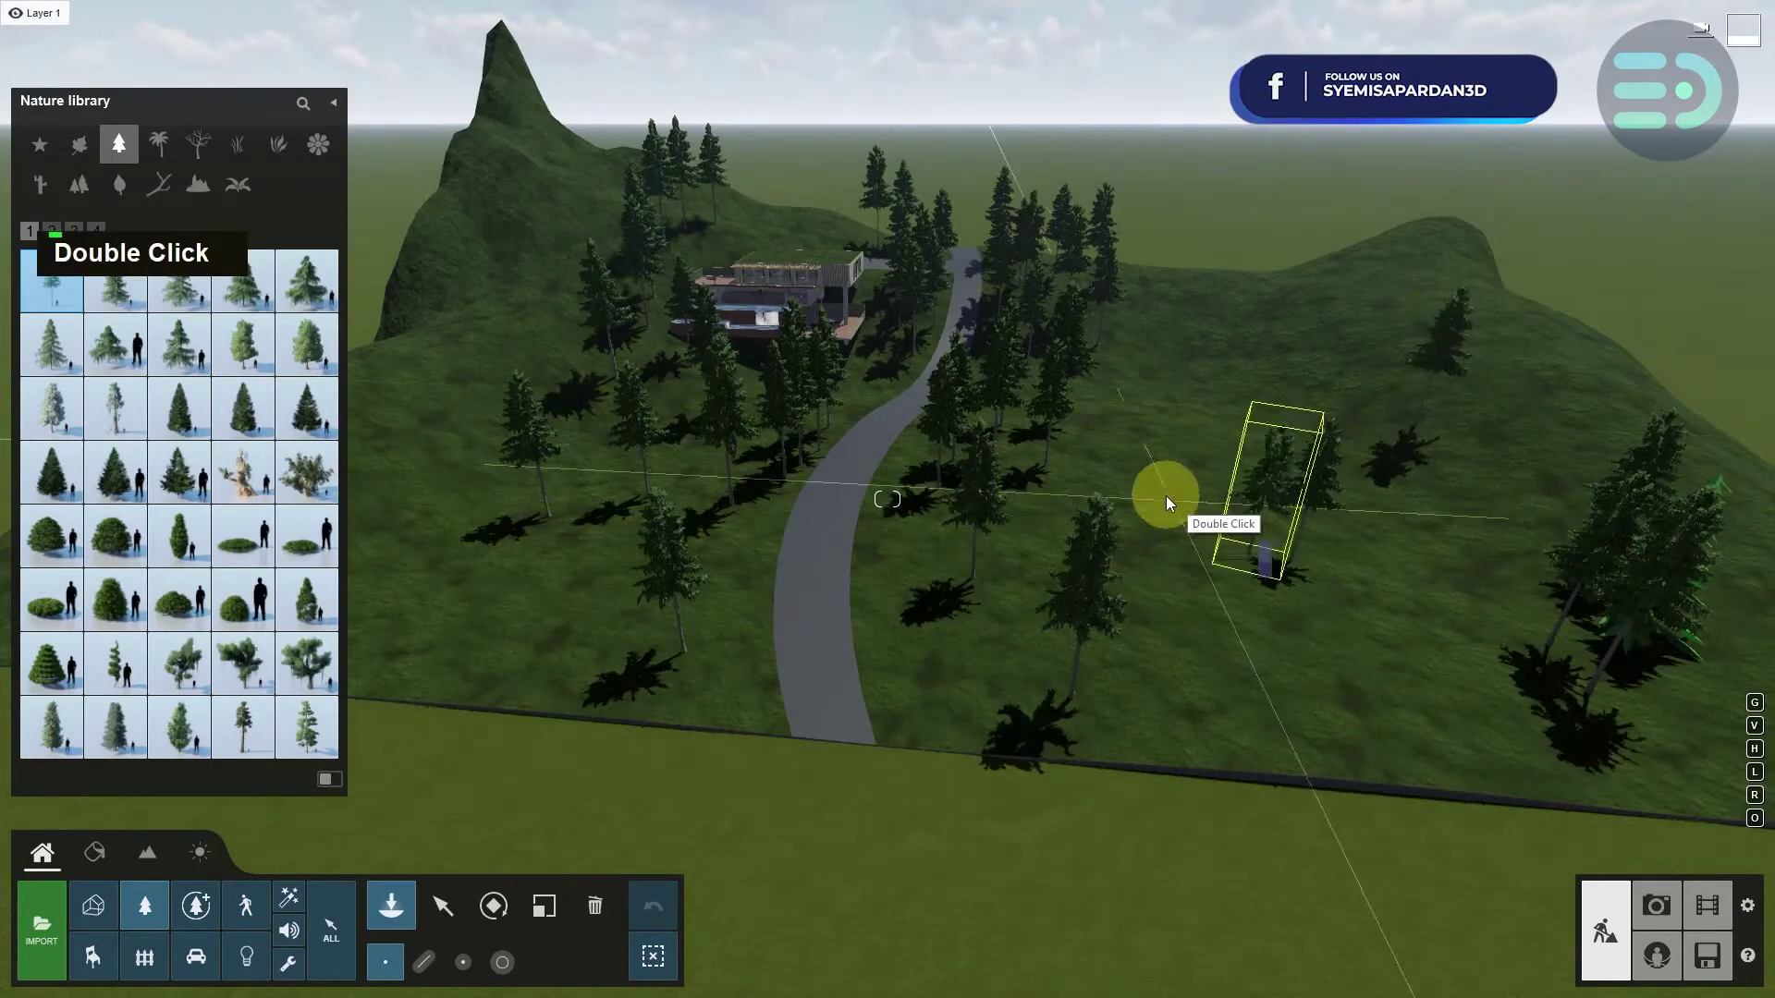
{"action": "left_click", "coordinate": [1167, 496]}
{"action": "left_click", "coordinate": [1181, 377]}
{"action": "left_click", "coordinate": [540, 250]}
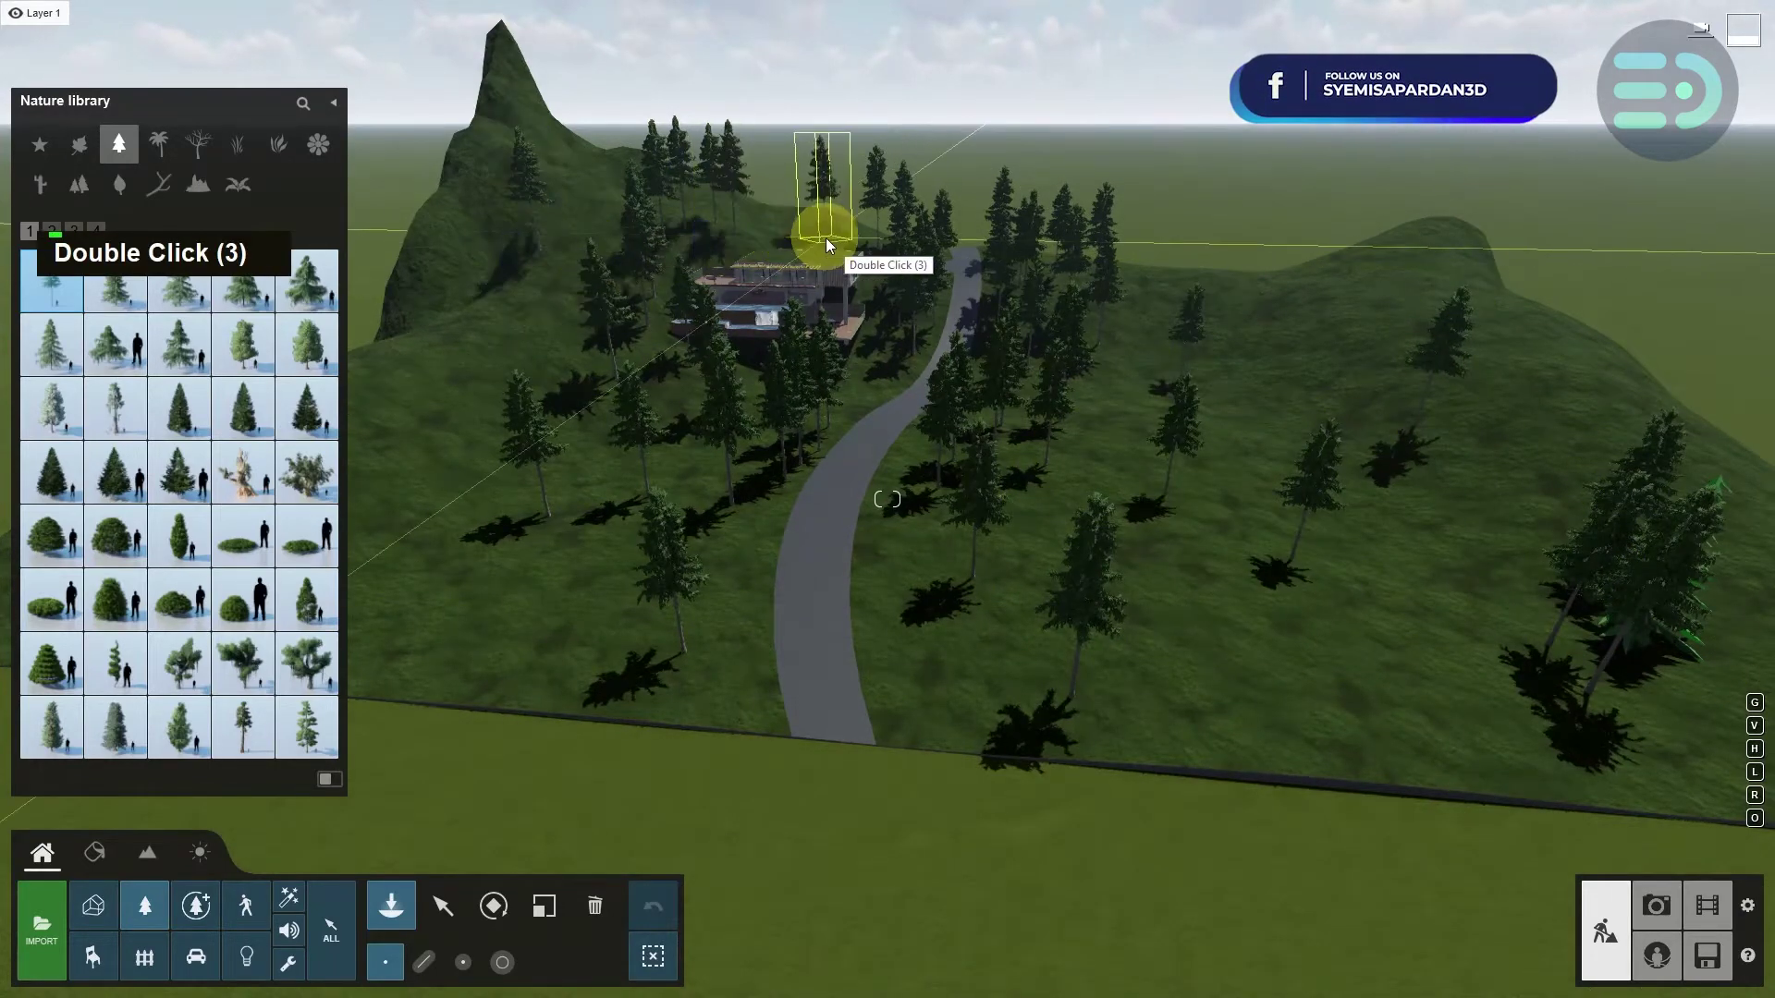
{"action": "left_click", "coordinate": [565, 147]}
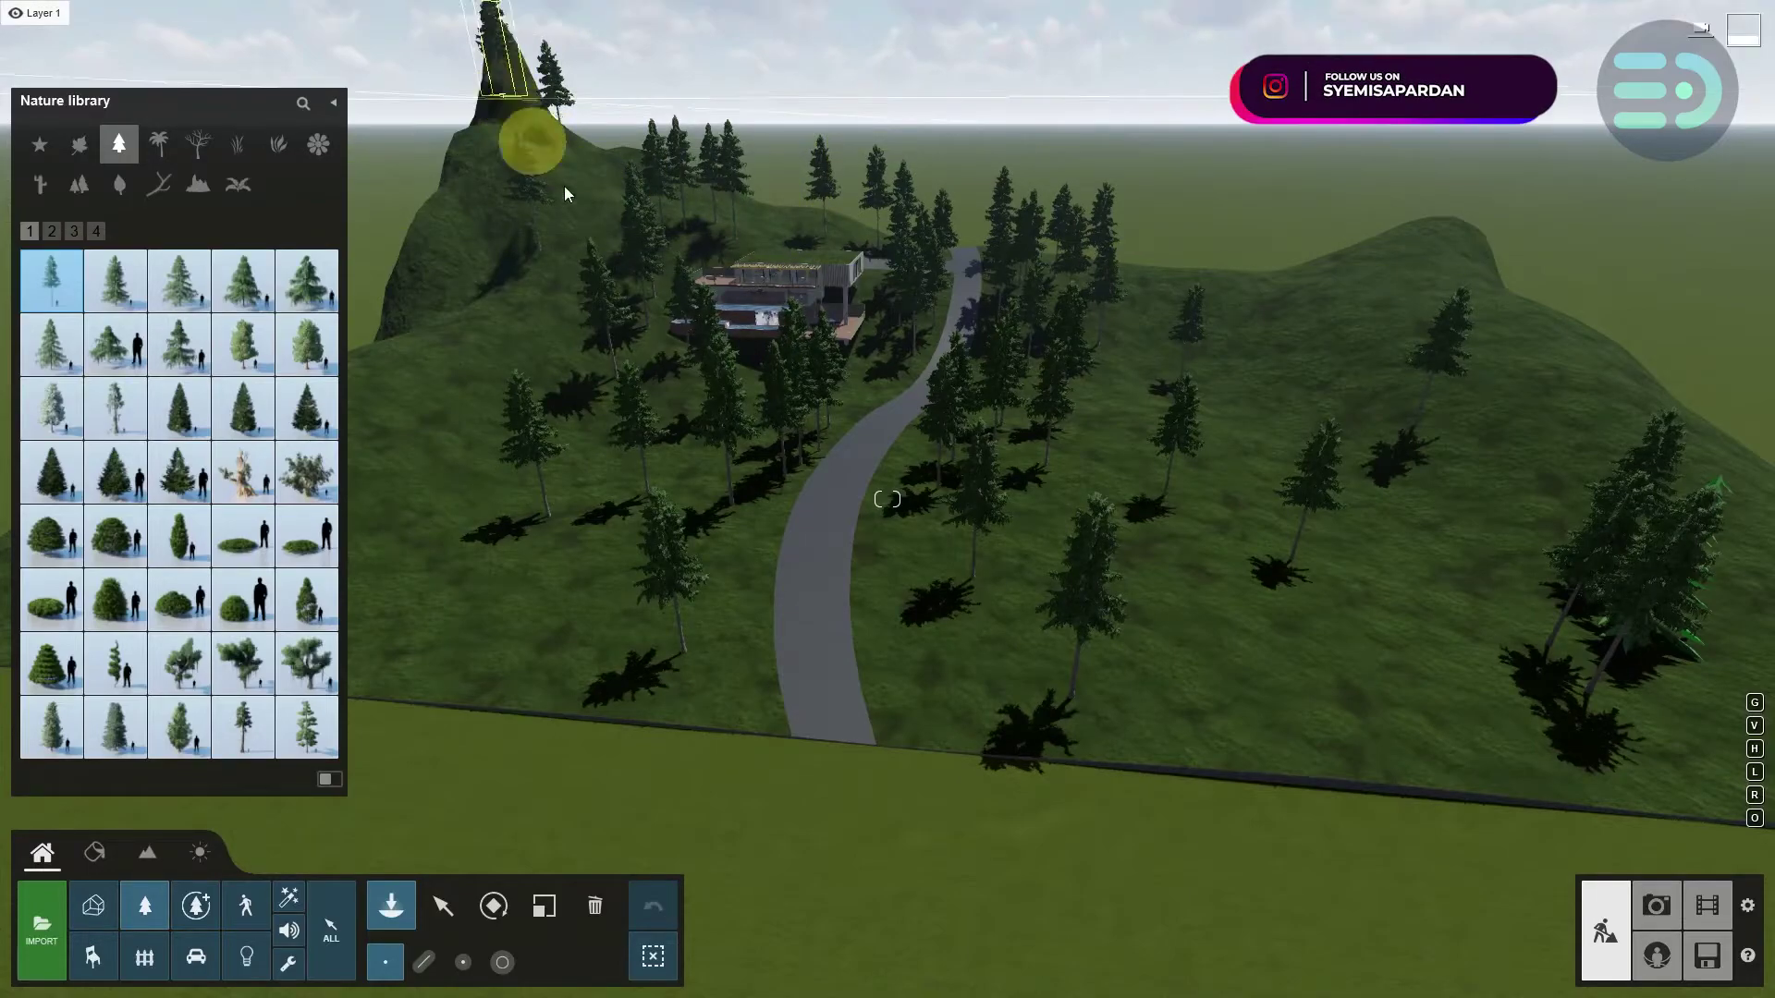
- Select all the AlaskaCedar-L2 HQ conifers in the scene and randomize their rotation
{"action": "key", "text": "shift+w"}
{"action": "key", "text": "space"}
{"action": "key", "text": "shift+d"}
{"action": "key", "text": "shift+d"}
{"action": "key", "text": "shift+d"}
{"action": "key", "text": "shift+d"}
{"action": "key", "text": "shift+d"}
{"action": "key", "text": "shift+d"}
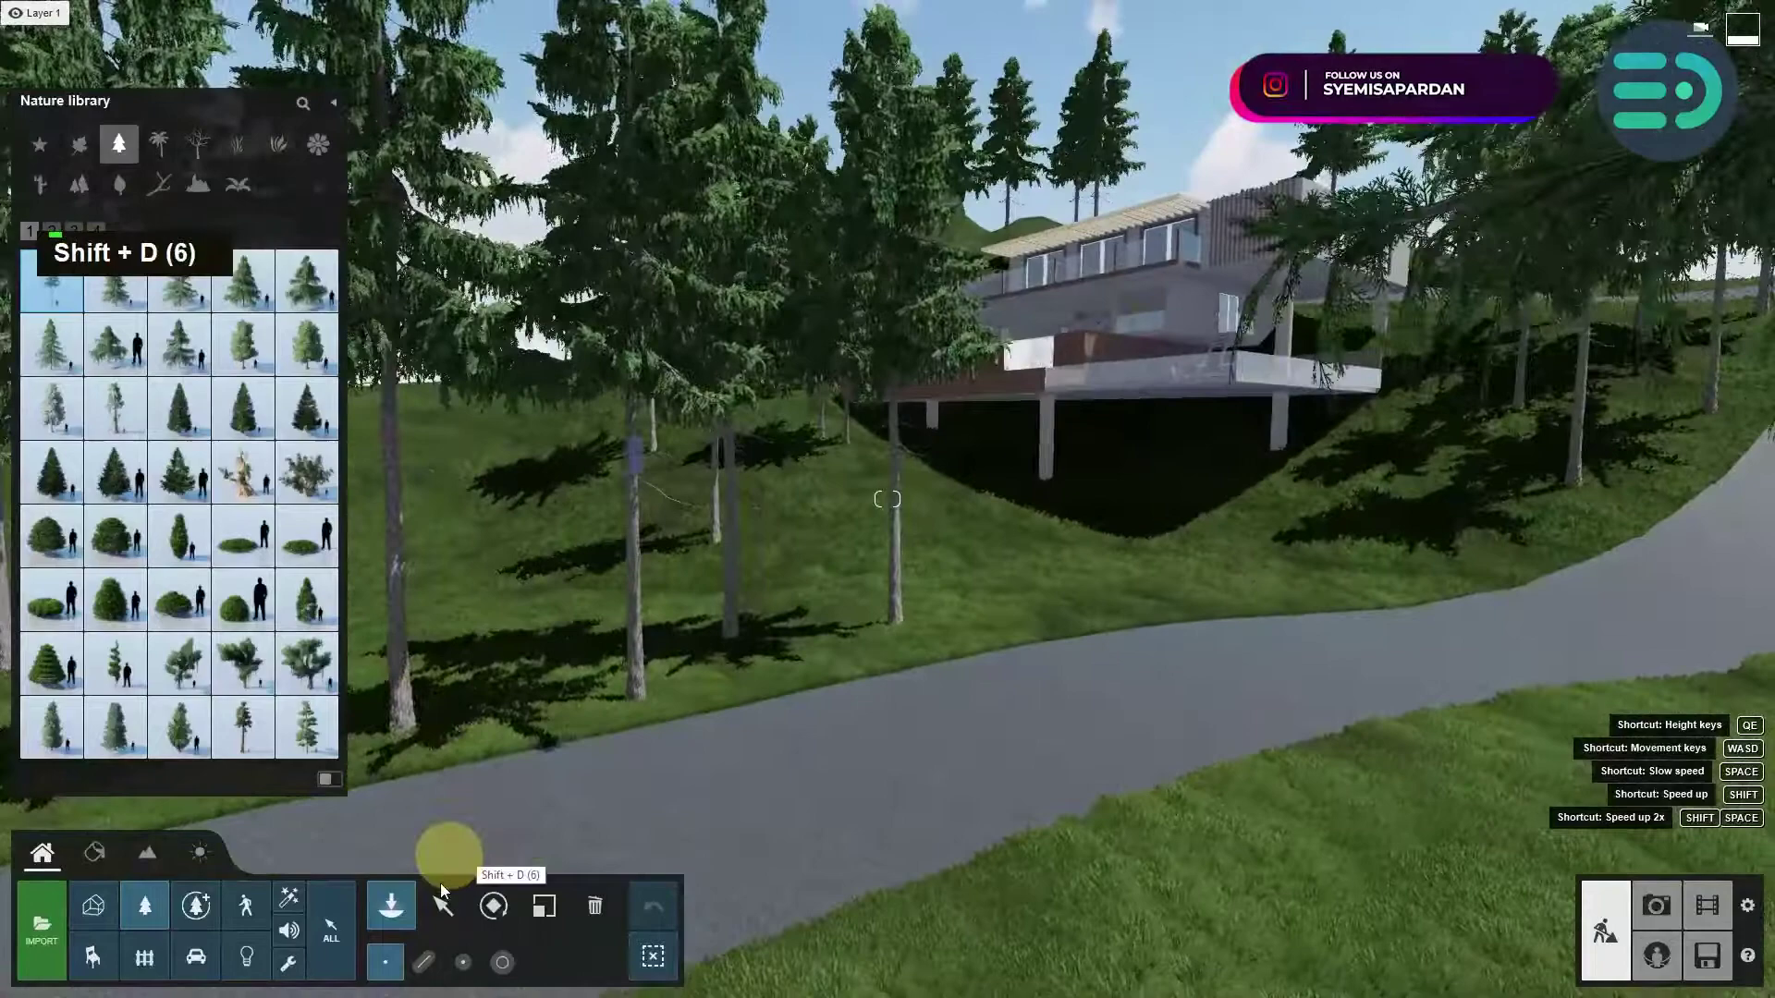
{"action": "left_click", "coordinate": [442, 904]}
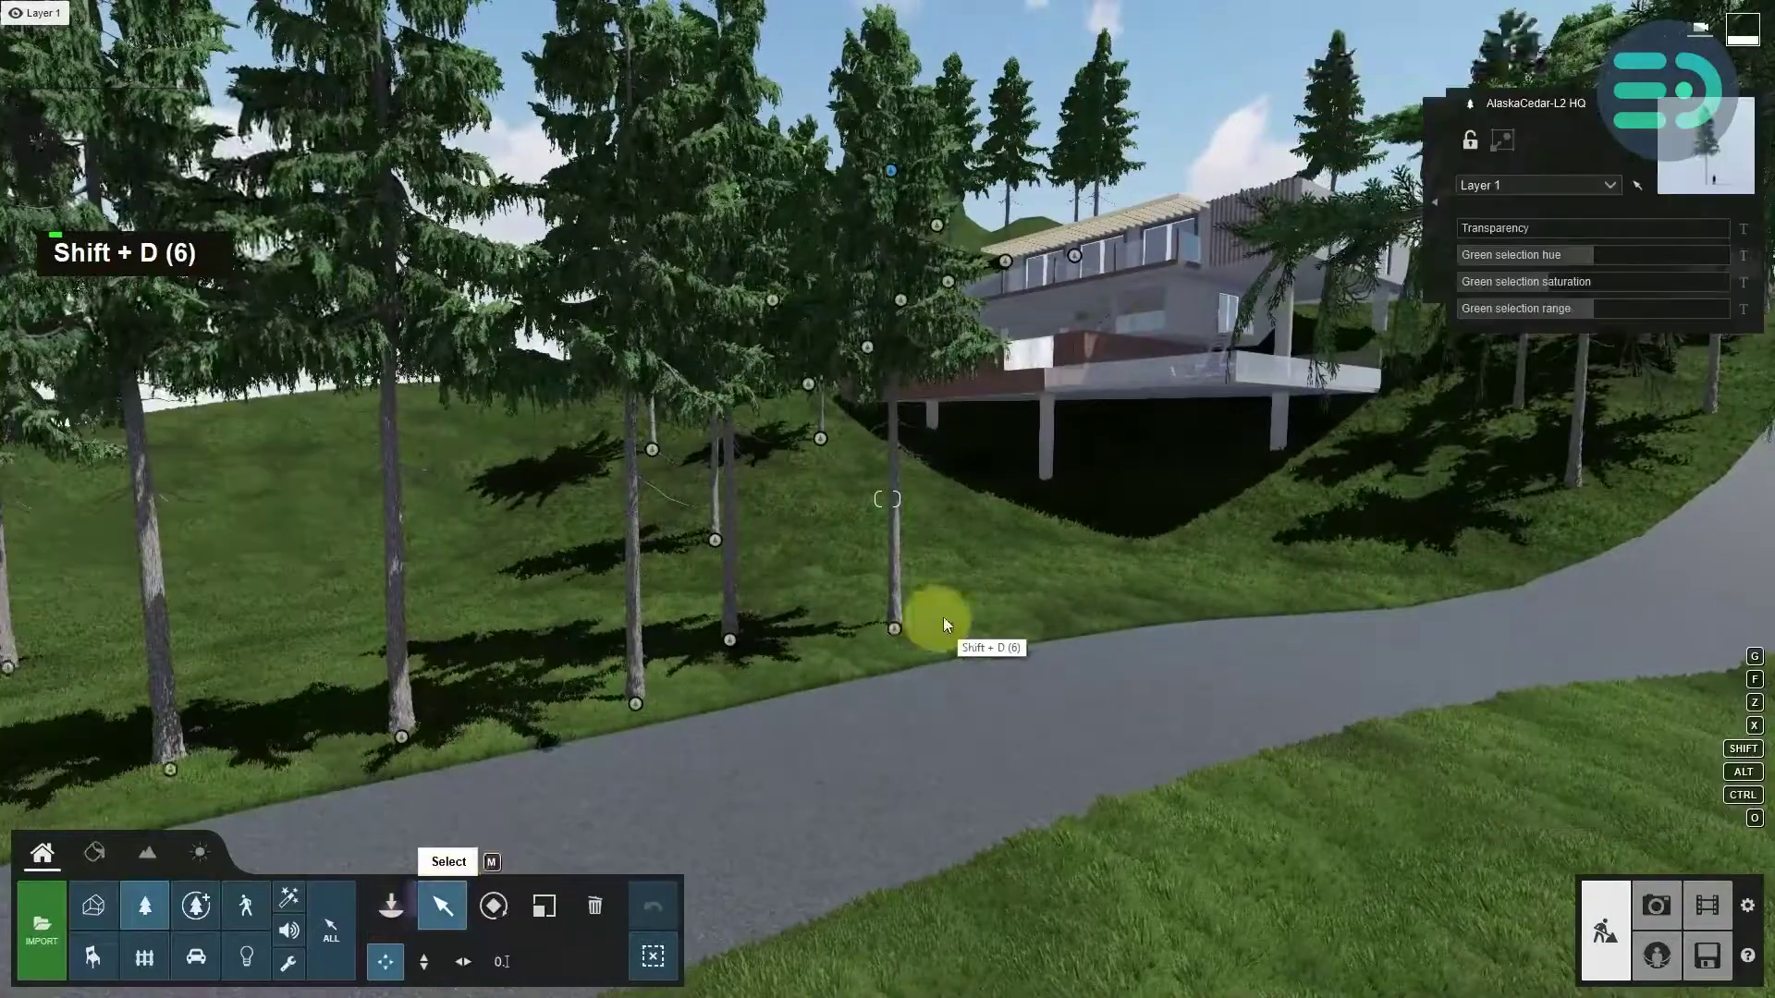
{"action": "left_click", "coordinate": [887, 625]}
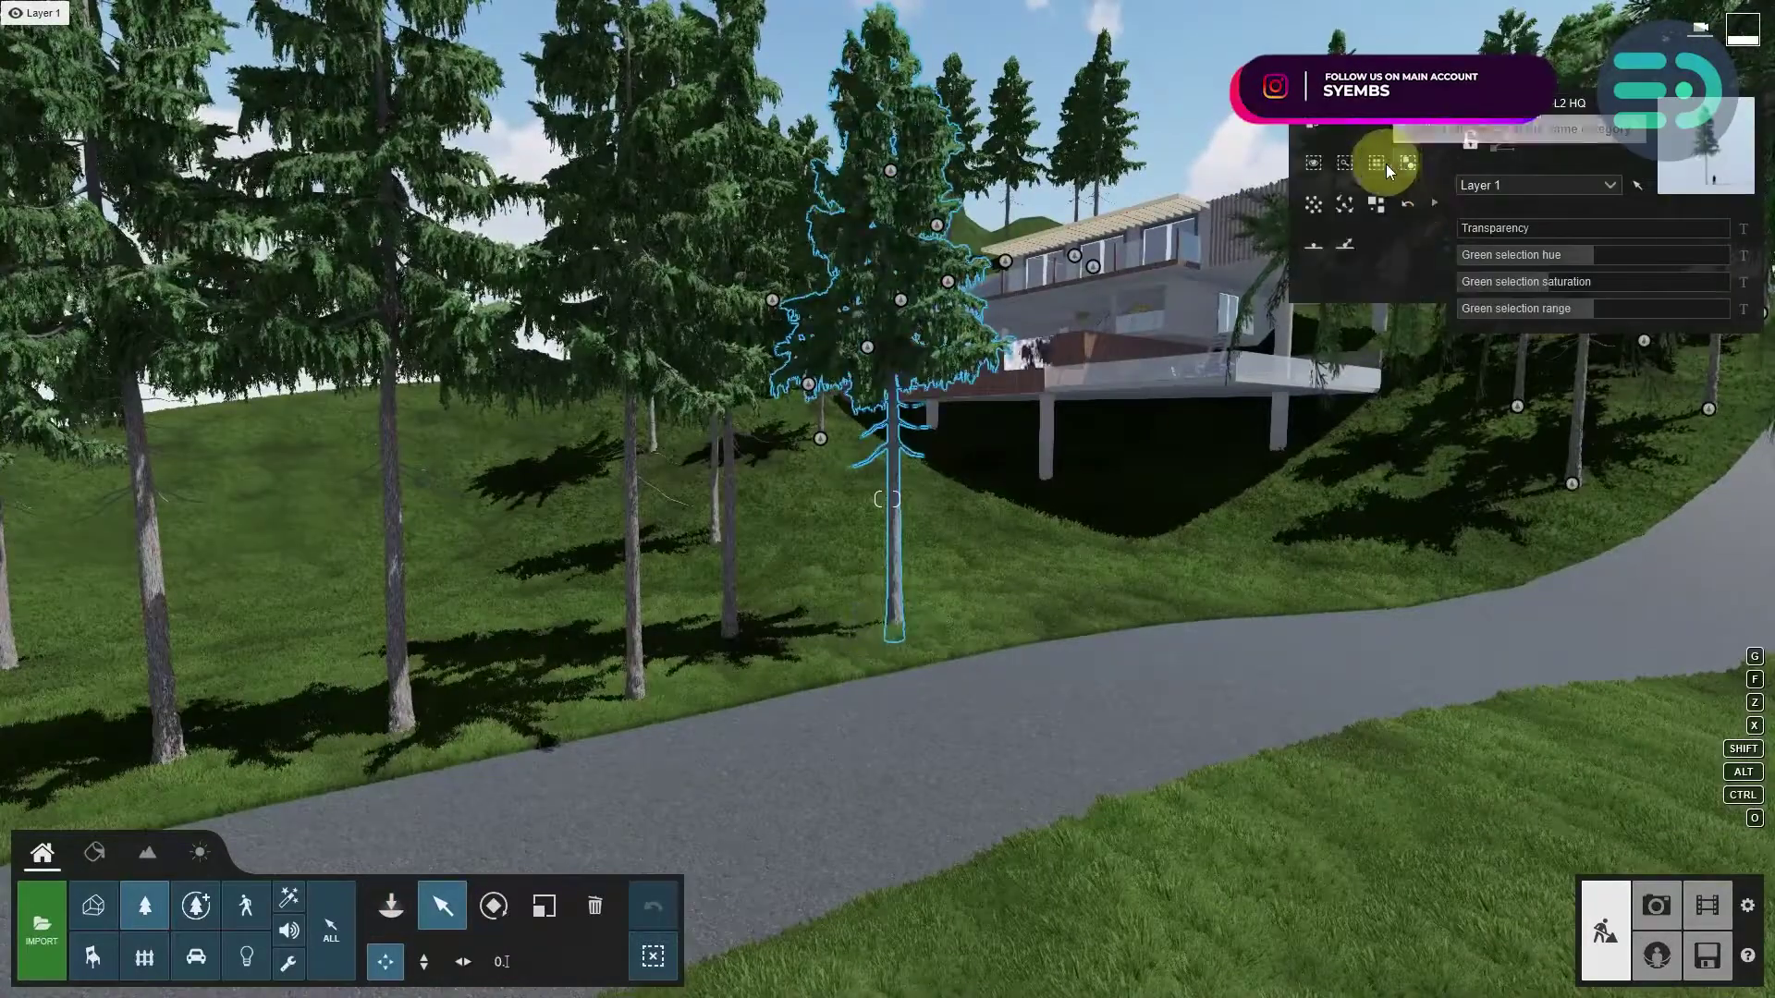
{"action": "left_click", "coordinate": [1377, 165]}
{"action": "left_click", "coordinate": [1346, 207]}
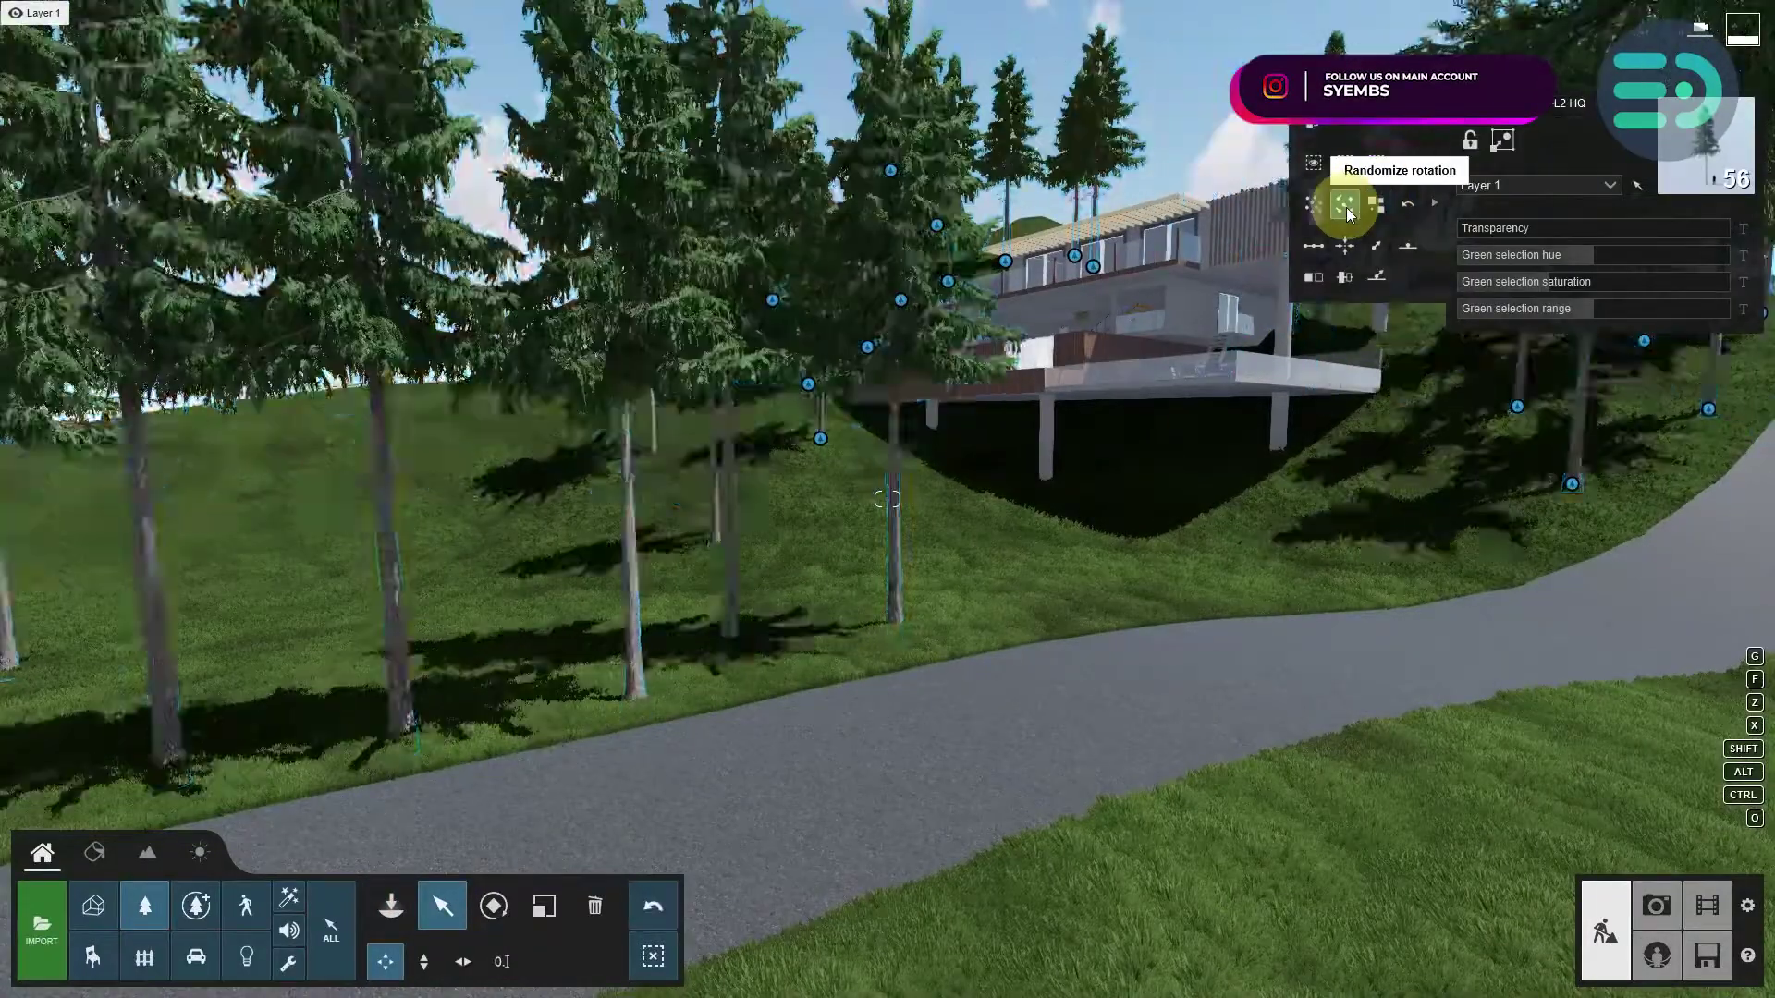
- Try randomizing the positions of the selected conifers and undo the move
{"action": "left_click", "coordinate": [1316, 212]}
{"action": "left_click", "coordinate": [1316, 213]}
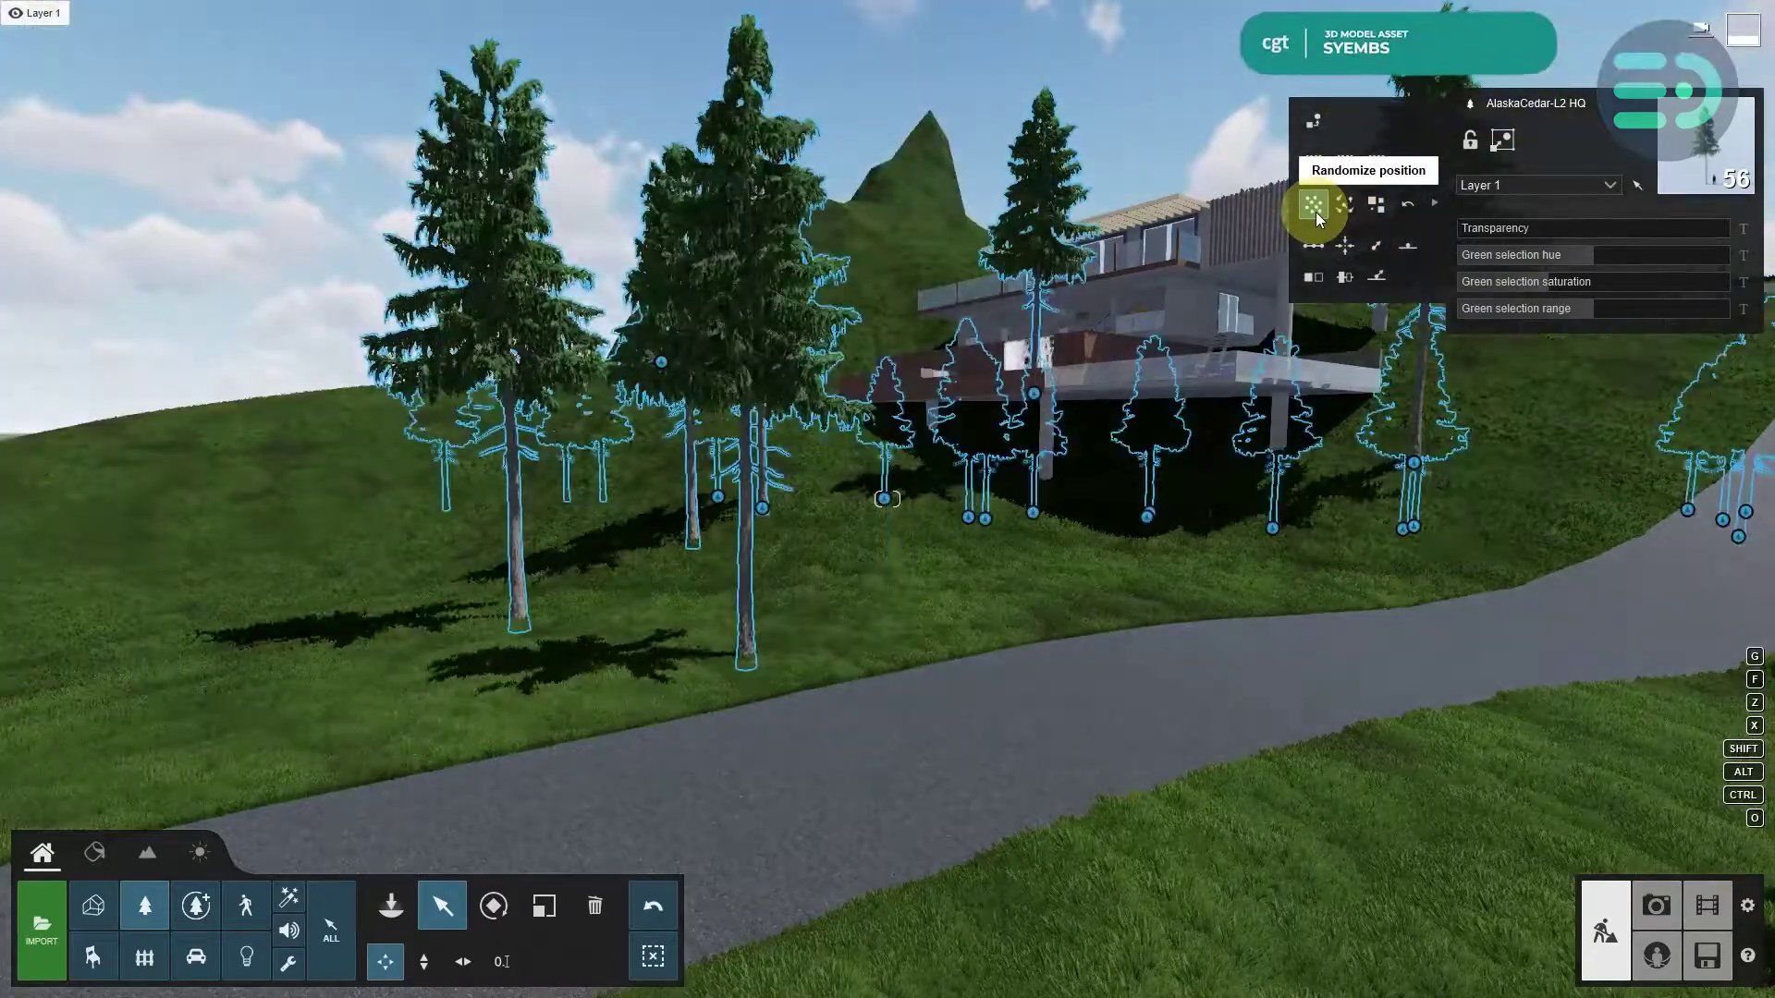
{"action": "left_click", "coordinate": [1317, 213]}
{"action": "left_click", "coordinate": [1314, 205]}
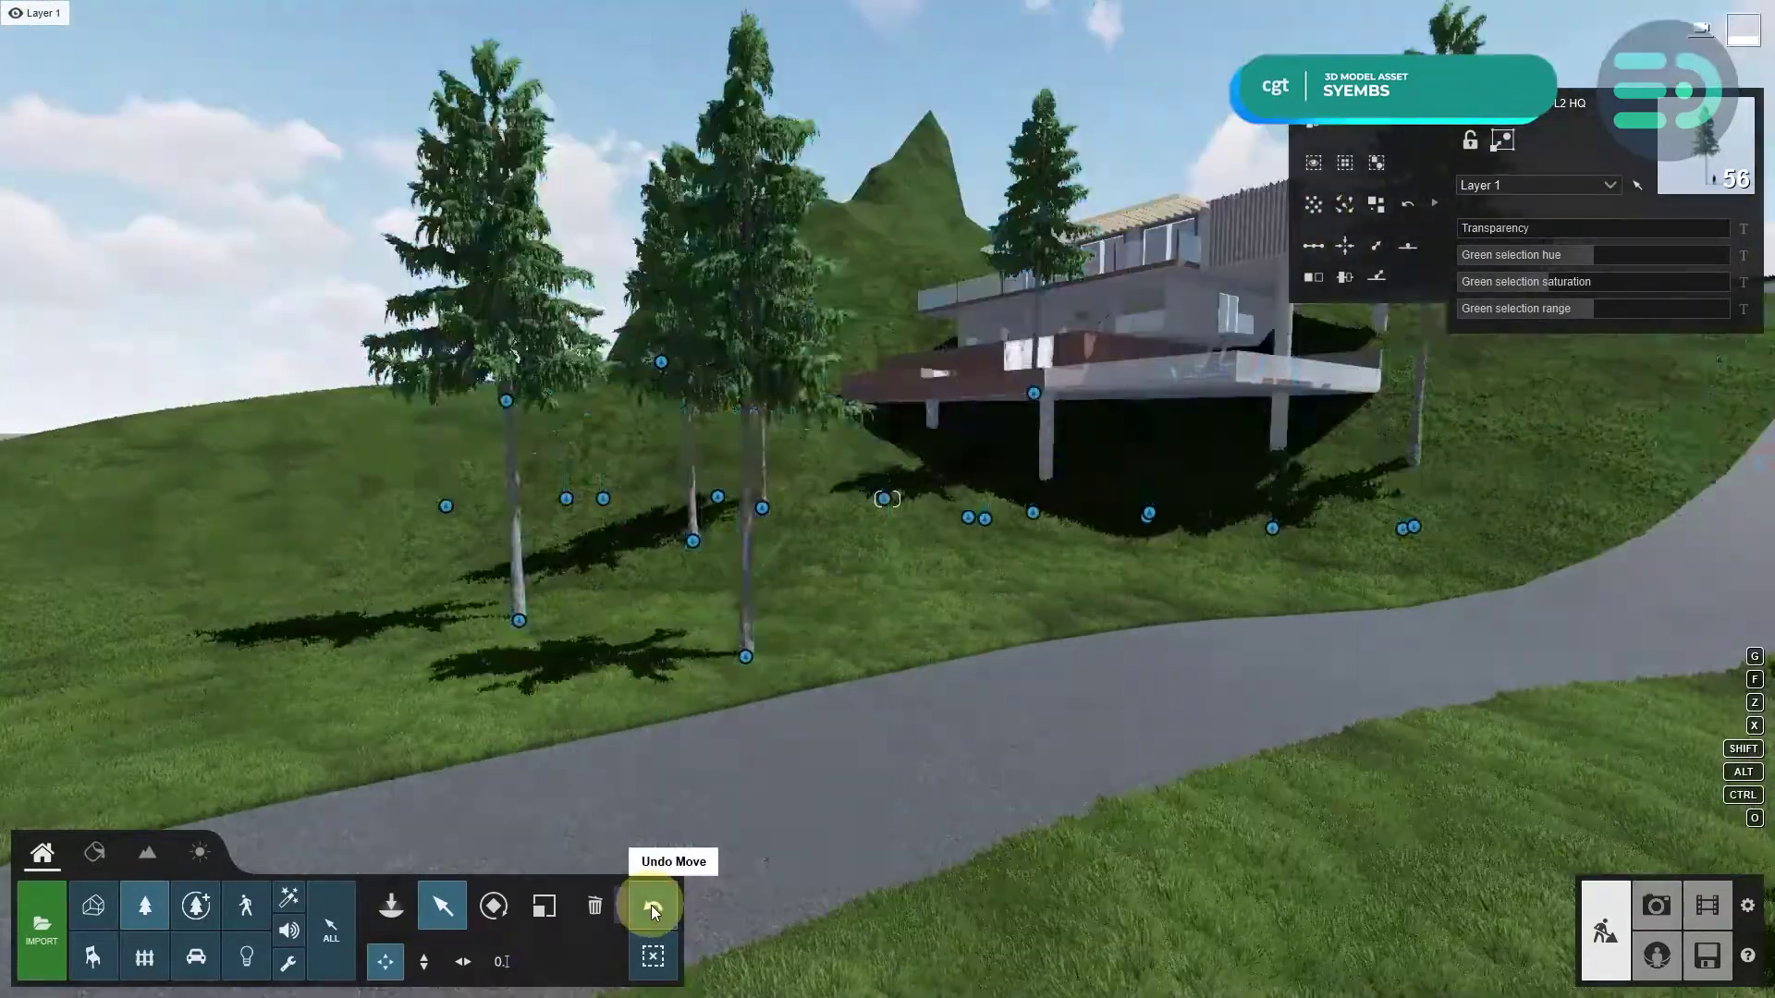
{"action": "left_click", "coordinate": [651, 905]}
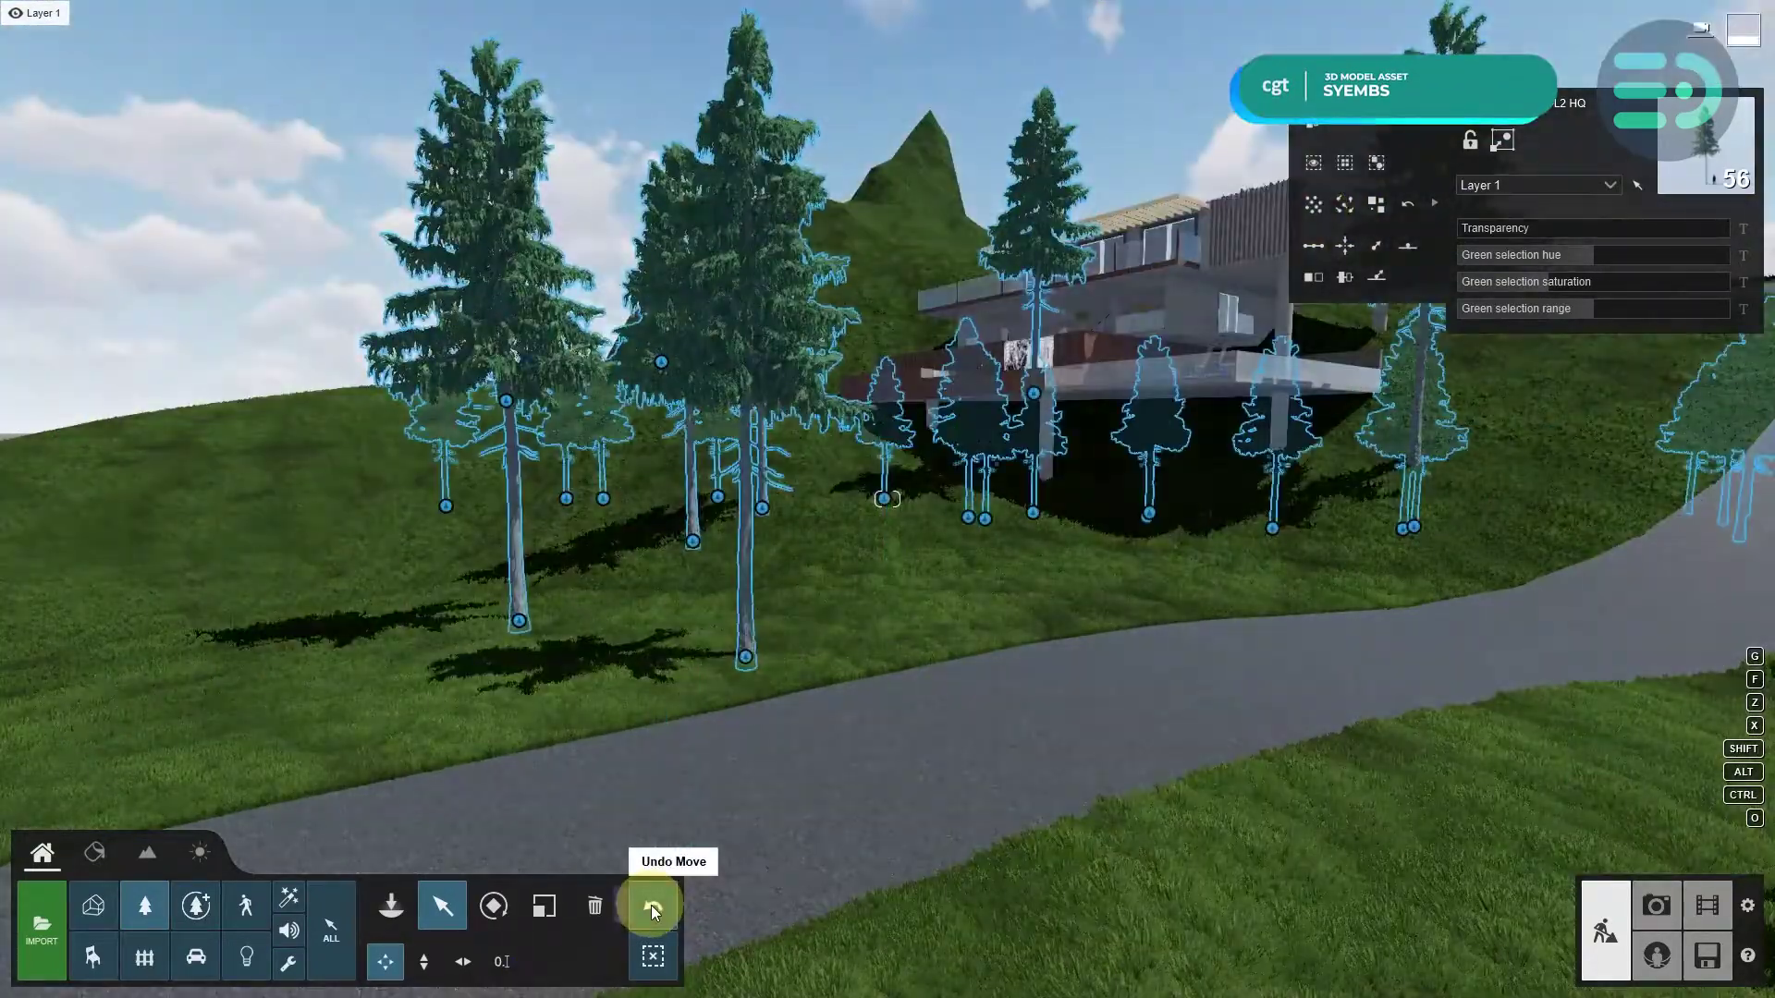
{"action": "left_click", "coordinate": [651, 906]}
- Place AlaskaCedar-L HQ conifers on the mountain slope and behind the villa's roof
{"action": "double_click", "coordinate": [145, 904]}
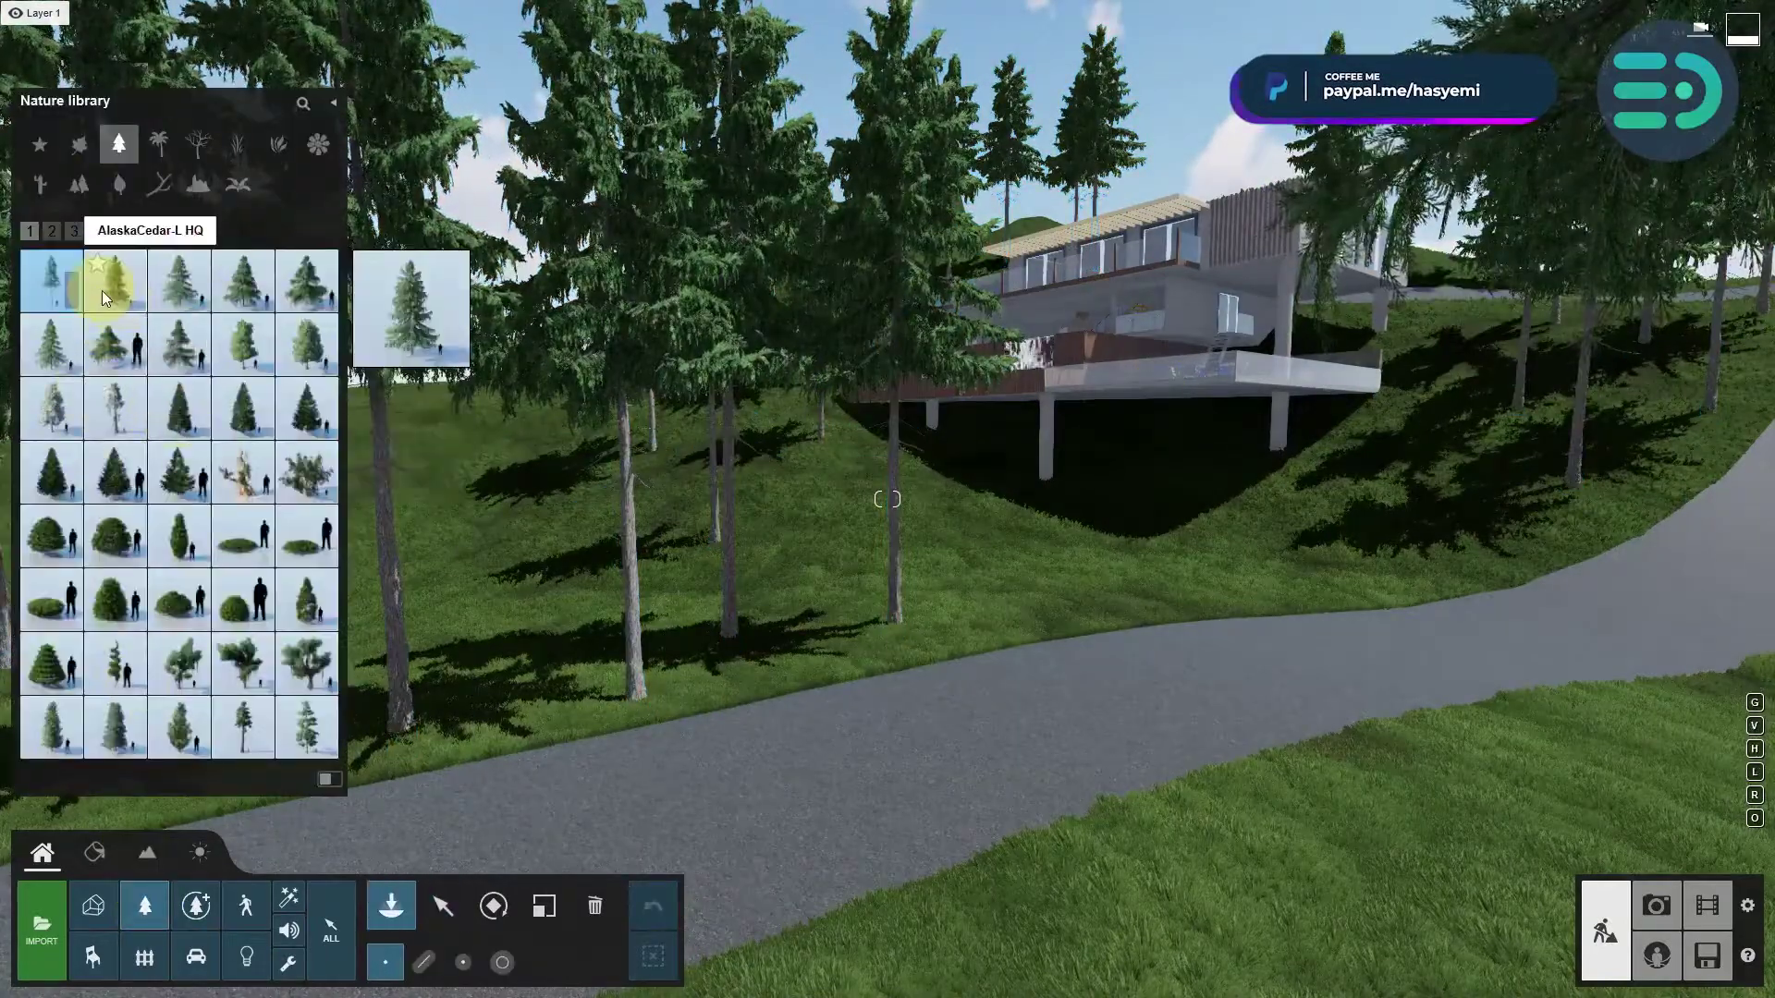
{"action": "left_click", "coordinate": [179, 281]}
{"action": "left_click", "coordinate": [1307, 560]}
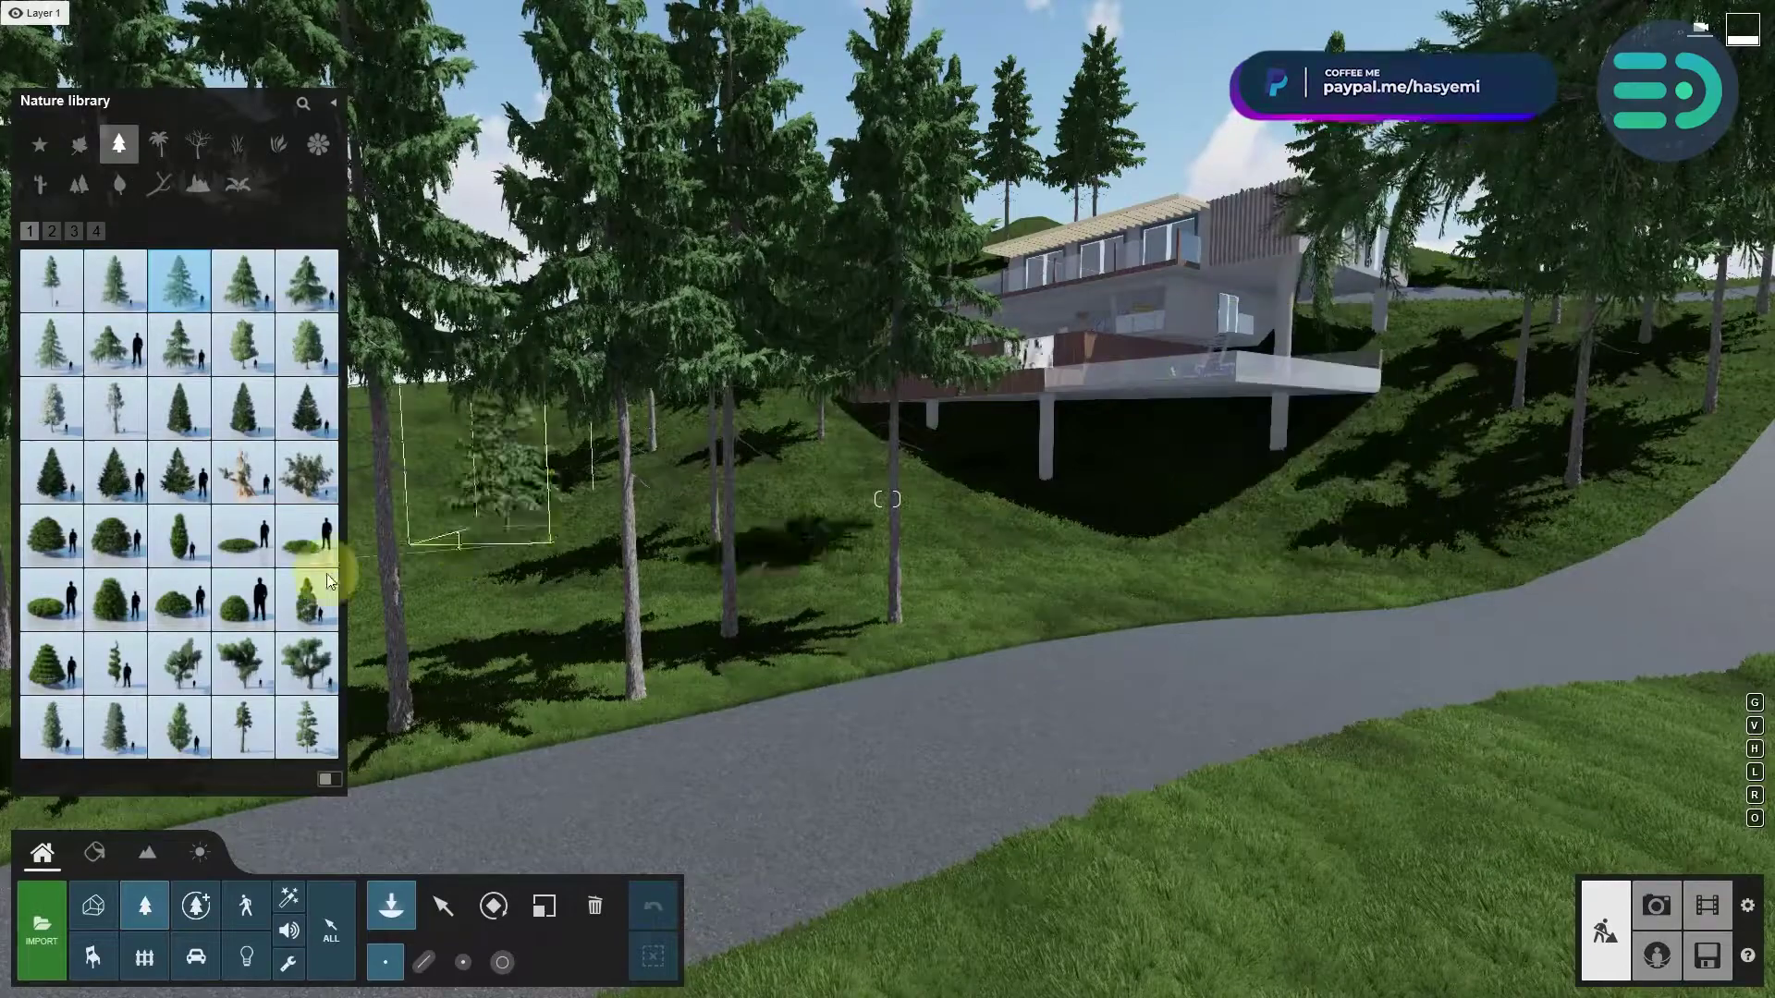
{"action": "left_click", "coordinate": [125, 305]}
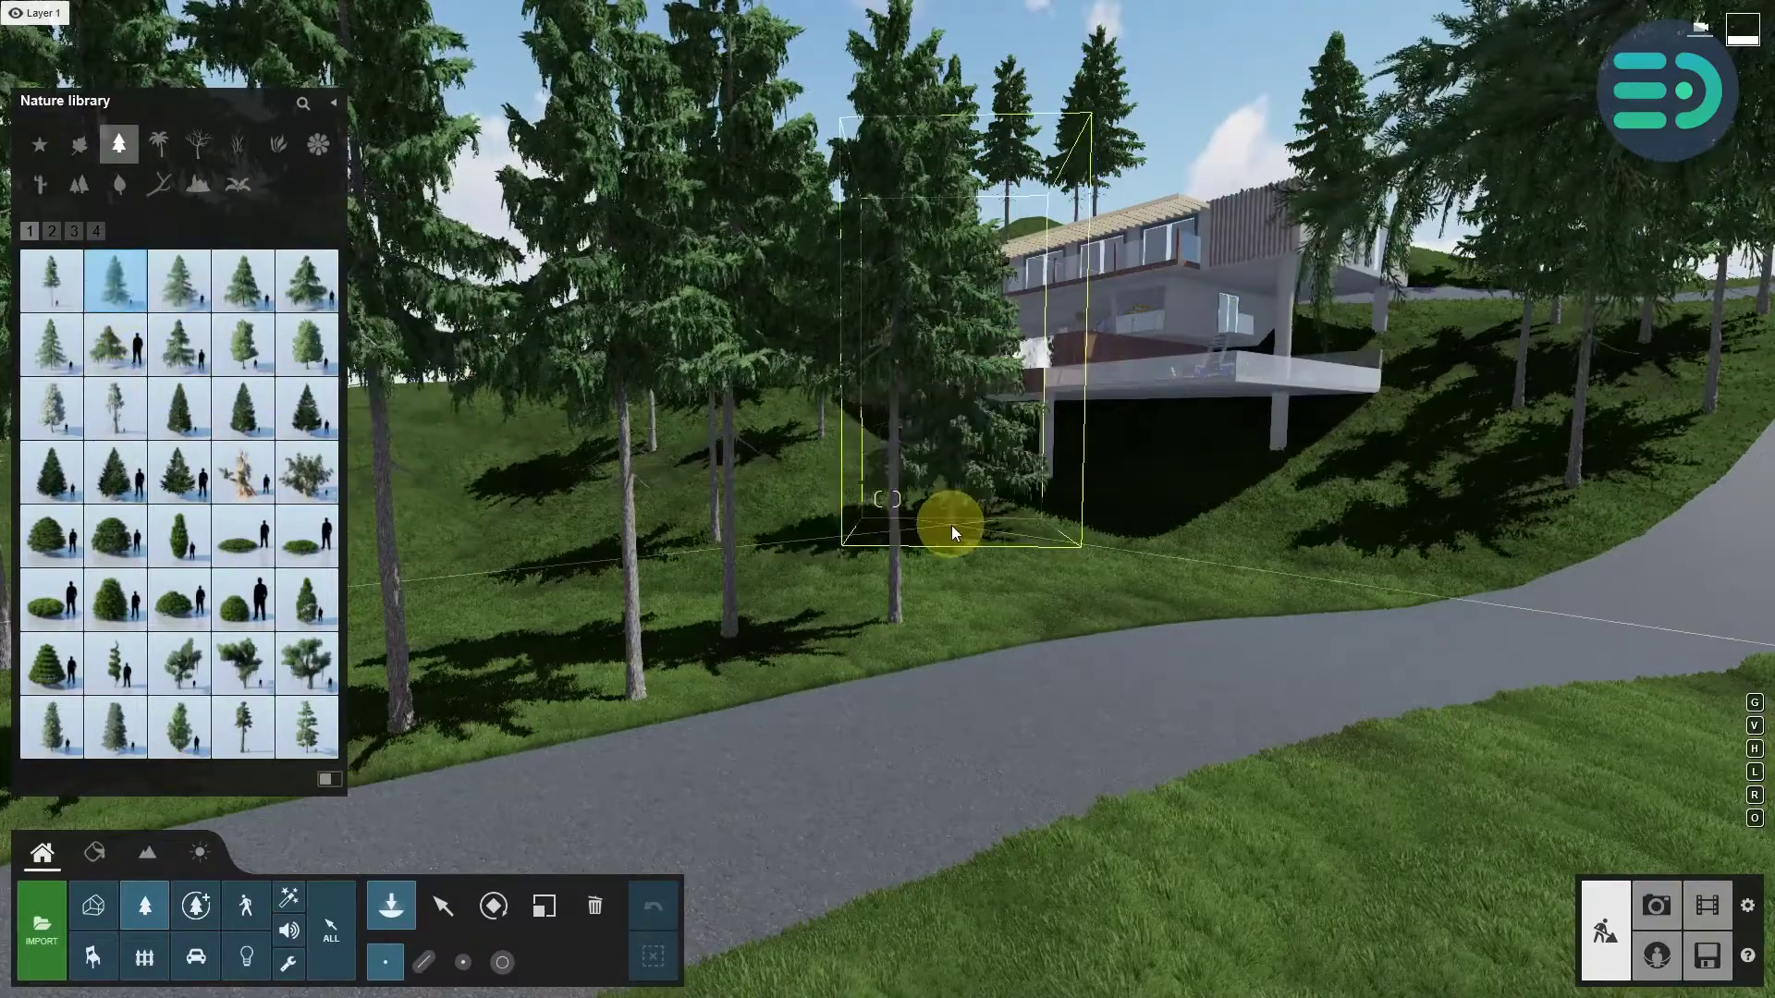
{"action": "right_click_drag", "start_coordinate": [951, 519], "coordinate": [1177, 514]}
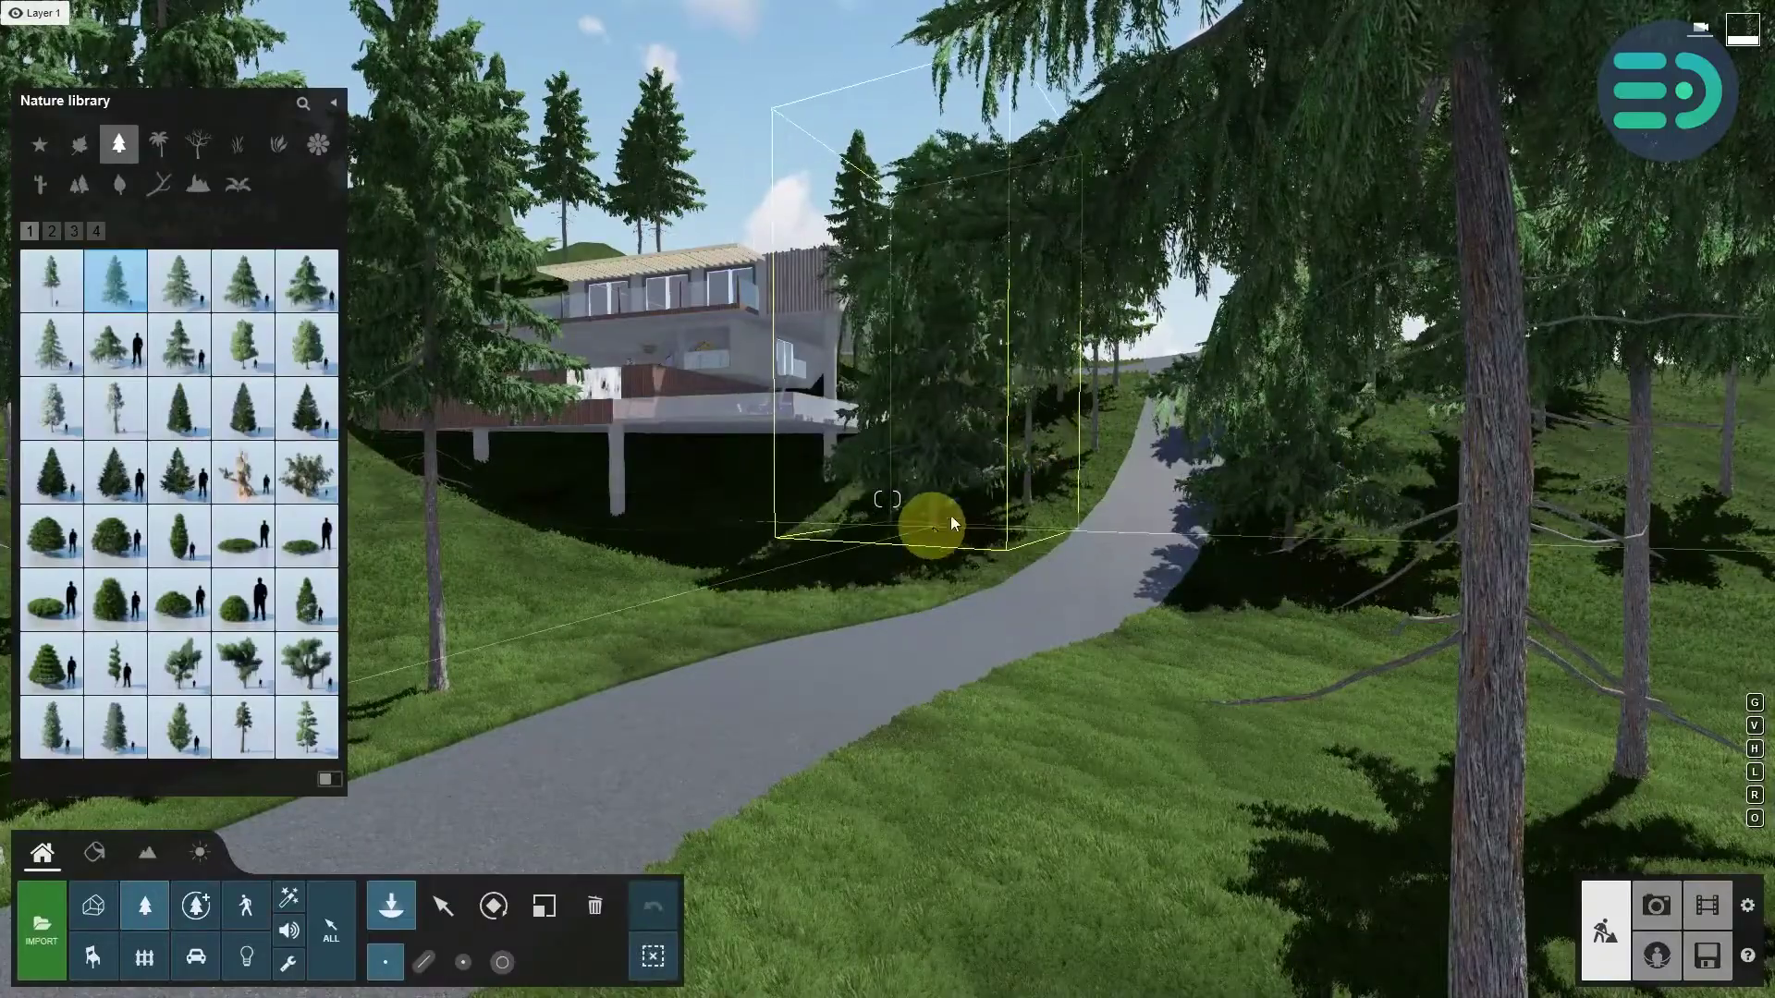
{"action": "mouse_move", "coordinate": [1075, 382]}
{"action": "right_mouse_down"}
{"action": "mouse_move", "coordinate": [1102, 400]}
{"action": "mouse_move", "coordinate": [1079, 374]}
{"action": "right_mouse_up"}
{"action": "key", "text": "shift+a"}
{"action": "key", "text": "shift+space+a"}
{"action": "key", "text": "shift+a"}
{"action": "key", "text": "d"}
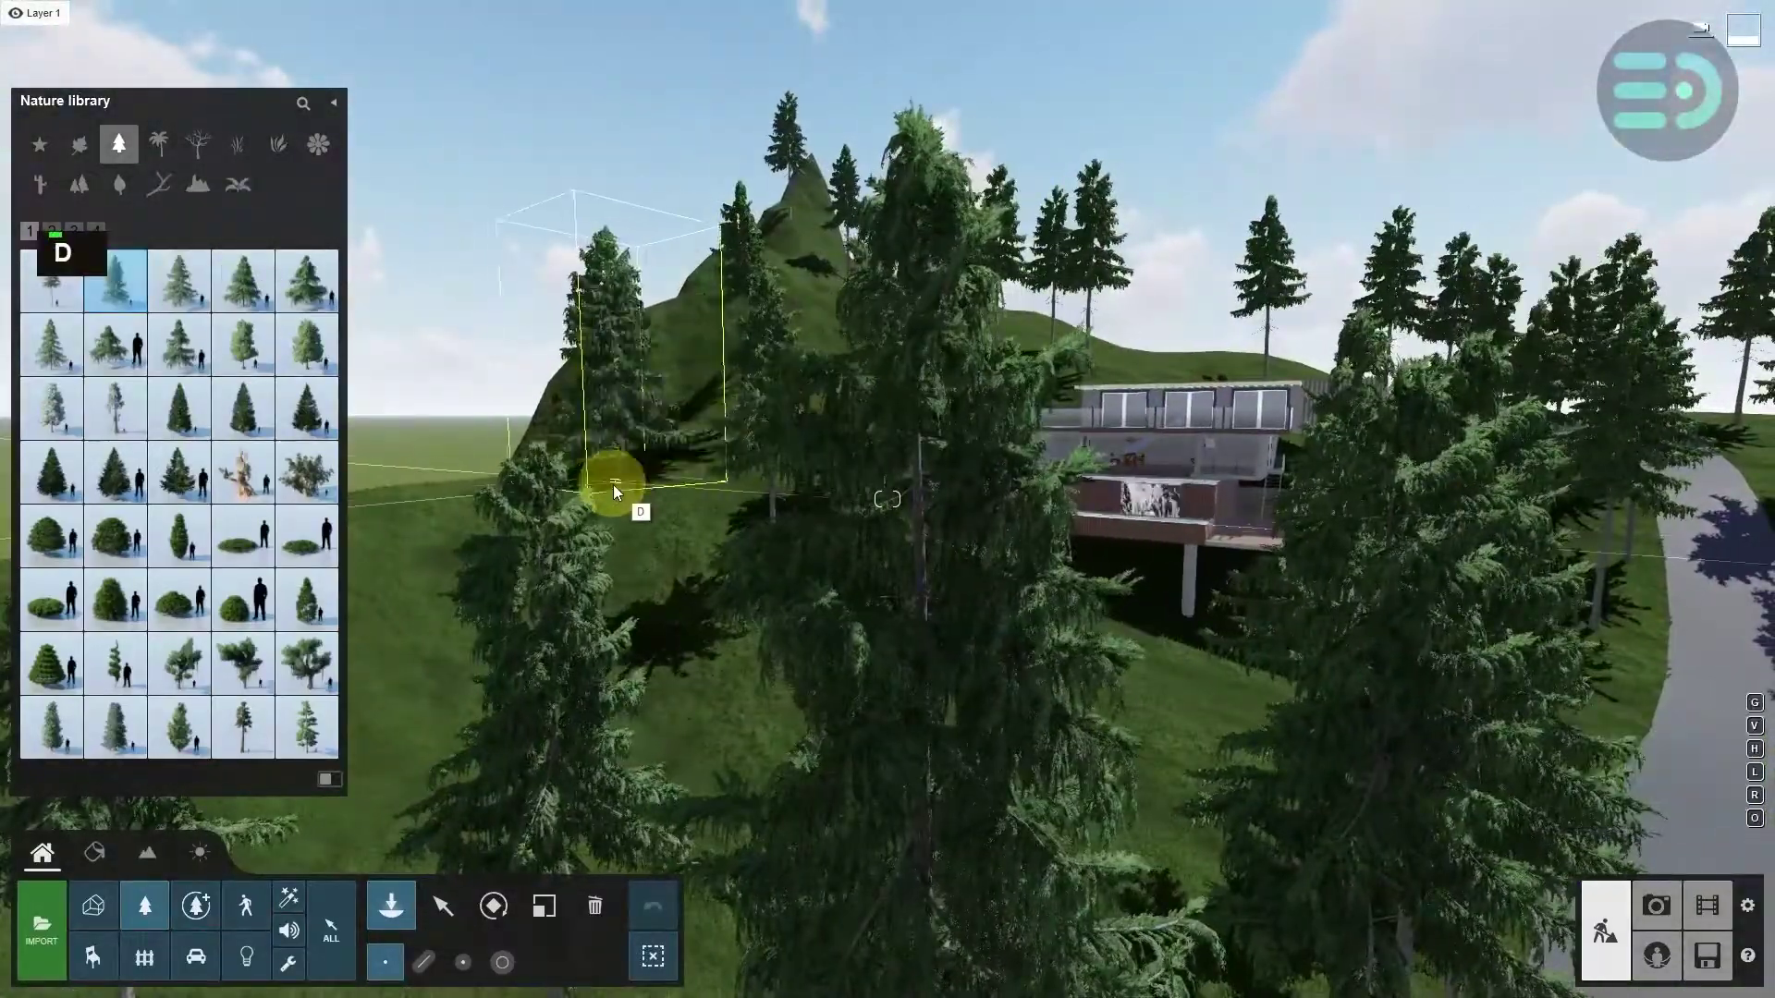
{"action": "left_click", "coordinate": [612, 481]}
{"action": "left_click", "coordinate": [682, 385]}
{"action": "left_click", "coordinate": [811, 325]}
{"action": "left_click", "coordinate": [1265, 386]}
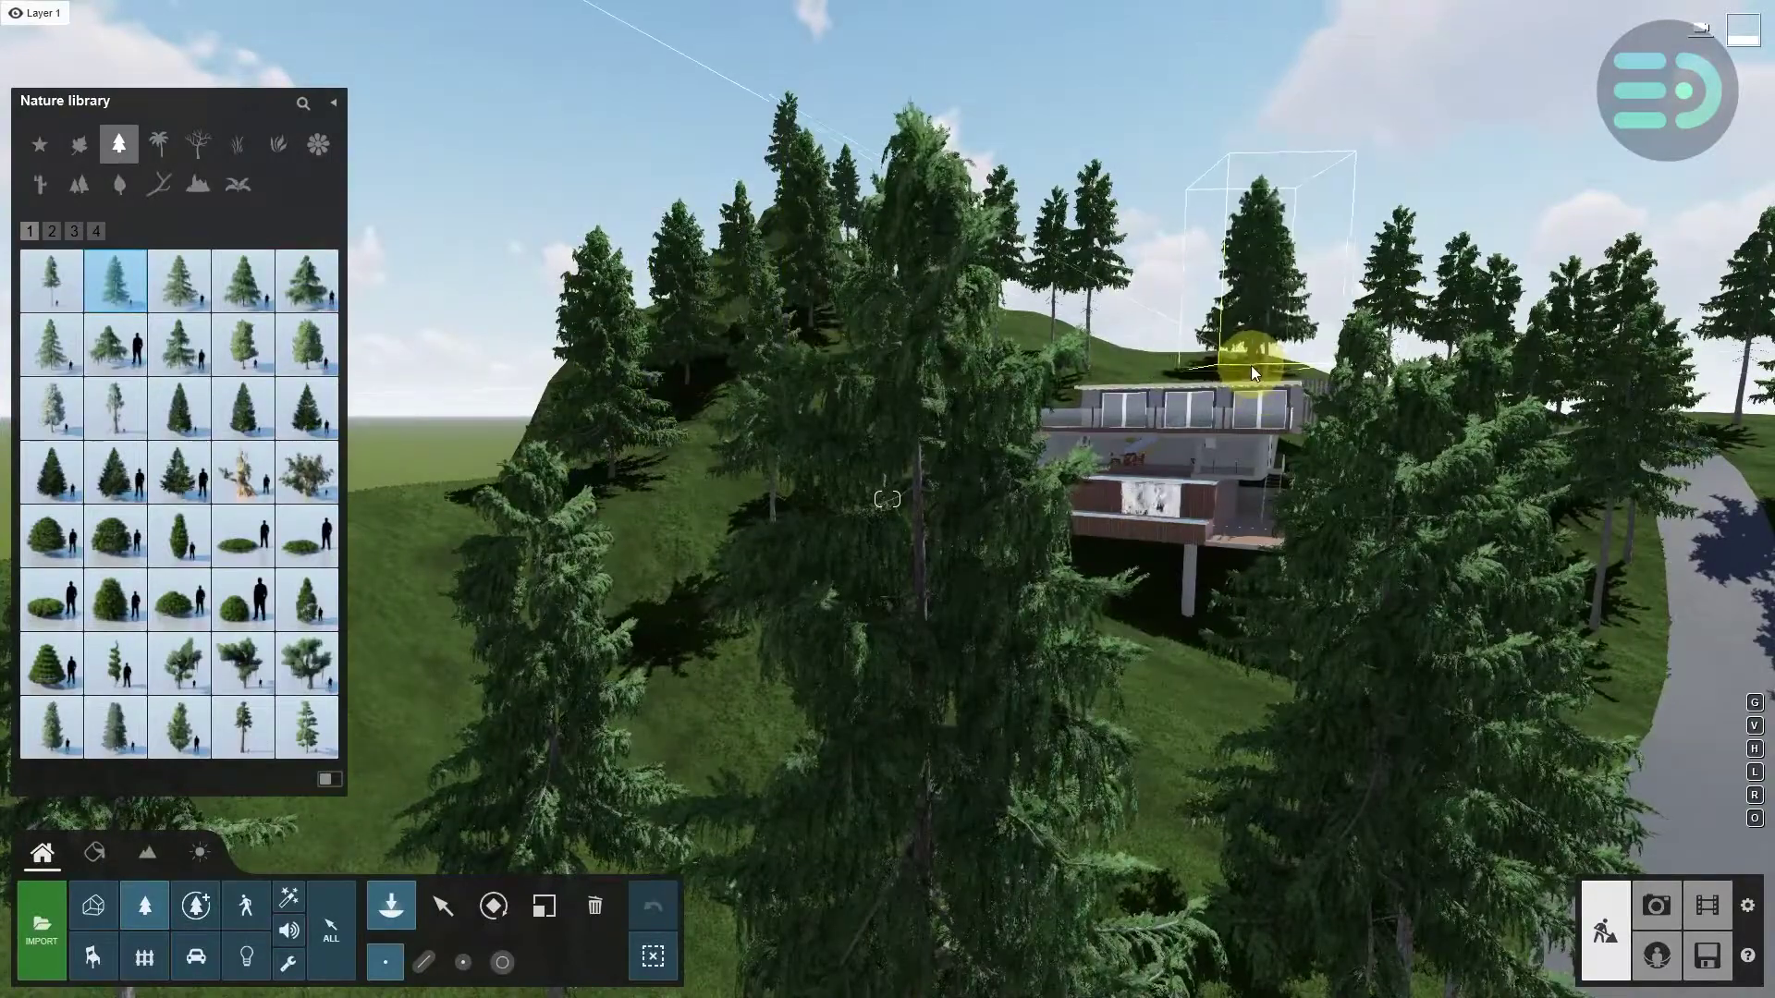
- Add AlaskaCedar-L HQ conifers behind the villa, between its deck and the road, and on the slope below the mountain
{"action": "key", "text": "s"}
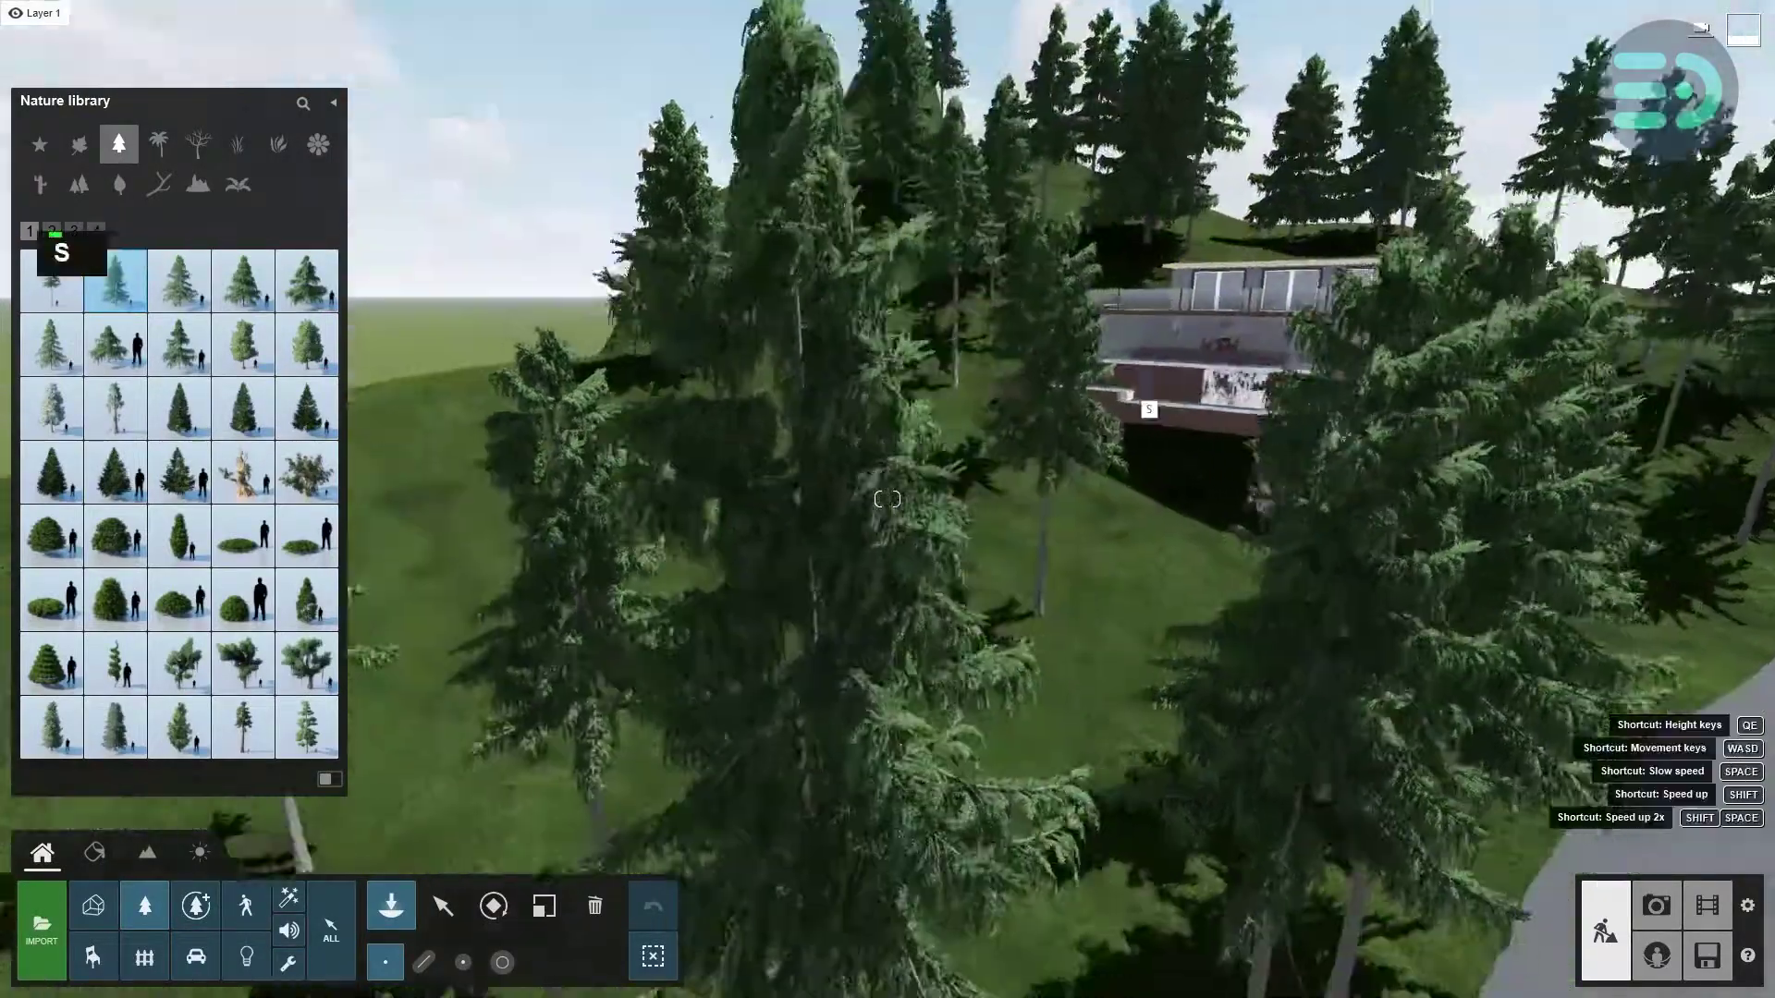
{"action": "key", "text": "space"}
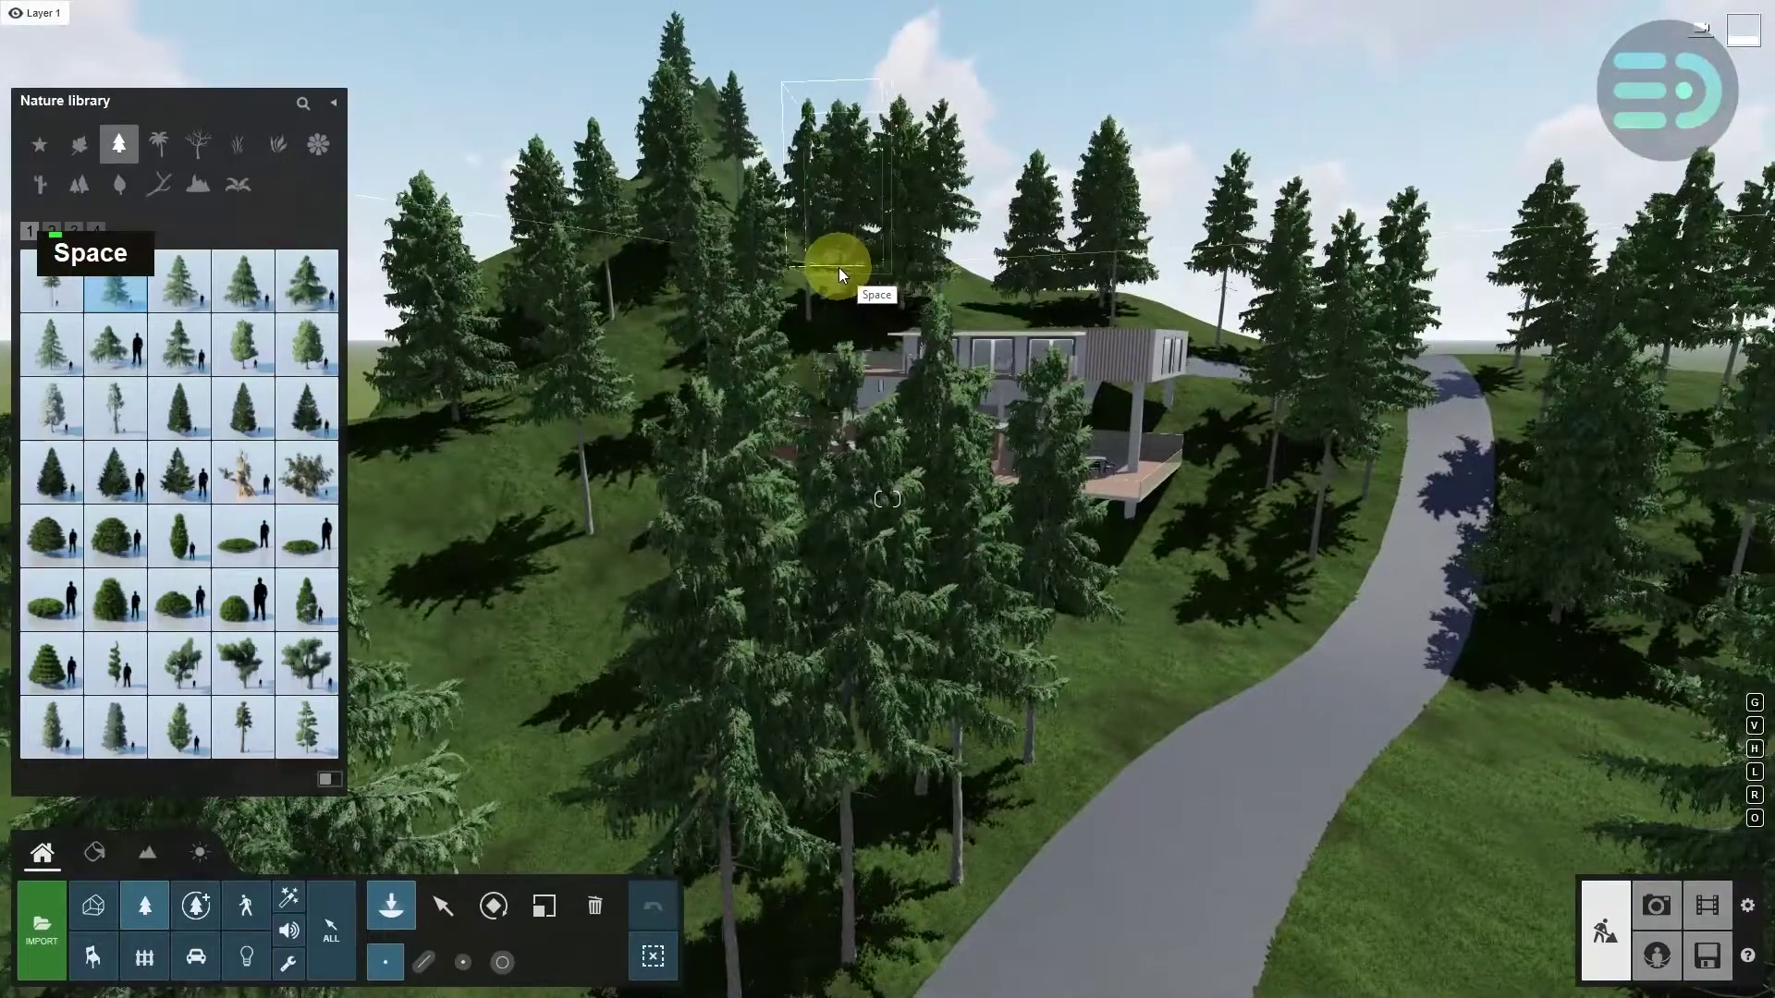
{"action": "left_click", "coordinate": [1154, 318]}
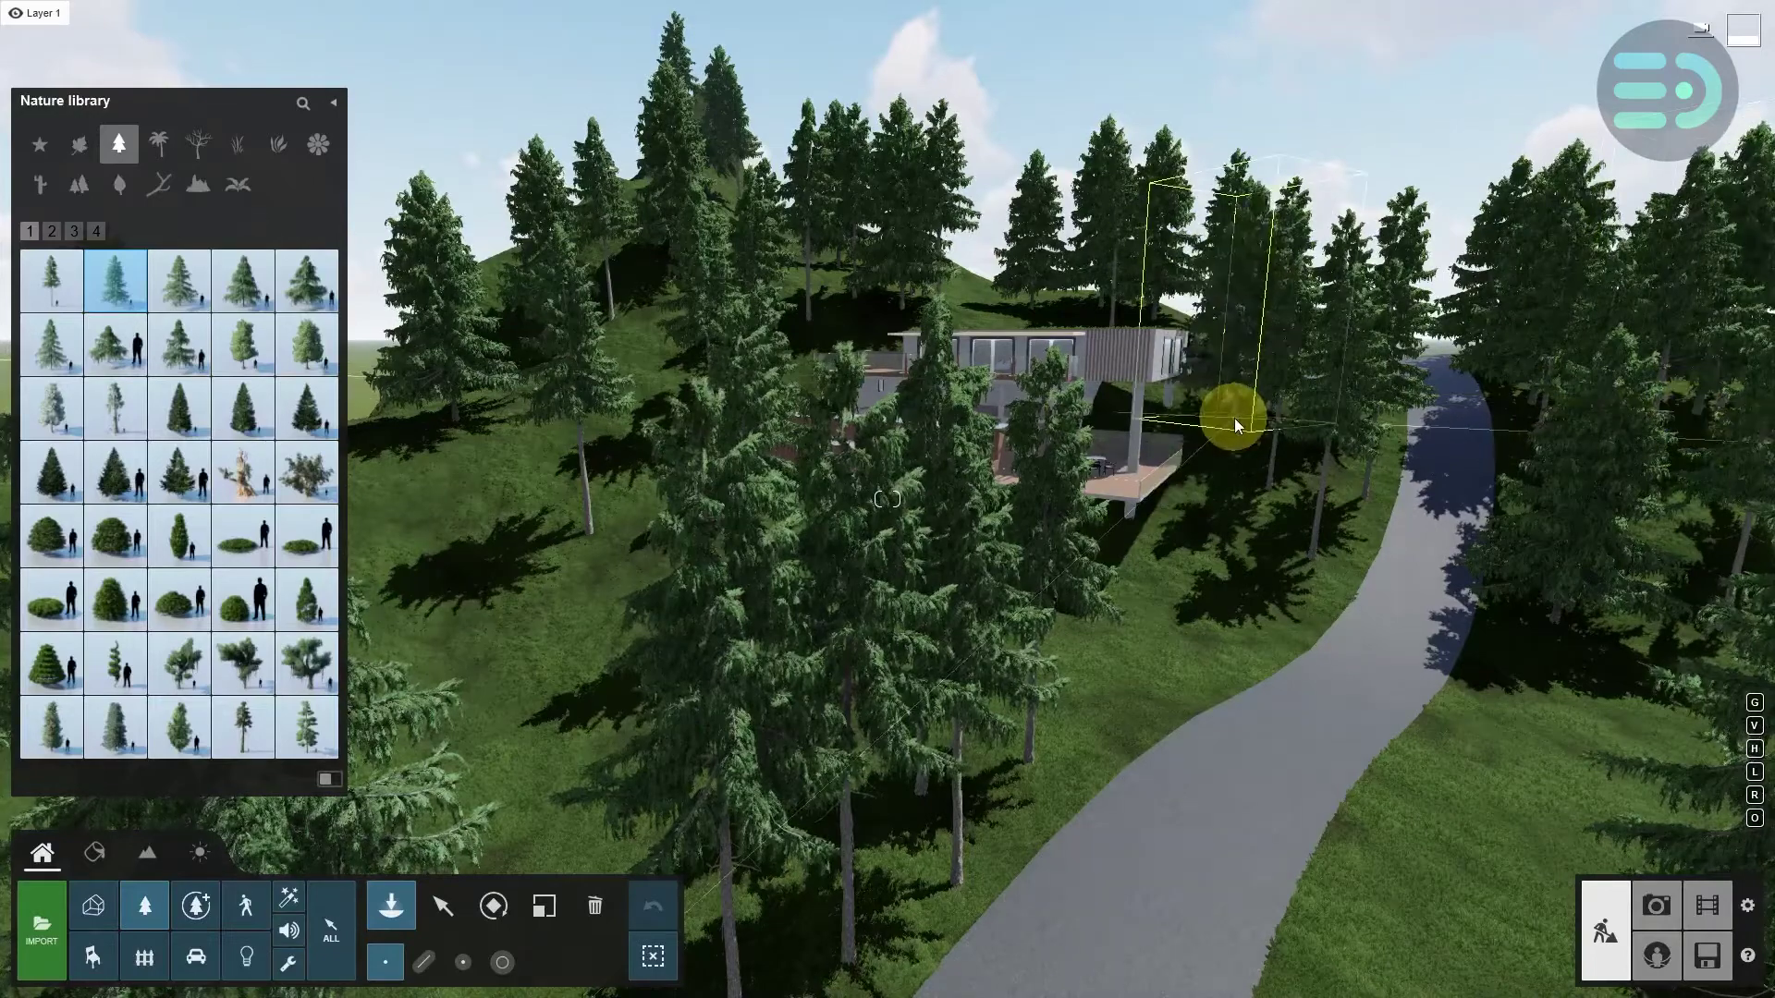
{"action": "left_click", "coordinate": [1273, 551]}
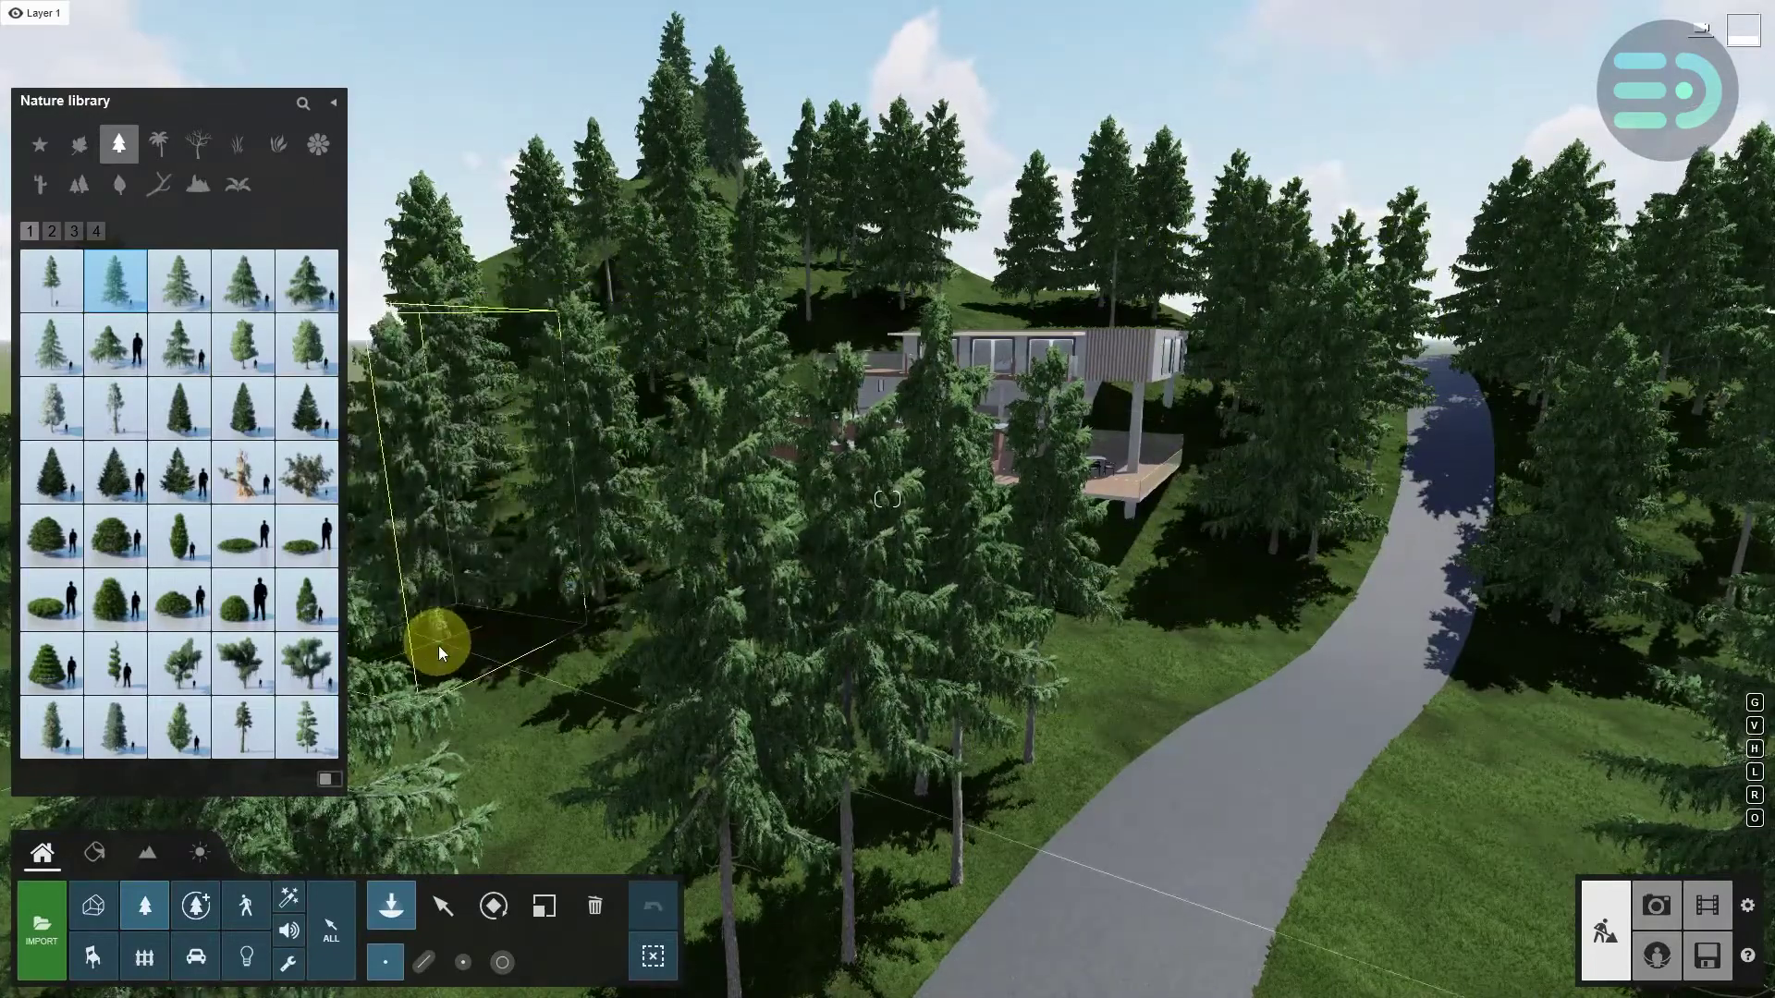
{"action": "left_click", "coordinate": [438, 646]}
- Fill the hillside across the road from the villa with AlaskaCedar-L HQ conifers, up towards the distant hill
{"action": "right_click_drag", "start_coordinate": [1692, 806], "coordinate": [1516, 758]}
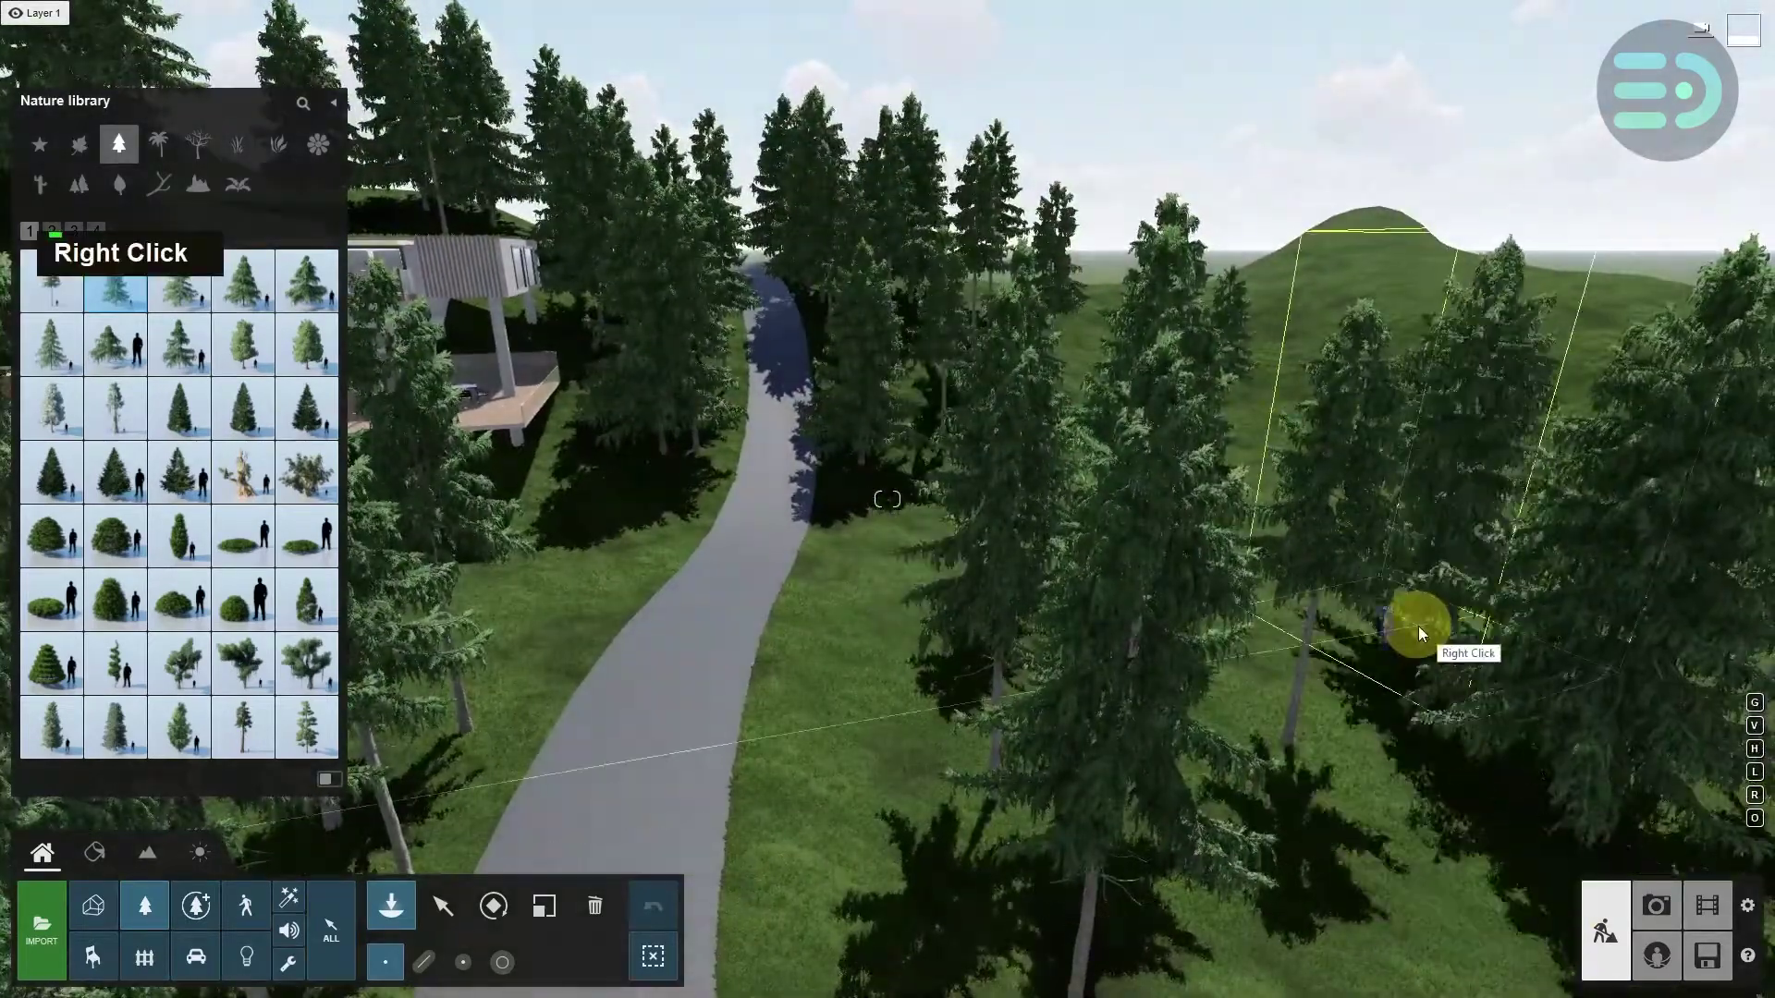
{"action": "left_click", "coordinate": [1249, 598]}
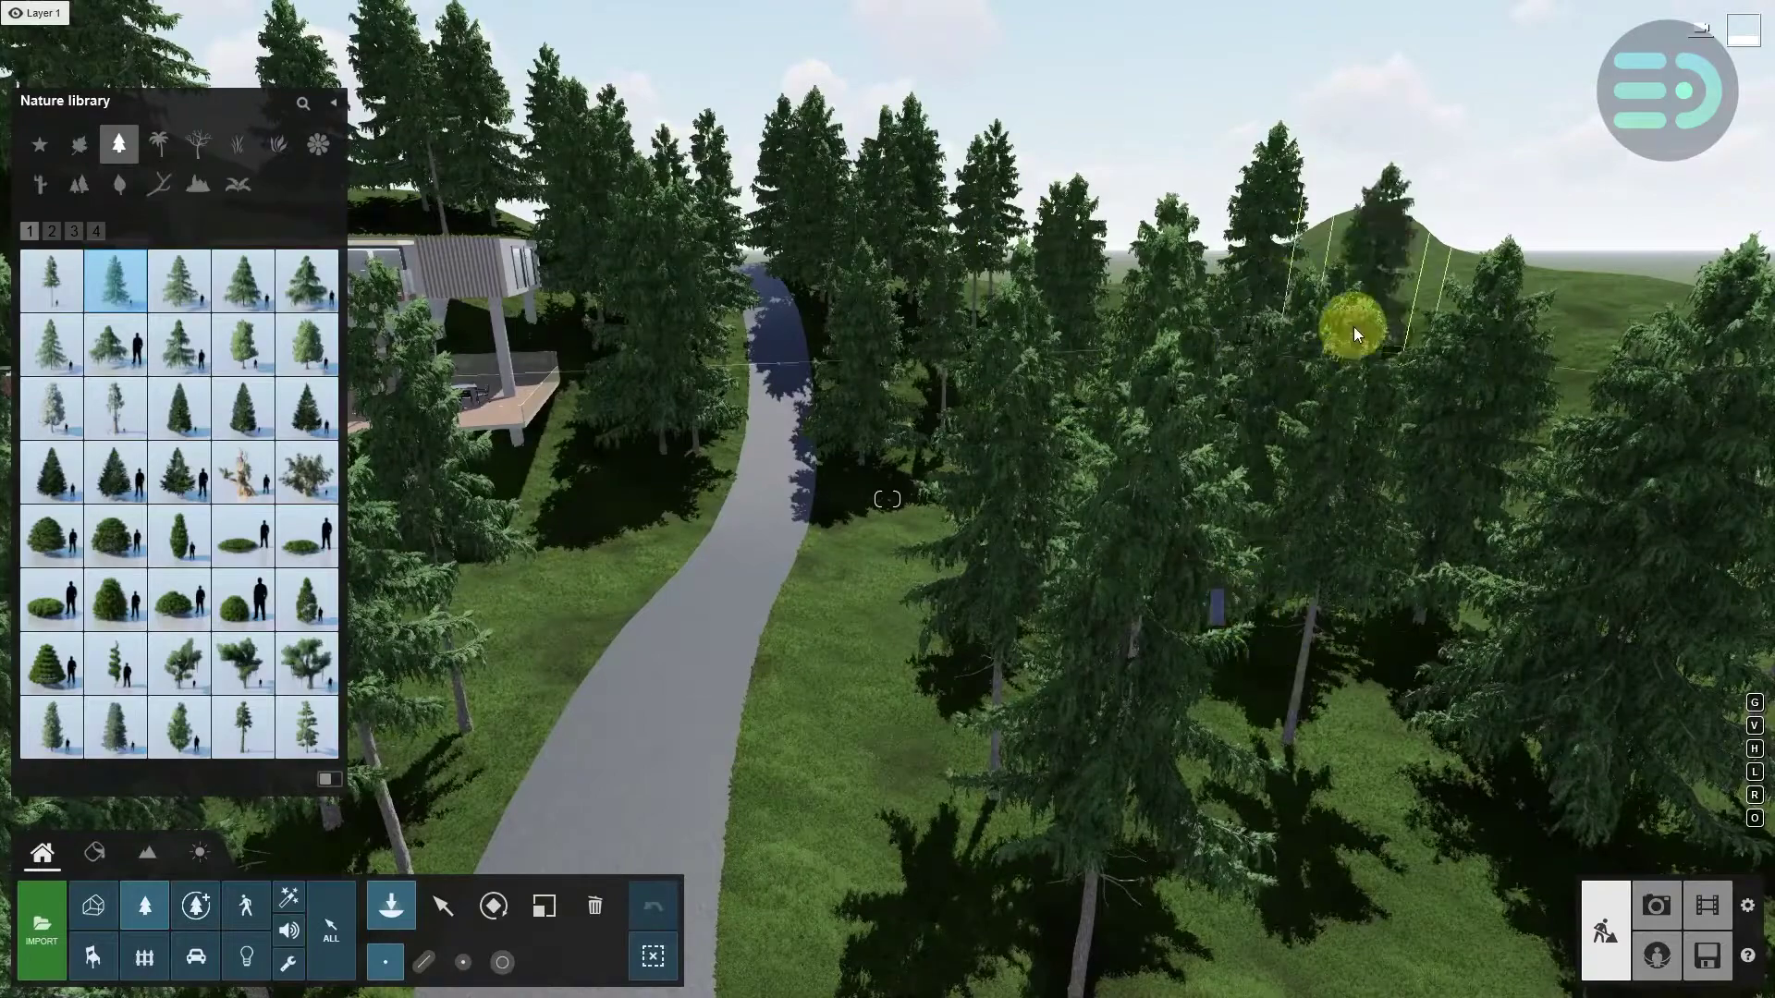
{"action": "left_click", "coordinate": [1353, 325]}
{"action": "left_click", "coordinate": [1349, 247]}
{"action": "left_click", "coordinate": [1558, 403]}
{"action": "left_click", "coordinate": [1446, 286]}
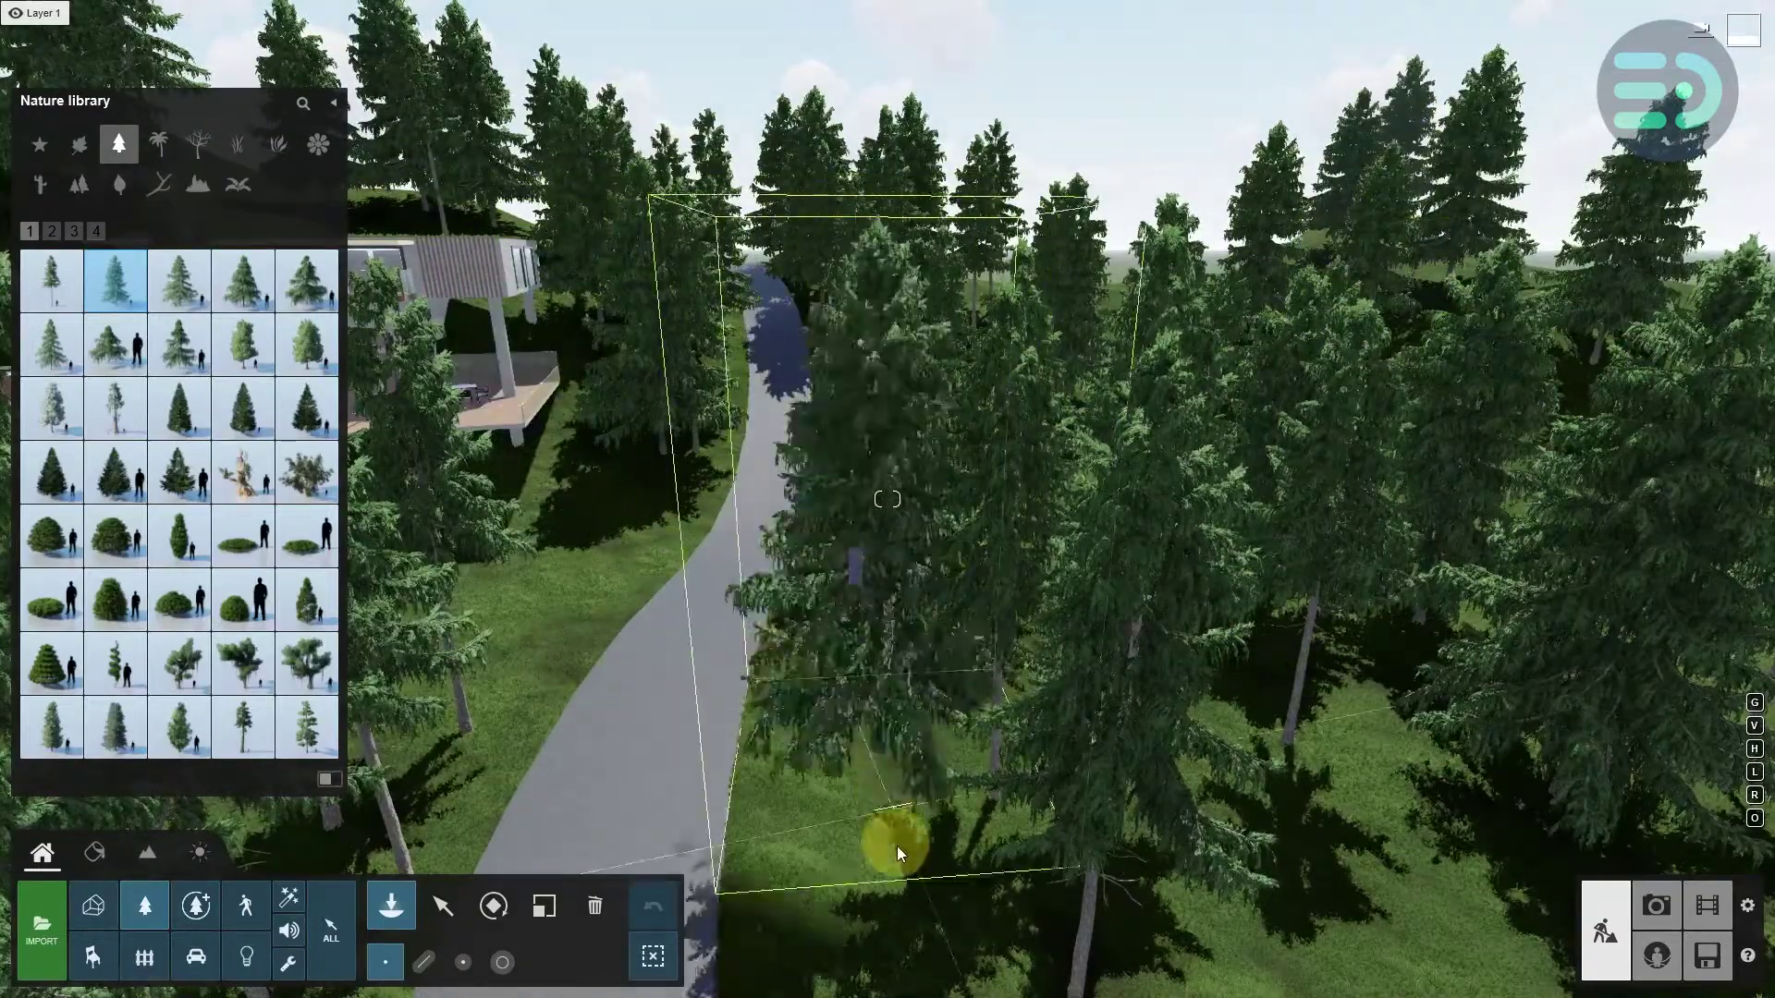
- Place AlaskaCedar-L HQ conifers around the bright green tree near the outer edge of the terrain
{"action": "right_click_drag", "start_coordinate": [924, 845], "coordinate": [1070, 728]}
{"action": "left_click", "coordinate": [1068, 647]}
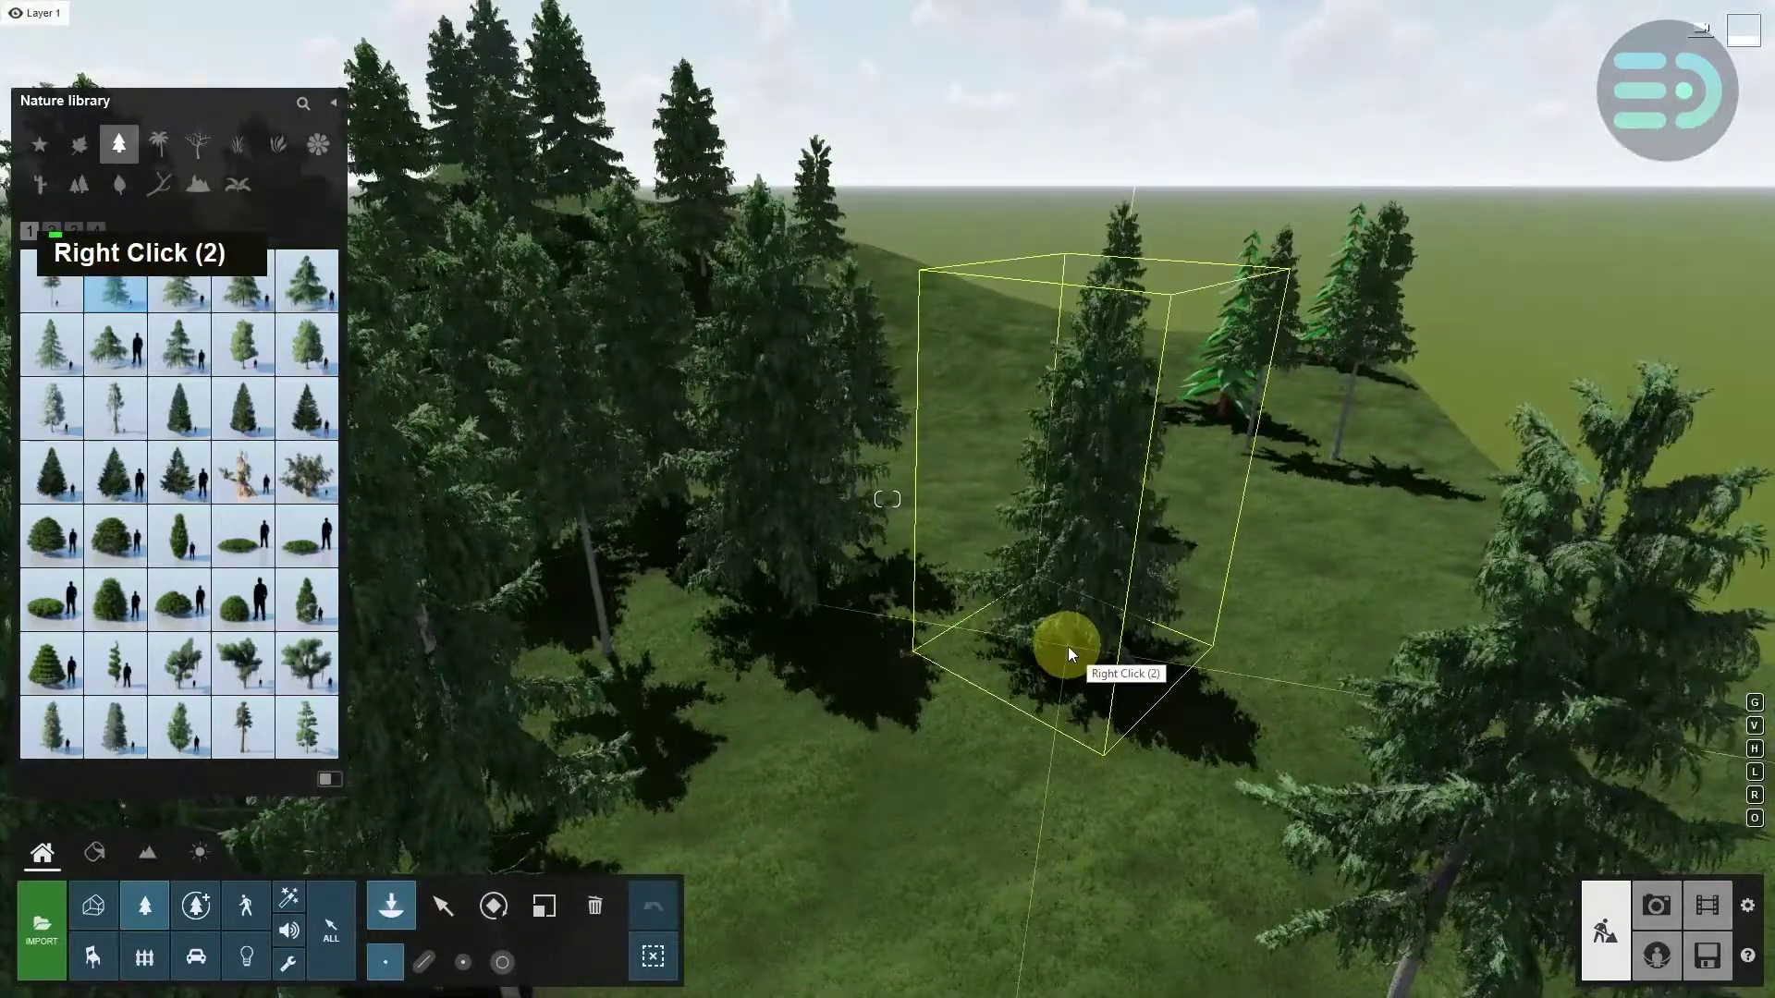
{"action": "left_click", "coordinate": [1235, 518]}
{"action": "left_click", "coordinate": [1226, 440]}
{"action": "left_click", "coordinate": [1360, 537]}
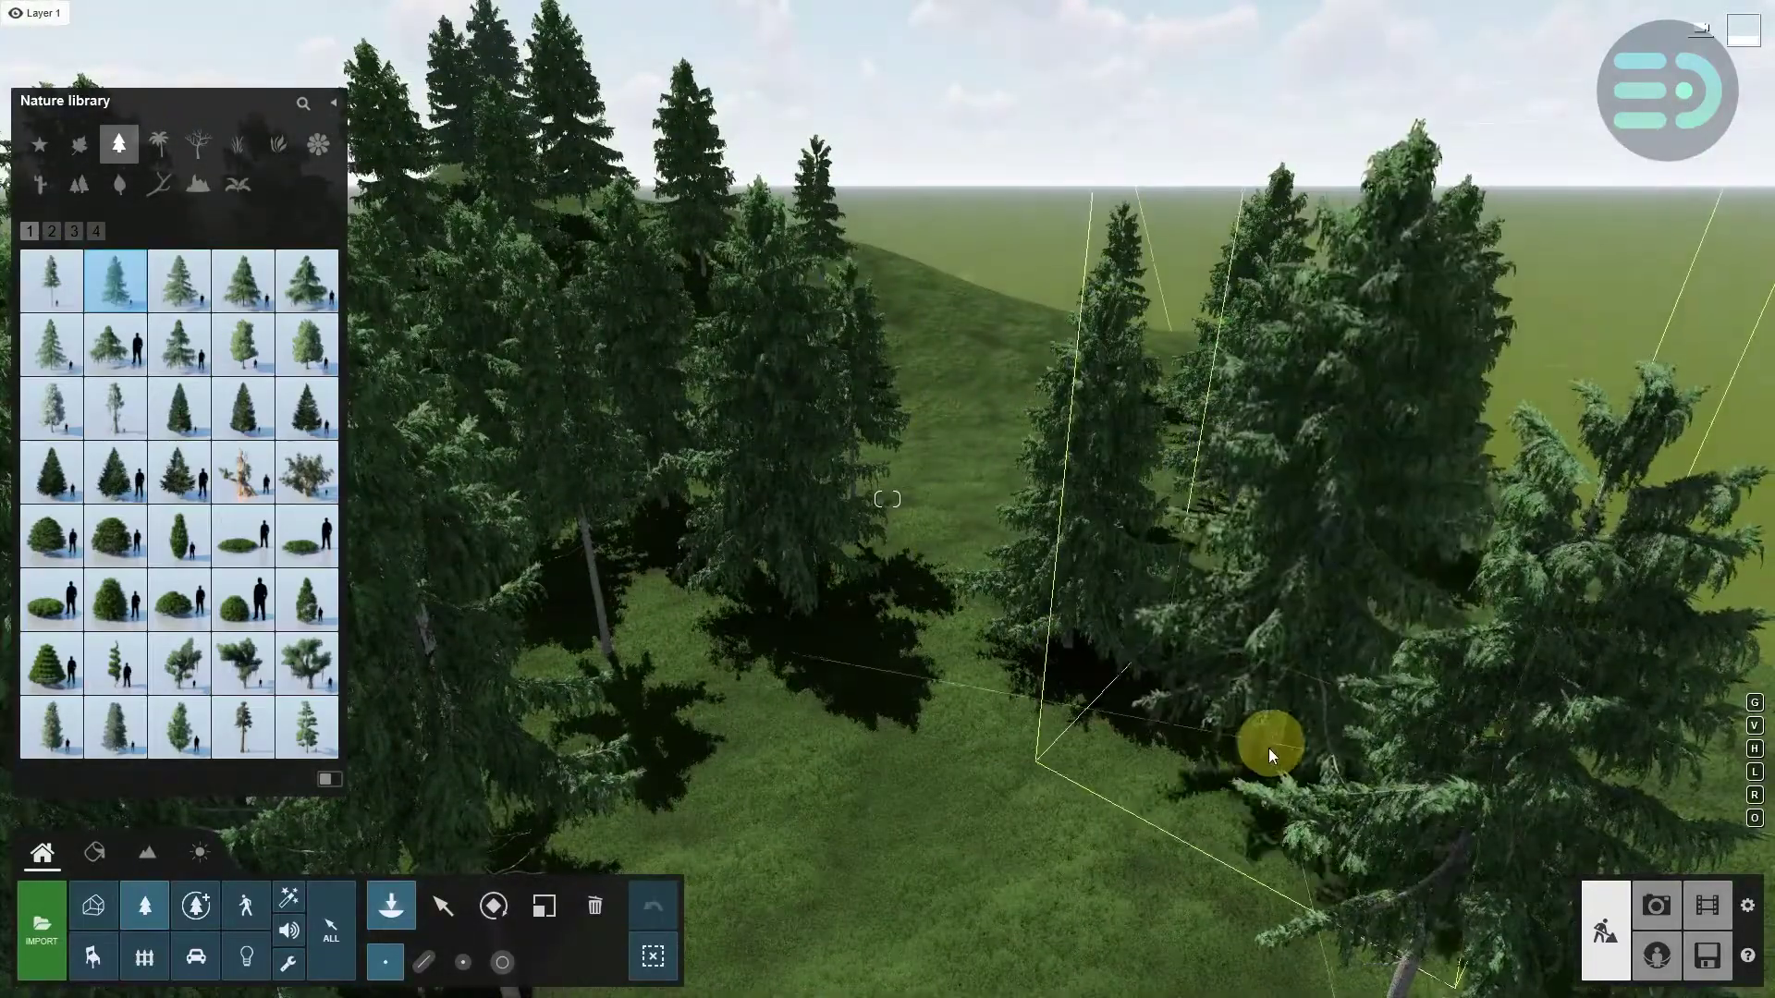
- Thicken the tree group beside the lower road on the villa side with AlaskaCedar-L HQ conifers
{"action": "right_click_drag", "start_coordinate": [712, 912], "coordinate": [1141, 658]}
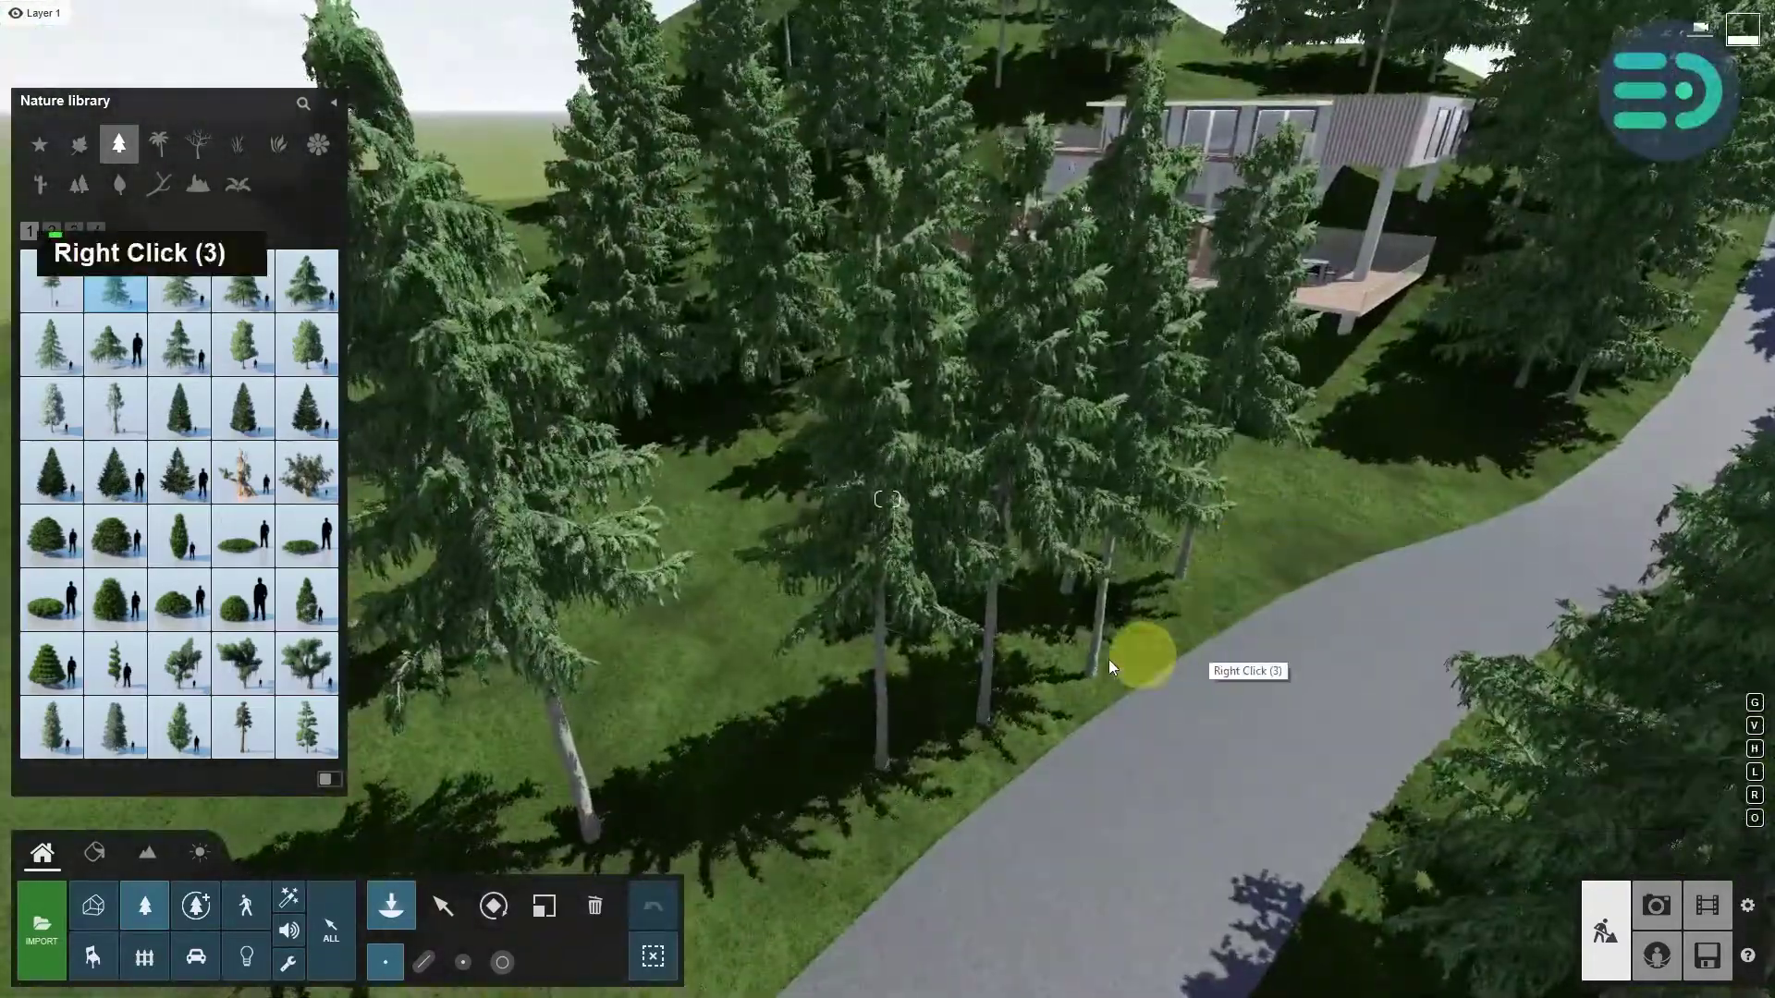
{"action": "left_click", "coordinate": [766, 743]}
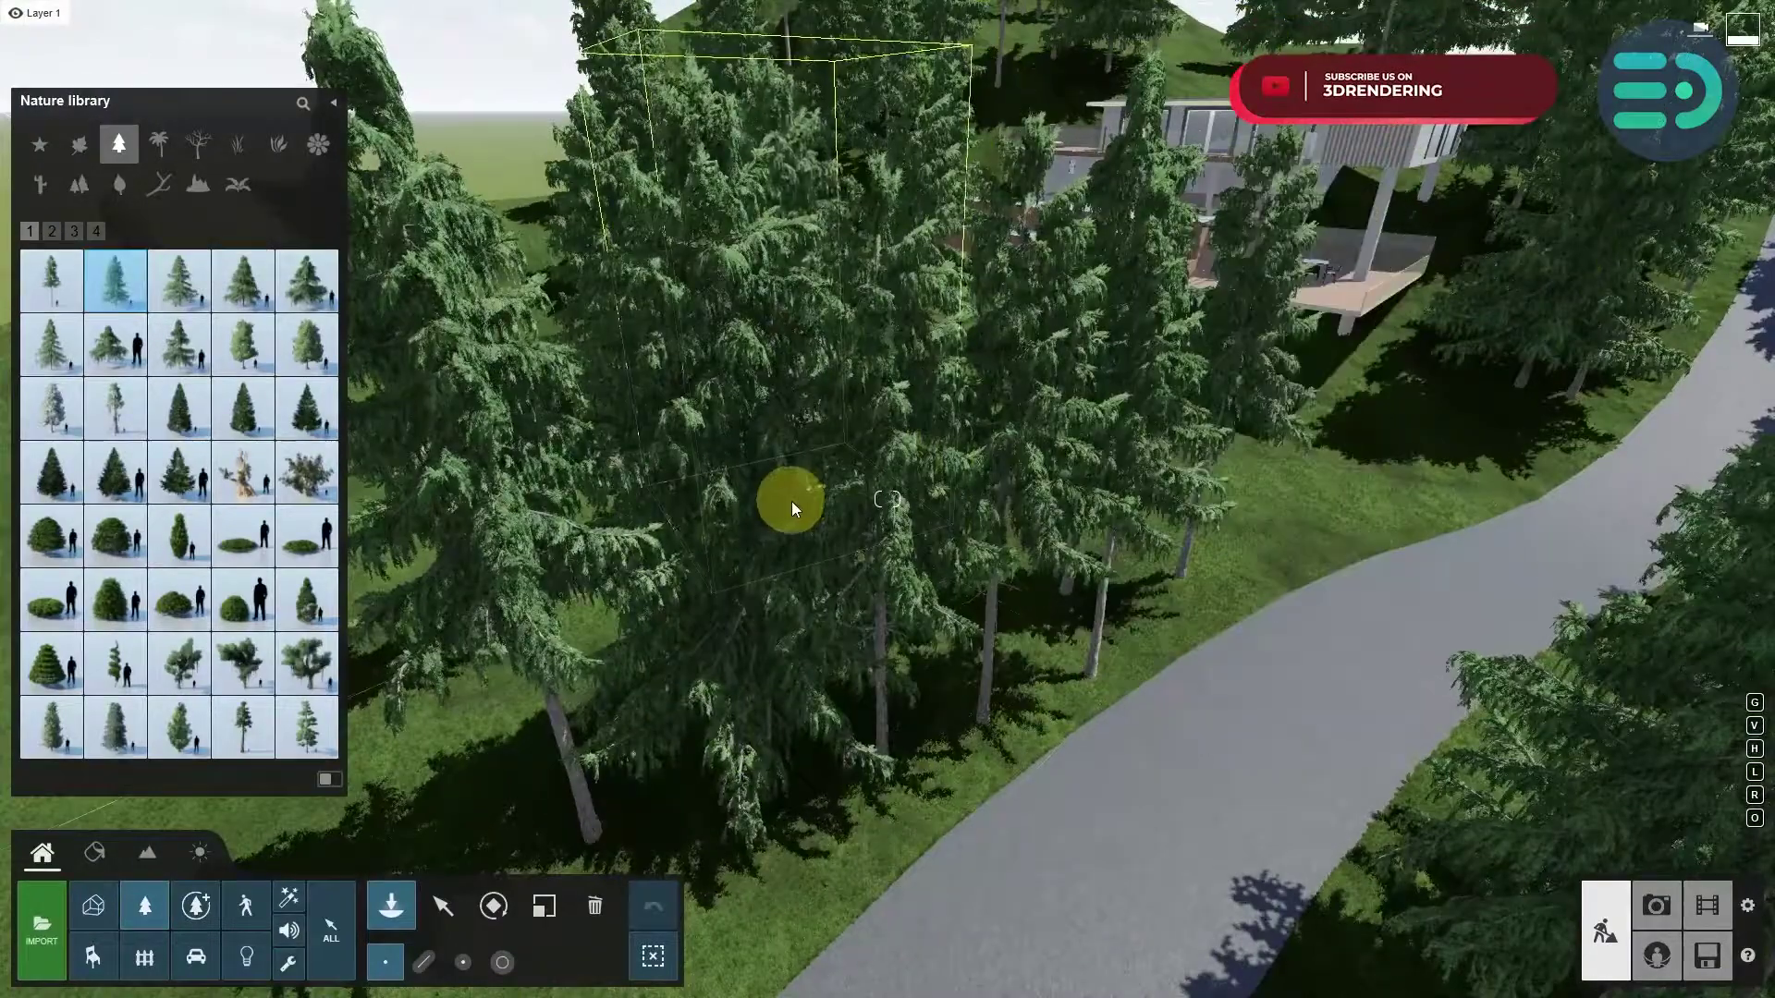
{"action": "double_click", "coordinate": [539, 307]}
- Fill the gaps on the ridge behind the villa and on the mountain slope with AlaskaCedar-L HQ conifers
{"action": "right_click_drag", "start_coordinate": [1246, 48], "coordinate": [1157, 265]}
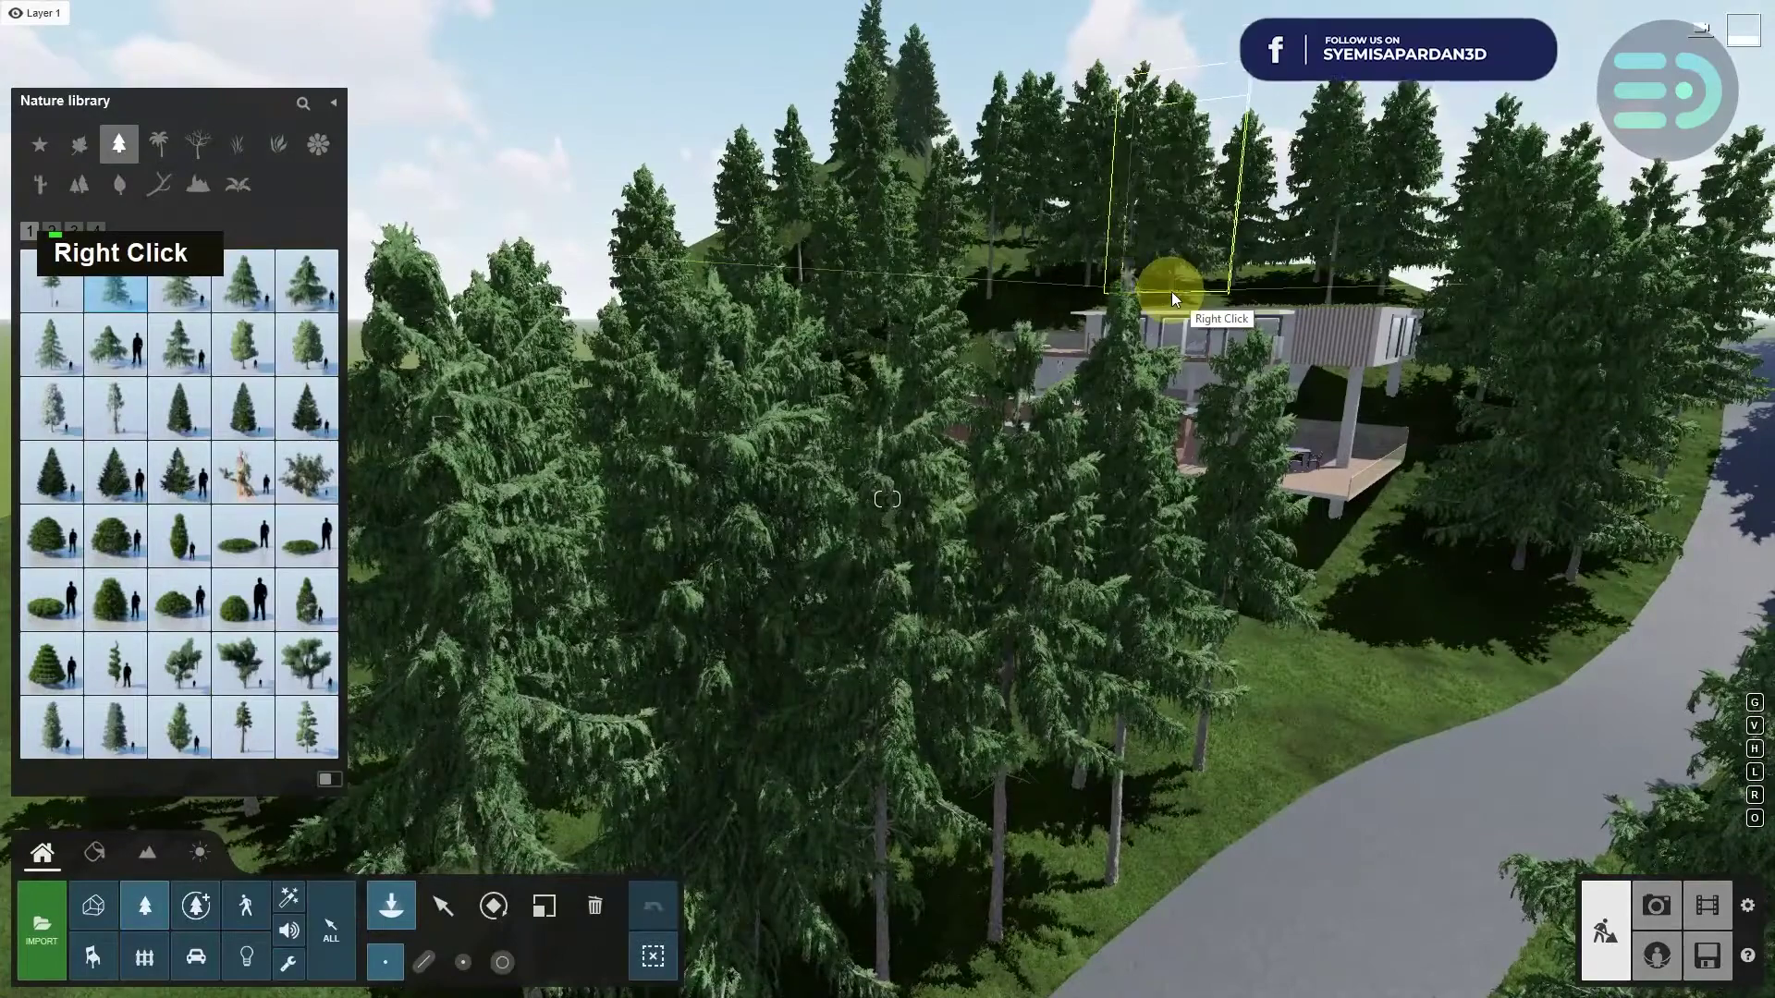
{"action": "left_click", "coordinate": [902, 225]}
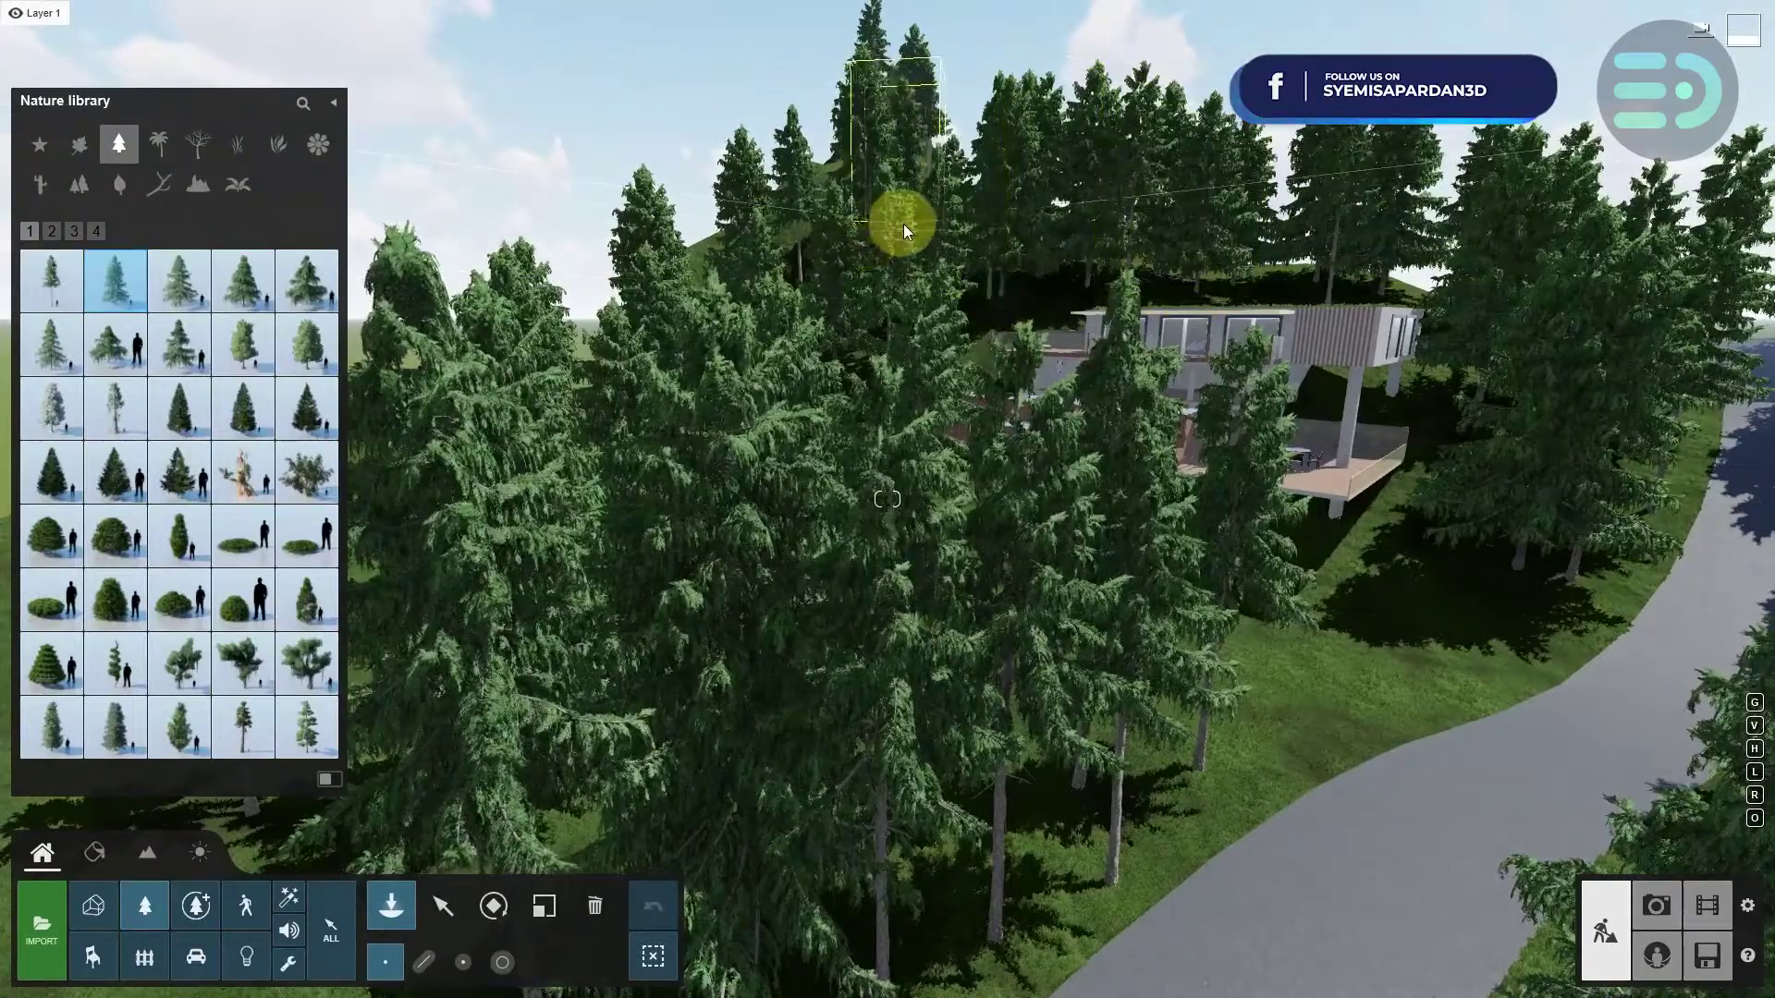
{"action": "left_click", "coordinate": [705, 281]}
{"action": "left_click", "coordinate": [821, 209]}
{"action": "right_click_drag", "start_coordinate": [1363, 490], "coordinate": [1272, 560]}
{"action": "key", "text": "w"}
{"action": "key", "text": "d"}
{"action": "key", "text": "d"}
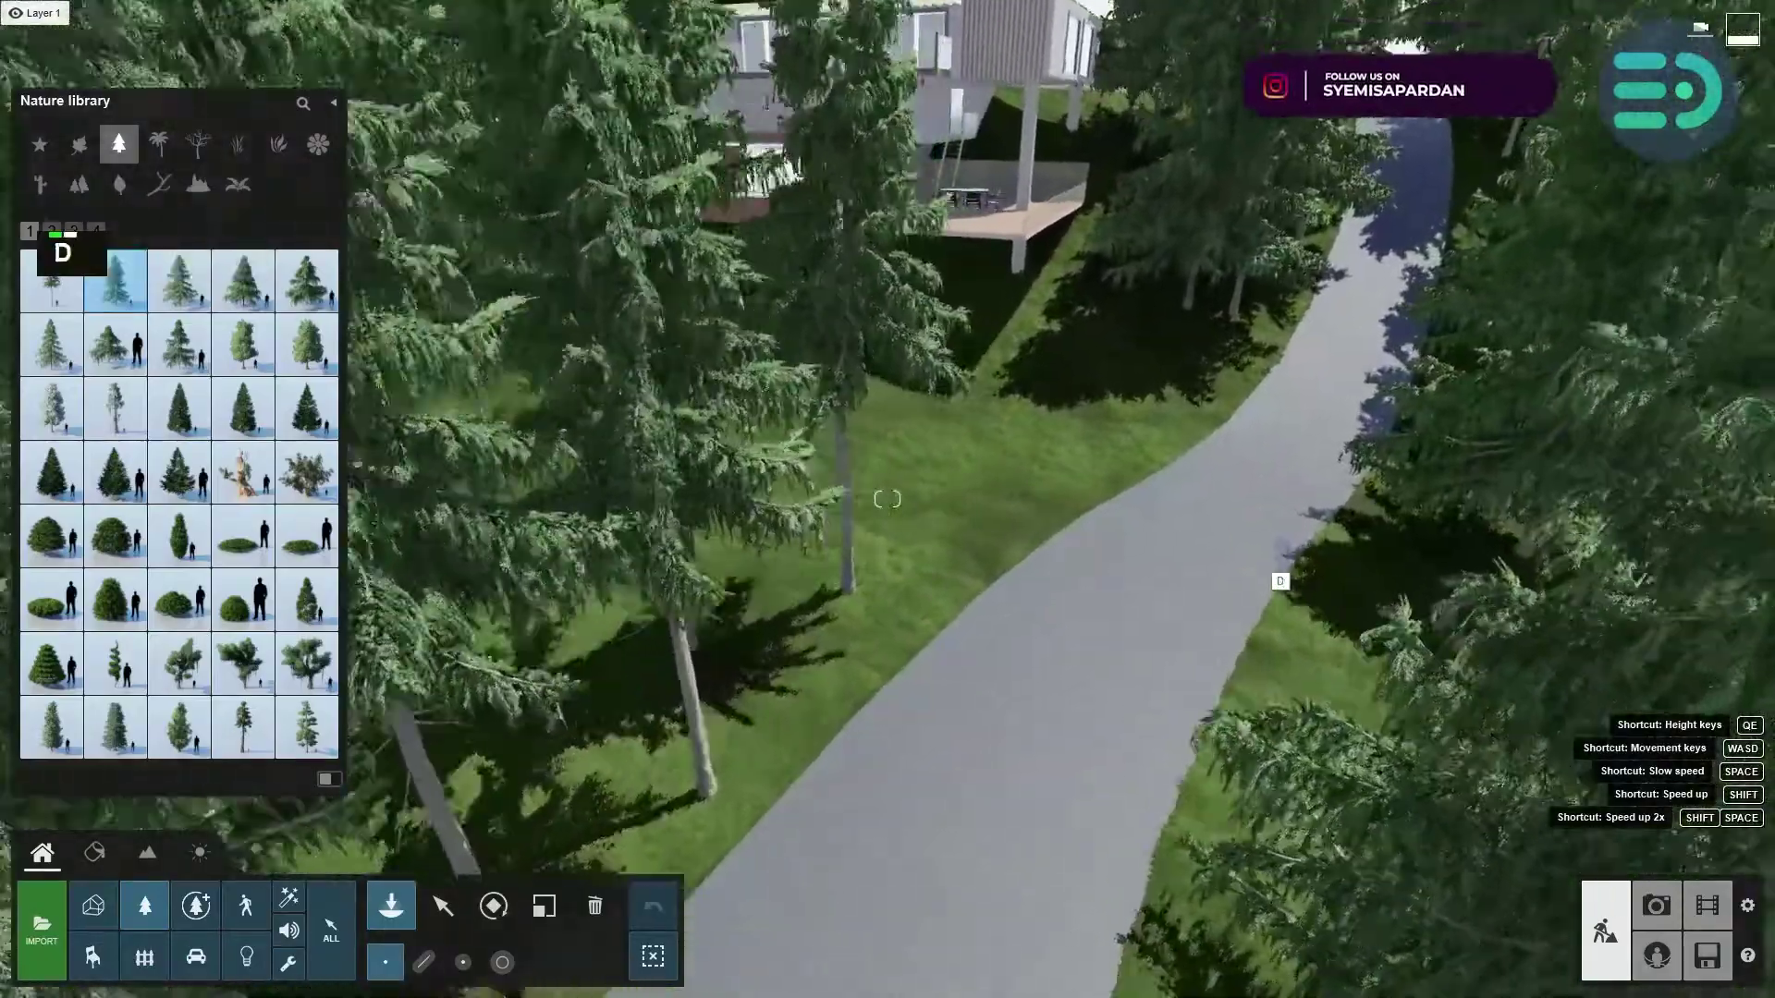
{"action": "key", "text": "s"}
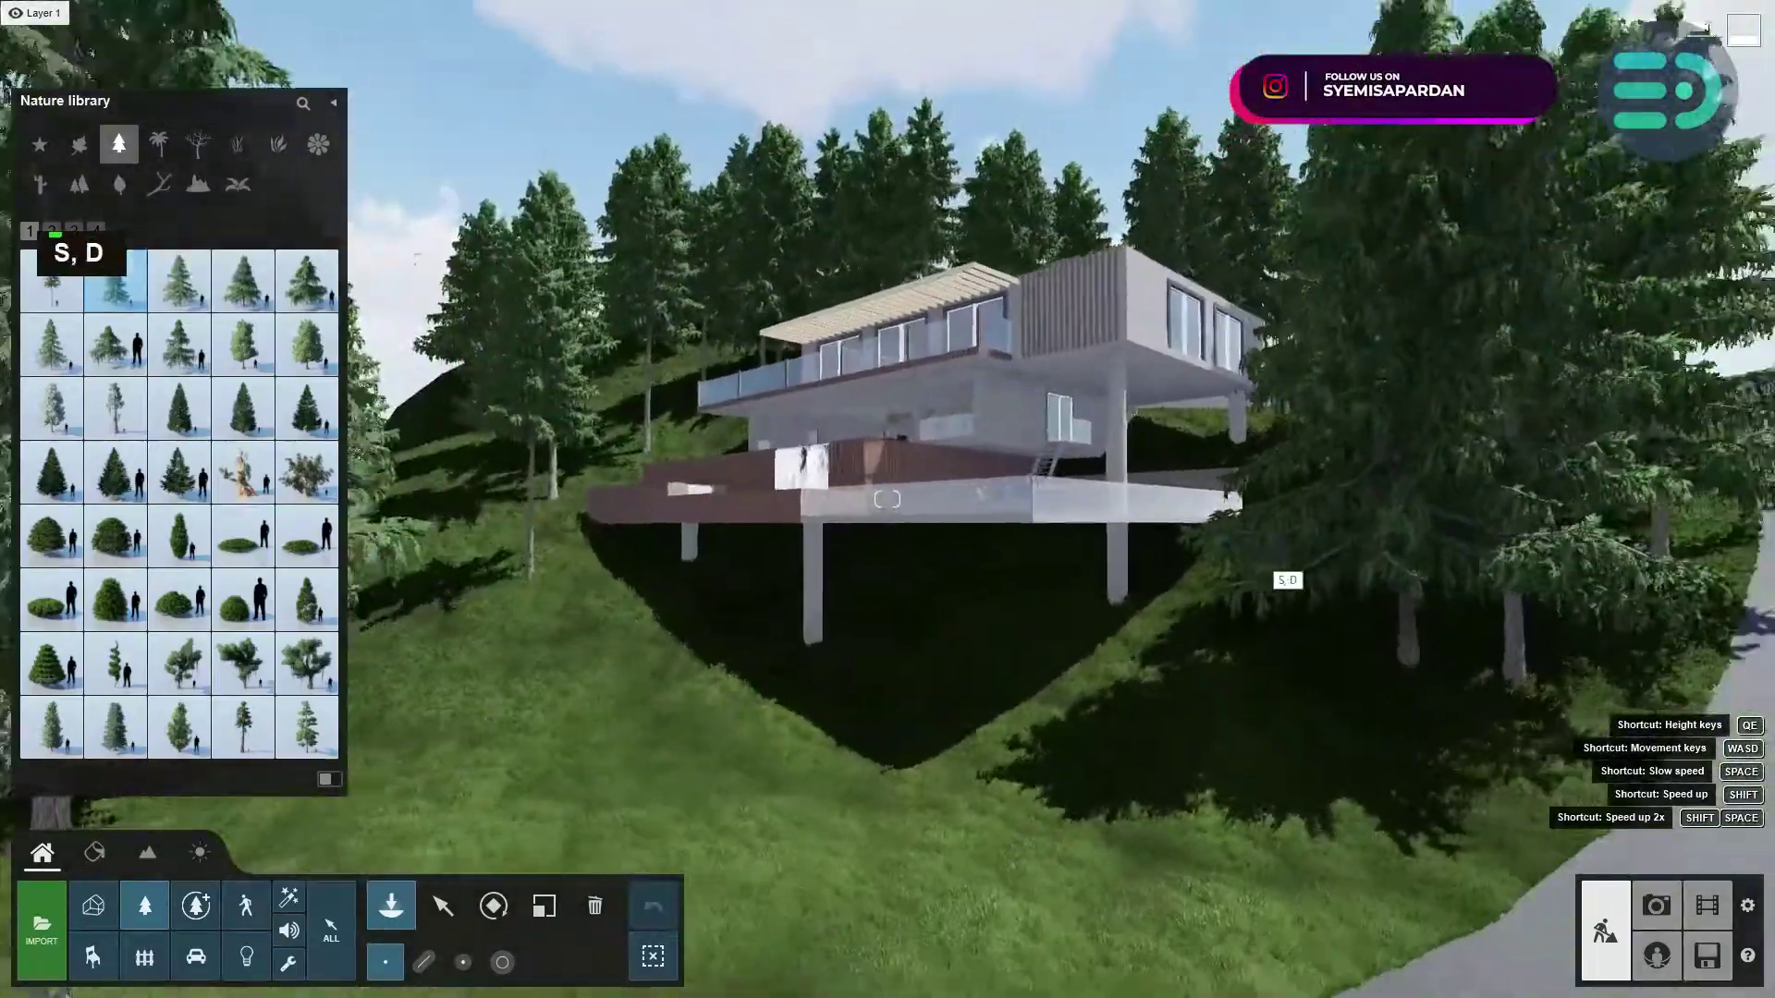
- Place more AlaskaCedar-L HQ conifers on the slope beside the villa and along the near edge of the road
{"action": "key", "text": "a"}
{"action": "right_click_drag", "start_coordinate": [1246, 559], "coordinate": [652, 451]}
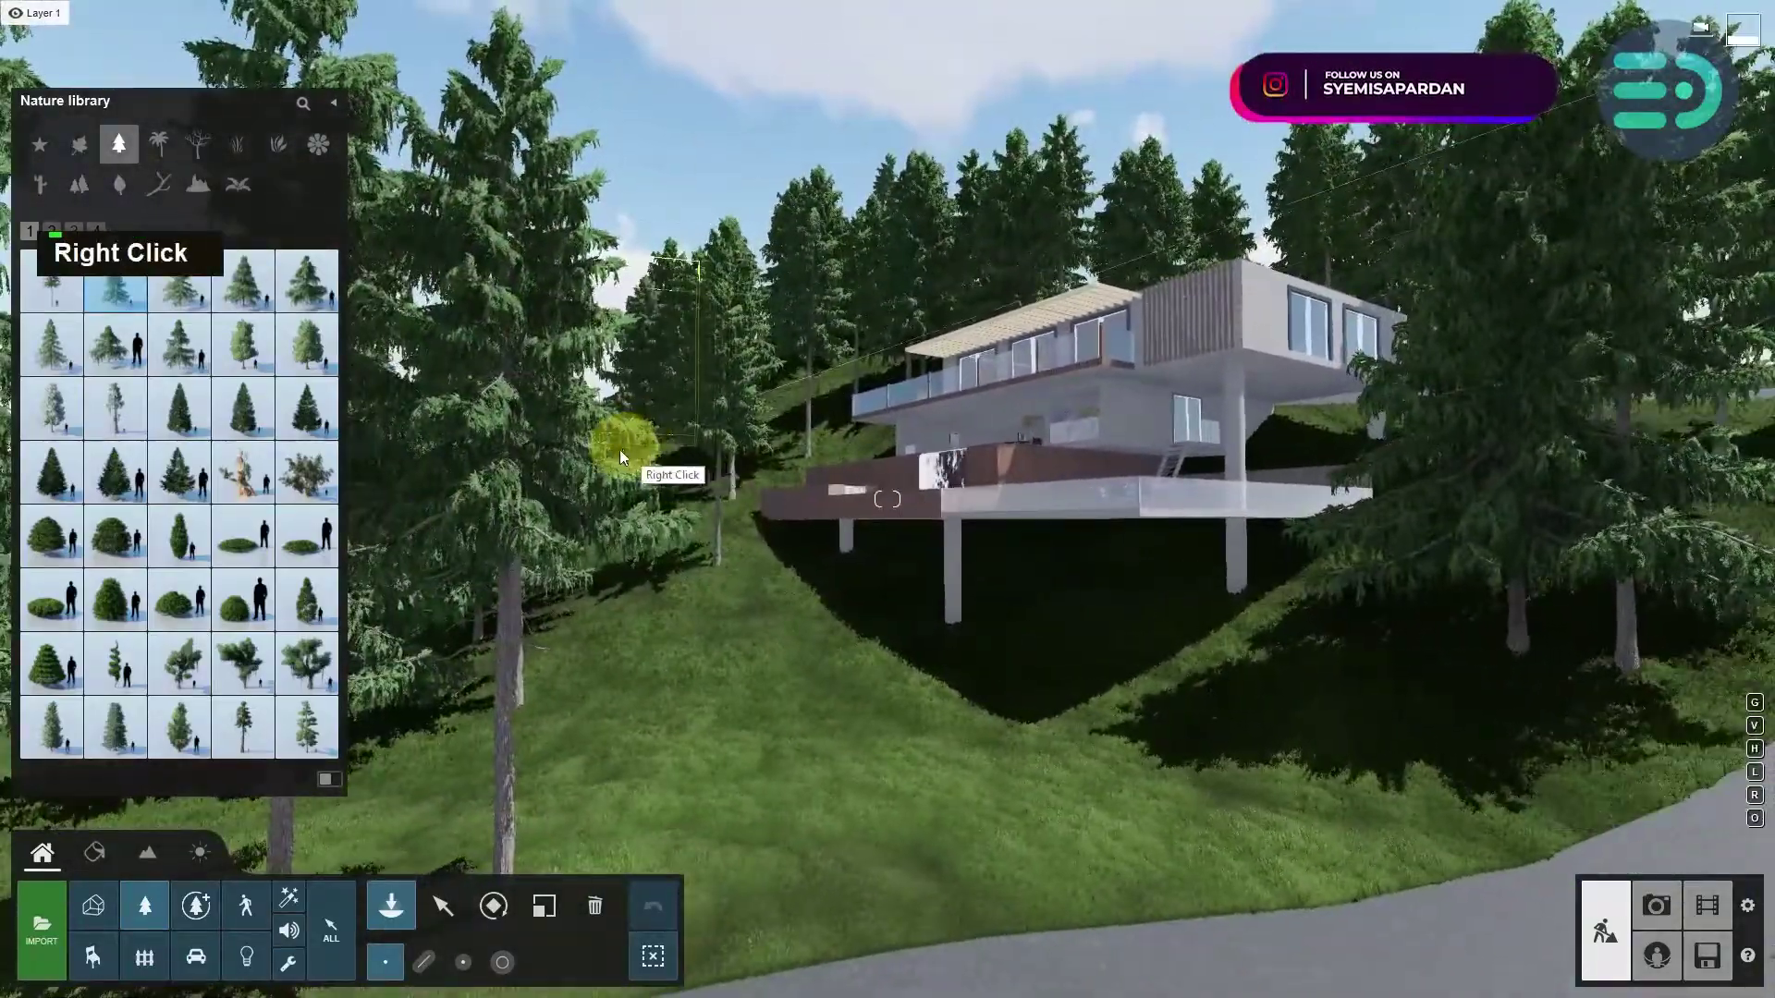
{"action": "left_click", "coordinate": [656, 548]}
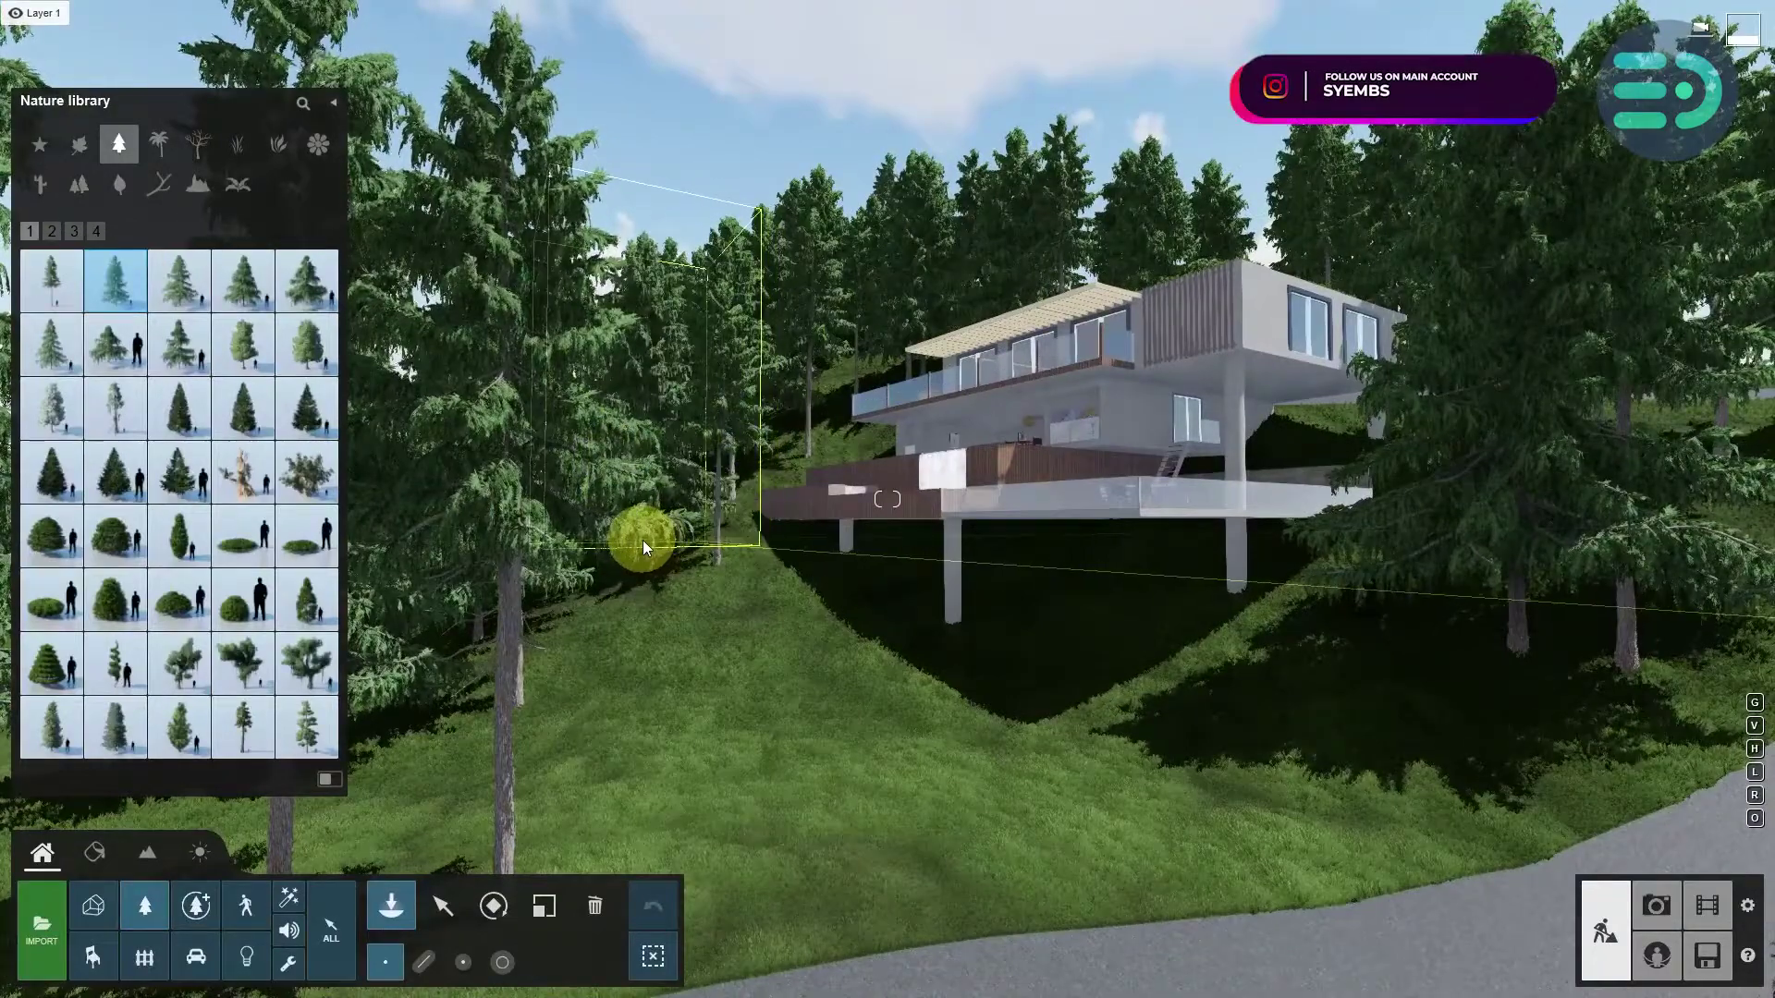
{"action": "left_click", "coordinate": [486, 785]}
{"action": "left_click", "coordinate": [1570, 756]}
- Examine the tree cover around the villa, slope and road bend from viewpoints along the lower road
{"action": "right_click_drag", "start_coordinate": [1570, 756], "coordinate": [1548, 747]}
{"action": "key", "text": "s"}
{"action": "key", "text": "s"}
{"action": "key", "text": "s"}
{"action": "key", "text": "s"}
{"action": "key", "text": "s"}
{"action": "key", "text": "s"}
{"action": "key", "text": "s"}
{"action": "key", "text": "s"}
{"action": "key", "text": "s"}
{"action": "key", "text": "s"}
{"action": "key", "text": "s"}
{"action": "key", "text": "s"}
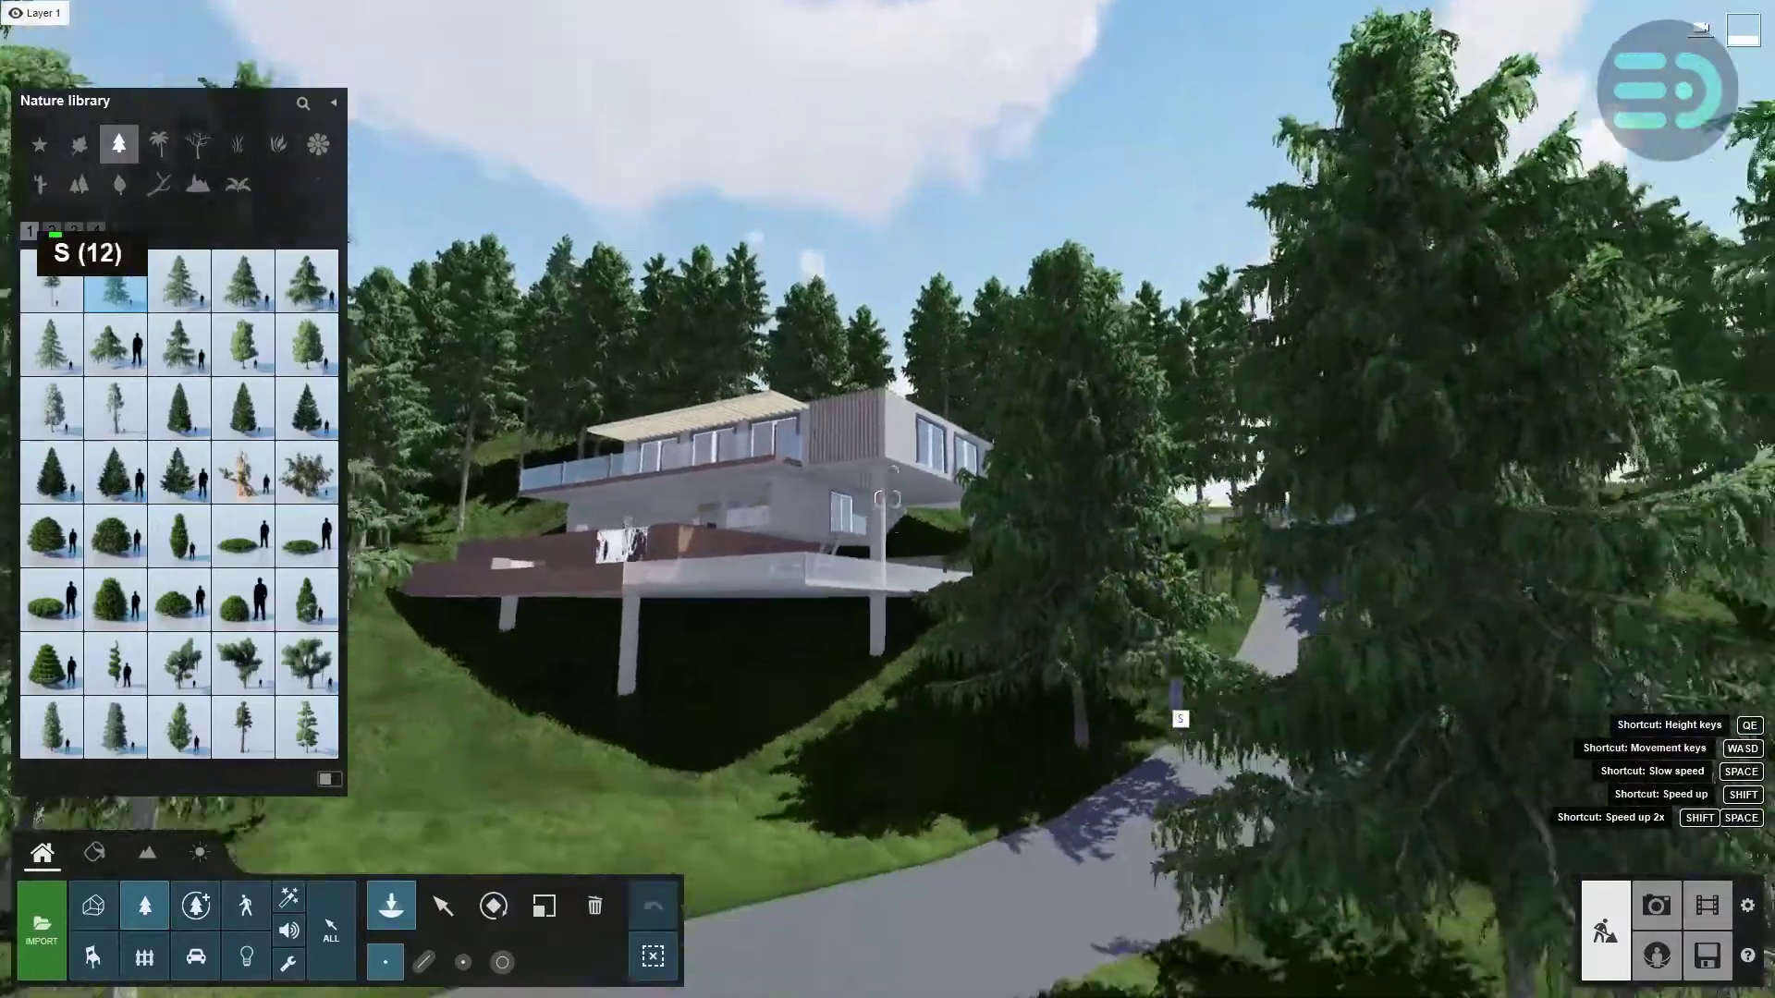
{"action": "key", "text": "w"}
{"action": "key", "text": "w"}
{"action": "key", "text": "w"}
{"action": "key", "text": "w"}
{"action": "key", "text": "w"}
{"action": "key", "text": "w"}
{"action": "key", "text": "w"}
{"action": "key", "text": "w"}
{"action": "key", "text": "w"}
{"action": "key", "text": "w"}
{"action": "key", "text": "d"}
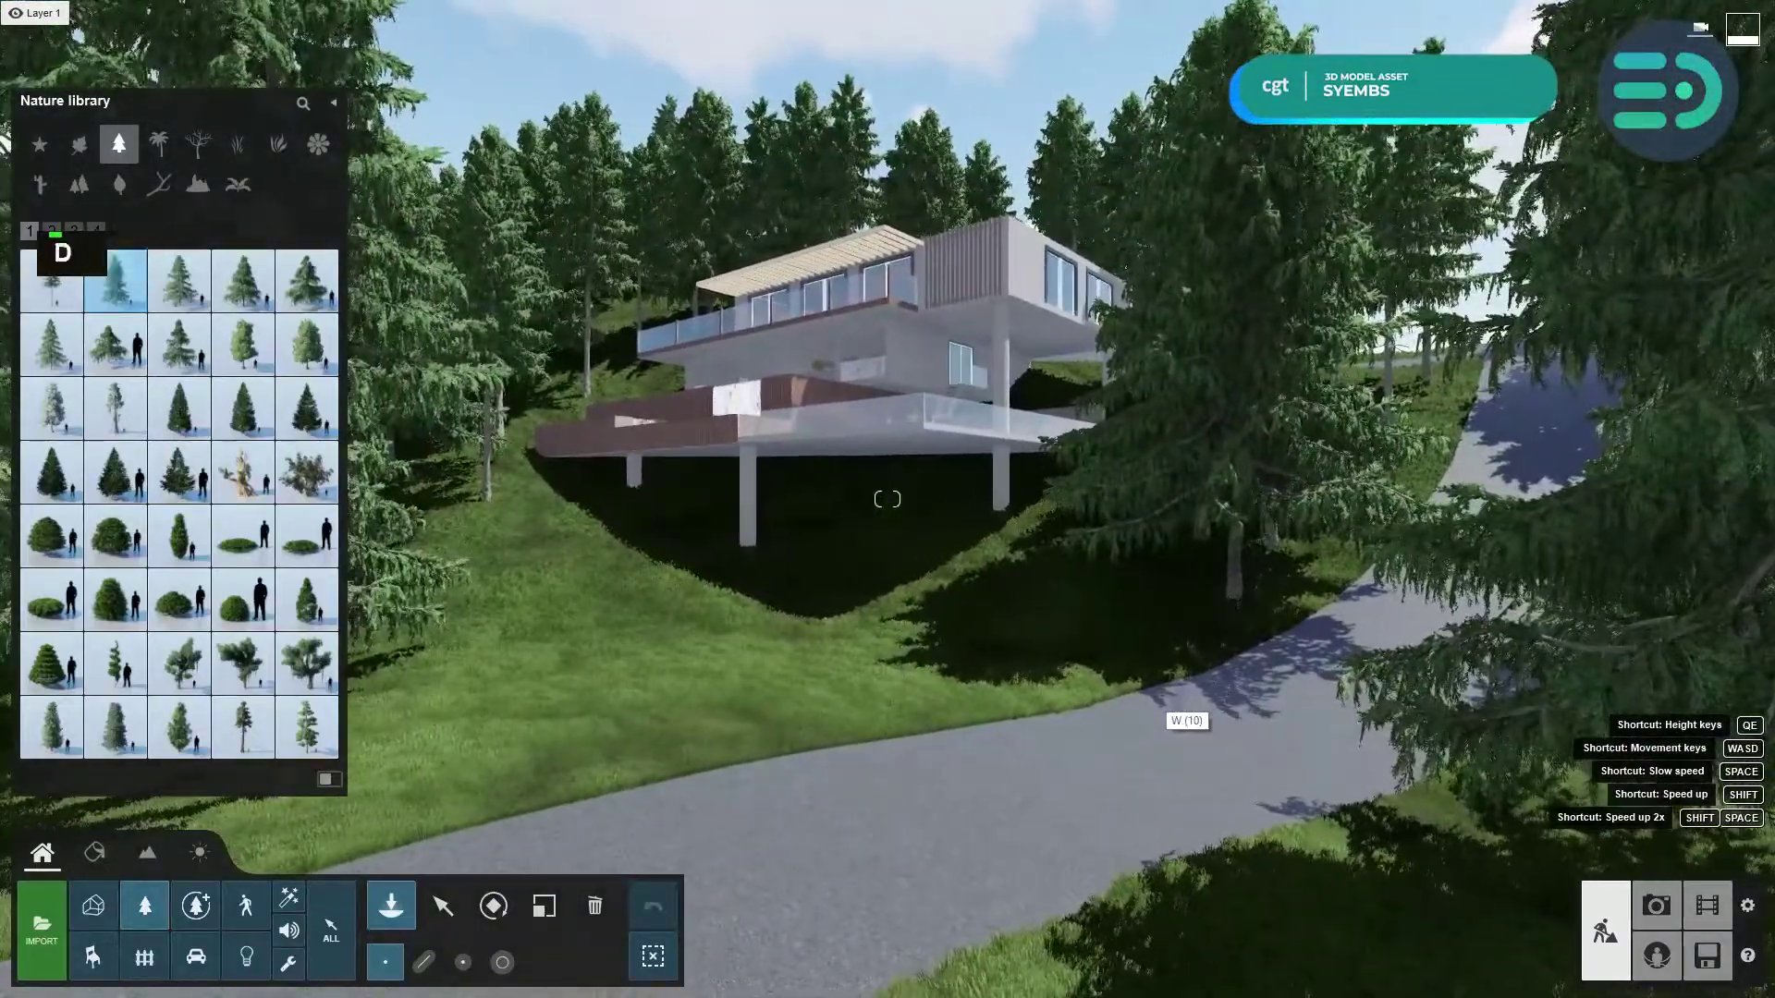
{"action": "key", "text": "w"}
{"action": "key", "text": "w"}
{"action": "key", "text": "w"}
{"action": "key", "text": "s"}
{"action": "key", "text": "a"}
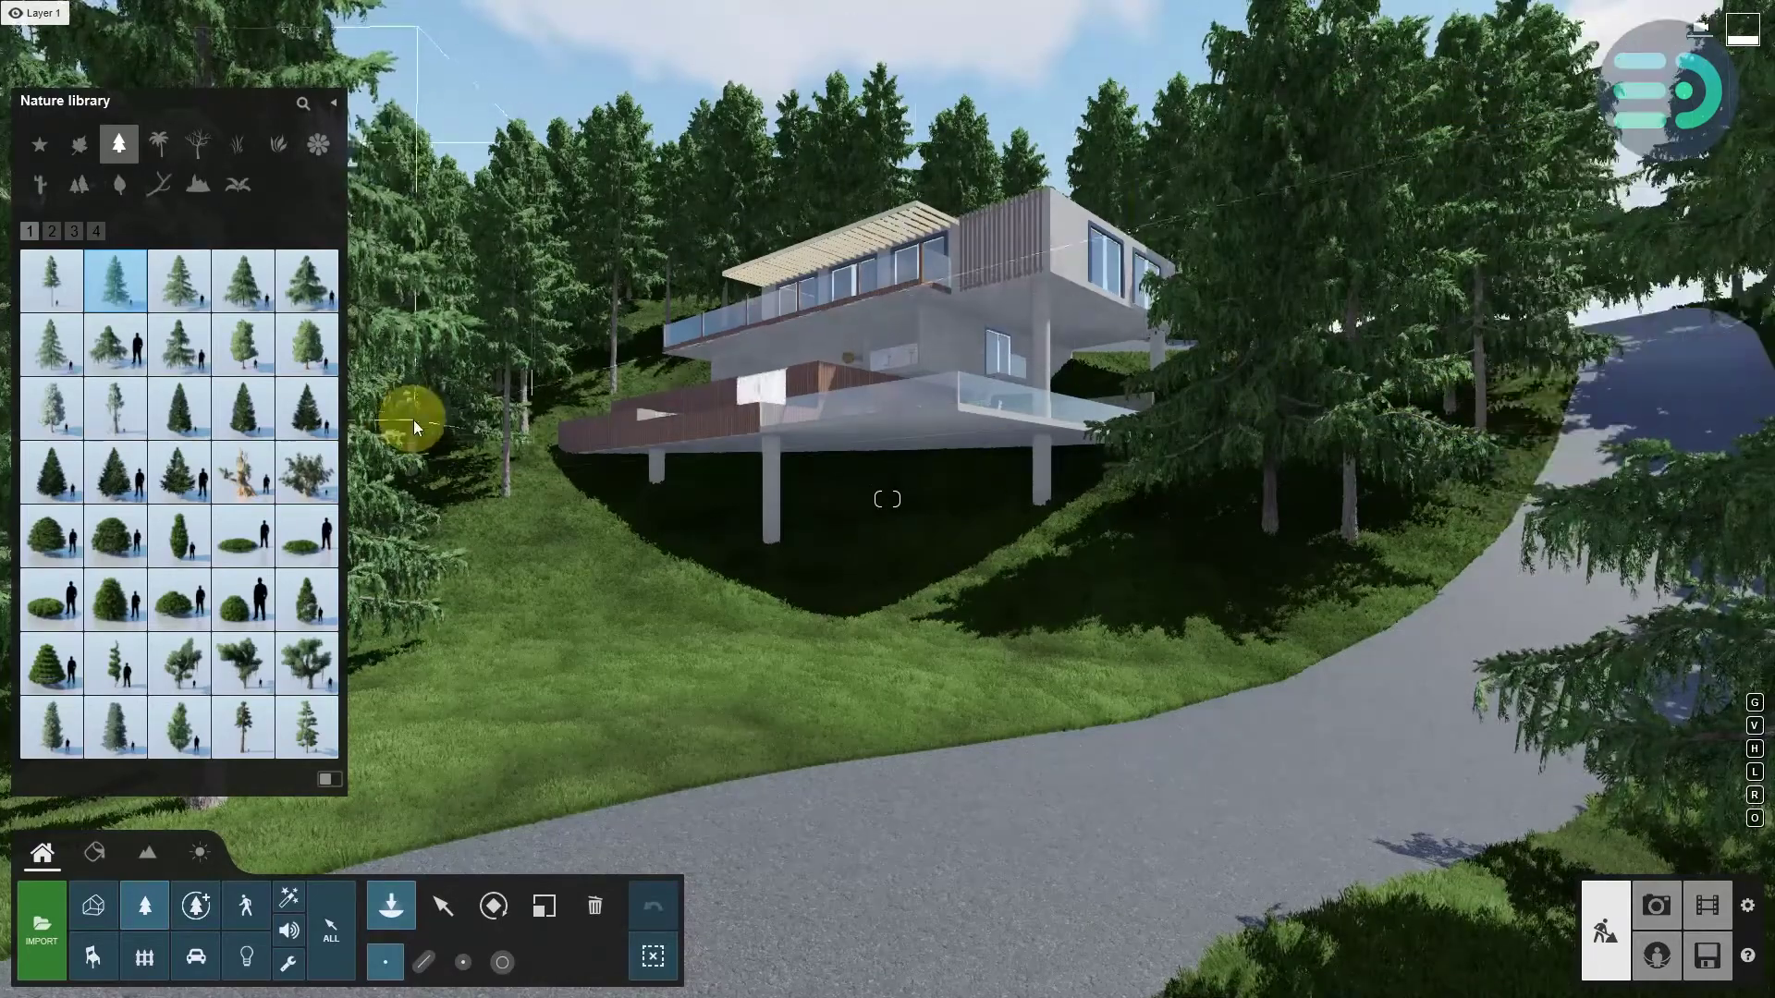
{"action": "left_click", "coordinate": [454, 920]}
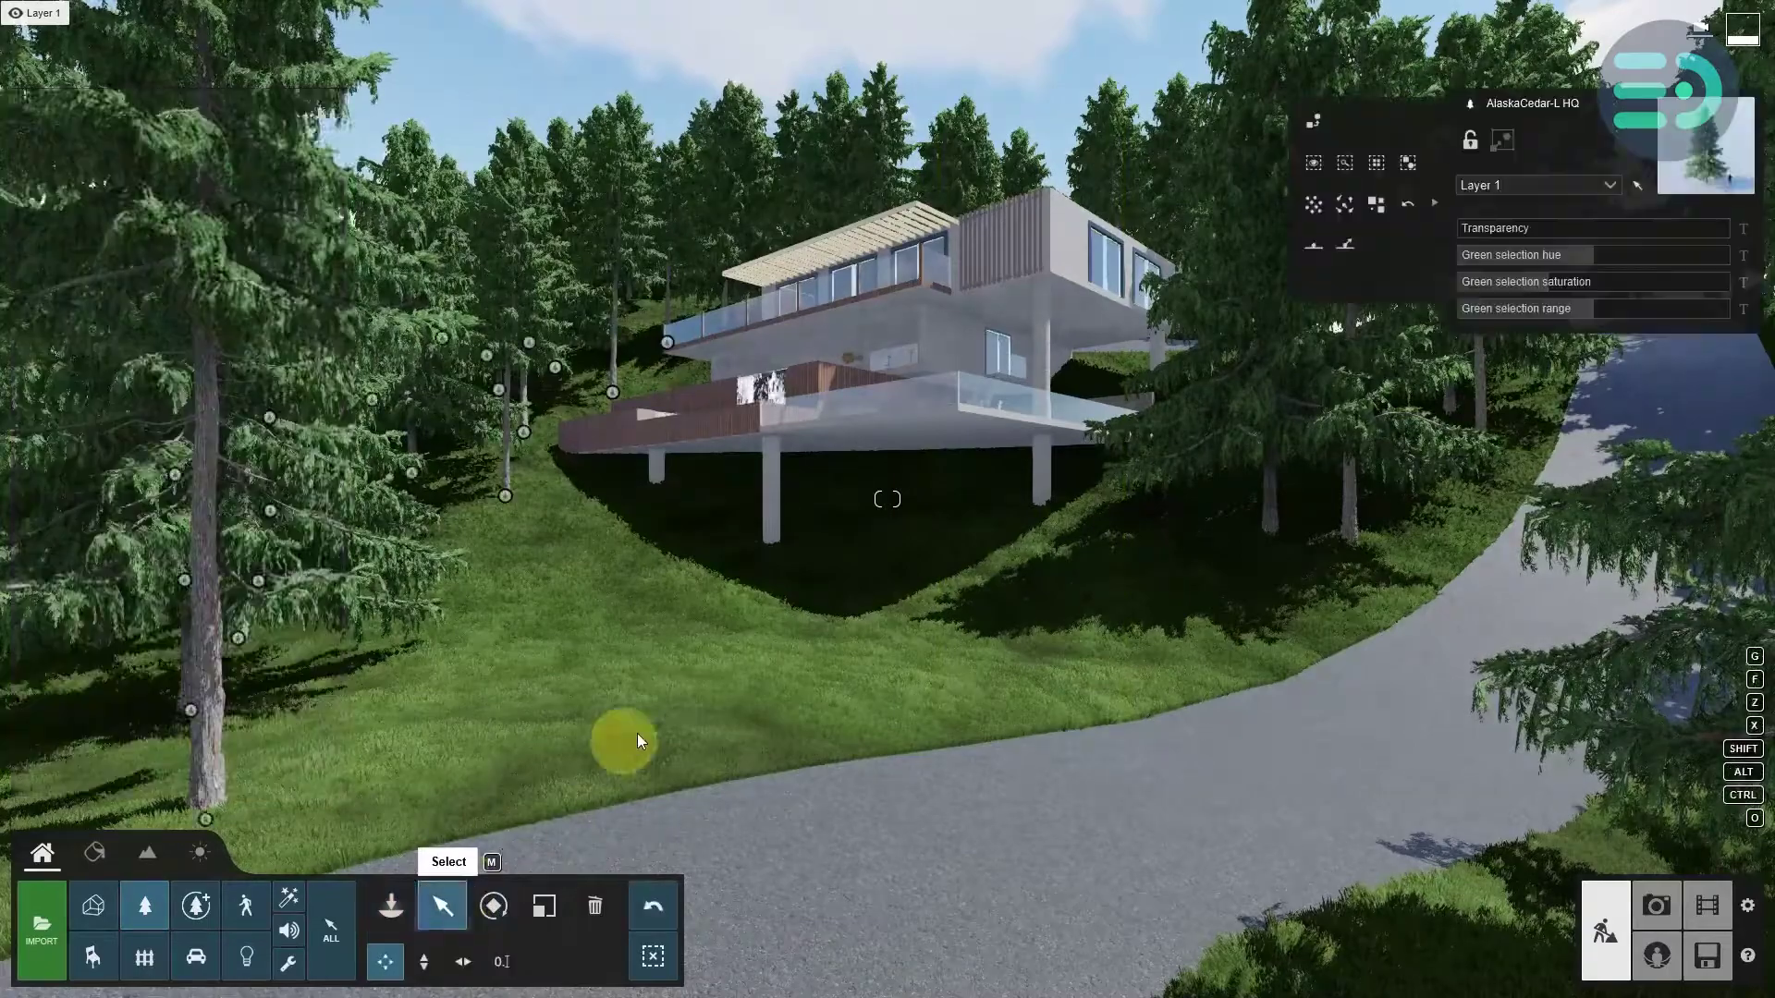
{"action": "right_click_drag", "start_coordinate": [815, 608], "coordinate": [819, 616]}
{"action": "key", "text": "s"}
{"action": "key", "text": "w"}
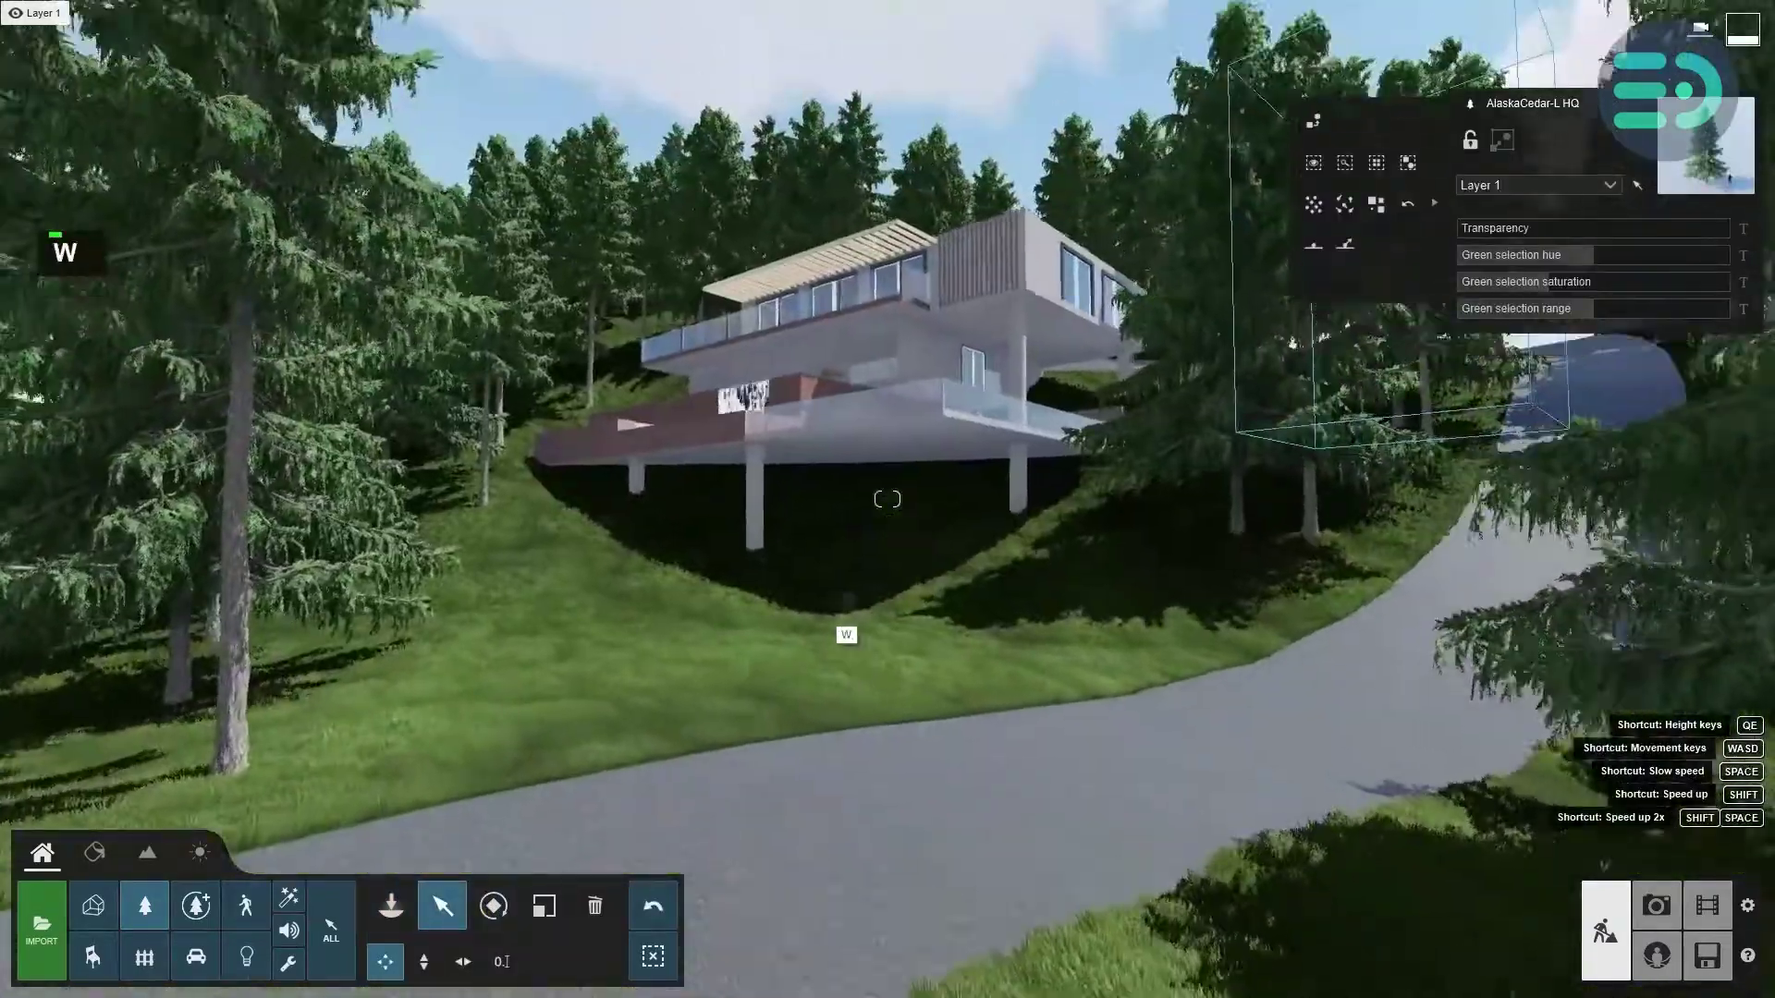
{"action": "key", "text": "a"}
{"action": "key", "text": "d"}
{"action": "key", "text": "w"}
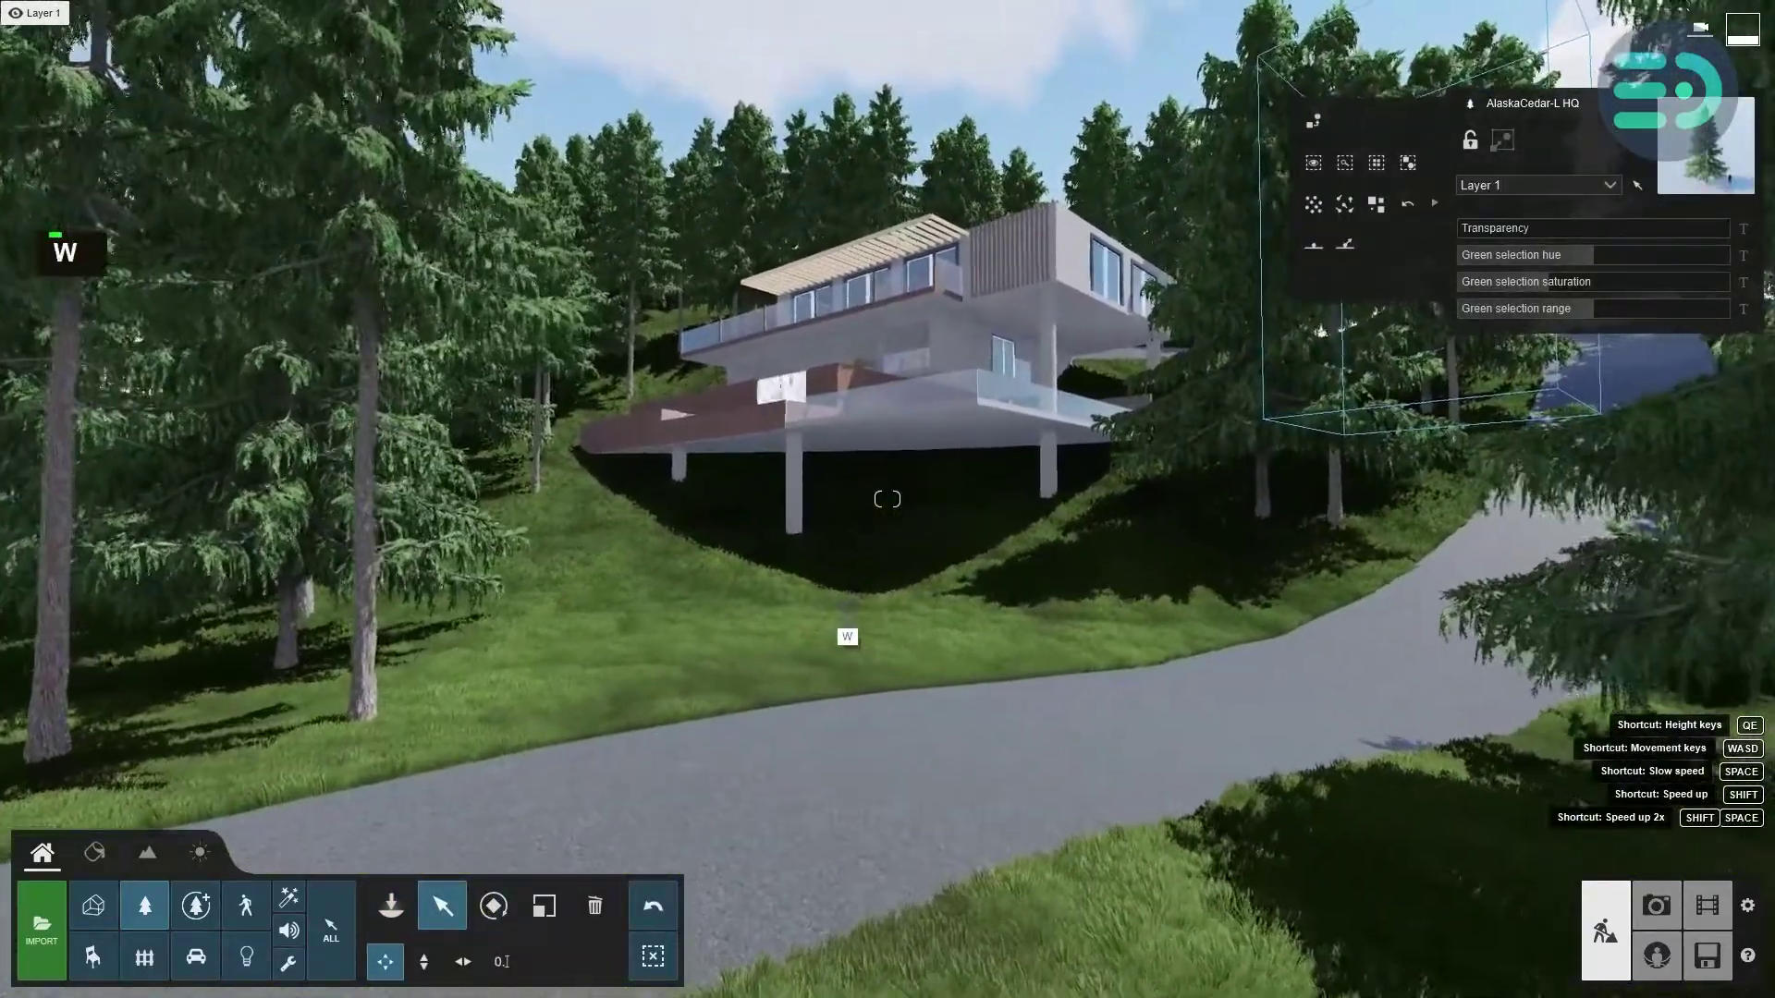
{"action": "key", "text": "w"}
{"action": "key", "text": "s"}
{"action": "key", "text": "w"}
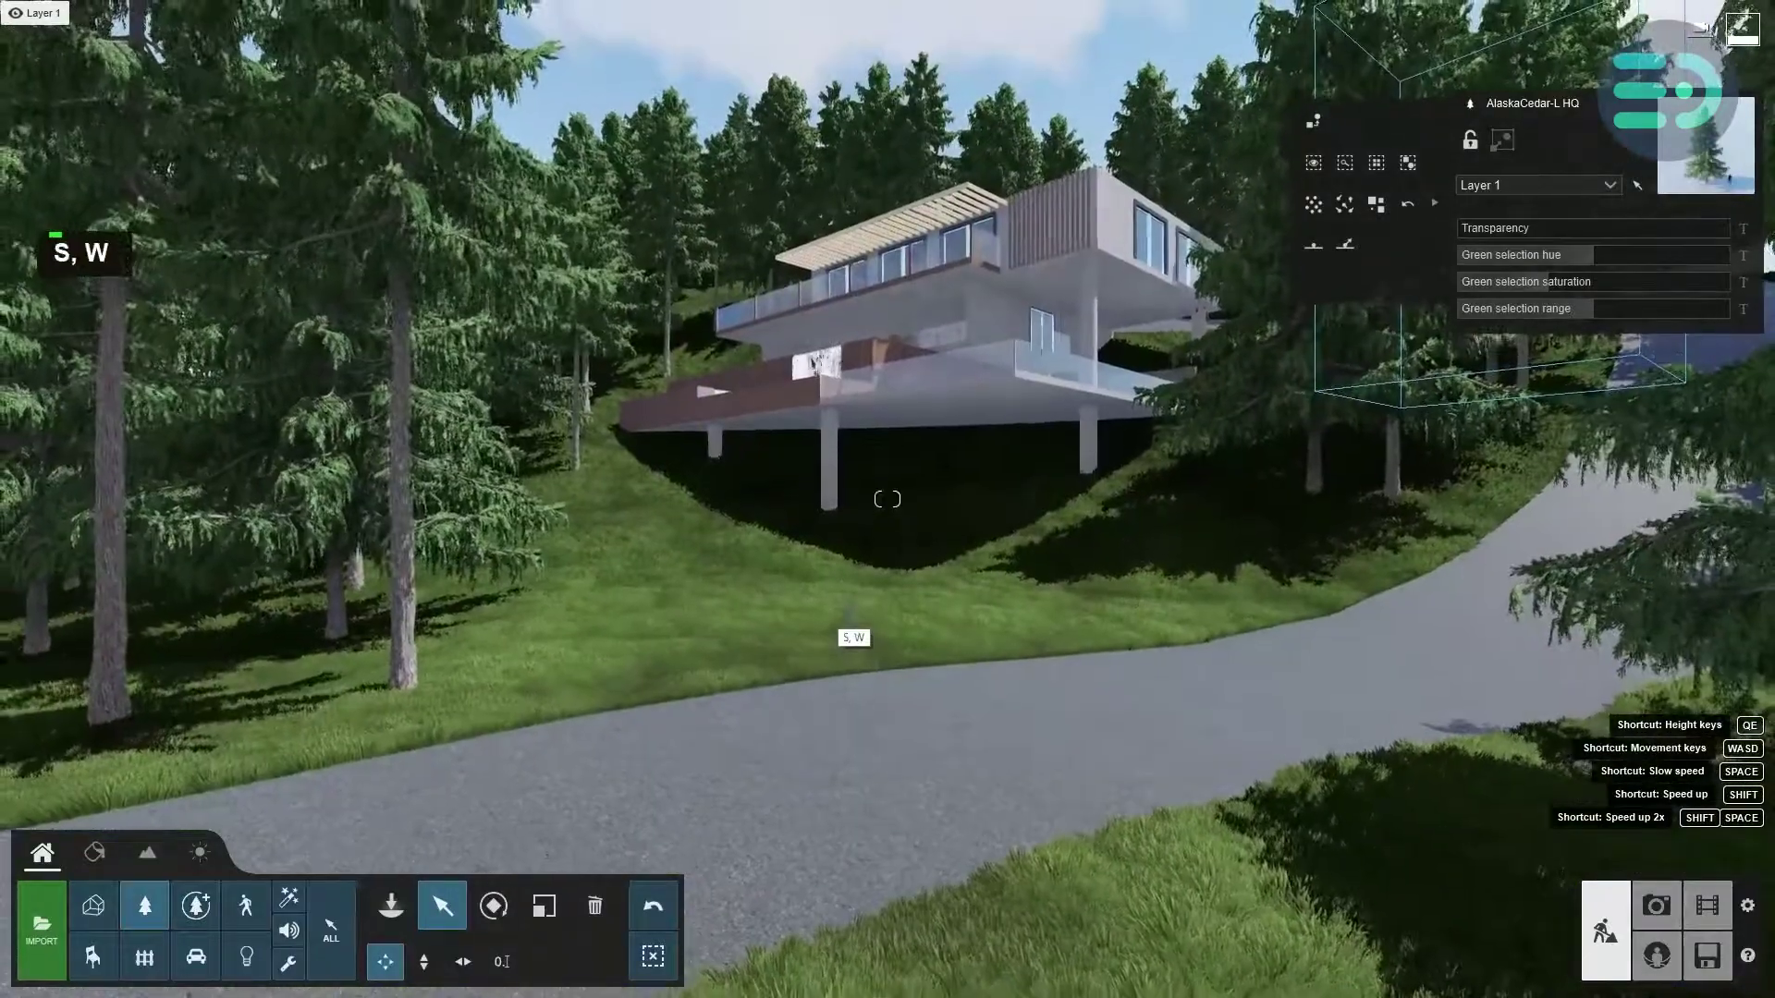
{"action": "key", "text": "a"}
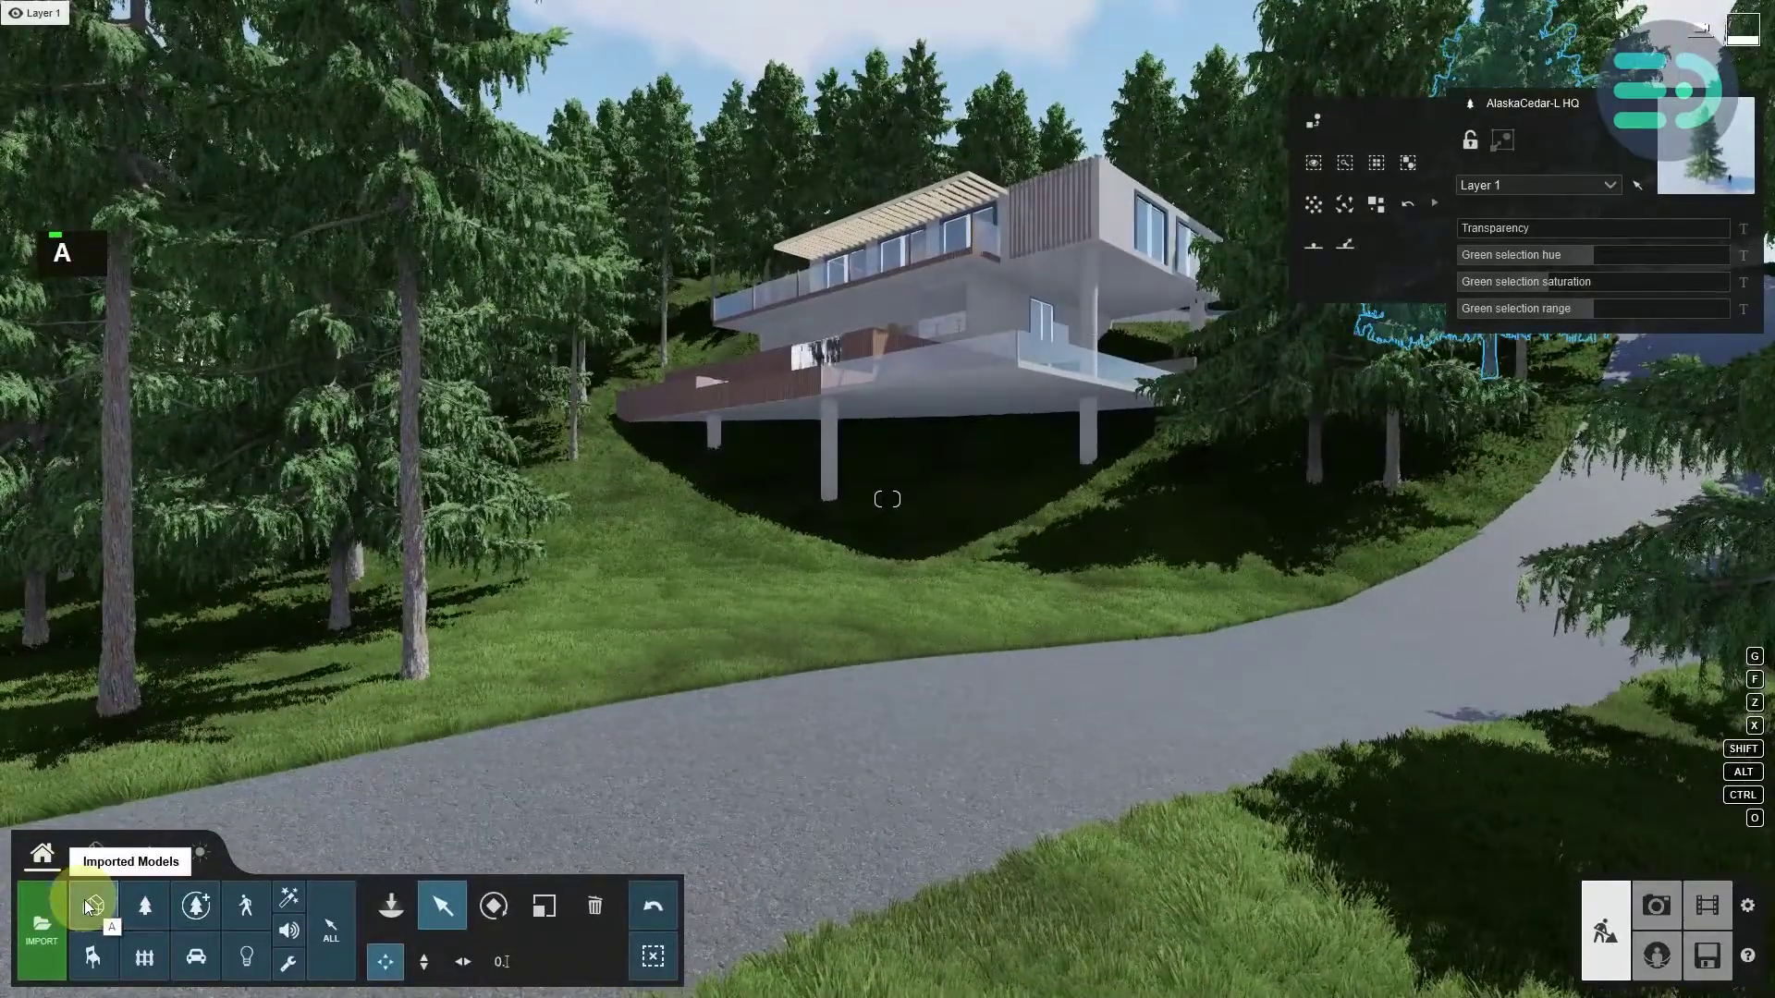
- Place the imported red Audi RS7 2020 low car on the road below the villa and raise it onto the asphalt
{"action": "double_click", "coordinate": [90, 908]}
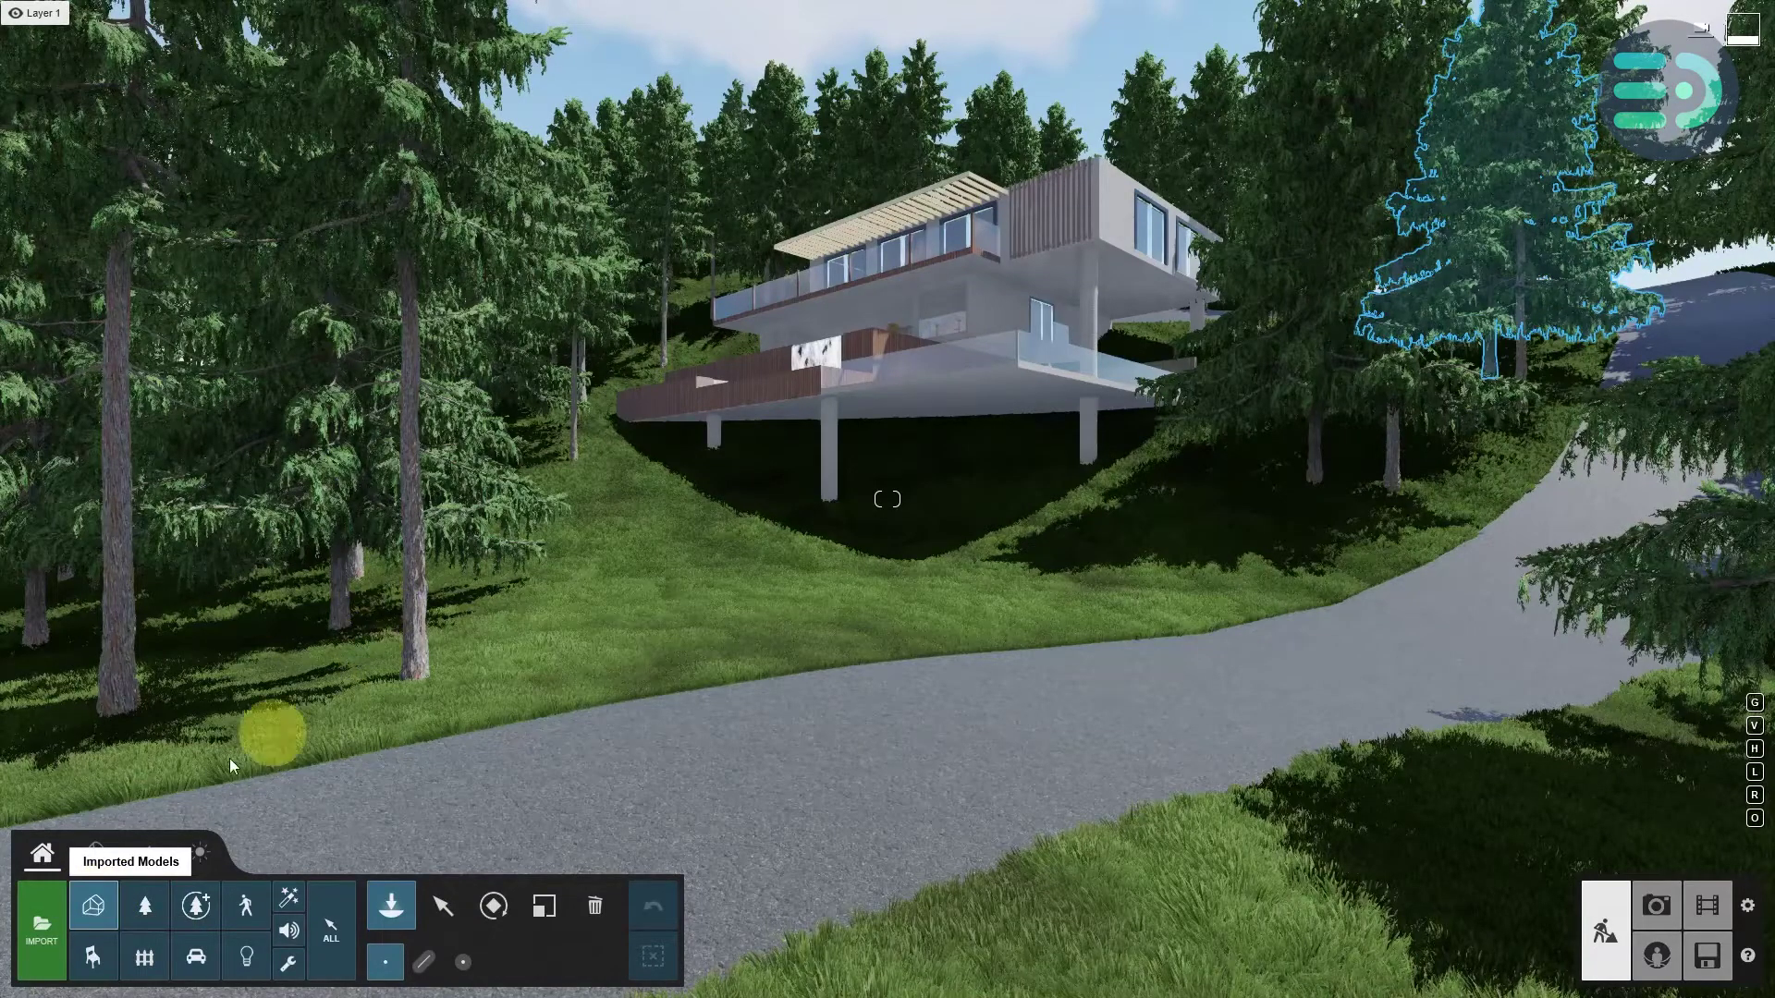
{"action": "left_click", "coordinate": [105, 906]}
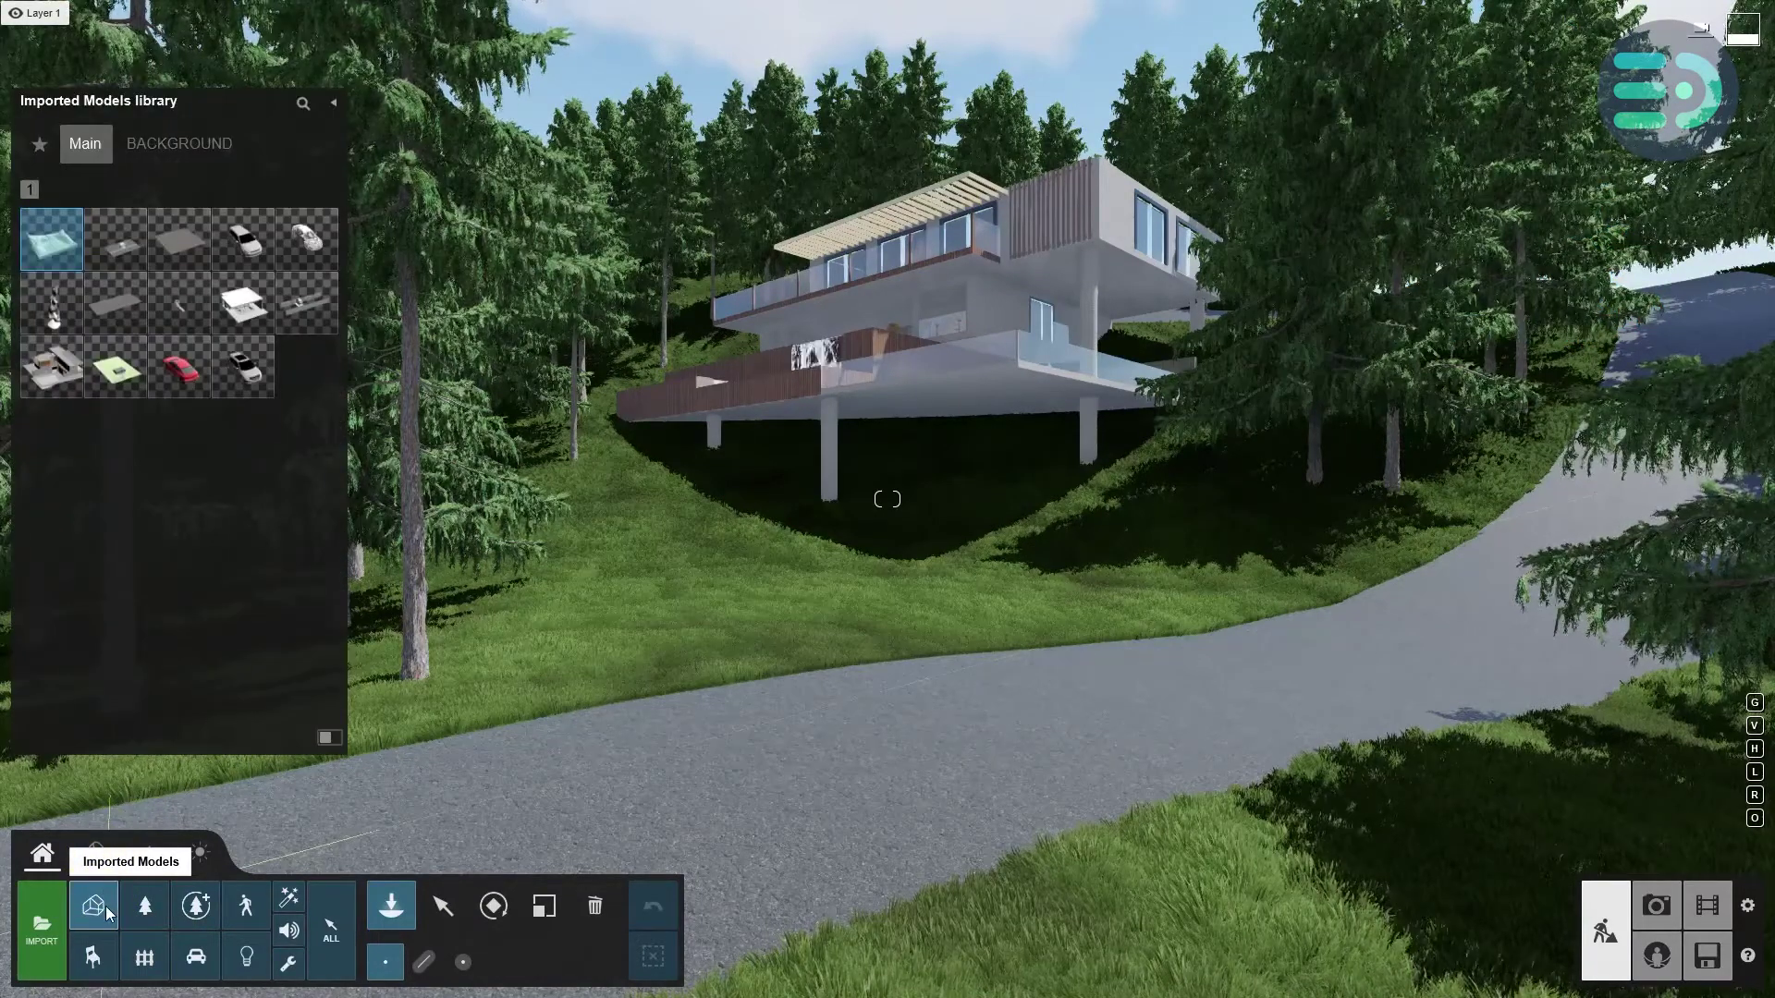
{"action": "mouse_move", "coordinate": [231, 375]}
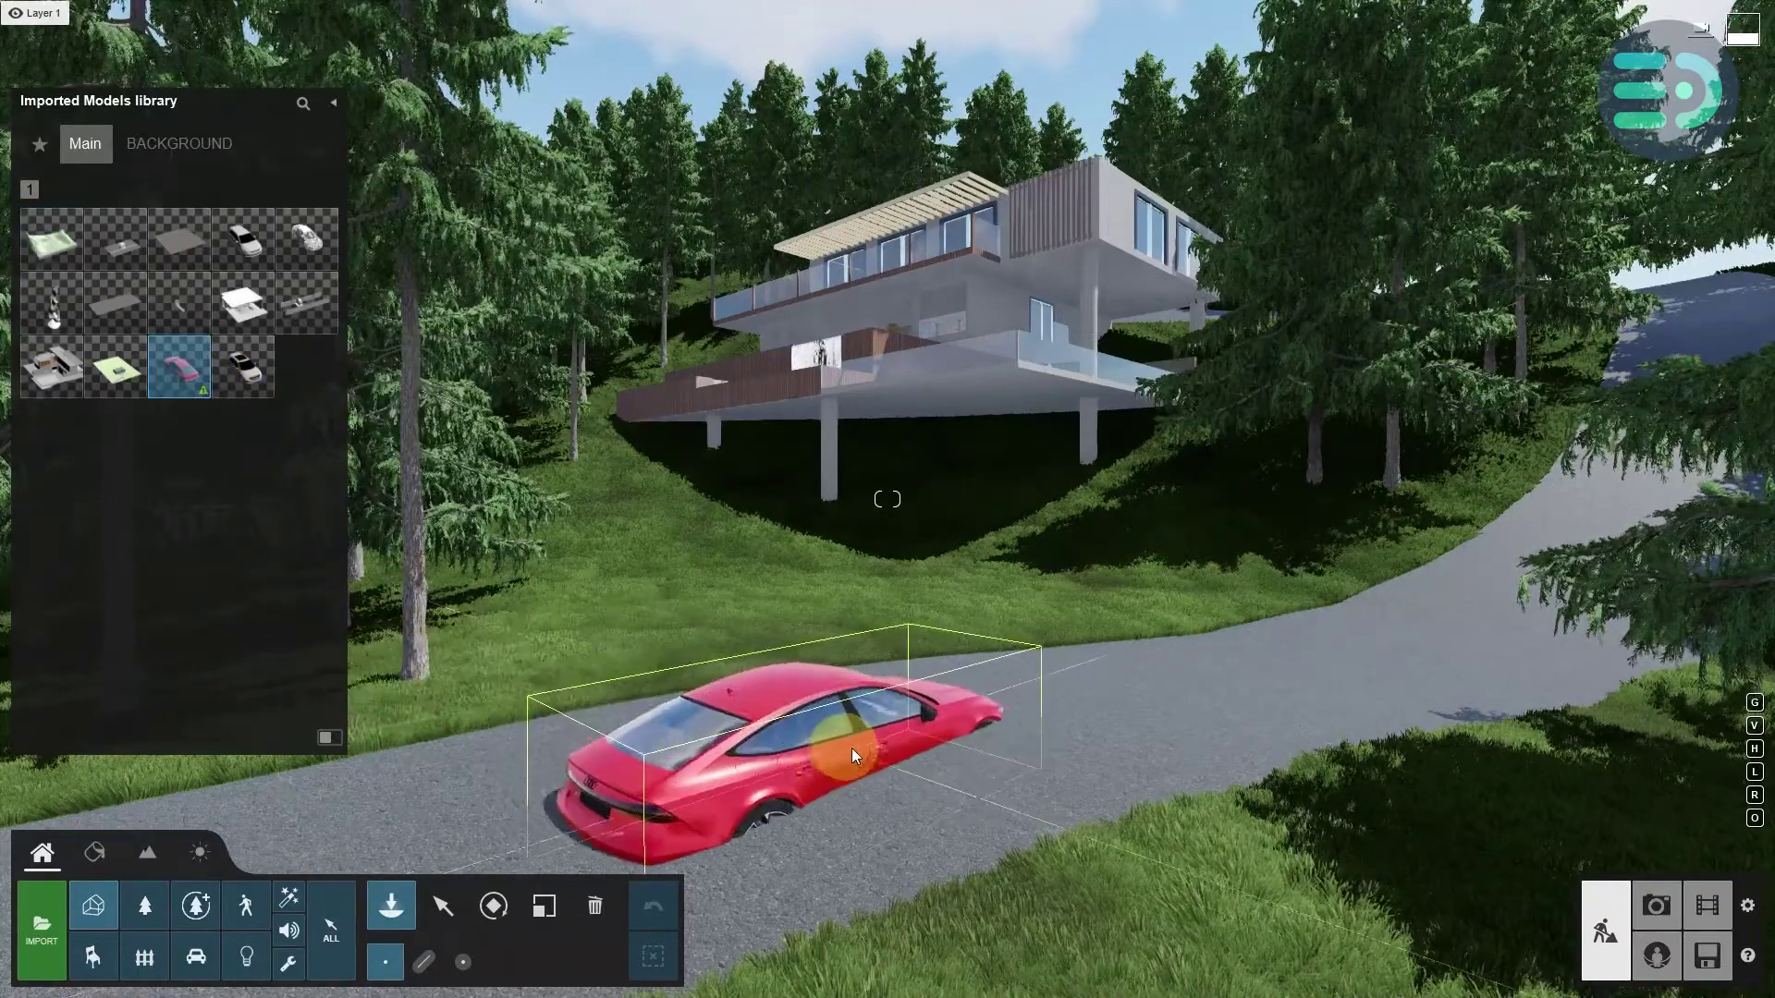
{"action": "left_click", "coordinate": [788, 773]}
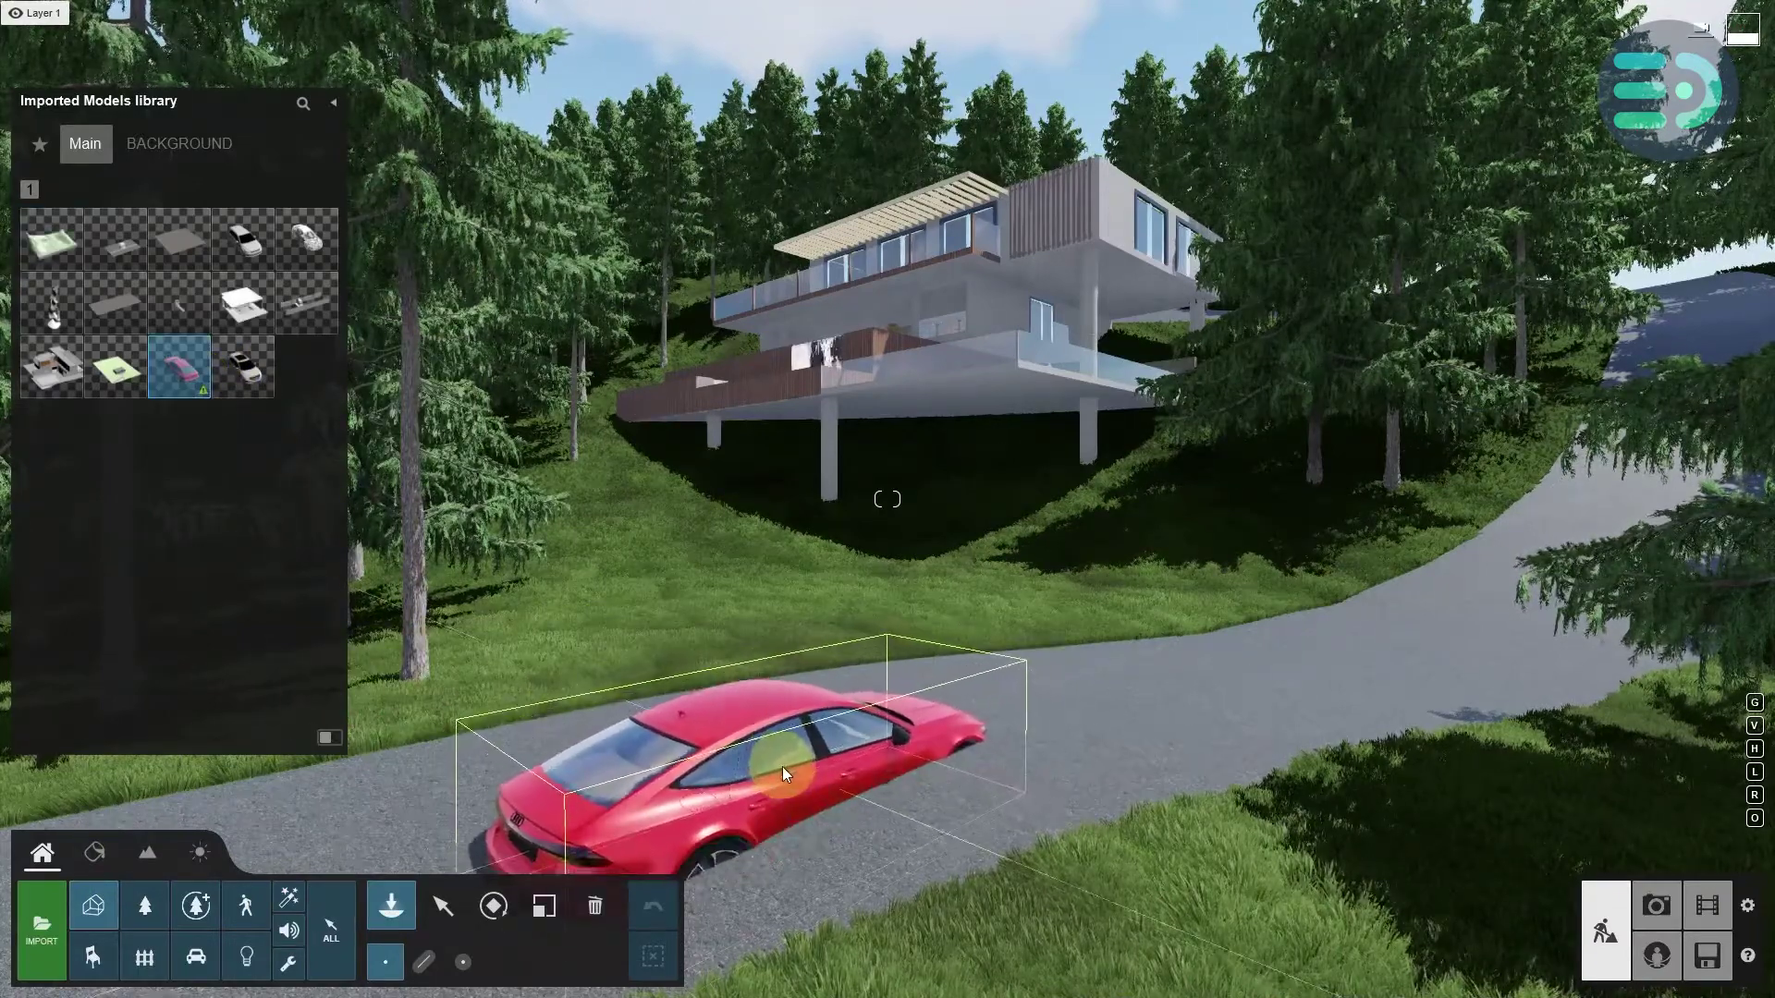
{"action": "left_click", "coordinate": [442, 908]}
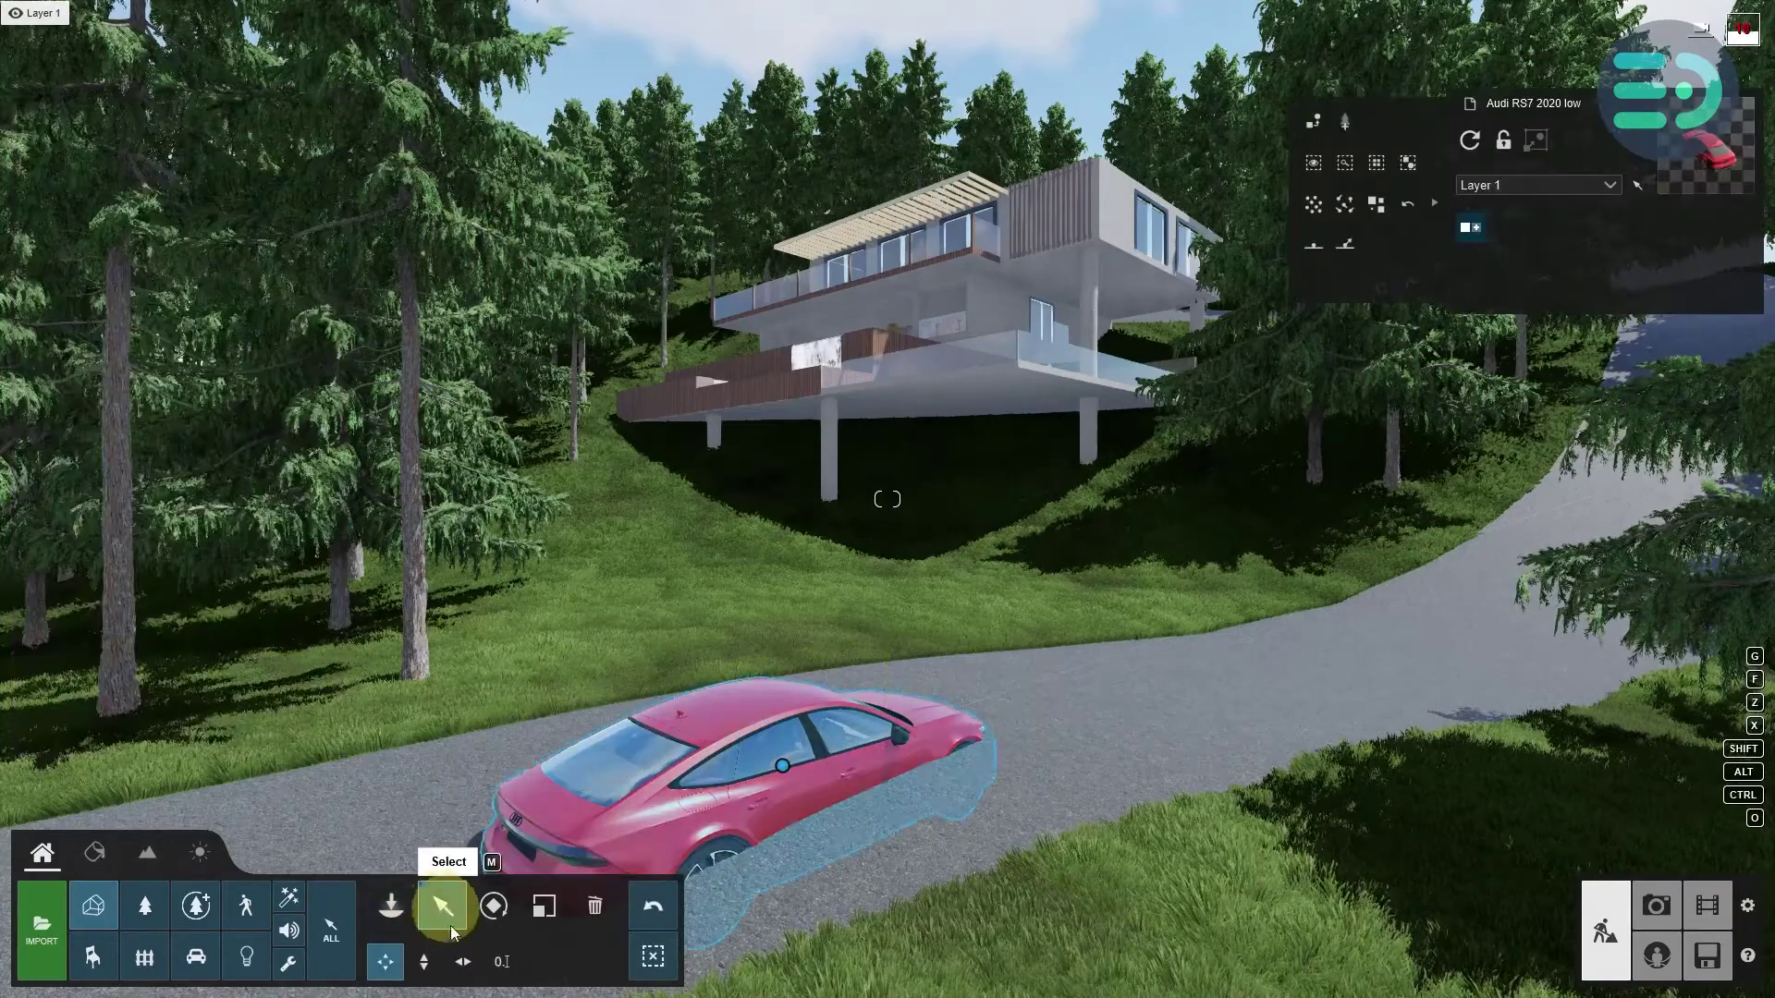
{"action": "left_click_drag", "start_coordinate": [774, 779], "coordinate": [790, 718]}
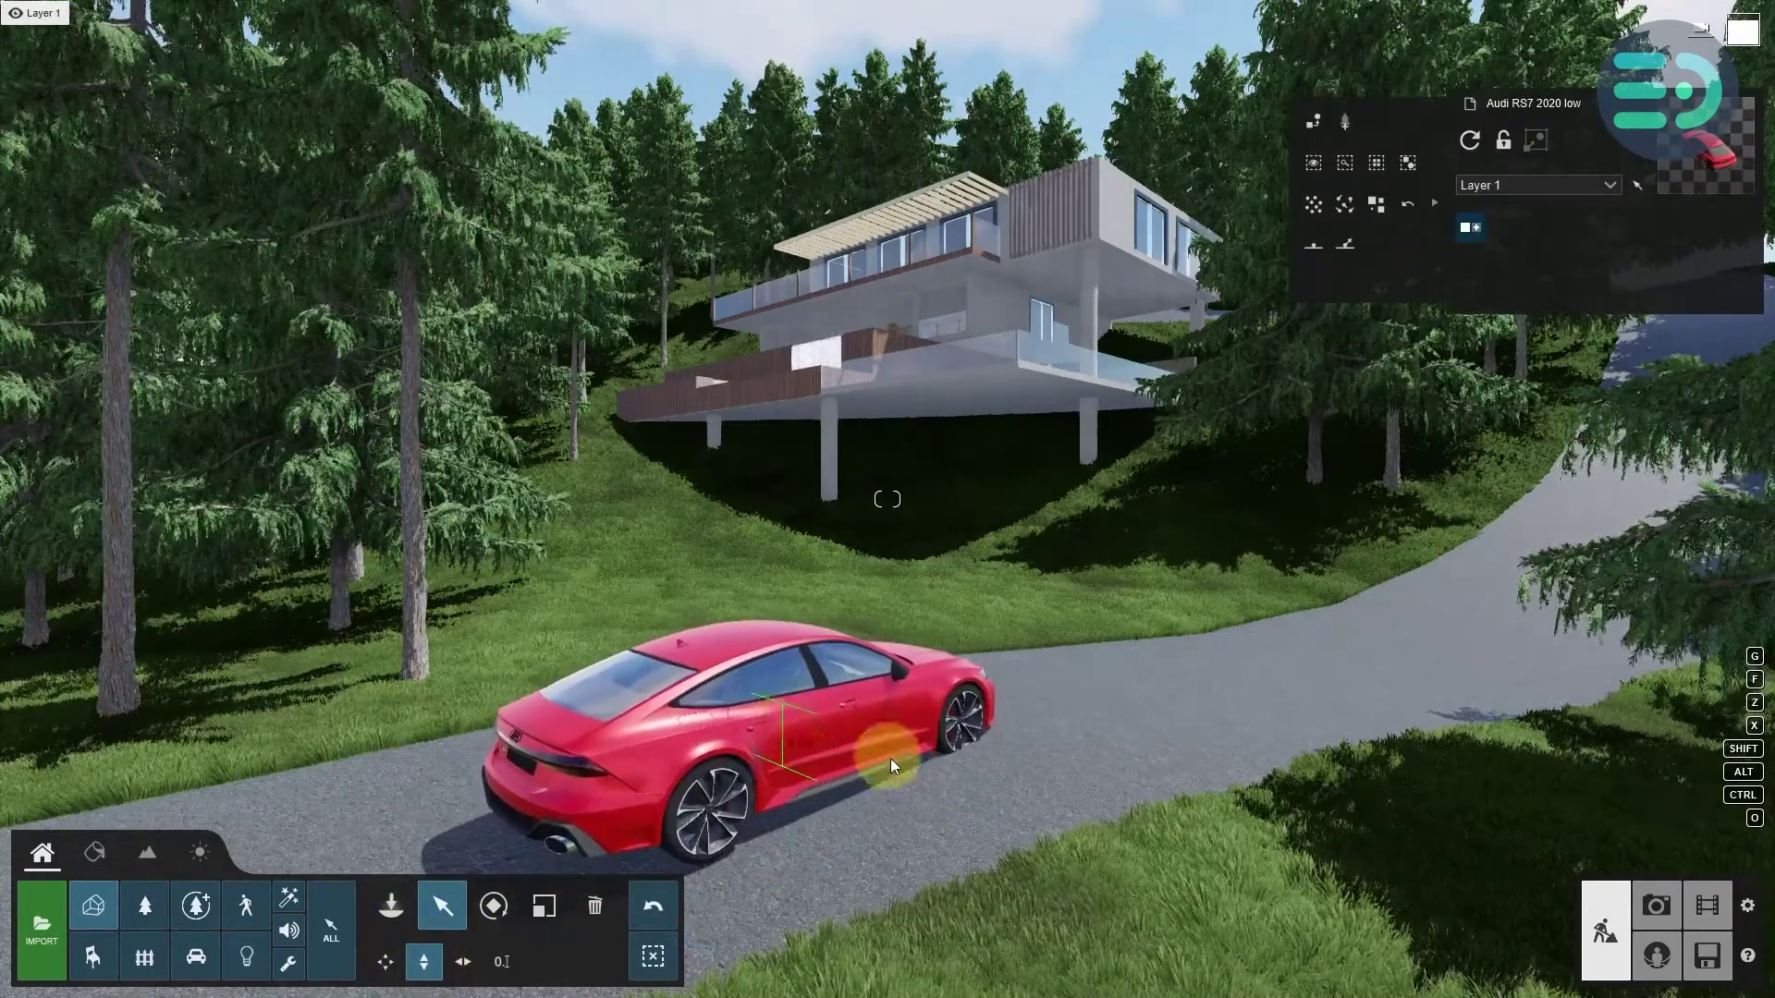
- Rotate the red car's heading so it lines up with the direction of the road
{"action": "key", "text": "d"}
{"action": "right_click_drag", "start_coordinate": [891, 758], "coordinate": [916, 789]}
{"action": "key", "text": "w"}
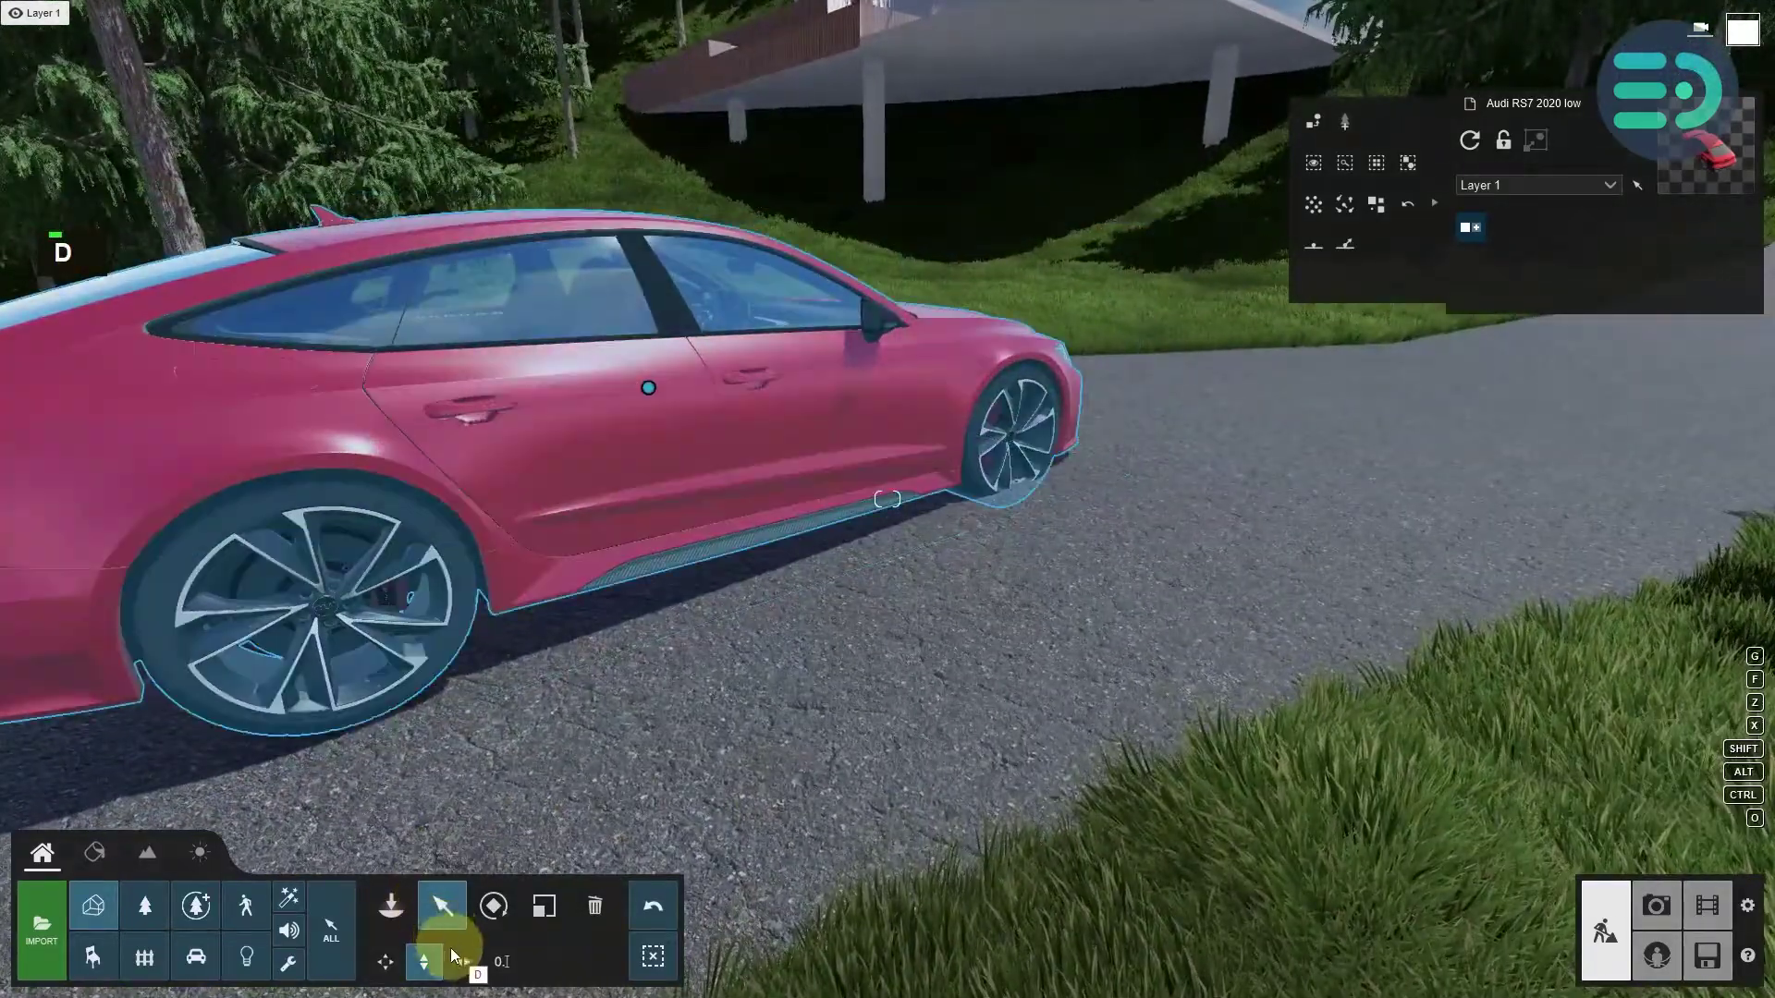
{"action": "left_click", "coordinate": [493, 907]}
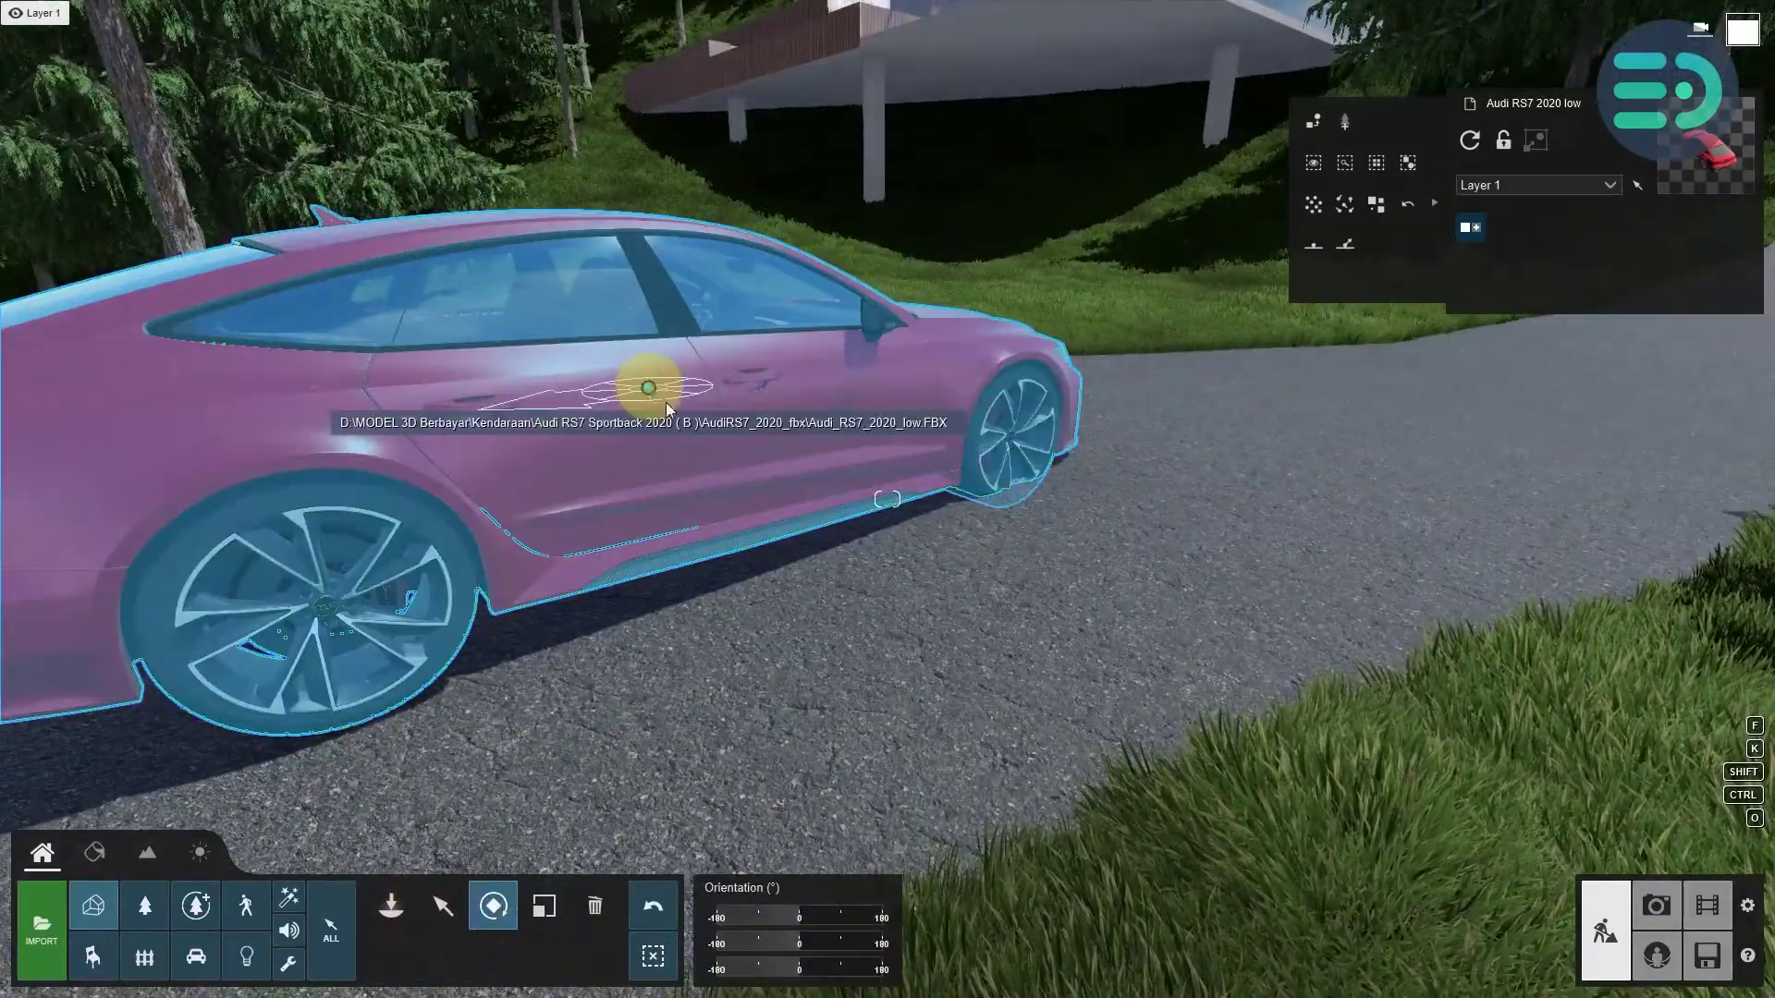
{"action": "key", "text": "s"}
{"action": "right_click_drag", "start_coordinate": [647, 388], "coordinate": [847, 427]}
{"action": "key", "text": "d"}
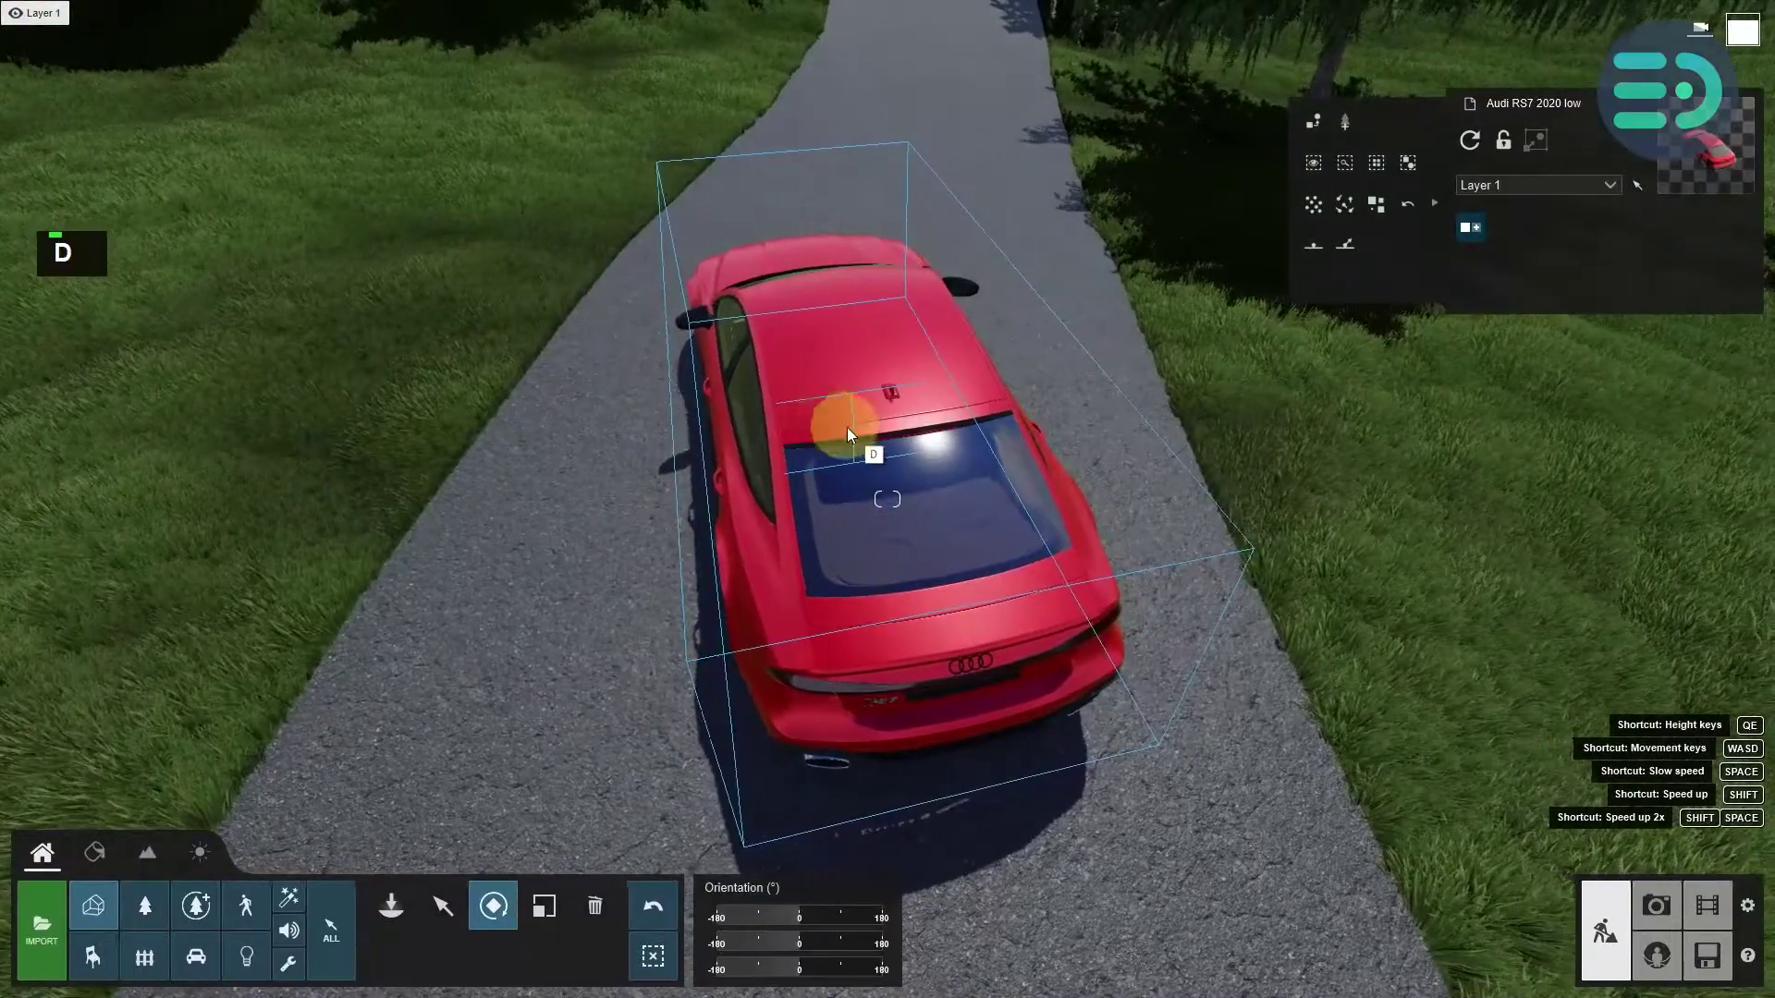
{"action": "left_click_drag", "start_coordinate": [850, 392], "coordinate": [957, 550]}
- Tilt the car to a pitch of 1.3393° to follow the road's slope and adjust its height above the asphalt
{"action": "key", "text": "w"}
{"action": "mouse_move", "coordinate": [957, 550]}
{"action": "right_mouse_down"}
{"action": "mouse_move", "coordinate": [916, 558]}
{"action": "mouse_move", "coordinate": [957, 551]}
{"action": "right_mouse_up"}
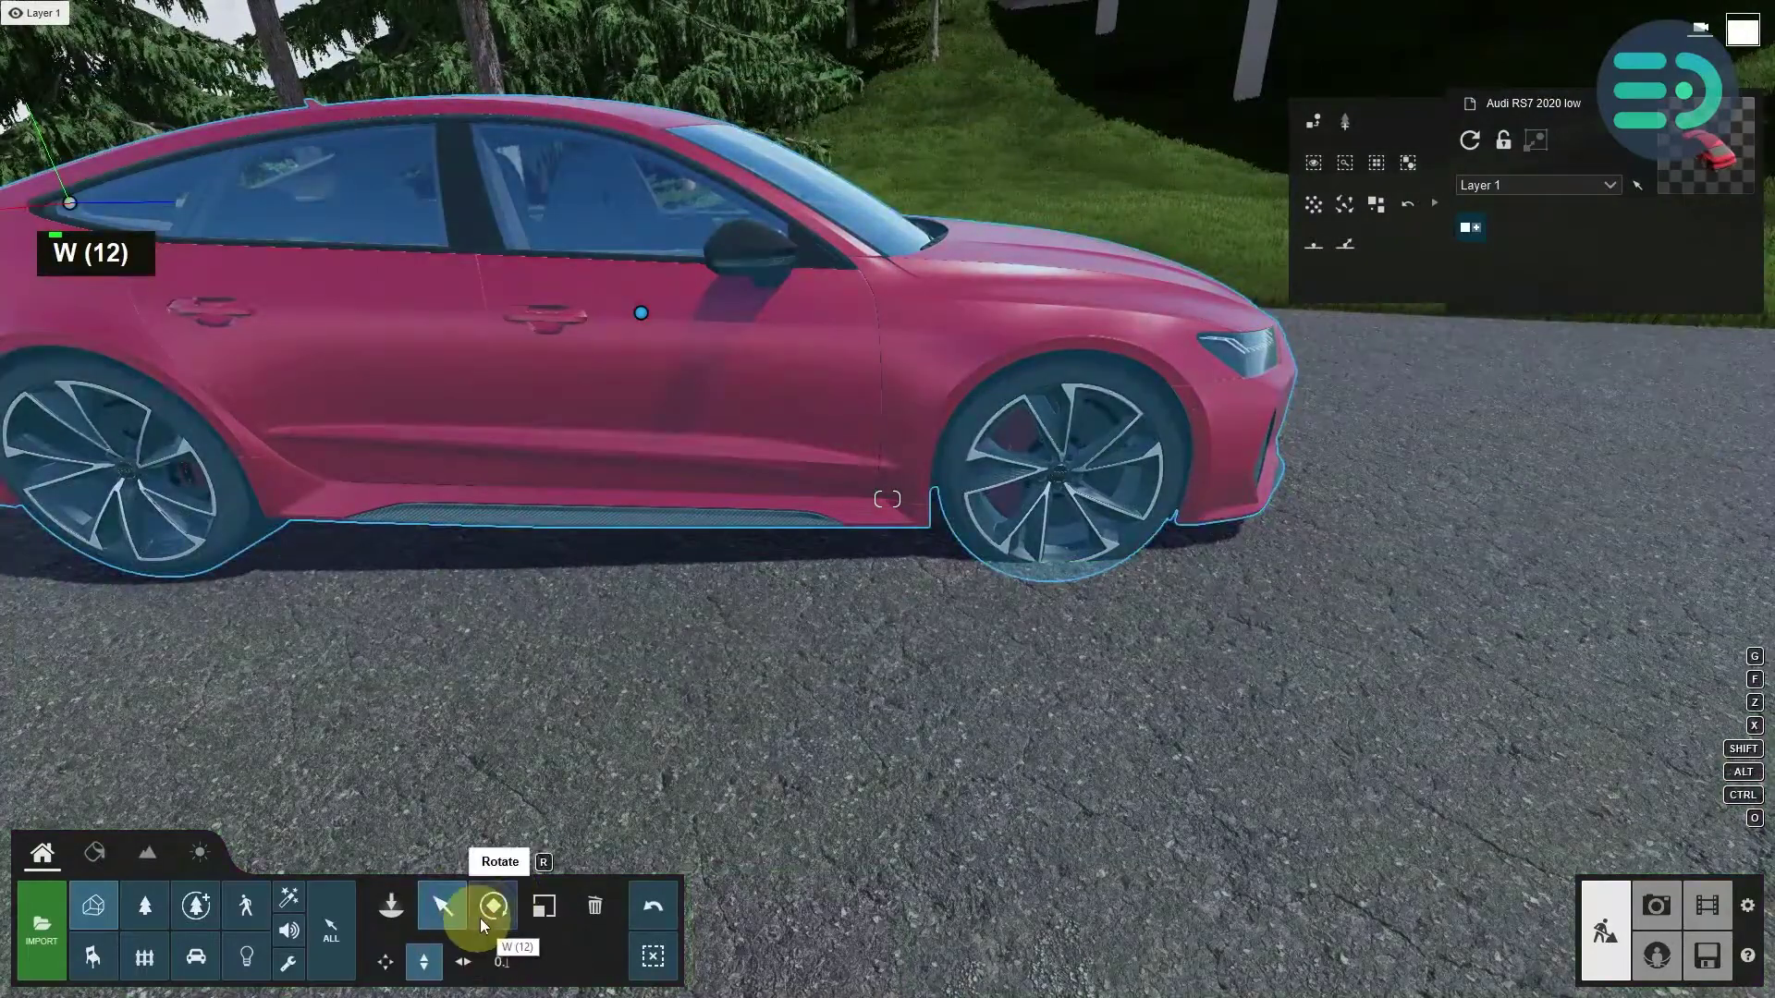
{"action": "left_click", "coordinate": [808, 937]}
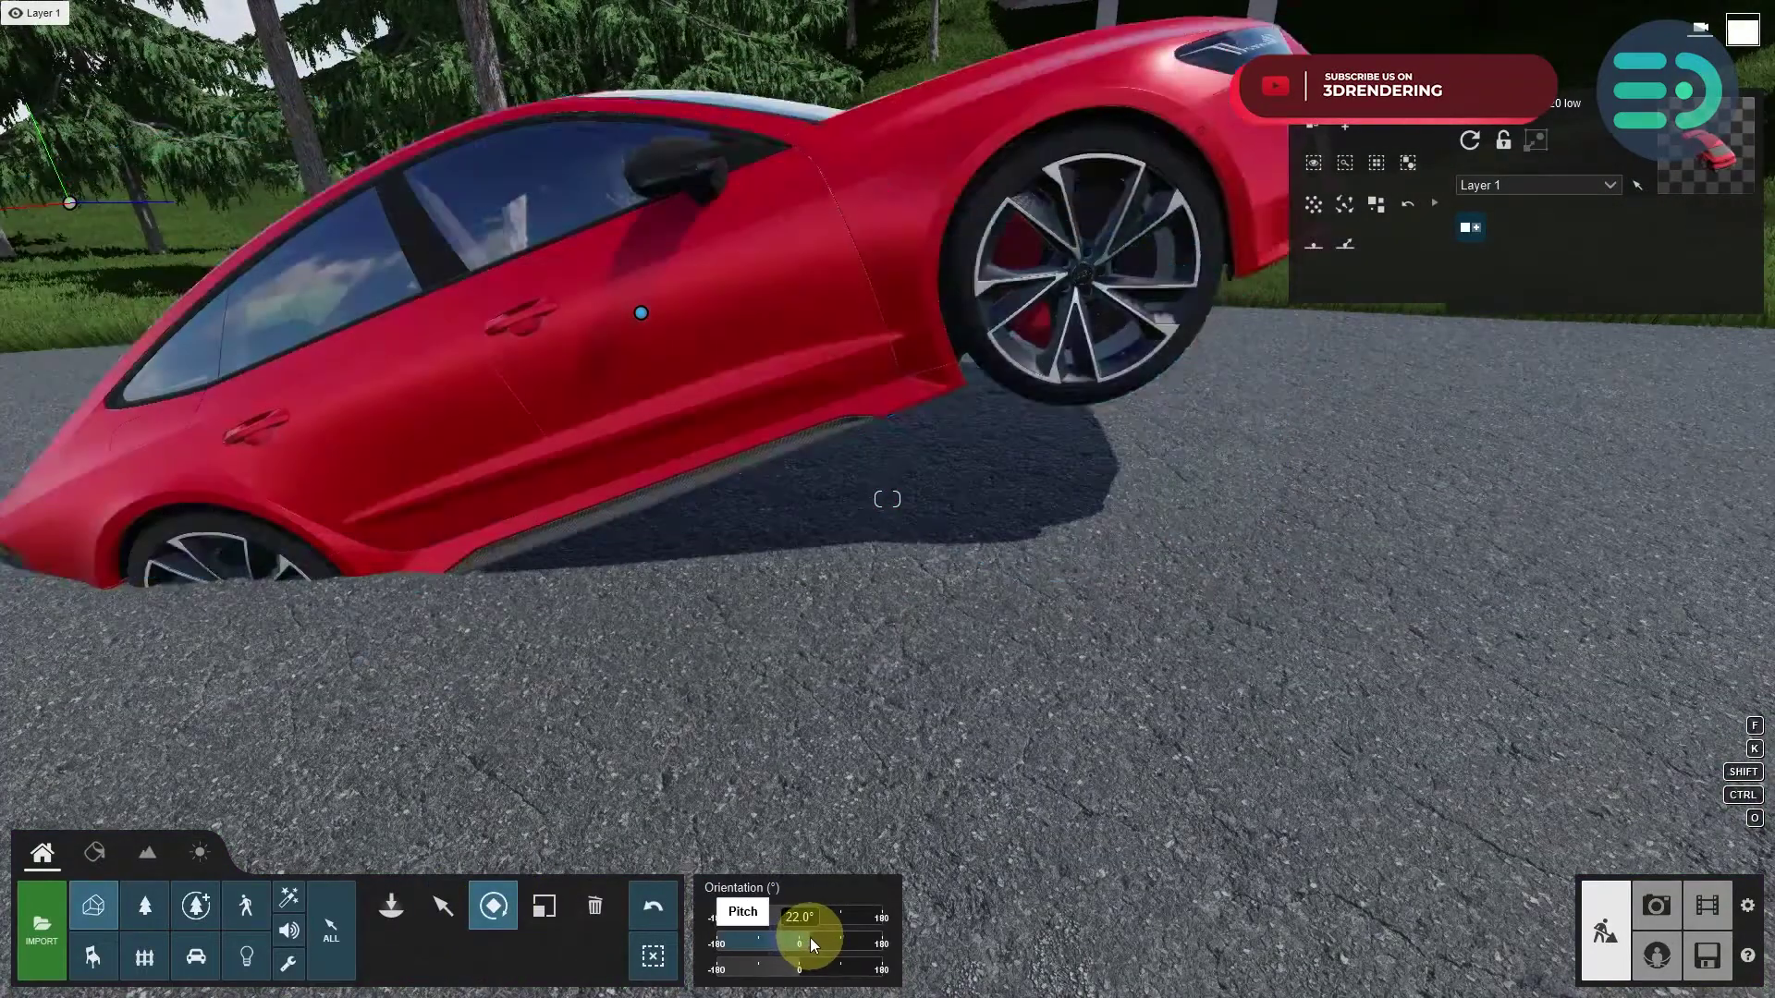
{"action": "key", "text": "ctrl+z"}
{"action": "left_click", "coordinate": [797, 941], "text": "shift"}
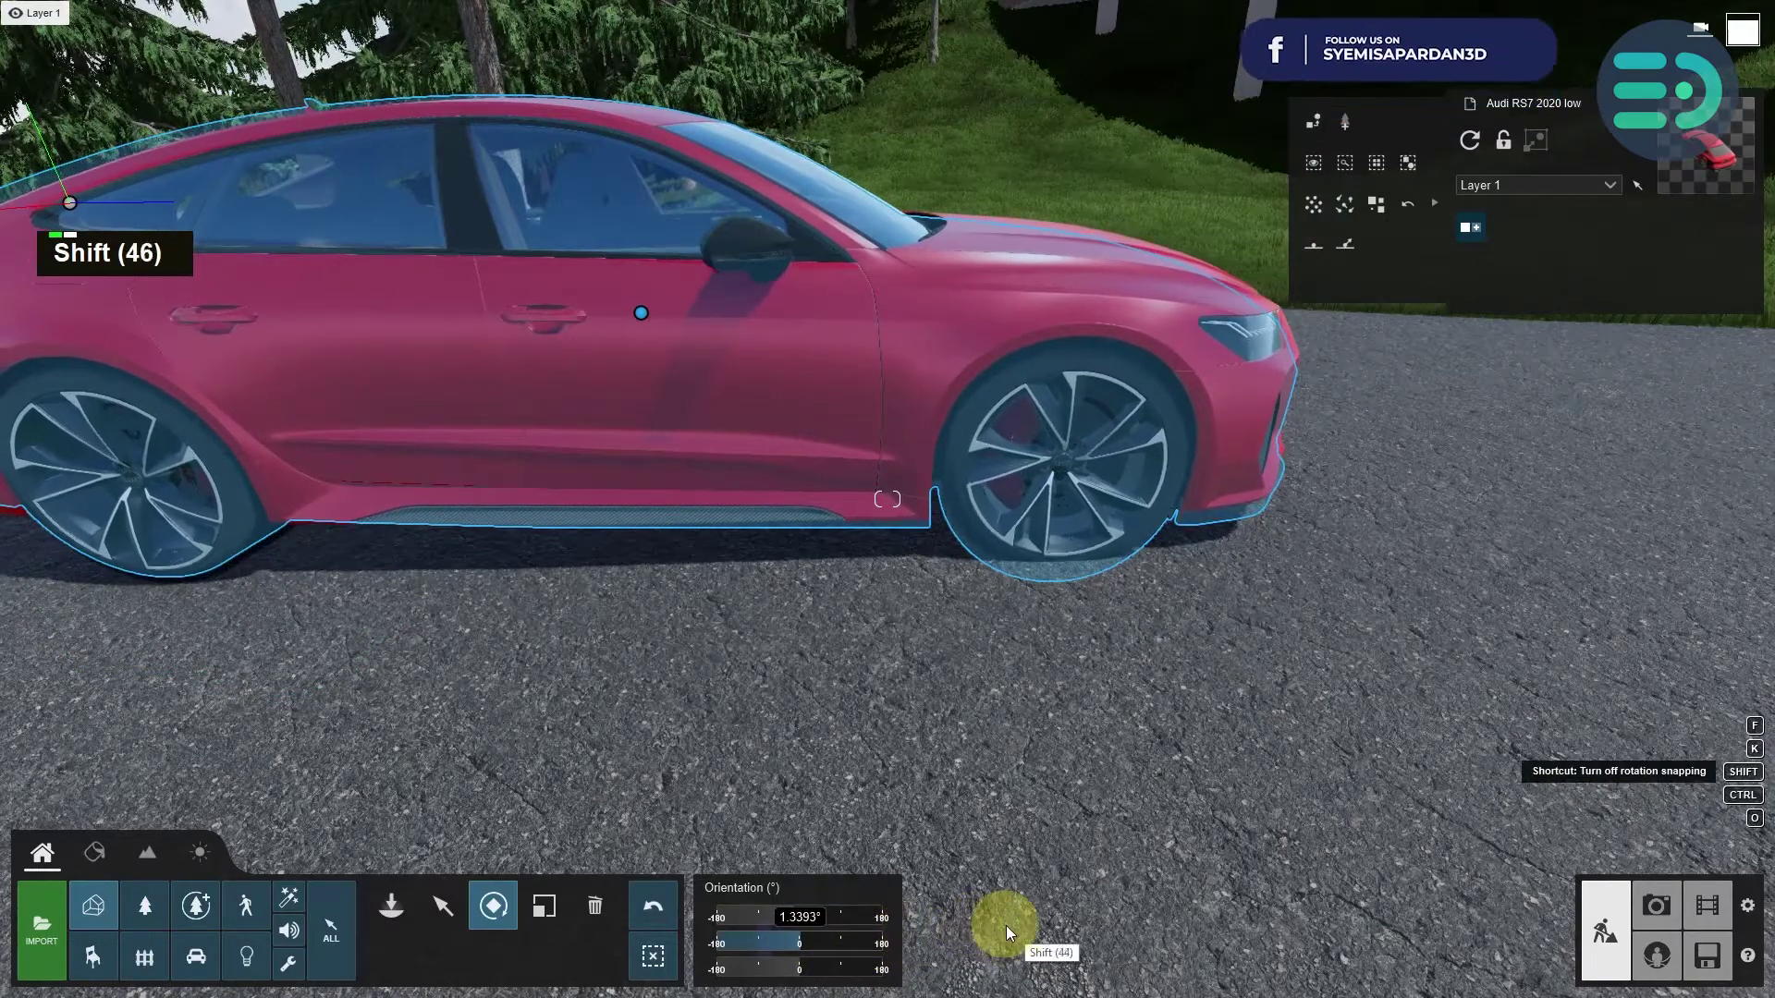
{"action": "left_click", "coordinate": [440, 914], "text": "shift"}
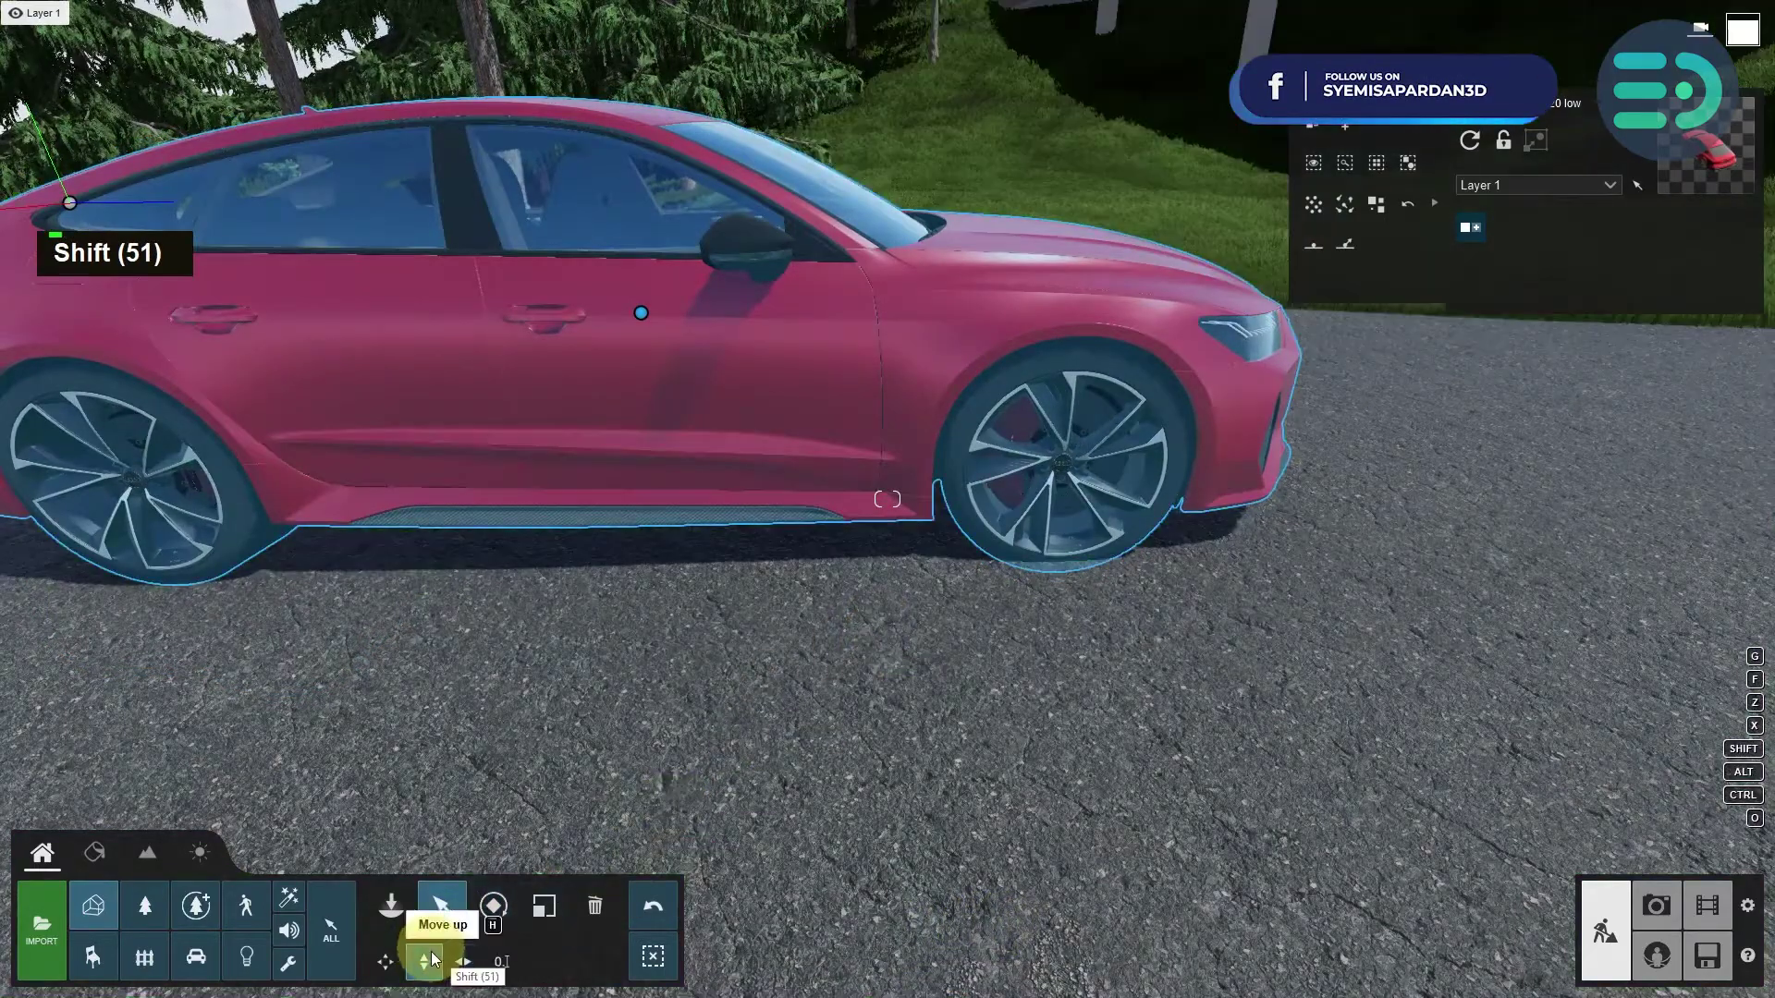
{"action": "left_click", "coordinate": [425, 952], "text": "shift"}
{"action": "left_click_drag", "start_coordinate": [640, 312], "coordinate": [603, 316], "text": "shift"}
- Set the car's pitch to 2.3184° and fine-tune its height so the wheels rest on the road
{"action": "left_click", "coordinate": [493, 905]}
{"action": "left_click", "coordinate": [796, 941], "text": "shift"}
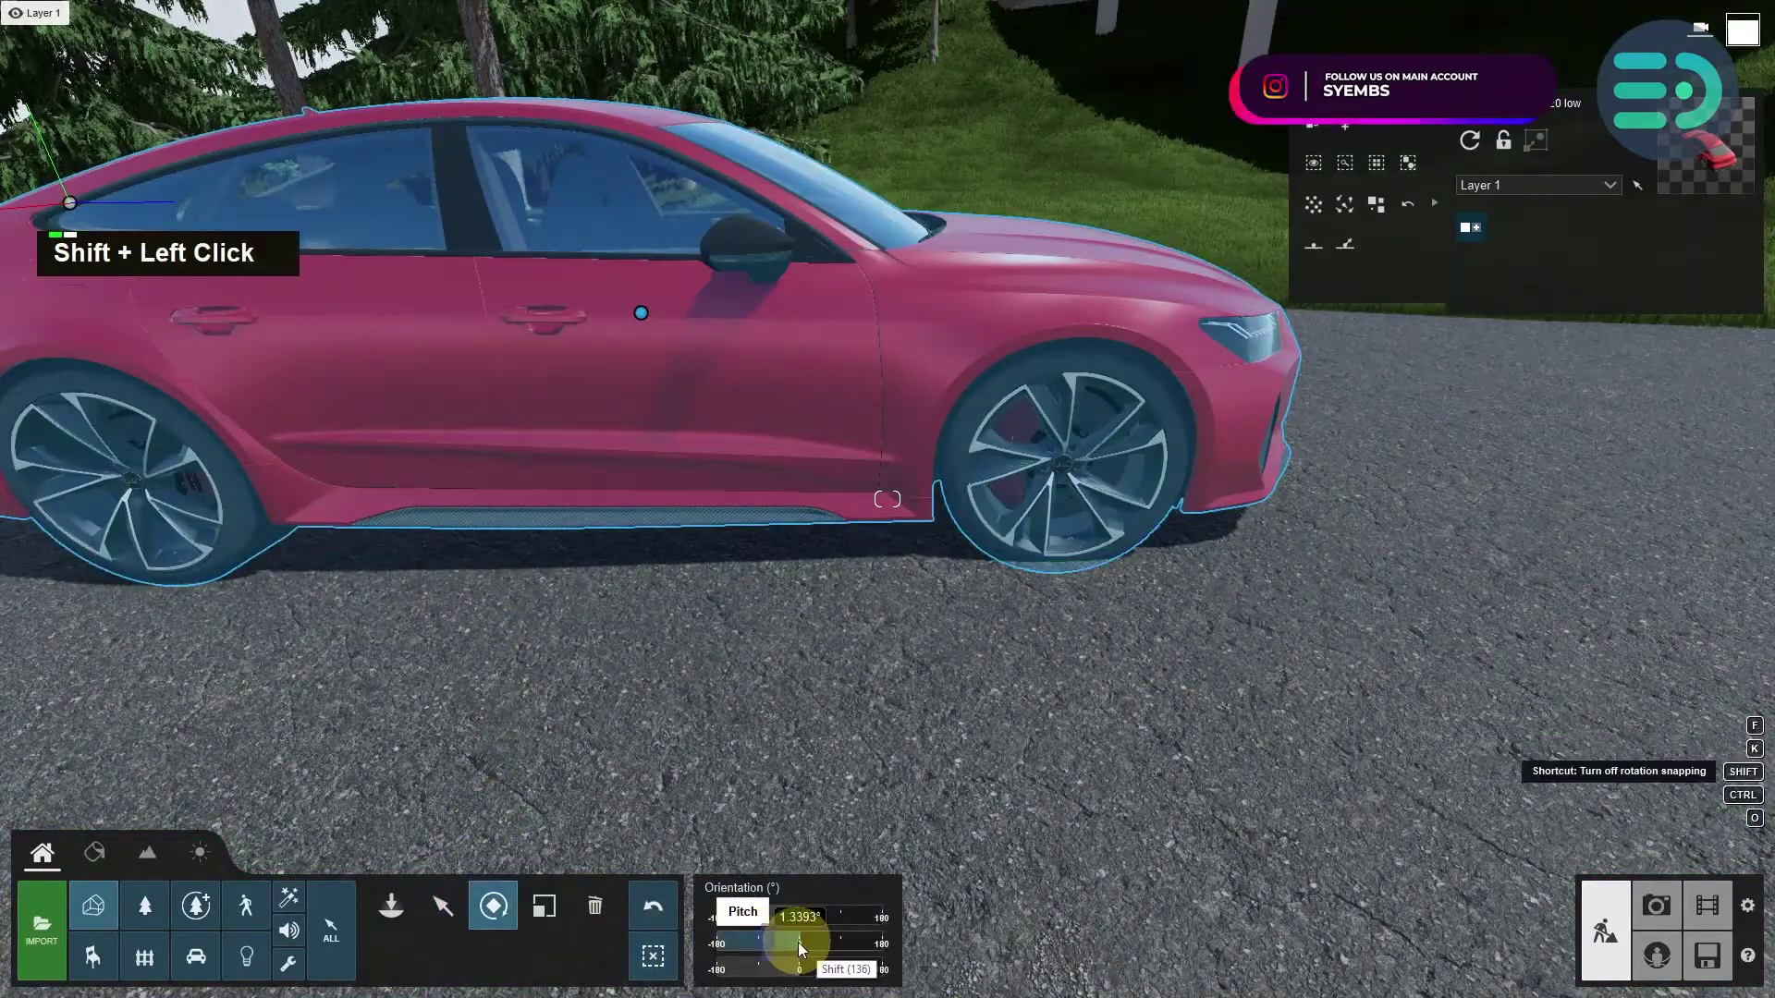
{"action": "left_click_drag", "start_coordinate": [843, 939], "coordinate": [952, 919], "text": "shift"}
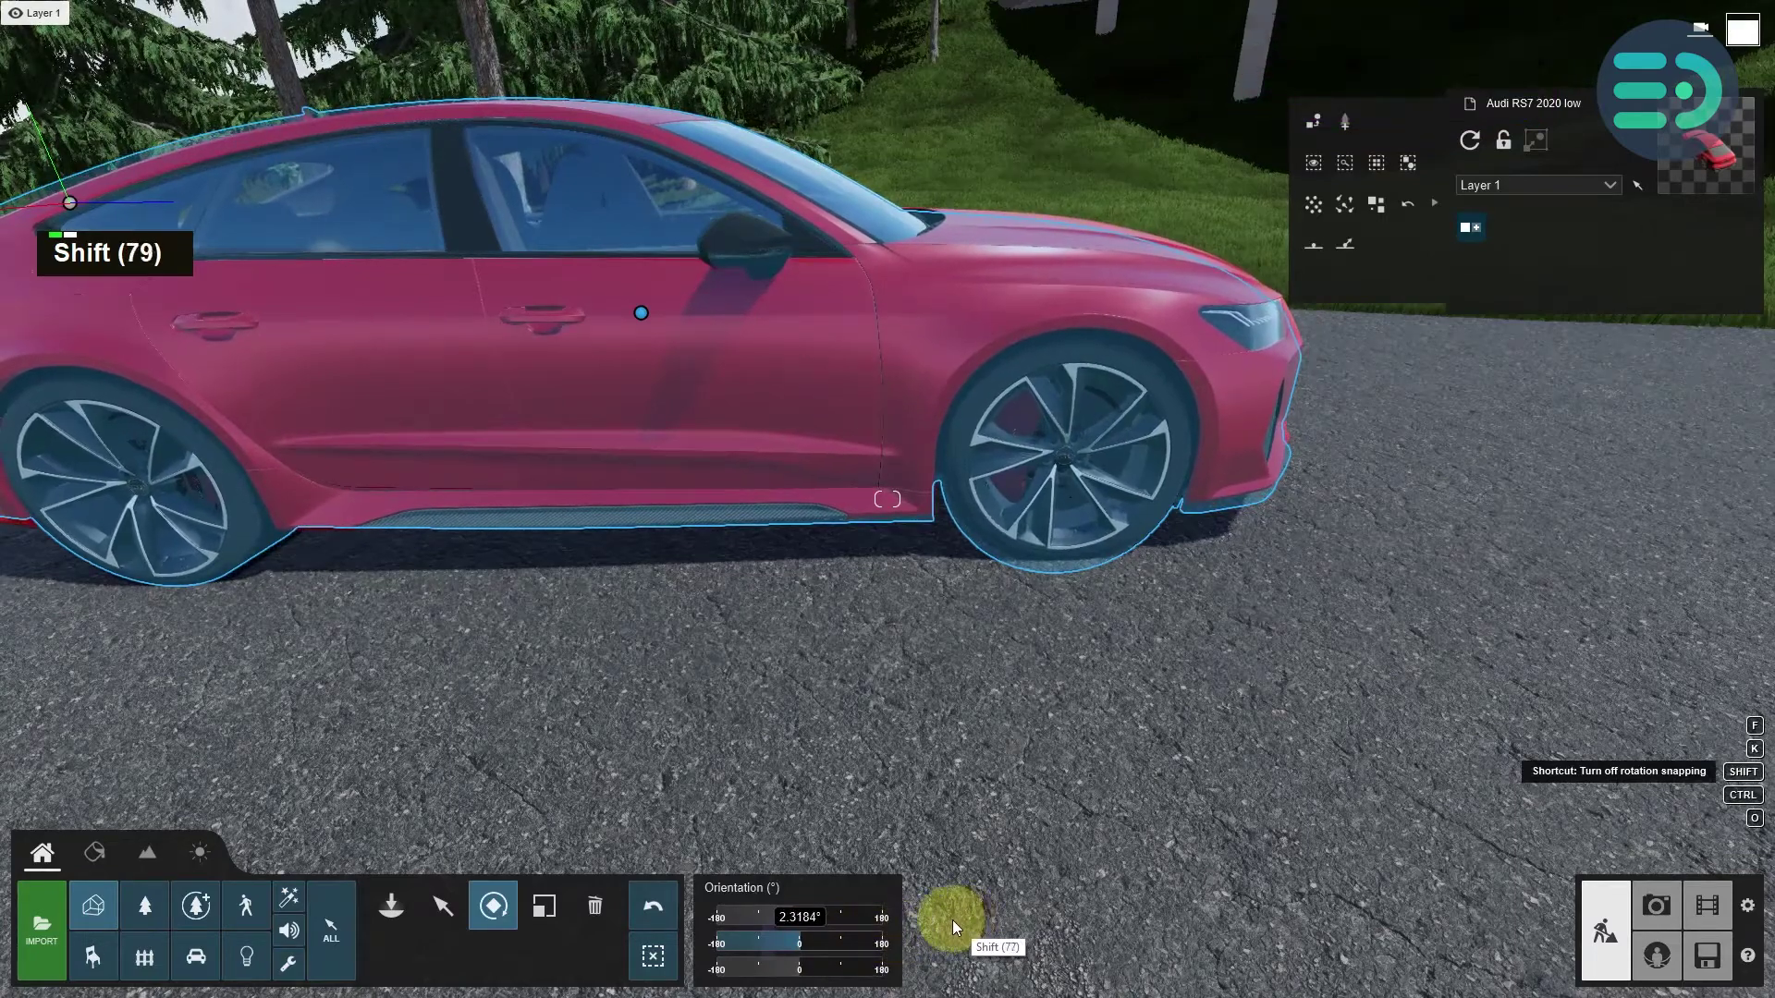
{"action": "left_click", "coordinate": [440, 925]}
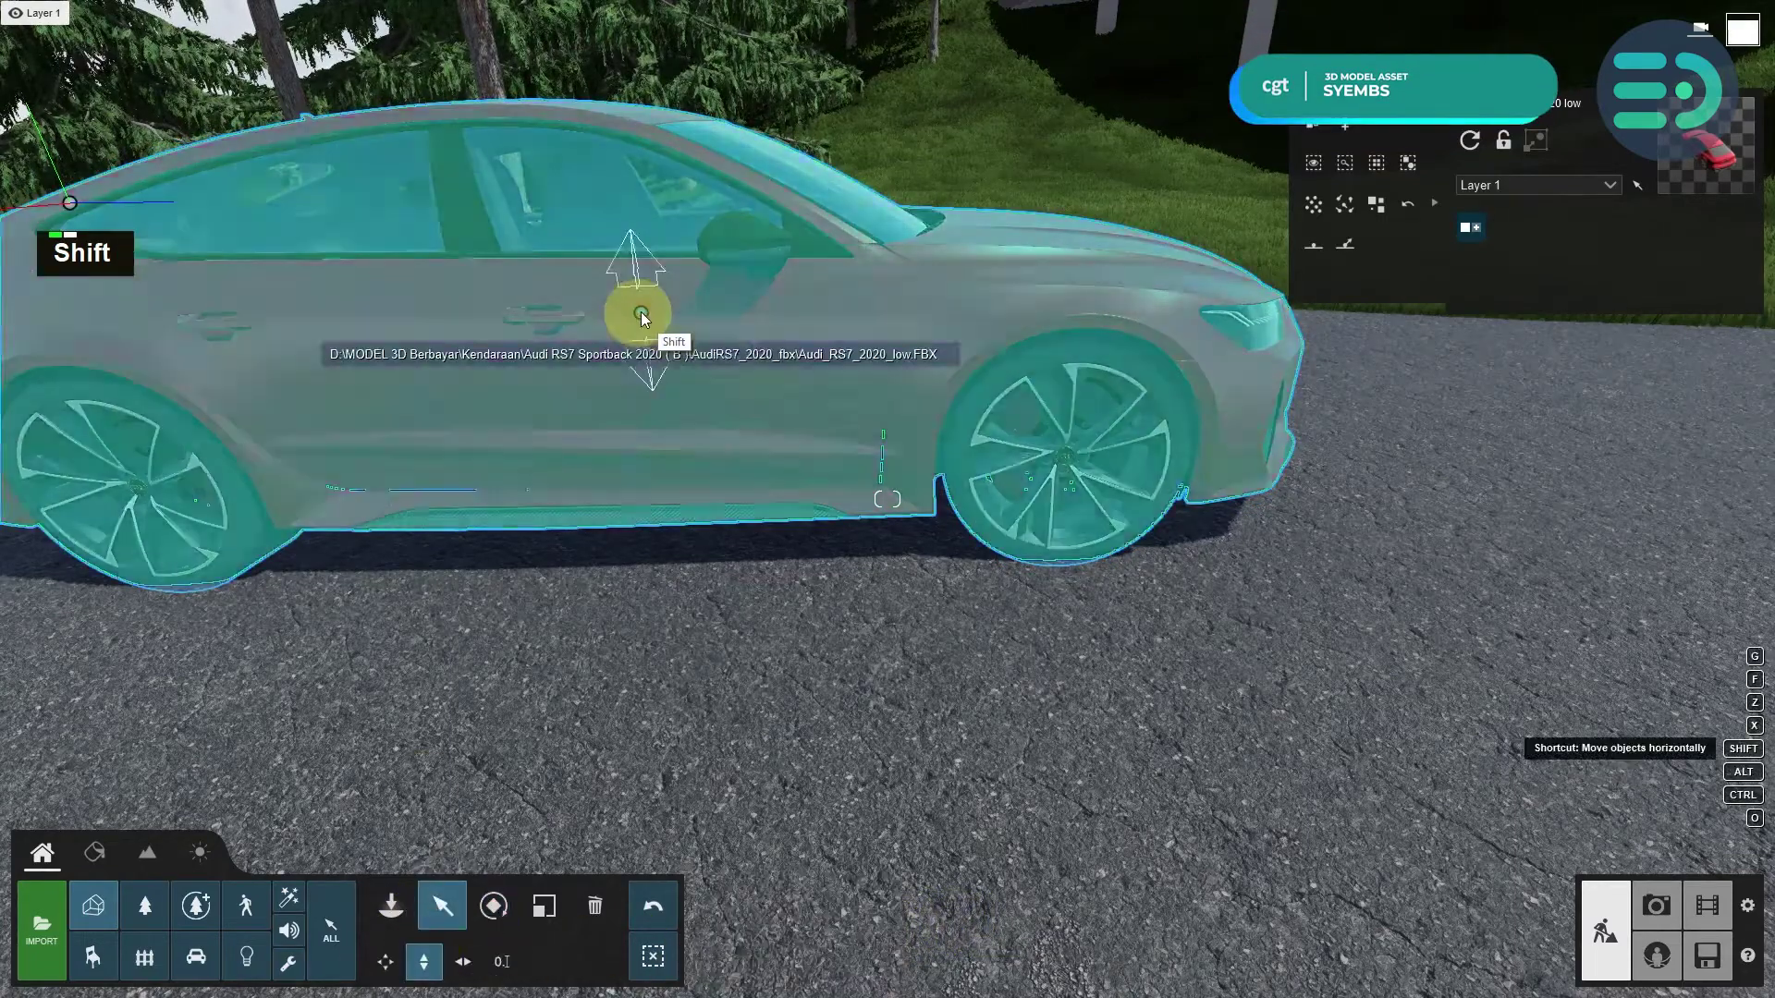
{"action": "left_click", "coordinate": [645, 297], "text": "shift"}
{"action": "left_click_drag", "start_coordinate": [642, 286], "coordinate": [642, 288], "text": "shift"}
- Place tall, slender conifers on the grass behind the car and on the near side of the road
{"action": "right_click_drag", "start_coordinate": [846, 405], "coordinate": [815, 420]}
{"action": "key", "text": "s"}
{"action": "key", "text": "d"}
{"action": "key", "text": "w"}
{"action": "key", "text": "d"}
{"action": "key", "text": "s"}
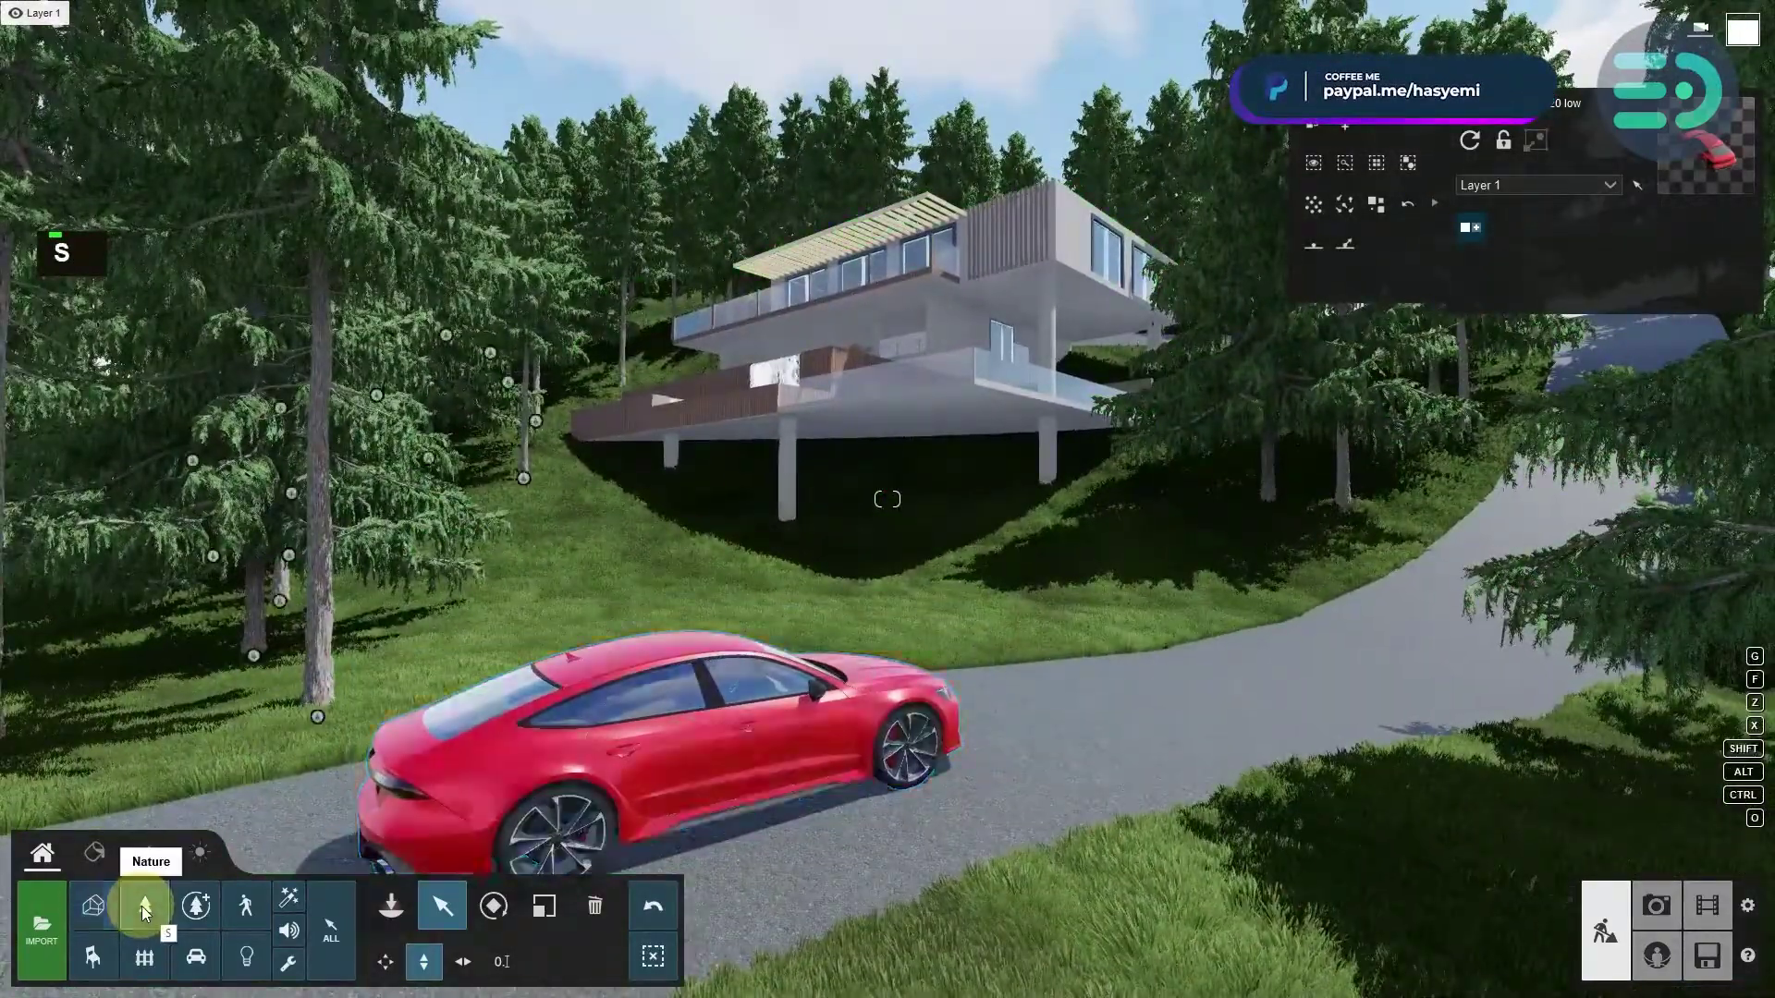
{"action": "left_click", "coordinate": [142, 906]}
{"action": "double_click", "coordinate": [137, 903]}
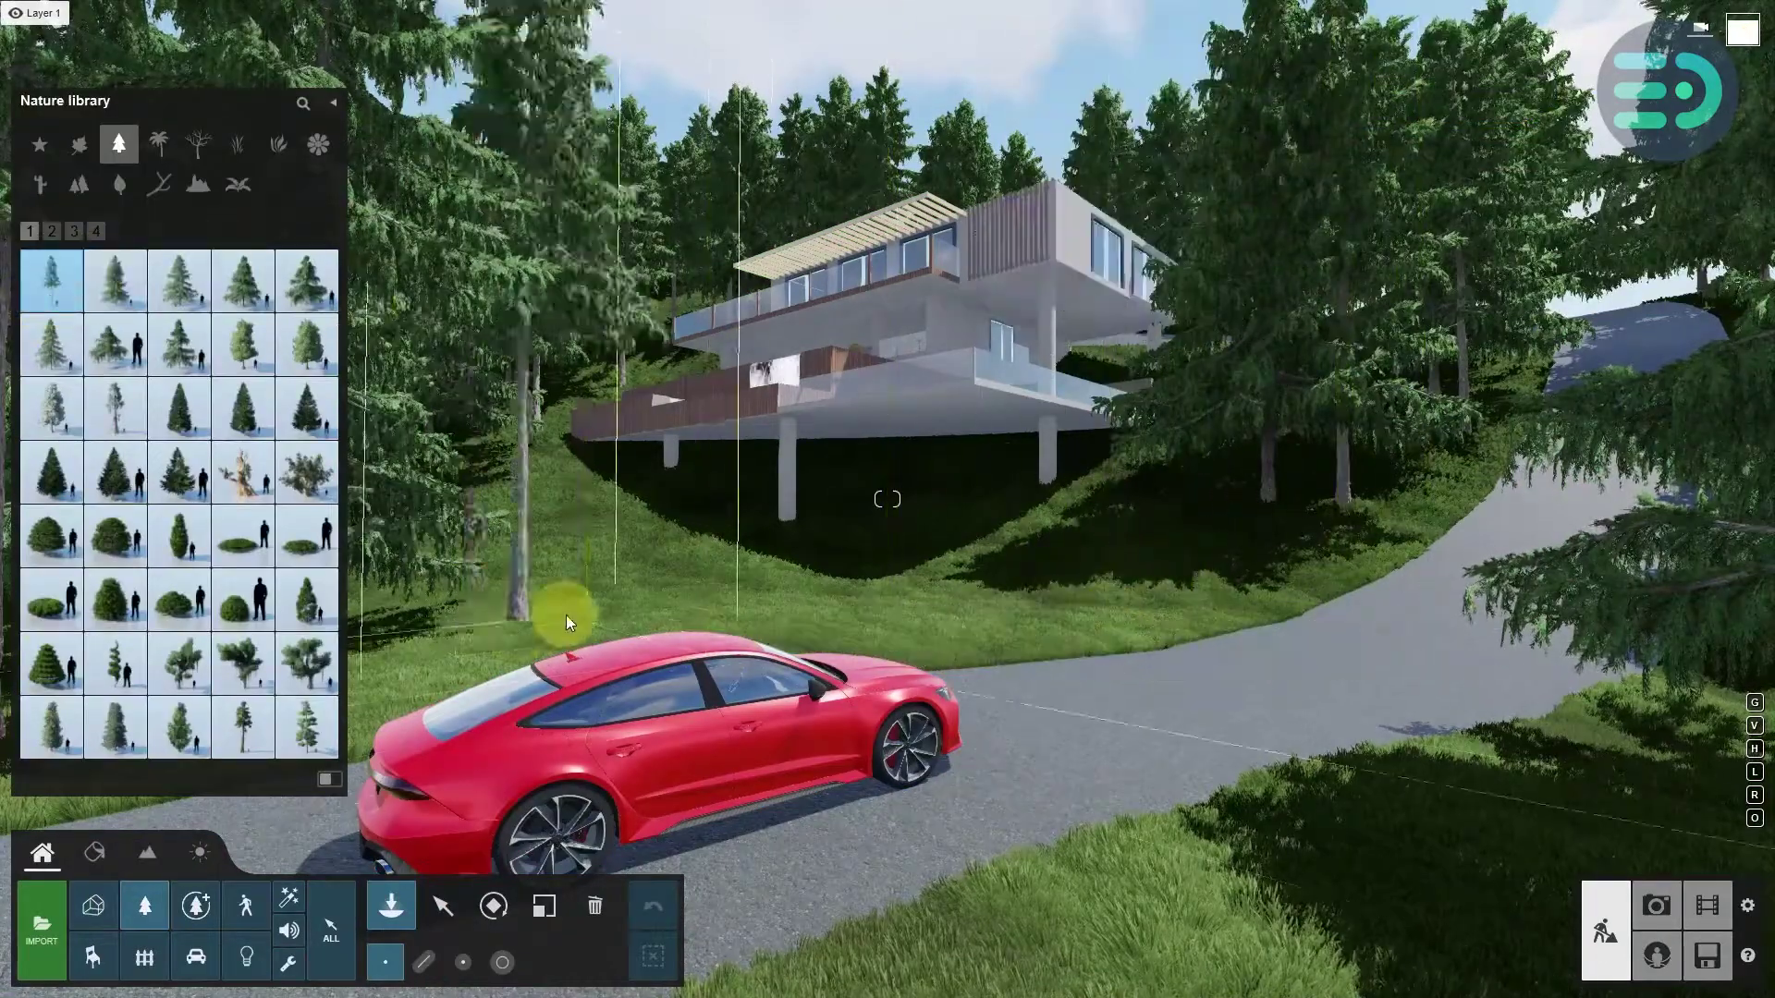
{"action": "left_click", "coordinate": [591, 592]}
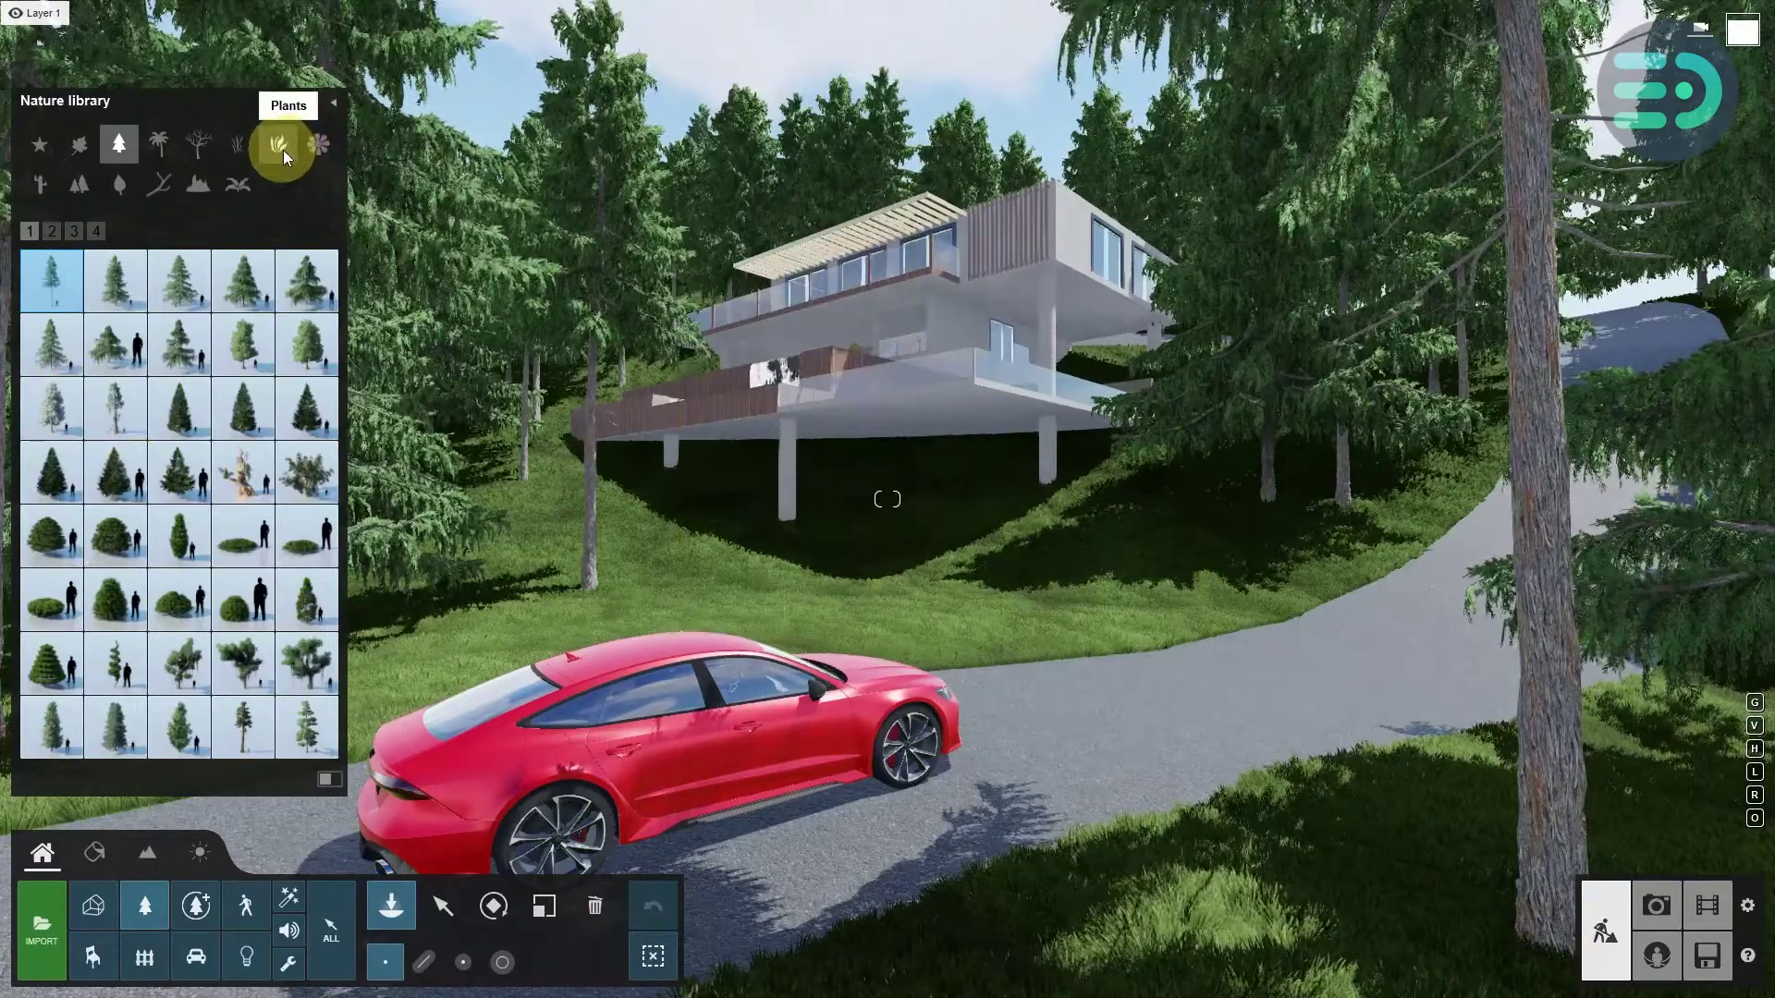
- Choose an ornamental grass clump from the nature library and place it on the grassy slope below the villa
{"action": "left_click", "coordinate": [241, 183]}
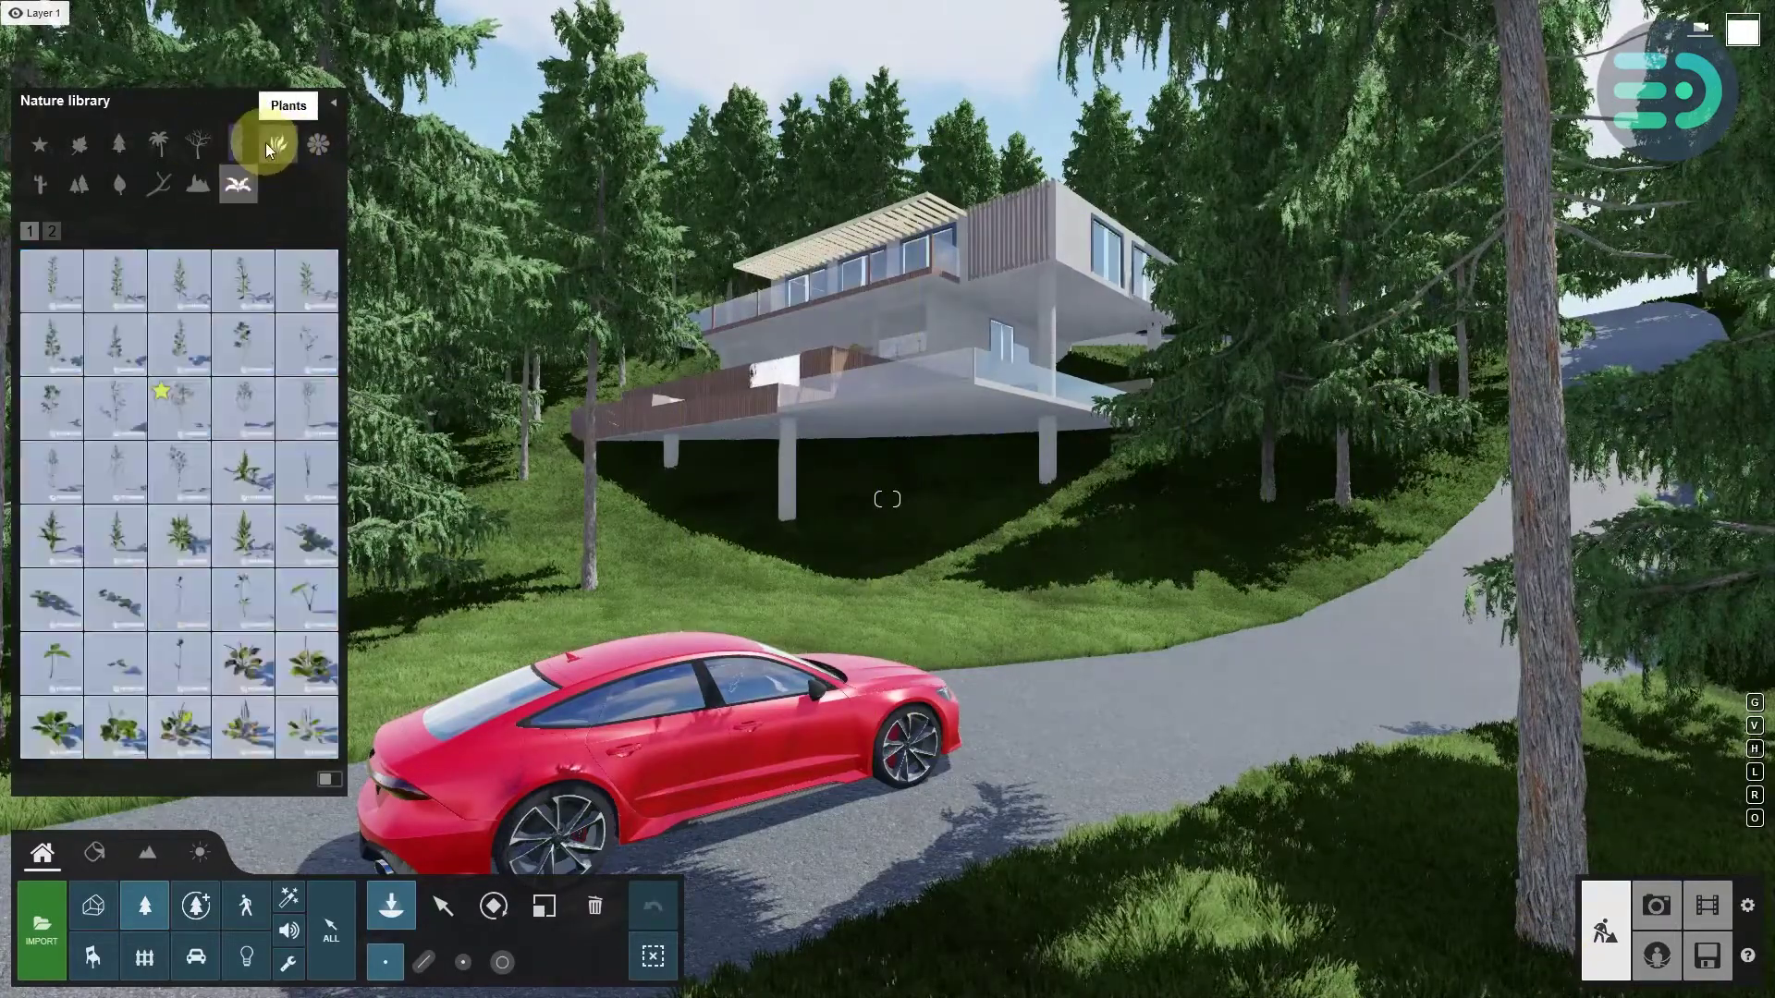
{"action": "left_click", "coordinate": [264, 143]}
{"action": "left_click", "coordinate": [210, 149]}
{"action": "left_click", "coordinate": [238, 145]}
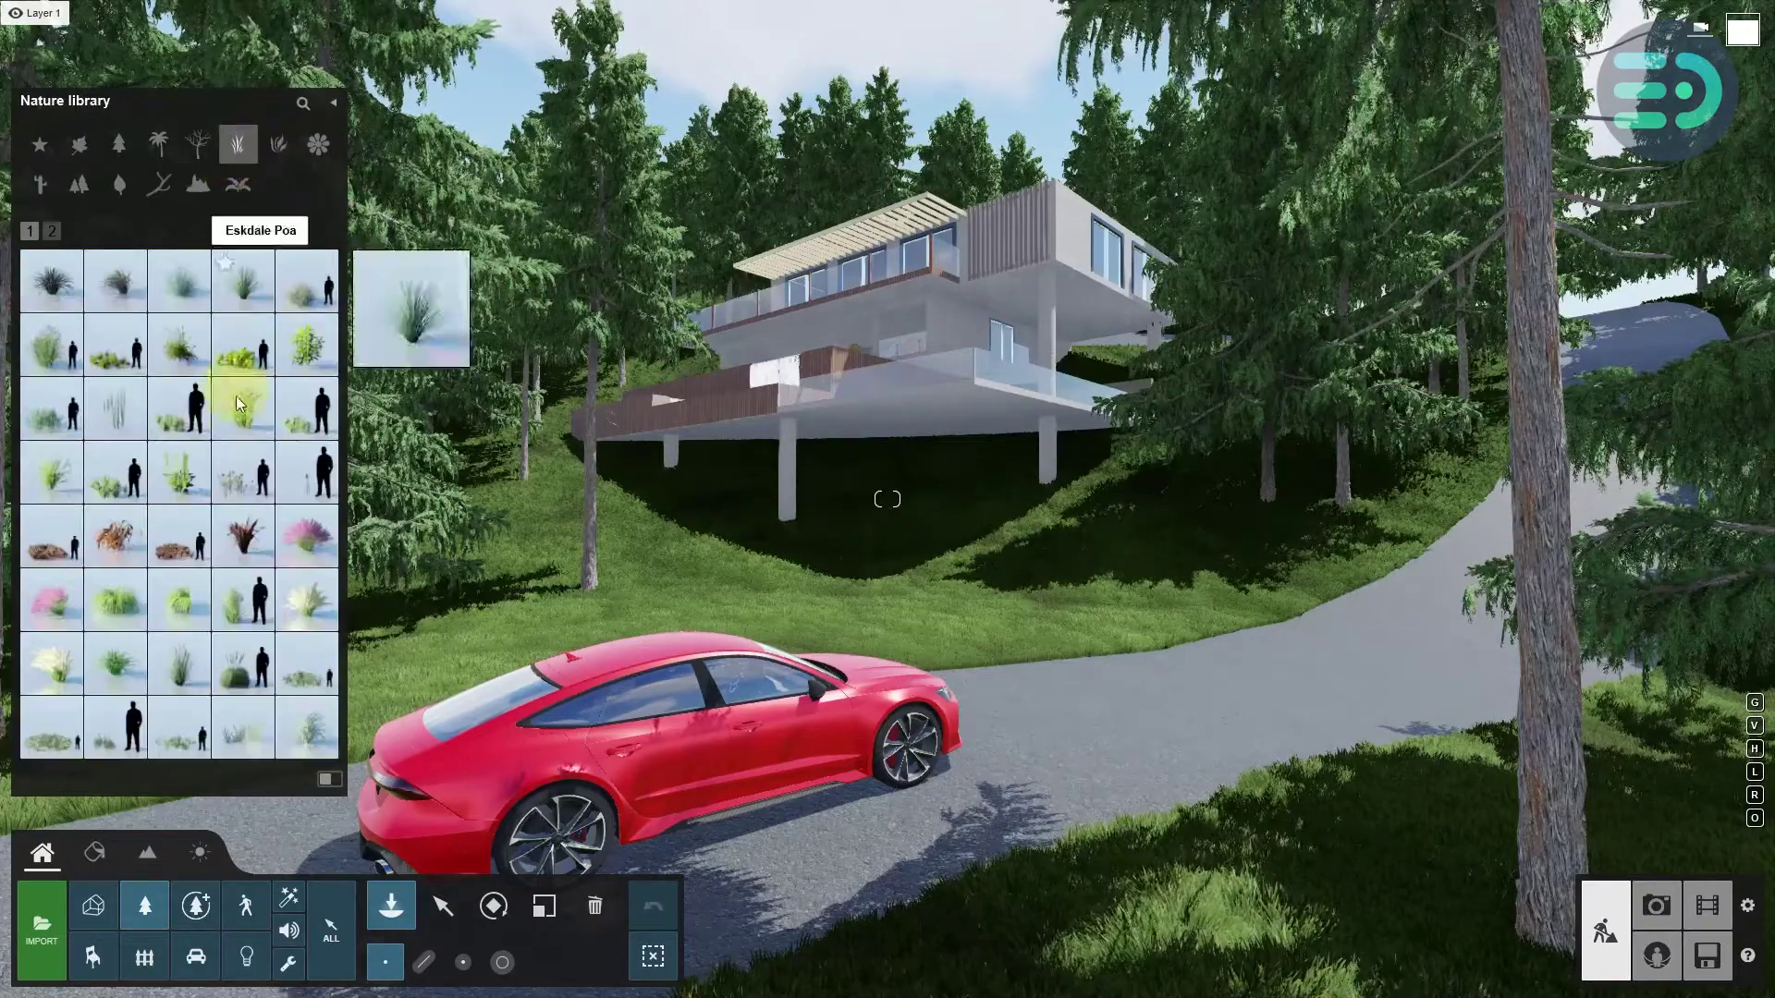
{"action": "left_click", "coordinate": [107, 292]}
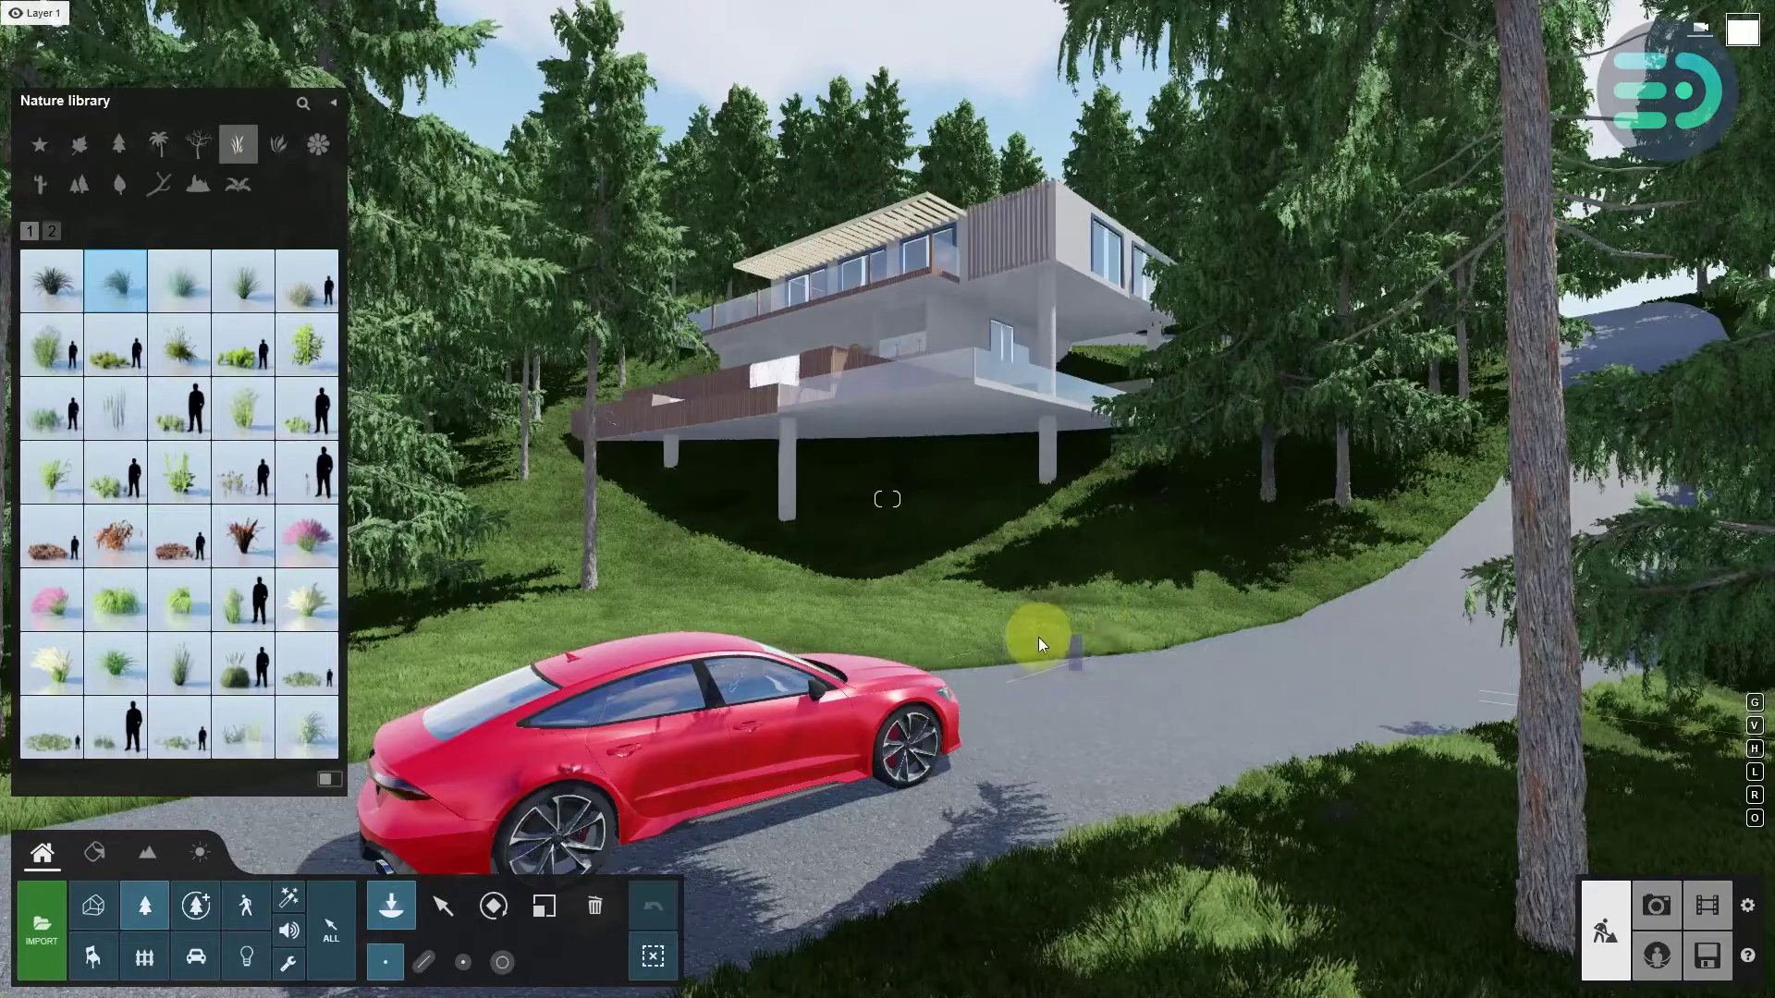
{"action": "left_click", "coordinate": [243, 664]}
{"action": "left_click", "coordinate": [848, 593]}
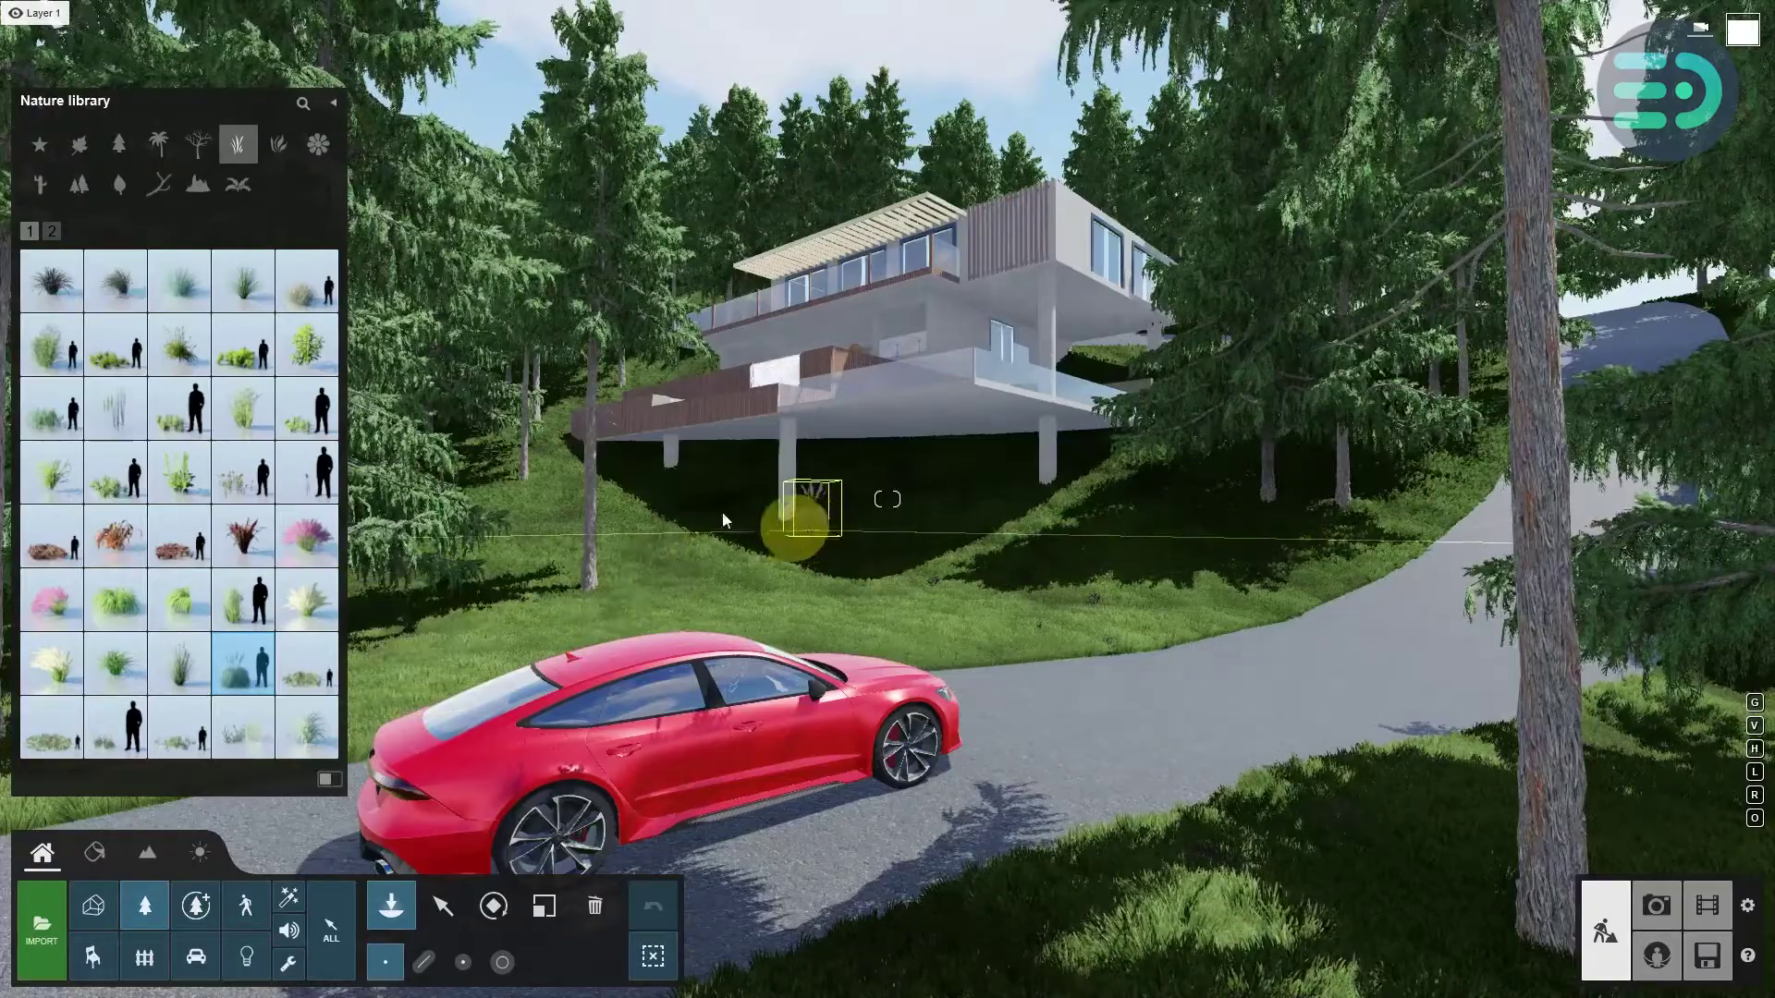
- Choose African Daisy Purple from the flower library and plant a curved row in front of the pillars under the villa
{"action": "key", "text": "w"}
{"action": "key", "text": "w"}
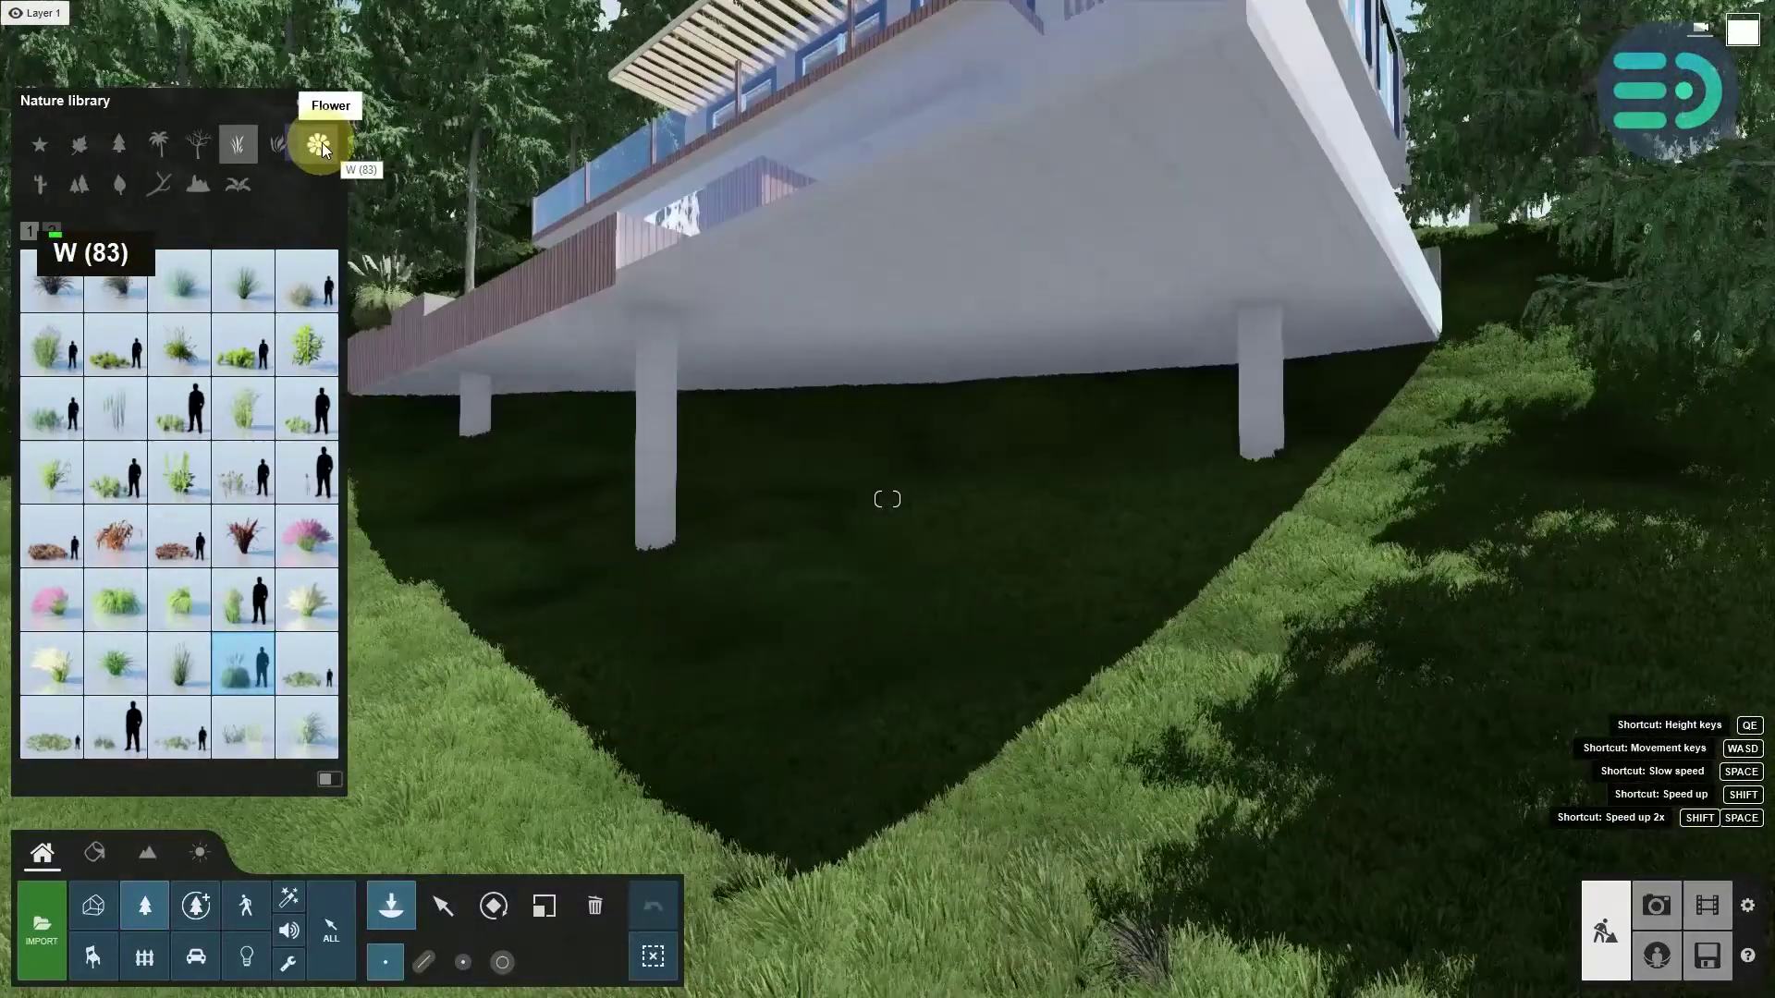
{"action": "left_click", "coordinate": [320, 144]}
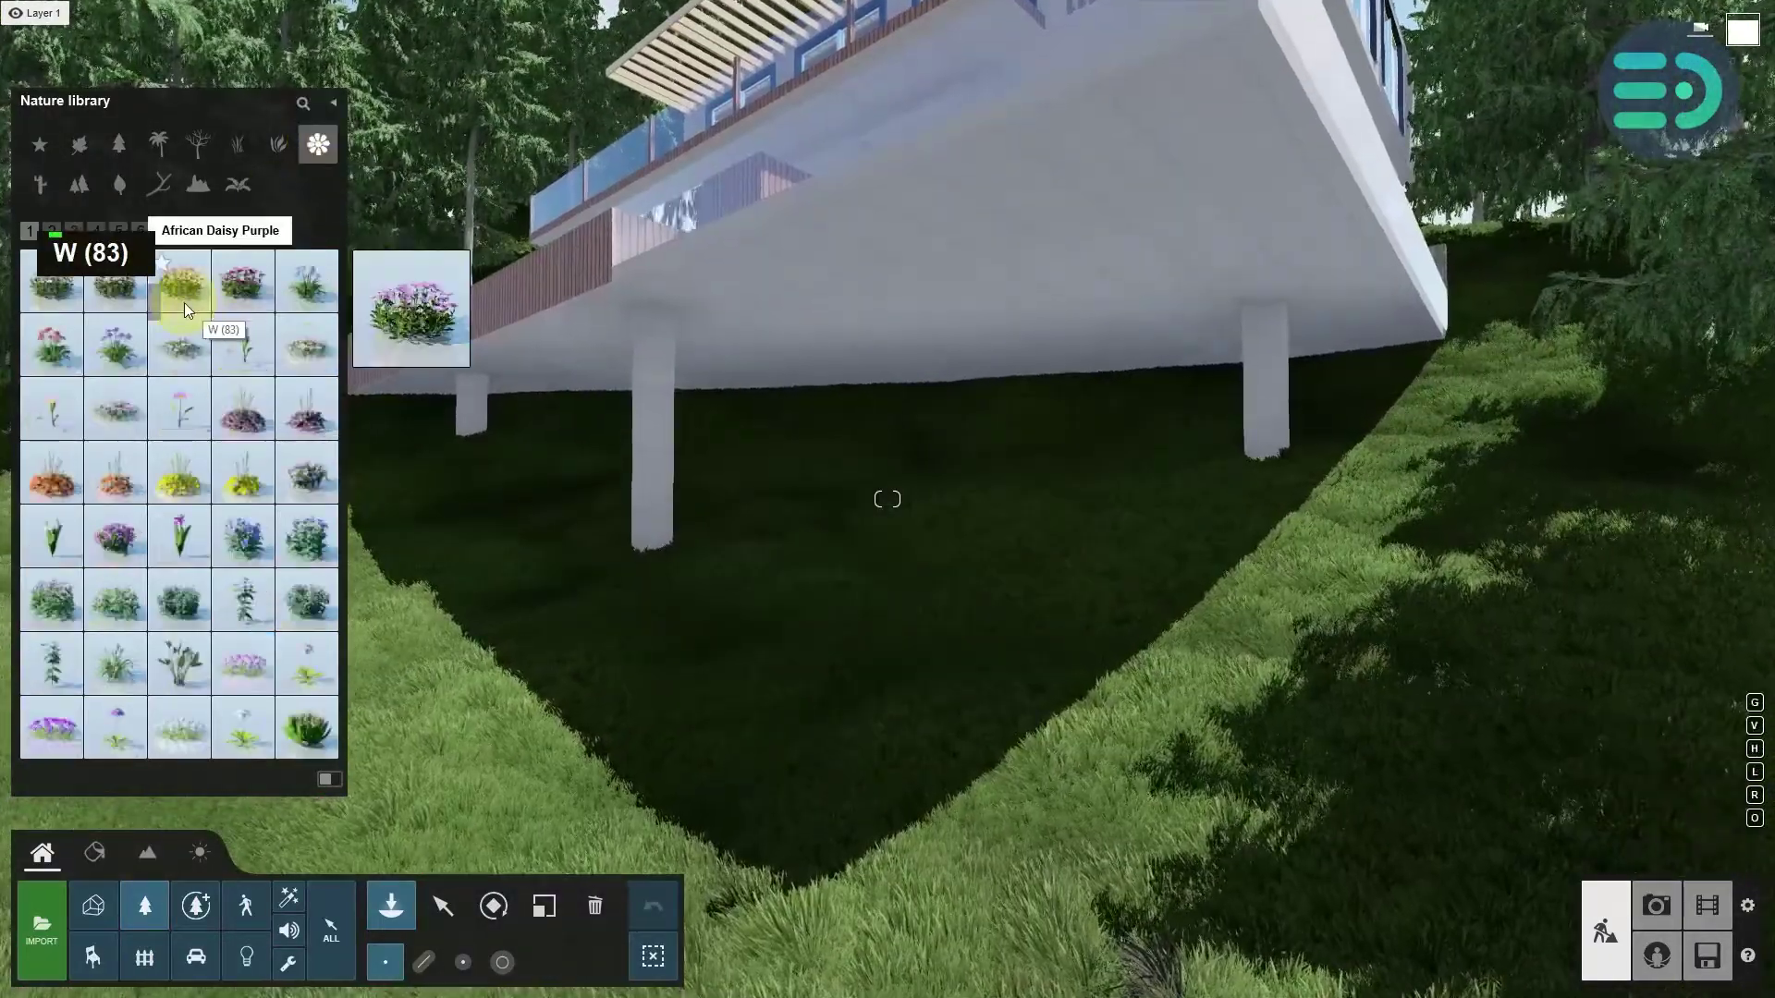
{"action": "left_click", "coordinate": [692, 564]}
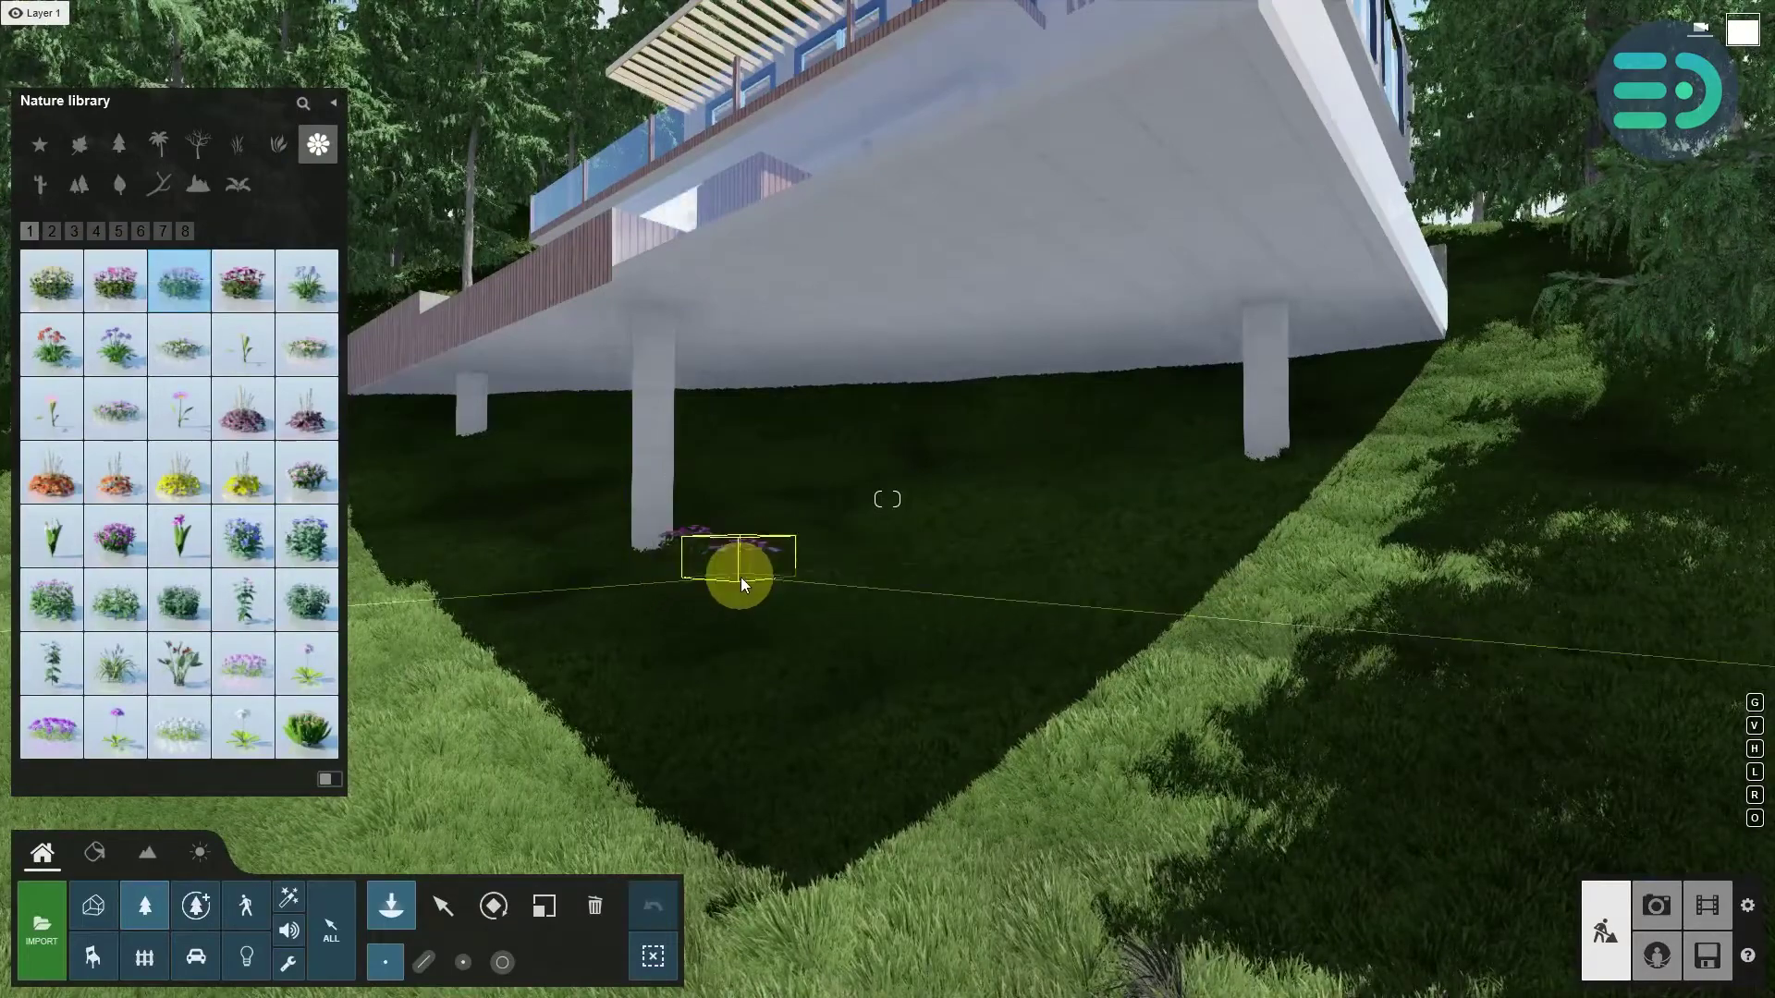
{"action": "left_click", "coordinate": [740, 579]}
{"action": "left_click", "coordinate": [795, 592]}
{"action": "left_click", "coordinate": [839, 602]}
{"action": "left_click", "coordinate": [883, 609]}
{"action": "left_click", "coordinate": [928, 612]}
{"action": "left_click", "coordinate": [1006, 610]}
{"action": "left_click", "coordinate": [1098, 599]}
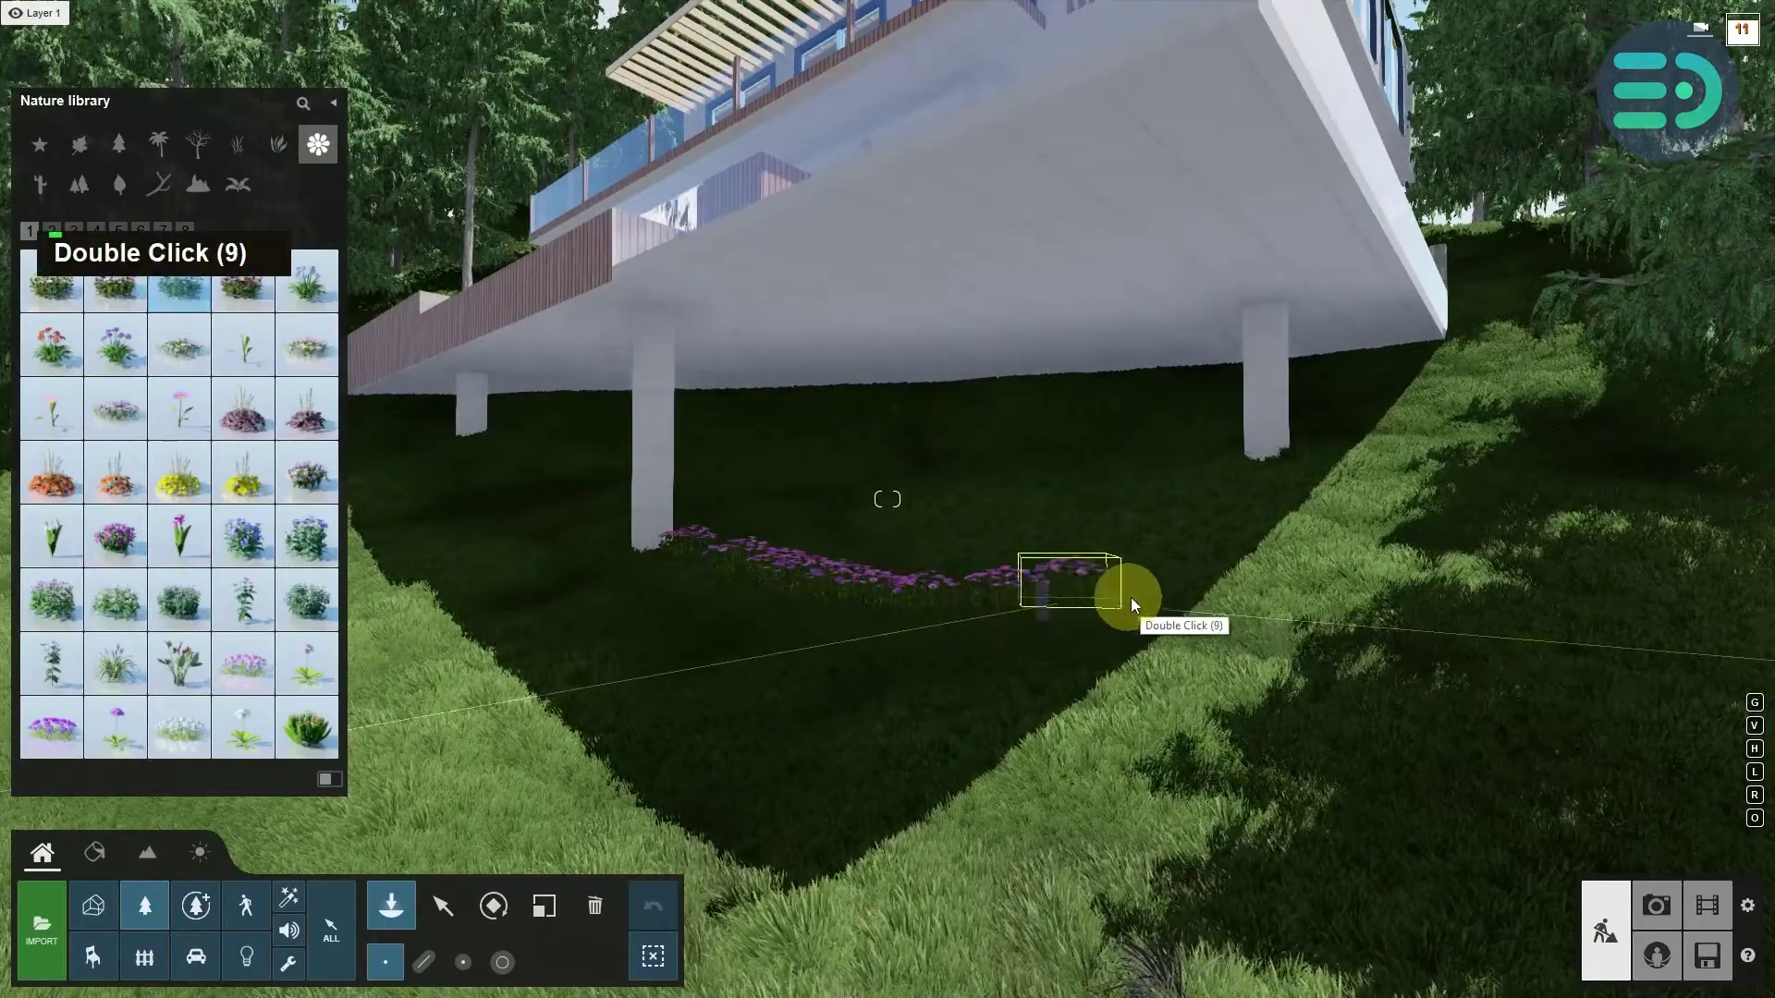
- Continue the purple daisy row up to the far pillar and fill the gaps along its curve
{"action": "left_click", "coordinate": [1211, 565]}
{"action": "left_click", "coordinate": [1296, 507]}
{"action": "double_click", "coordinate": [1322, 481]}
{"action": "double_click", "coordinate": [1280, 523]}
{"action": "double_click", "coordinate": [1239, 564]}
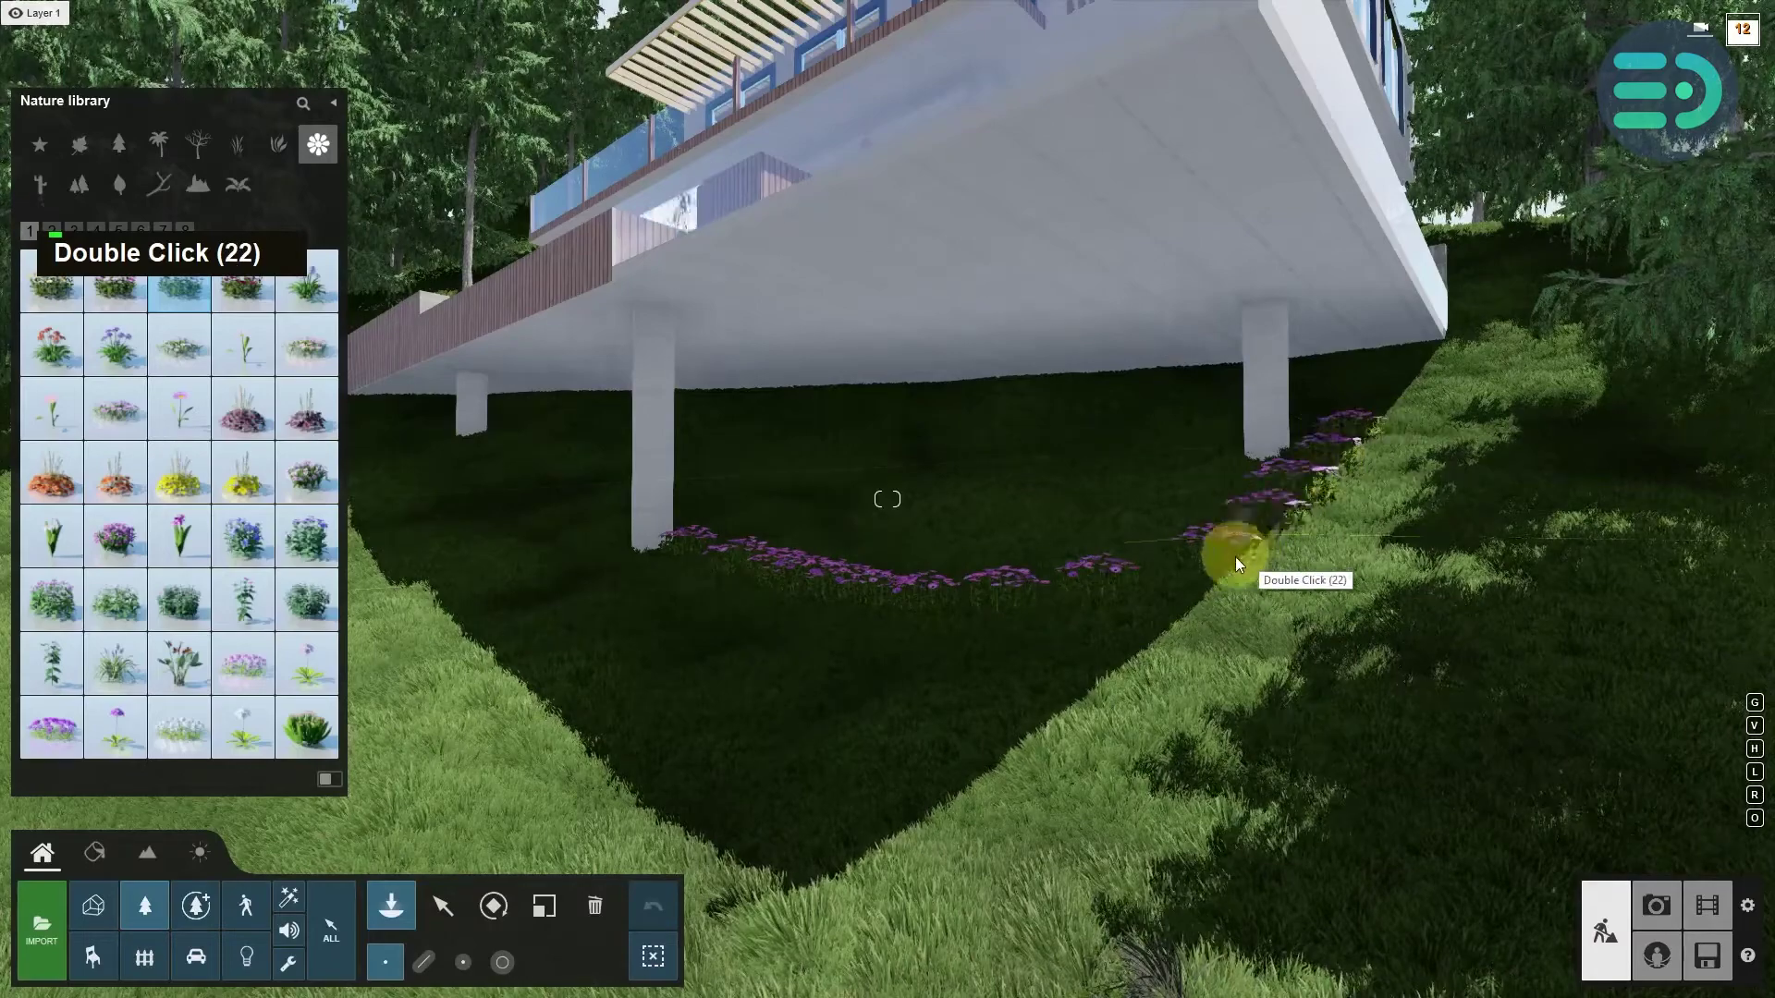
{"action": "double_click", "coordinate": [1054, 601]}
{"action": "double_click", "coordinate": [1022, 582]}
- Plant a row of Alumroot Yellow 01 directly behind the purple daisies, following the same curve between the pillars
{"action": "double_click", "coordinate": [369, 463]}
{"action": "right_click_drag", "start_coordinate": [567, 447], "coordinate": [583, 471]}
{"action": "key", "text": "s"}
{"action": "key", "text": "a"}
{"action": "key", "text": "s"}
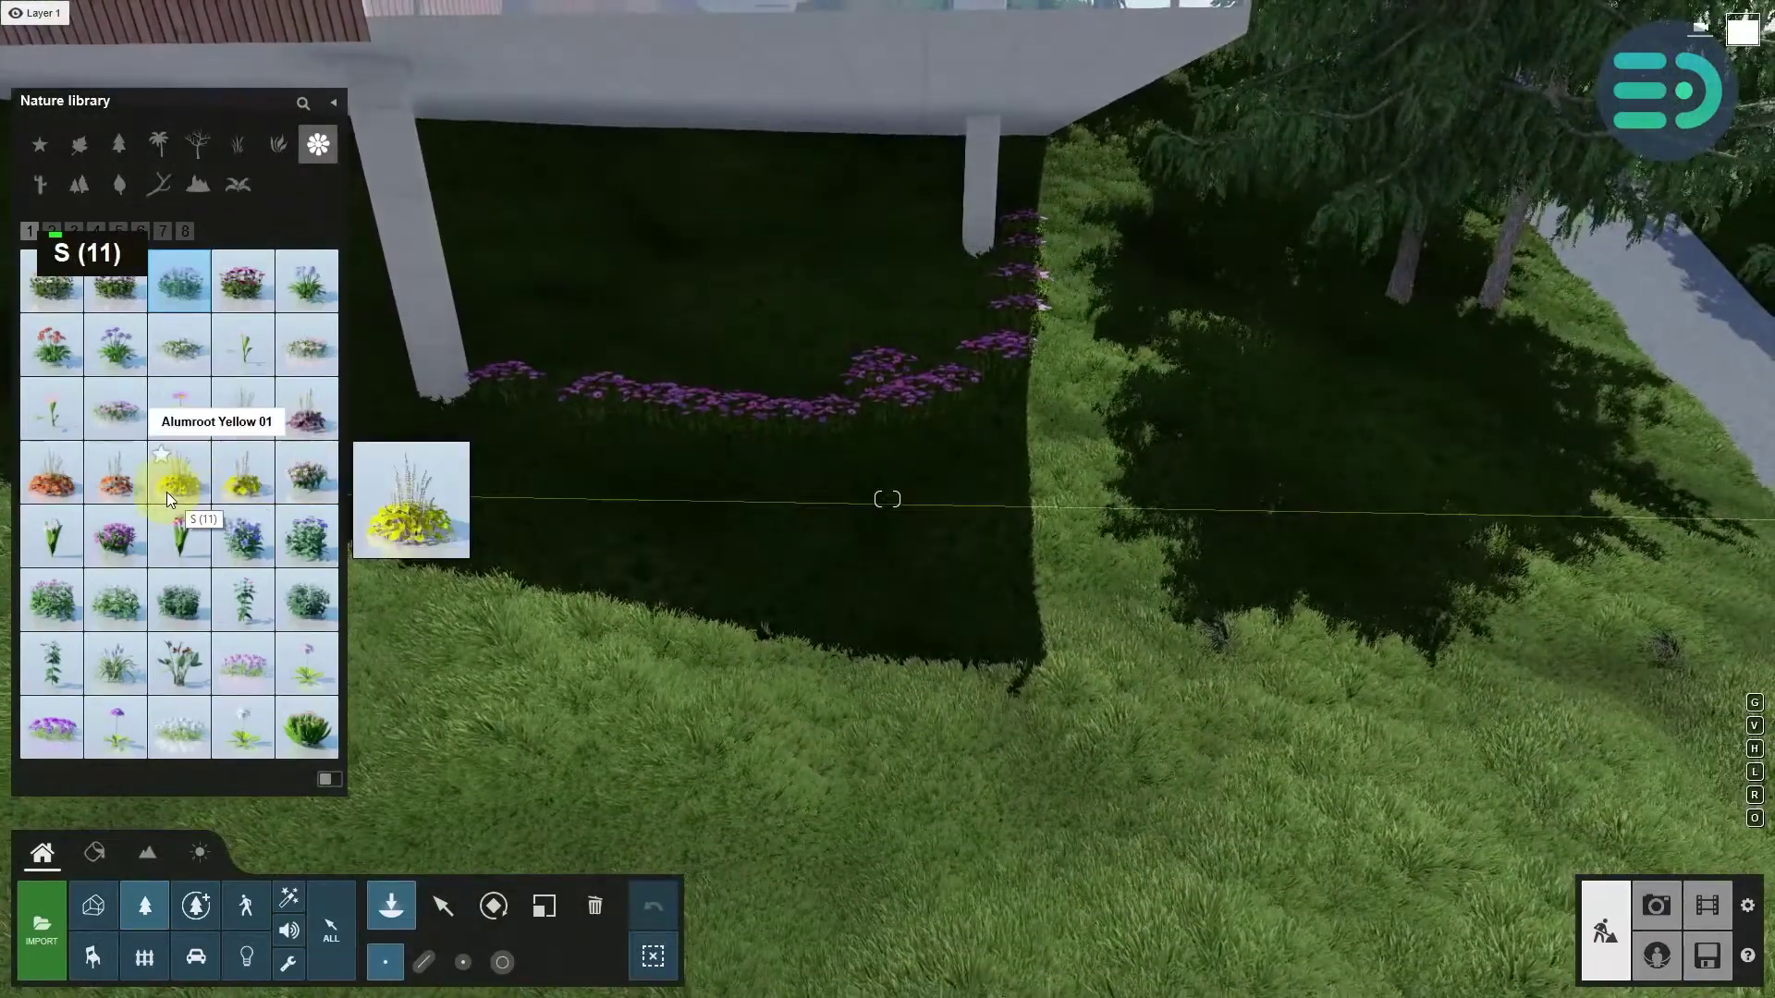
{"action": "left_click", "coordinate": [166, 492]}
{"action": "left_click", "coordinate": [553, 369]}
{"action": "left_click", "coordinate": [607, 375]}
{"action": "left_click", "coordinate": [652, 380]}
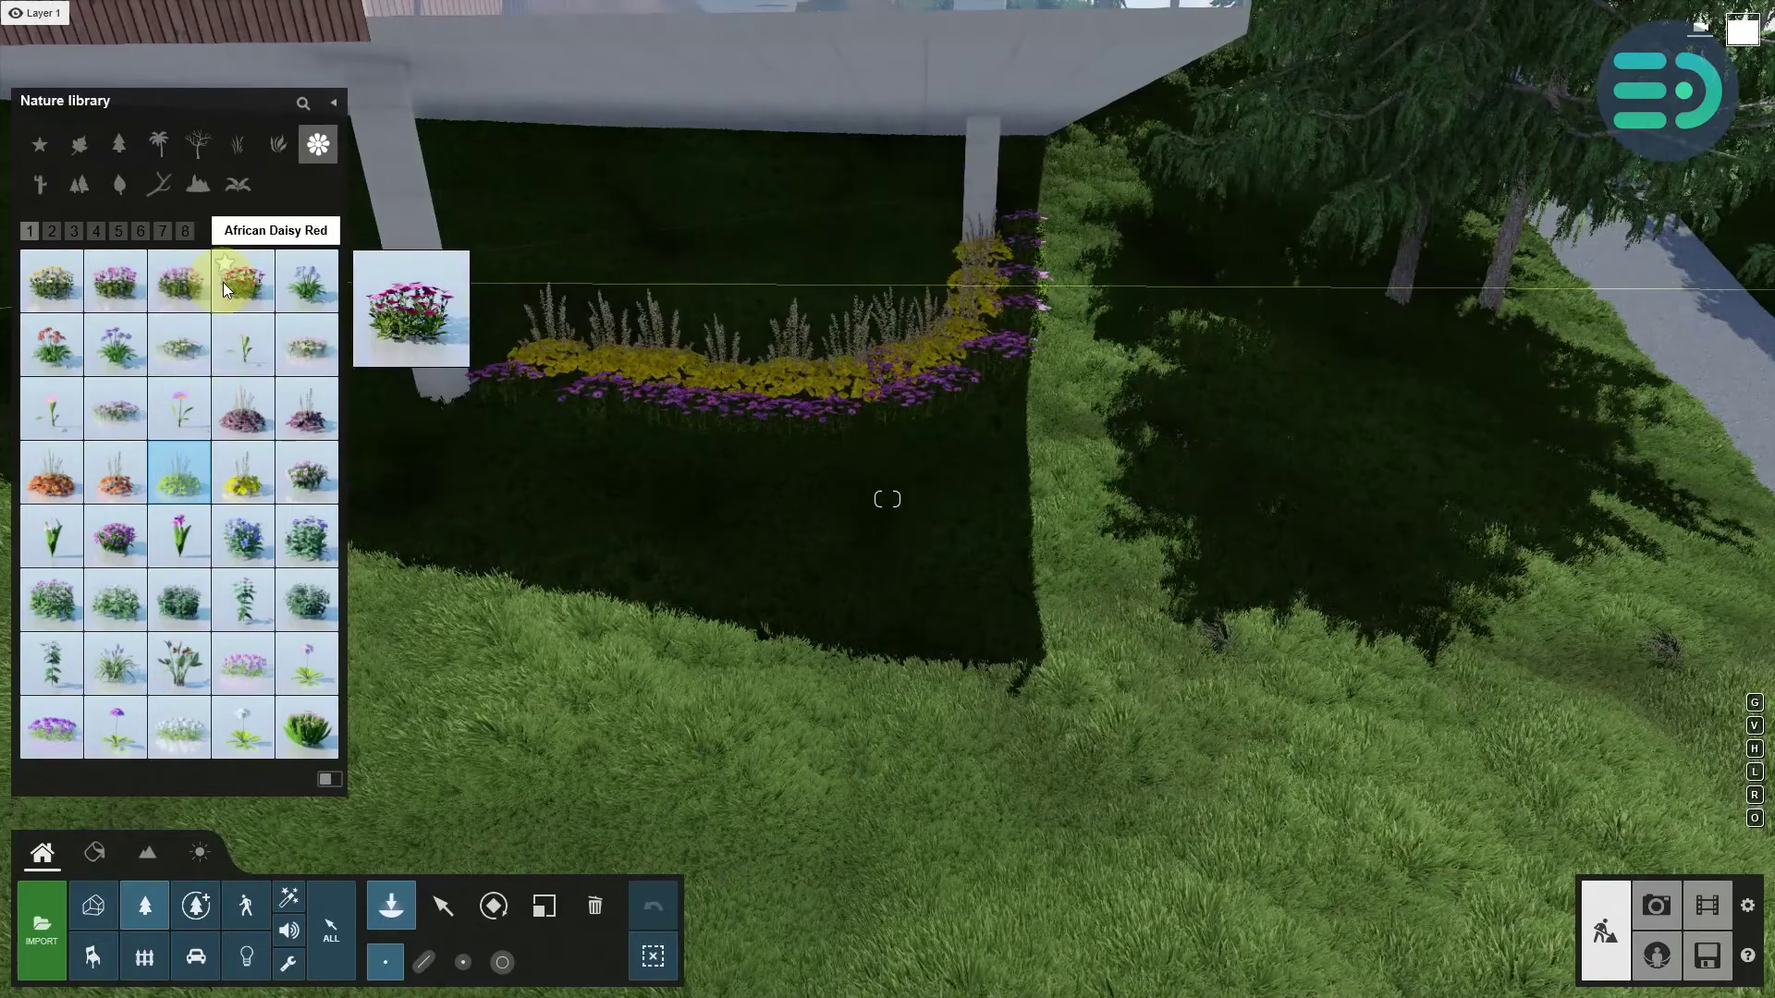
- Plant a row of dark purple, tall-spiked alumroot behind the yellow alumroot row in the flower bed
{"action": "left_click", "coordinate": [115, 599]}
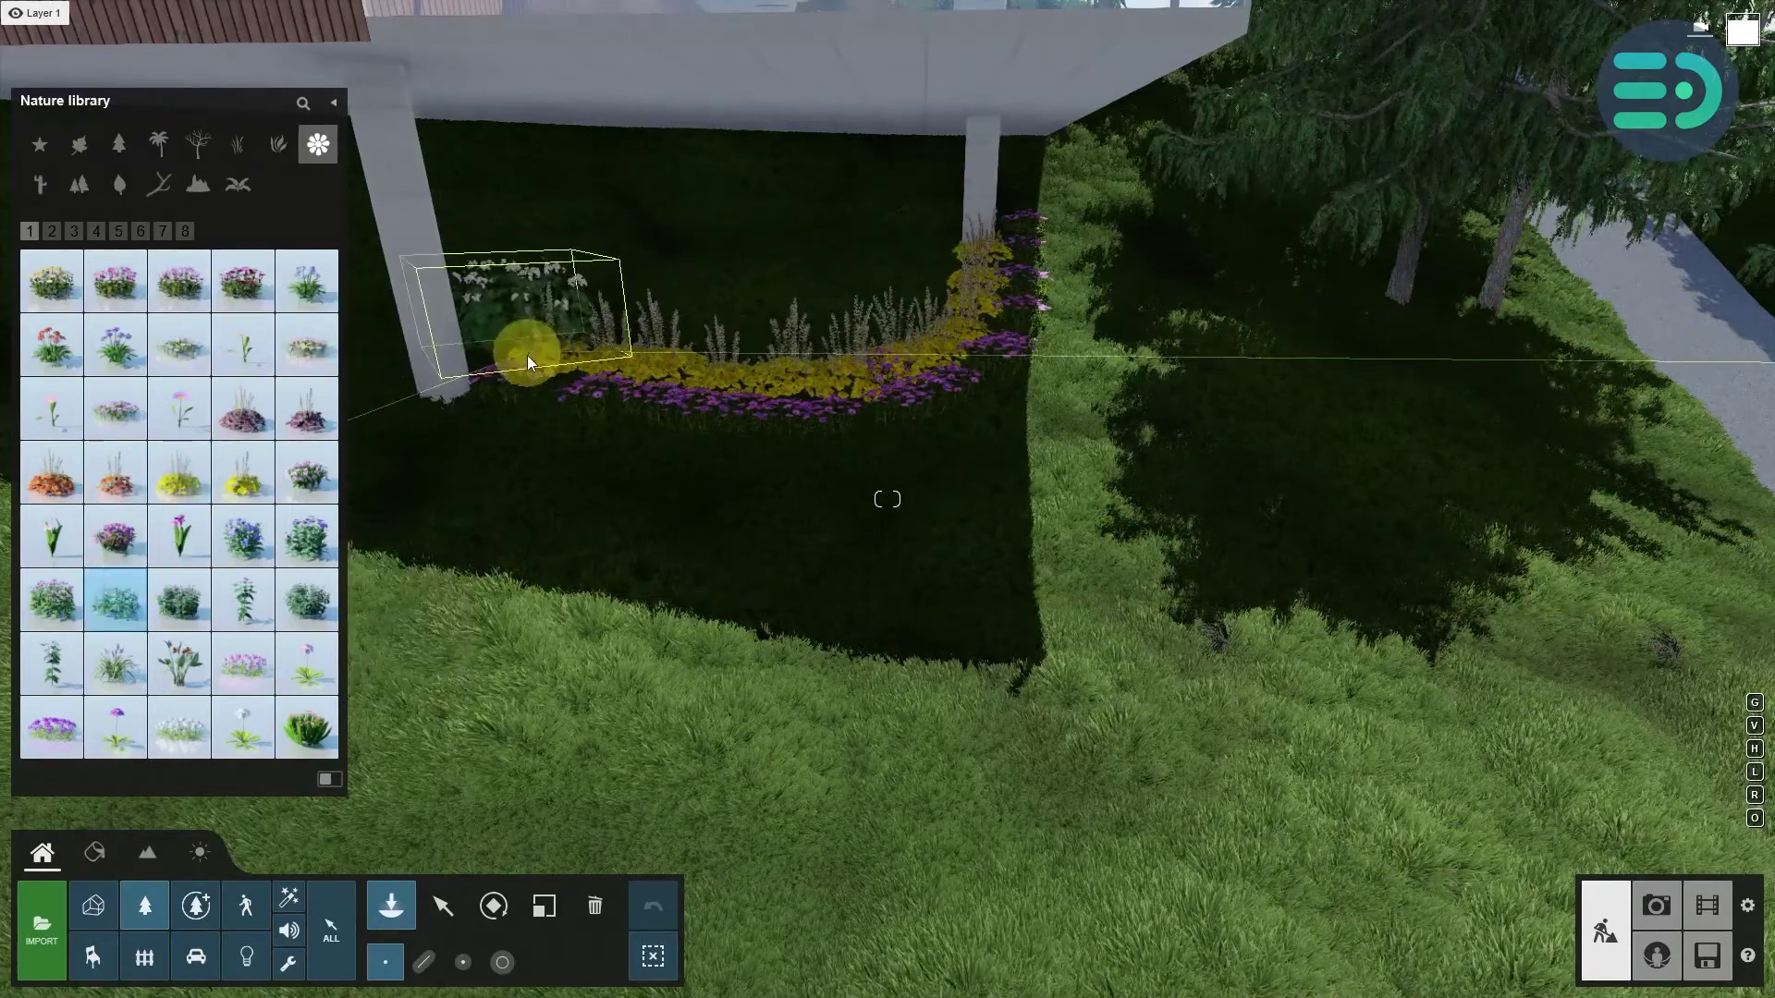
{"action": "key", "text": "d"}
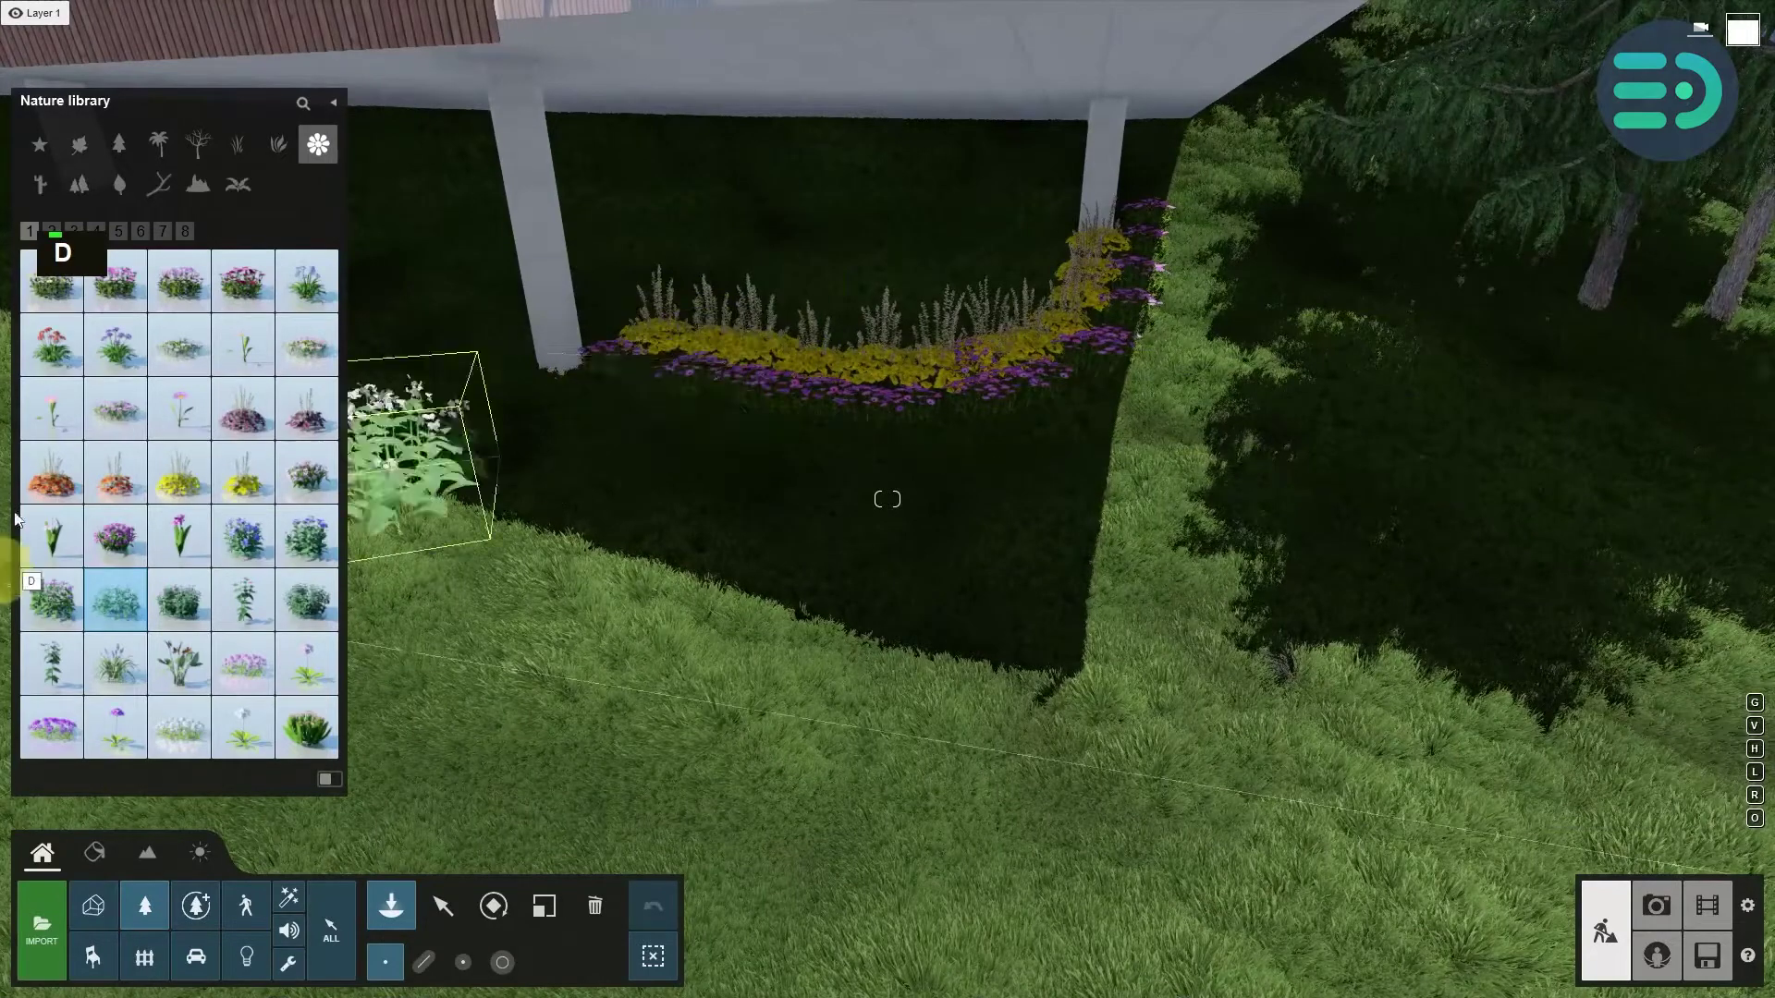
{"action": "left_click", "coordinate": [243, 408]}
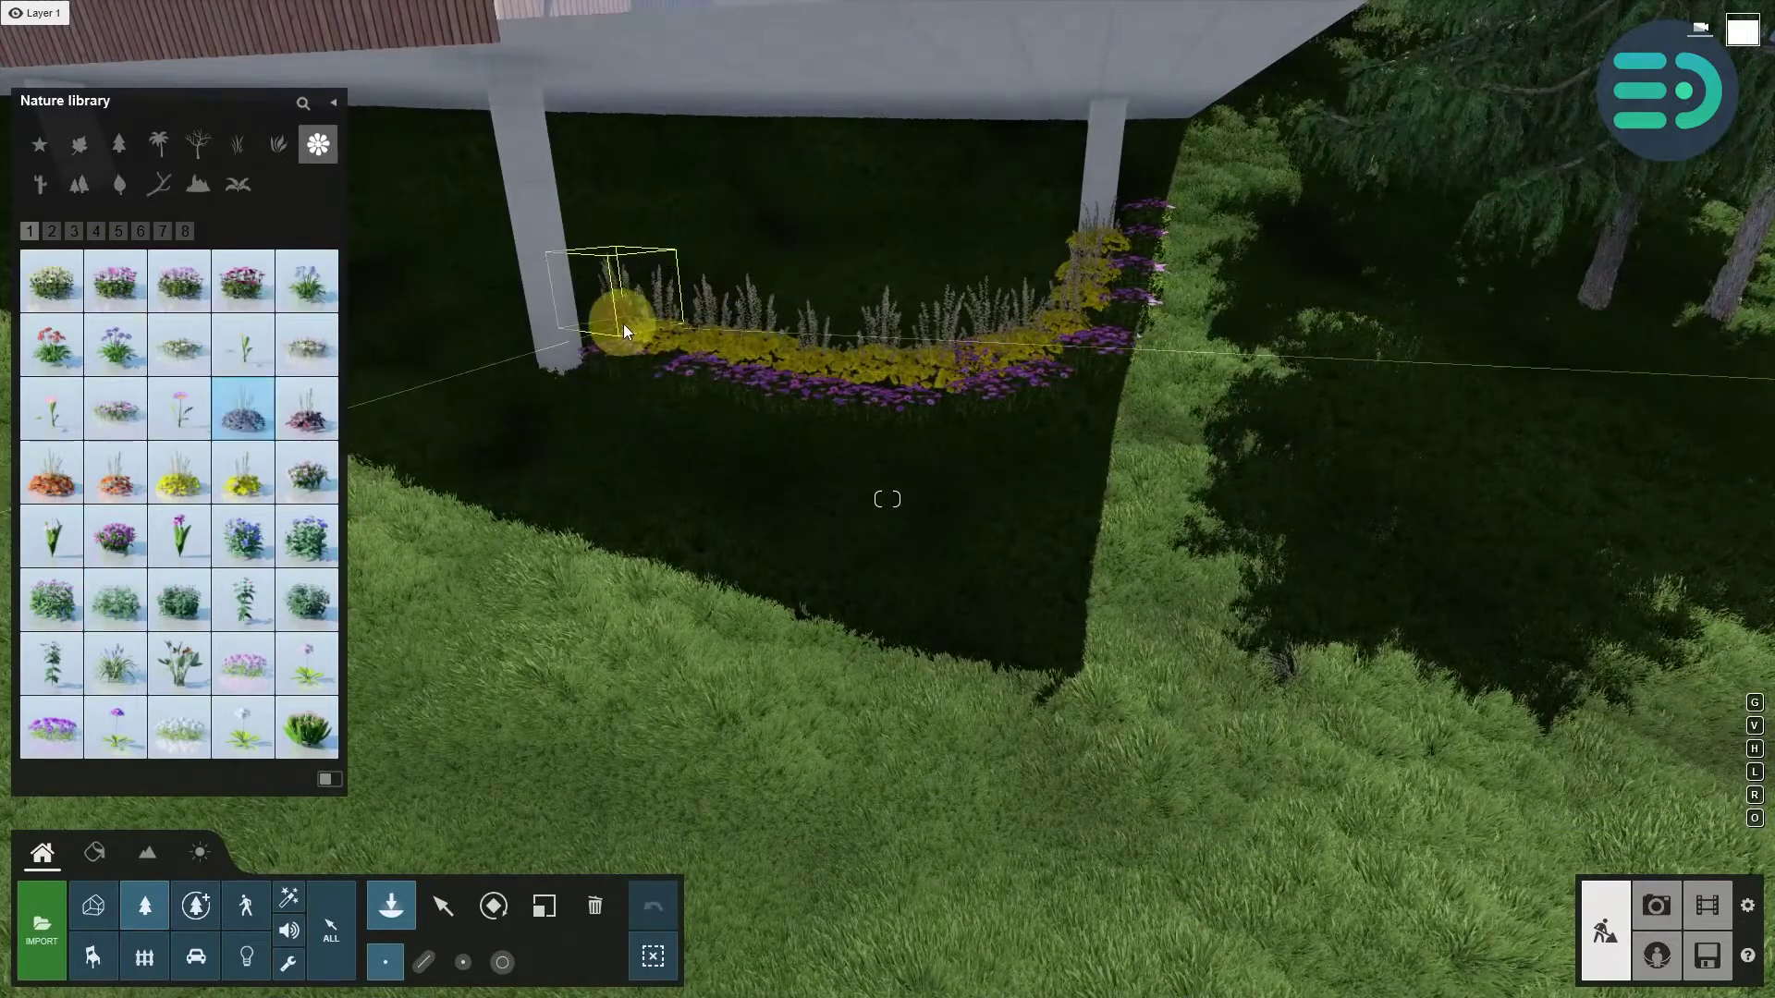
{"action": "left_click", "coordinate": [640, 320]}
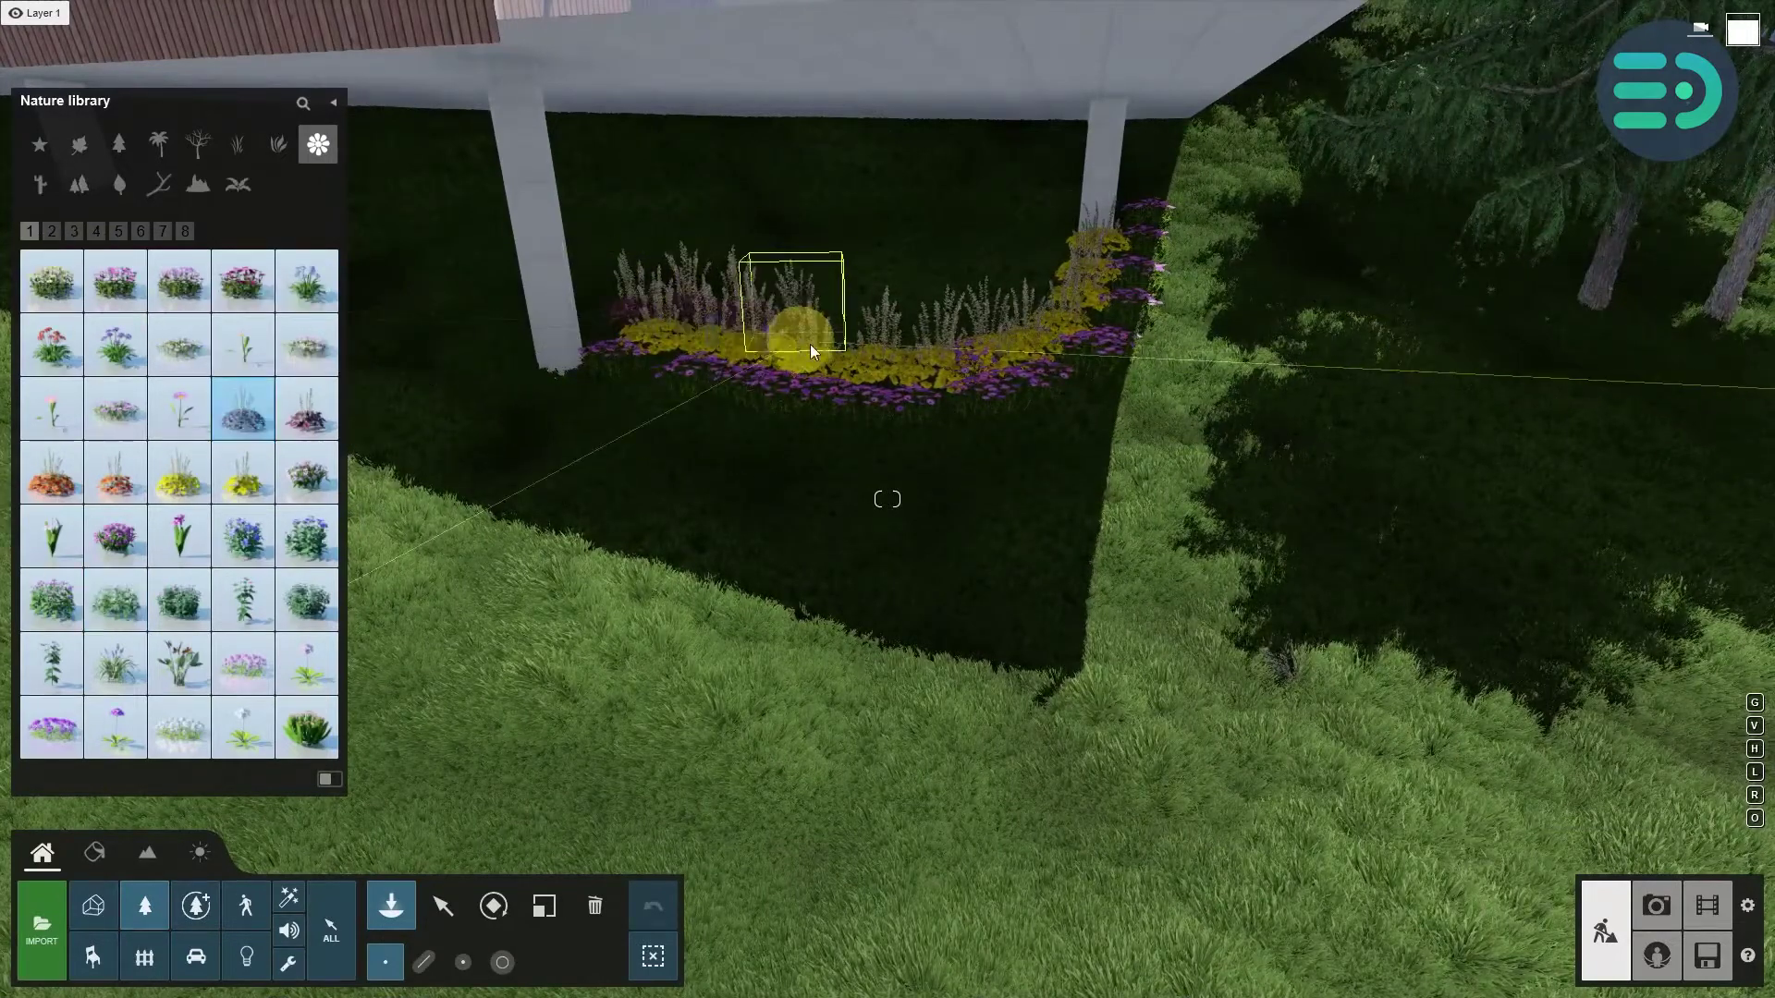
{"action": "left_click", "coordinate": [873, 344]}
{"action": "left_click", "coordinate": [969, 327]}
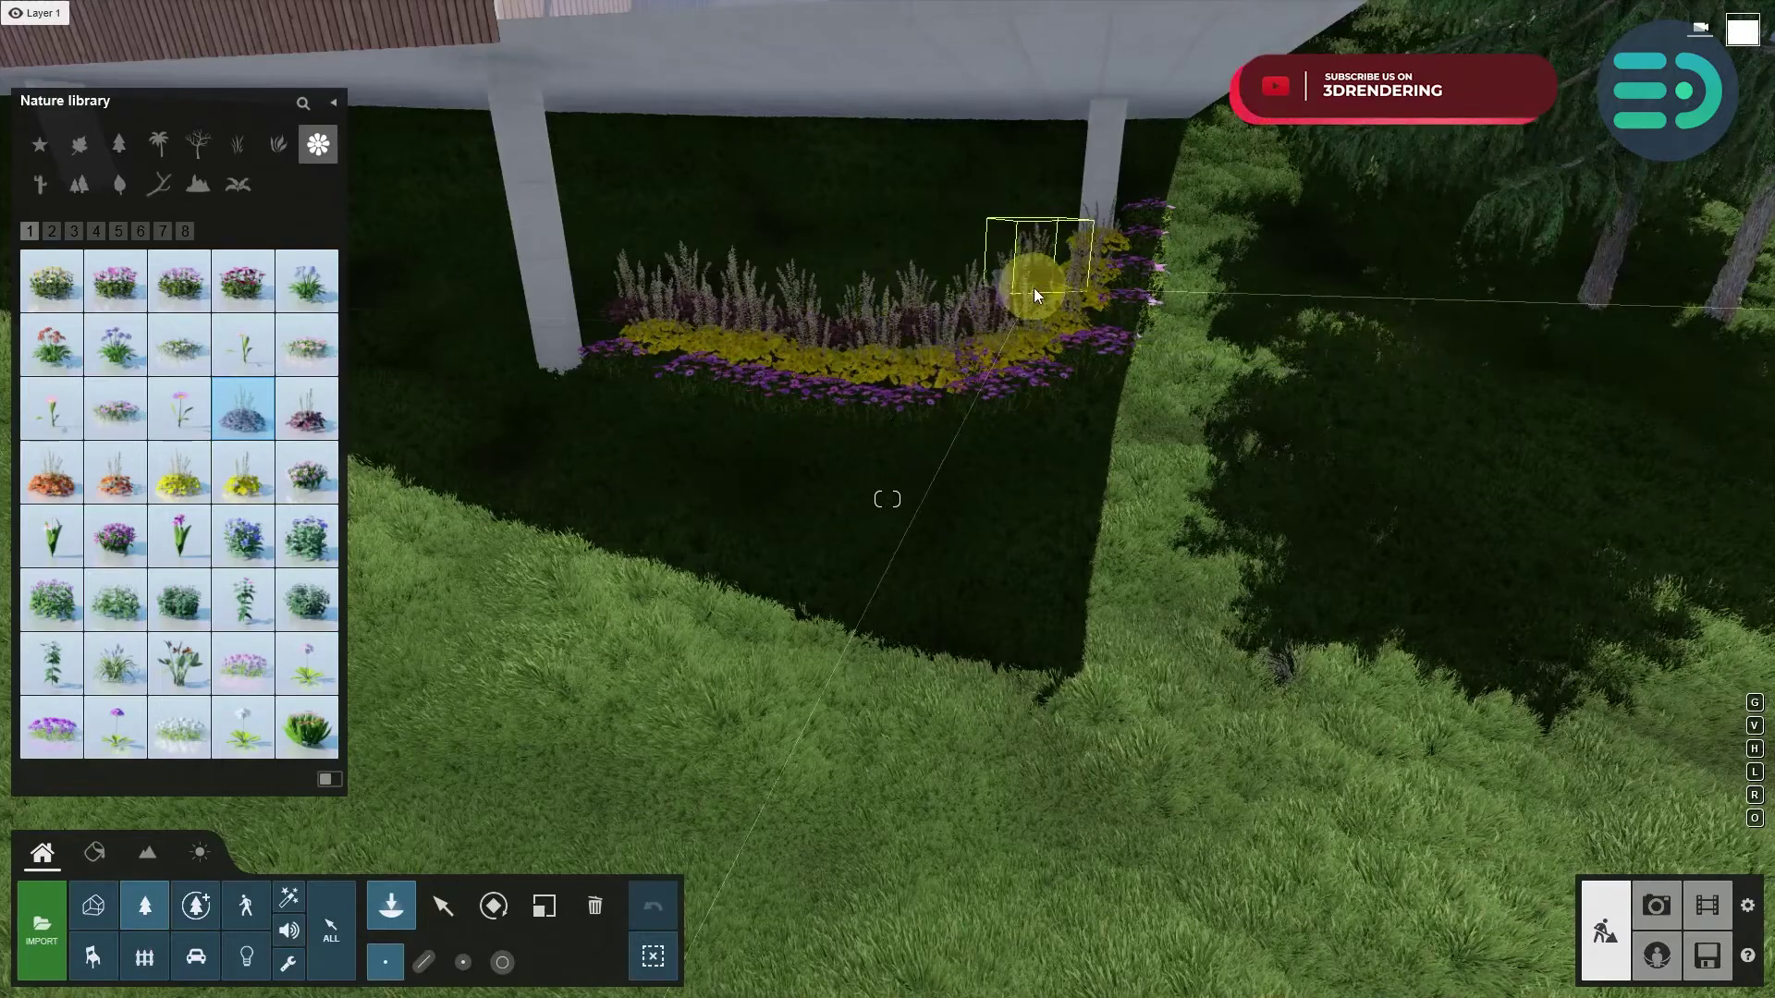
- Choose a low, leafy green plant from the flower library's last page and place it along the front of the purple daisies
{"action": "key", "text": "d"}
{"action": "right_click_drag", "start_coordinate": [1055, 389], "coordinate": [728, 402]}
{"action": "key", "text": "a"}
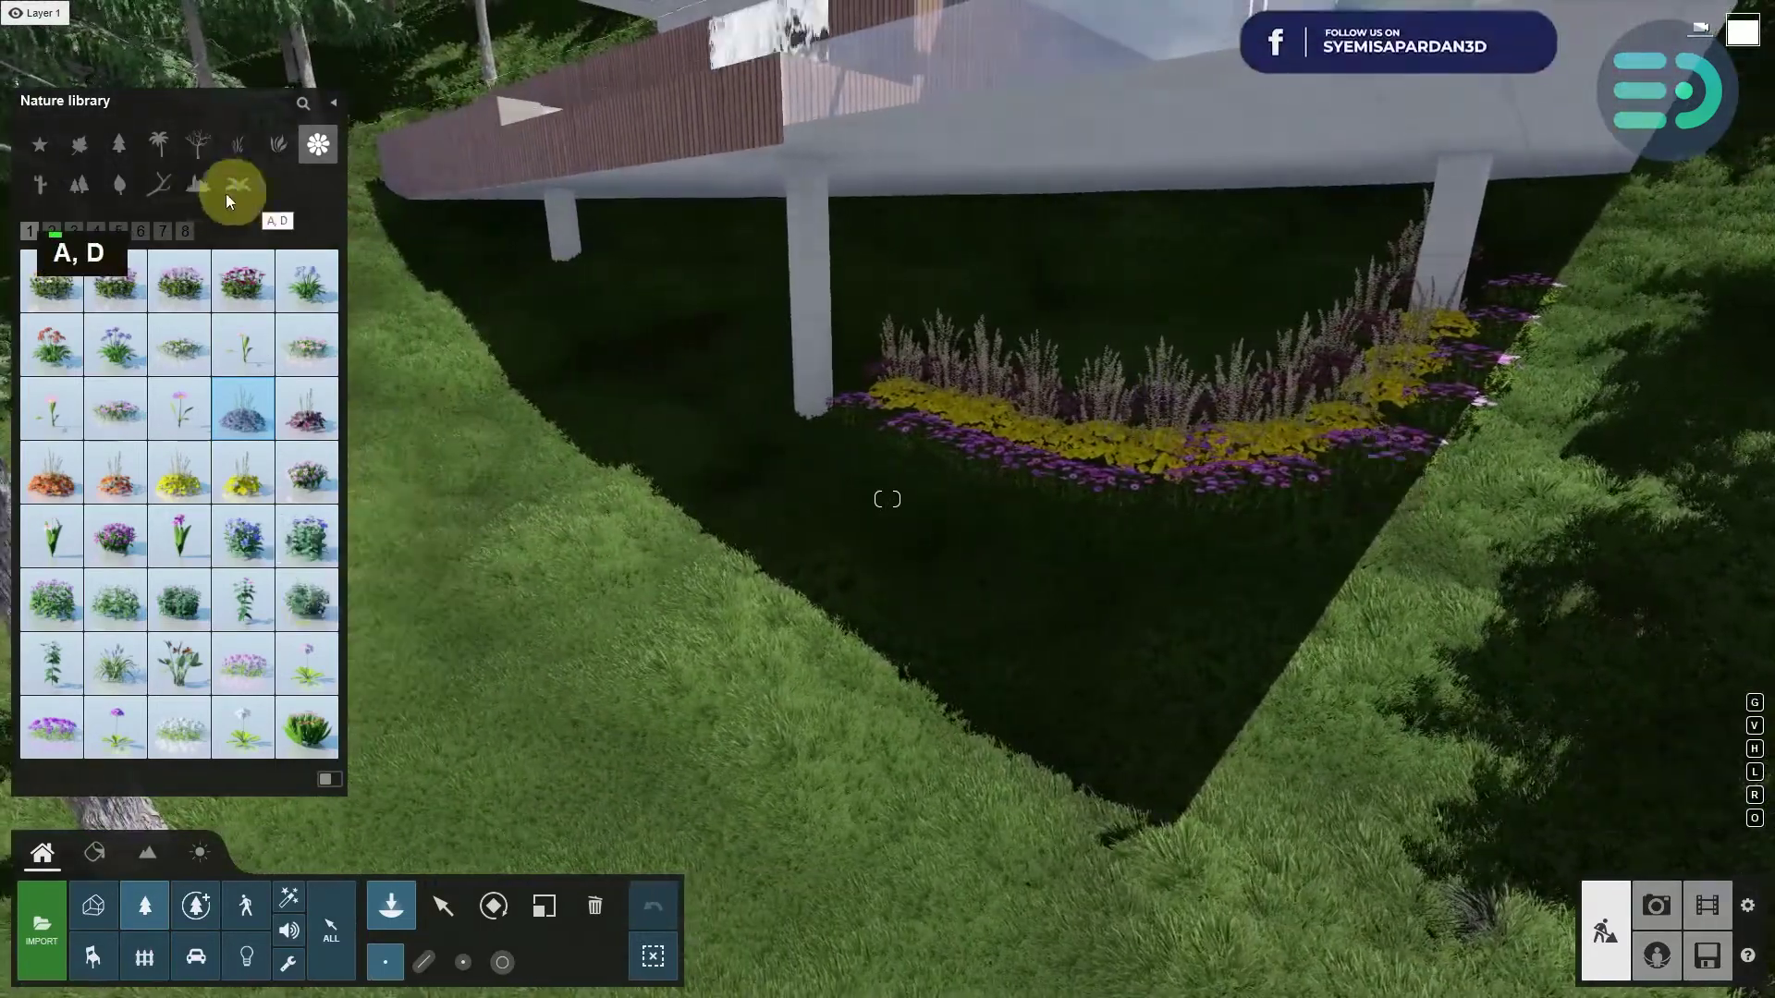
{"action": "left_click", "coordinate": [185, 231]}
{"action": "left_click", "coordinate": [246, 347]}
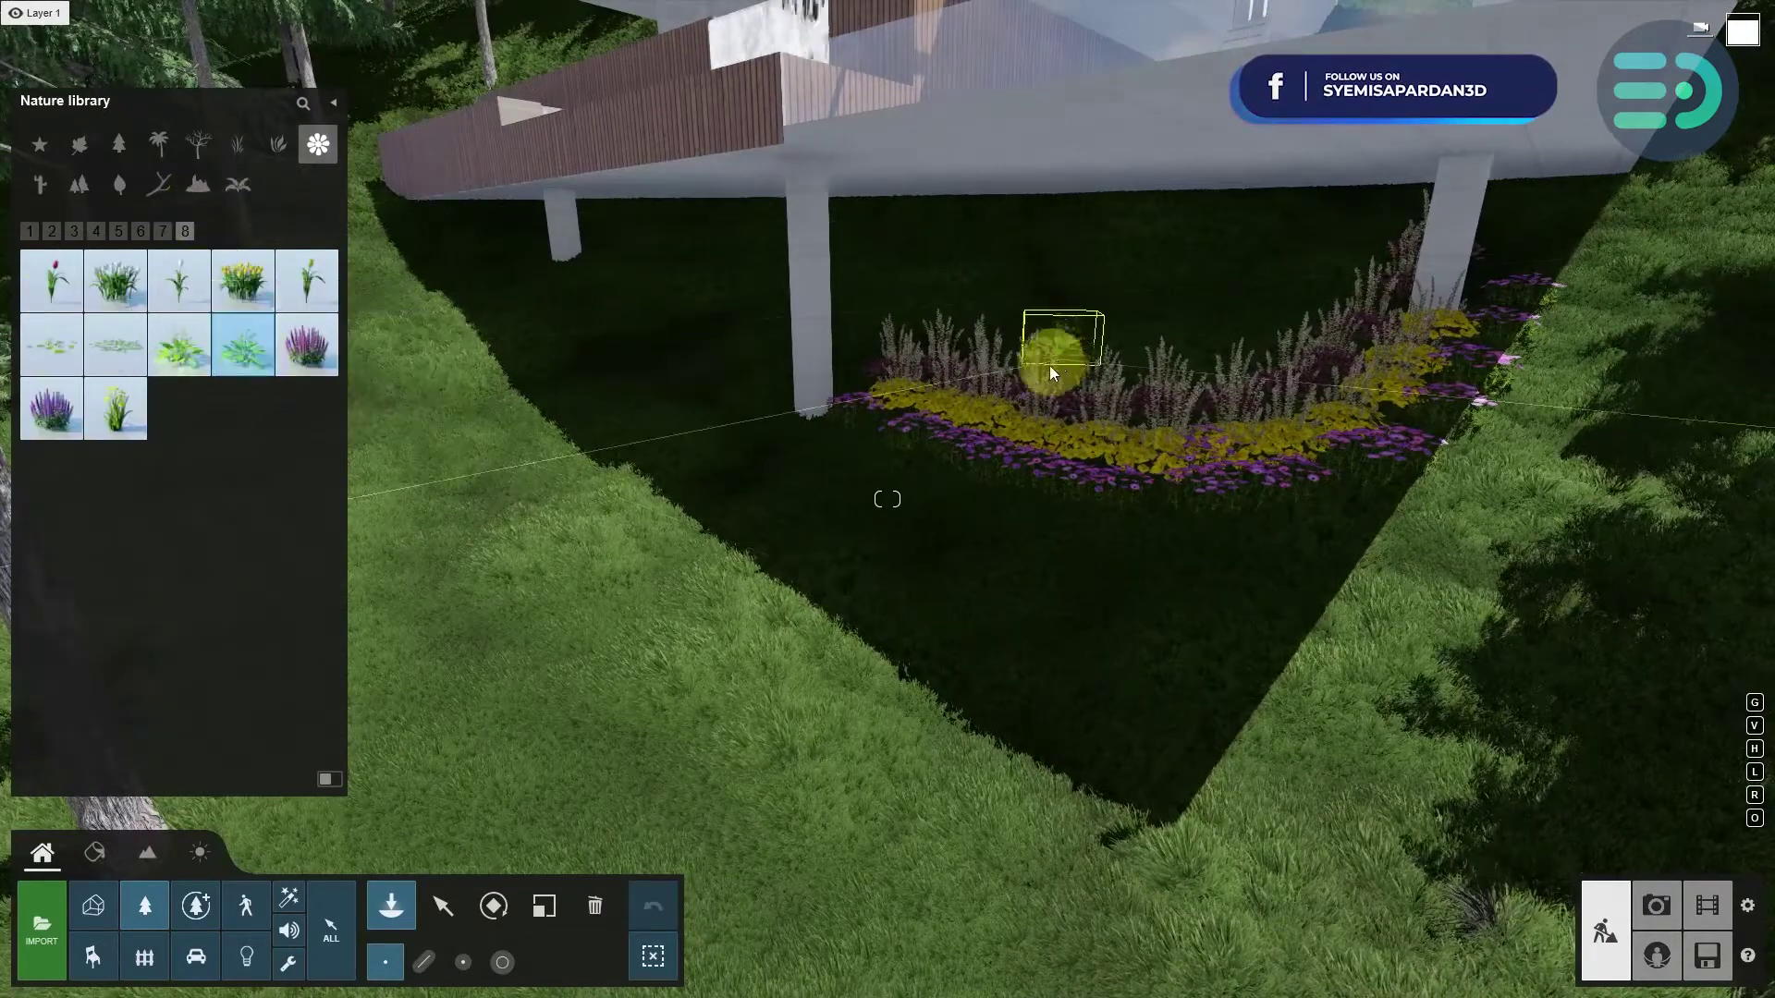
{"action": "left_click", "coordinate": [893, 468]}
{"action": "left_click", "coordinate": [927, 486]}
{"action": "left_click", "coordinate": [966, 500]}
{"action": "left_click", "coordinate": [1012, 513]}
{"action": "left_click", "coordinate": [1065, 526]}
{"action": "left_click", "coordinate": [1122, 536]}
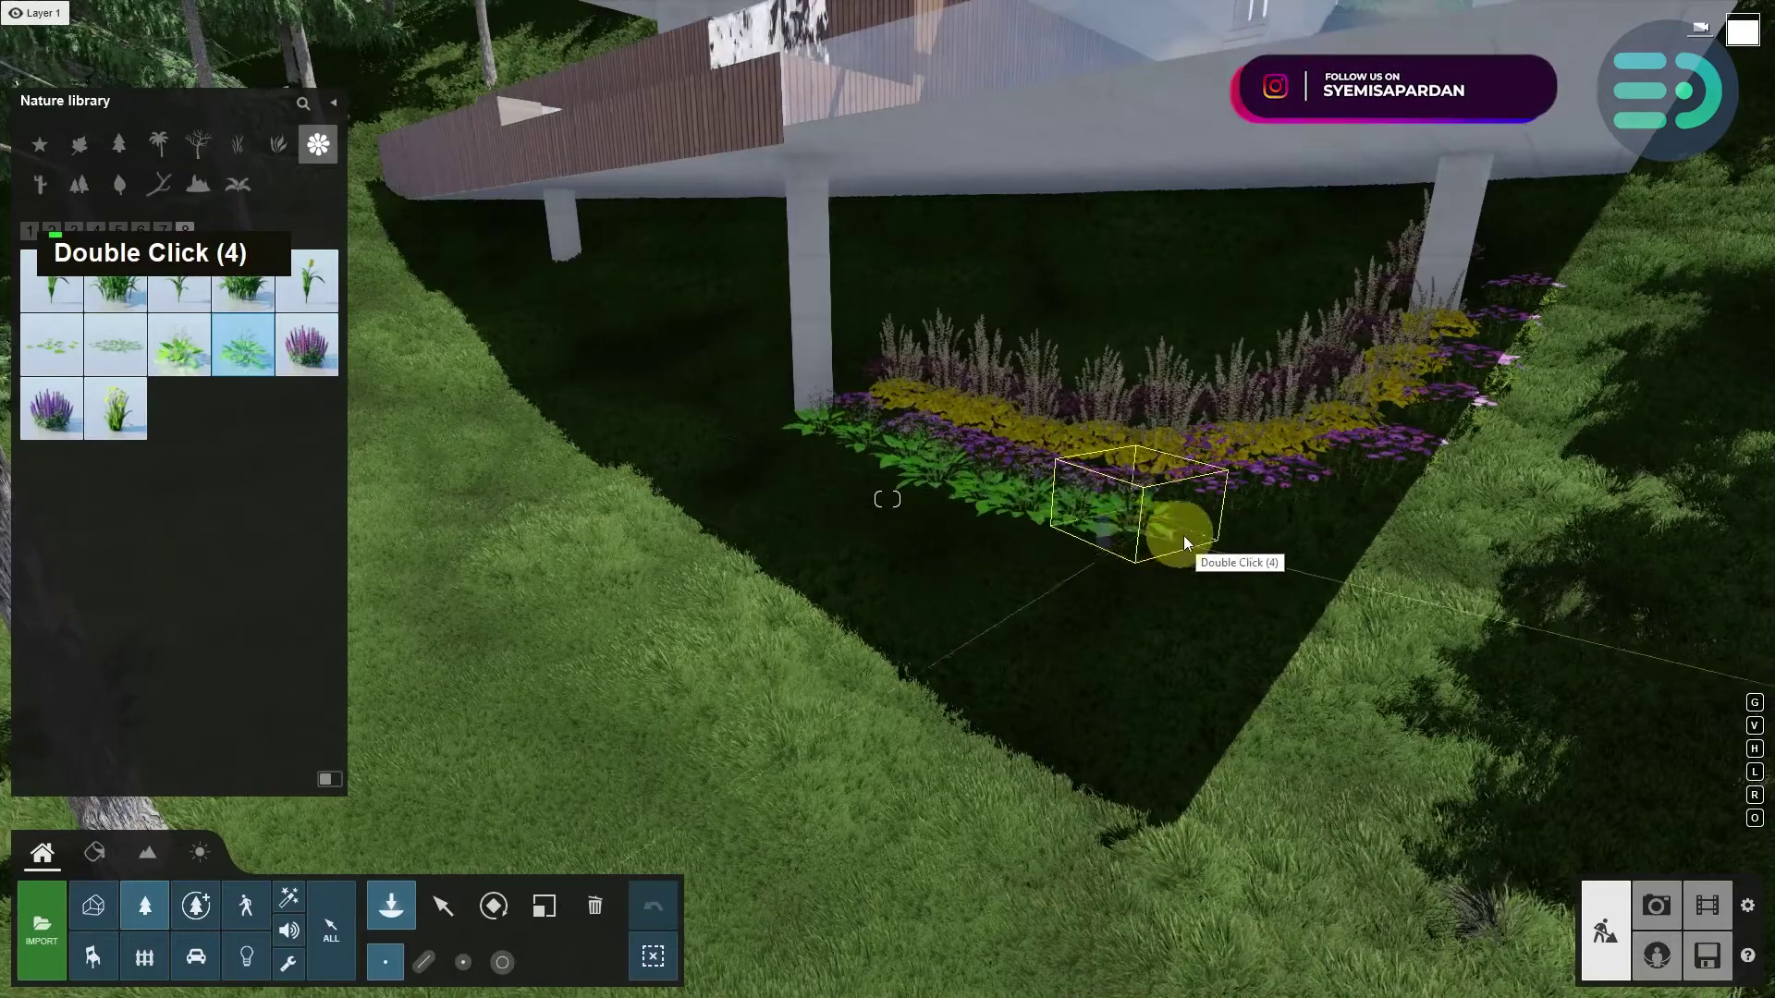
- Extend the leafy green border around the sunlit end of the flower bed beside the far pillar
{"action": "left_click", "coordinate": [1483, 425]}
{"action": "left_click", "coordinate": [1528, 366]}
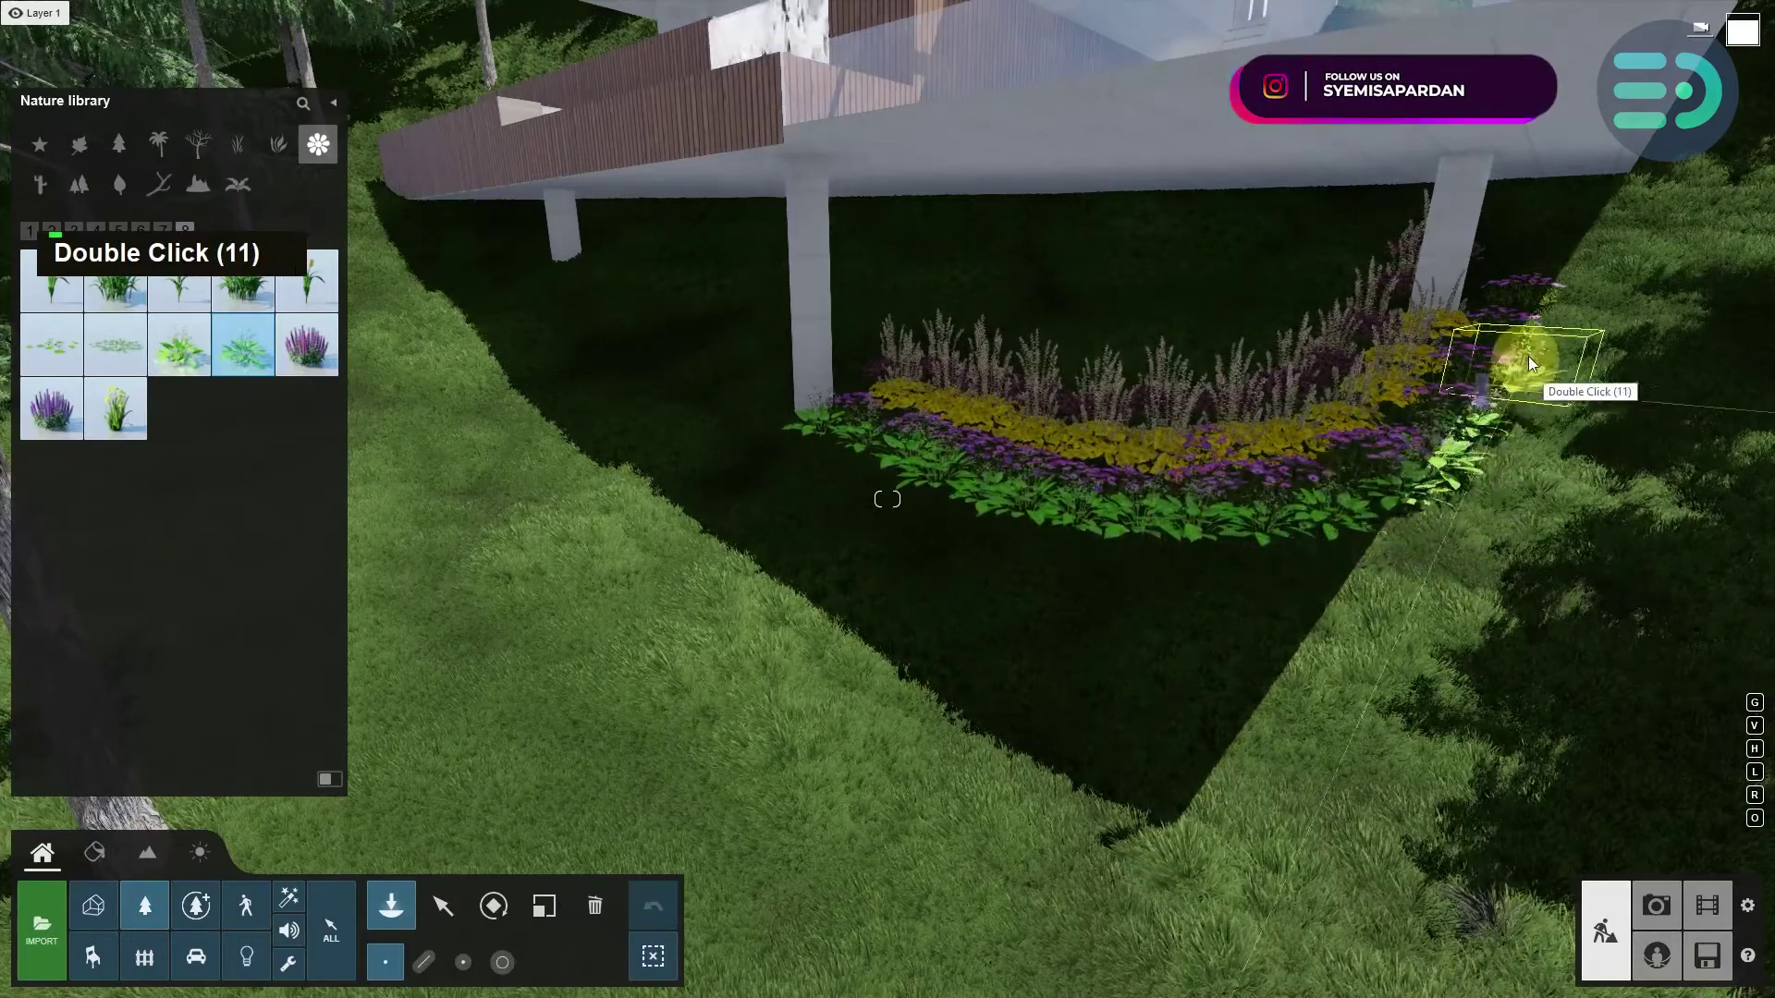
{"action": "left_click", "coordinate": [1553, 320]}
{"action": "left_click", "coordinate": [1566, 263]}
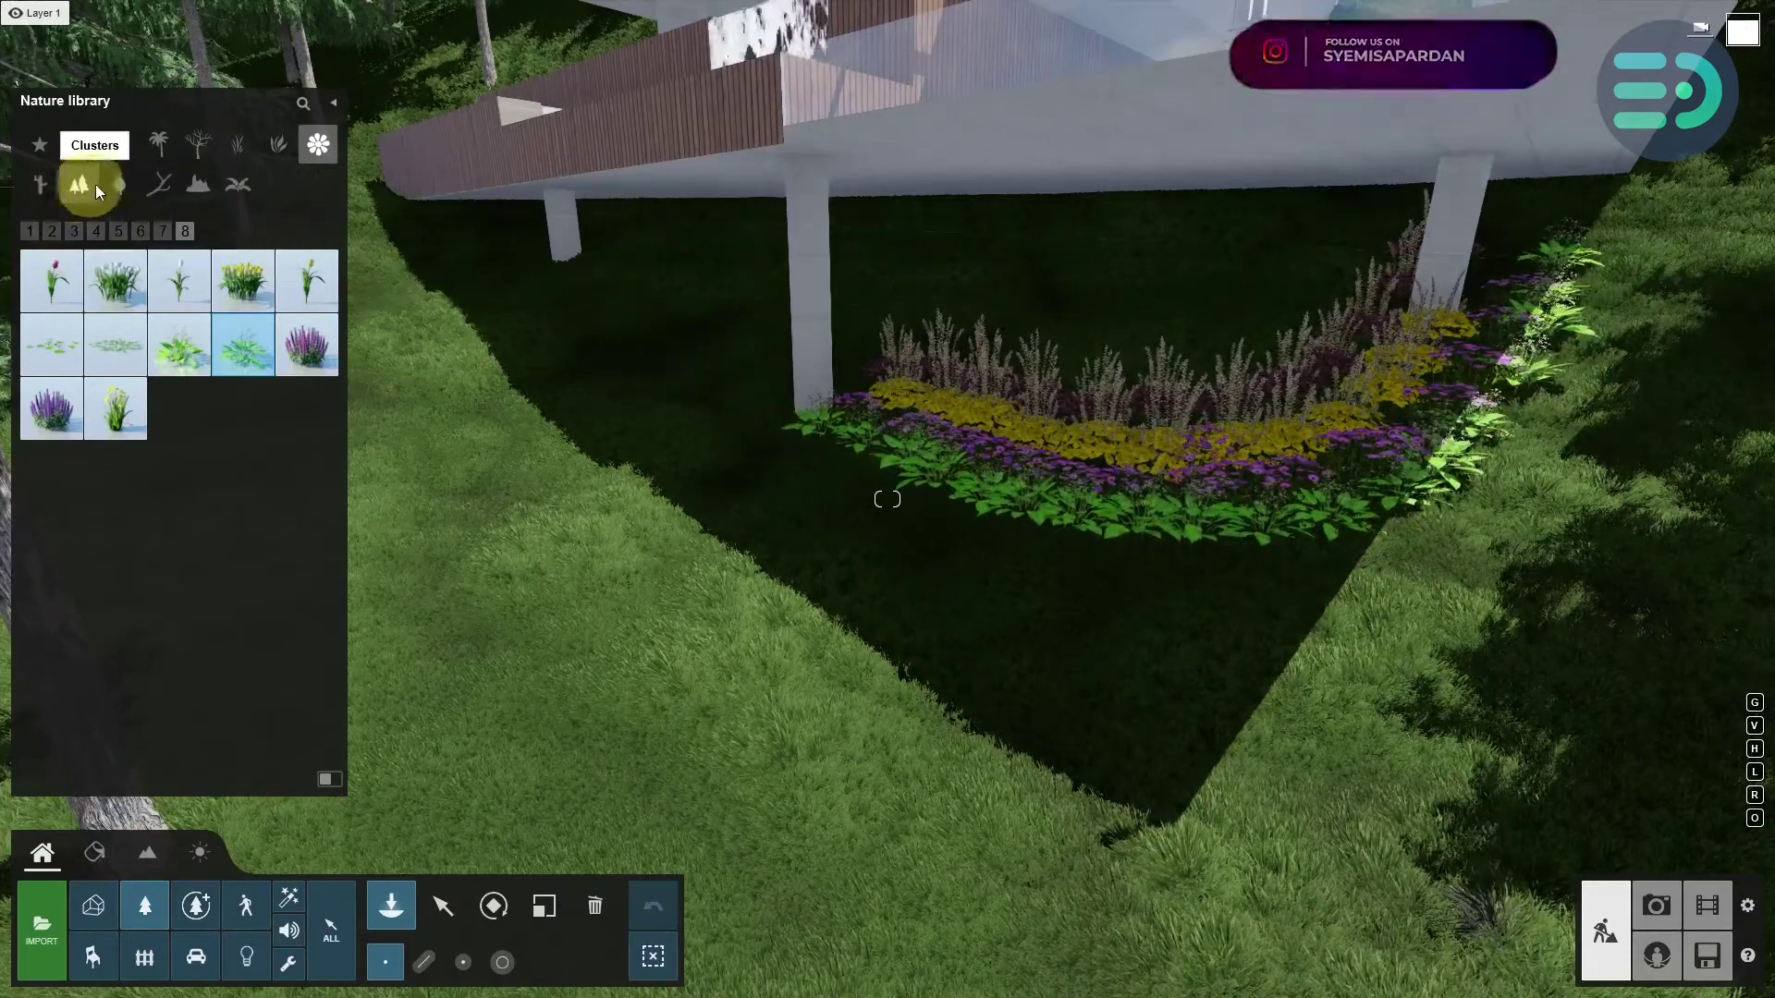
- Place PunkWood 009 on the grassy road edge ahead of the car and scale it up to about 4.6x
{"action": "left_click", "coordinate": [175, 188]}
{"action": "left_click", "coordinate": [297, 538]}
{"action": "right_click_drag", "start_coordinate": [555, 462], "coordinate": [557, 463]}
{"action": "key", "text": "shift+s"}
{"action": "key", "text": "shift+d"}
{"action": "left_click", "coordinate": [305, 599]}
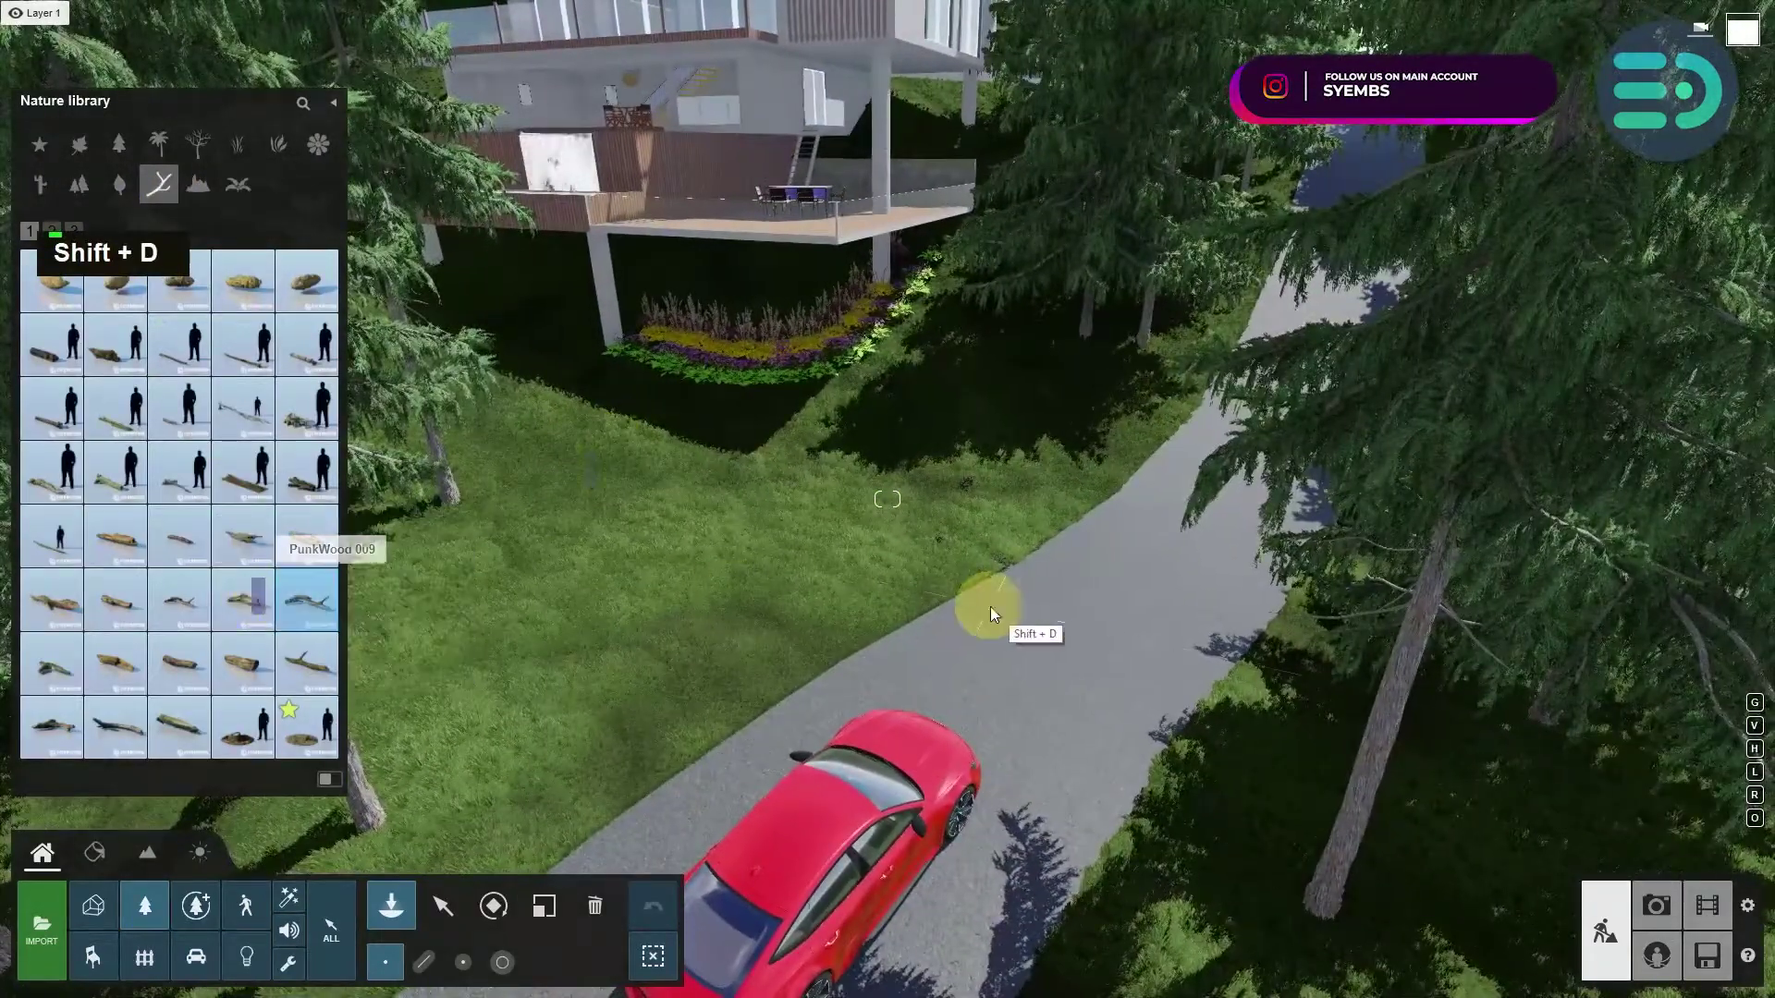
{"action": "left_click", "coordinate": [939, 592]}
{"action": "left_click", "coordinate": [543, 905]}
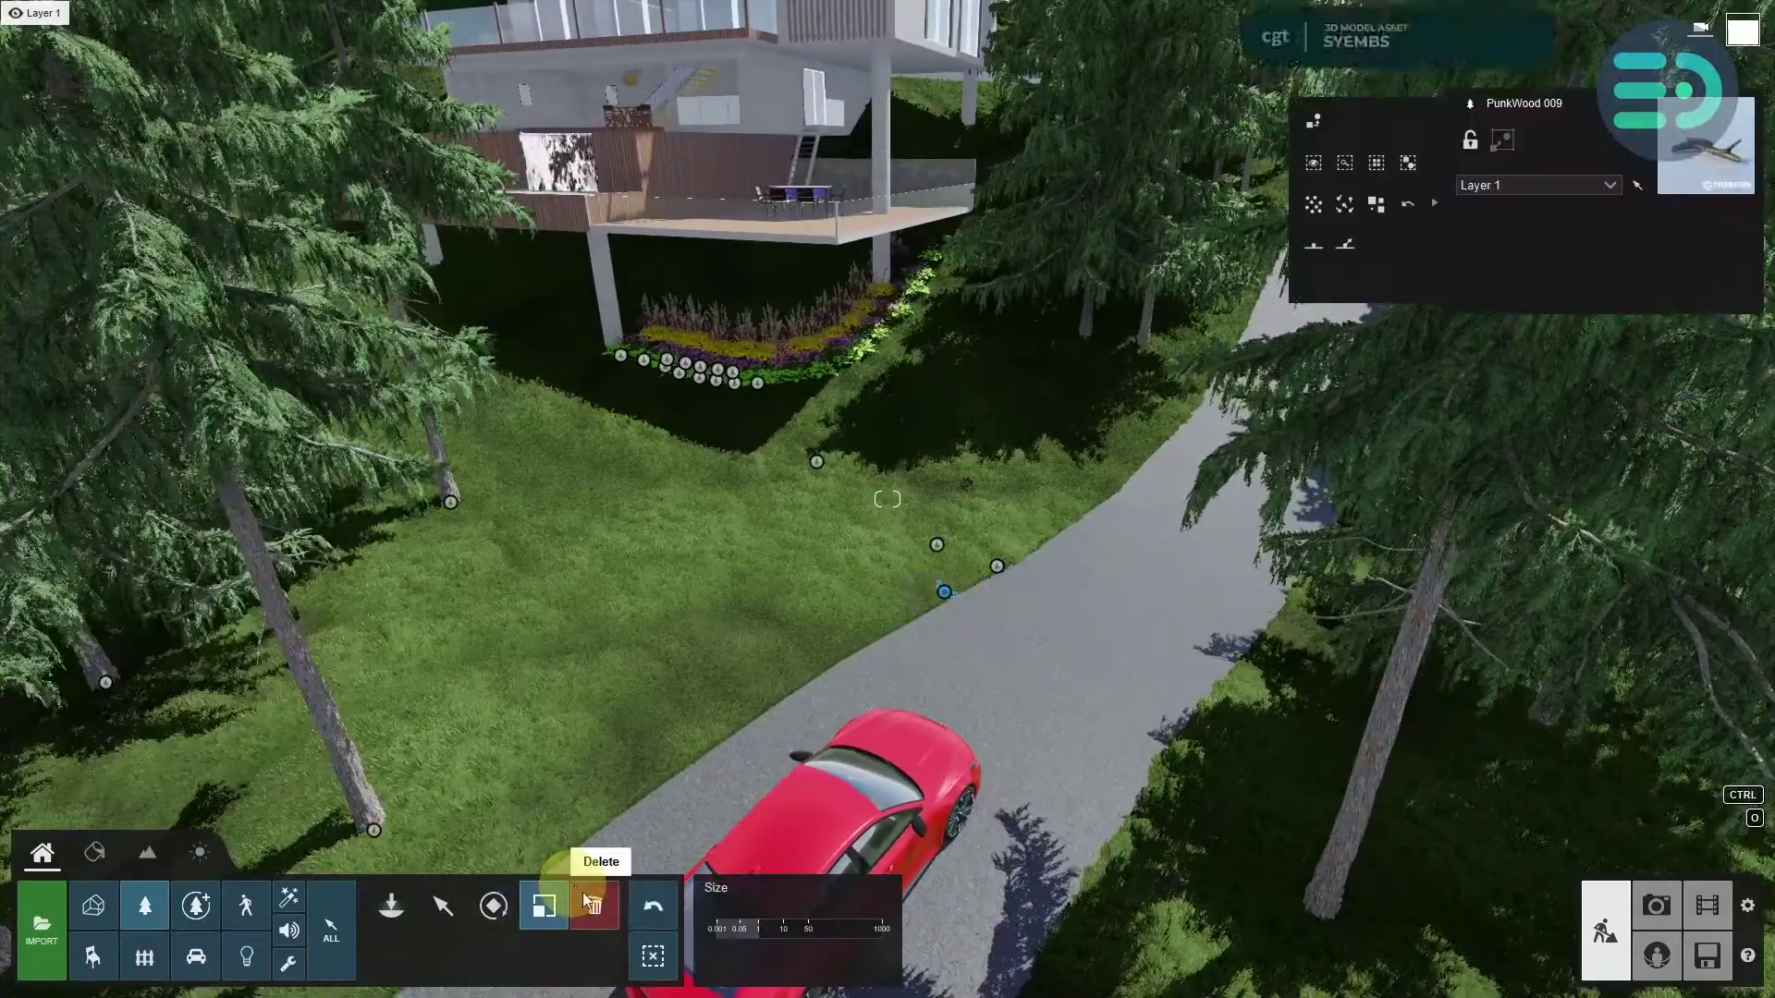
{"action": "left_click_drag", "start_coordinate": [766, 928], "coordinate": [774, 926]}
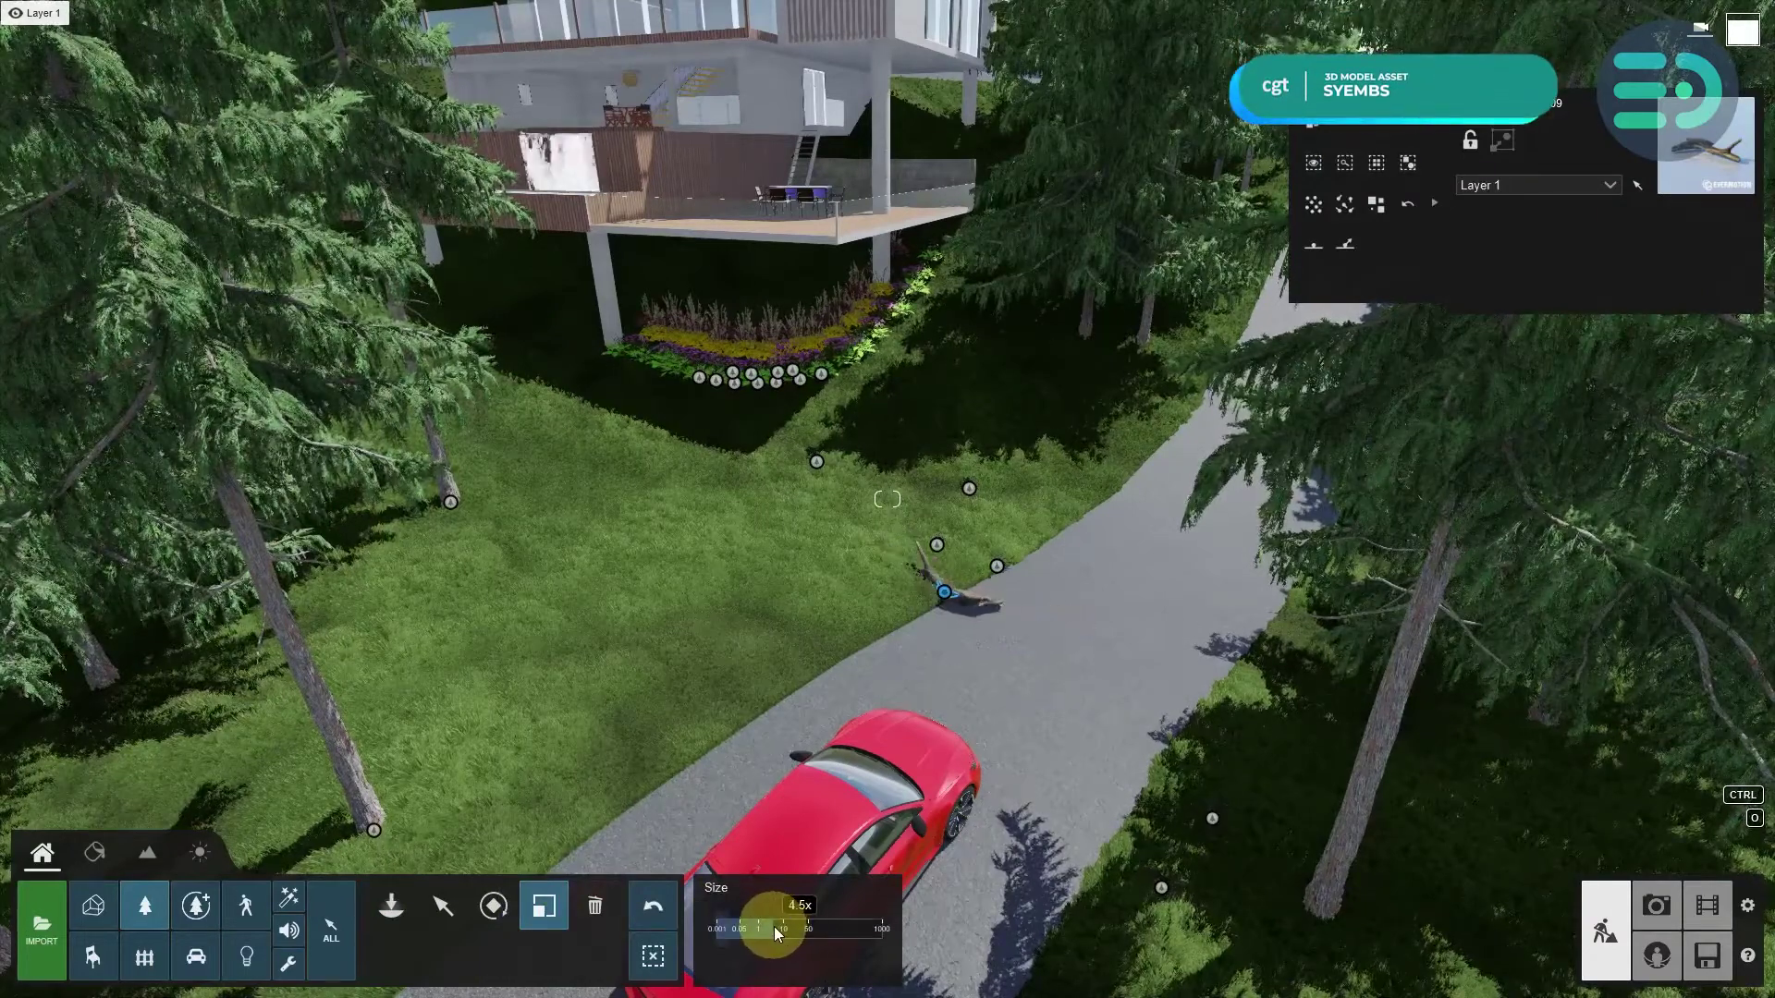
- Place boulders from the rock library beside the villa pillar, on the grassy slope and on both sides of the road
{"action": "left_click", "coordinate": [144, 904]}
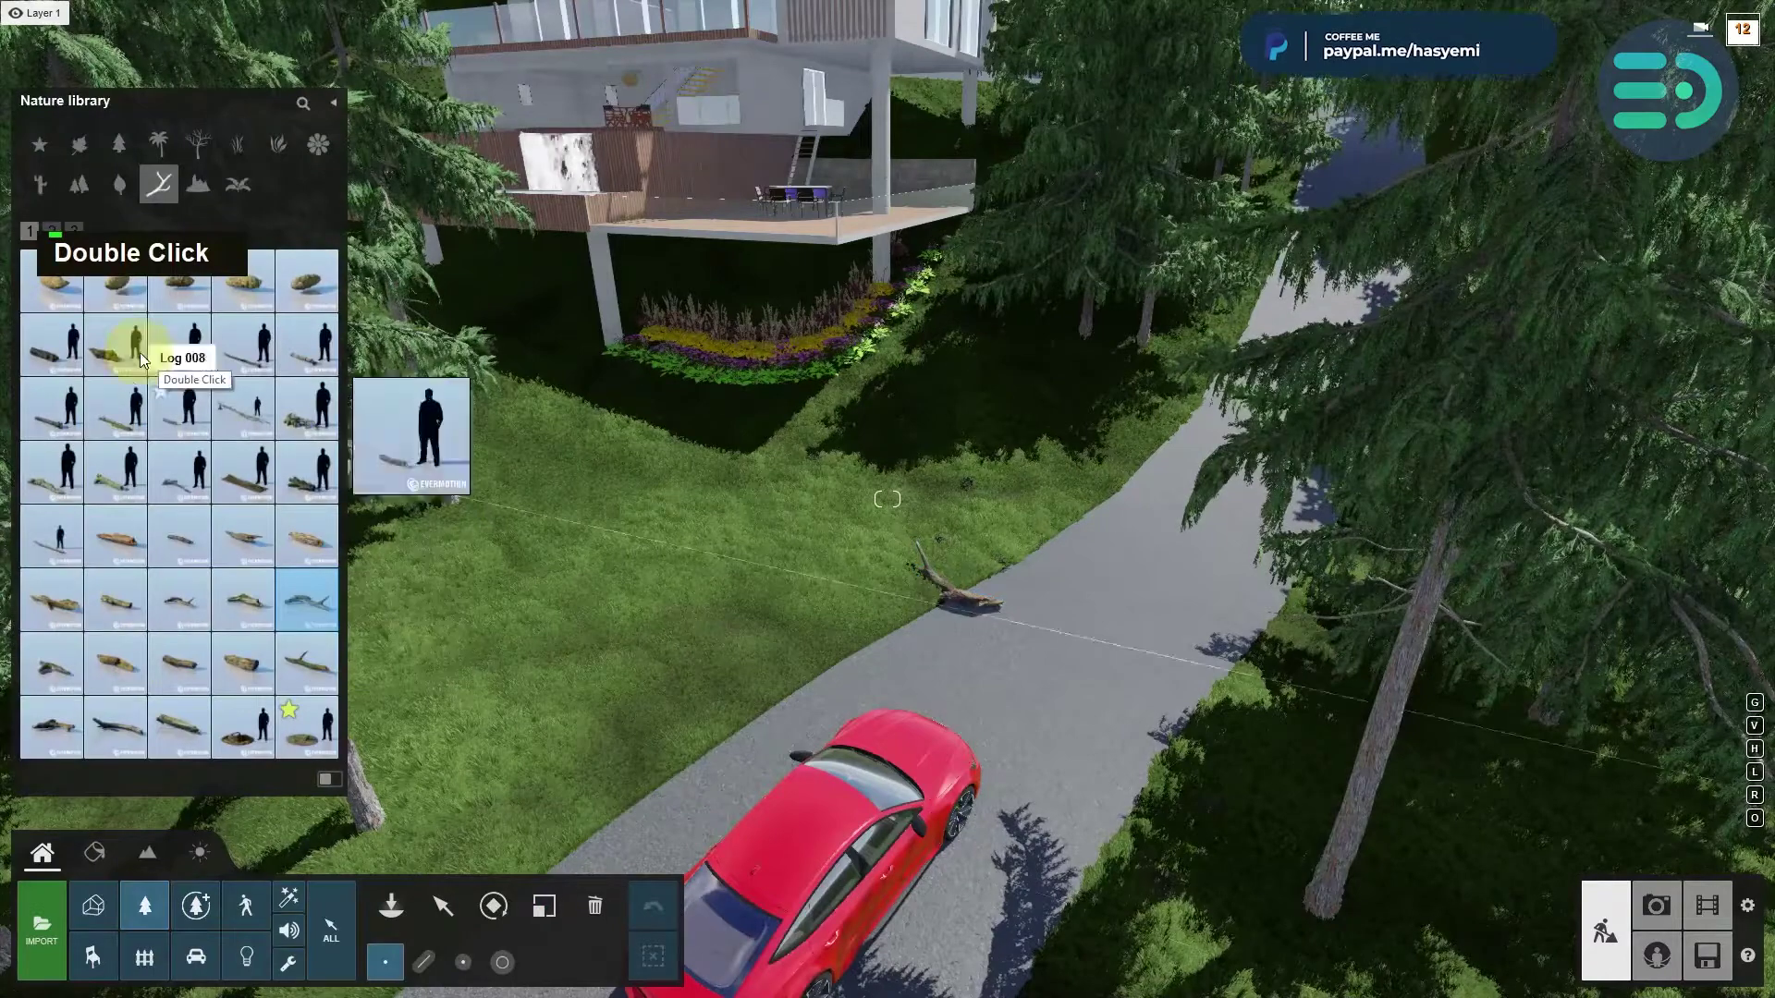
{"action": "double_click", "coordinate": [48, 289]}
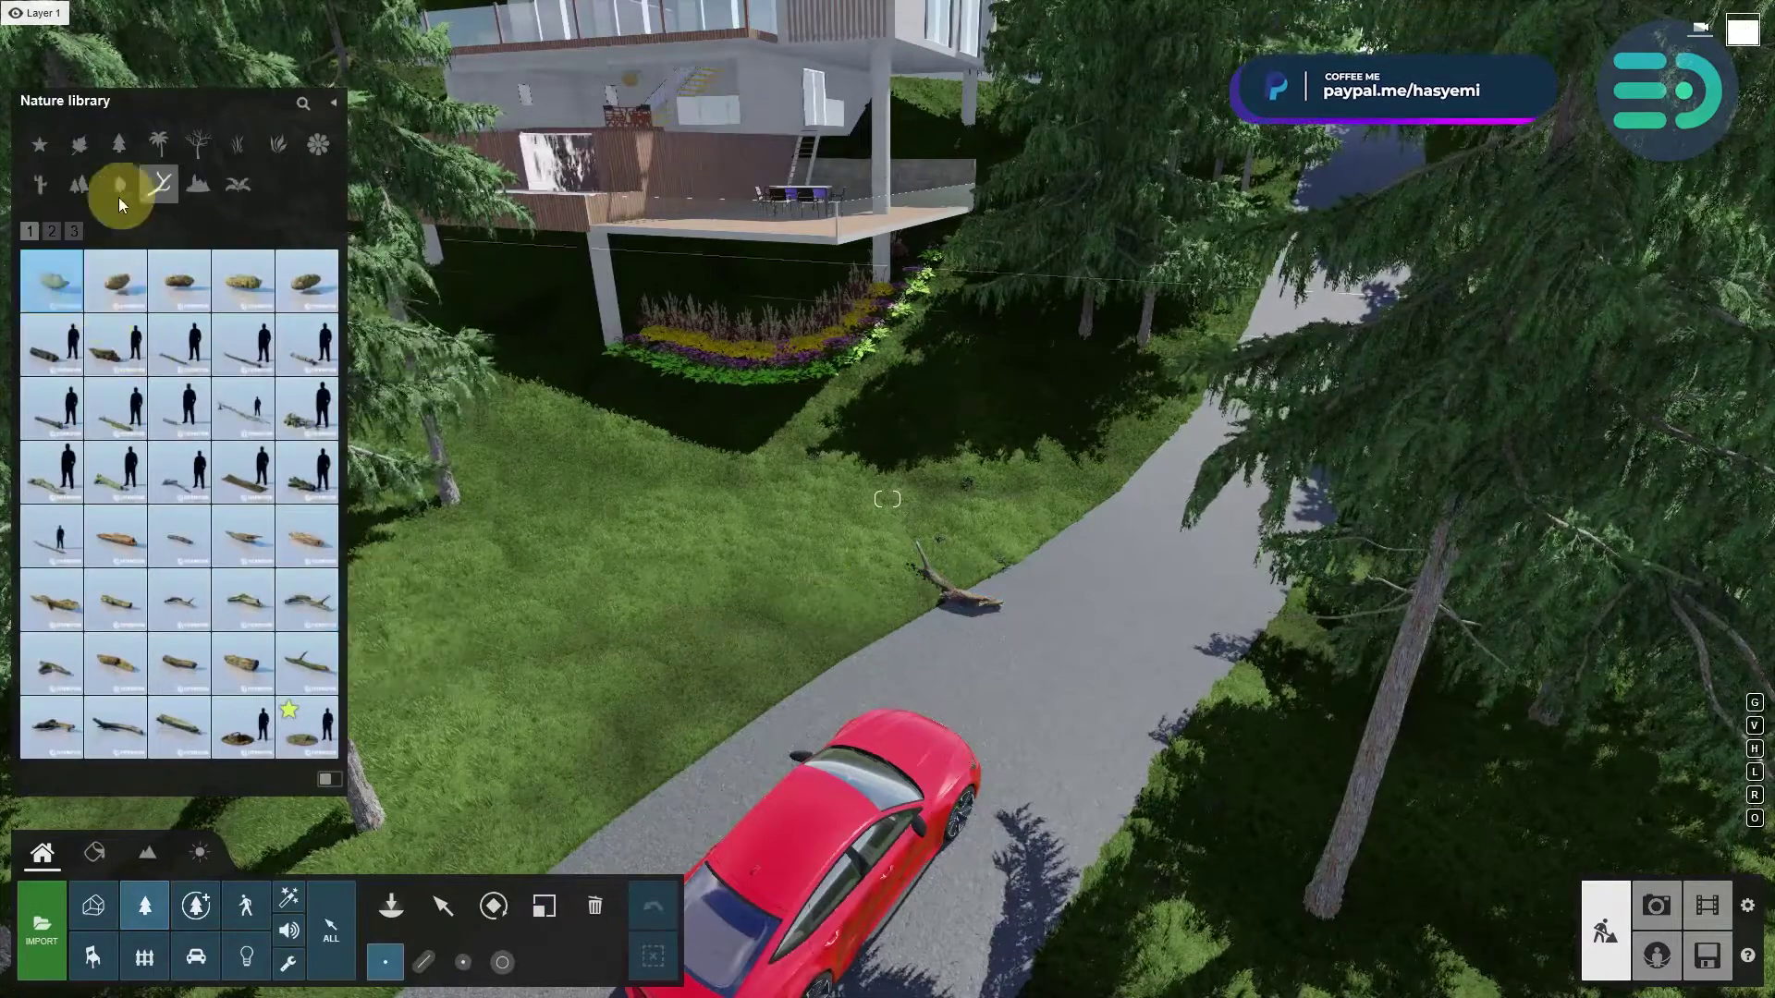
{"action": "left_click", "coordinate": [198, 184]}
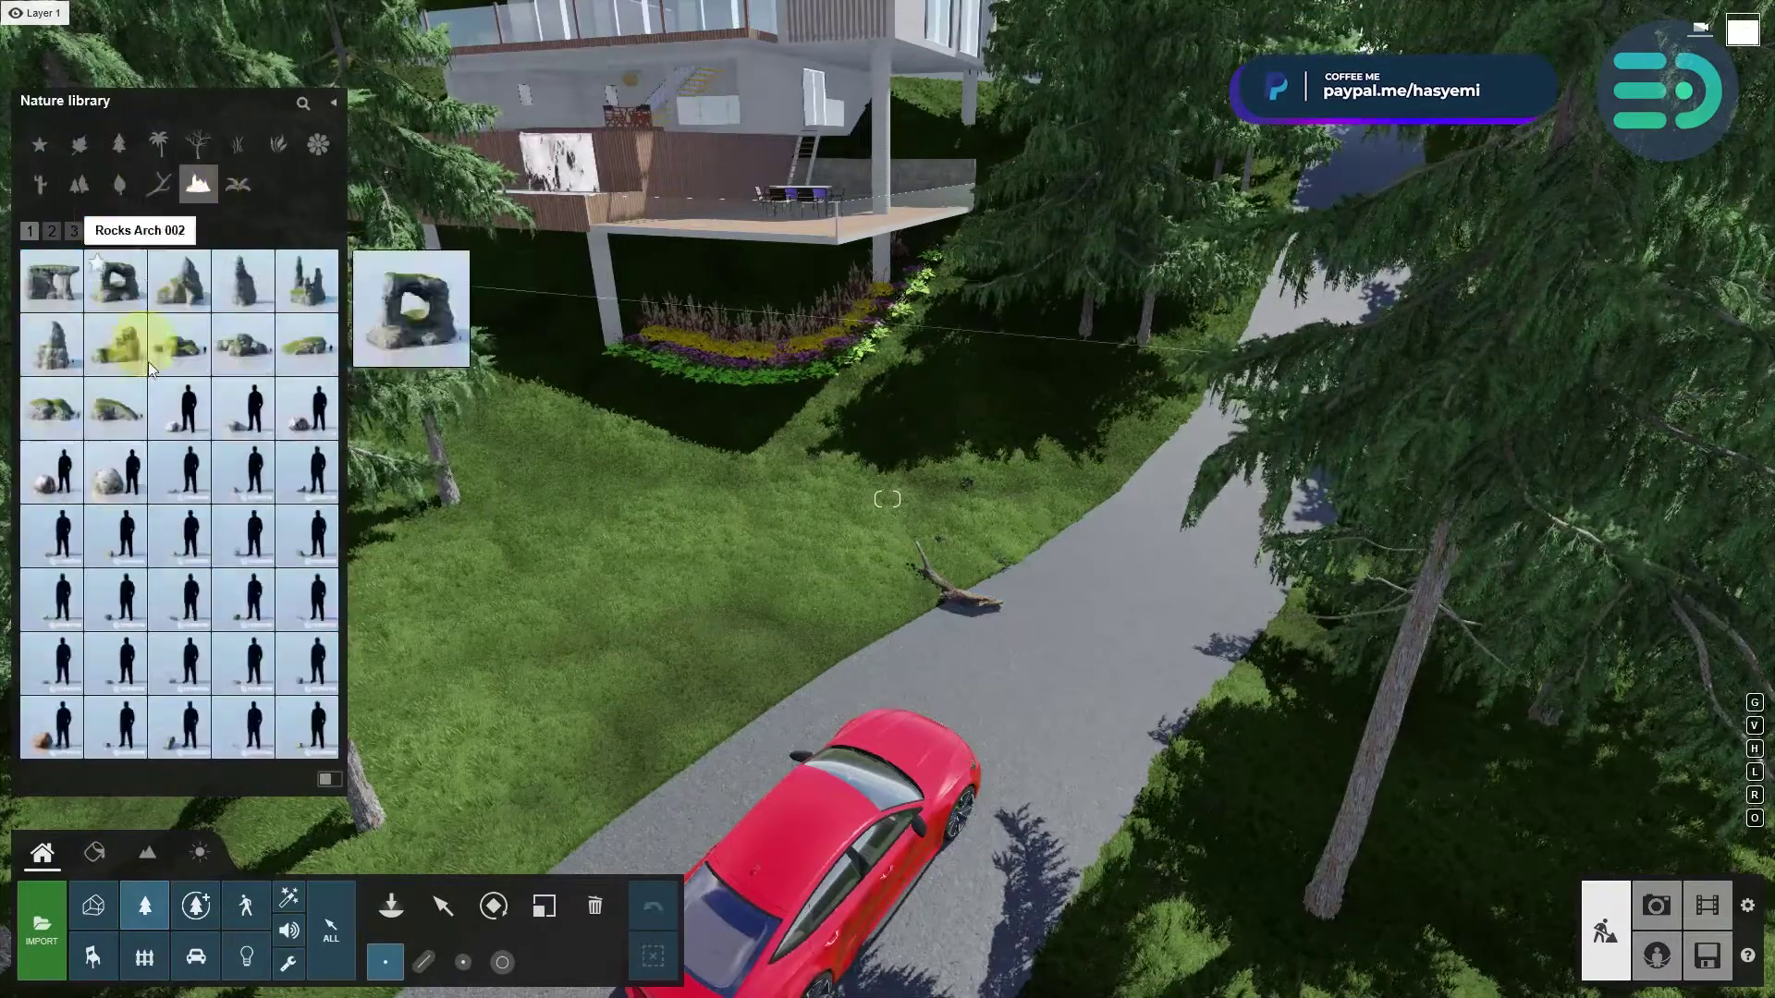
{"action": "left_click", "coordinate": [115, 471]}
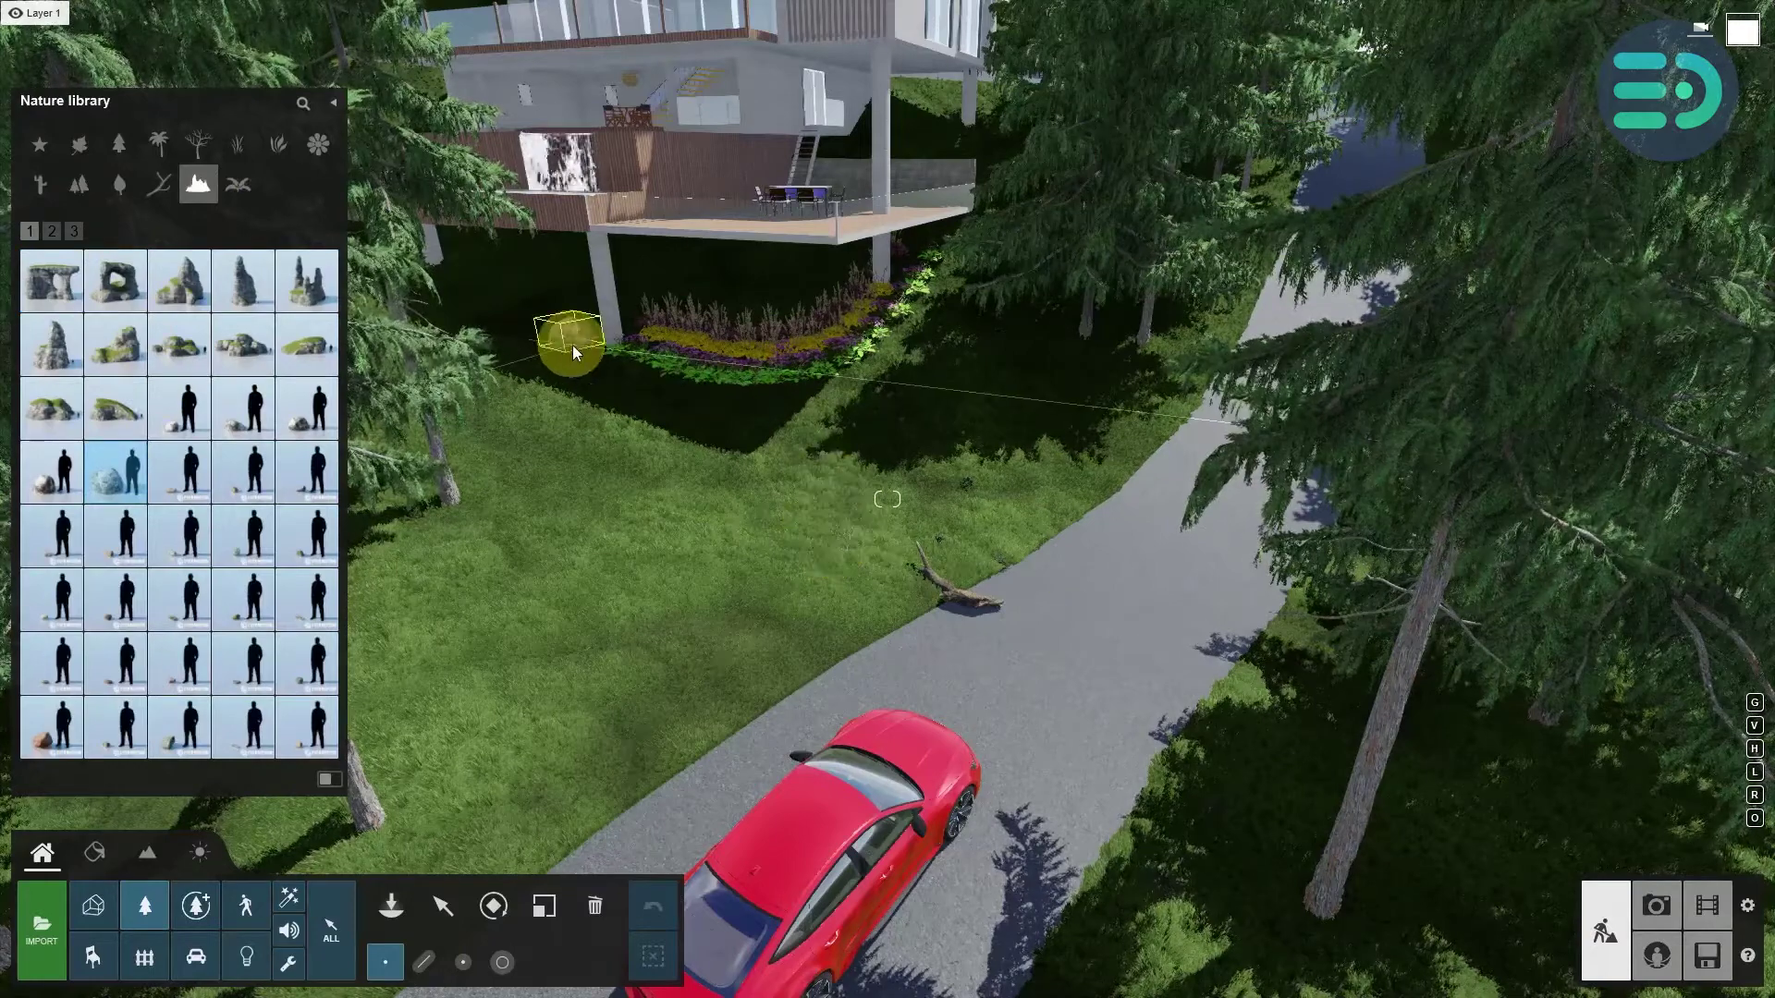
{"action": "left_click", "coordinate": [573, 344]}
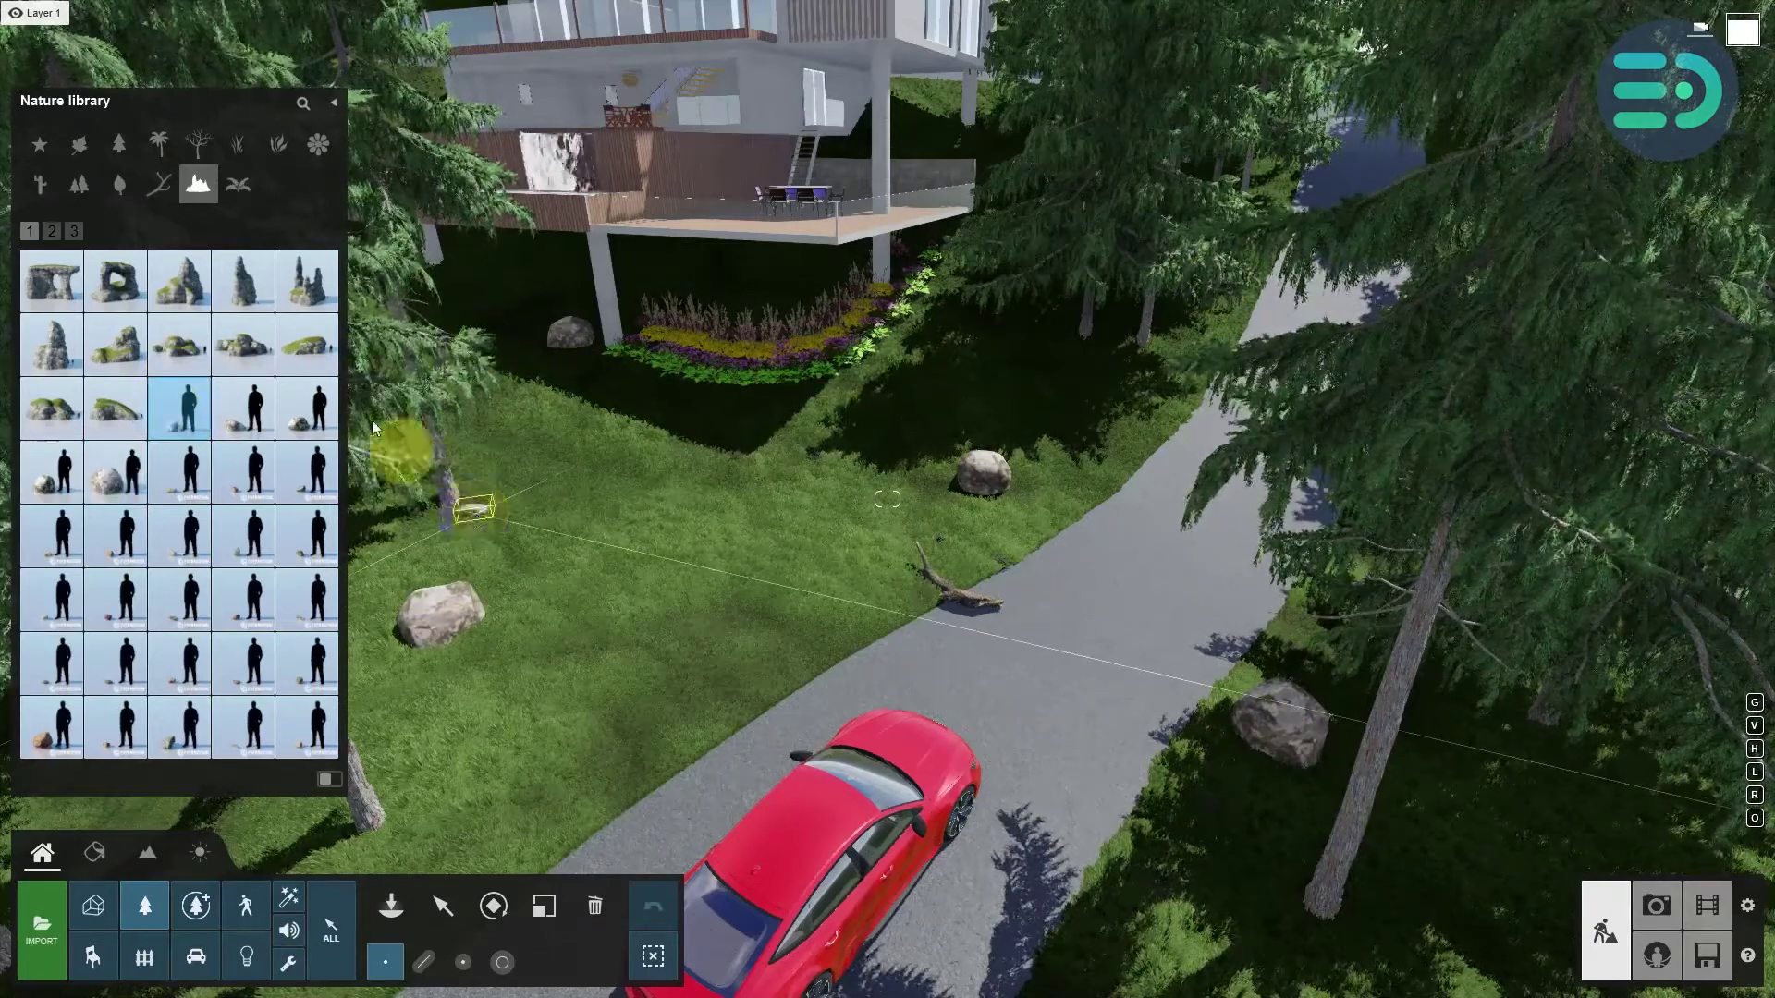
- Place ornamental grass clumps against the boulders on the slope and beside the road
{"action": "left_click", "coordinate": [224, 146]}
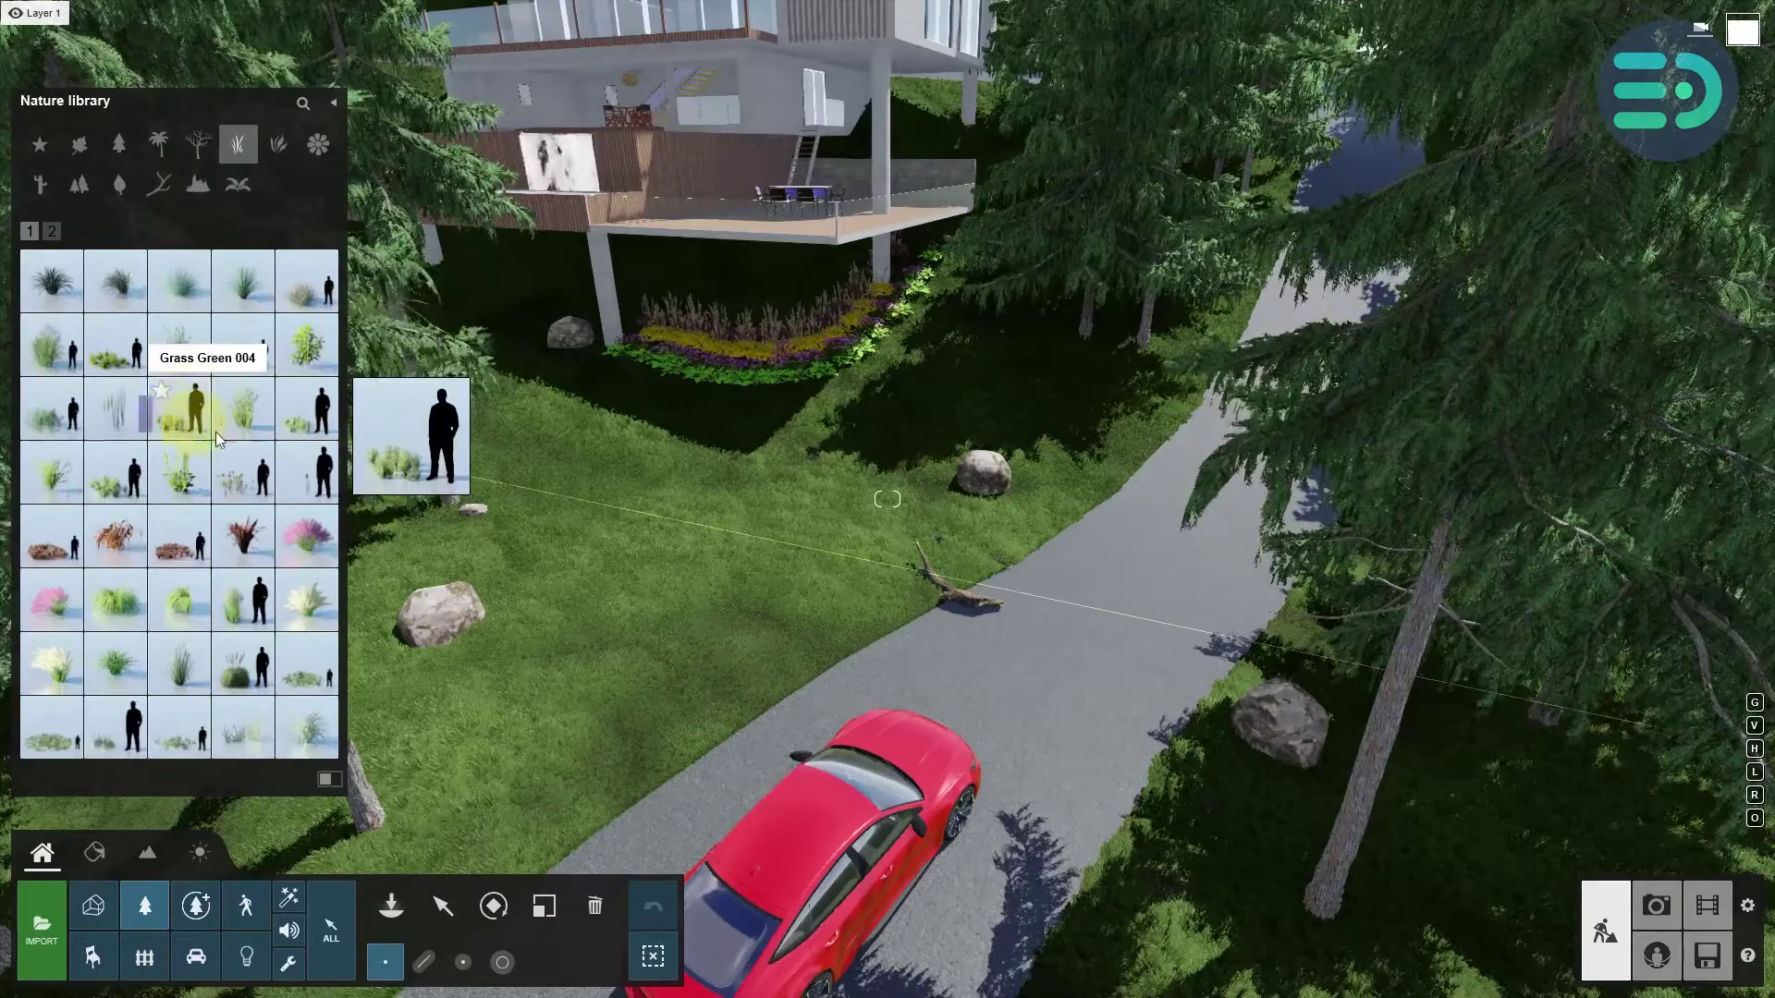
{"action": "left_click", "coordinate": [188, 409]}
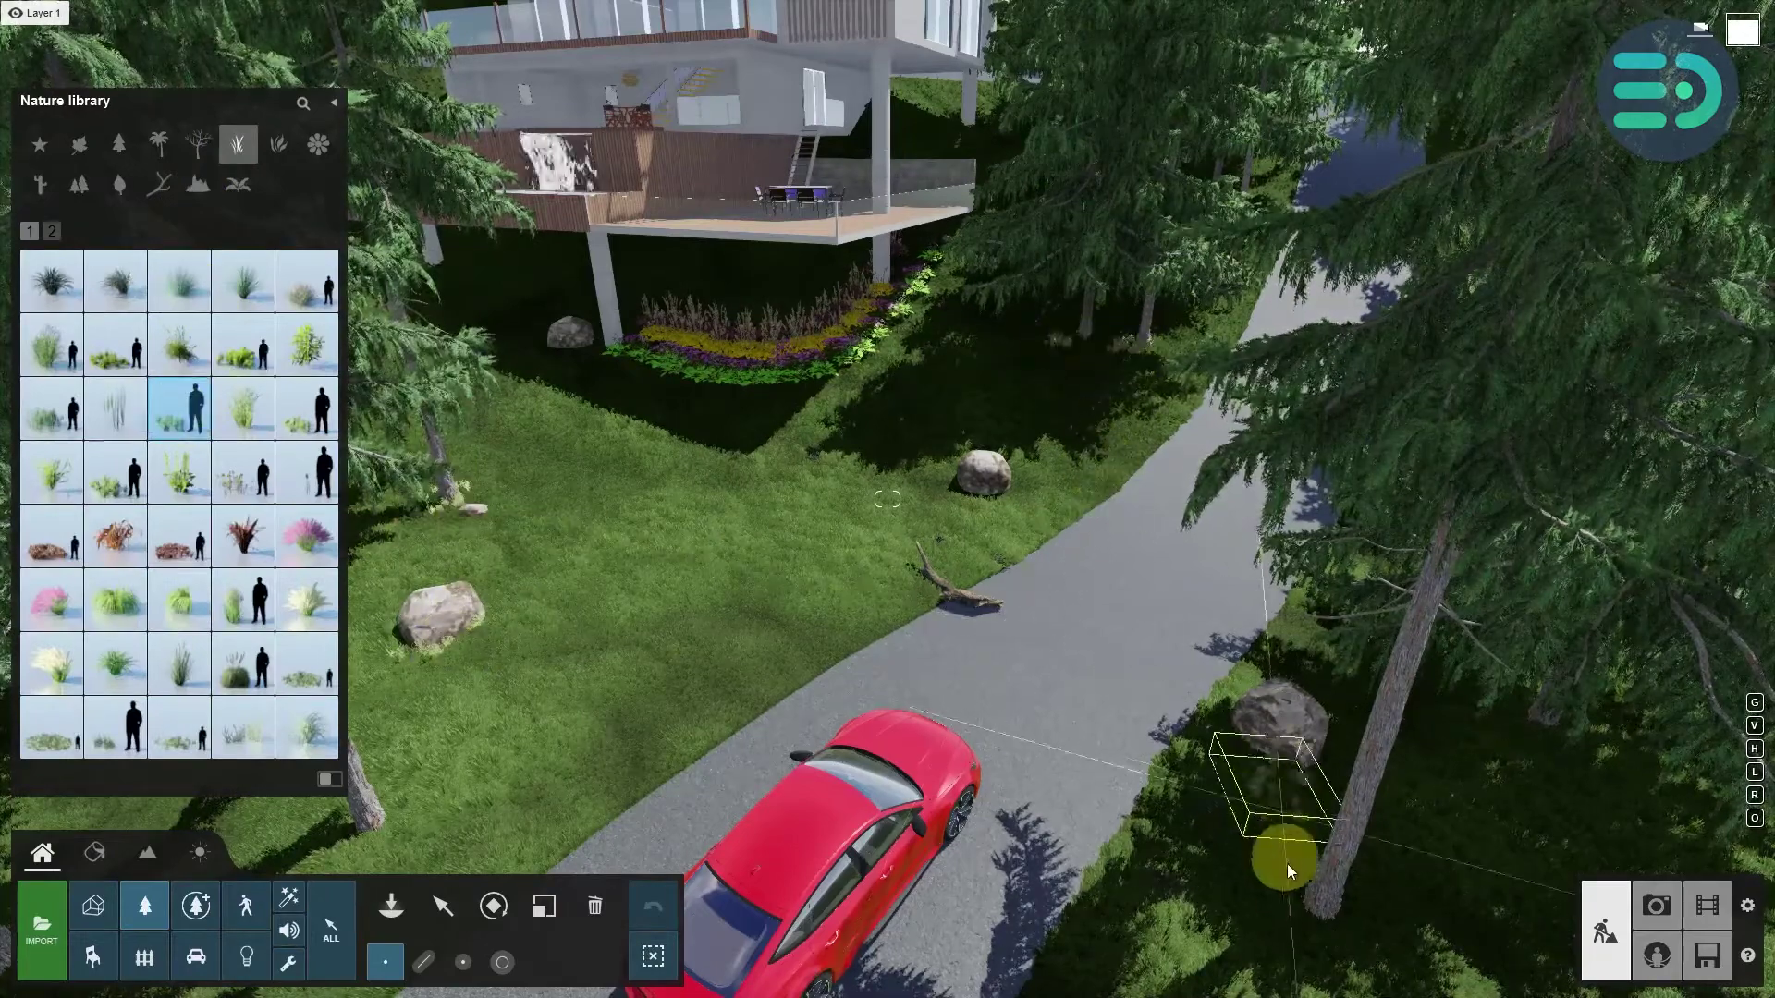
{"action": "left_click", "coordinate": [51, 472]}
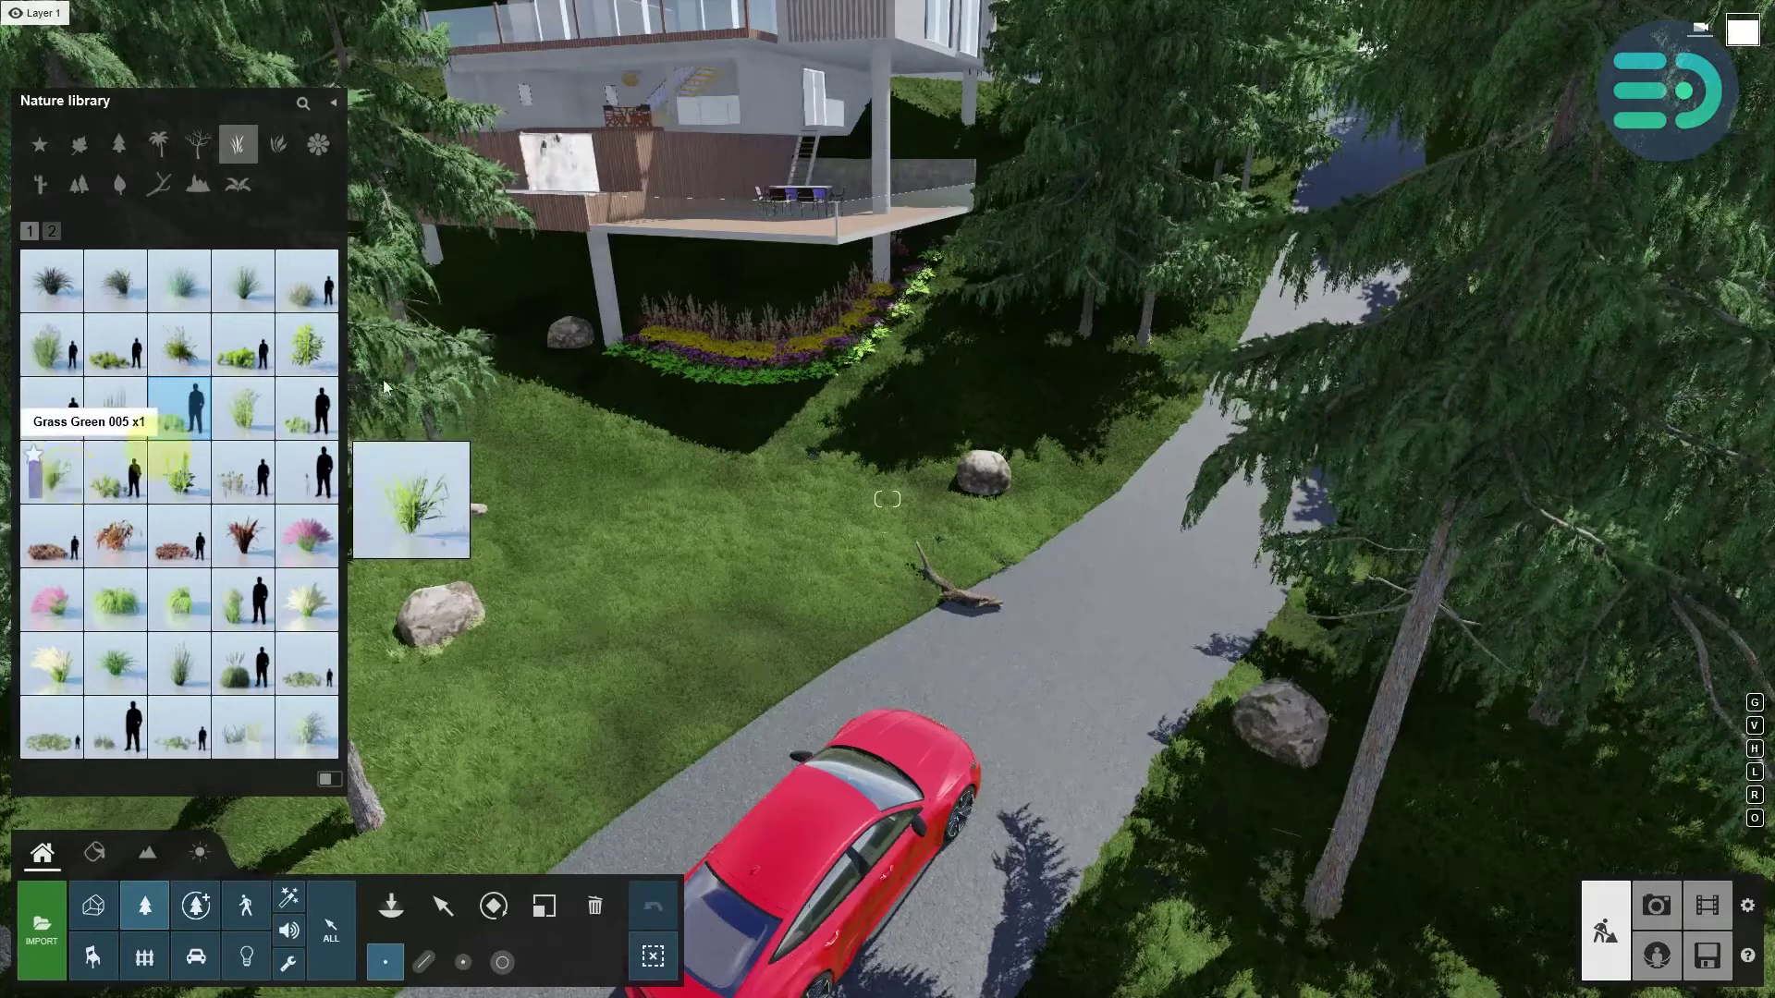
{"action": "left_click", "coordinate": [242, 663]}
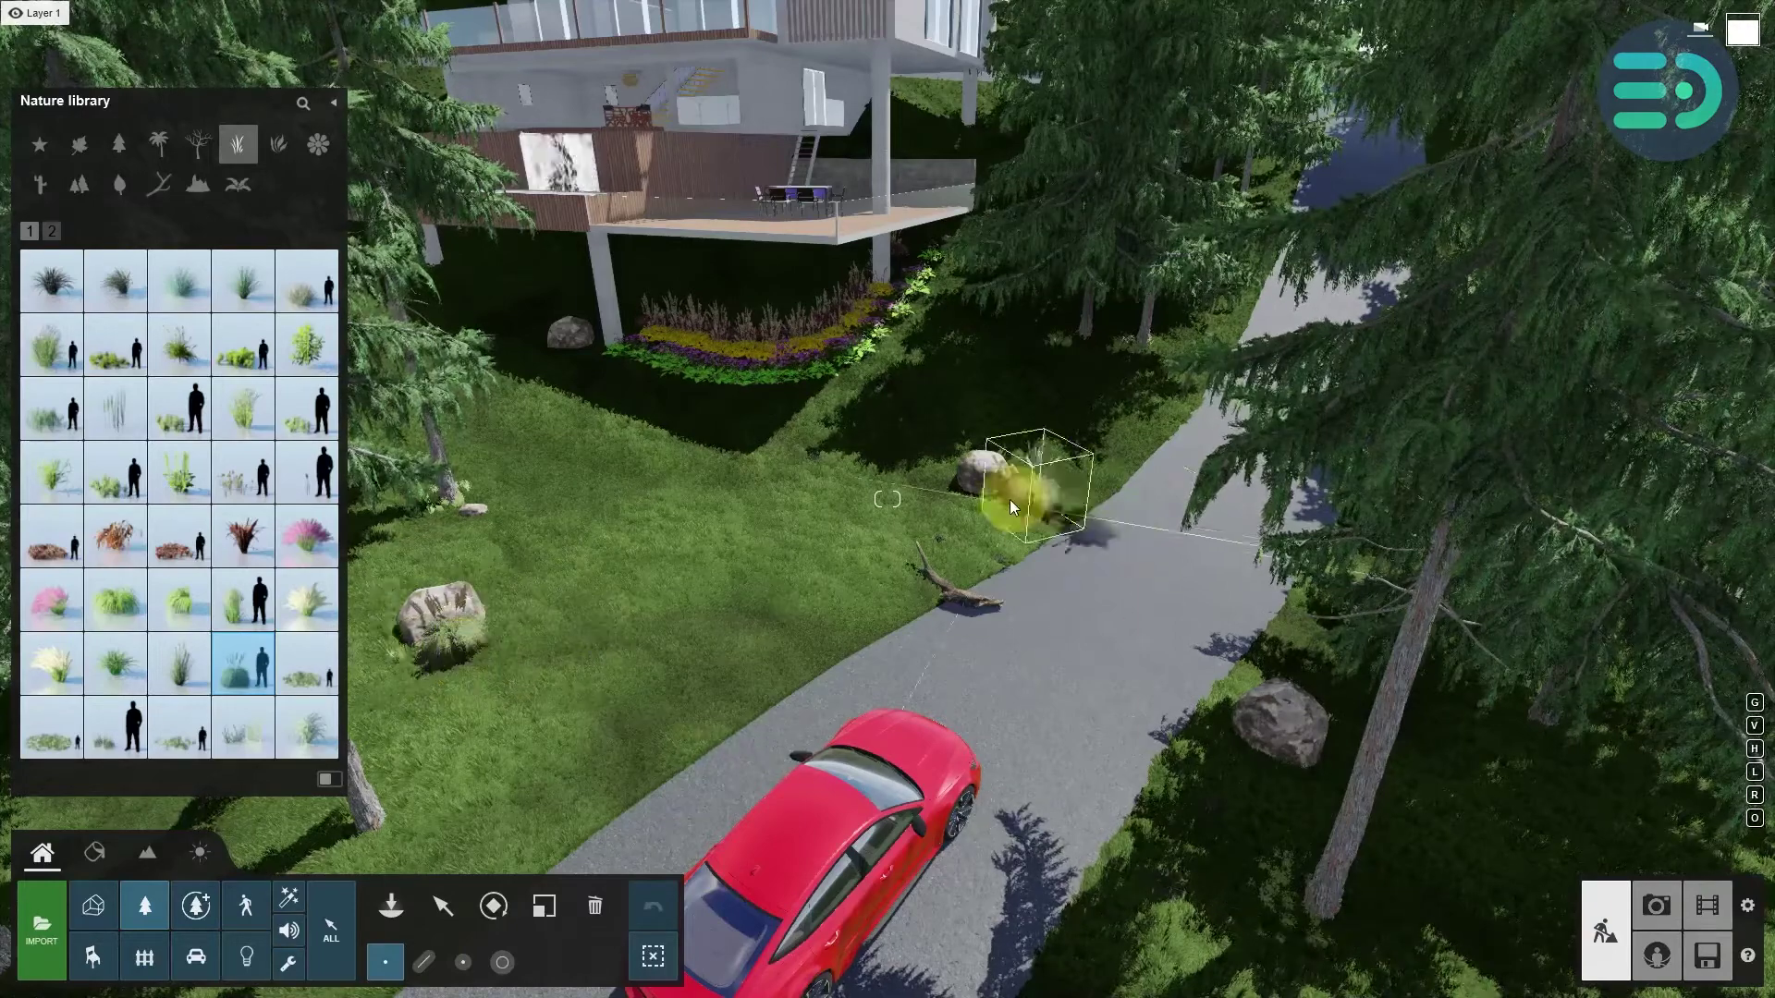
{"action": "left_click", "coordinate": [999, 511]}
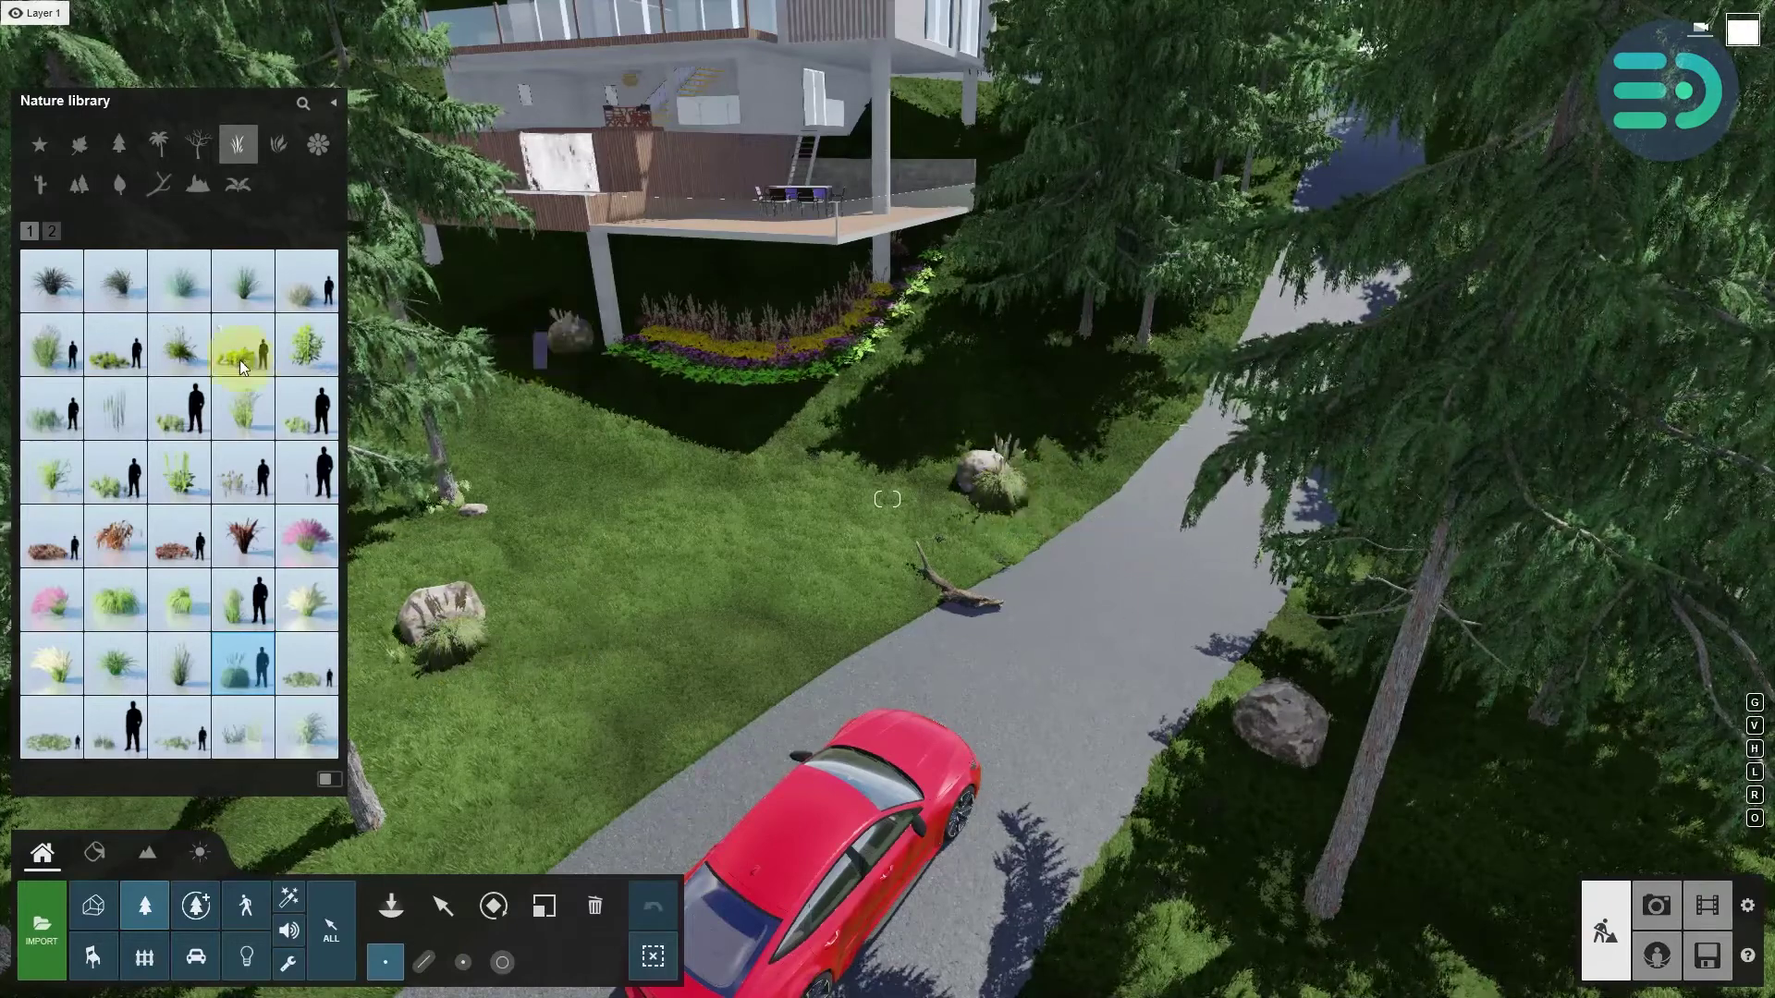
- Choose a wide patch of low wild grass and spread it over the slope below the villa around the boulder
{"action": "left_click", "coordinate": [242, 469]}
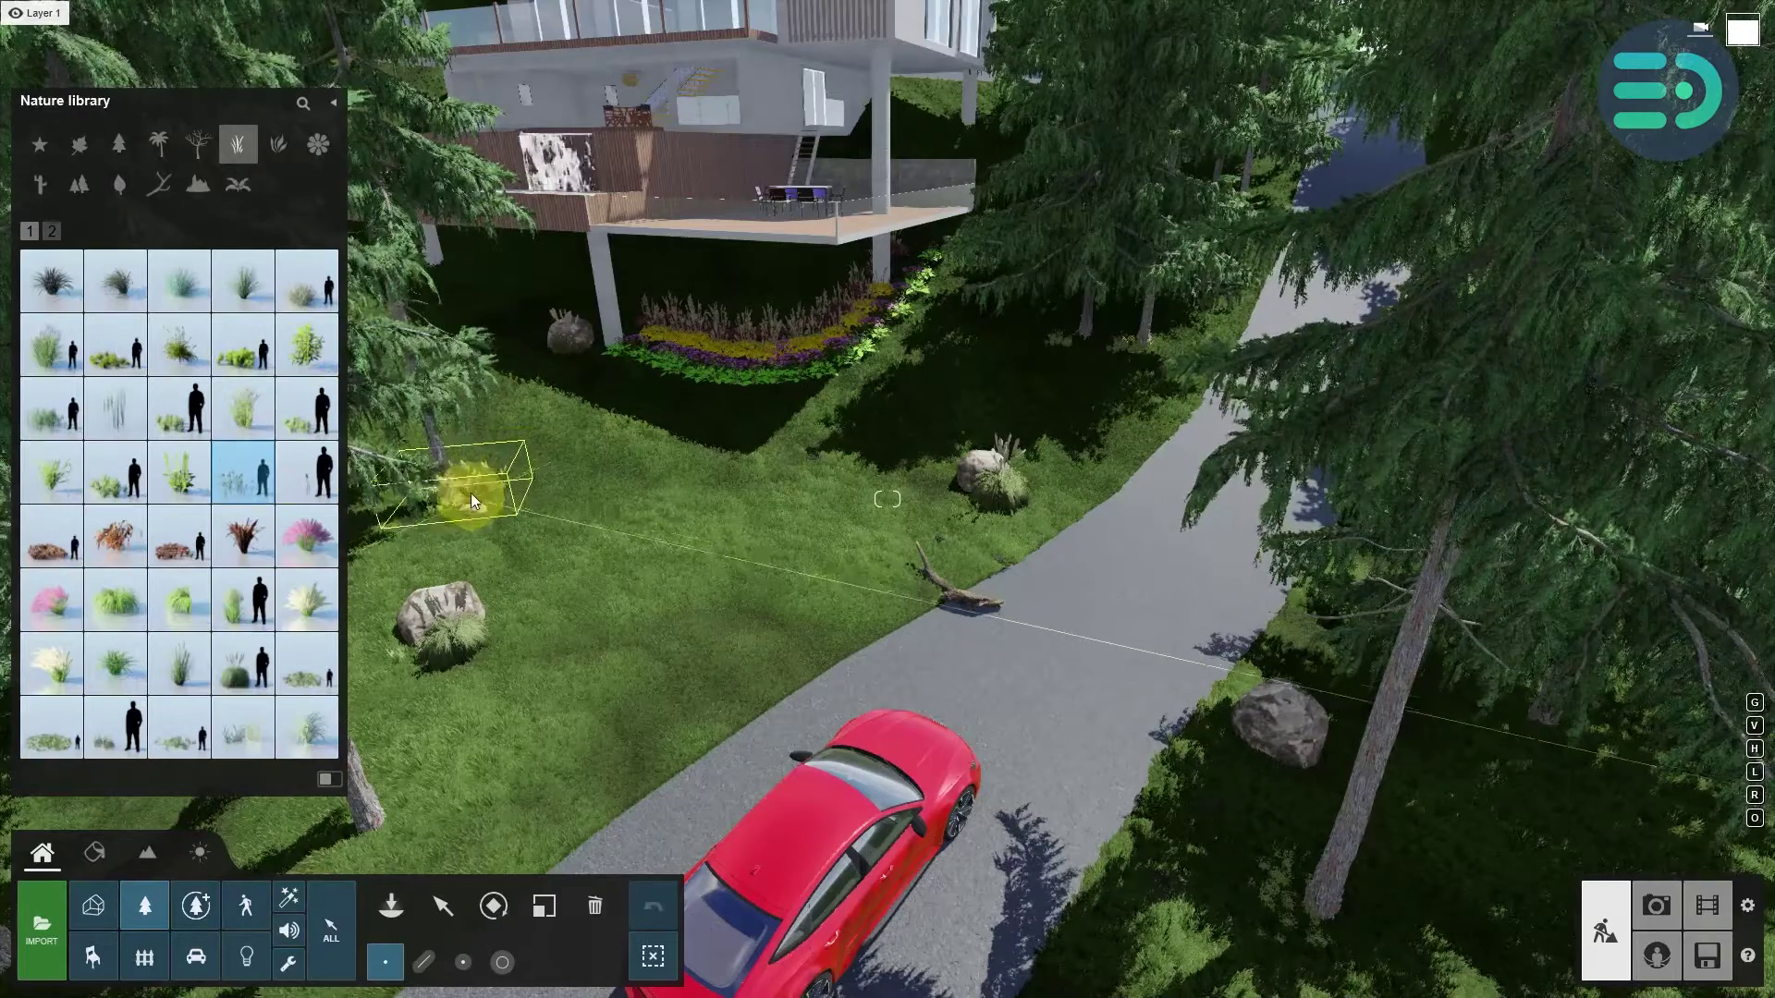
{"action": "left_click", "coordinate": [143, 359]}
{"action": "mouse_move", "coordinate": [118, 746]}
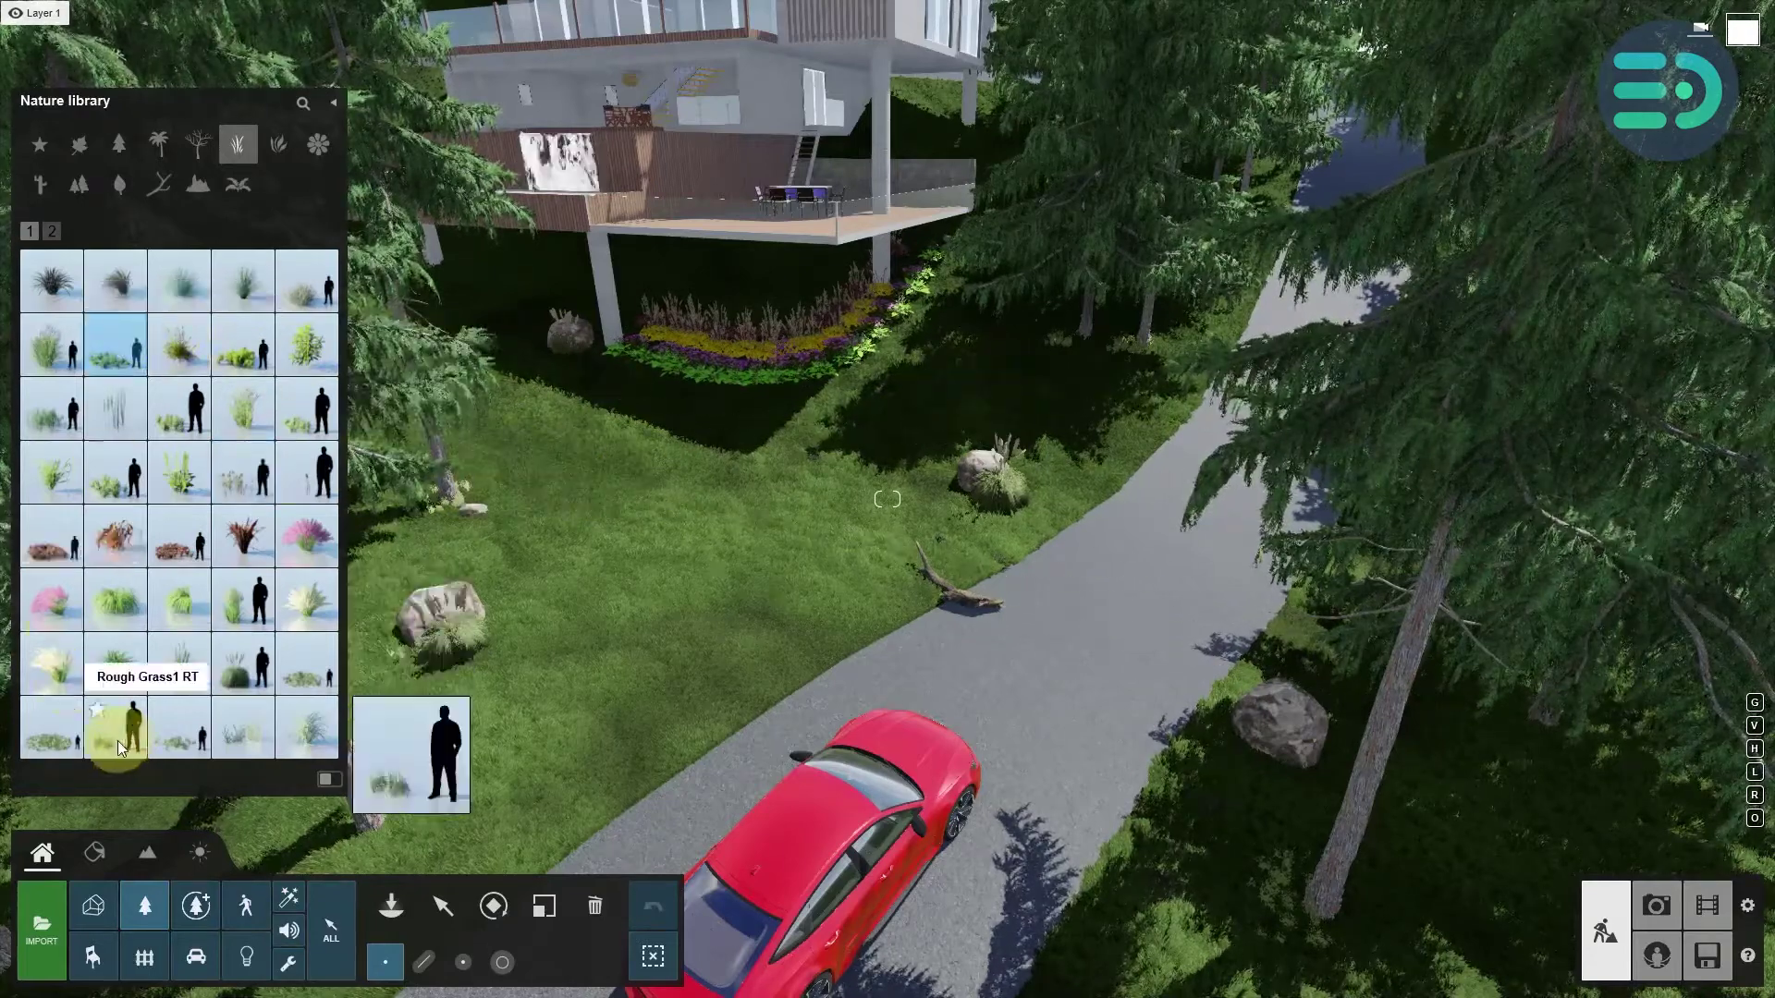
{"action": "left_click", "coordinate": [51, 728]}
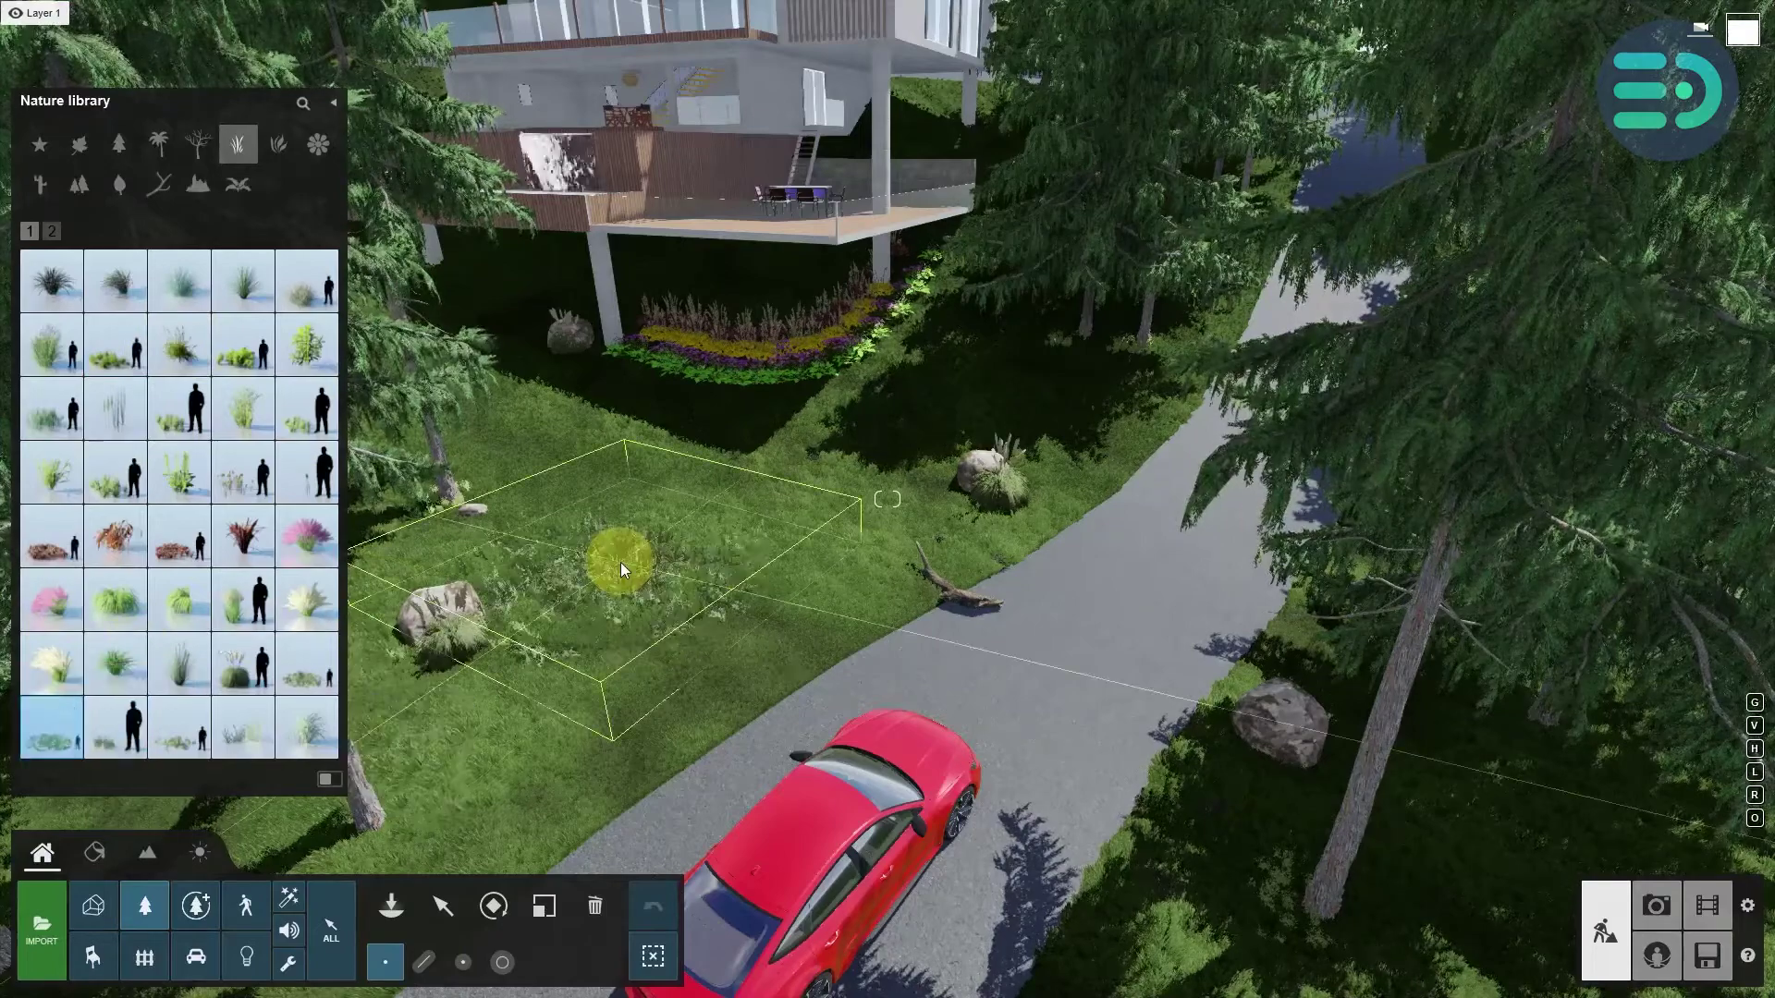
{"action": "left_click", "coordinate": [489, 695]}
{"action": "left_click", "coordinate": [520, 418]}
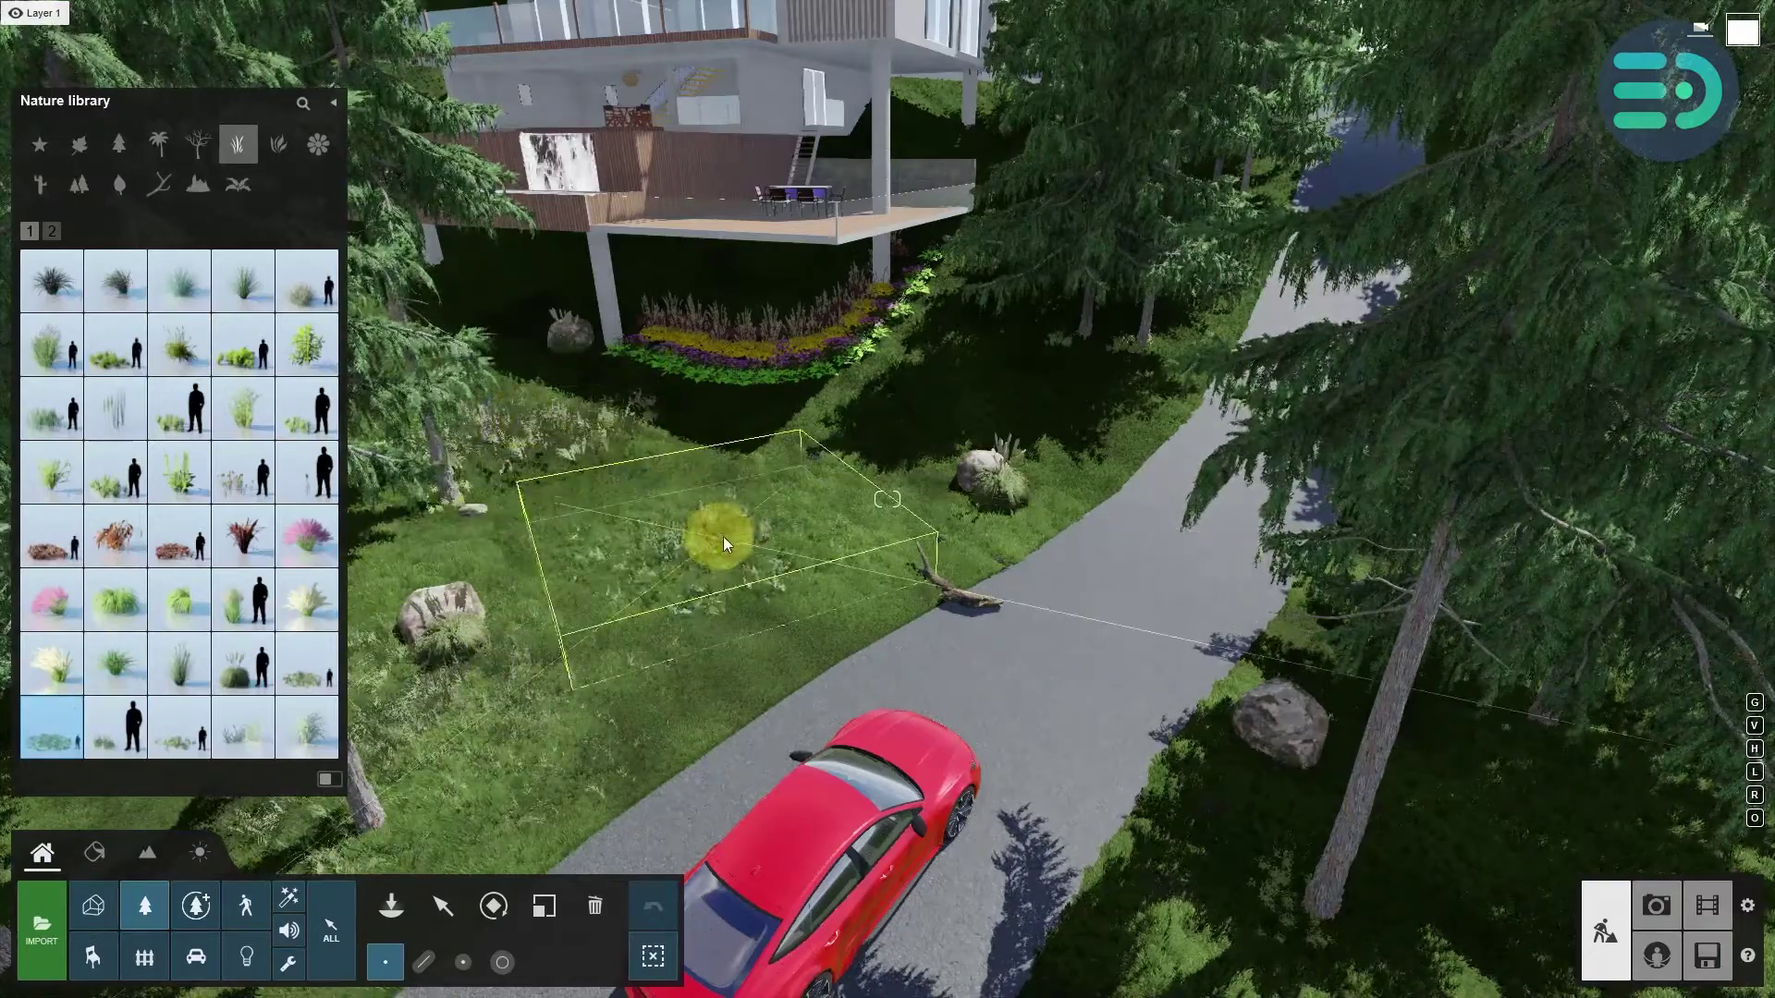
{"action": "left_click", "coordinate": [535, 529]}
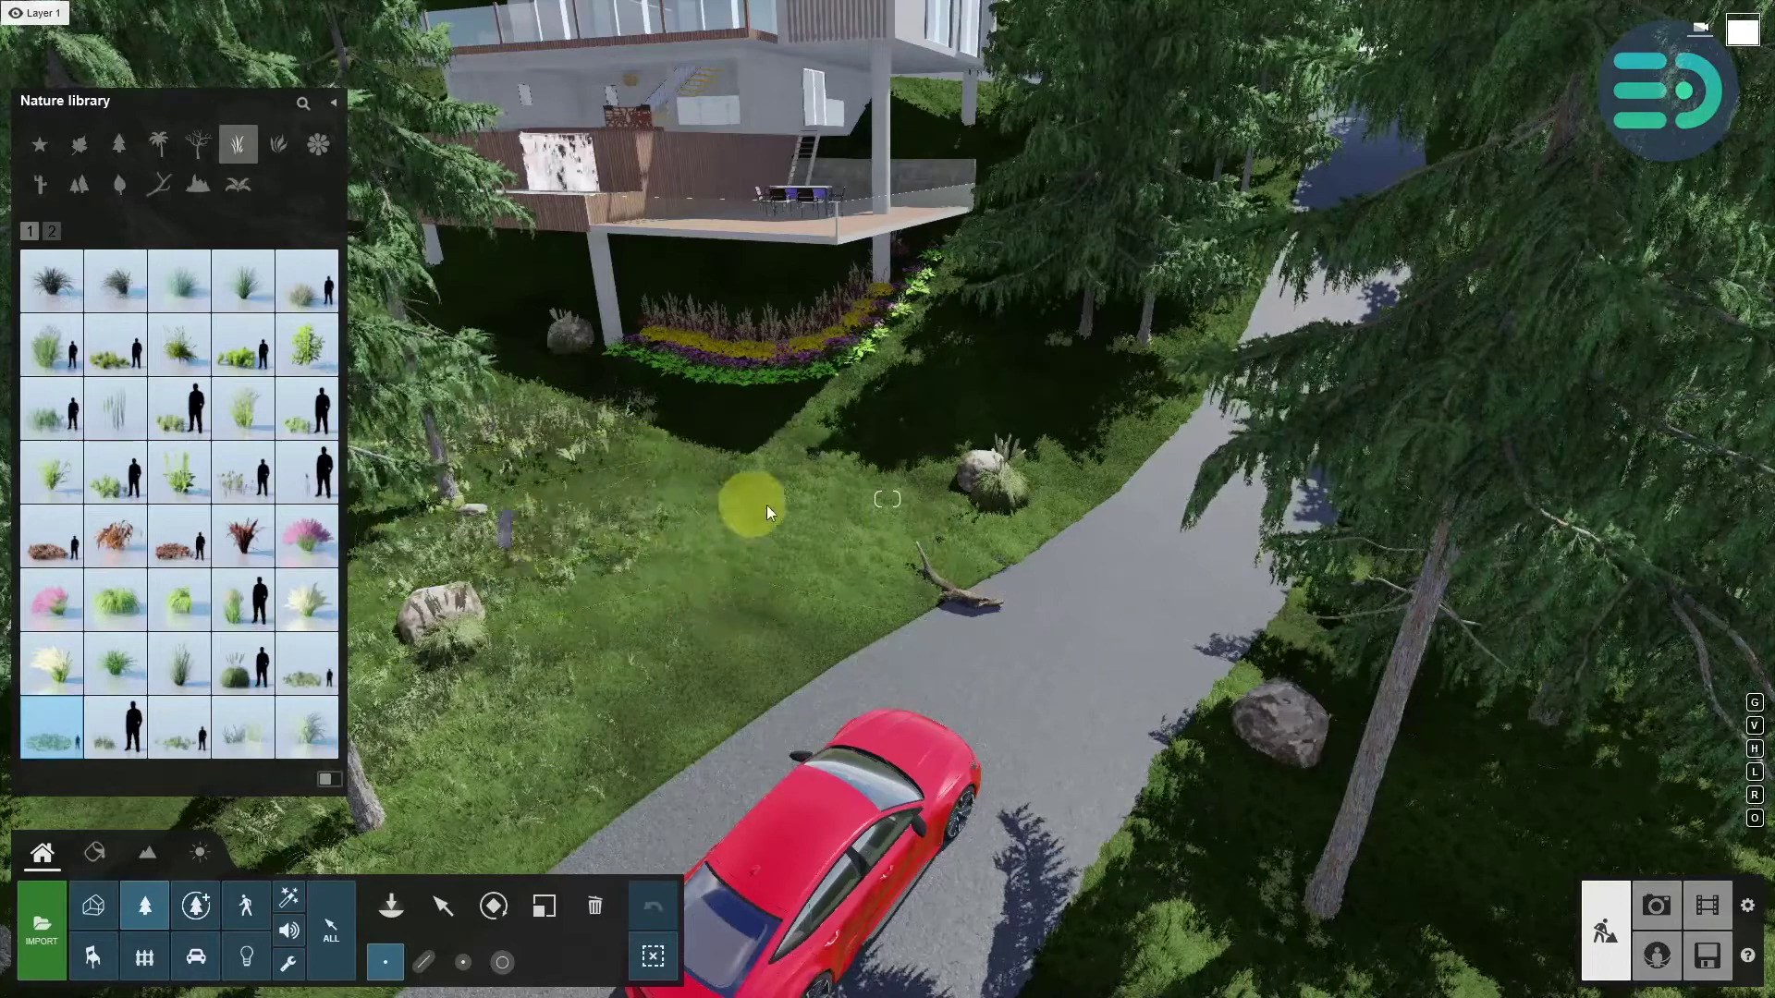
- Place more patches of low wild grass on the slope below the flower bed and beside the roadside boulder
{"action": "left_click", "coordinate": [788, 449]}
{"action": "left_click", "coordinate": [780, 551]}
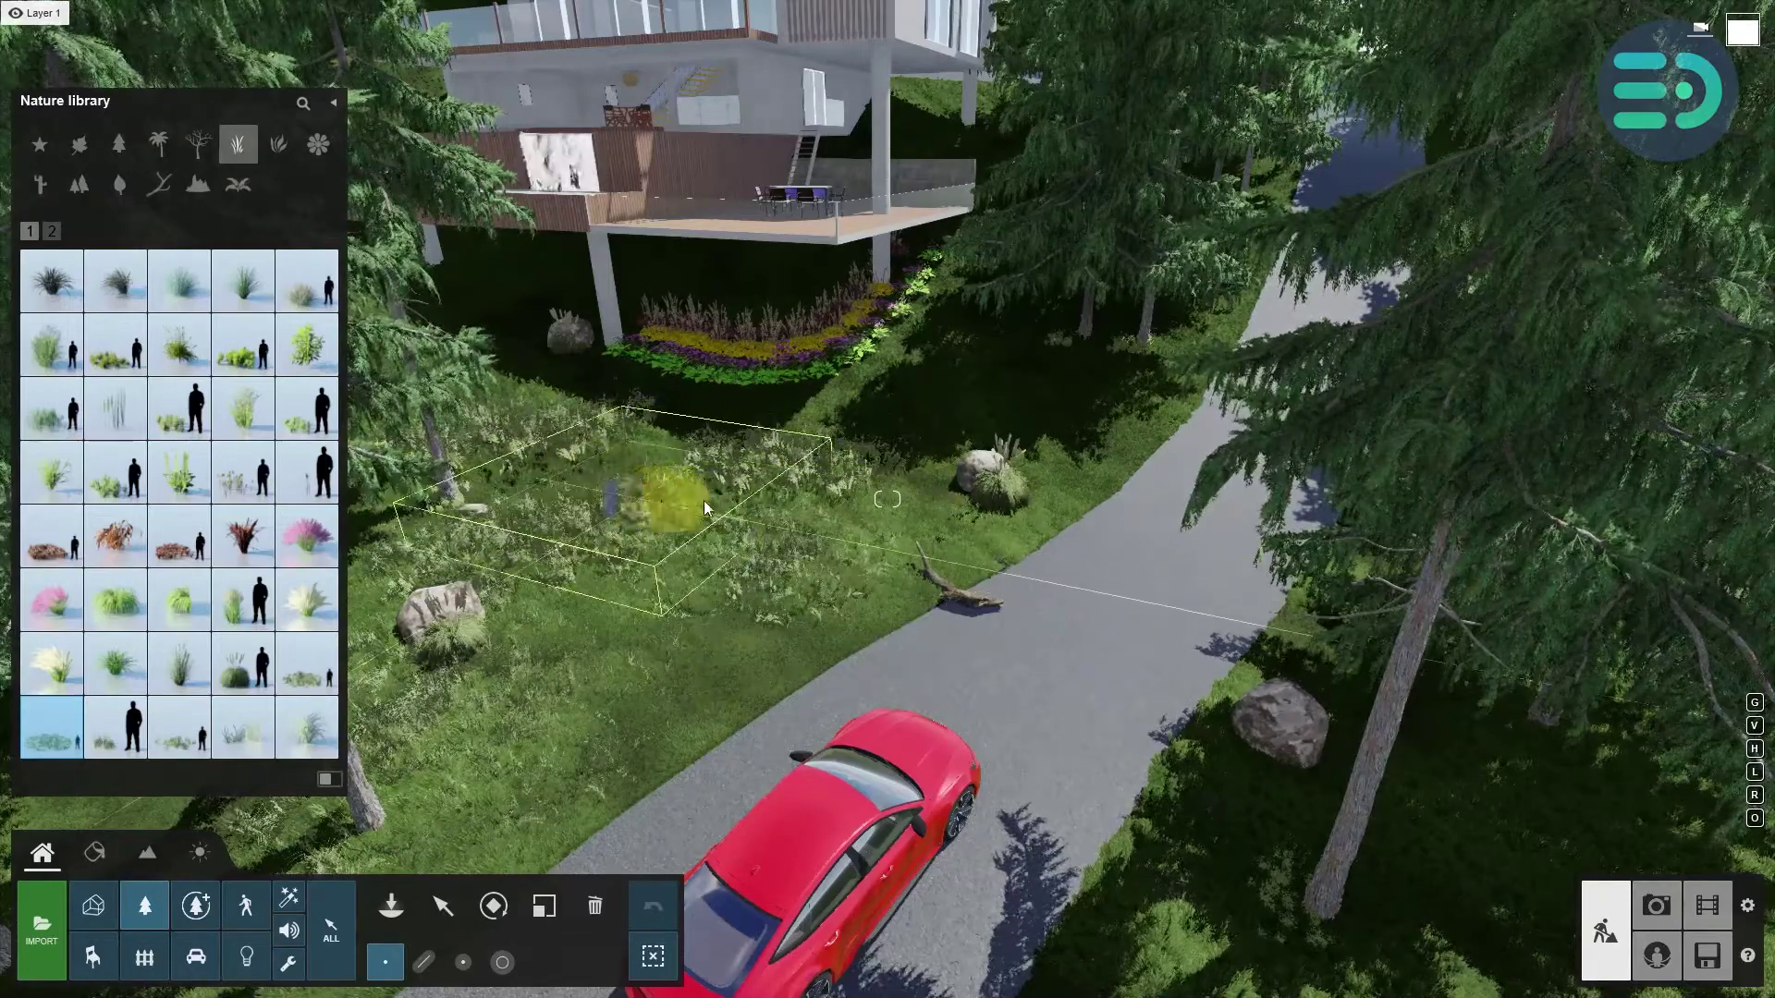
{"action": "left_click", "coordinate": [908, 490]}
{"action": "left_click", "coordinate": [950, 411]}
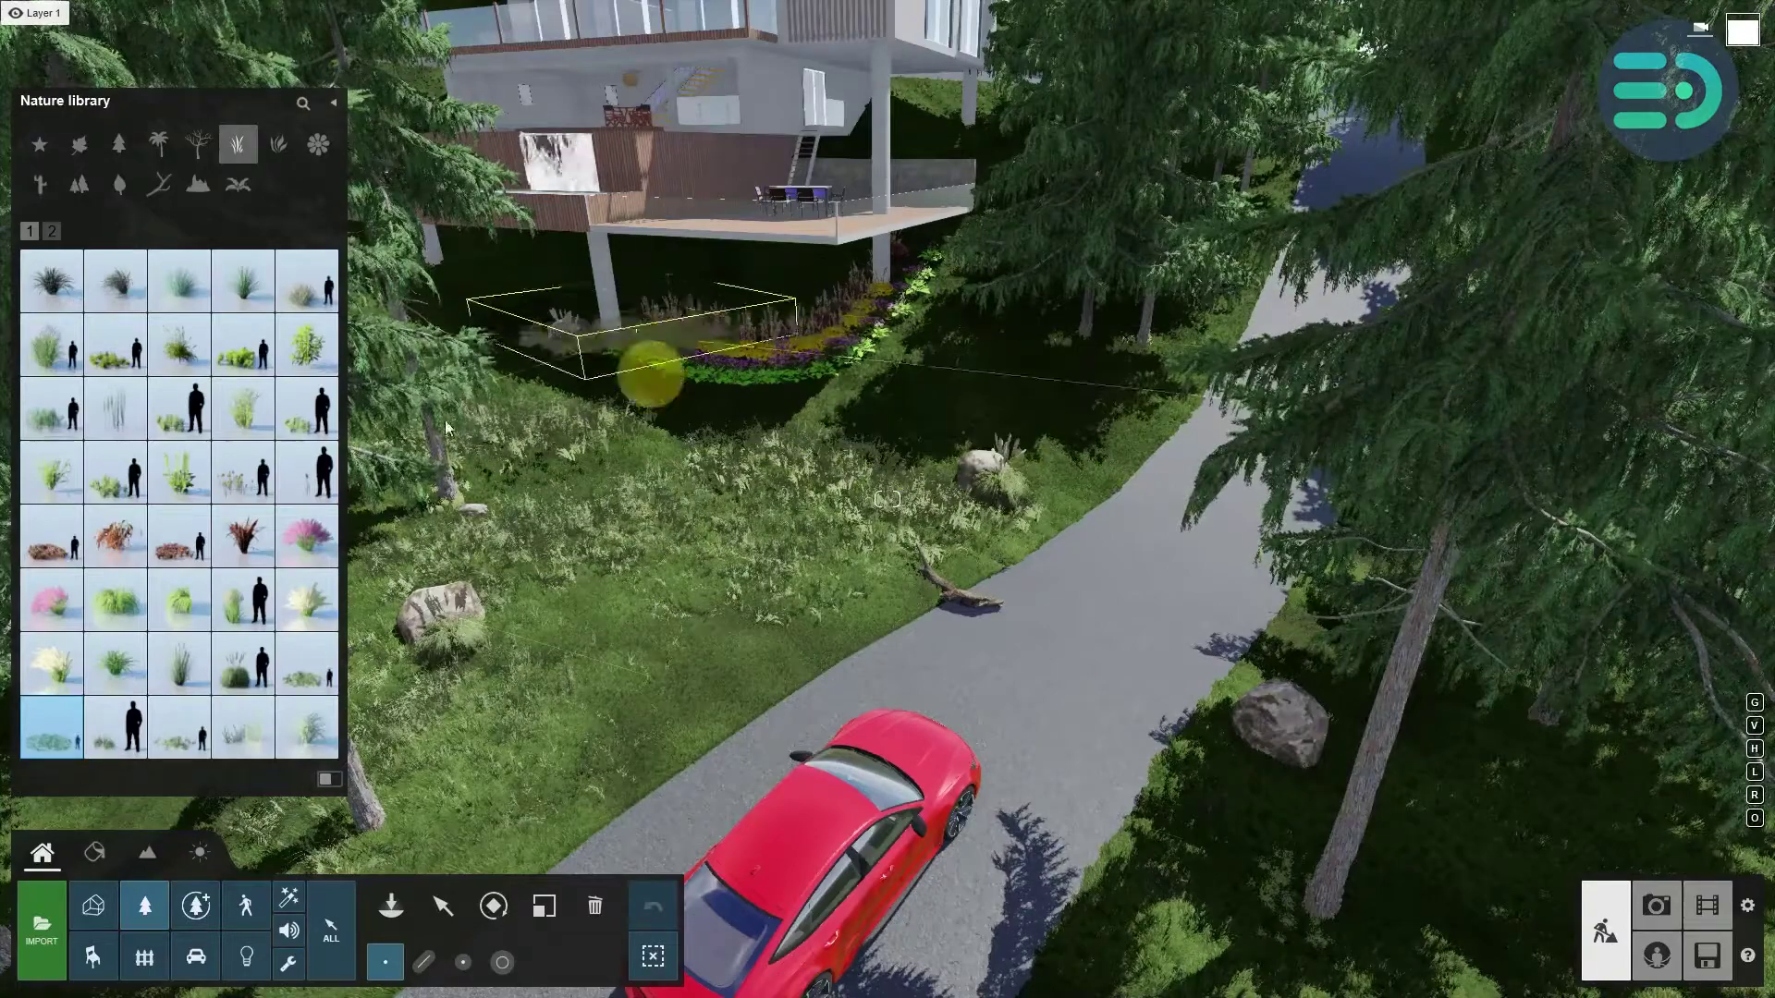
- Choose a thin upright grass and place stems in the shaded area between the flower bed and the road
{"action": "left_click", "coordinate": [116, 410]}
{"action": "left_click", "coordinate": [1063, 400]}
{"action": "left_click", "coordinate": [953, 409]}
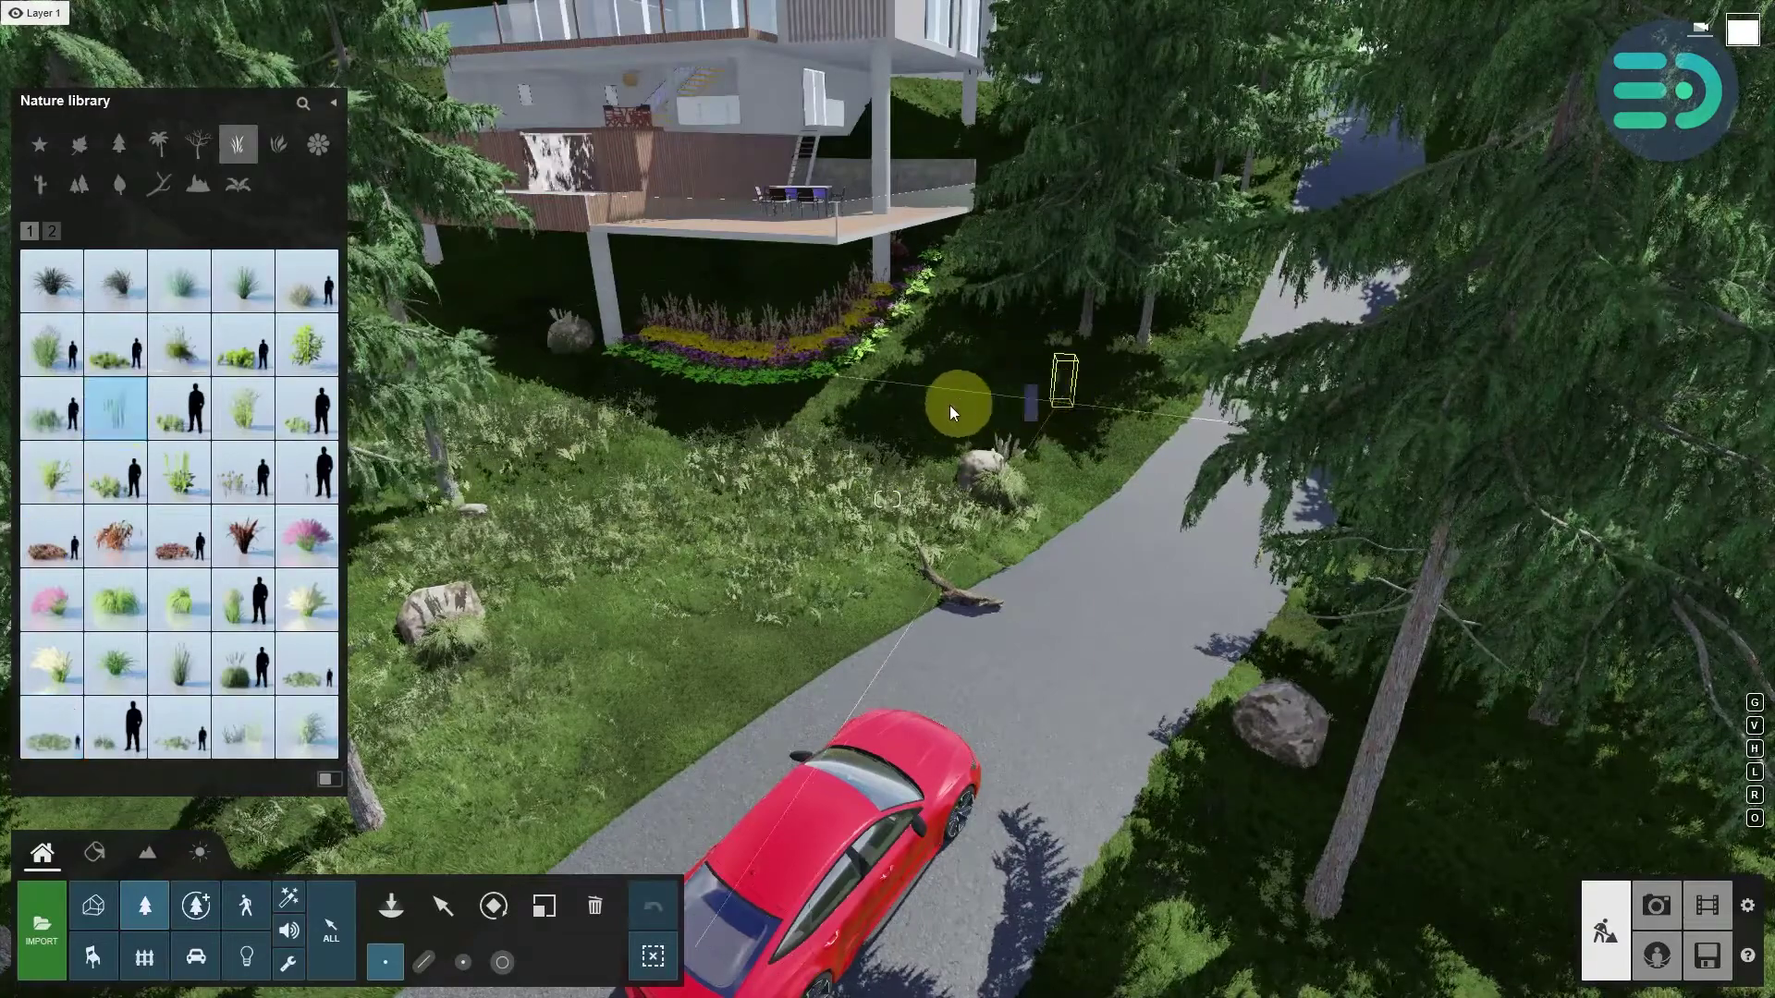
{"action": "double_click", "coordinate": [879, 431]}
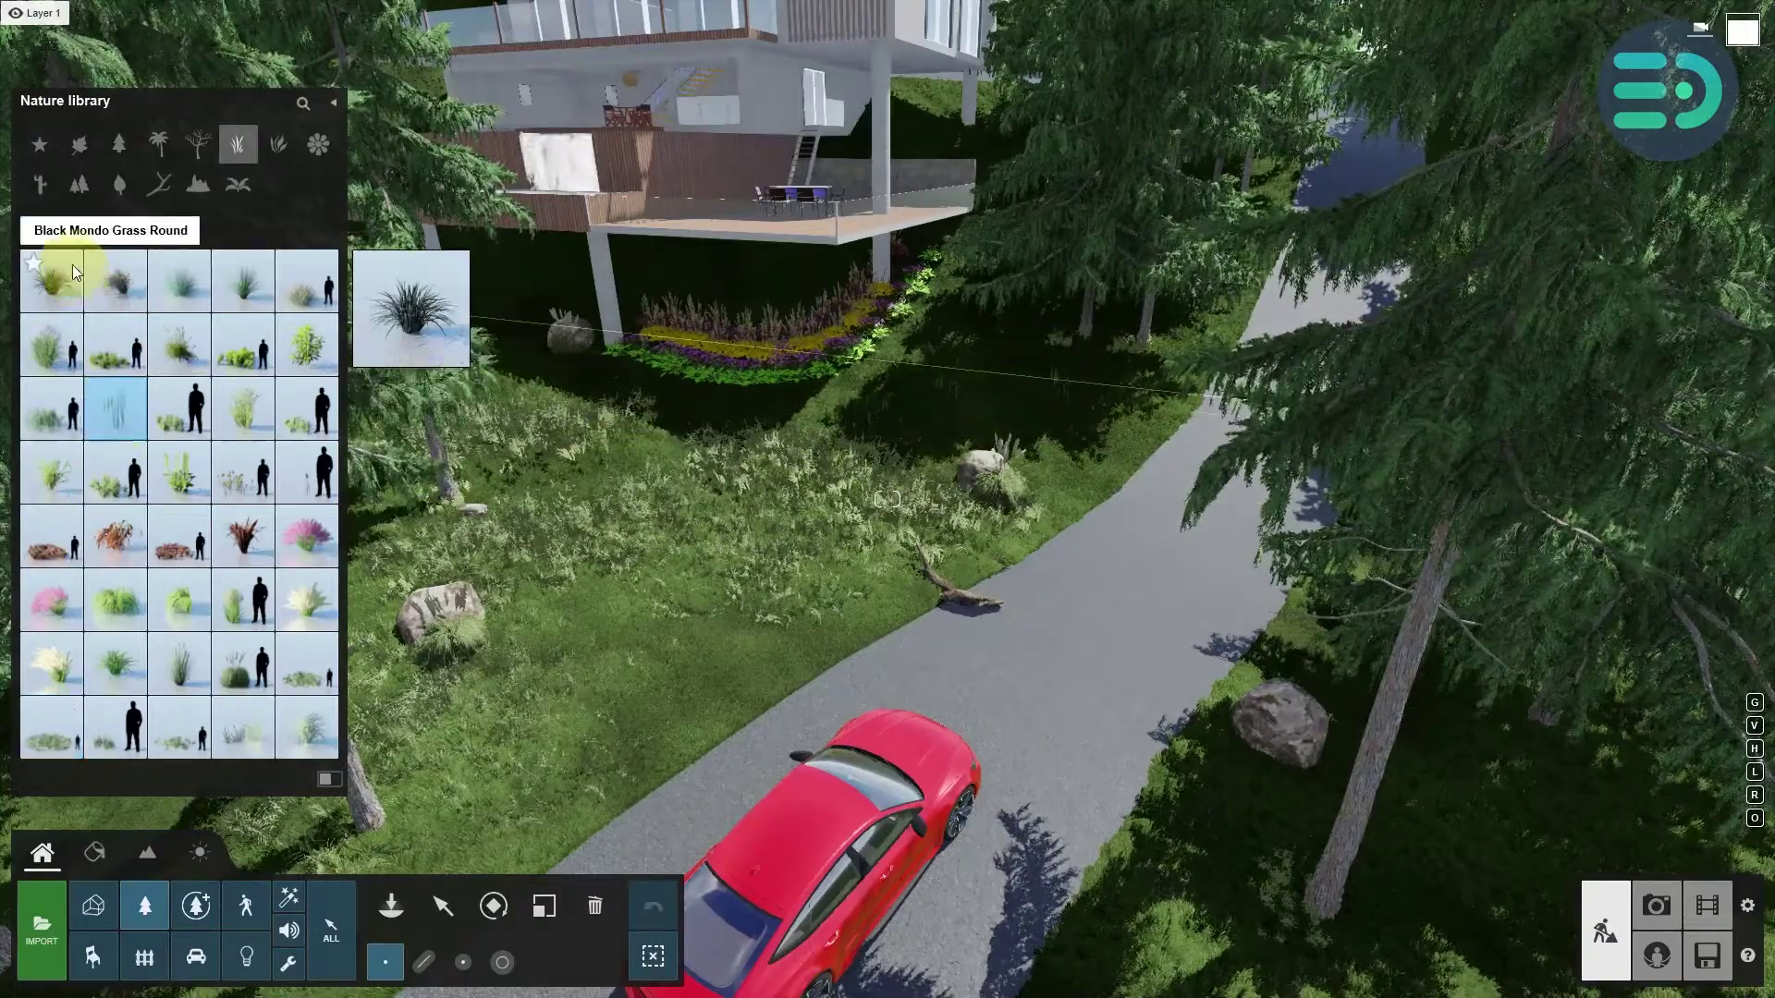
- Scatter several wild plant patches from the second grass page over the slope, adding bare twig plants at the road edge
{"action": "left_click", "coordinate": [51, 231]}
{"action": "left_click", "coordinate": [55, 411]}
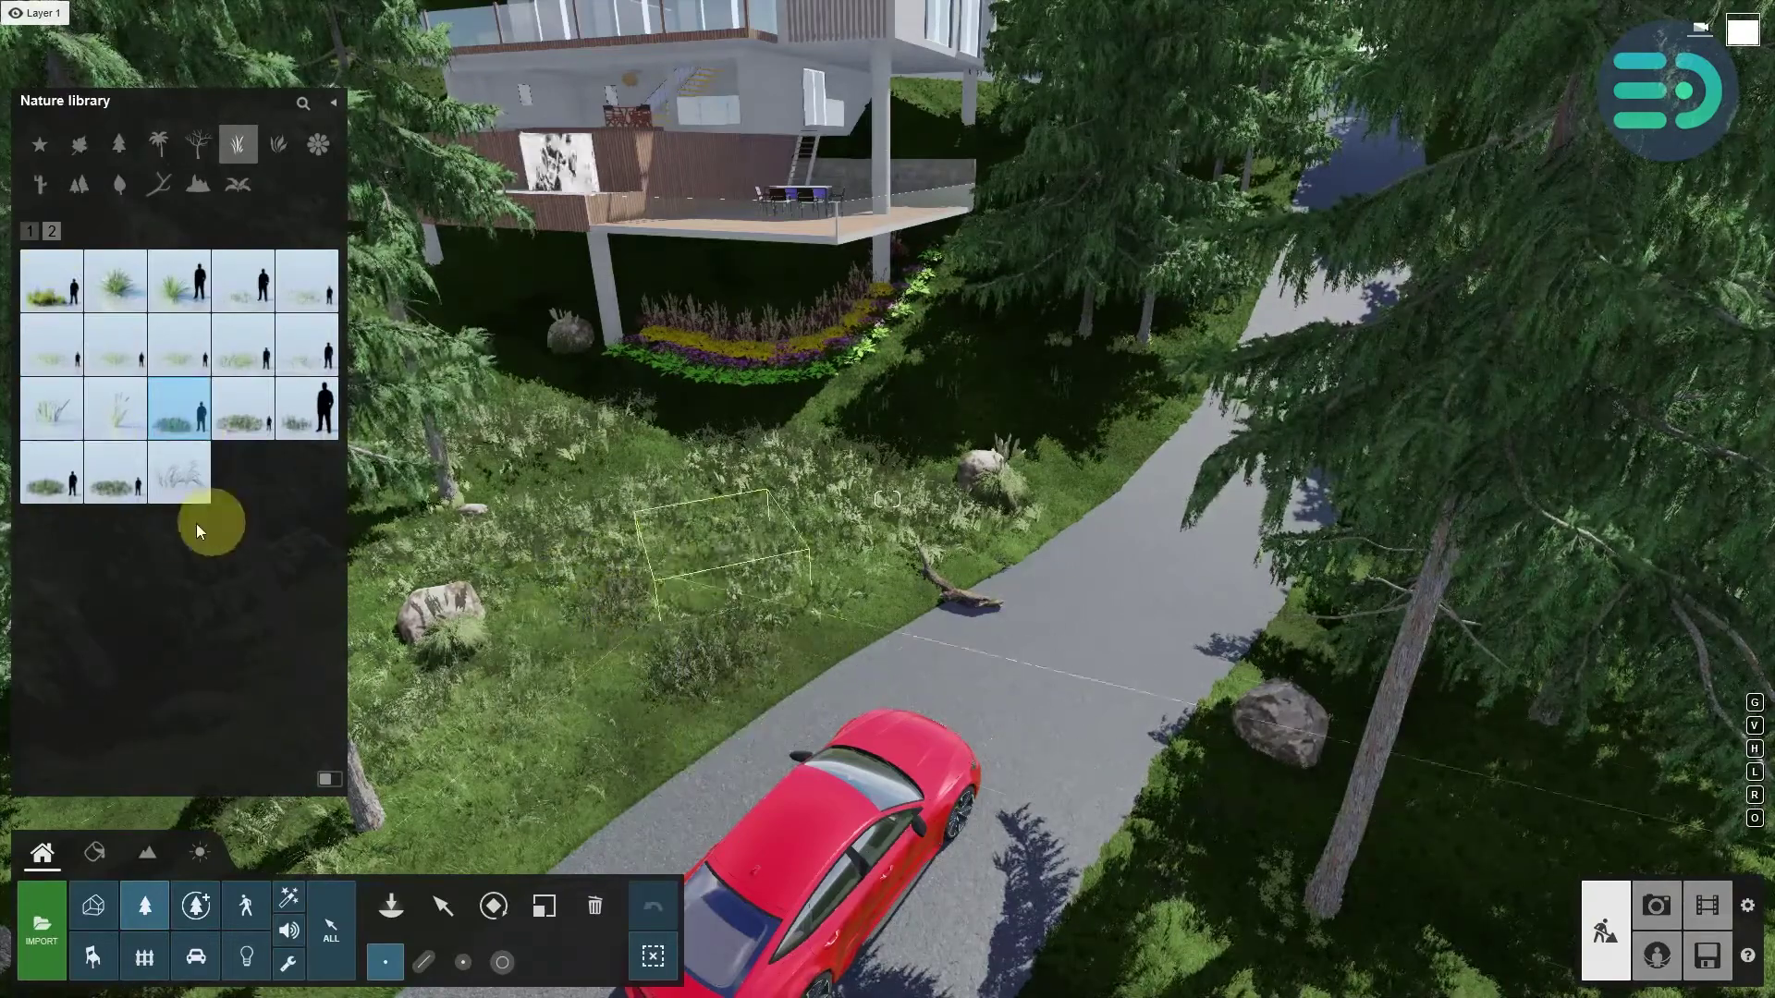
{"action": "left_click", "coordinate": [115, 472]}
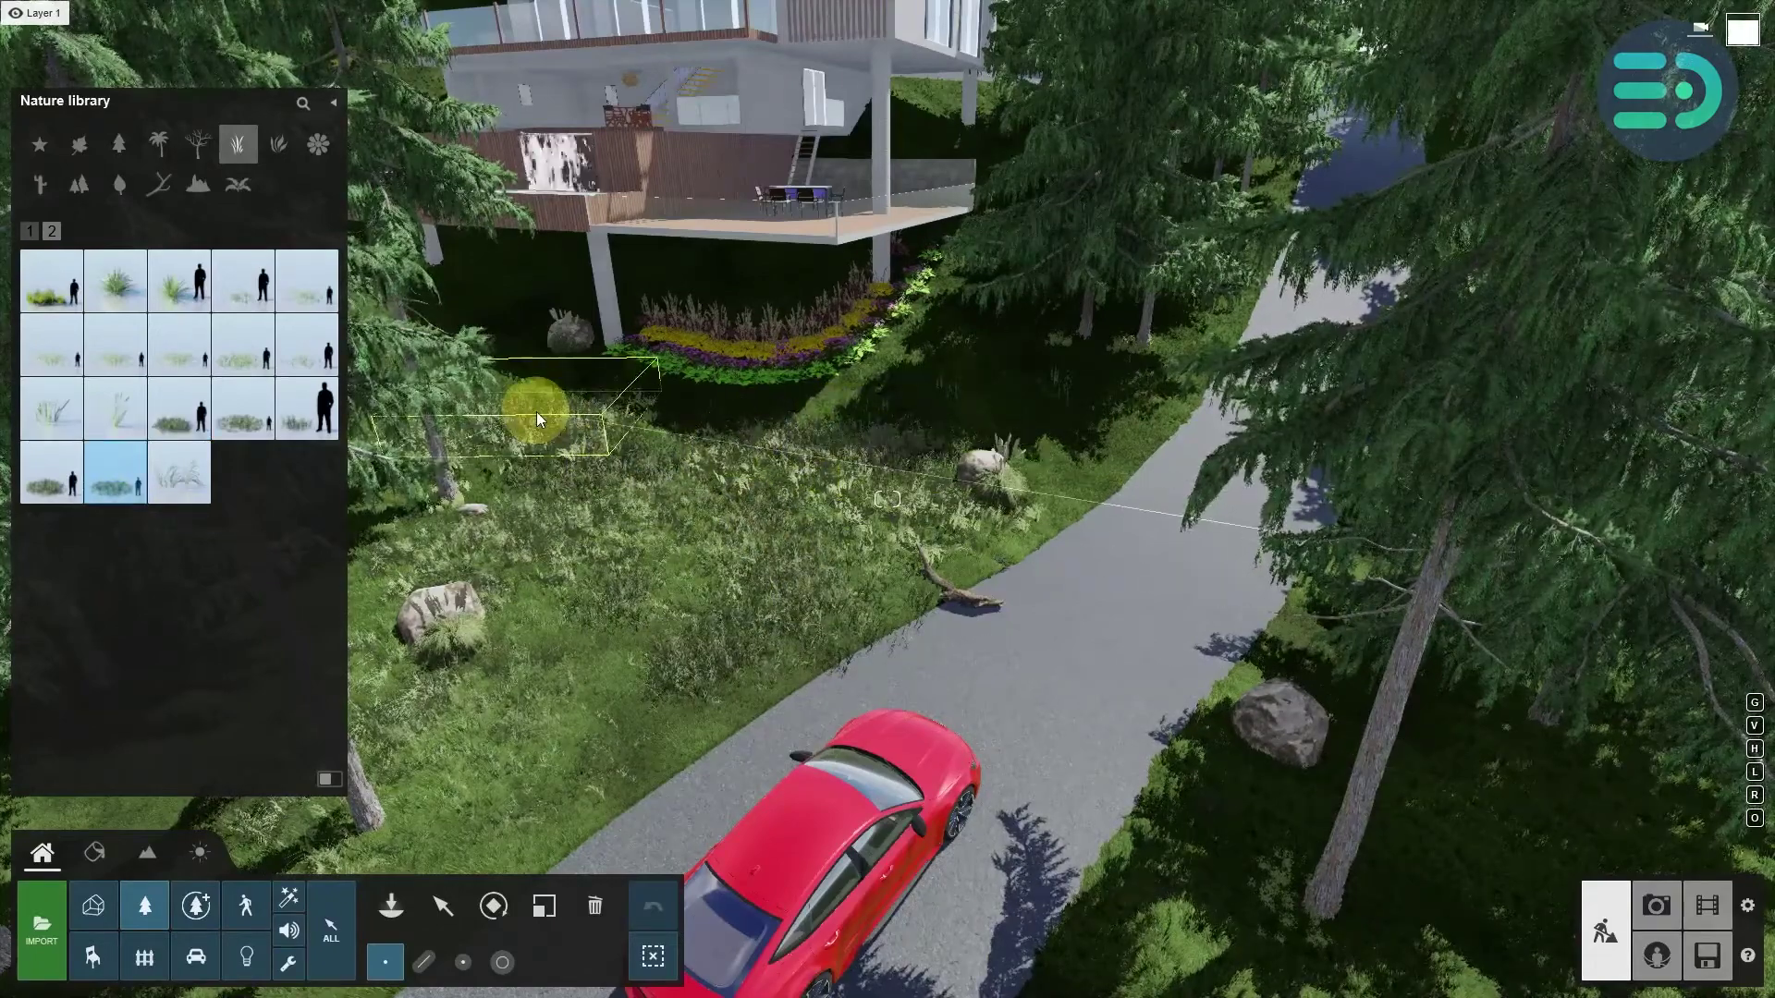
{"action": "left_click", "coordinate": [178, 472]}
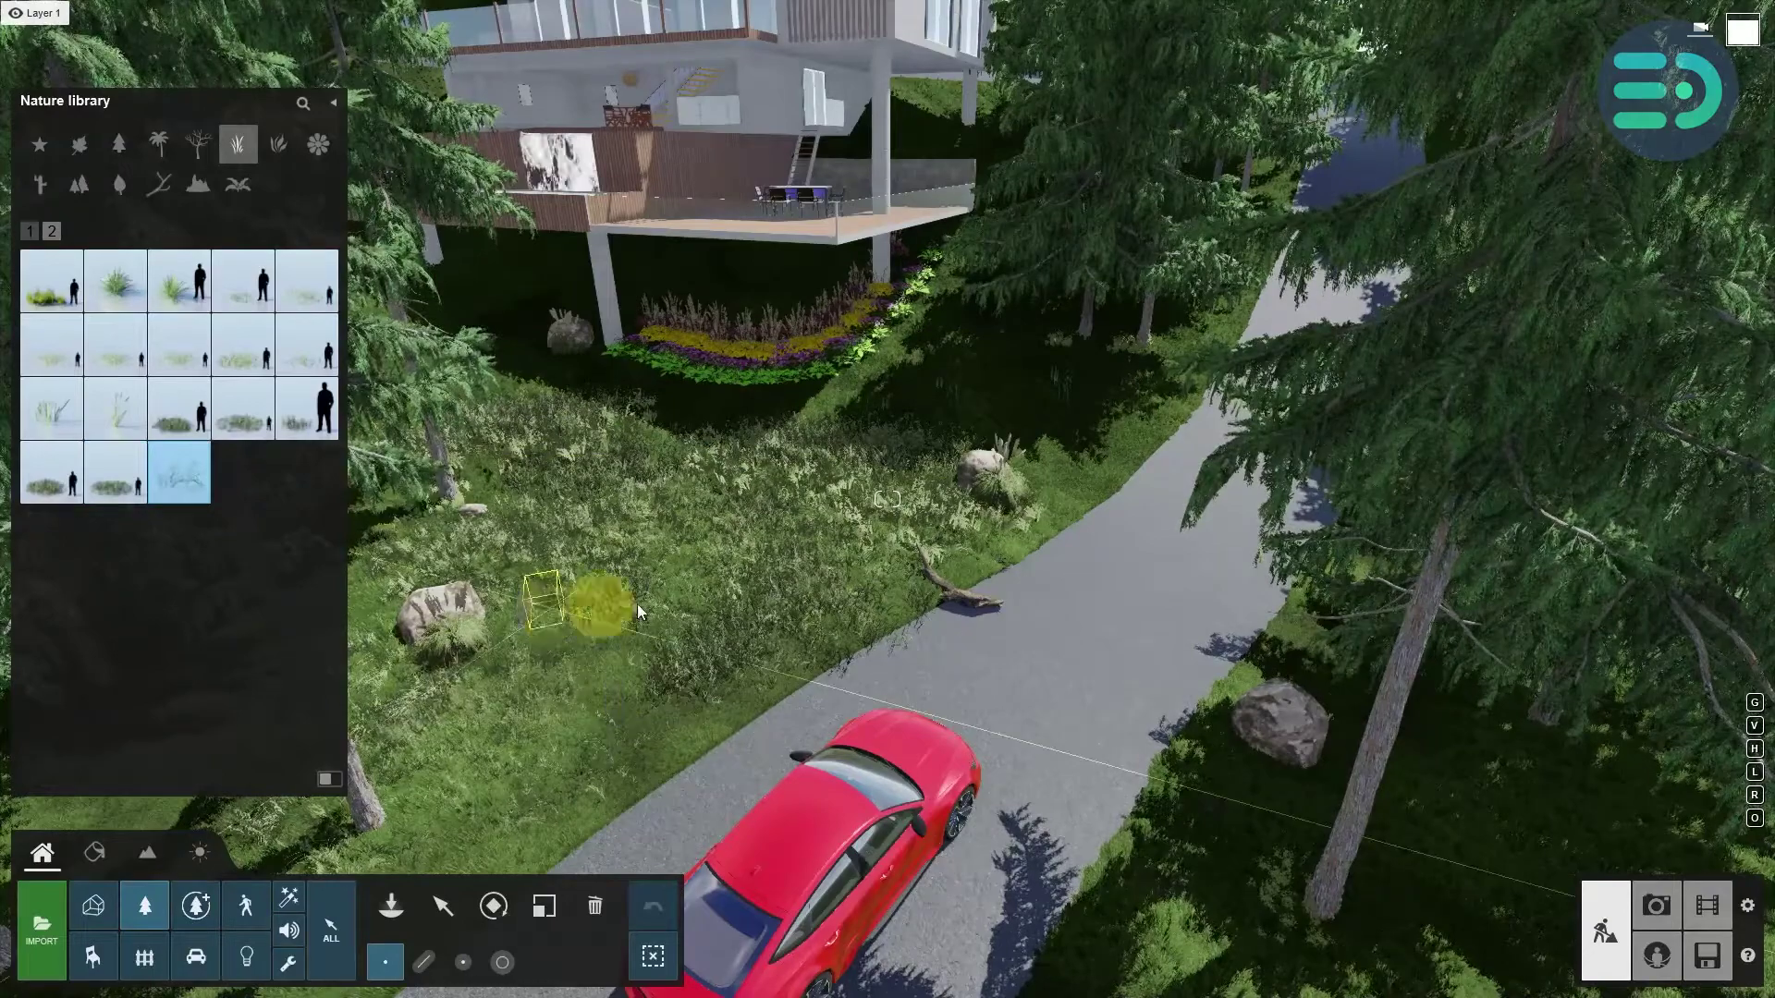
{"action": "double_click", "coordinate": [1057, 522]}
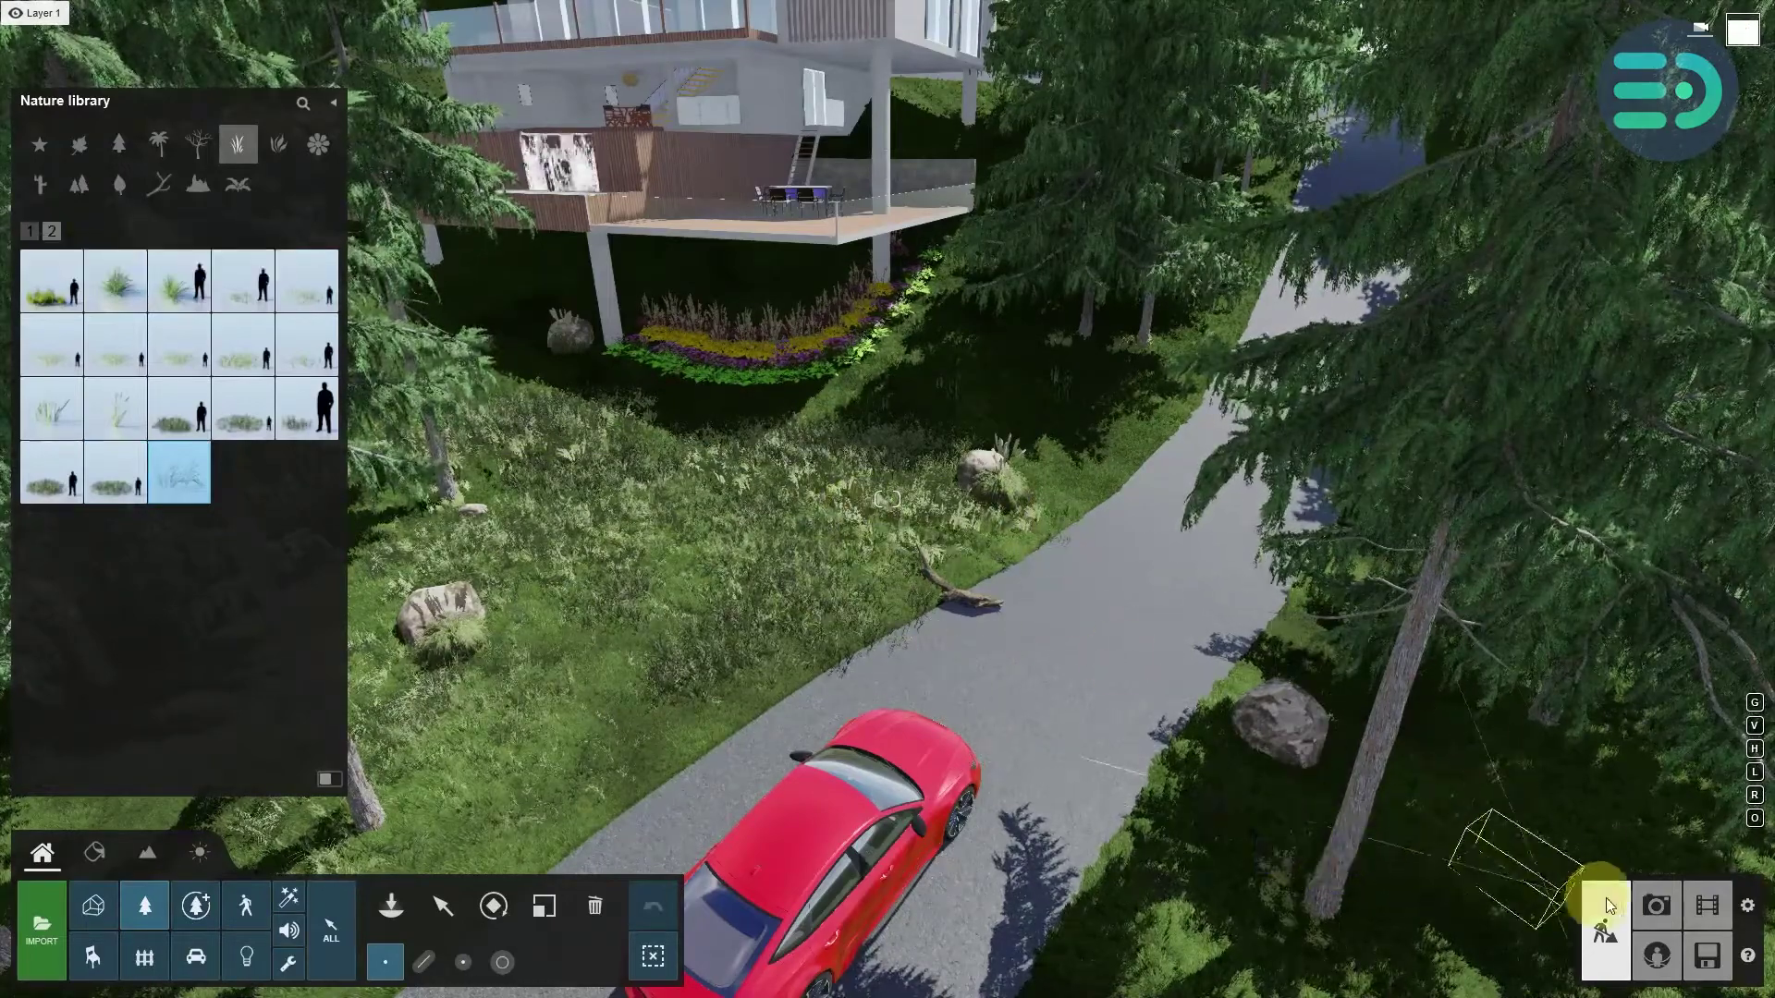
- Switch to Photo mode and frame an eye-level shot with the red car in front and the villa behind it
{"action": "left_click", "coordinate": [1638, 897]}
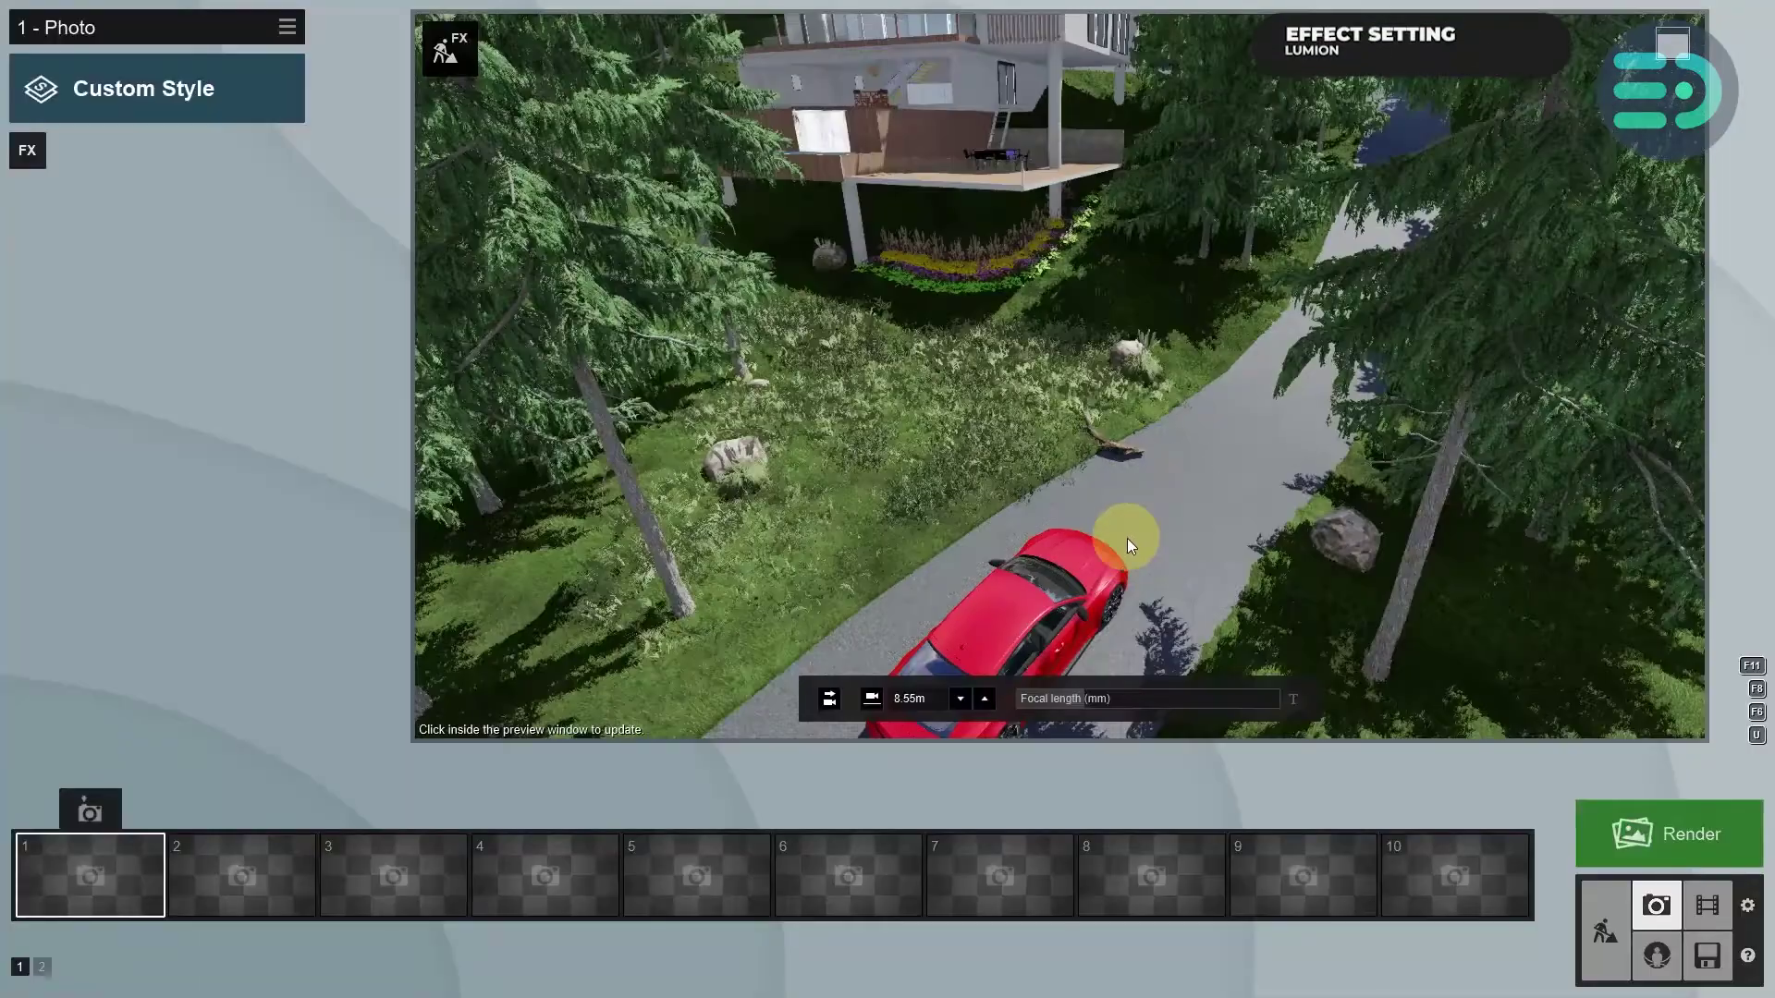
{"action": "right_click", "coordinate": [1121, 445]}
{"action": "right_click_drag", "start_coordinate": [1124, 442], "coordinate": [1138, 427]}
{"action": "key", "text": "d"}
{"action": "key", "text": "a"}
{"action": "key", "text": "s"}
{"action": "key", "text": "w"}
{"action": "key", "text": "a"}
{"action": "key", "text": "d"}
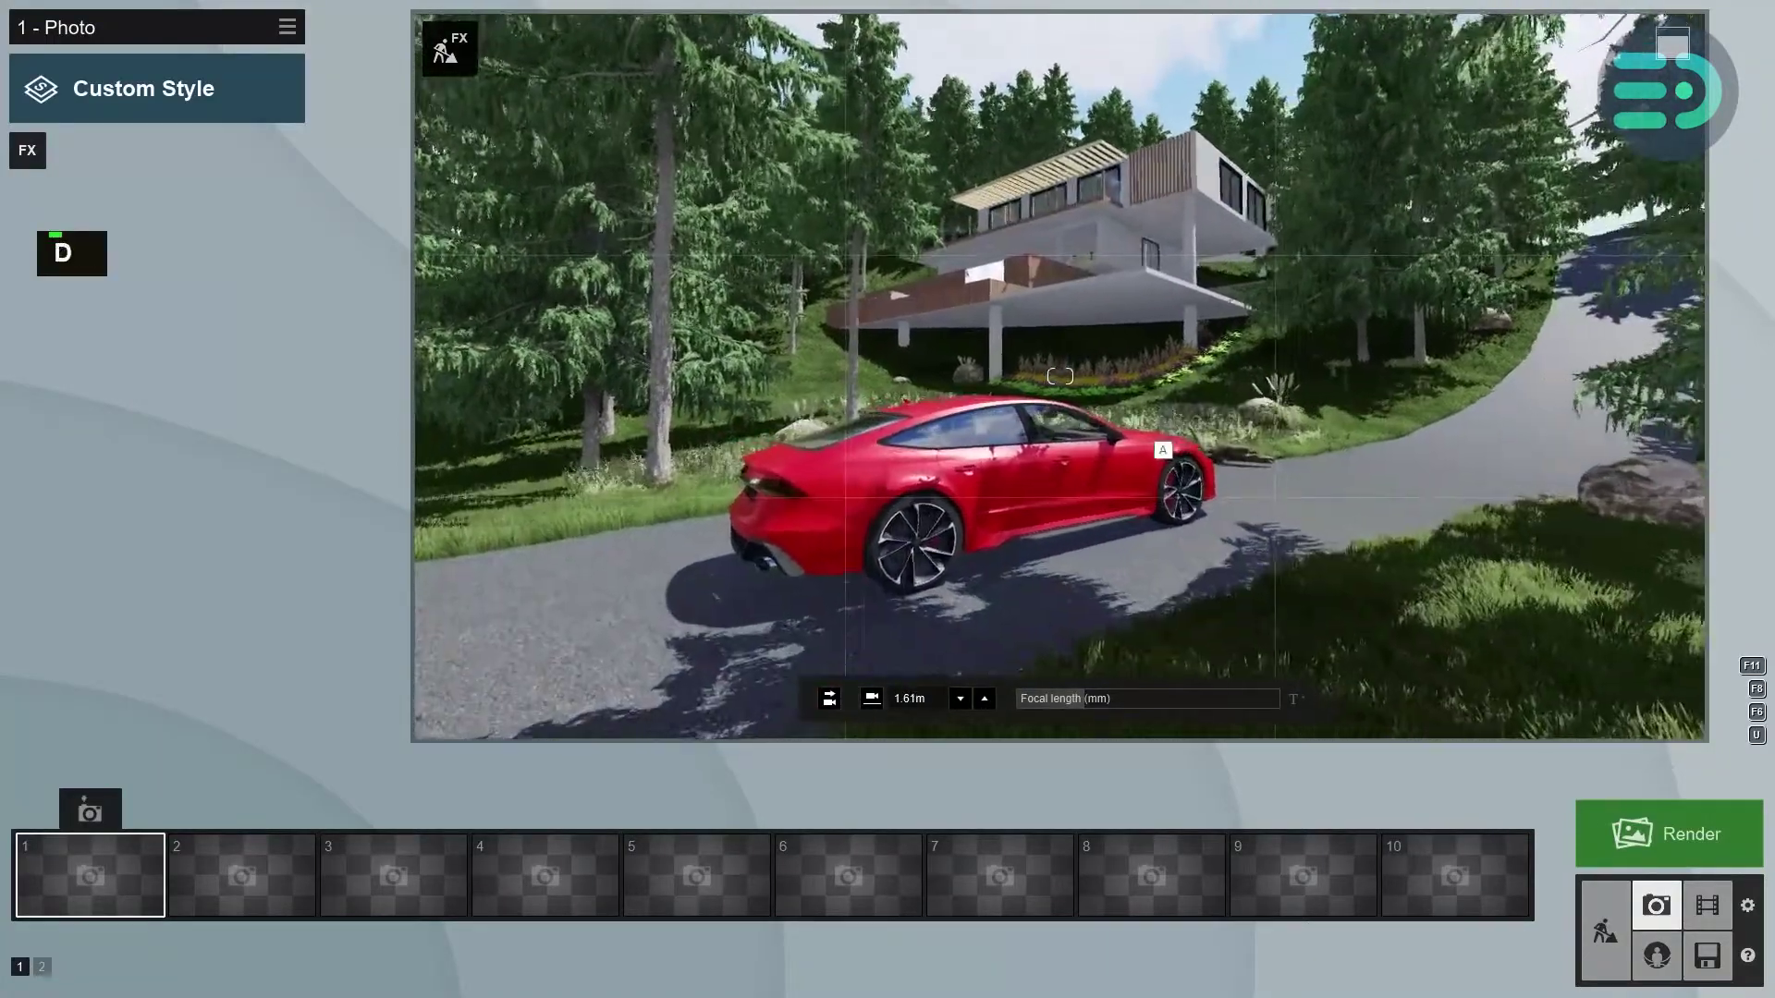
{"action": "key", "text": "w"}
{"action": "key", "text": "s"}
{"action": "key", "text": "d"}
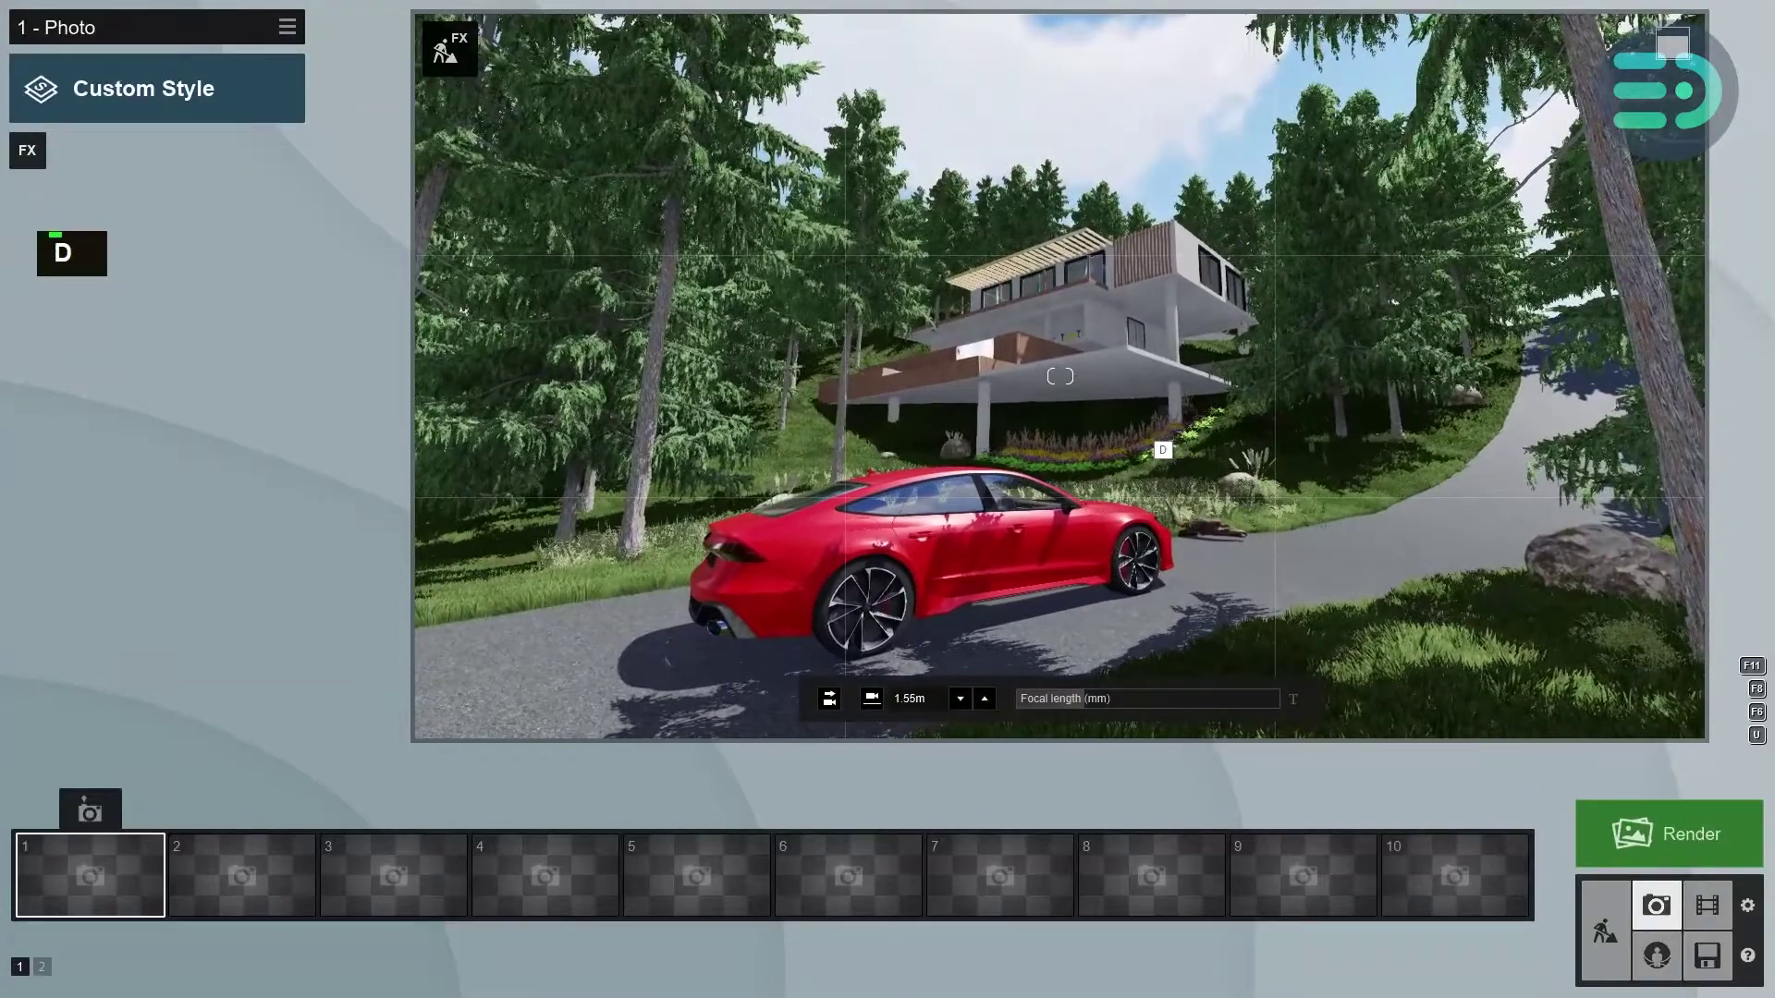
{"action": "key", "text": "a"}
{"action": "key", "text": "d"}
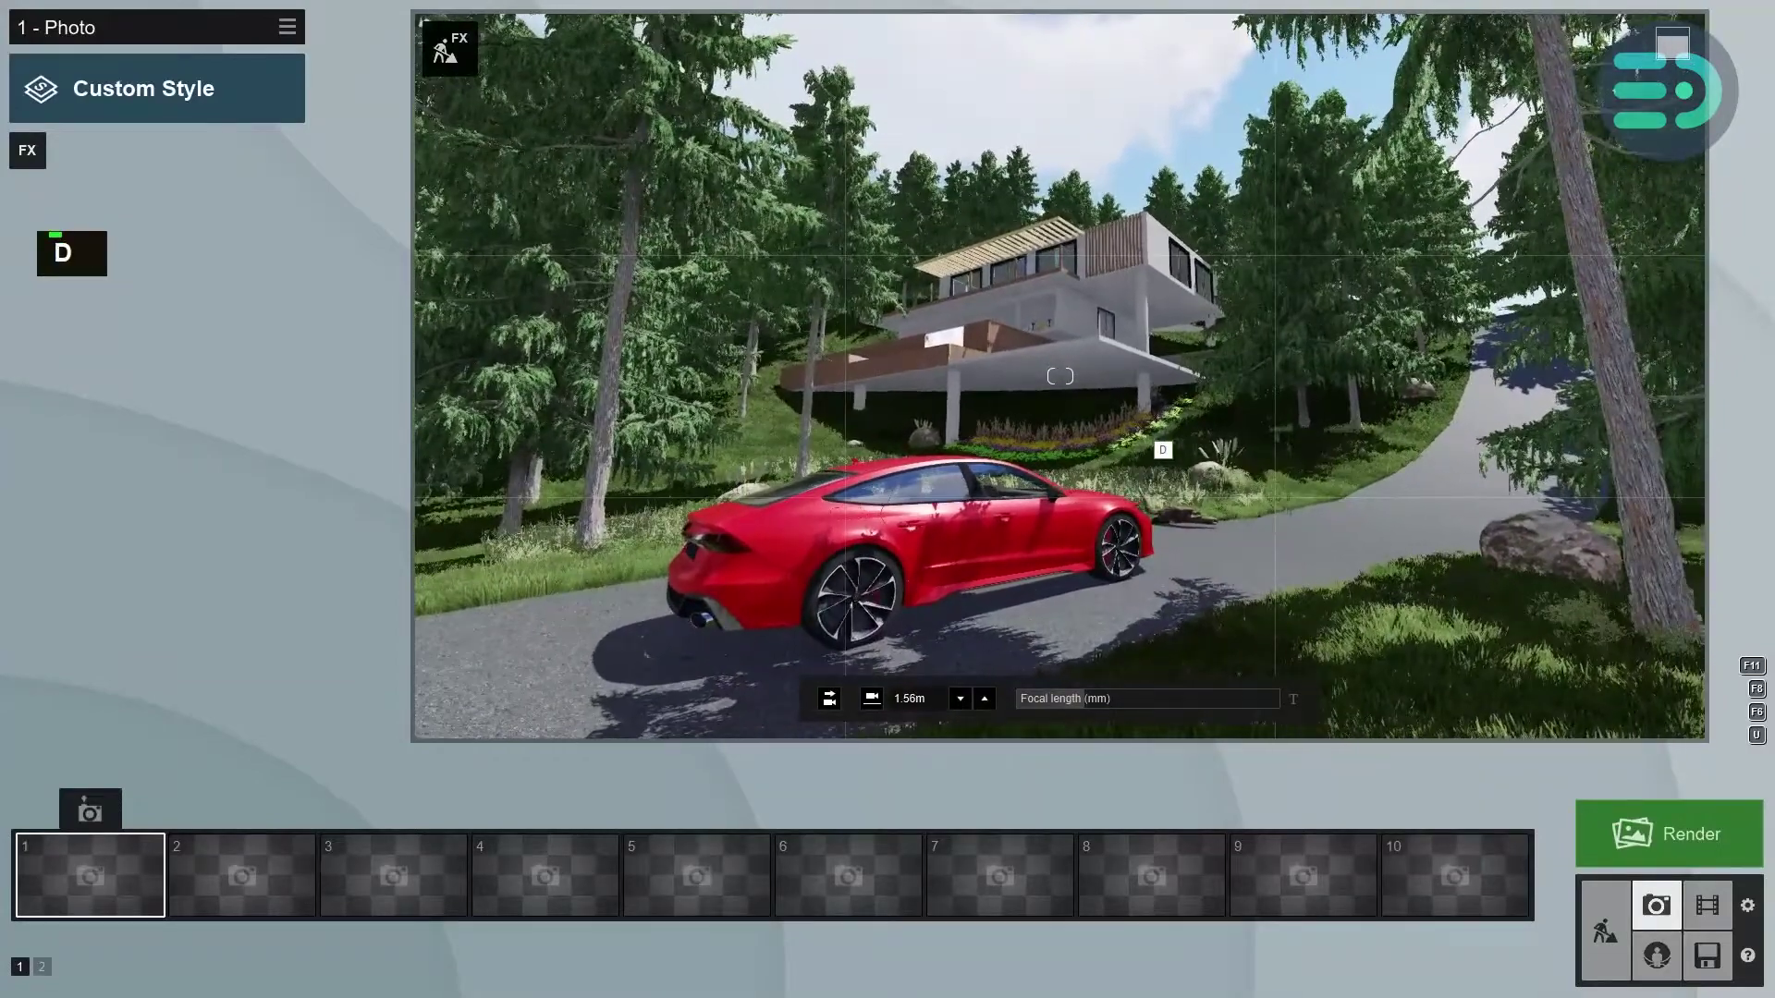
{"action": "key", "text": "s"}
{"action": "key", "text": "w"}
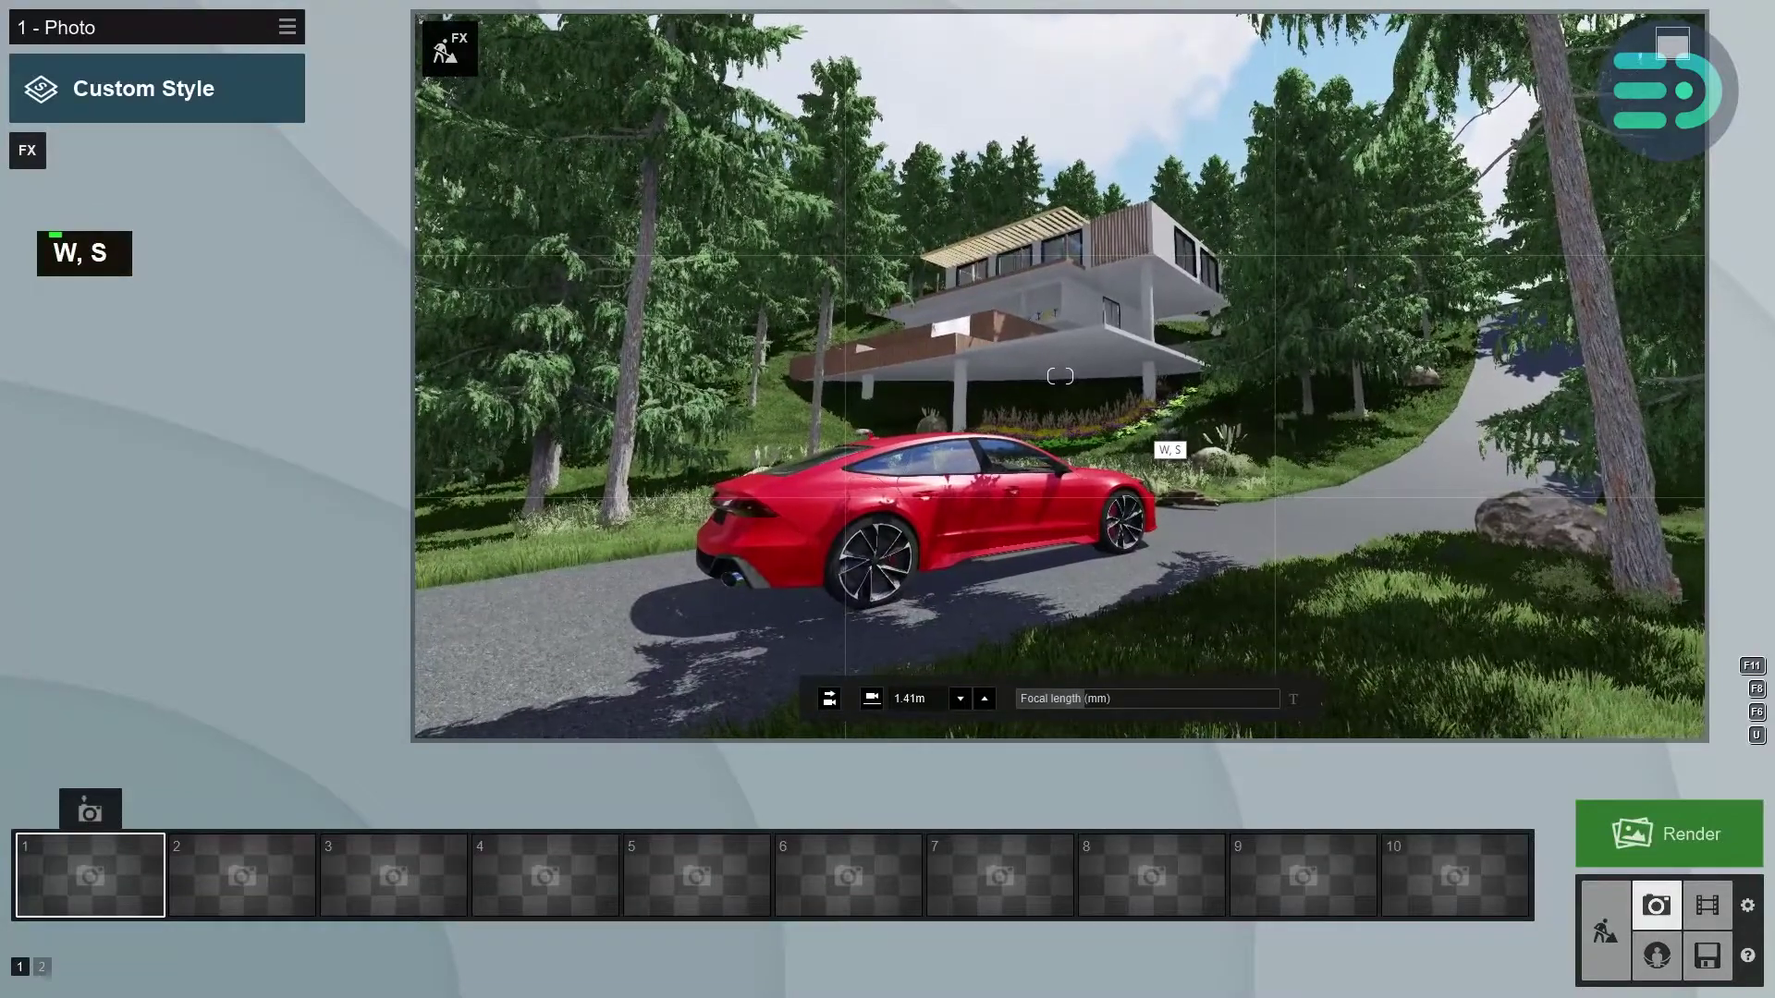
{"action": "key", "text": "a"}
{"action": "key", "text": "w"}
{"action": "key", "text": "w"}
{"action": "key", "text": "s"}
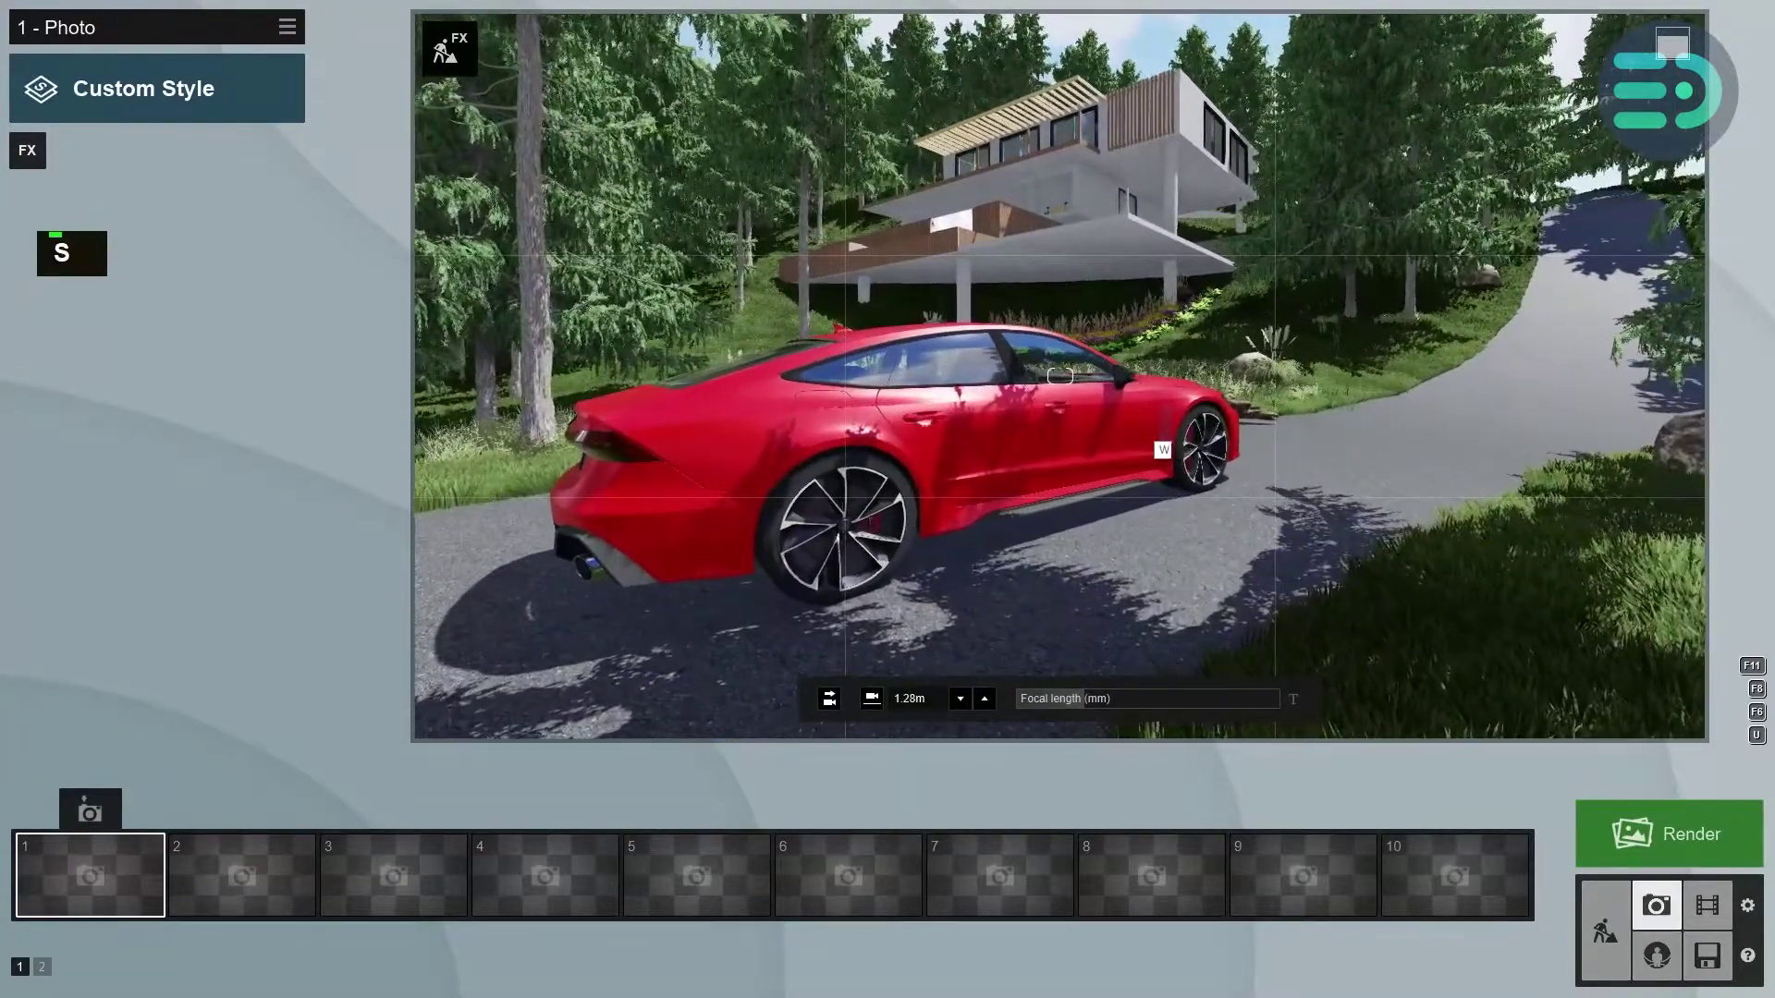
{"action": "key", "text": "w"}
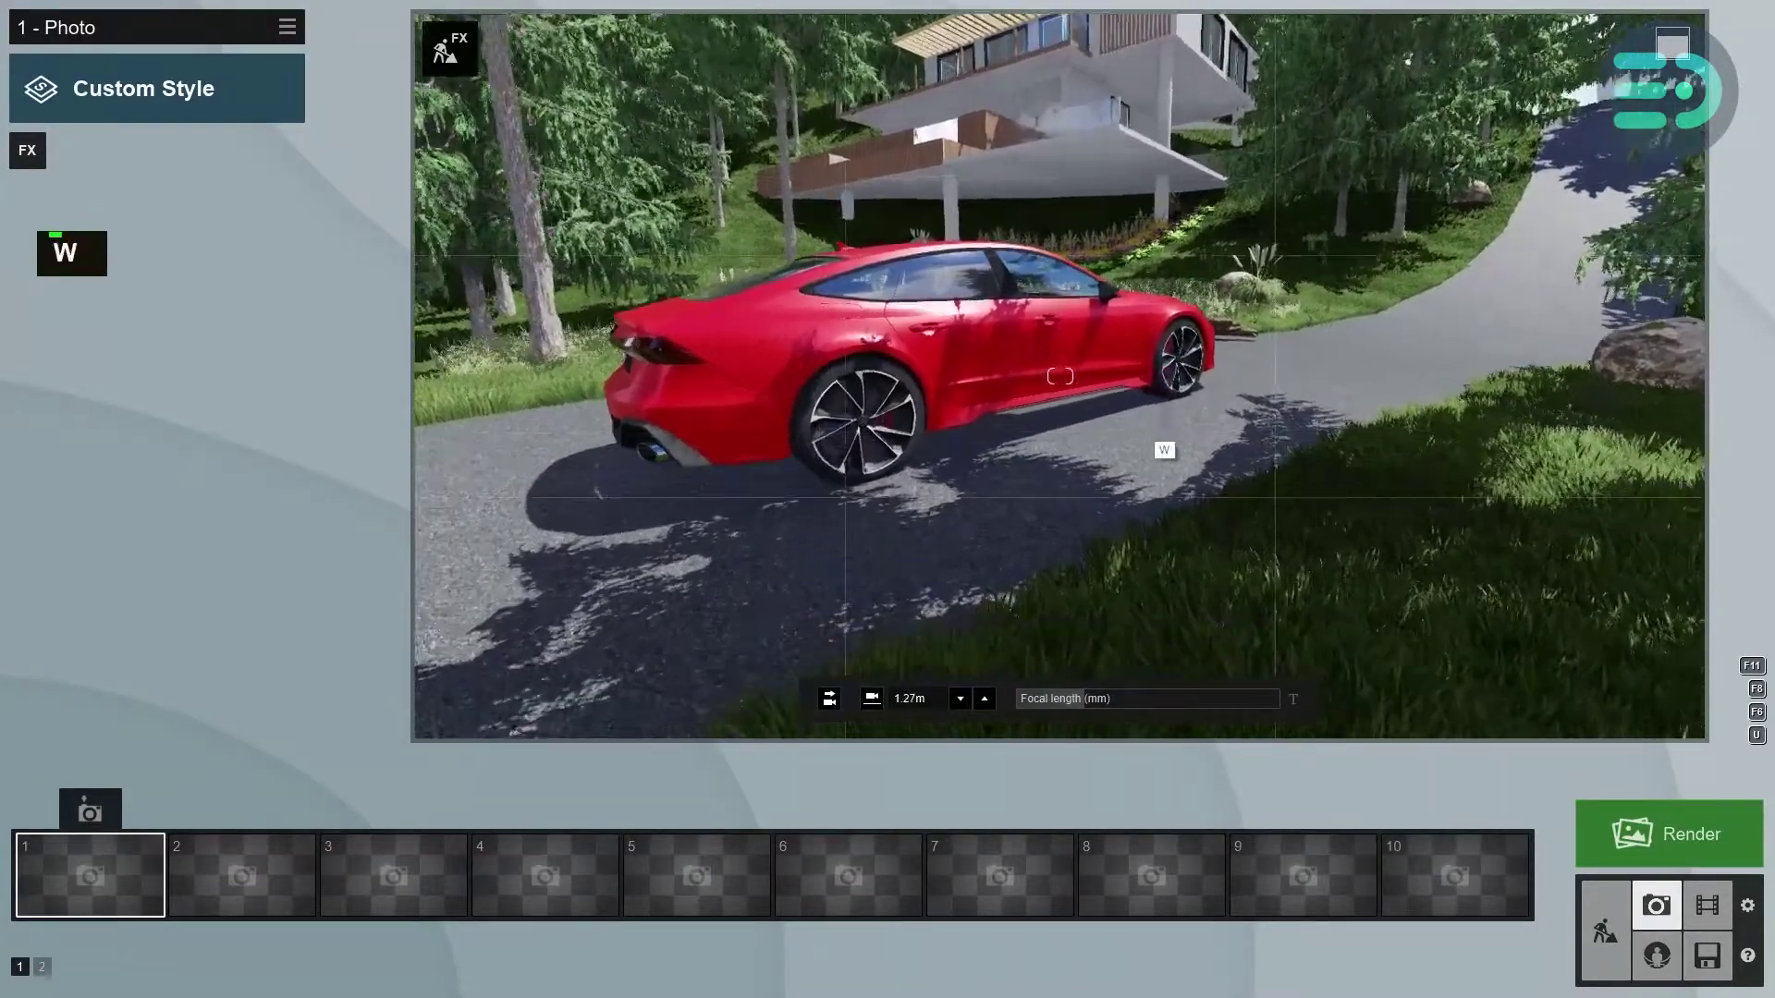
{"action": "key", "text": "s"}
{"action": "key", "text": "s"}
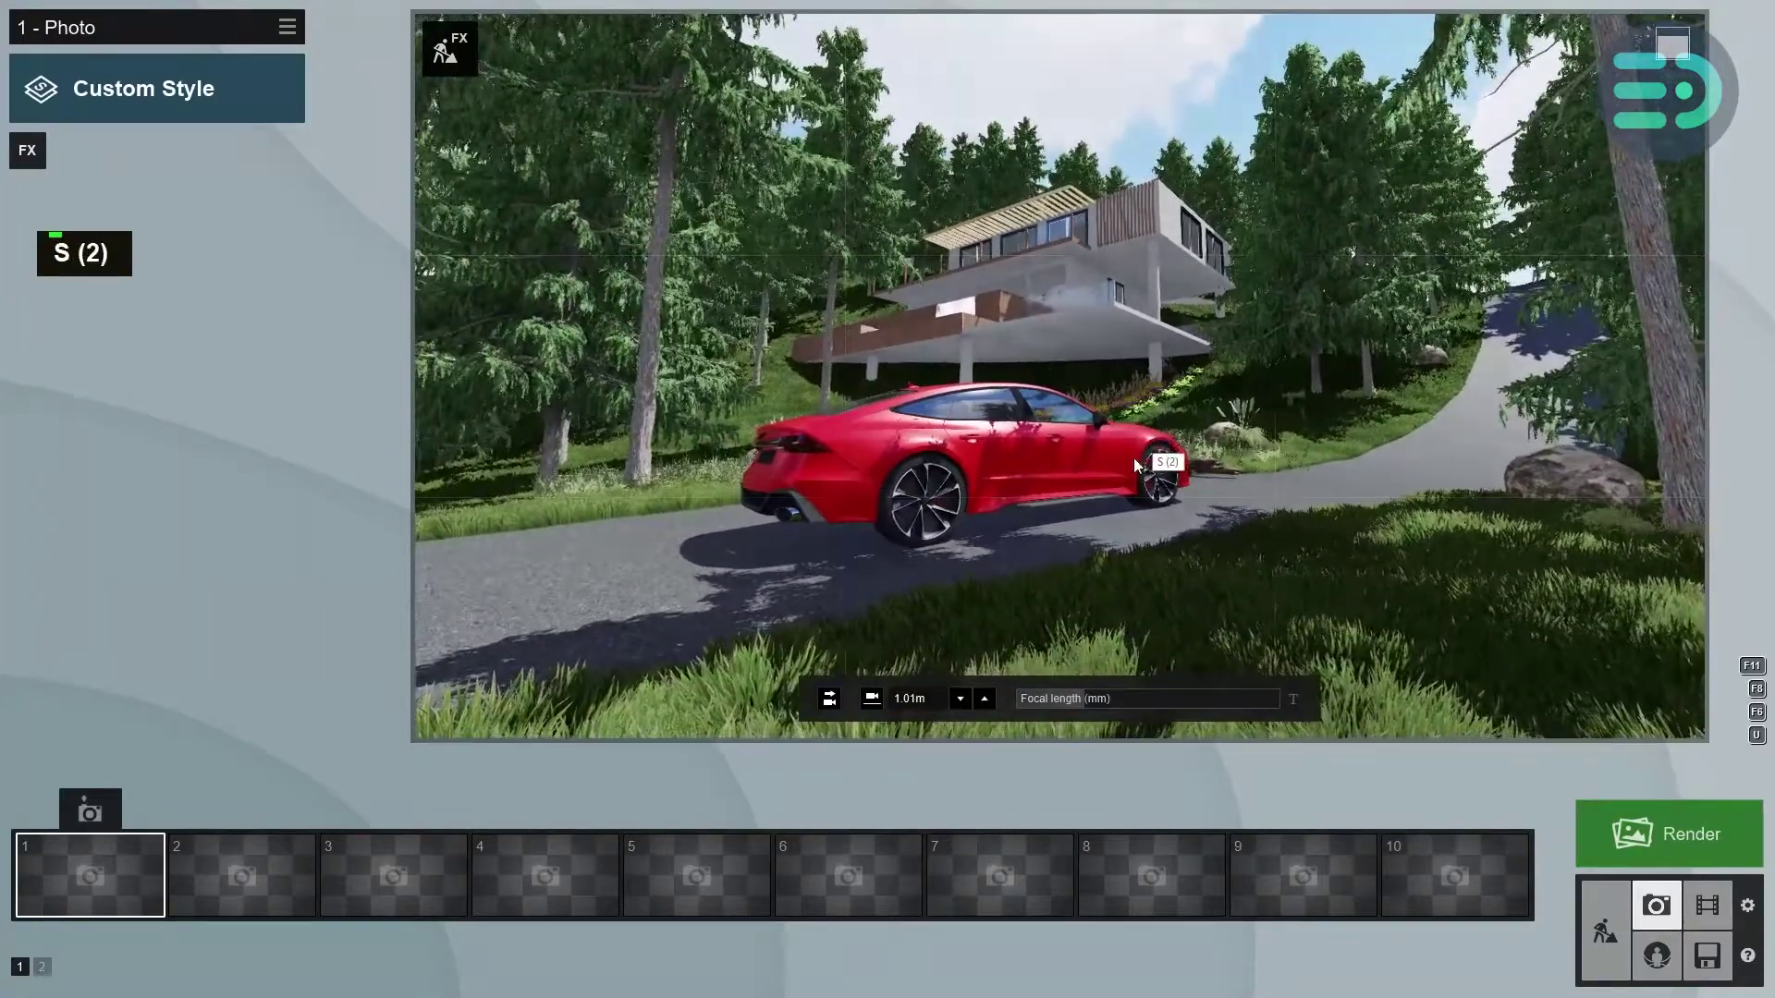
- Raise the camera height to about 1.81 m, fine-tune the view and store it in photo slot 1
{"action": "double_click", "coordinate": [994, 706]}
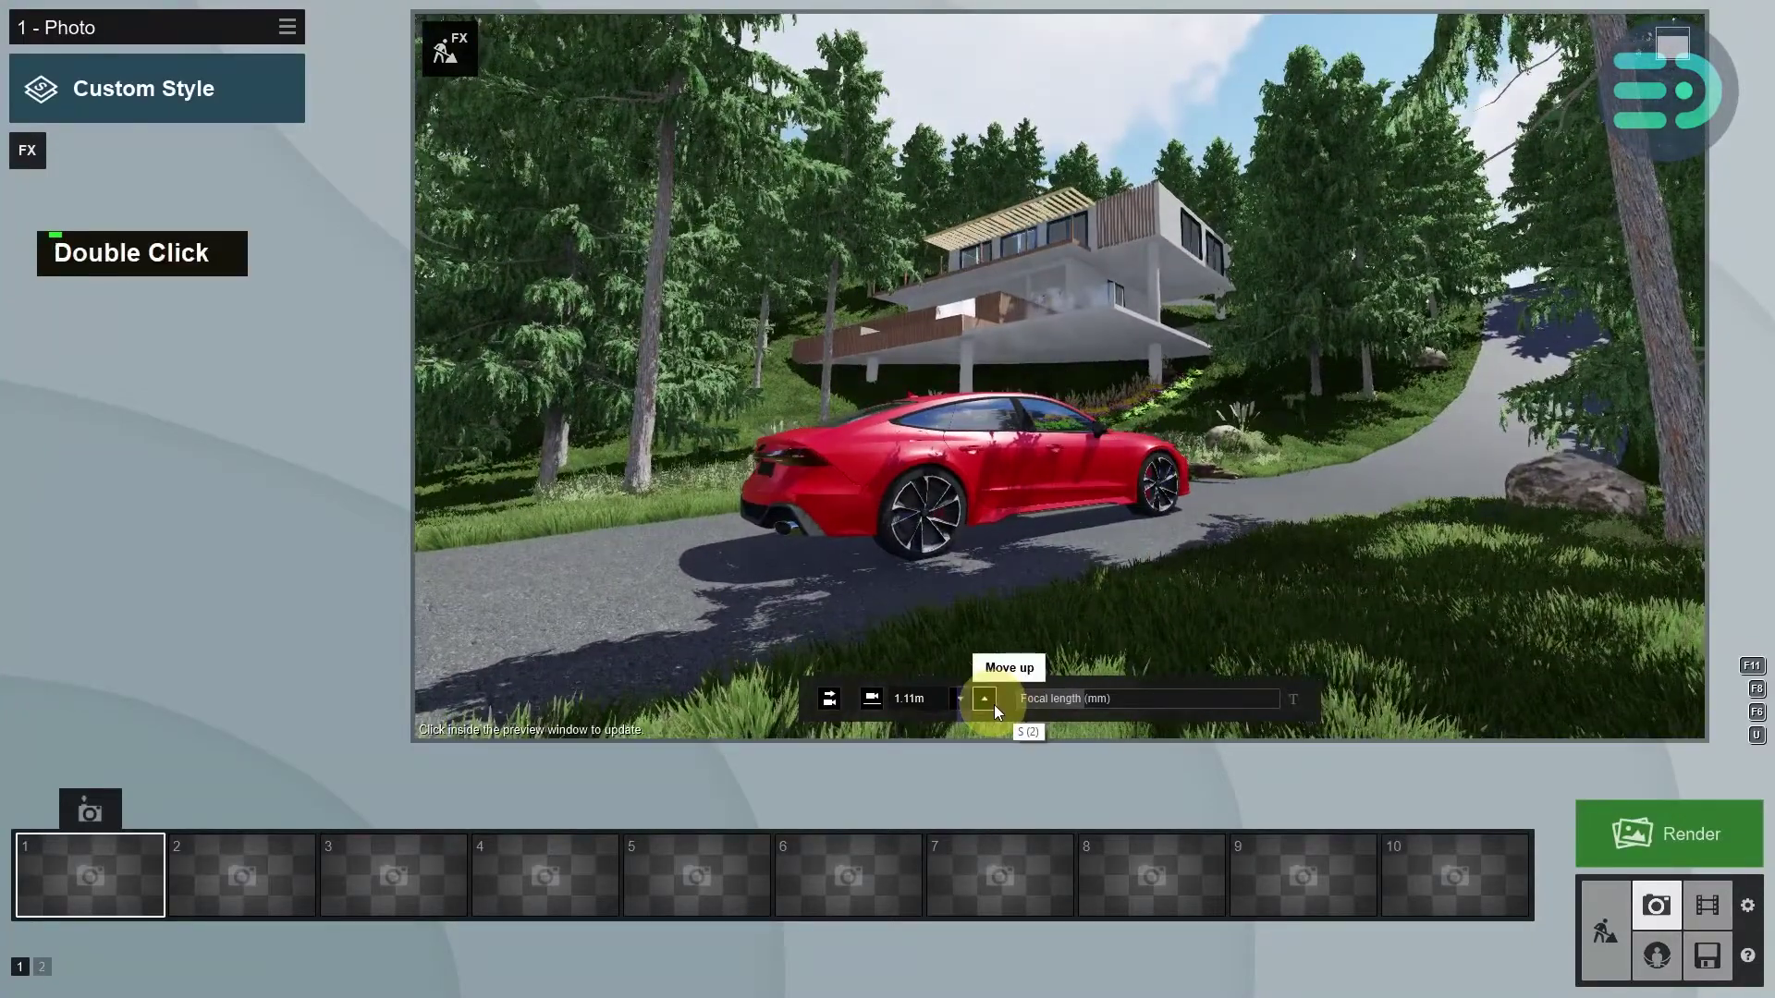
{"action": "double_click", "coordinate": [995, 706]}
{"action": "double_click", "coordinate": [995, 705]}
{"action": "double_click", "coordinate": [995, 704]}
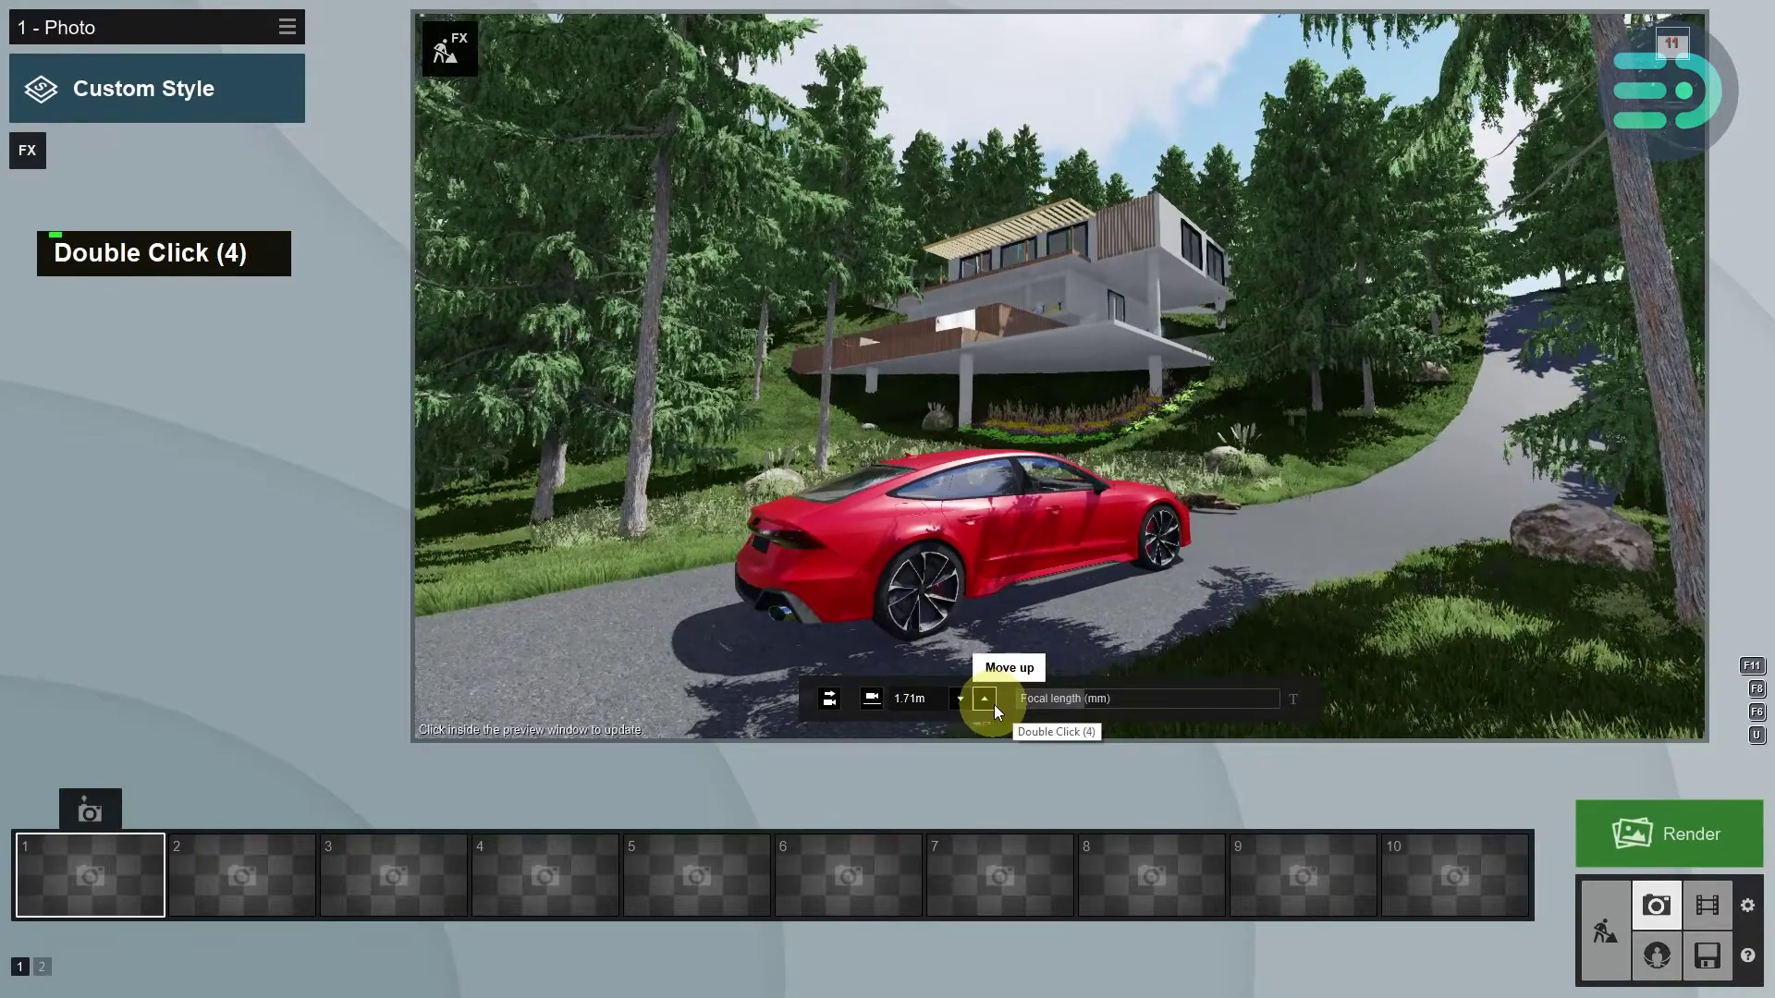
{"action": "right_click_drag", "start_coordinate": [1128, 349], "coordinate": [1135, 352]}
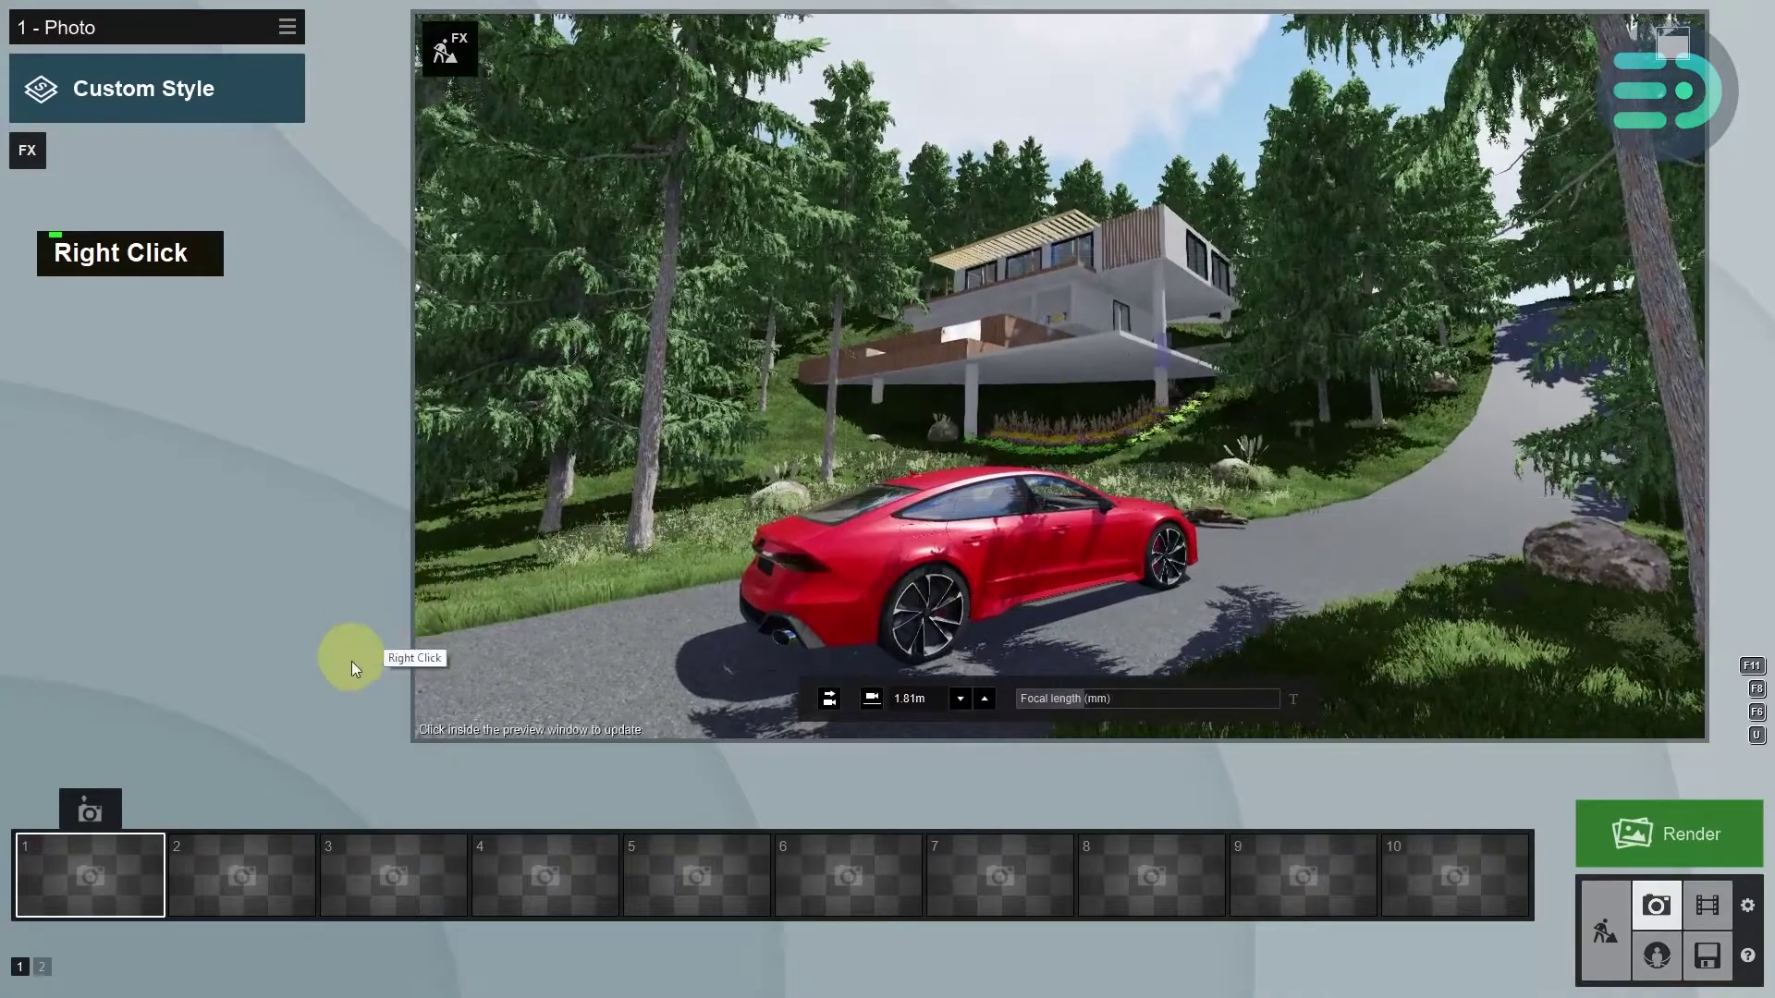
{"action": "left_click", "coordinate": [78, 806]}
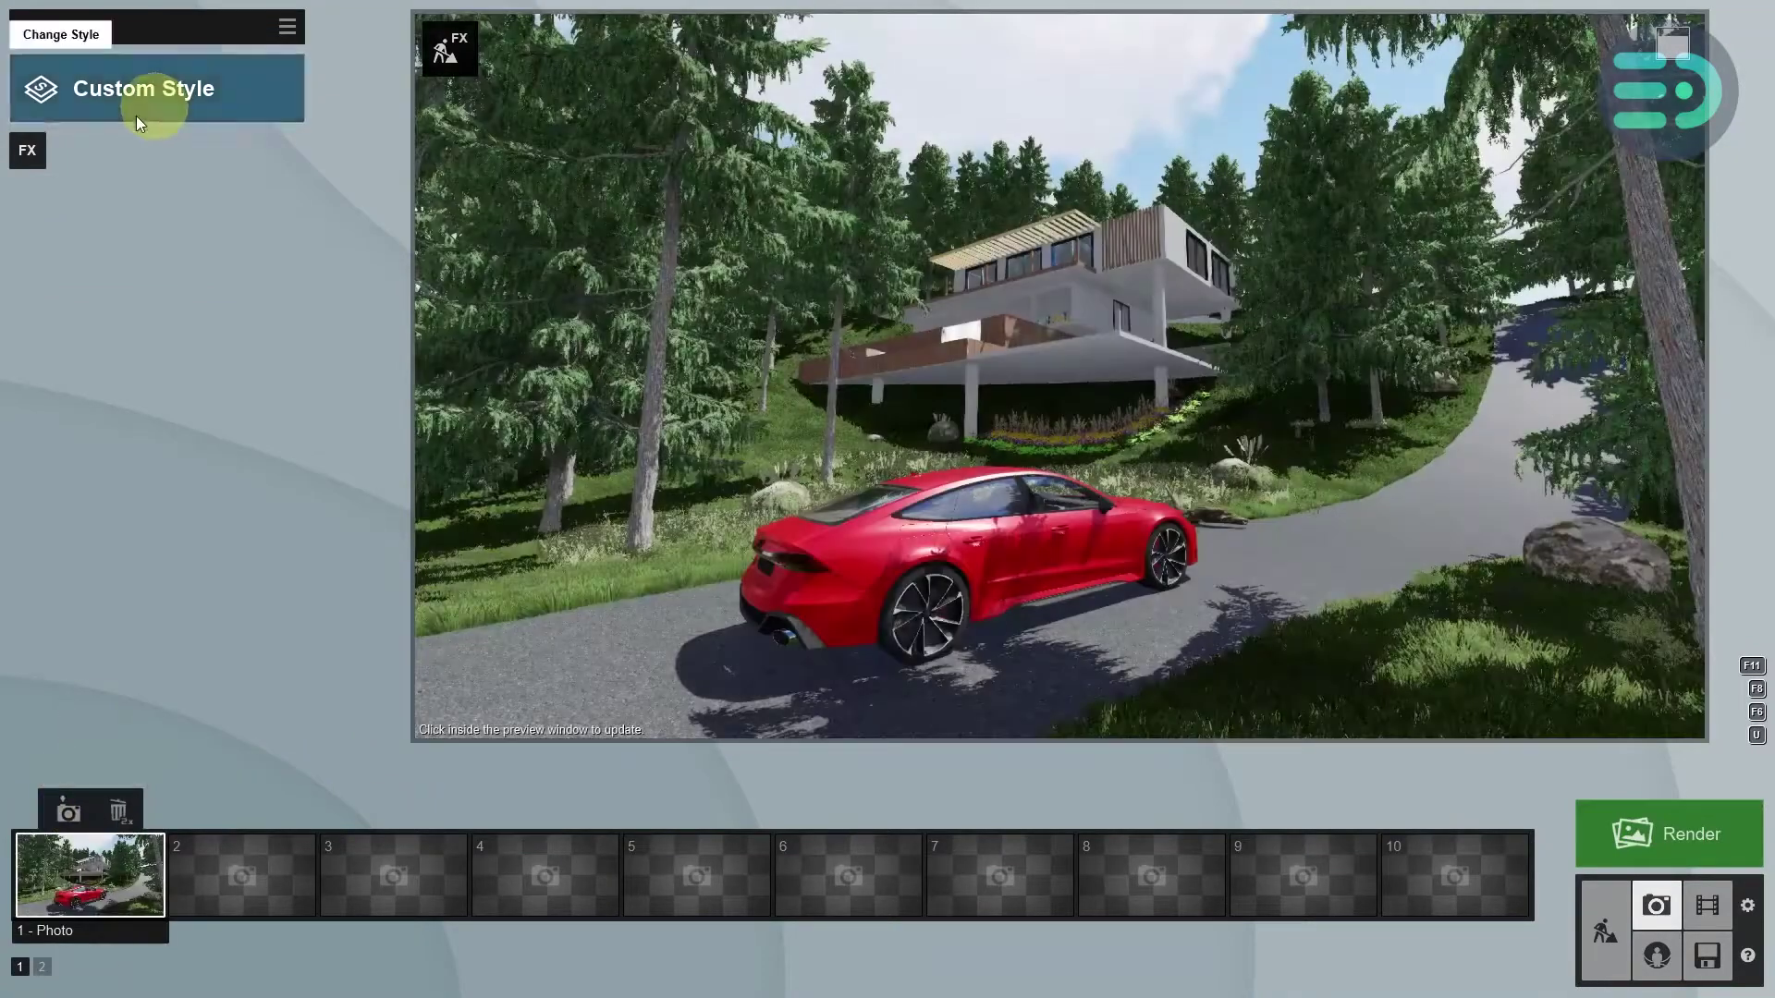
- Apply the Realistic style and change its Real Skies image to the Cloudy sky with a small sun and low clouds
{"action": "left_click", "coordinate": [53, 81]}
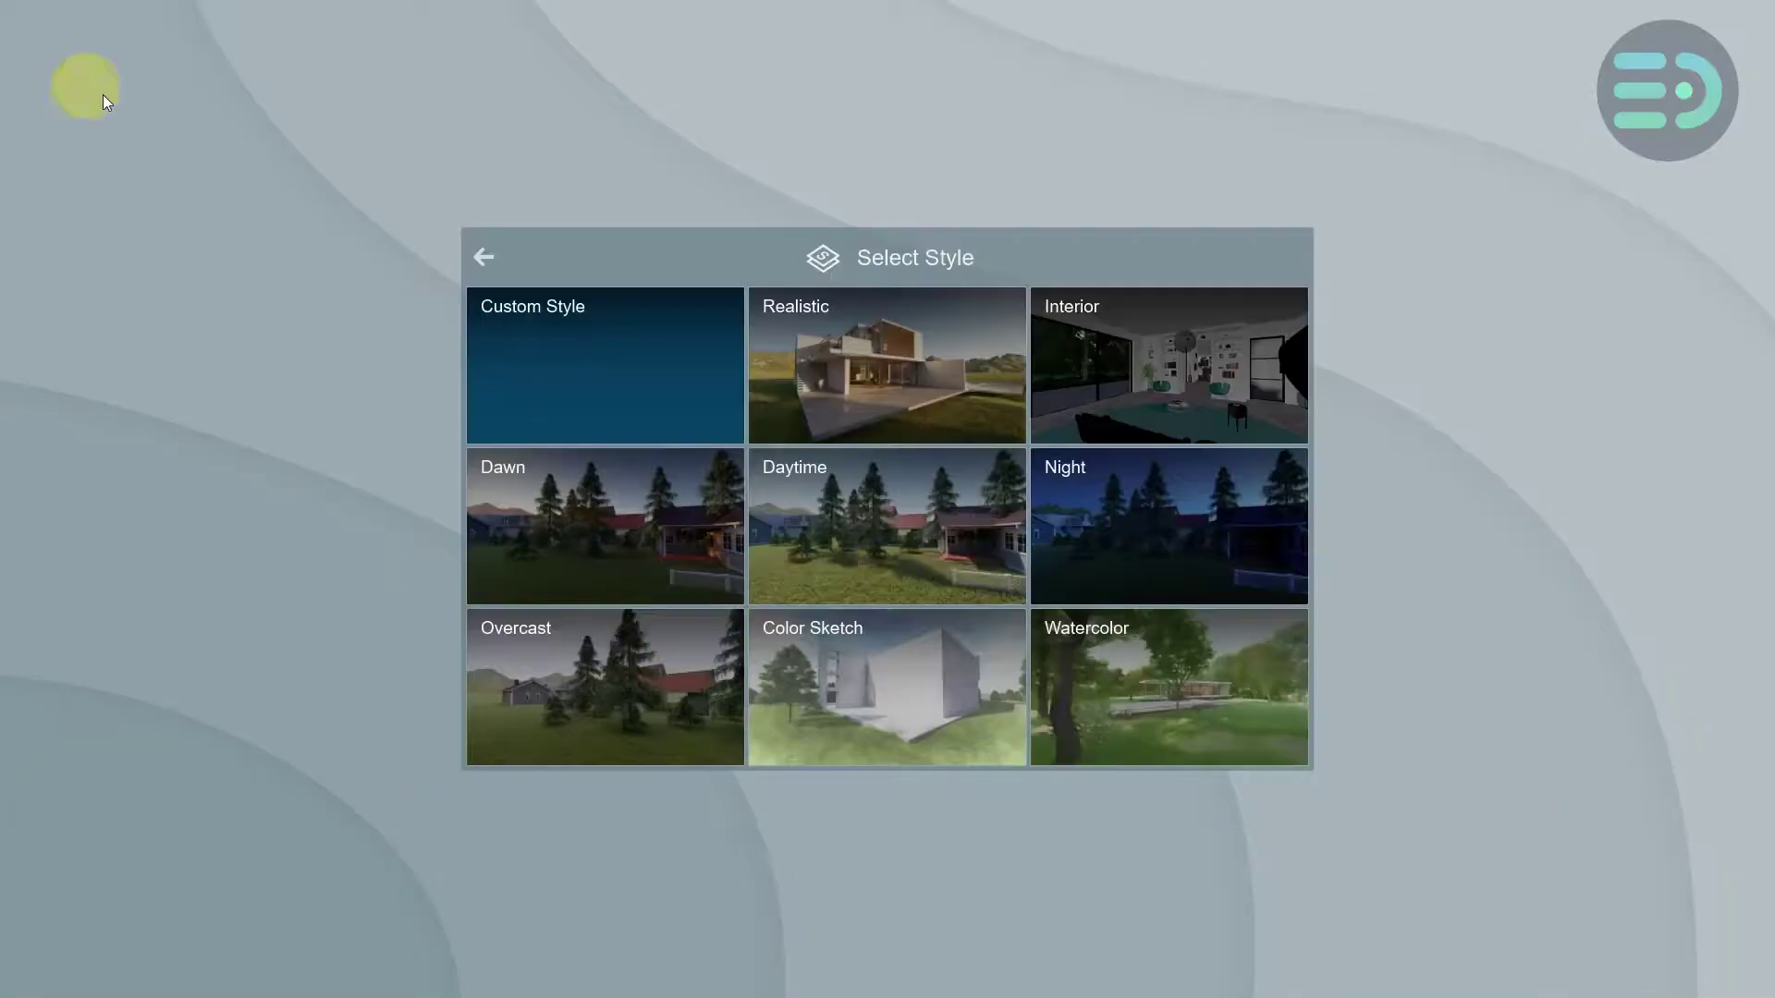
{"action": "left_click", "coordinate": [899, 345]}
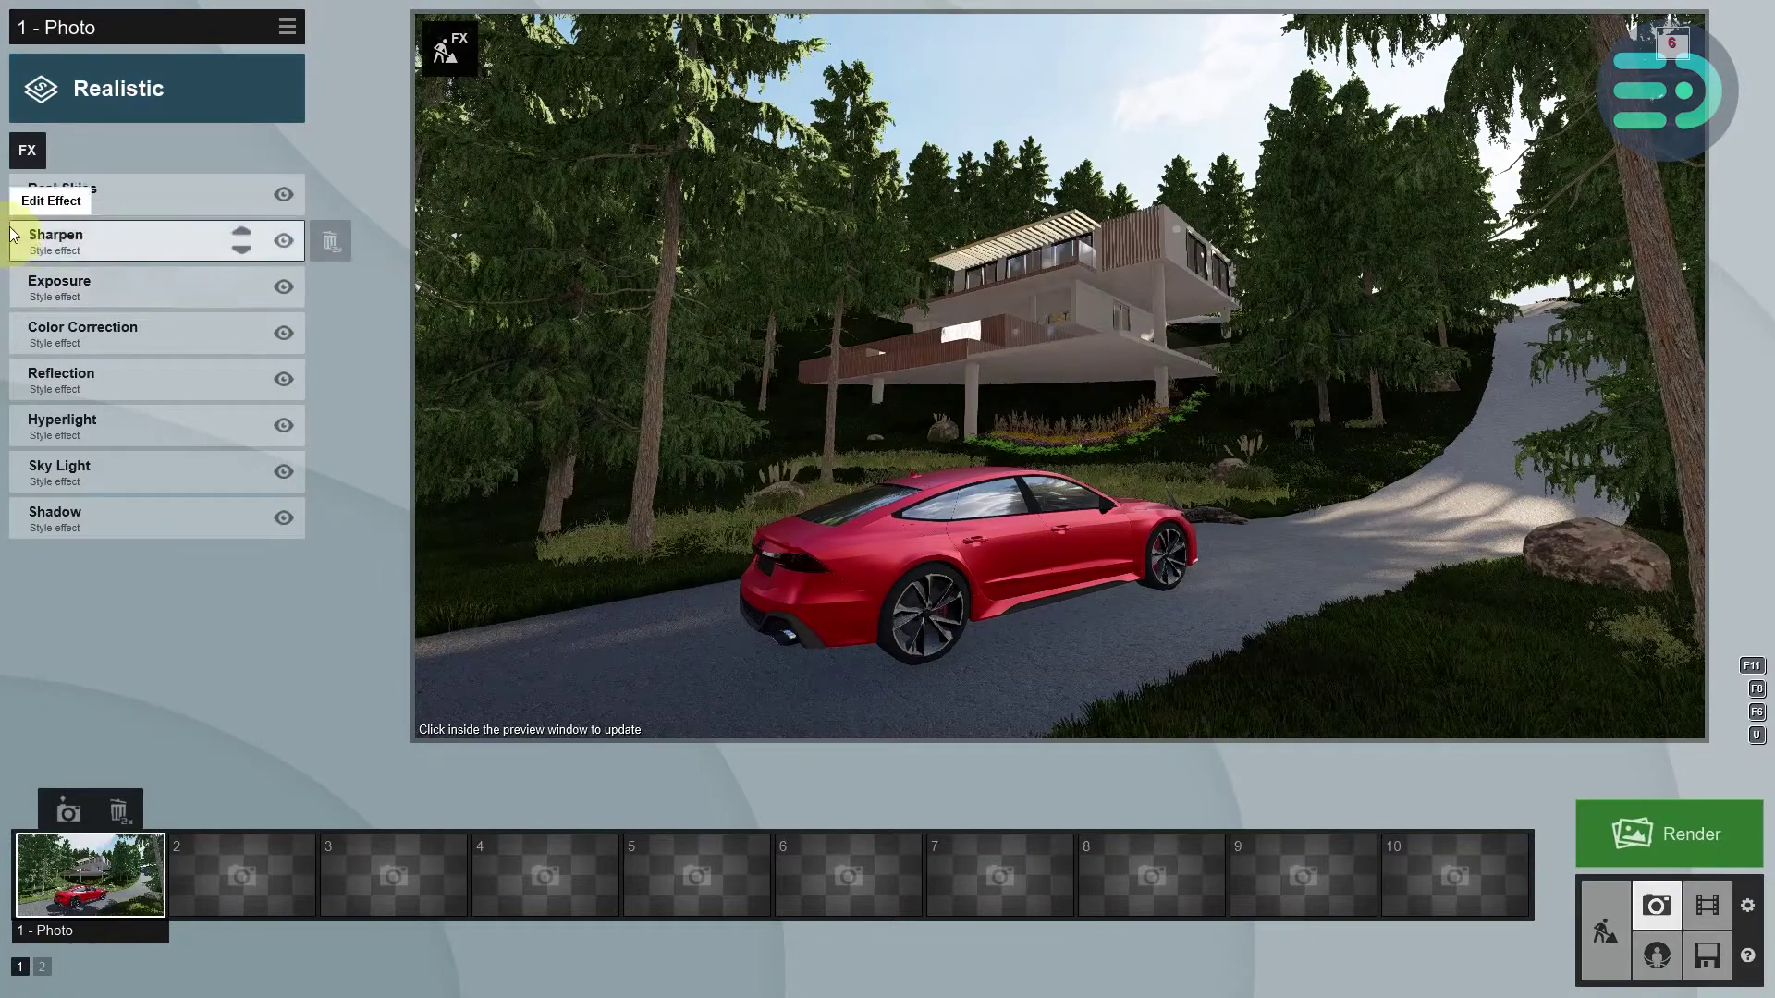
{"action": "left_click", "coordinate": [33, 197]}
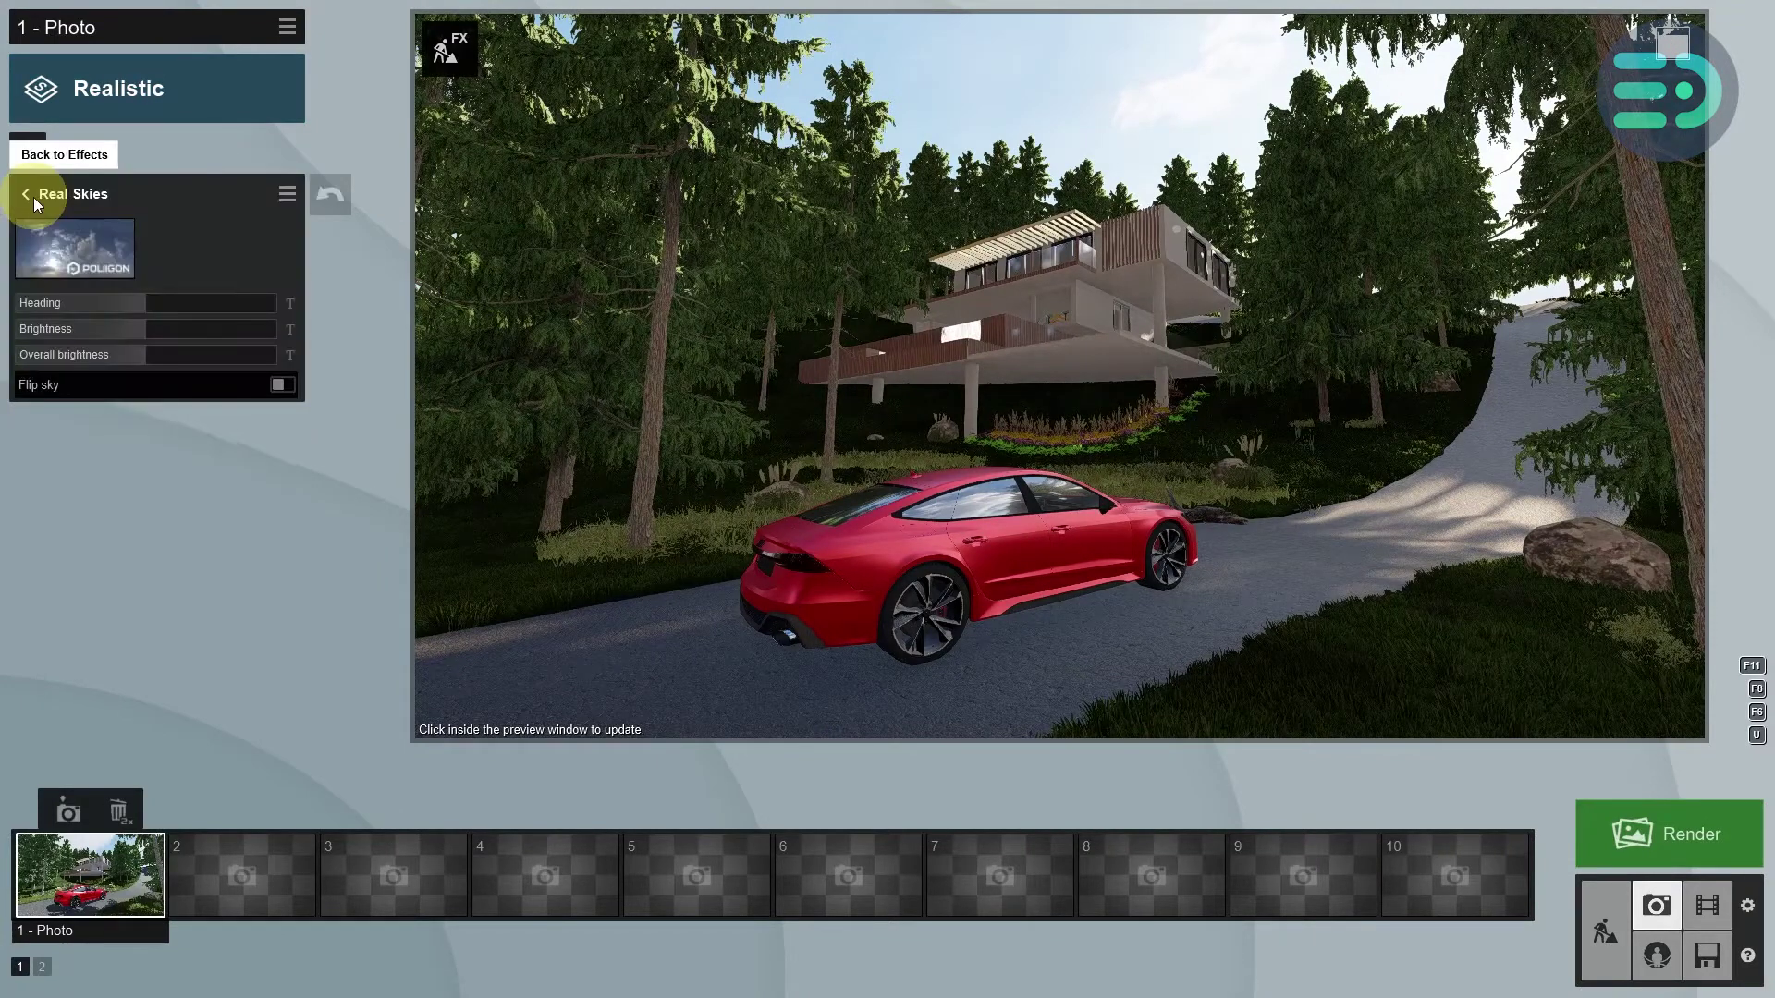
{"action": "left_click", "coordinate": [69, 246]}
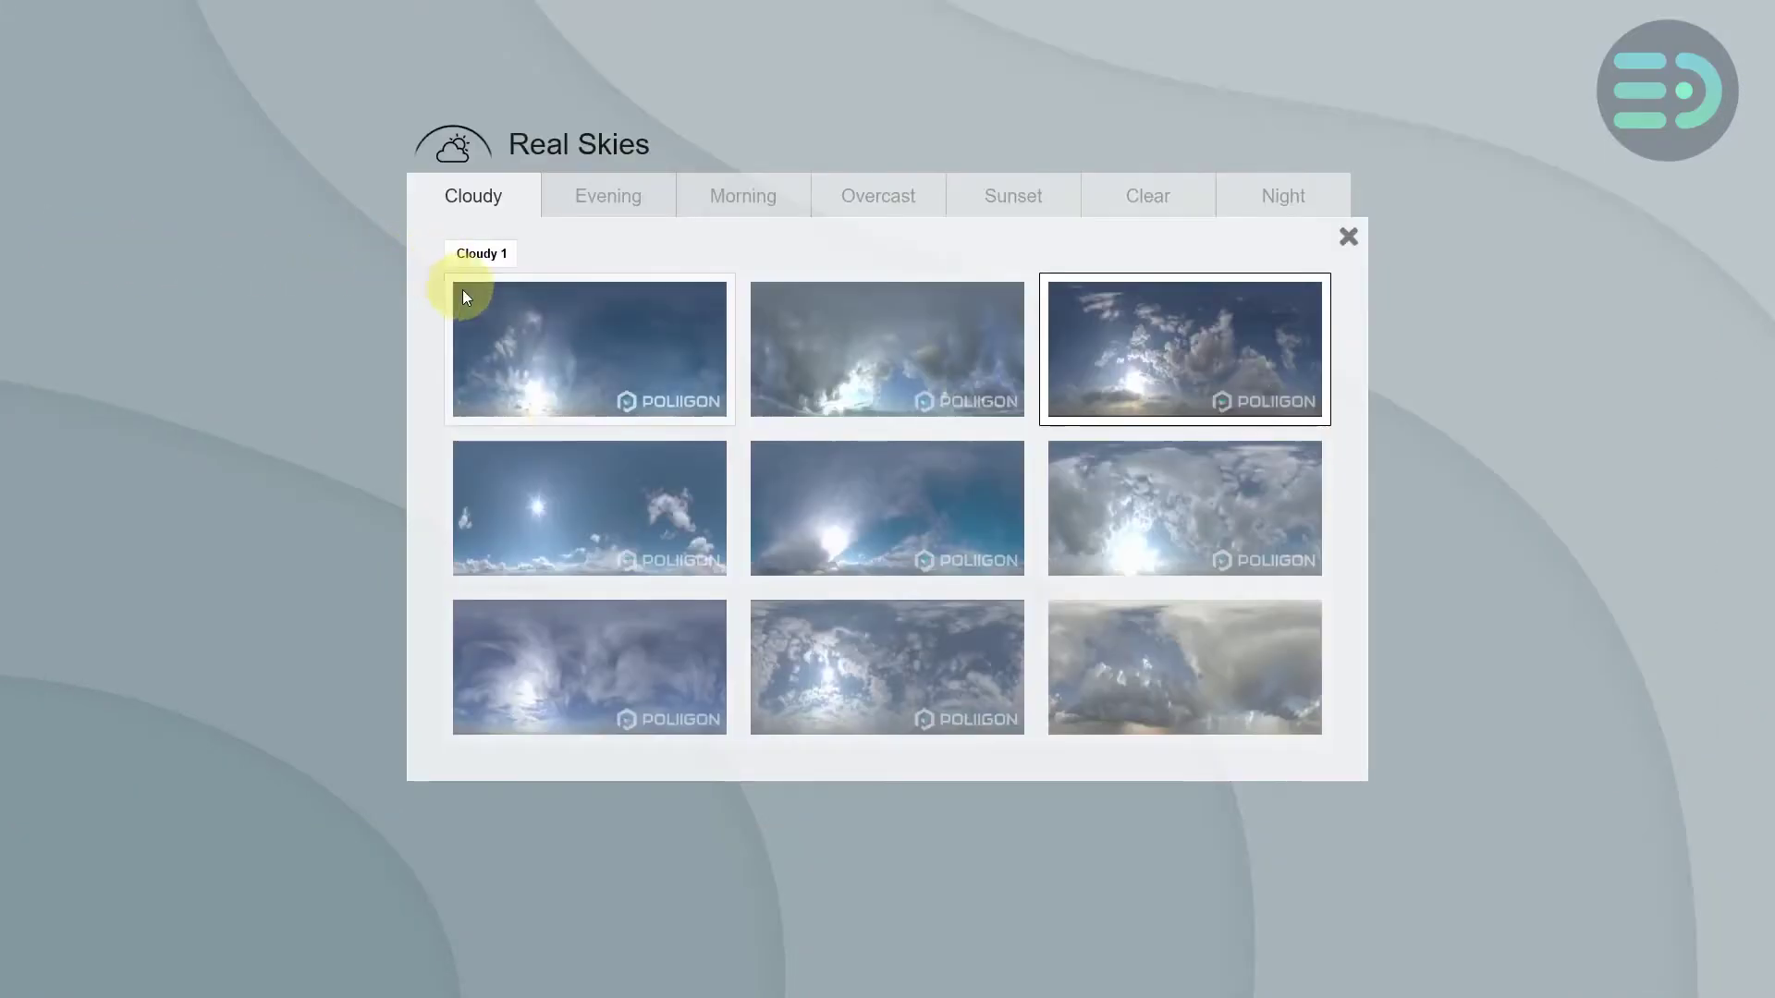
{"action": "left_click", "coordinate": [584, 453]}
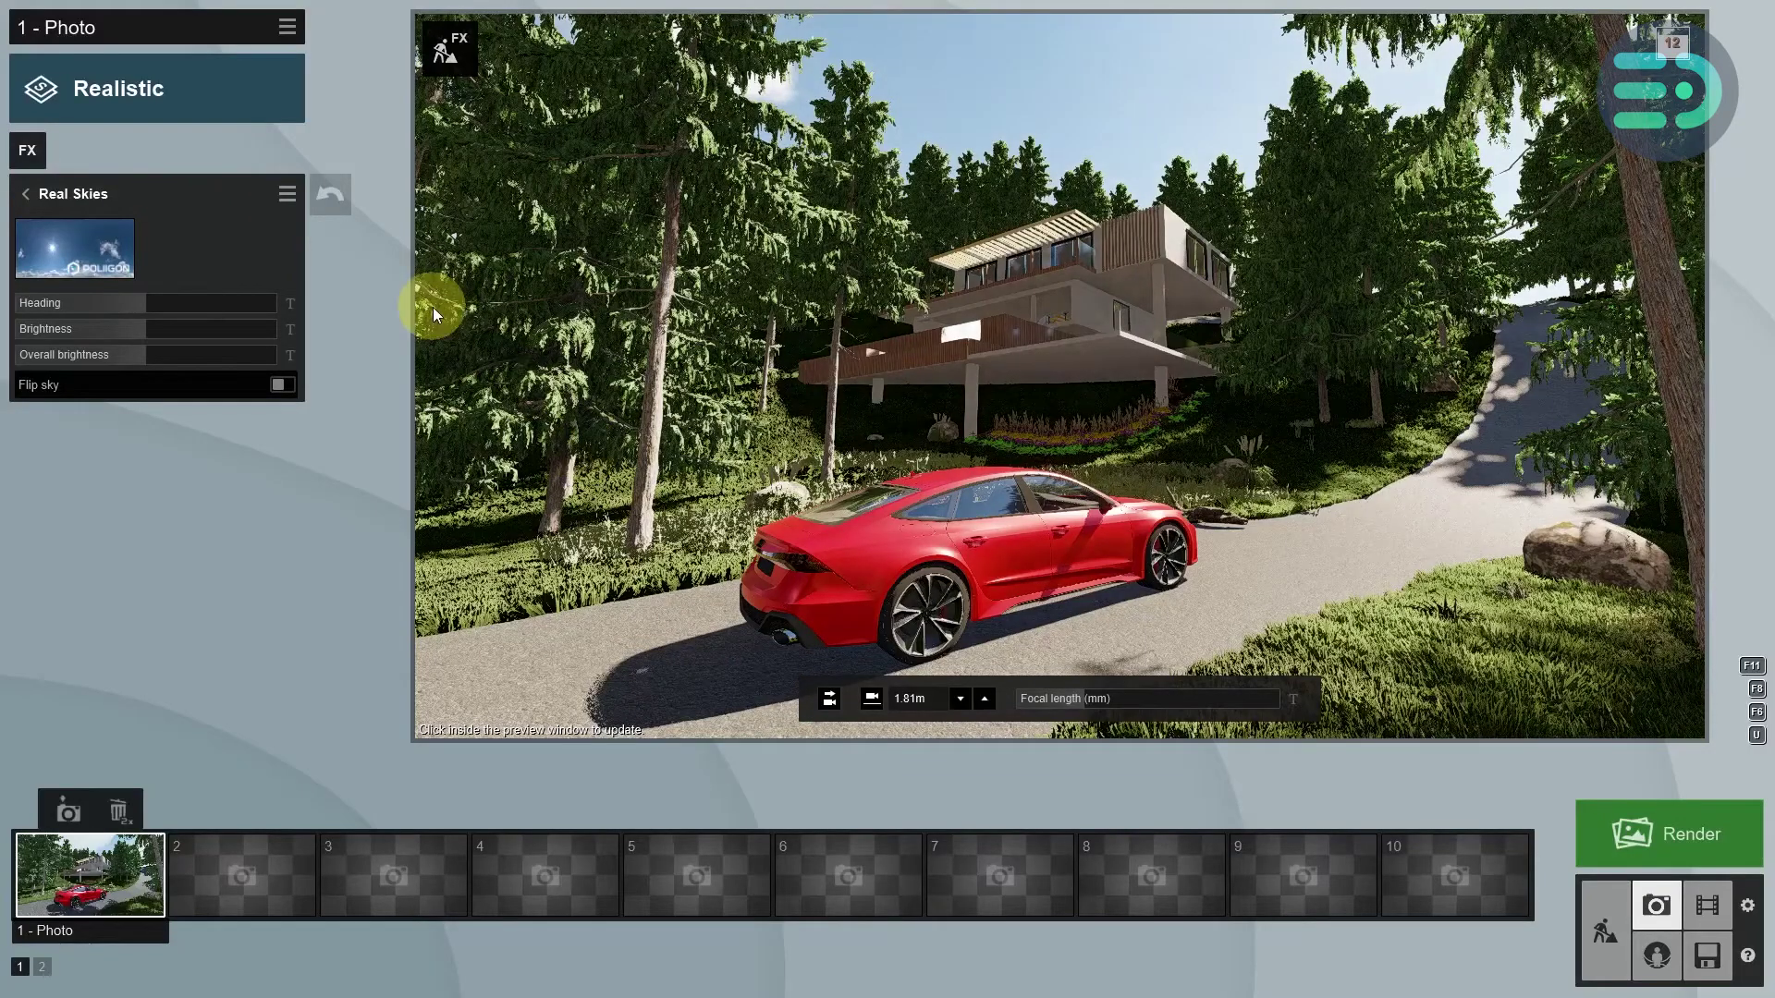
- Set the Real Skies heading to -180.0° and the overall brightness to 1.1
{"action": "left_click_drag", "start_coordinate": [146, 300], "coordinate": [6, 368]}
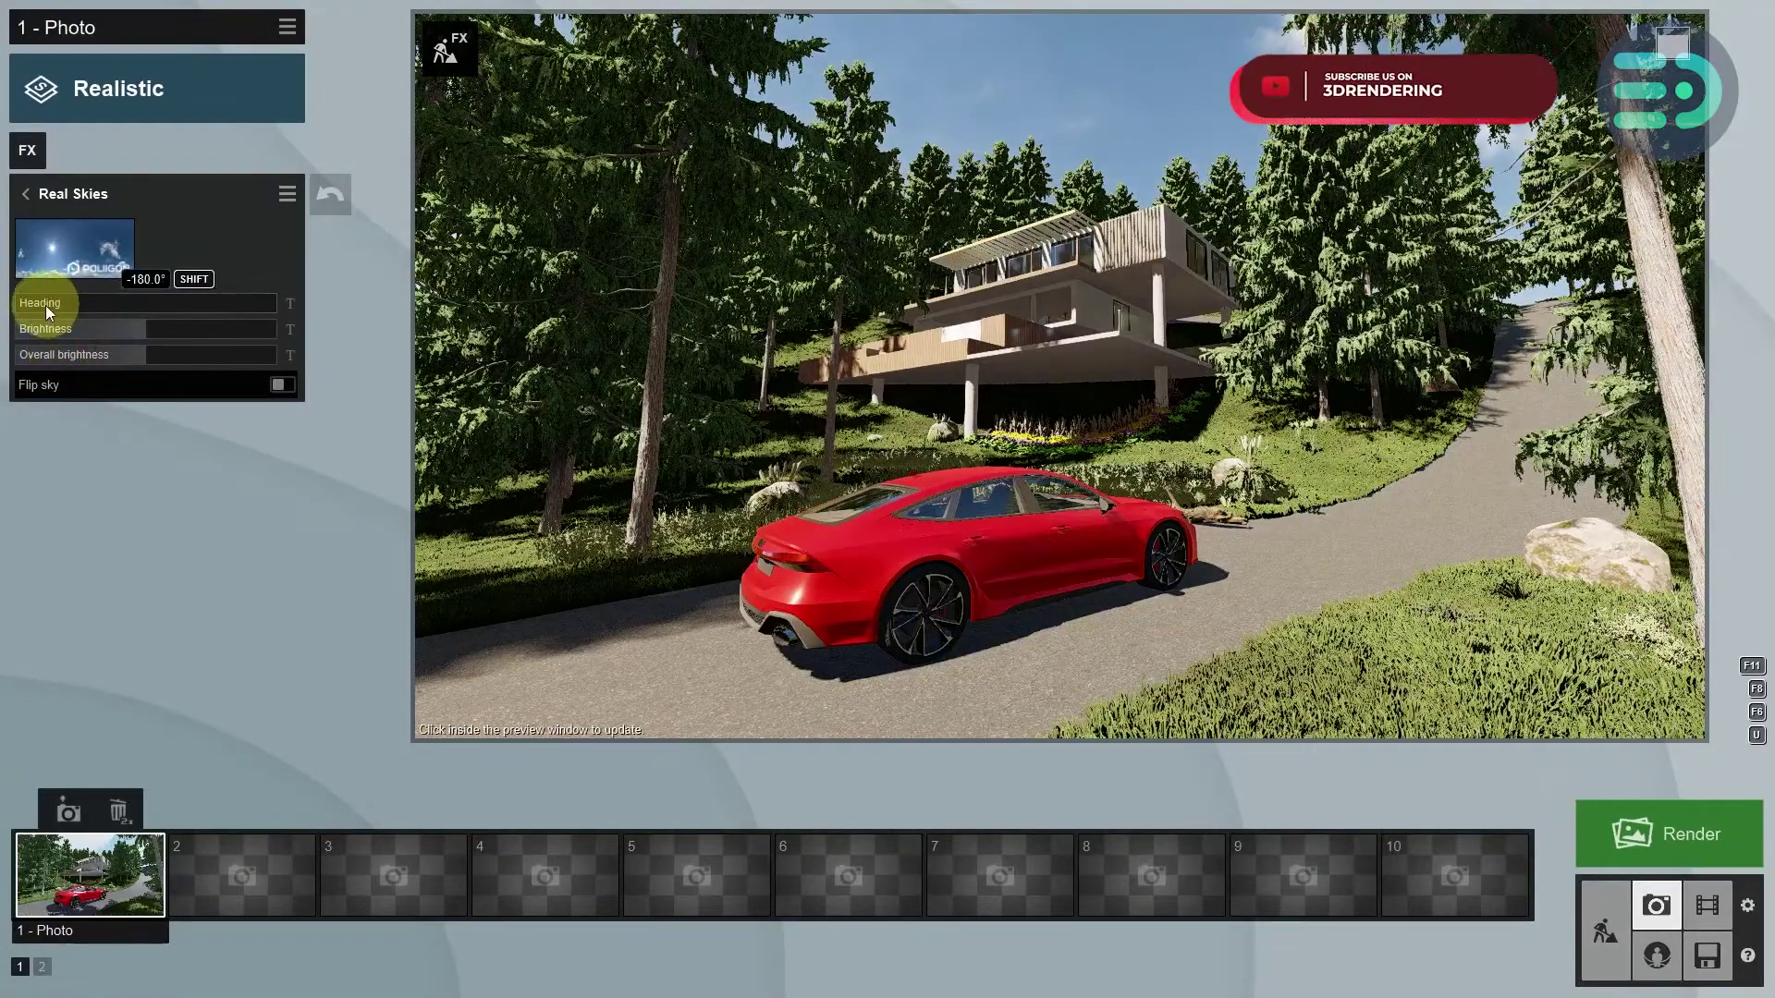
{"action": "left_click_drag", "start_coordinate": [46, 306], "coordinate": [159, 357]}
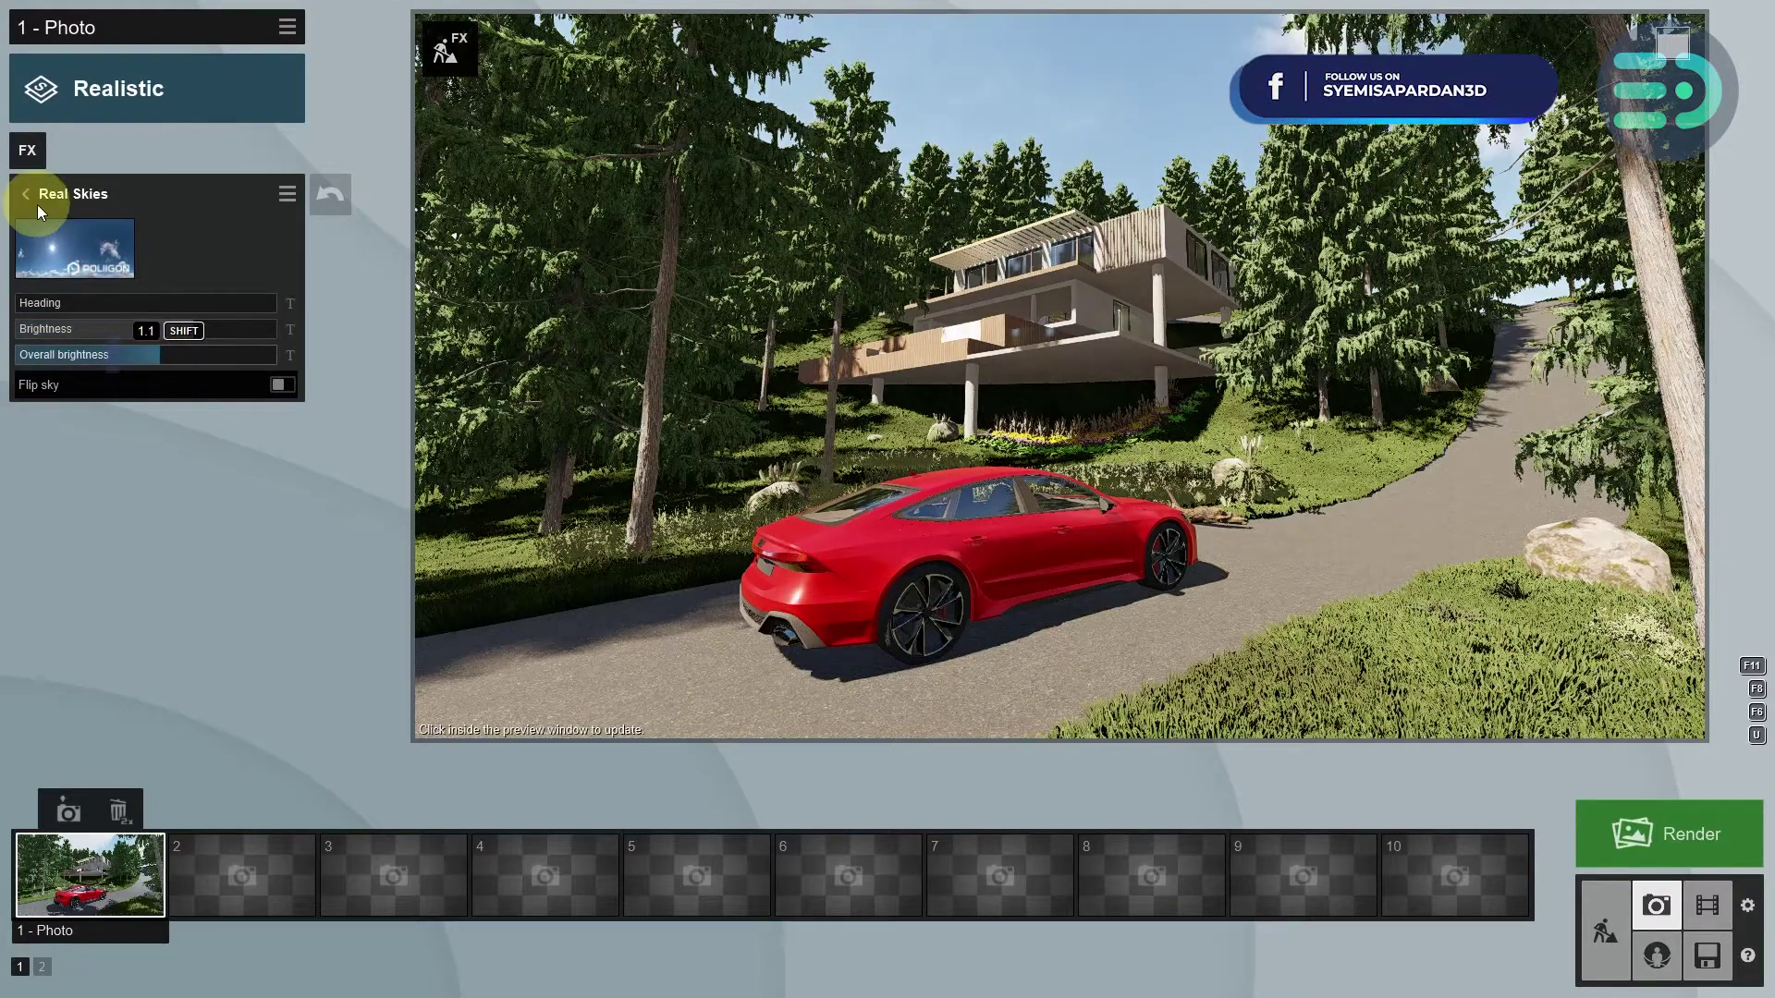
{"action": "left_click", "coordinate": [25, 196]}
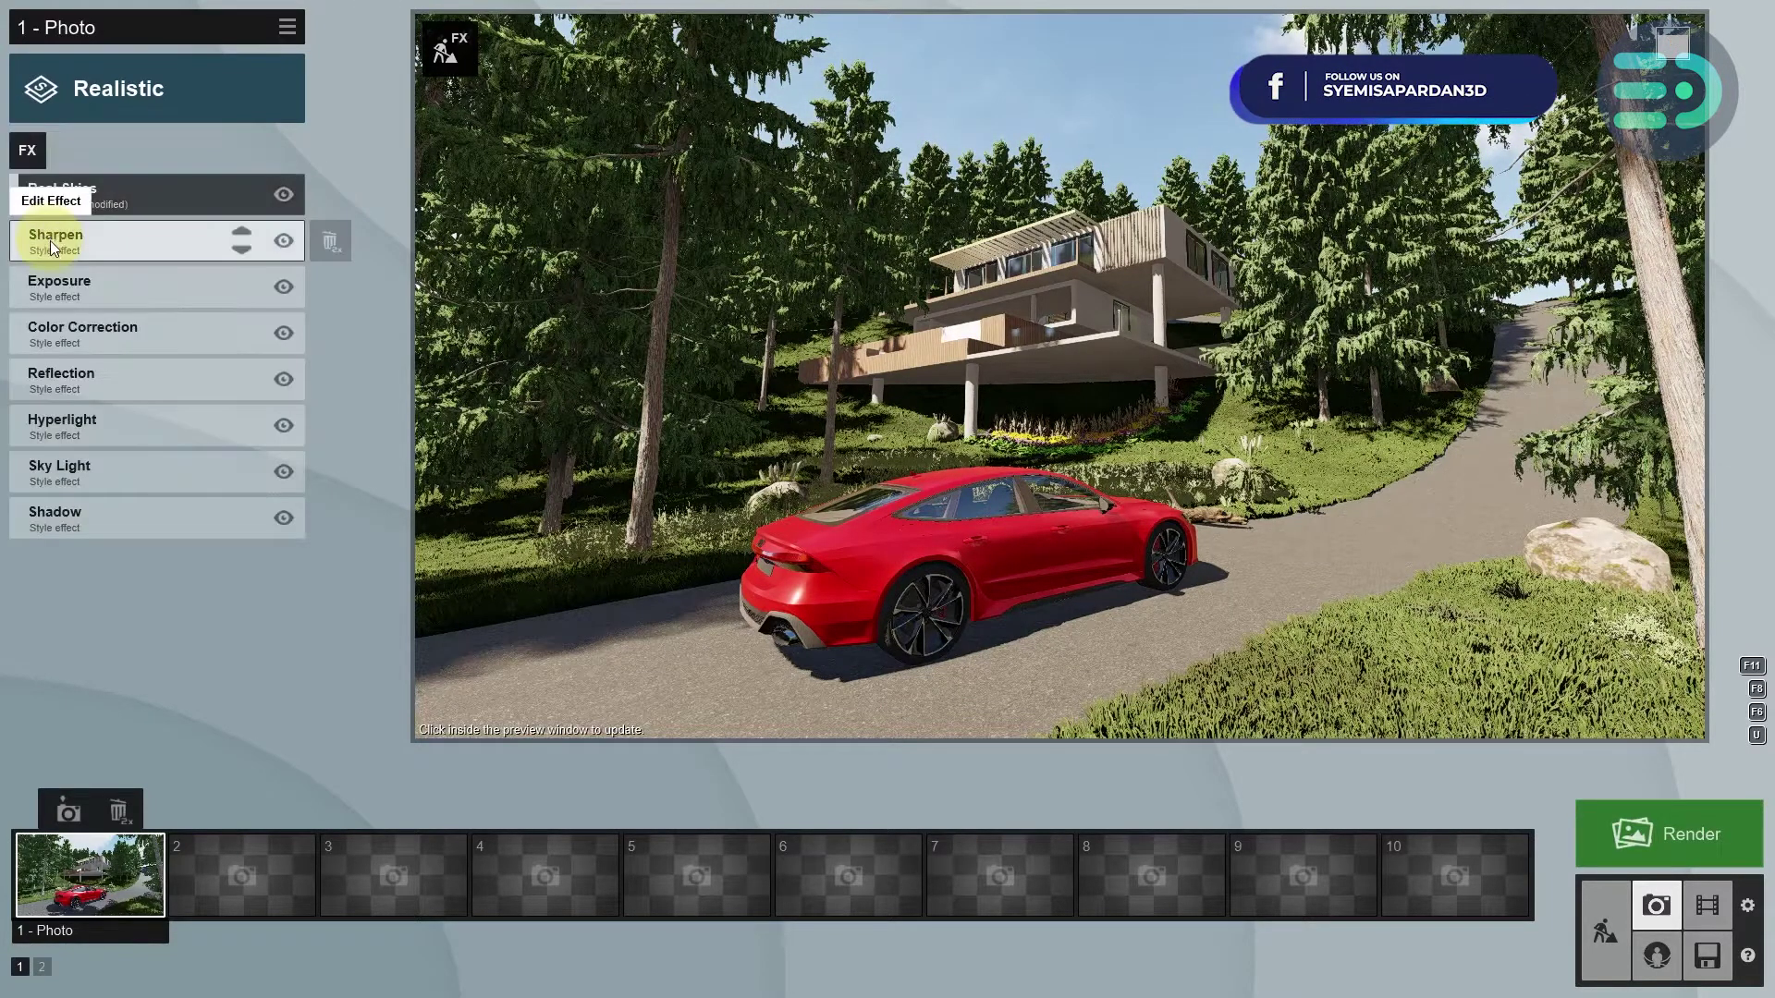
- Check the Hyperlight effect, and in the Shadow effect set the sun shadow range to about 1677 m and brightness to 0.0
{"action": "left_click", "coordinate": [66, 420]}
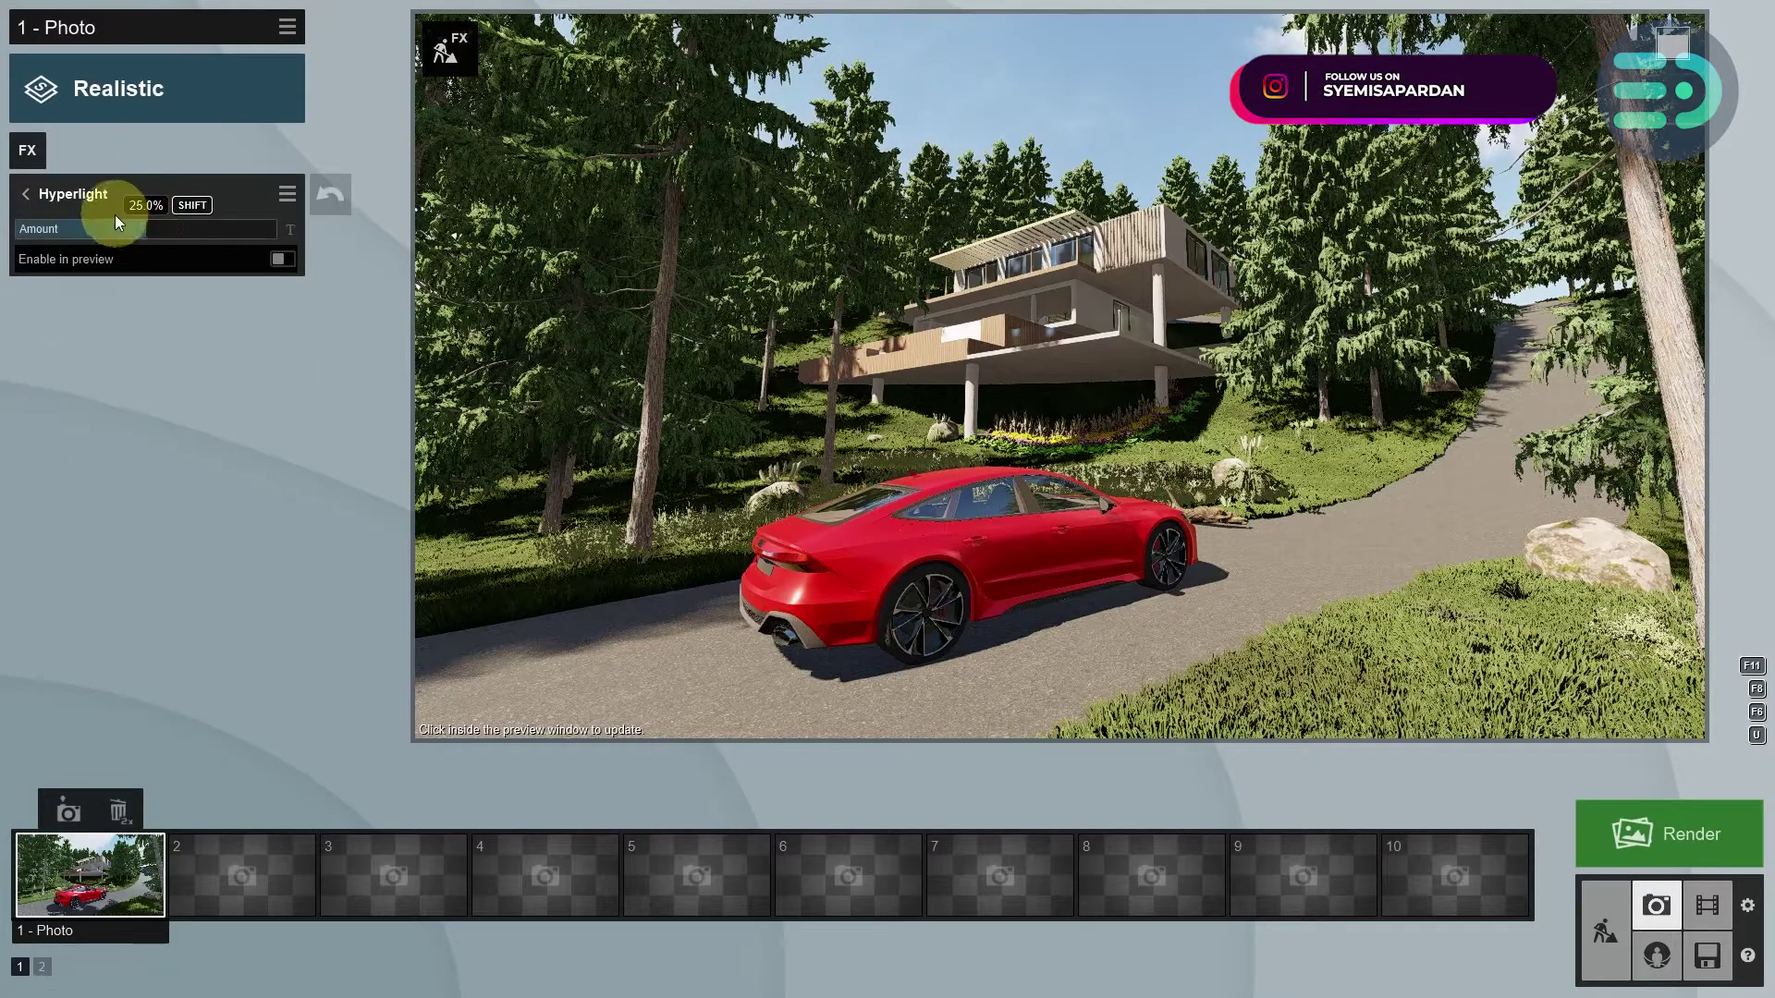
{"action": "left_click", "coordinate": [28, 150]}
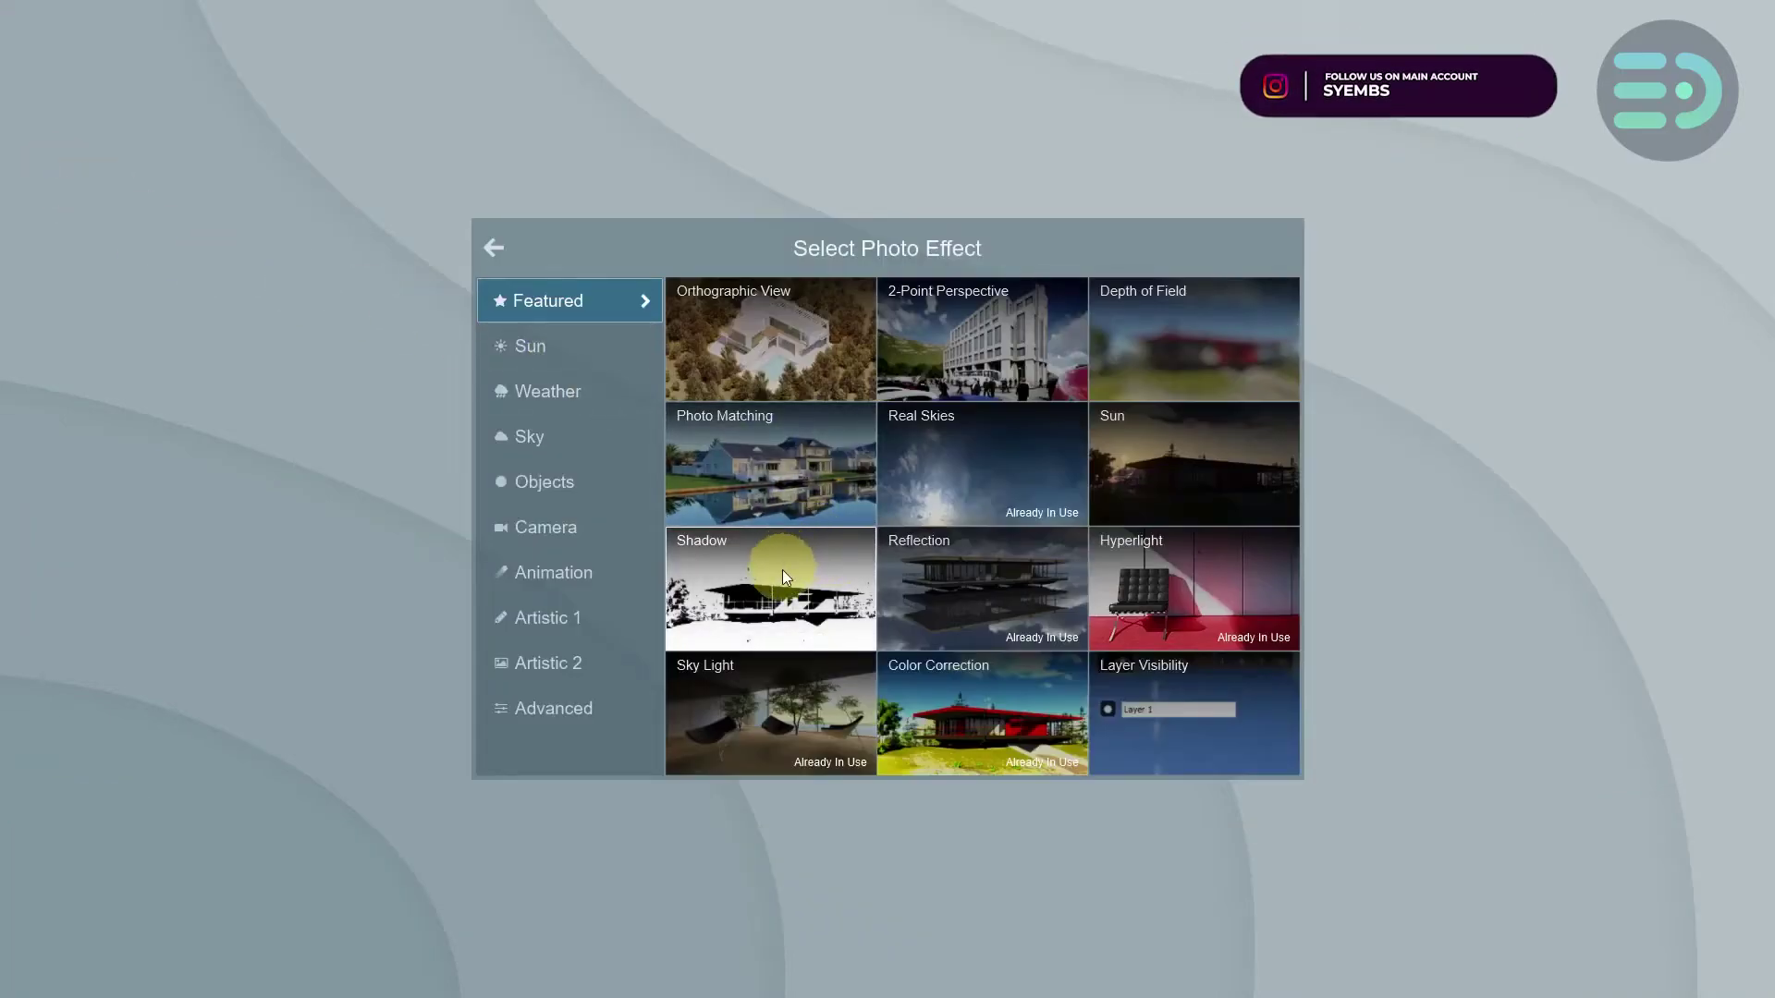
{"action": "left_click", "coordinate": [753, 567]}
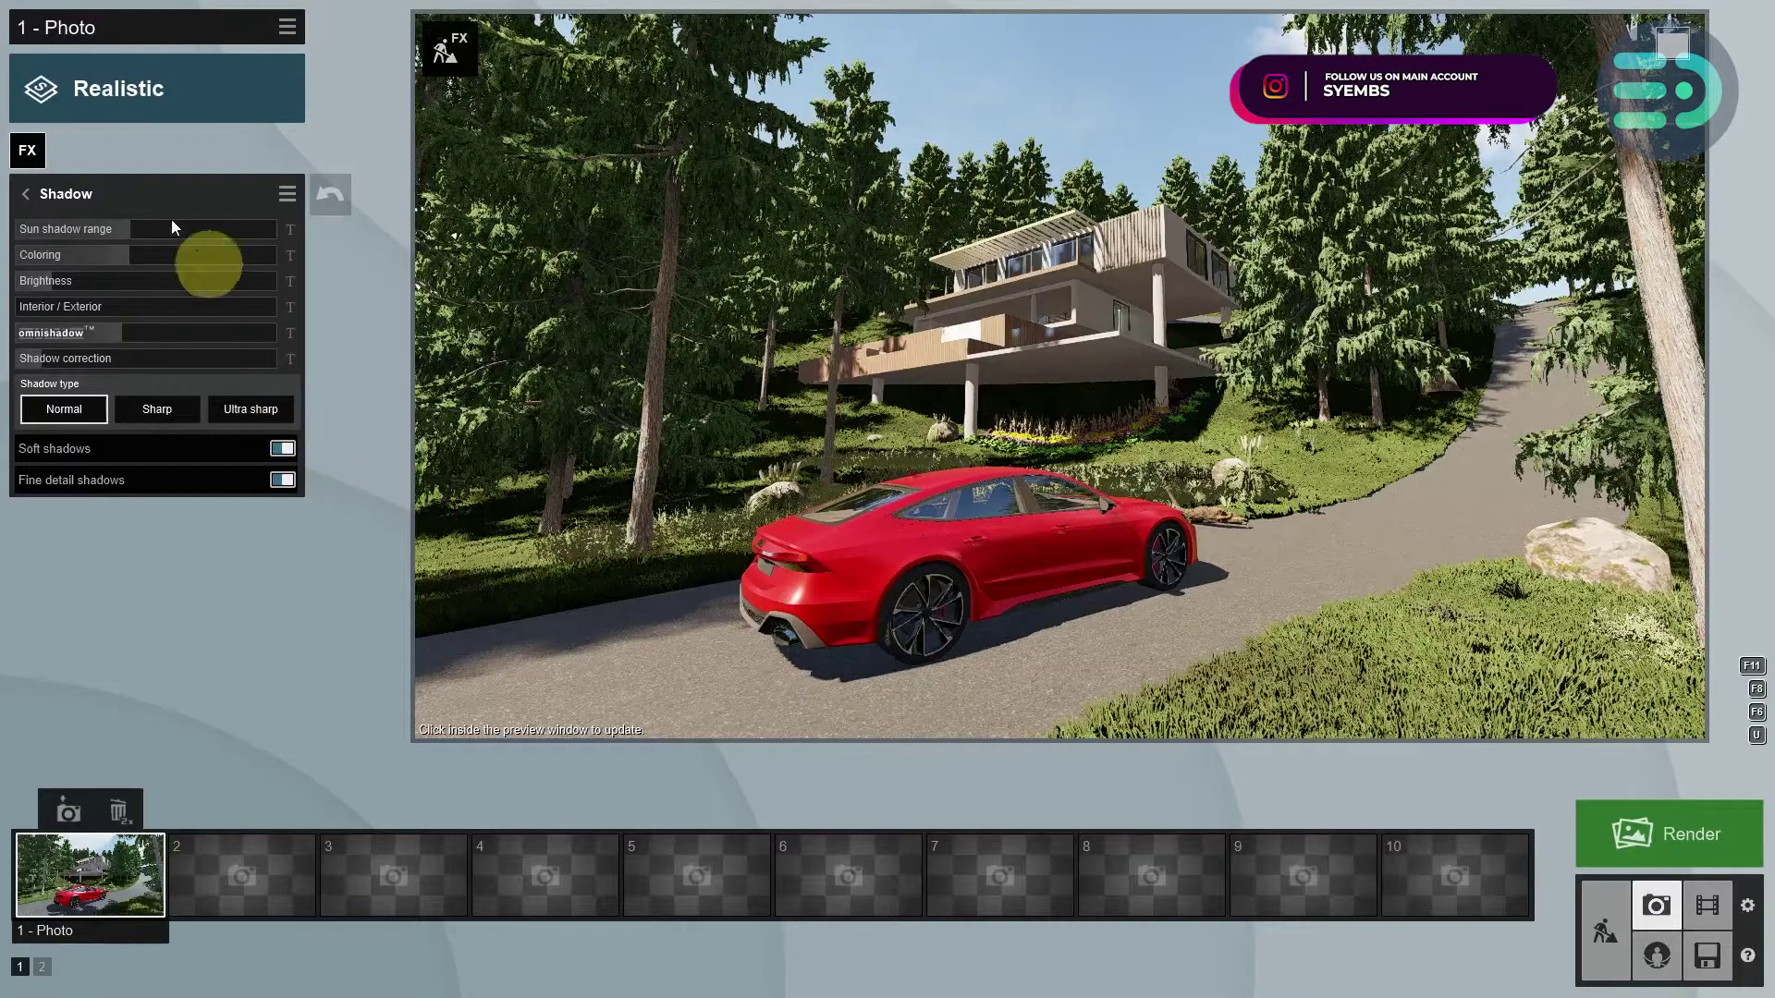
{"action": "mouse_move", "coordinate": [87, 235]}
{"action": "left_click_drag", "start_coordinate": [108, 229], "coordinate": [230, 237]}
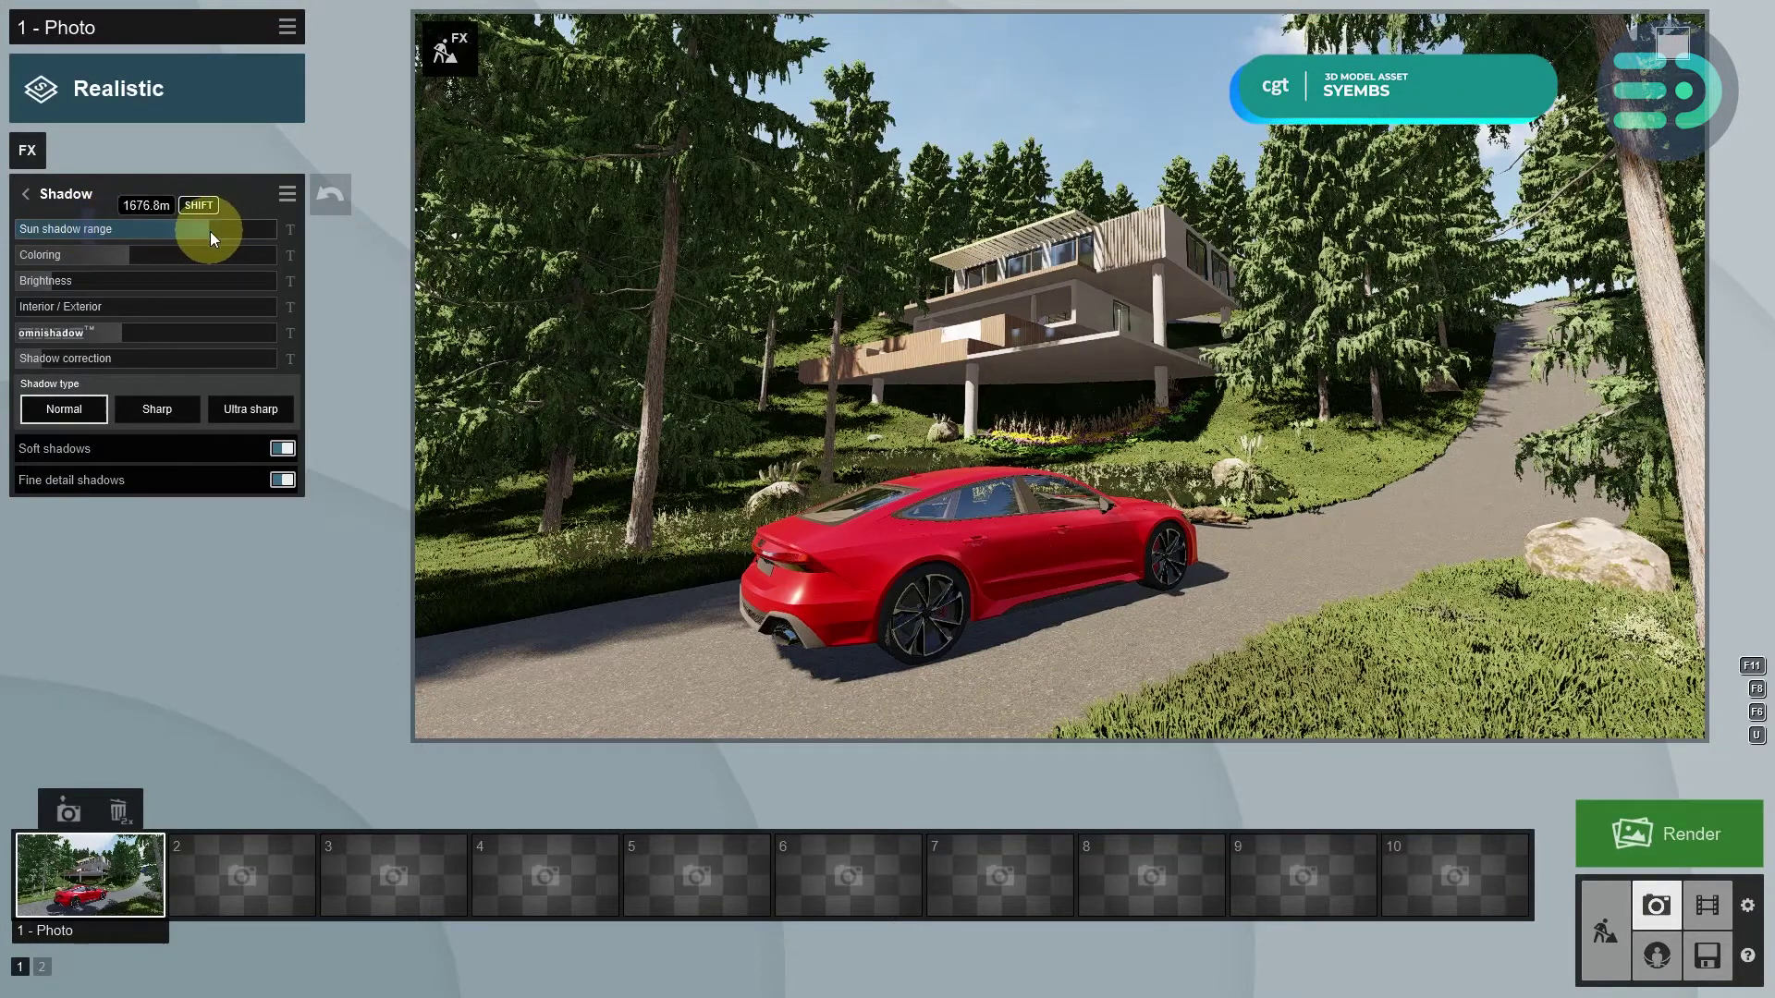
{"action": "left_click_drag", "start_coordinate": [130, 258], "coordinate": [30, 297]}
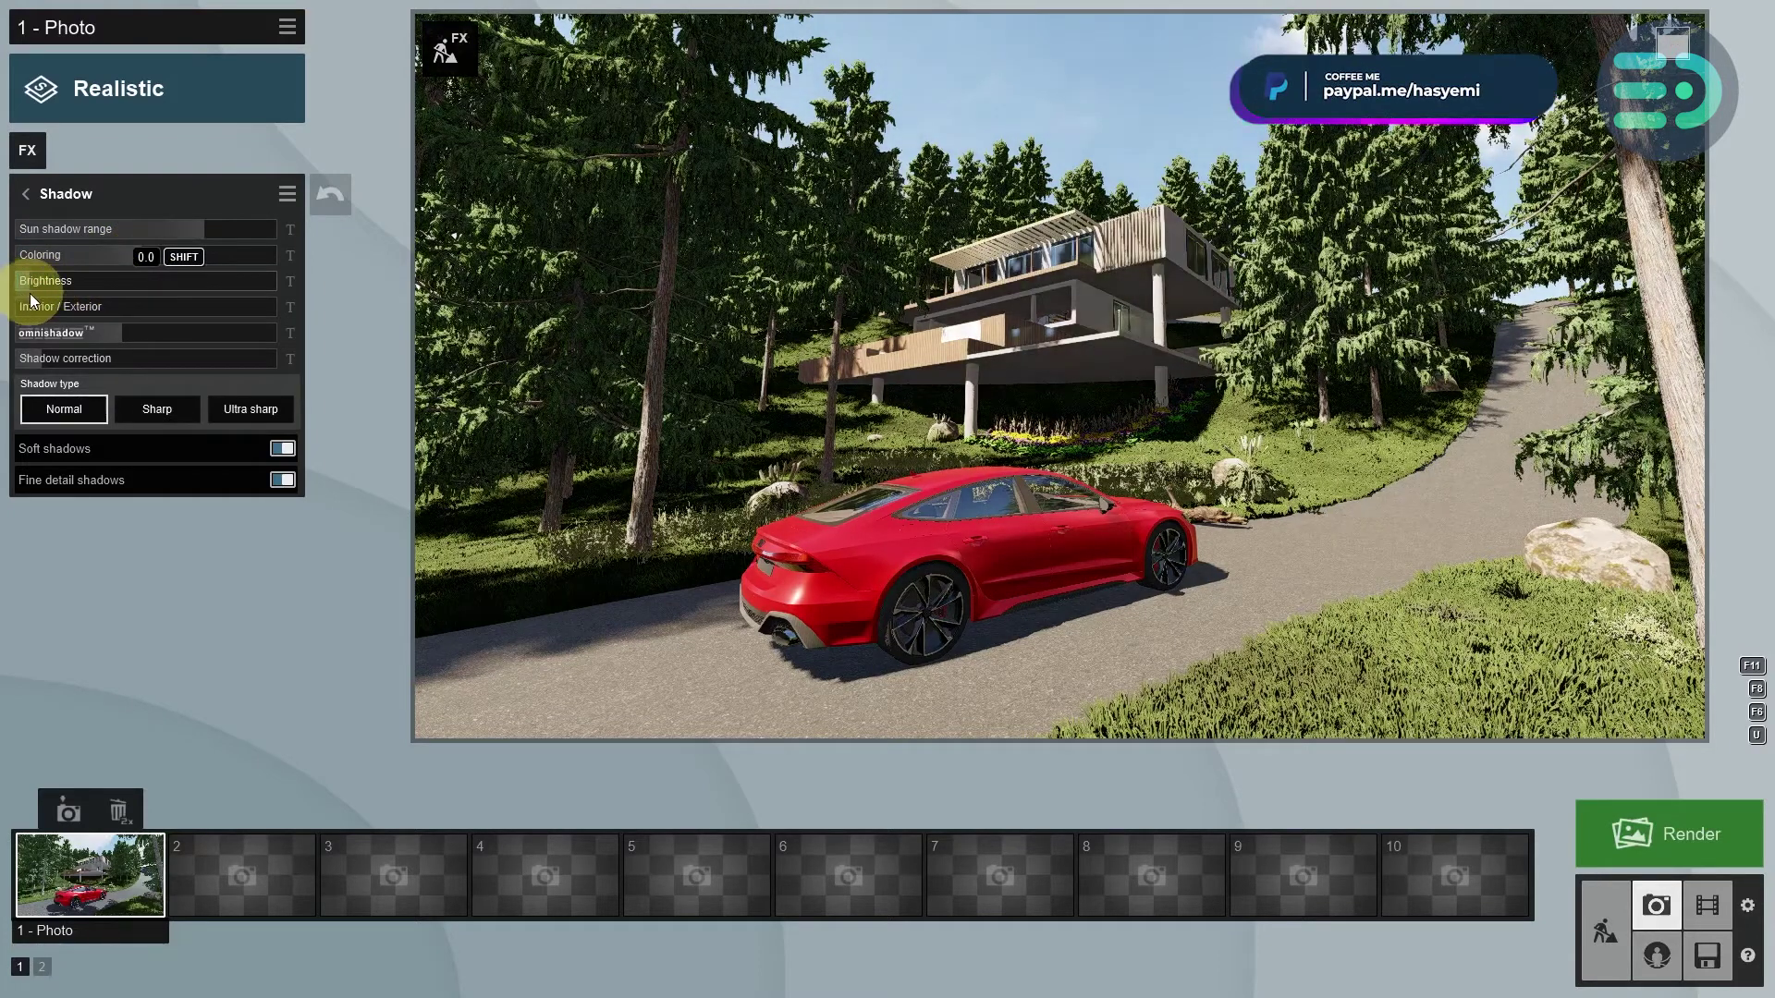
{"action": "left_click", "coordinate": [26, 193]}
- Open the Reflection effect's plane editor and add a reflection plane on the upper balcony's long front glass
{"action": "left_click", "coordinate": [27, 151]}
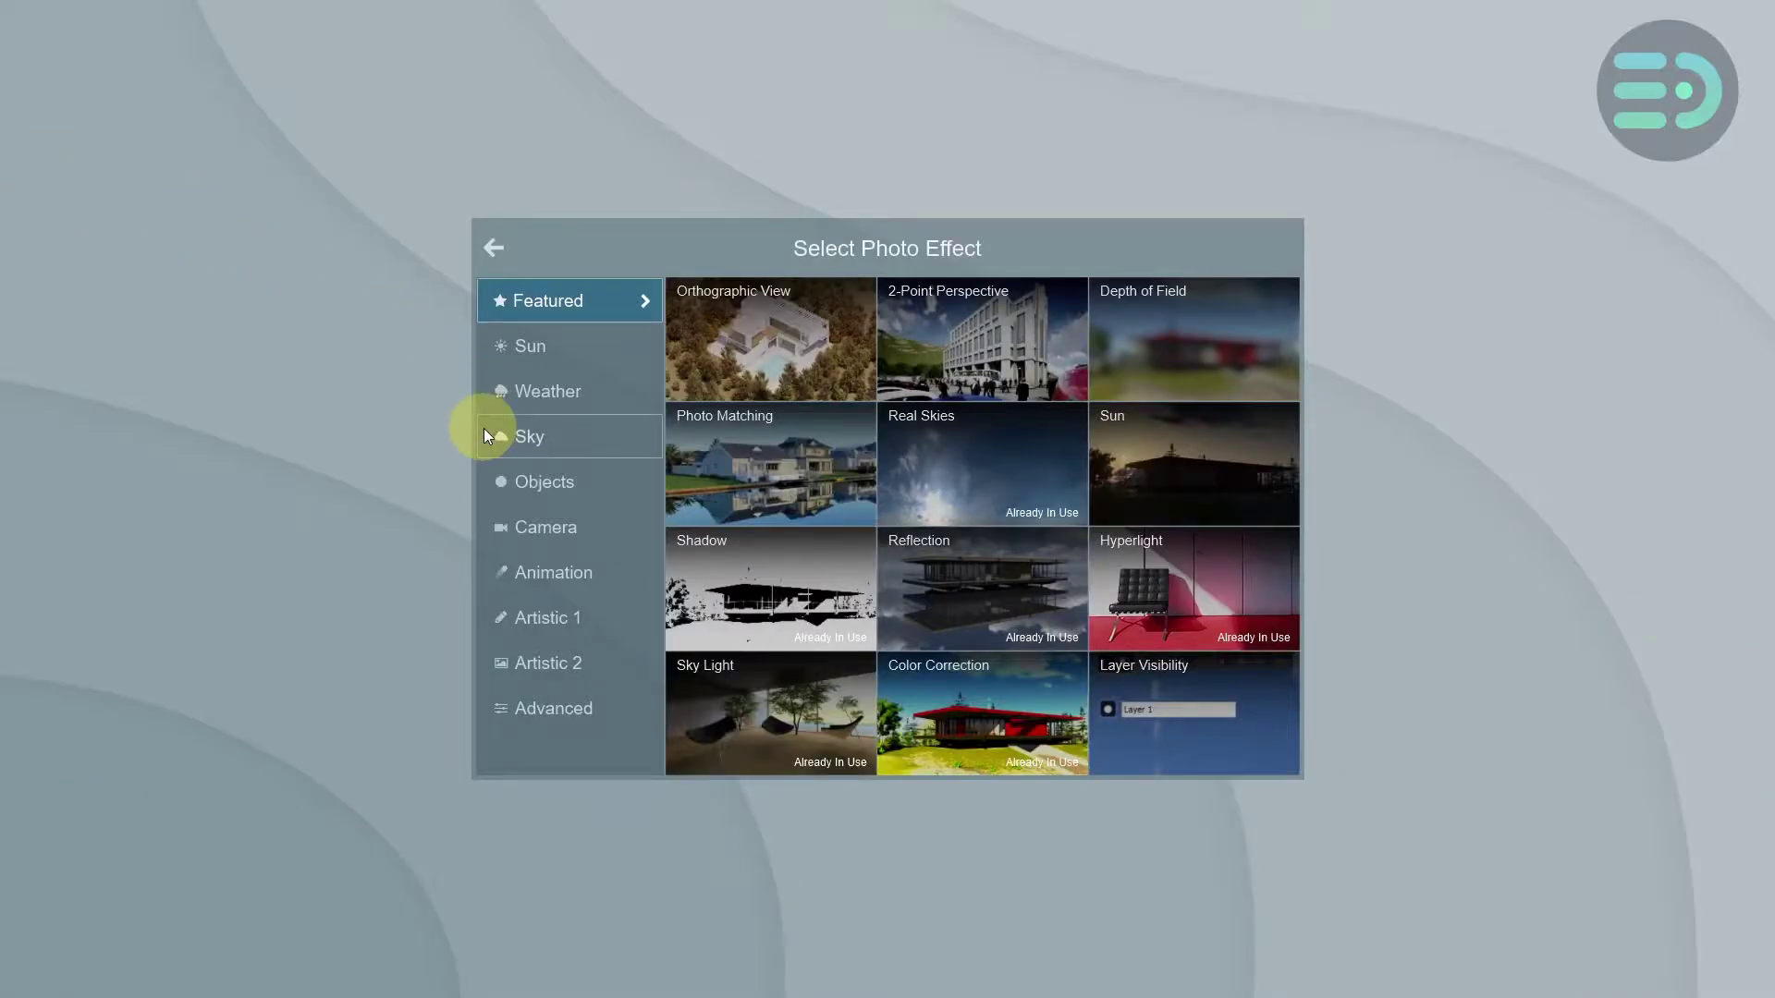
{"action": "left_click", "coordinate": [534, 718]}
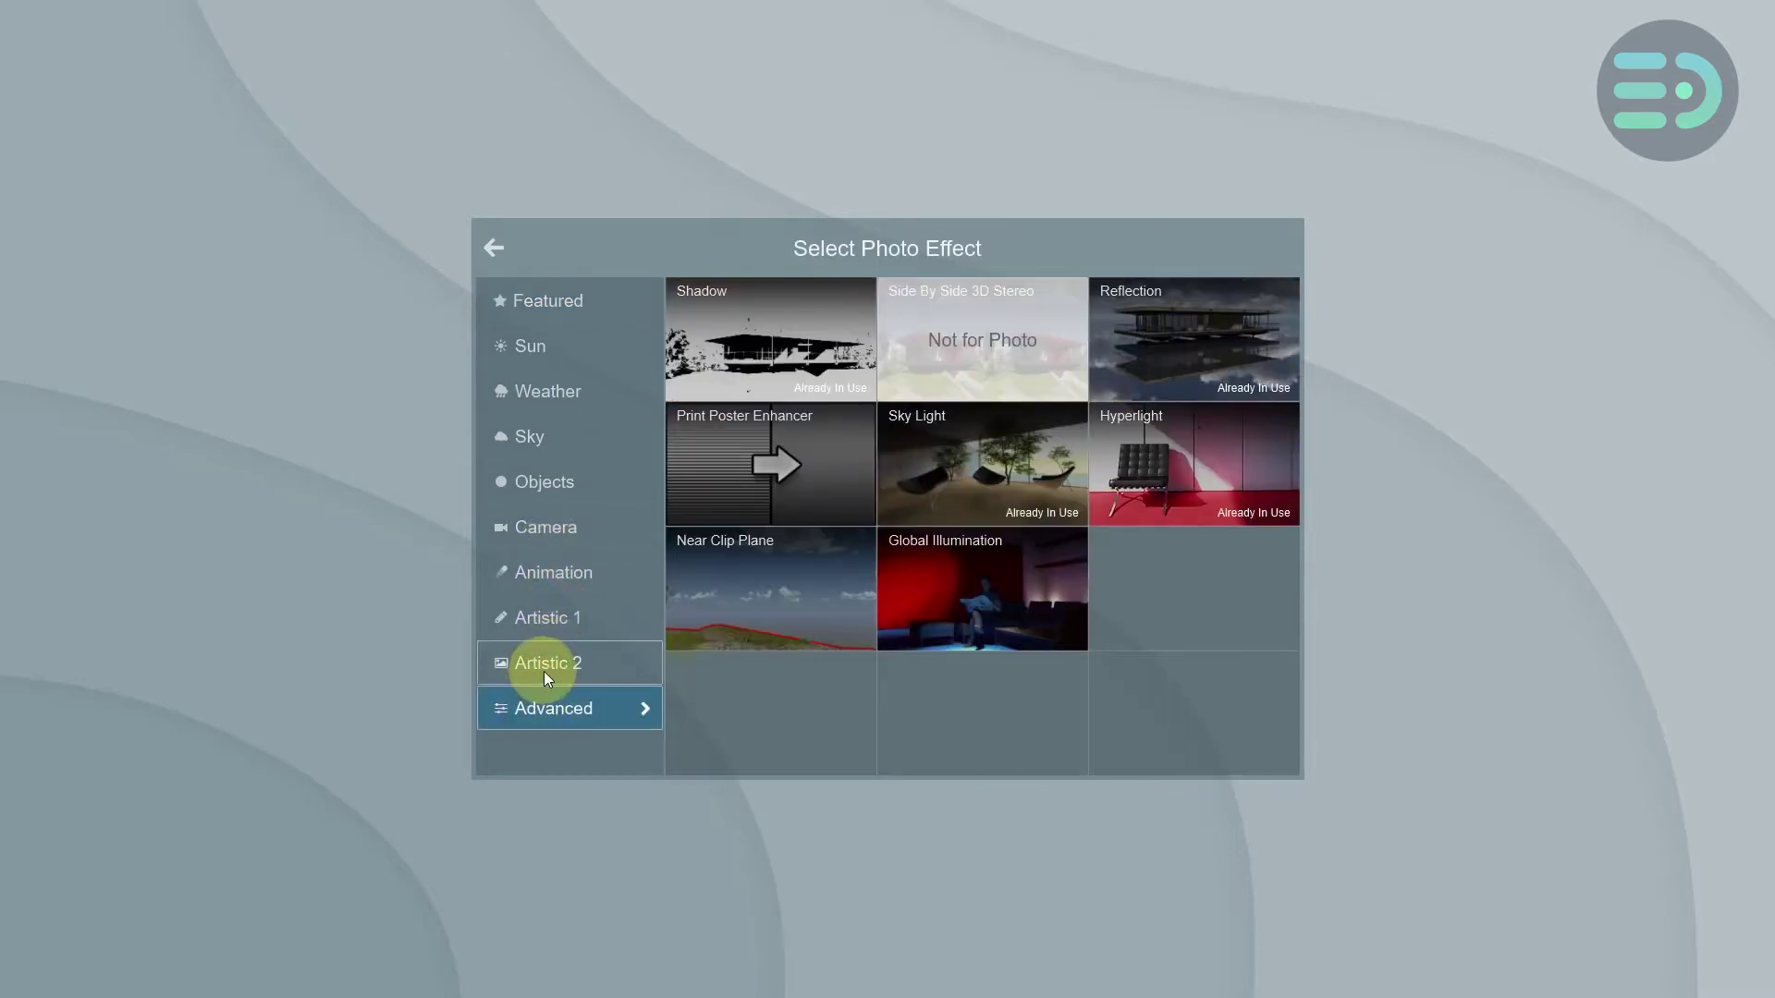
{"action": "left_click", "coordinate": [544, 667]}
{"action": "left_click", "coordinate": [529, 708]}
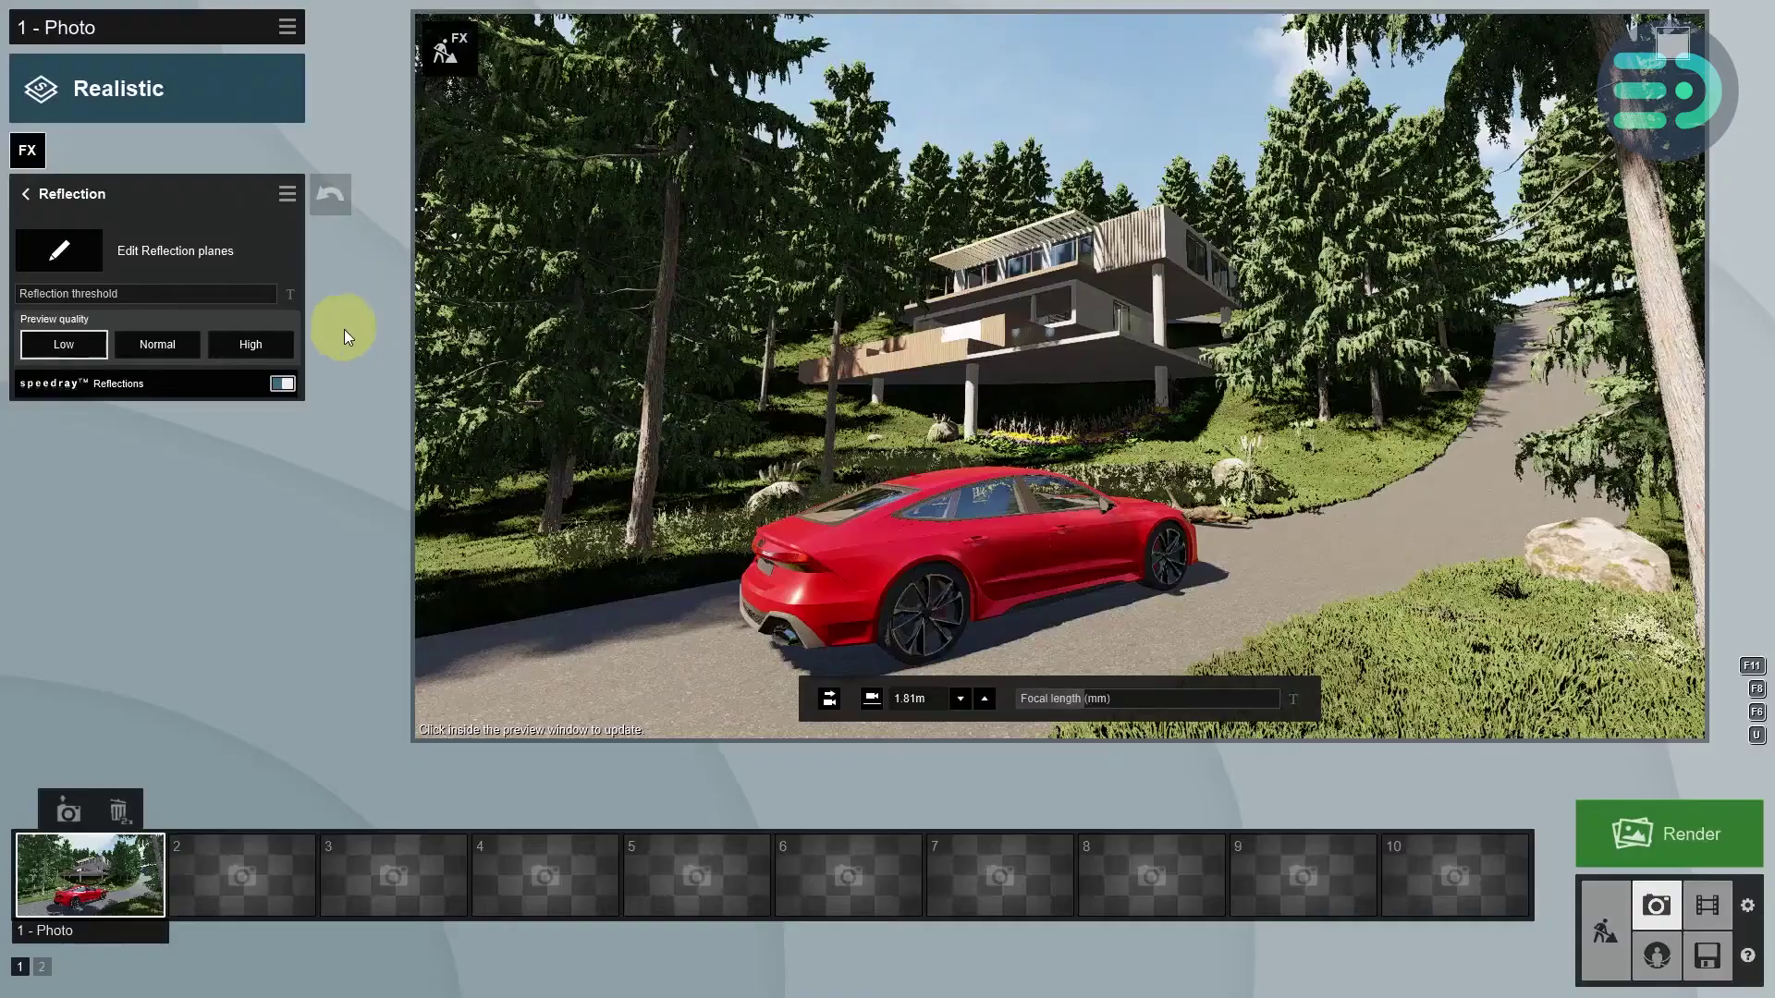
{"action": "left_click", "coordinate": [46, 254]}
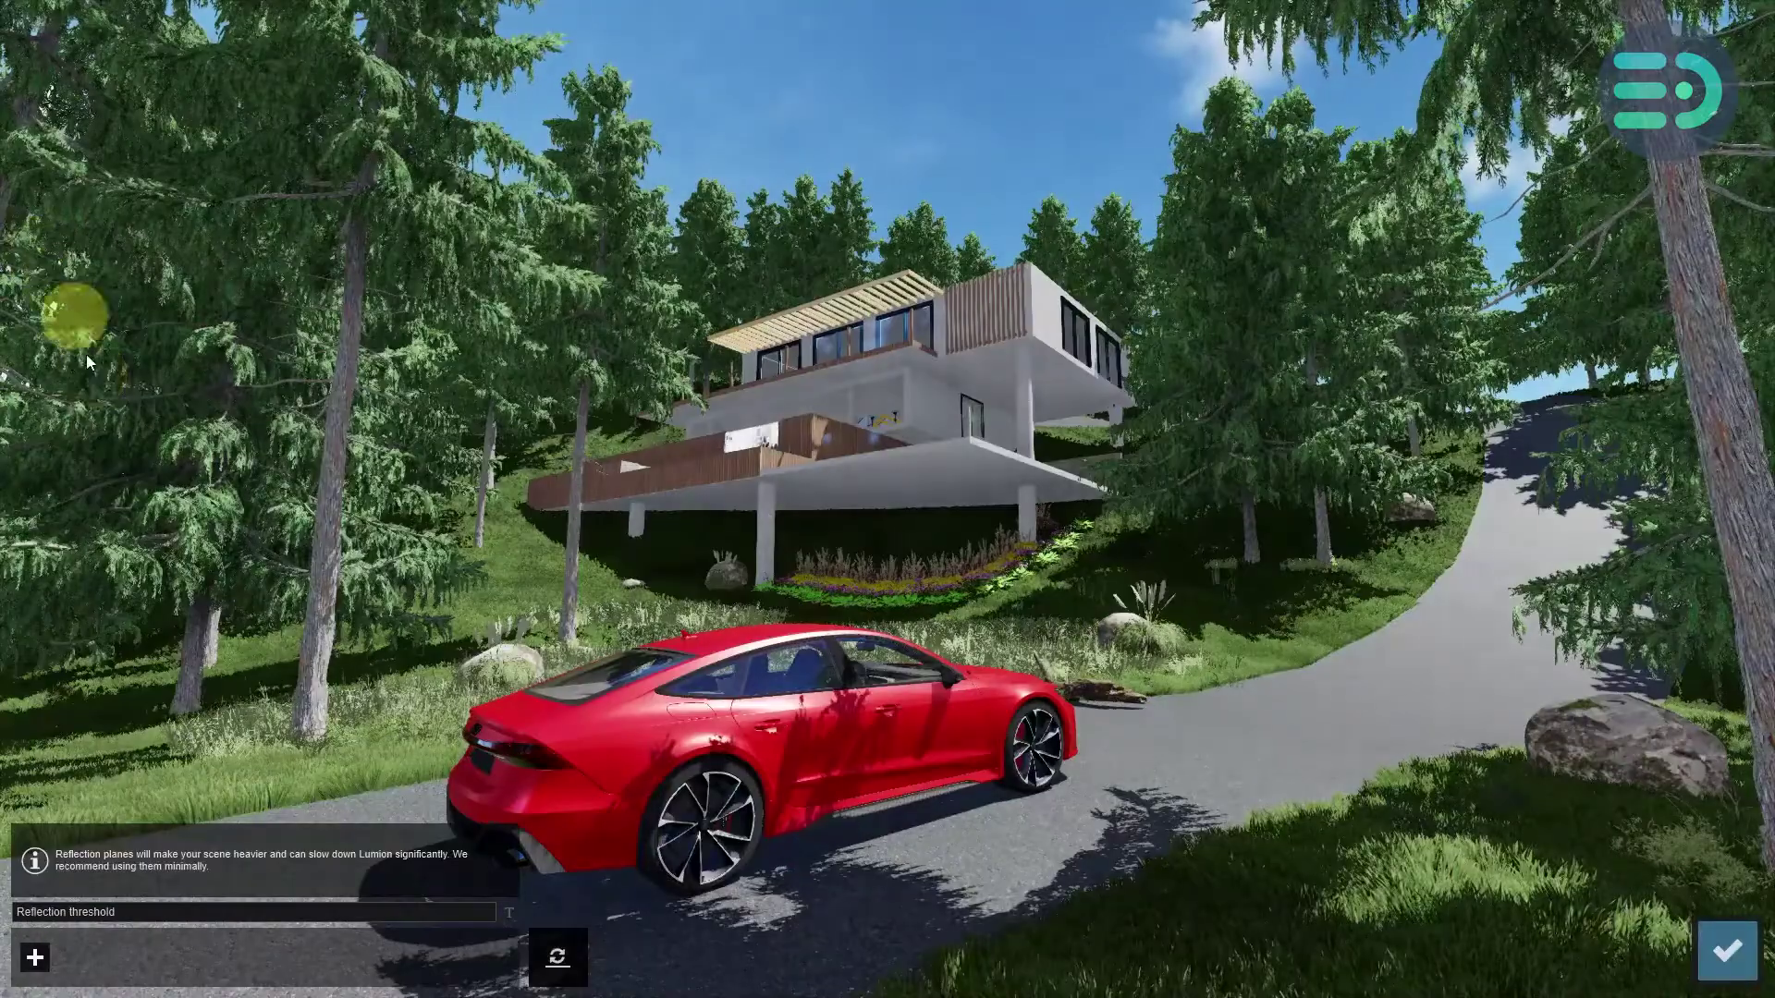
{"action": "left_click", "coordinate": [35, 957]}
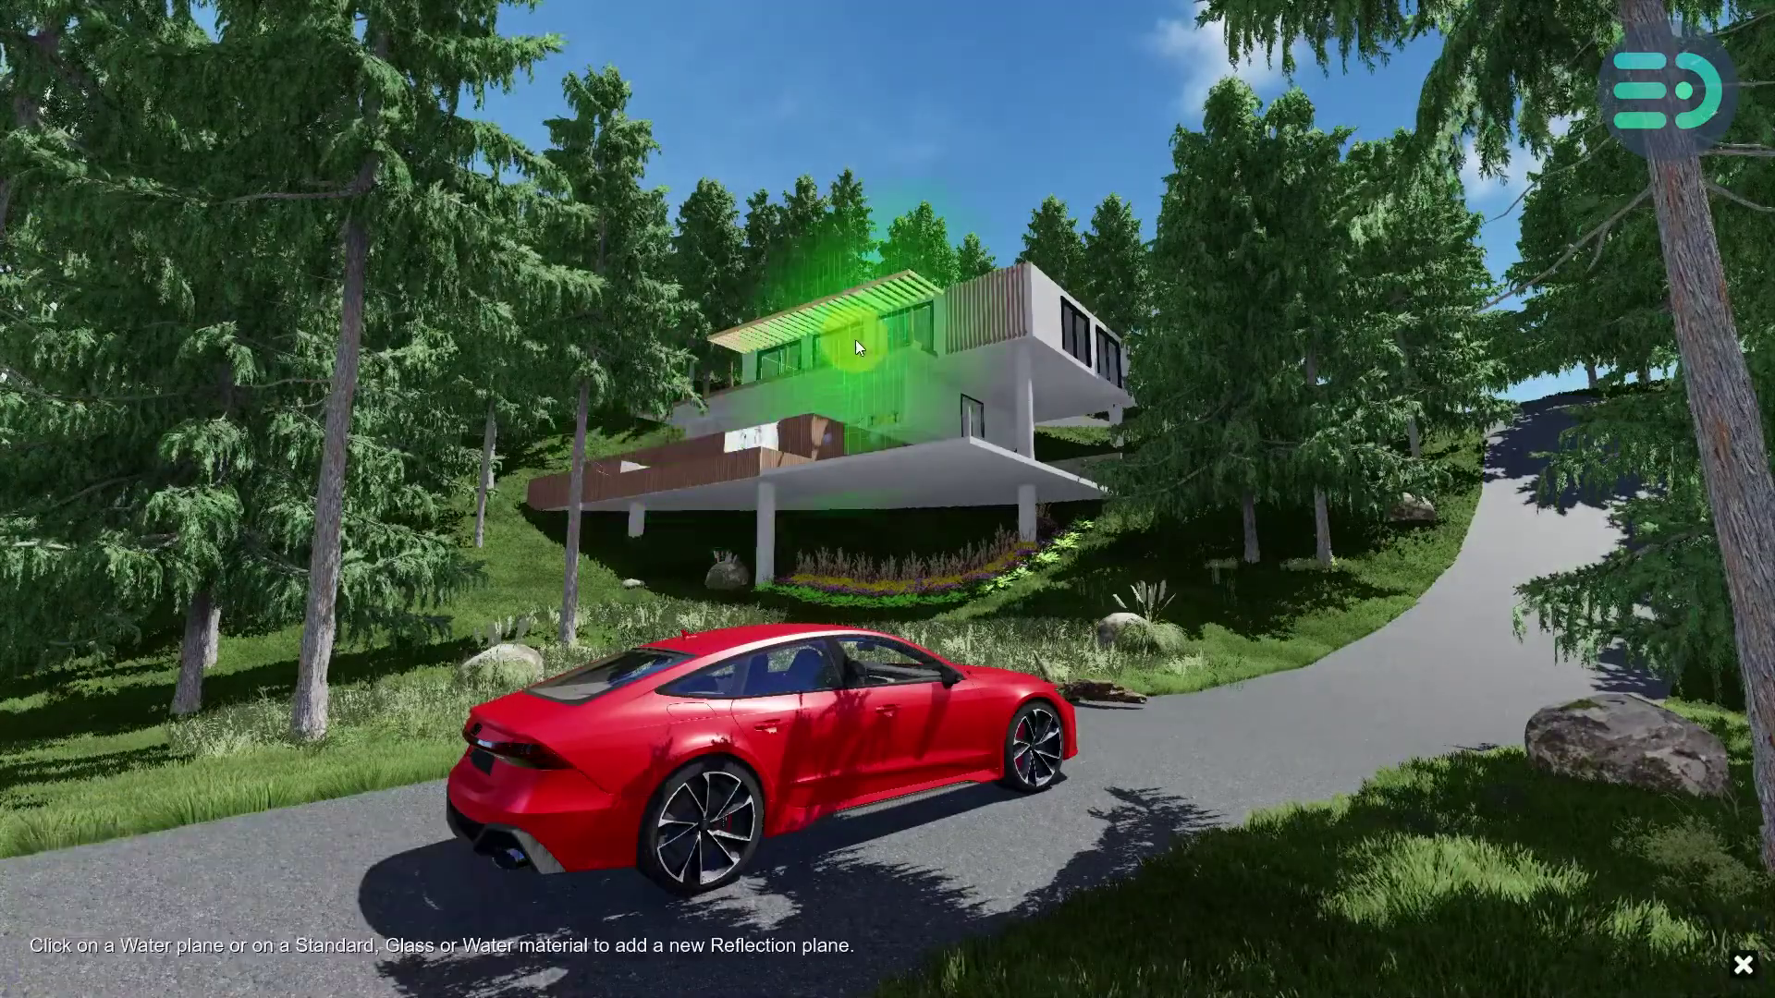
{"action": "left_click", "coordinate": [895, 323]}
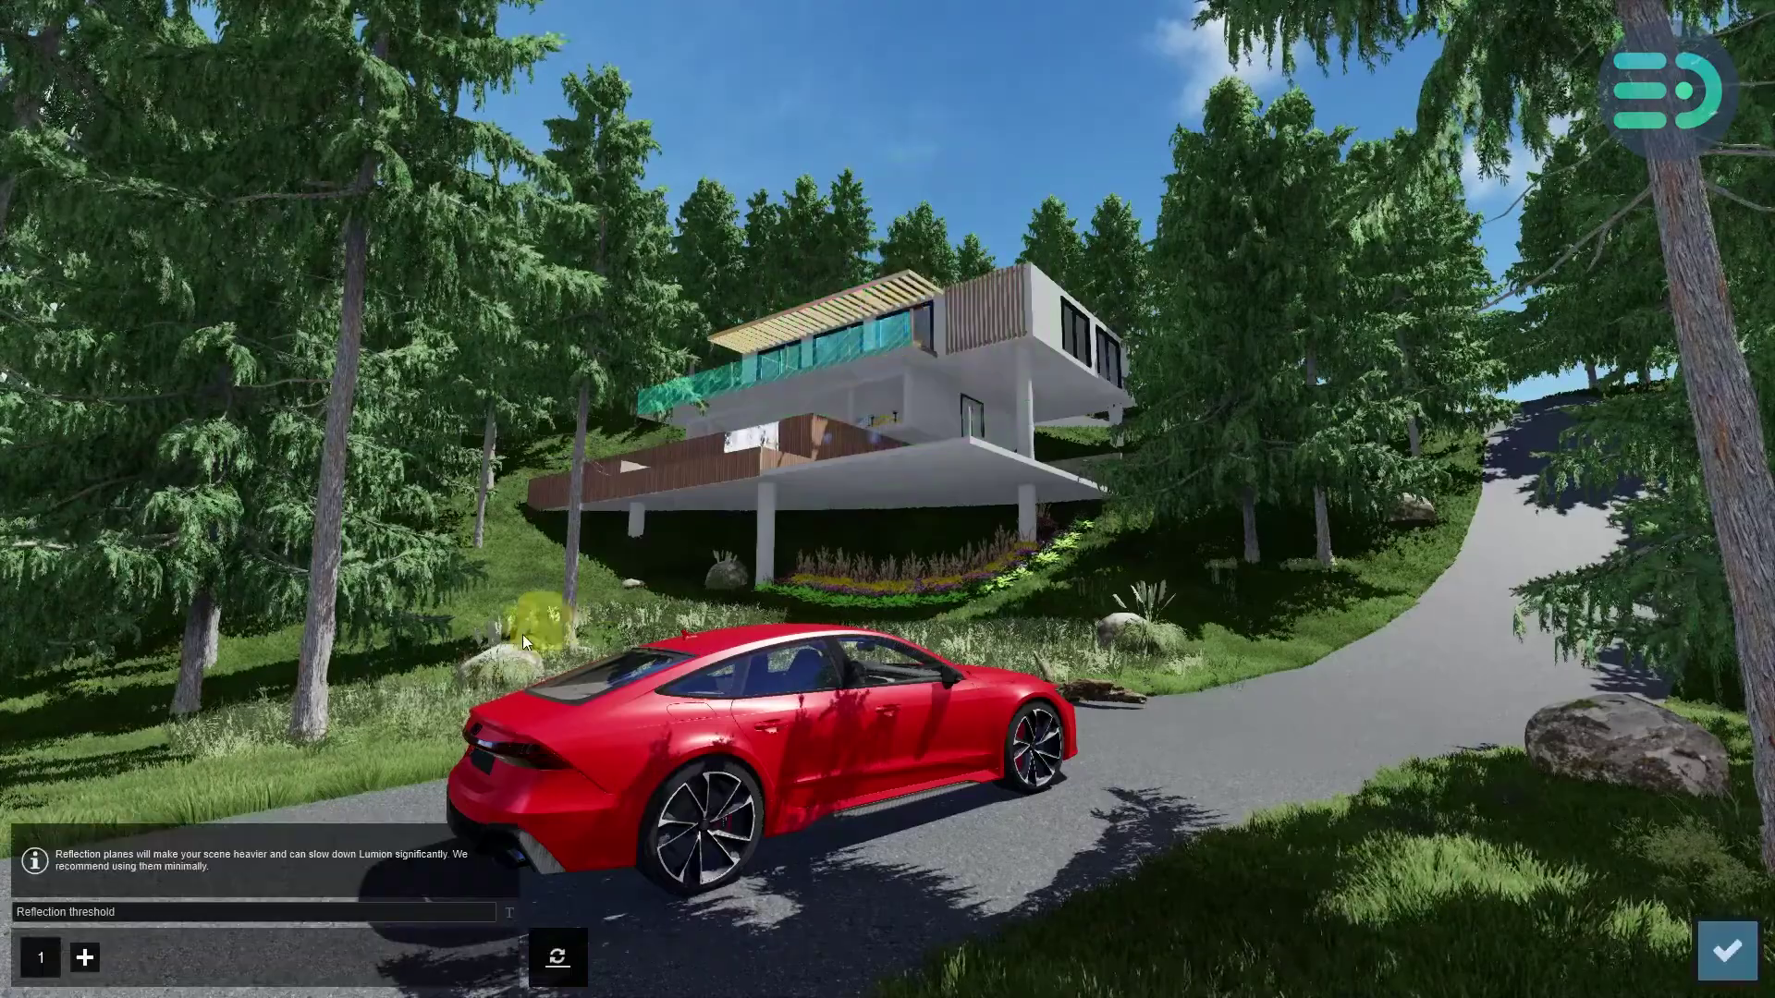
- Add two reflection planes on the lower terrace, one on its long front edge and one on its adjoining side railing
{"action": "left_click", "coordinate": [90, 956]}
{"action": "right_click_drag", "start_coordinate": [825, 412], "coordinate": [827, 407]}
{"action": "key", "text": "w"}
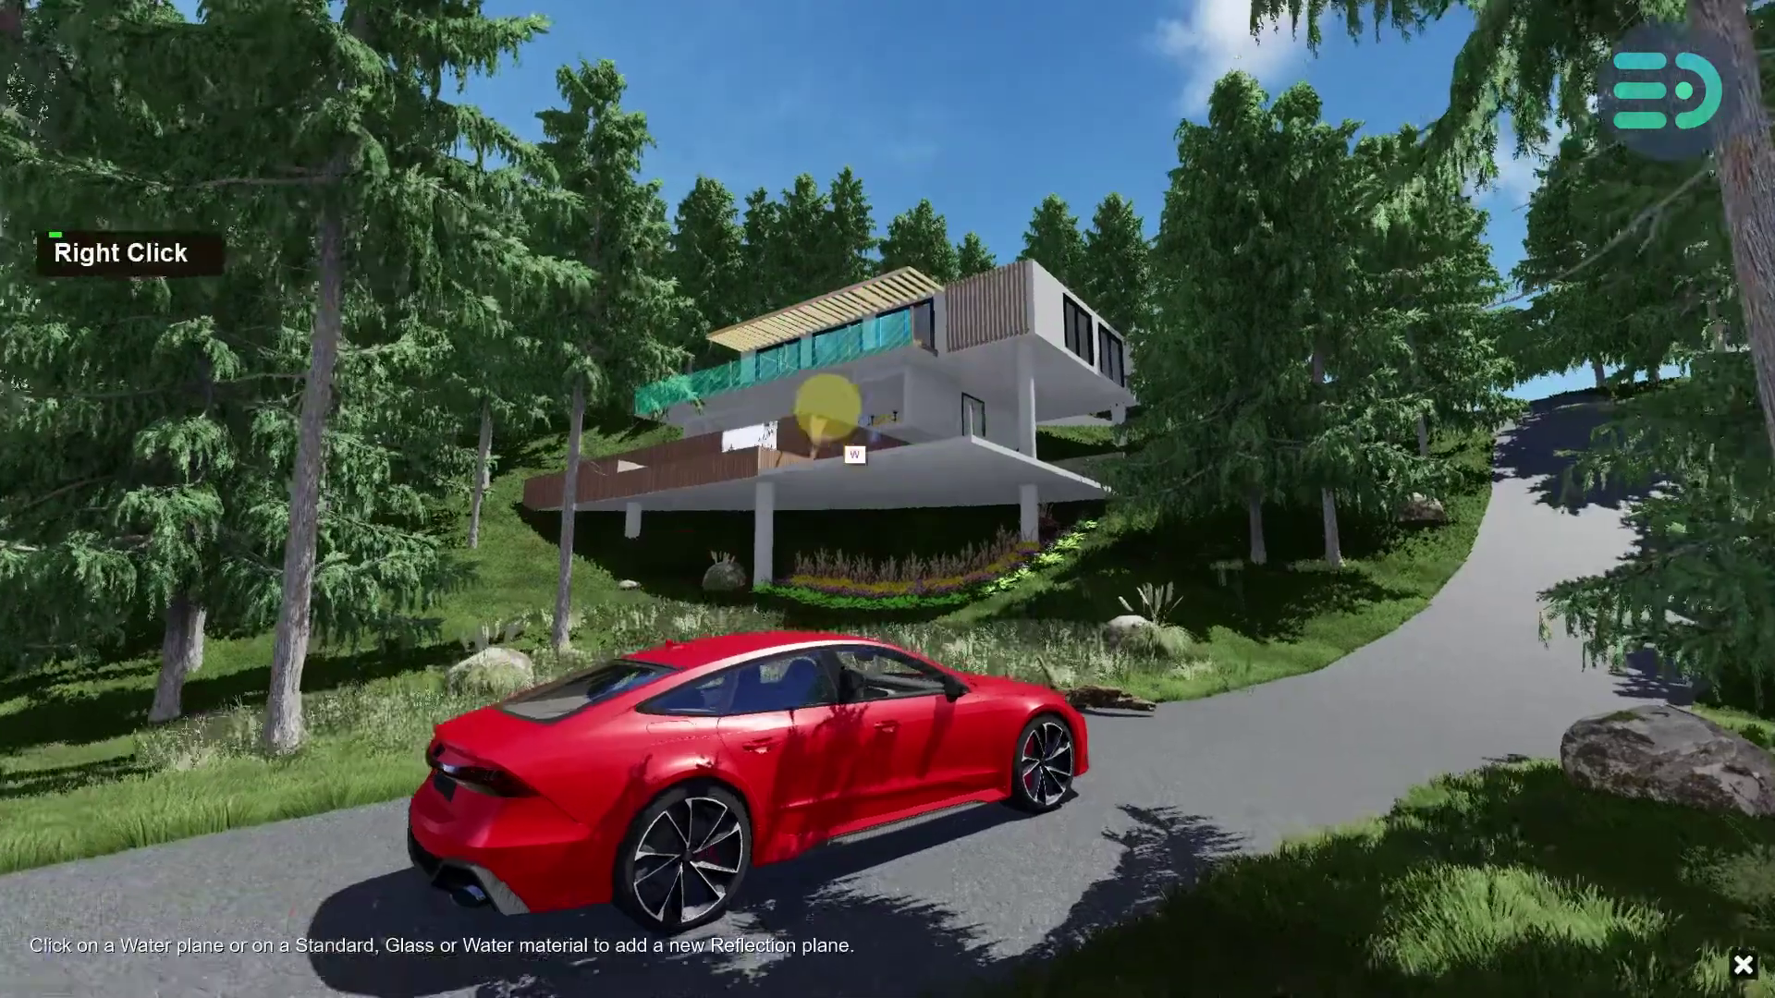
{"action": "key", "text": "d"}
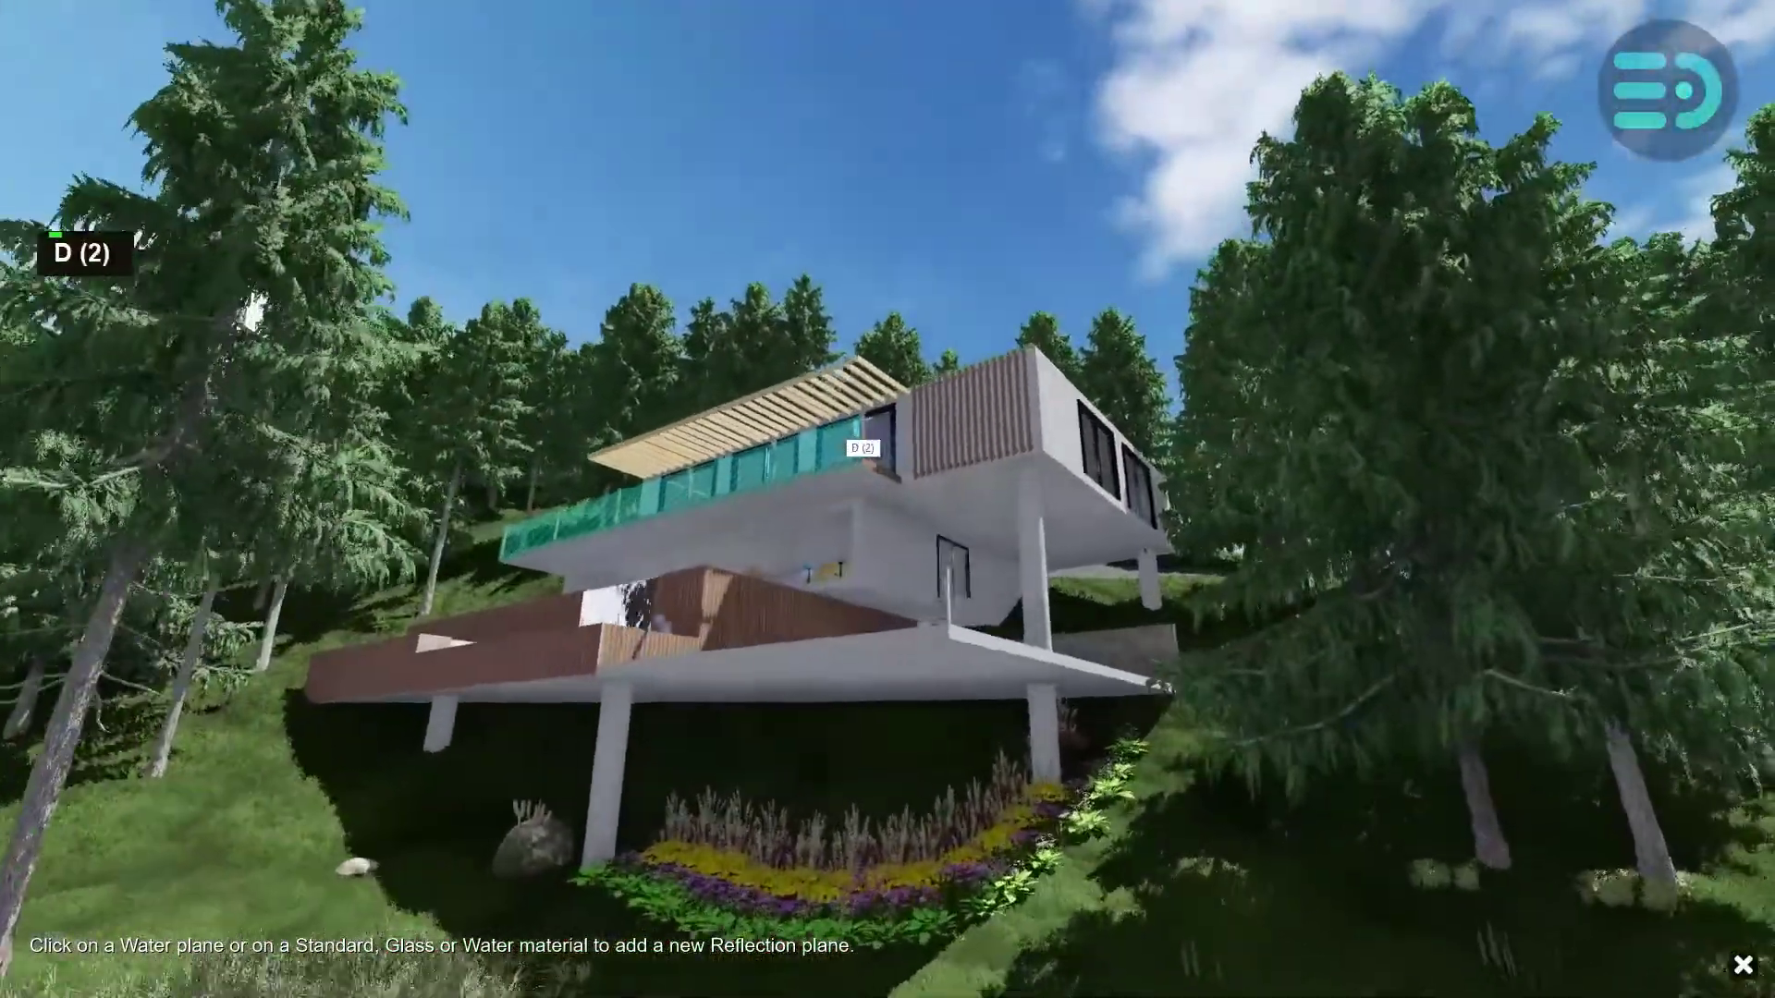
{"action": "key", "text": "d"}
{"action": "key", "text": "d"}
{"action": "key", "text": "d"}
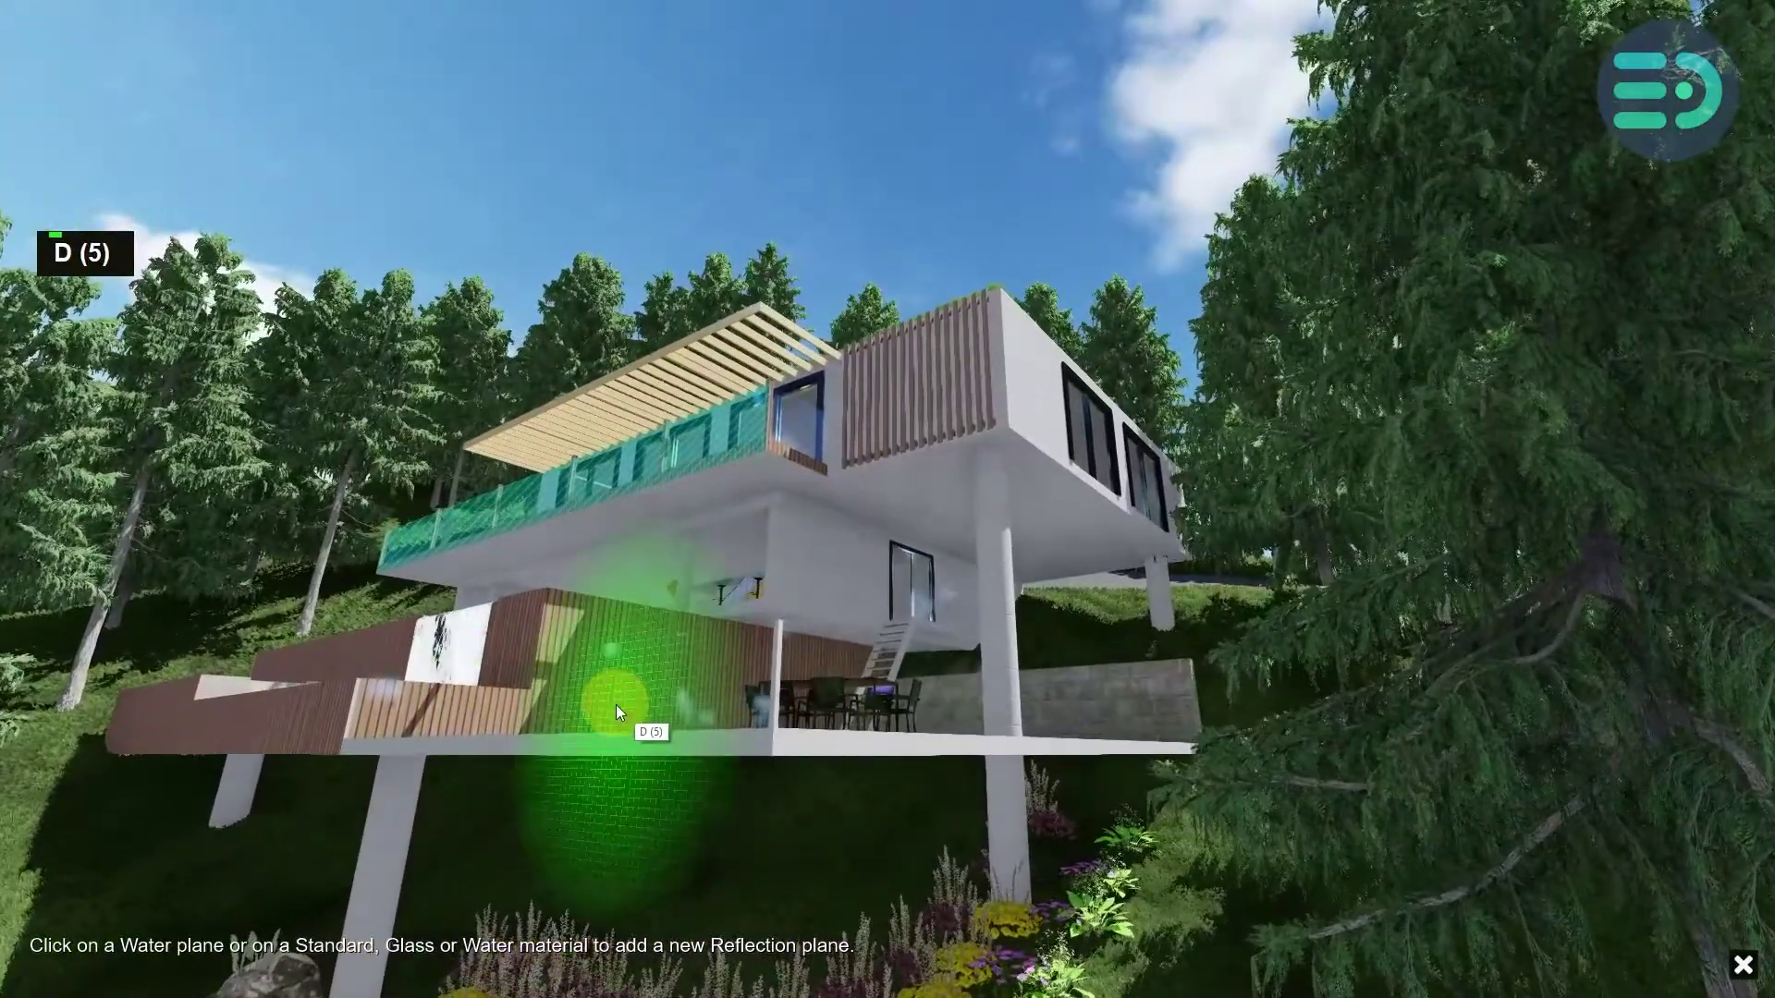
{"action": "left_click", "coordinate": [623, 696]}
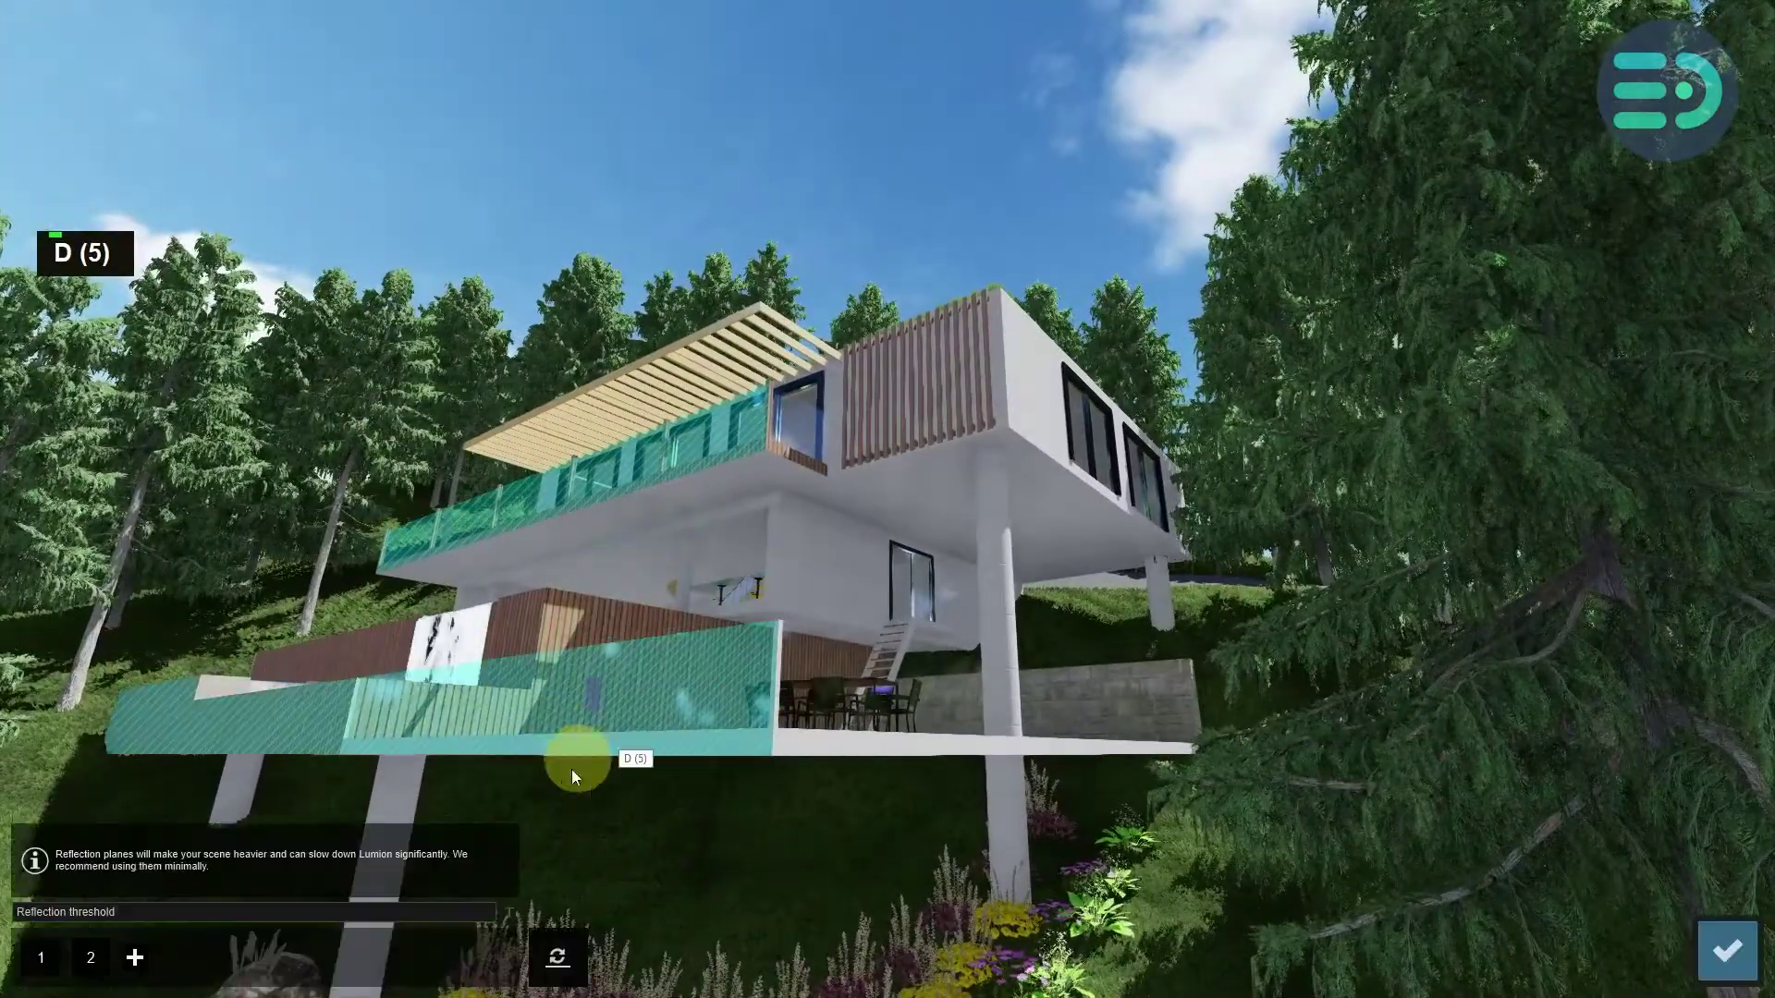
{"action": "left_click", "coordinate": [136, 956]}
{"action": "left_click", "coordinate": [965, 684]}
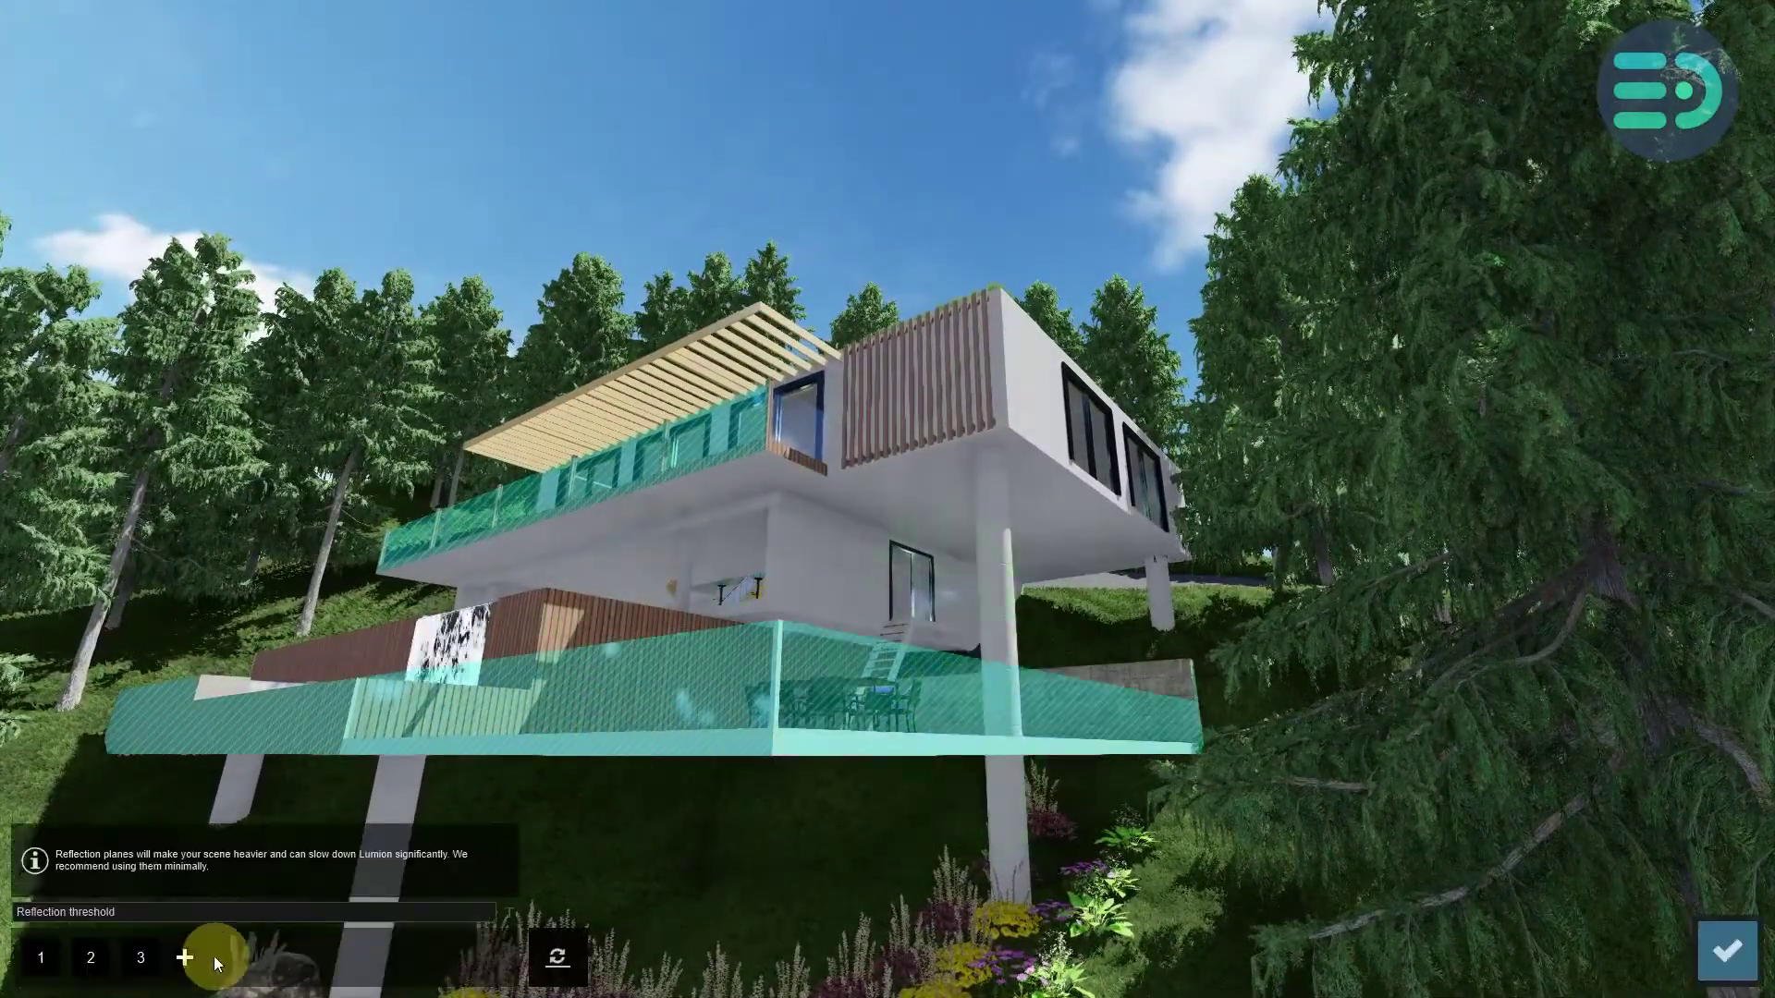
- Add four more reflection planes on the upper floor's glass, covering the side windows, the balcony's short side railing and the glazing behind it
{"action": "left_click", "coordinate": [185, 958]}
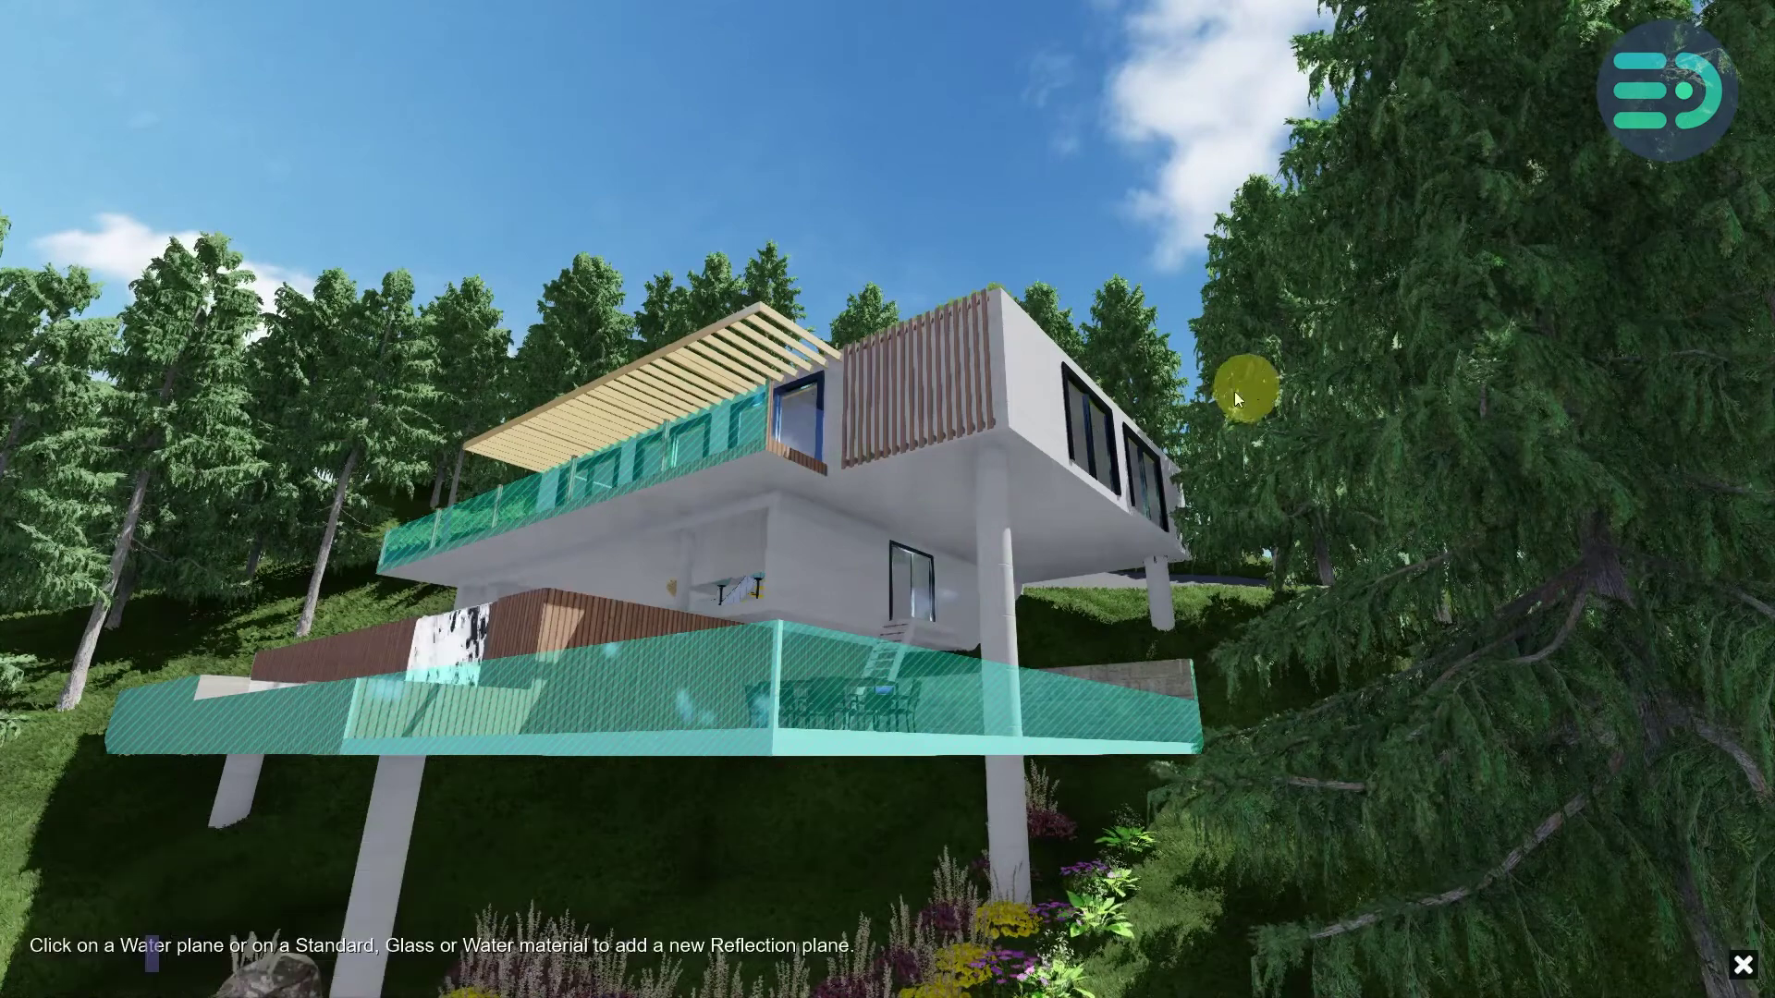
{"action": "left_click", "coordinate": [1106, 440]}
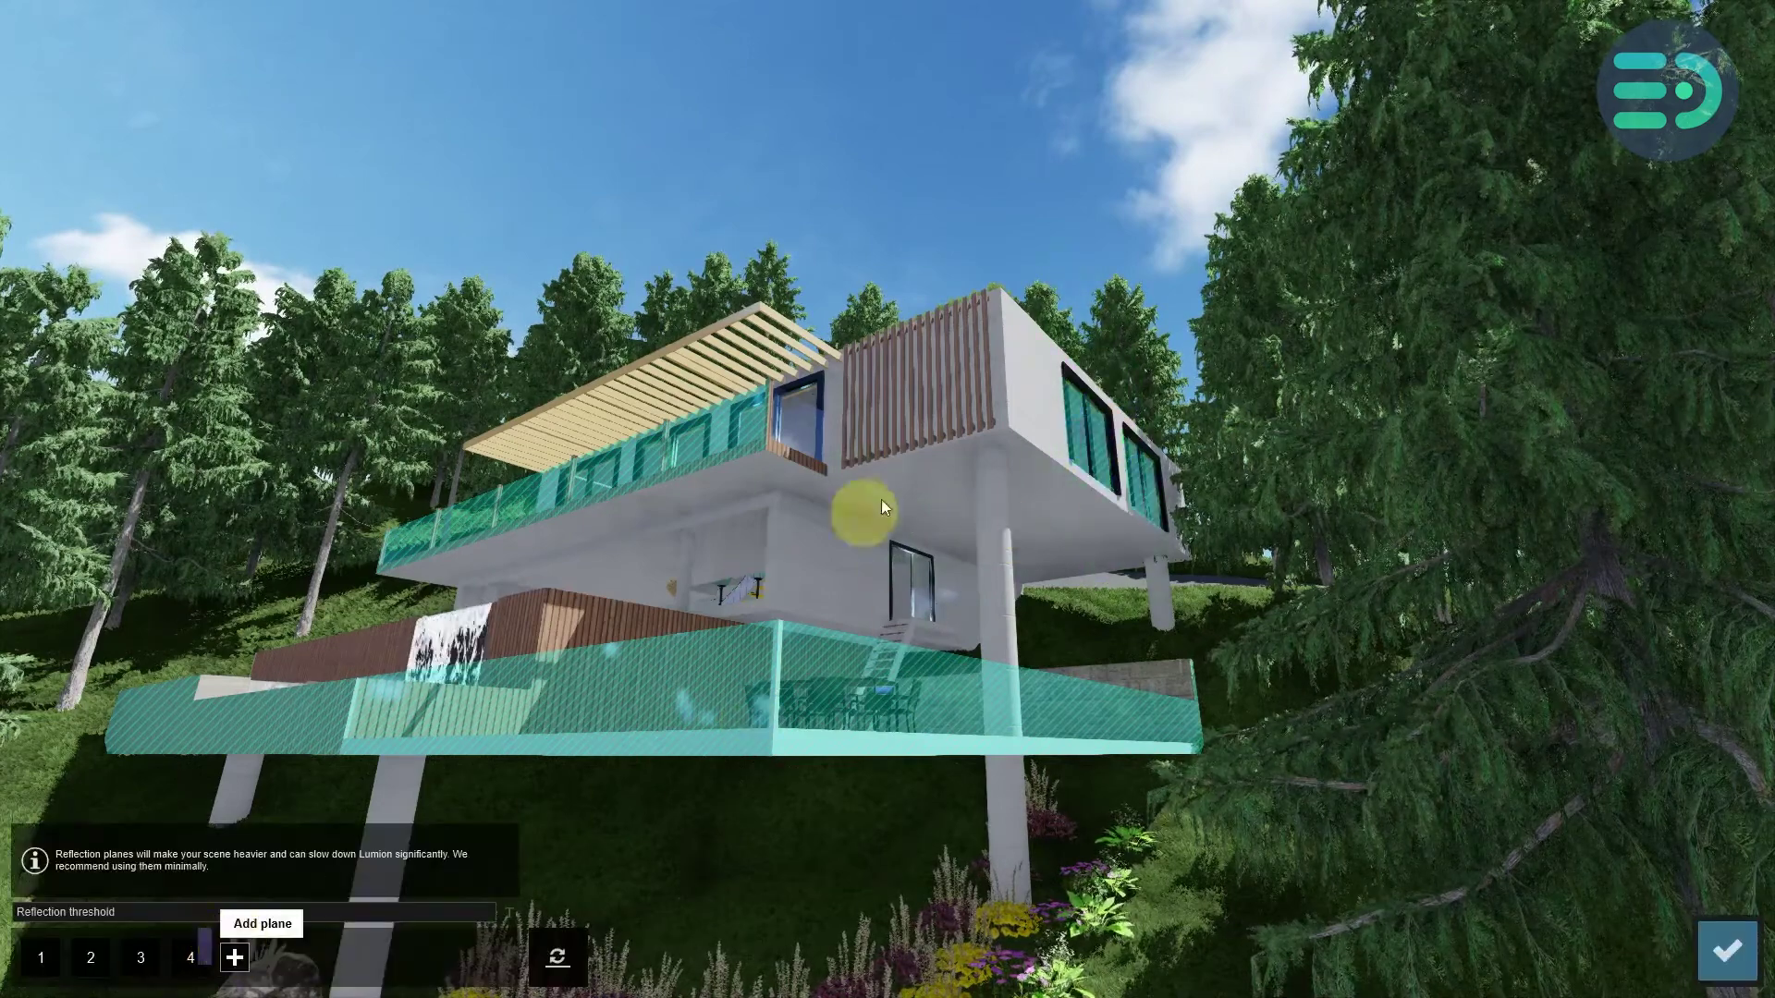
{"action": "left_click", "coordinate": [804, 424]}
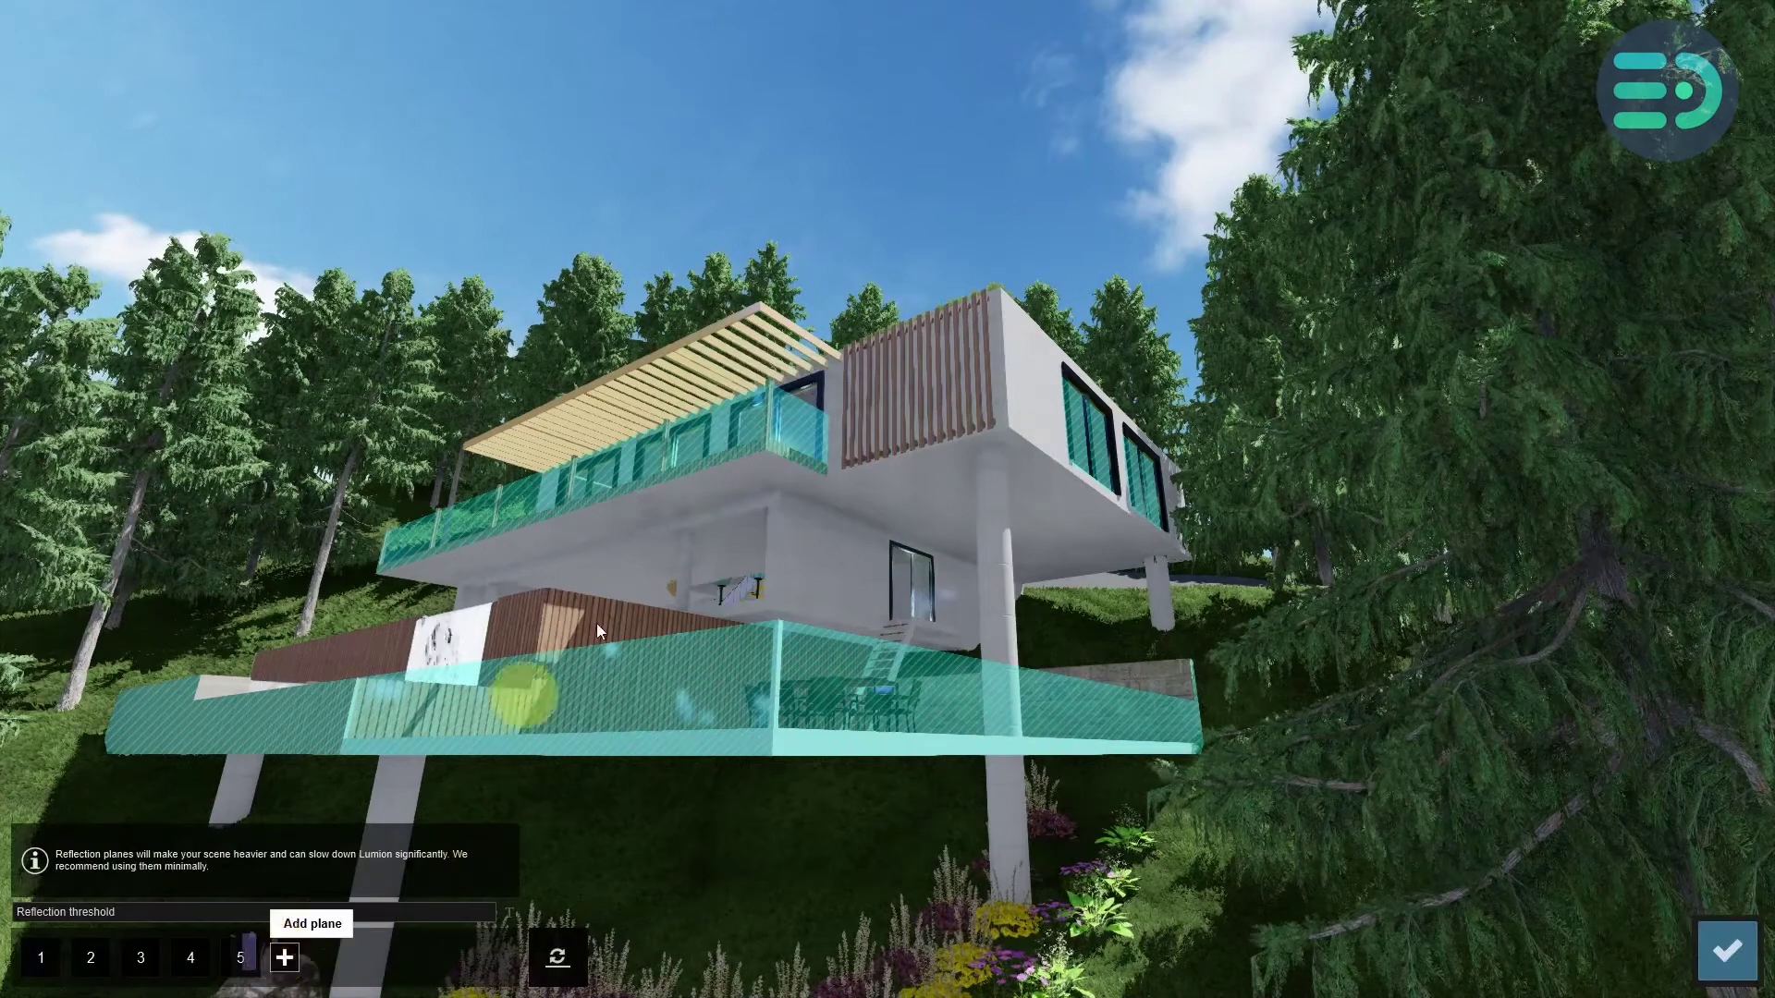
{"action": "left_click", "coordinate": [806, 385]}
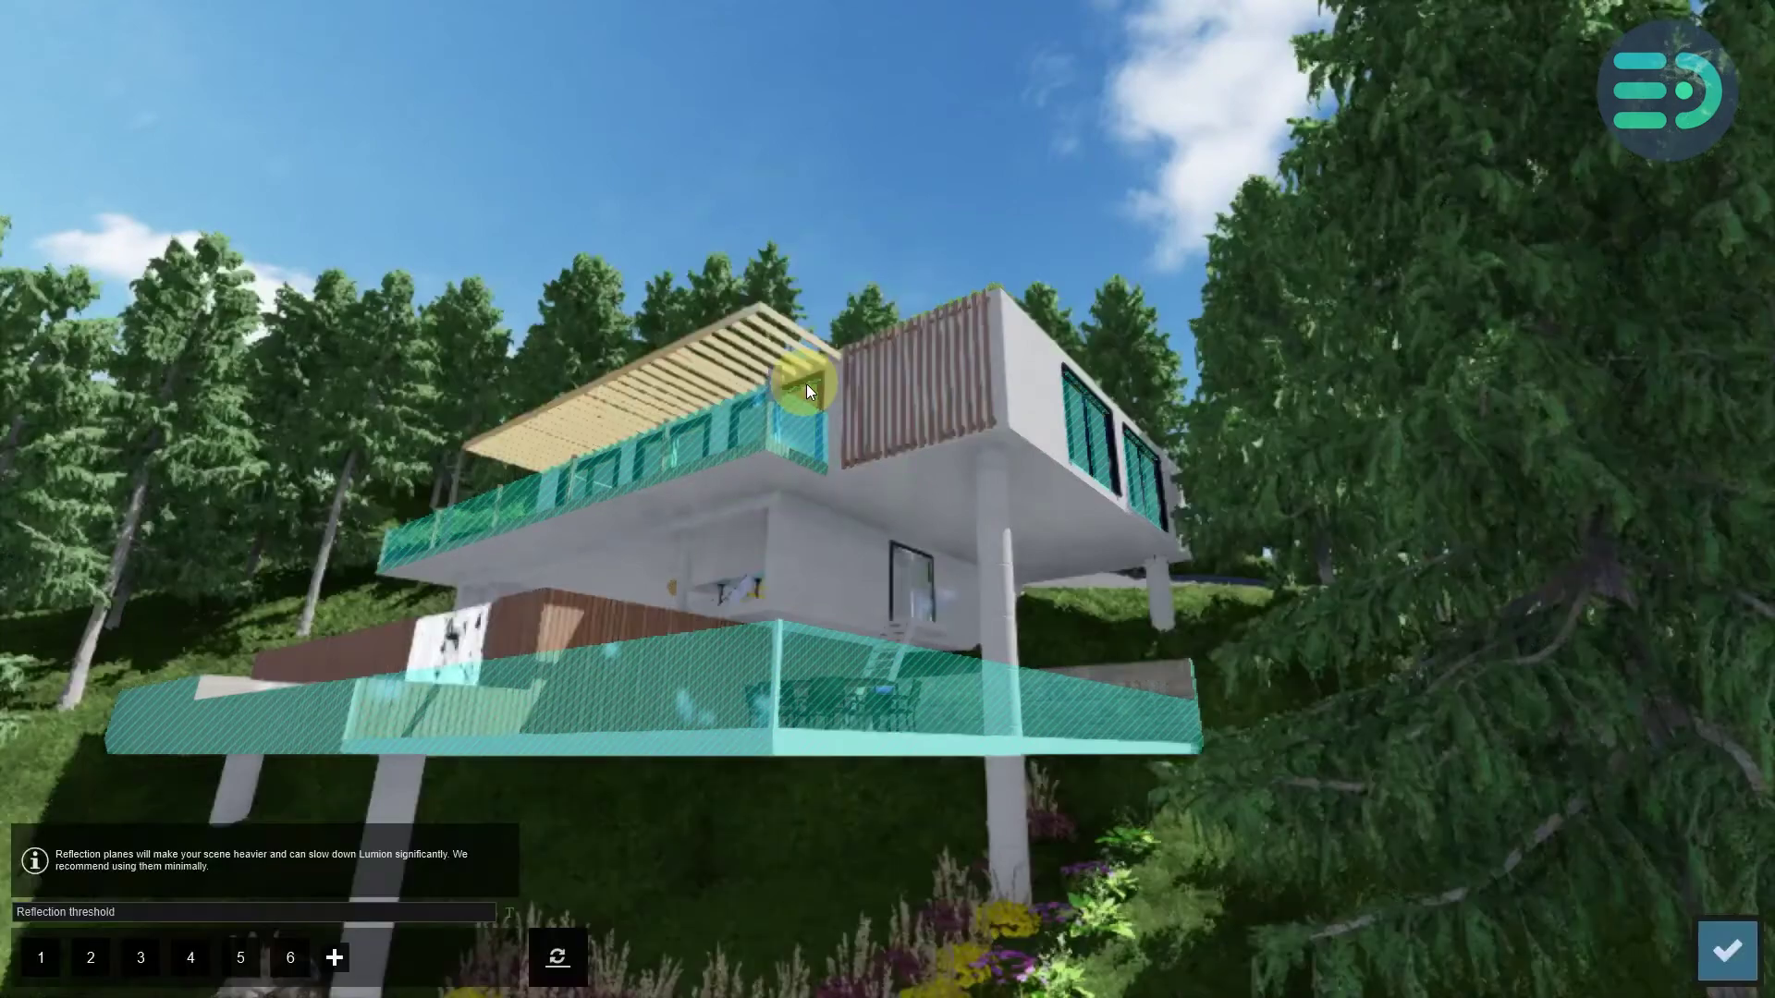
{"action": "key", "text": "d"}
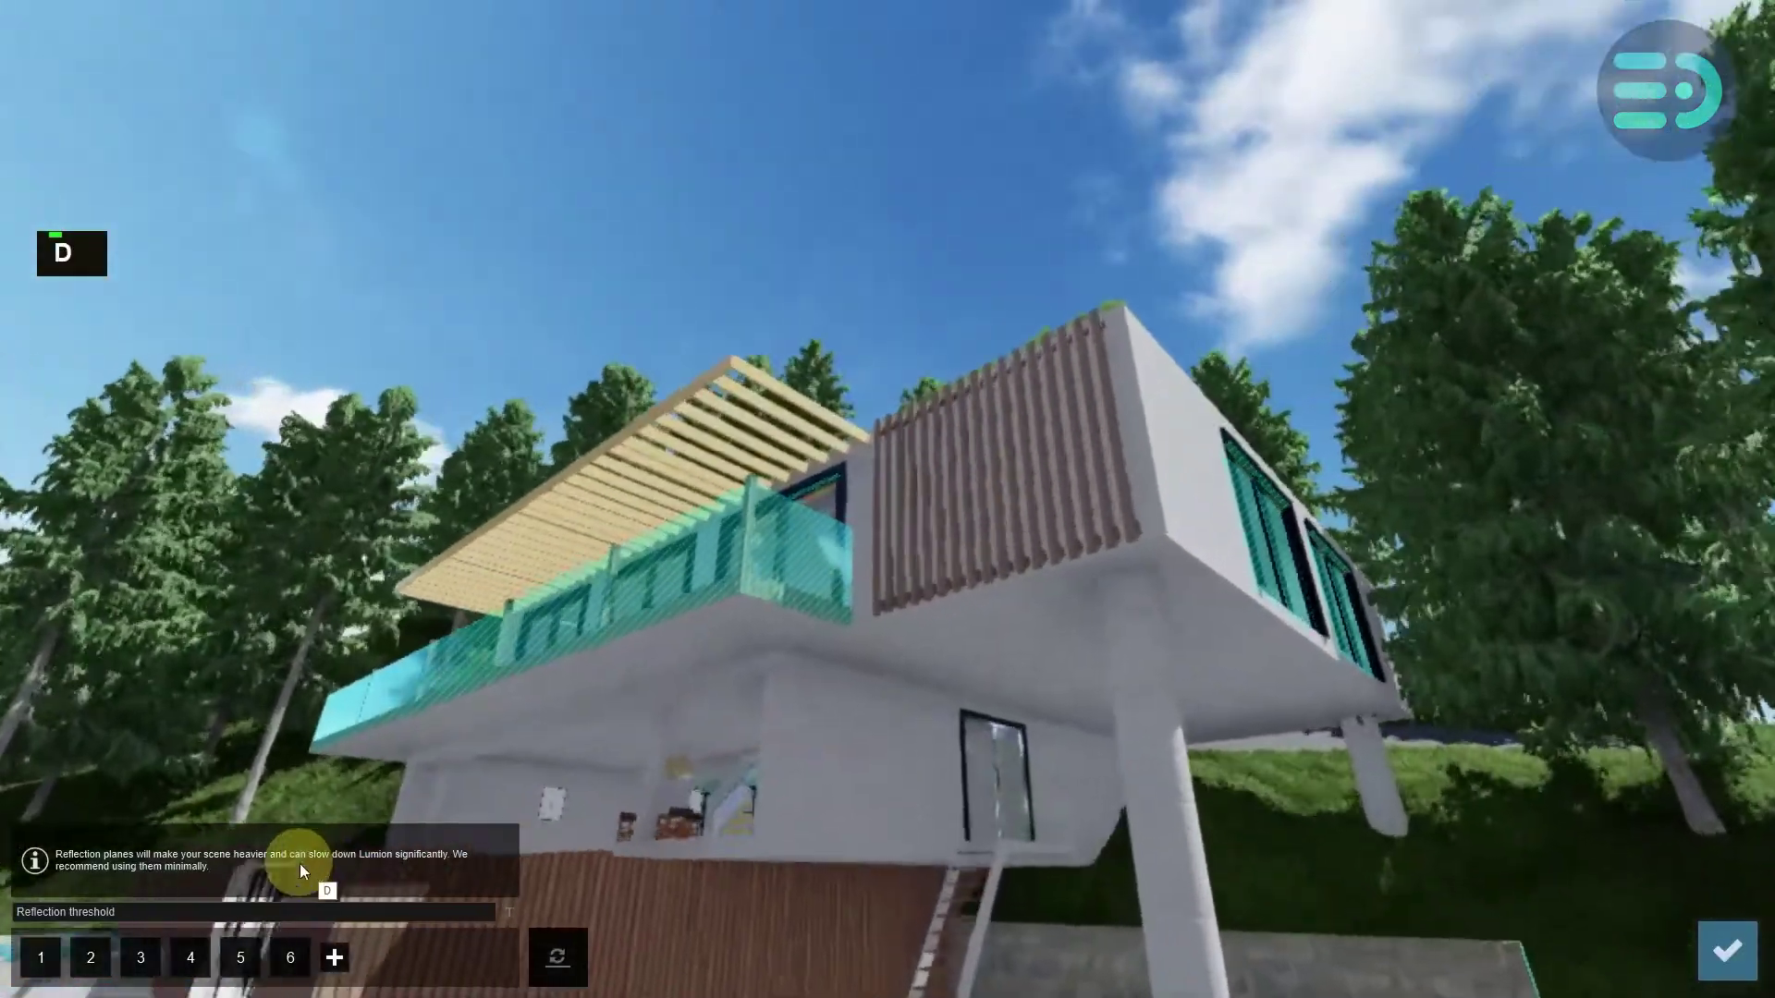
{"action": "left_click", "coordinate": [335, 957]}
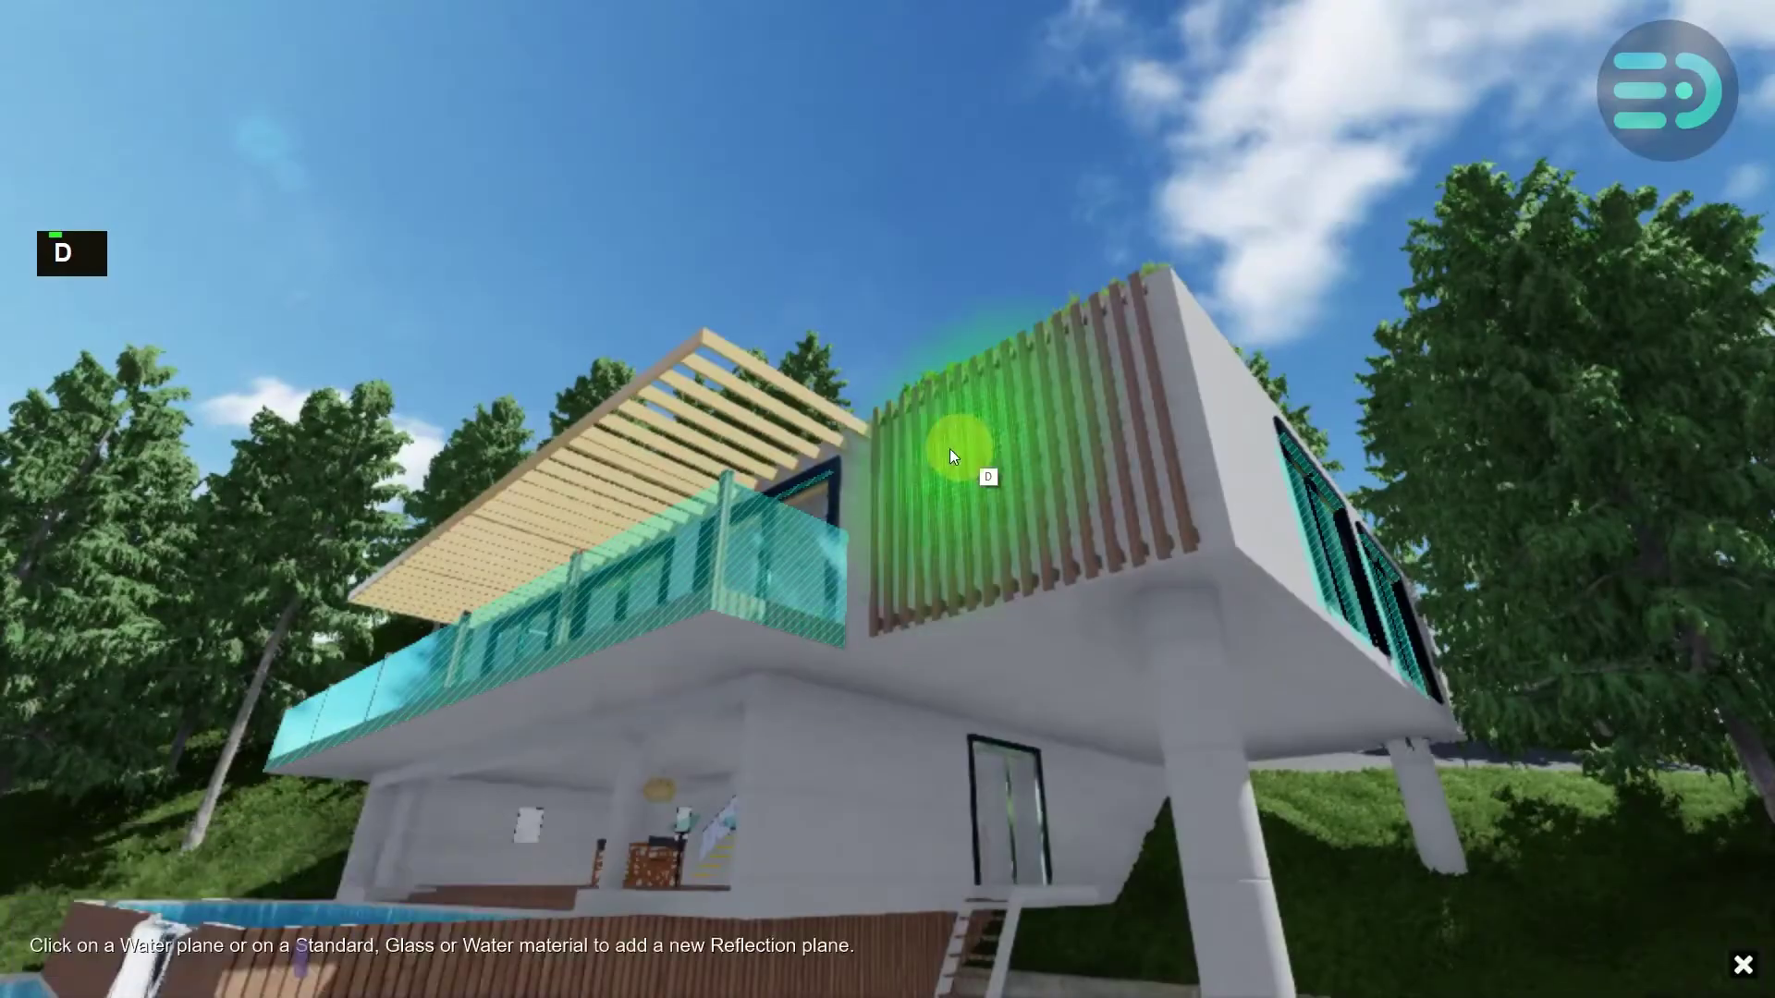
{"action": "left_click", "coordinate": [807, 501]}
- Finish editing the reflection planes and restore the stored camera view of photo 1
{"action": "key", "text": "s"}
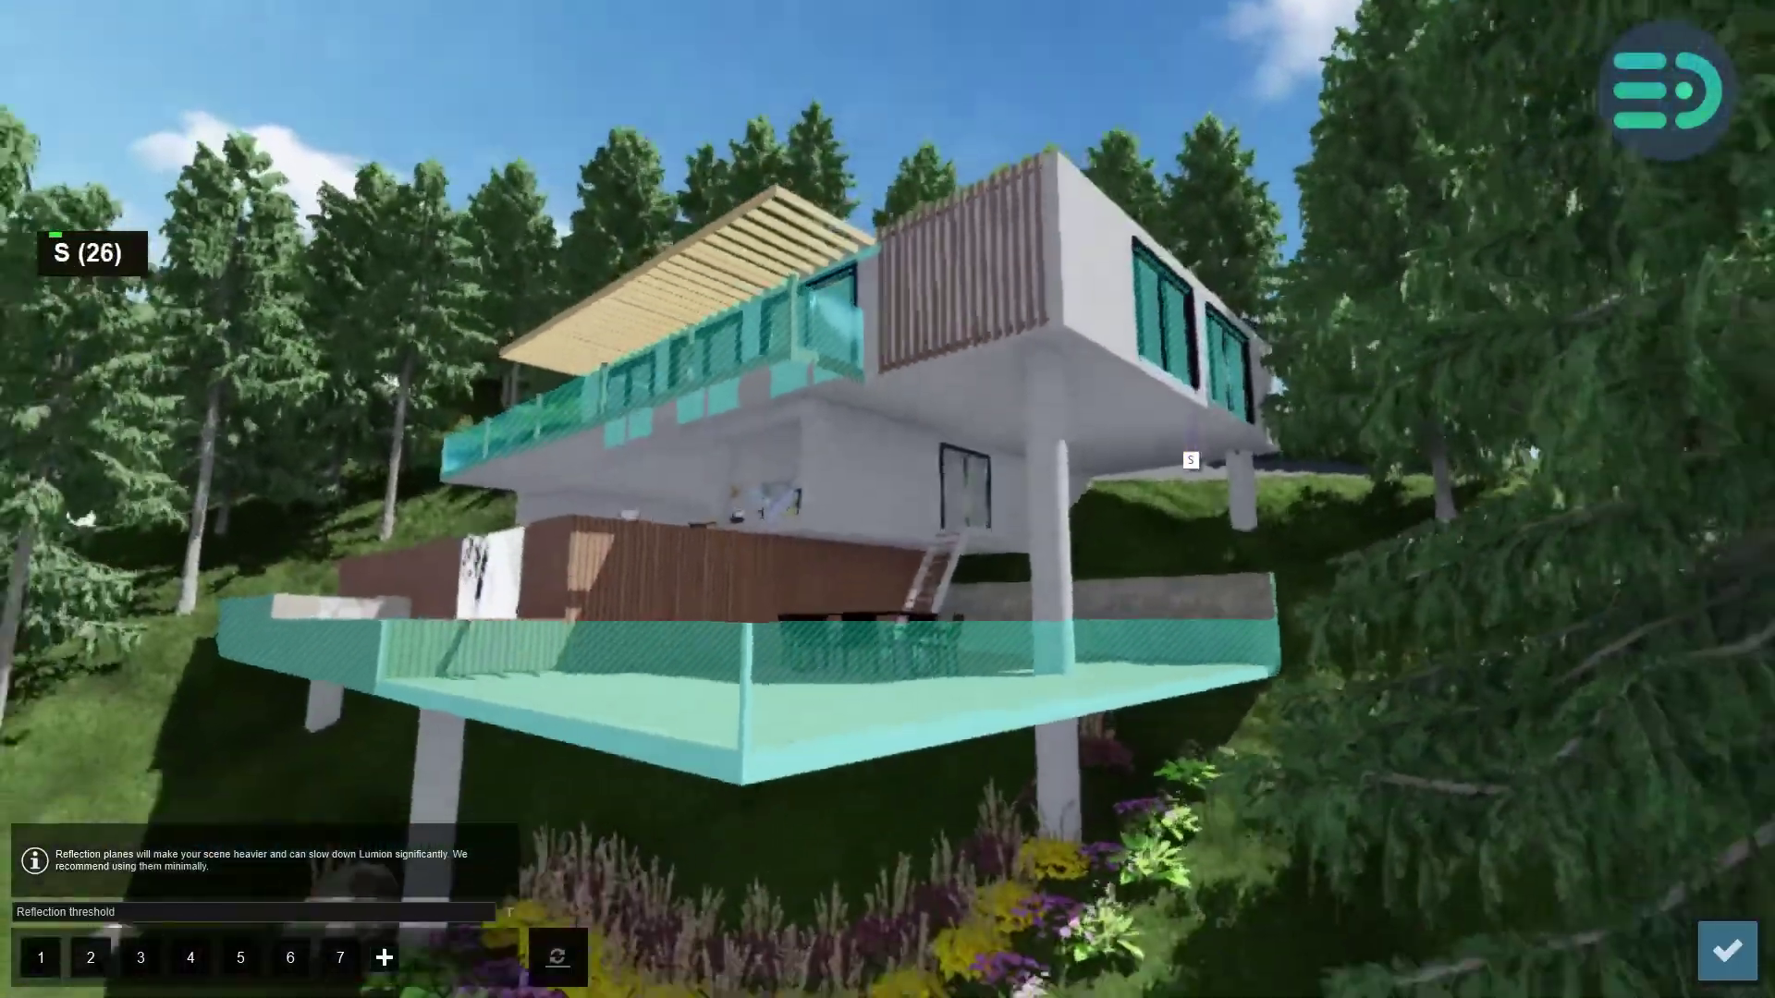
{"action": "right_click_drag", "start_coordinate": [1149, 475], "coordinate": [1534, 790], "text": "shift"}
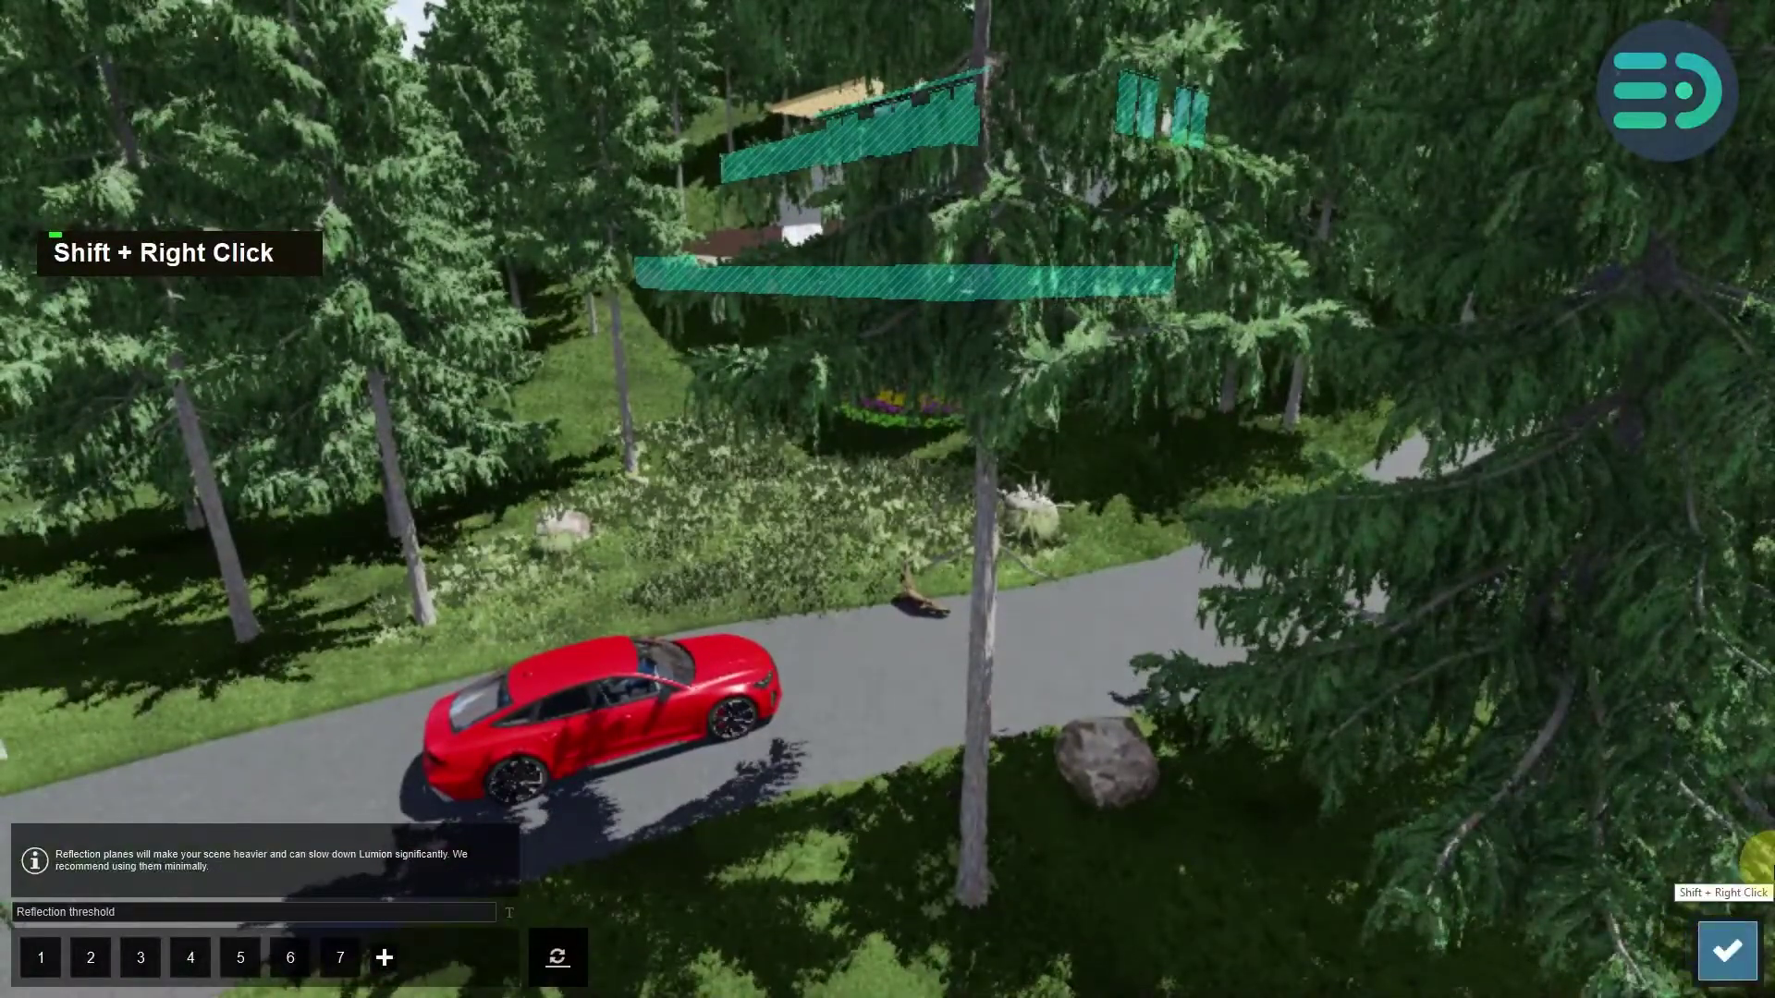
{"action": "left_click", "coordinate": [1726, 951]}
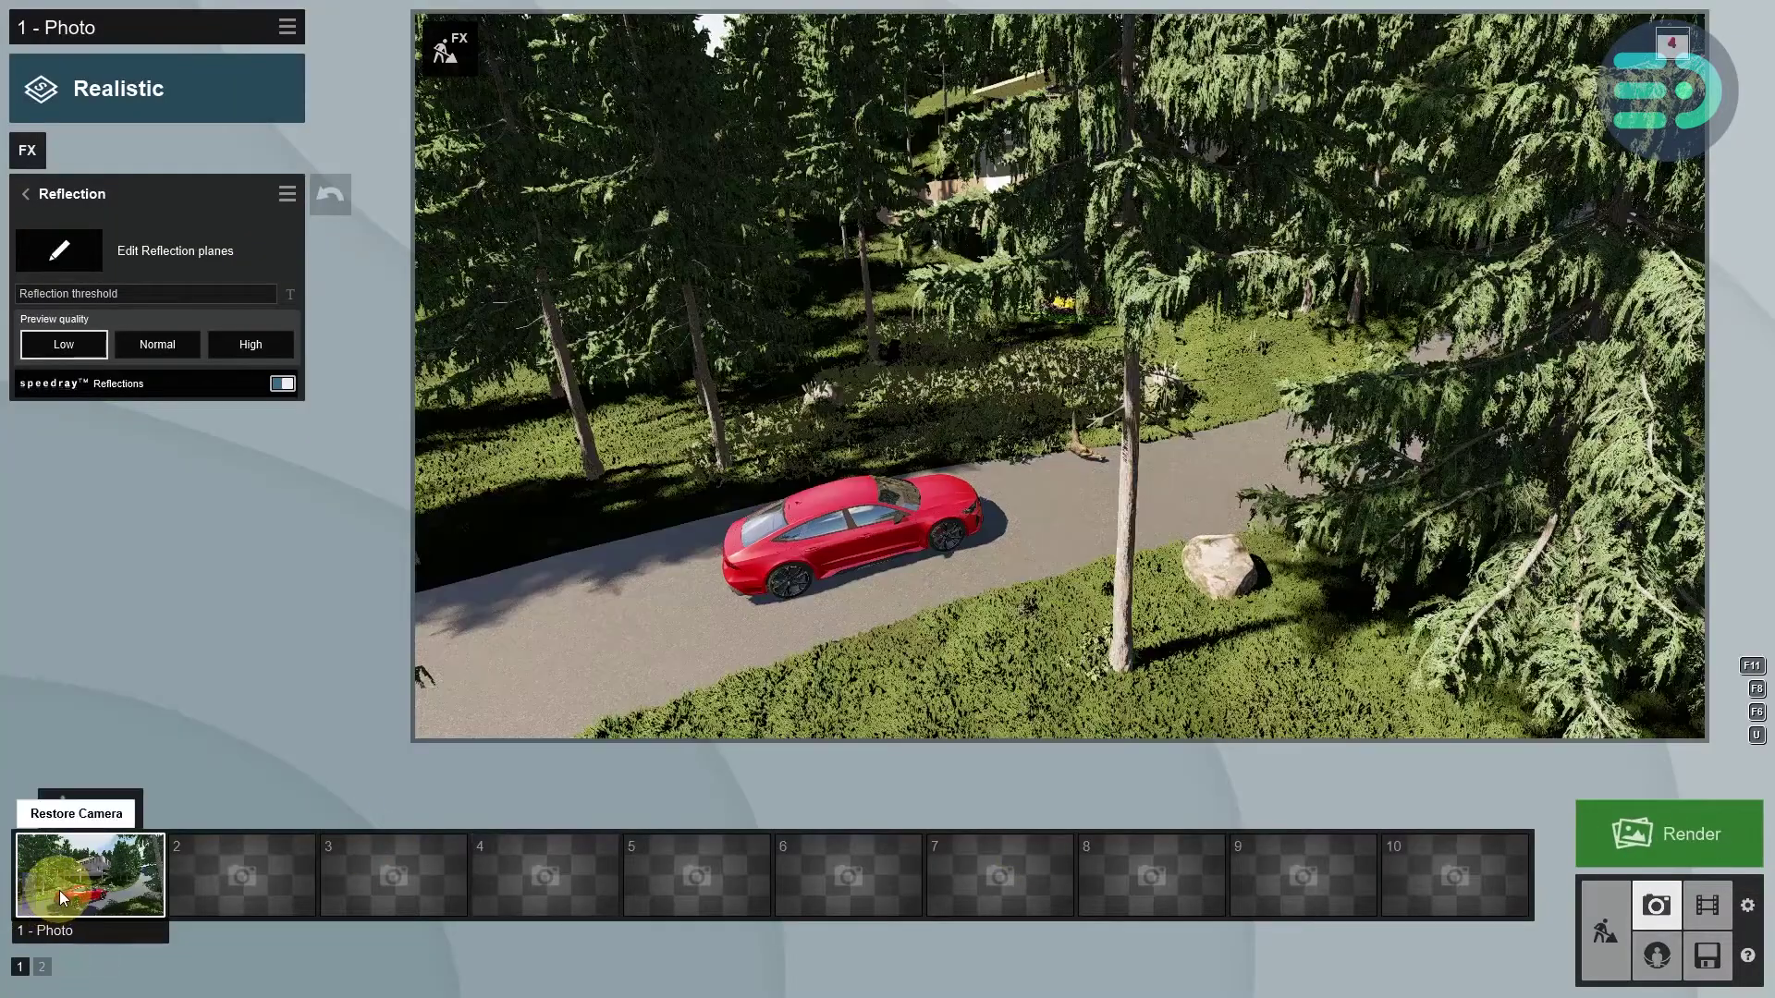
{"action": "left_click", "coordinate": [59, 890]}
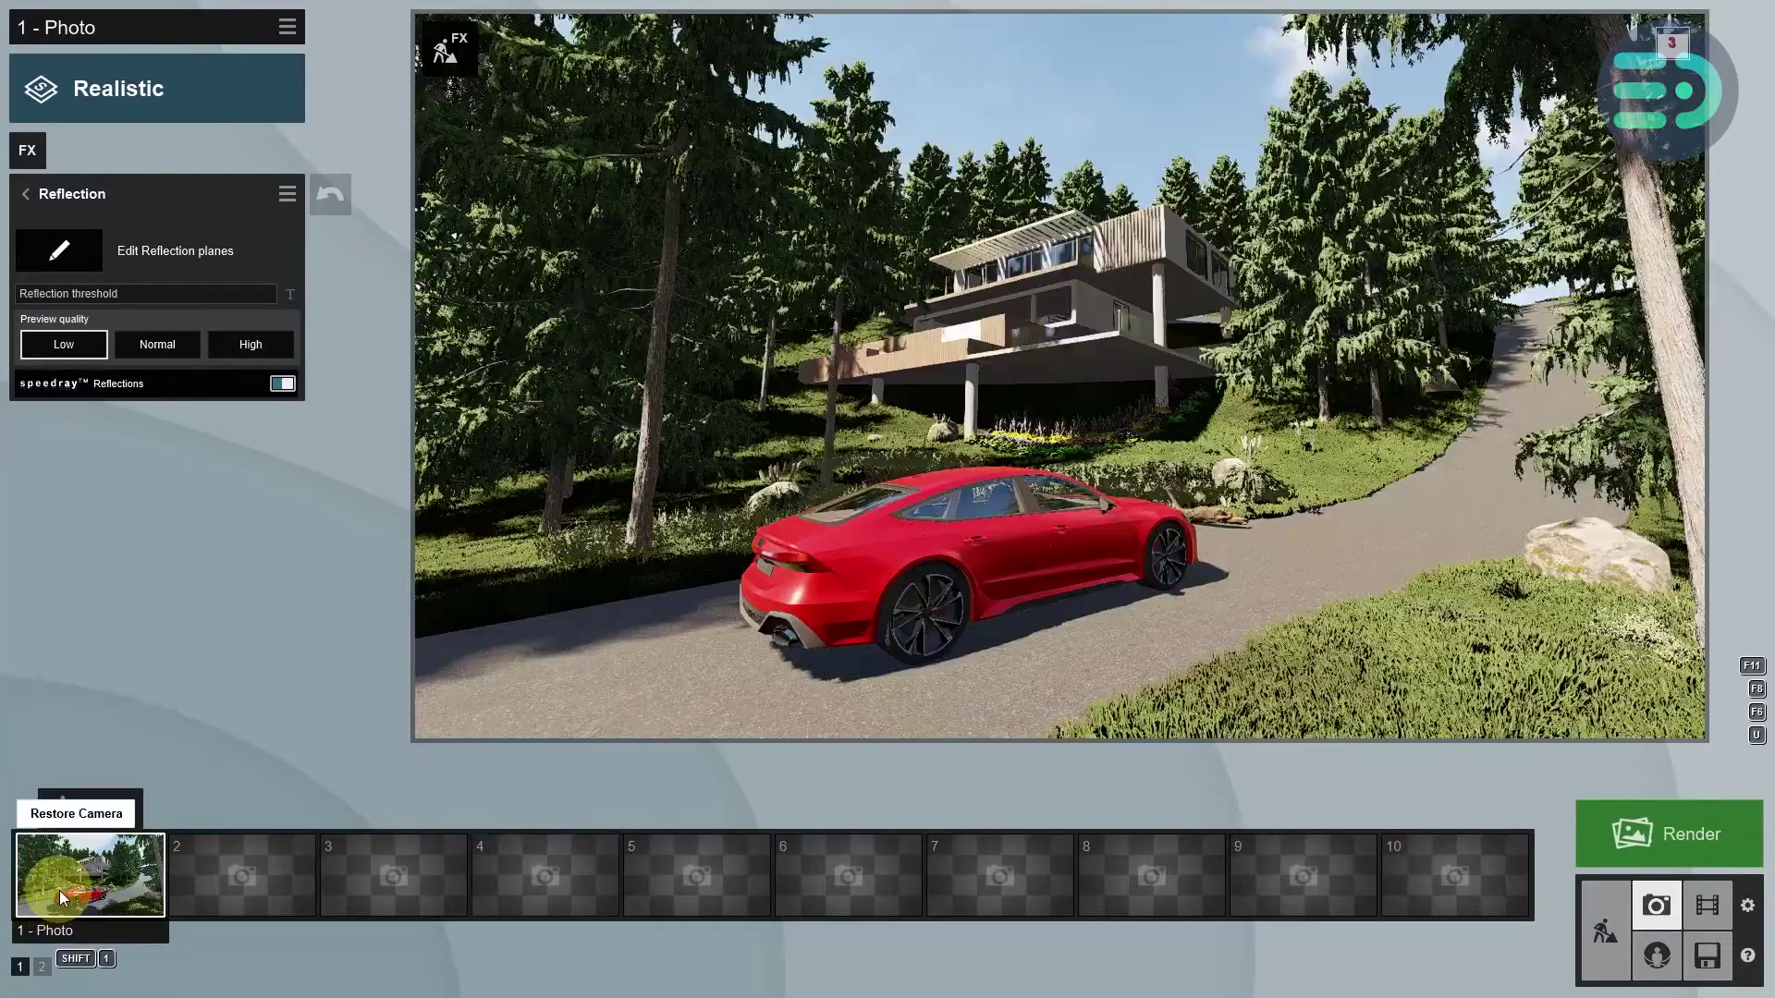
- Add the Chromatic Aberrations effect, lower its dispersion and set the affected area to 0.5
{"action": "left_click", "coordinate": [35, 148]}
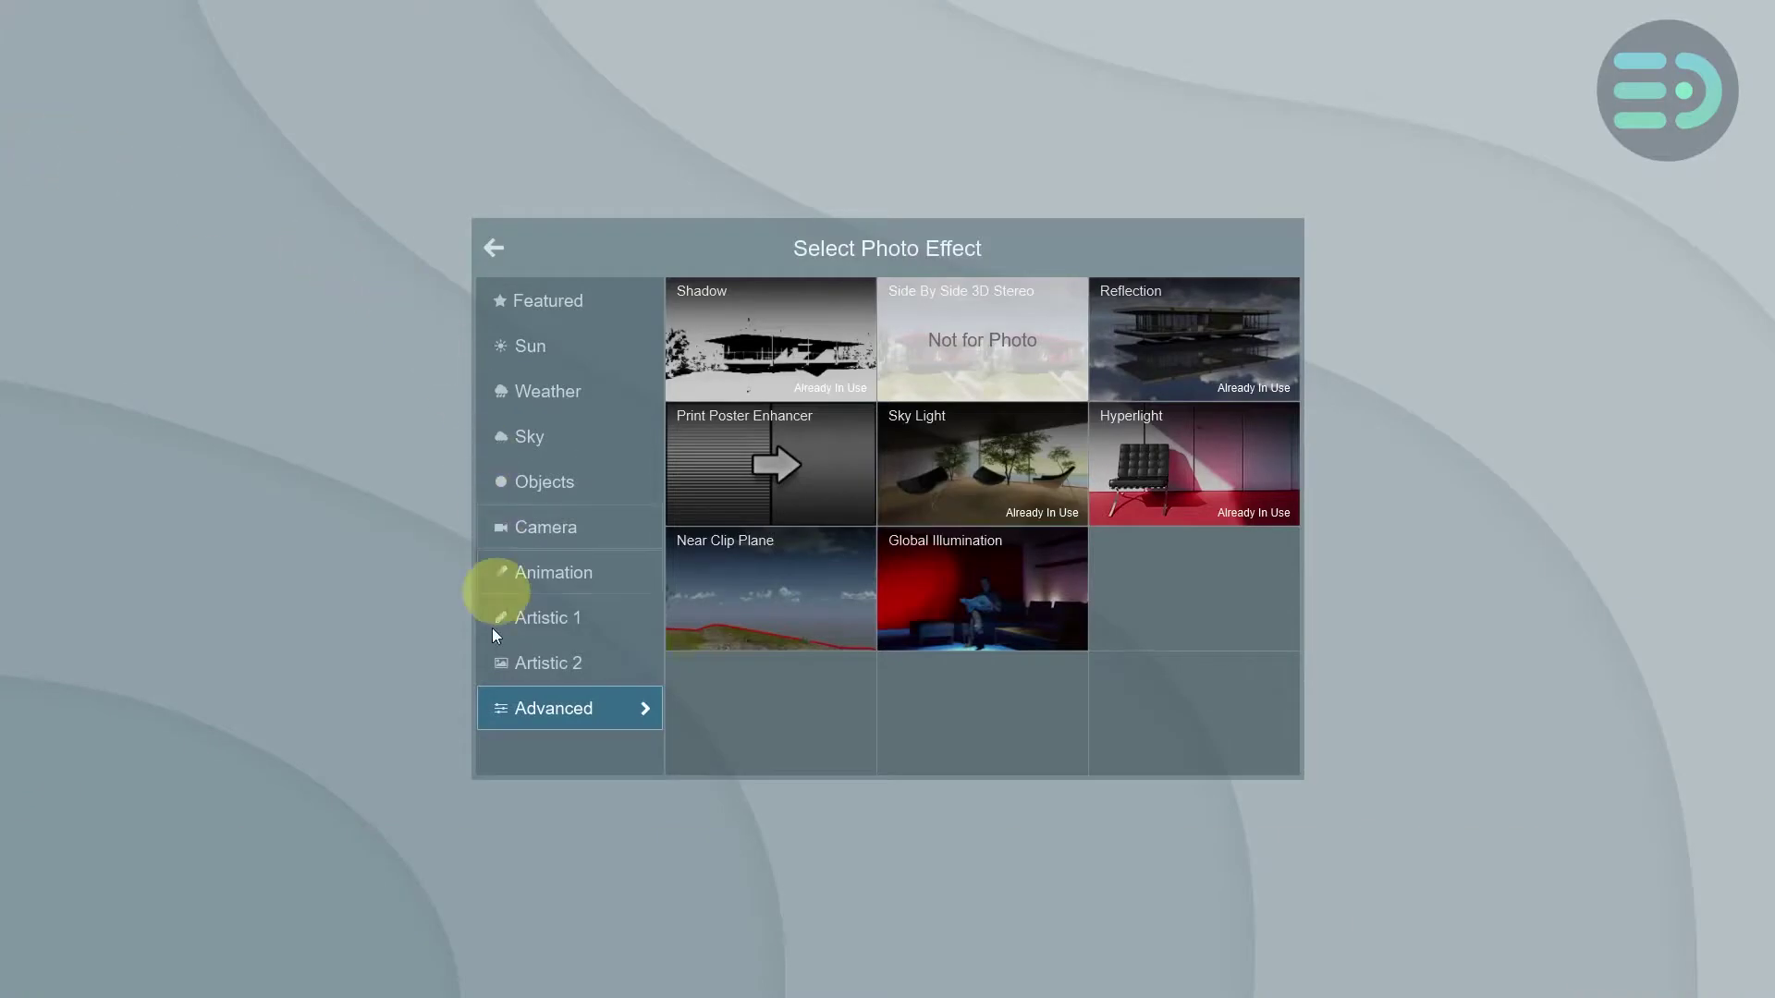
{"action": "left_click", "coordinate": [513, 670]}
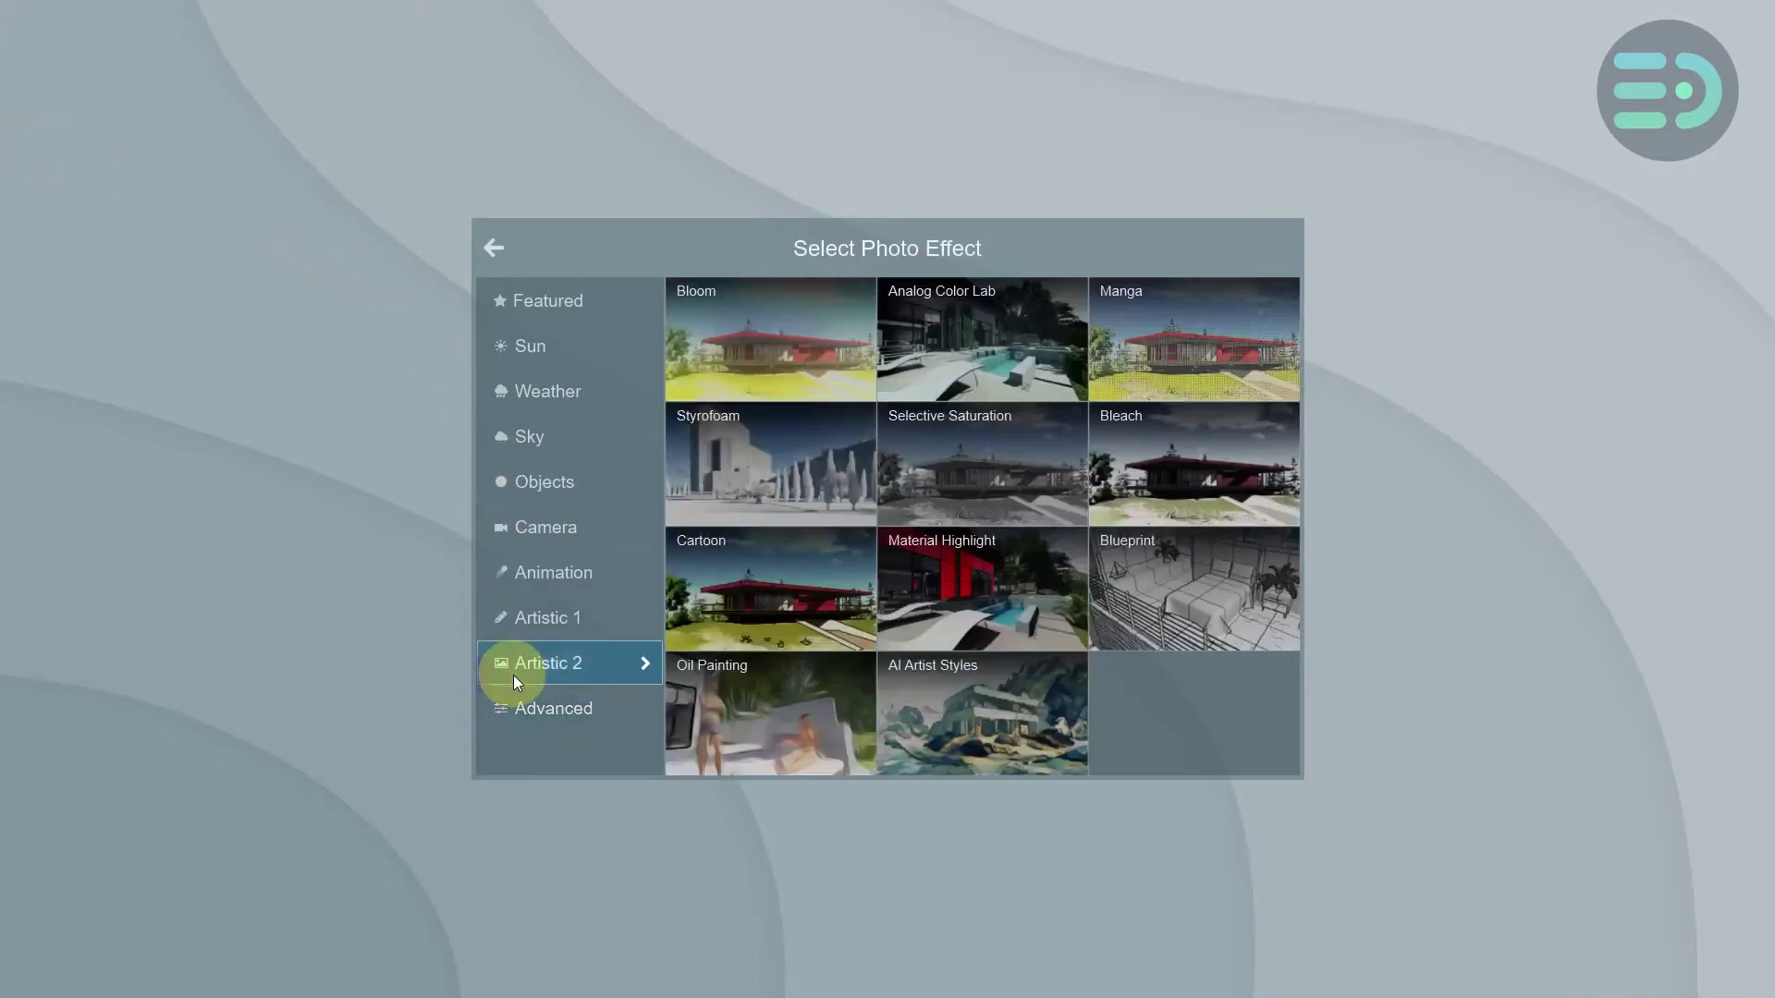
{"action": "left_click", "coordinate": [536, 633]}
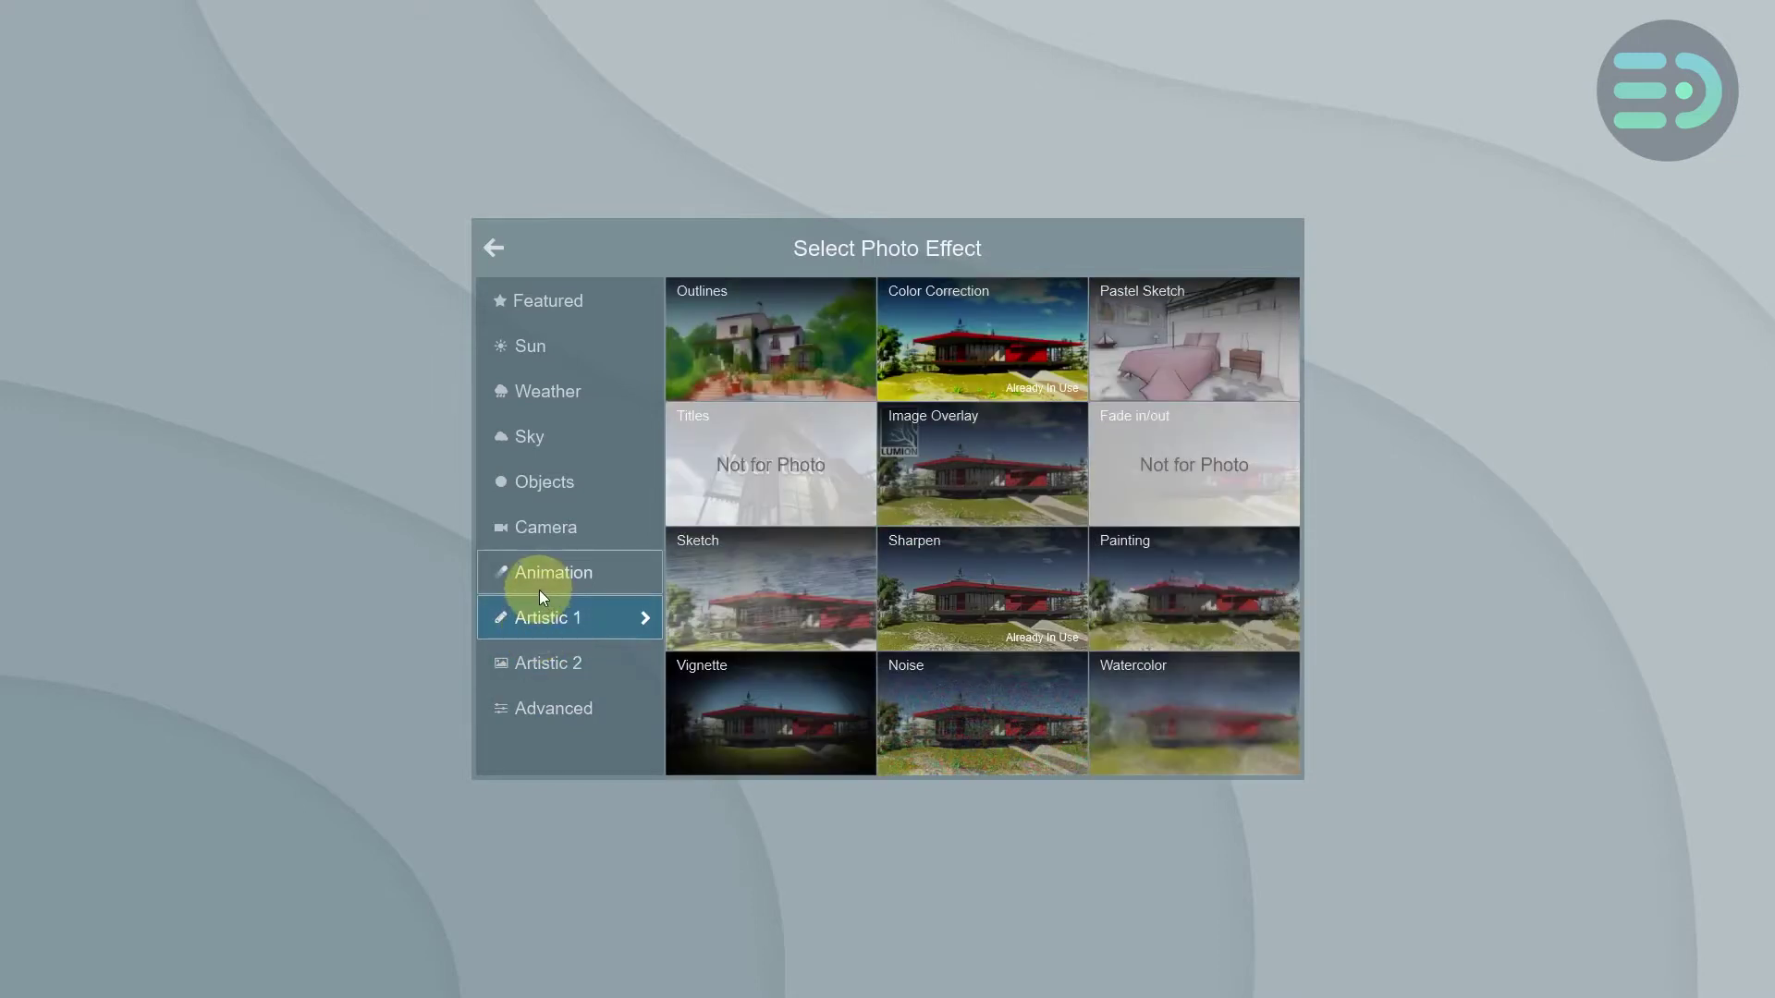
{"action": "left_click", "coordinate": [541, 592]}
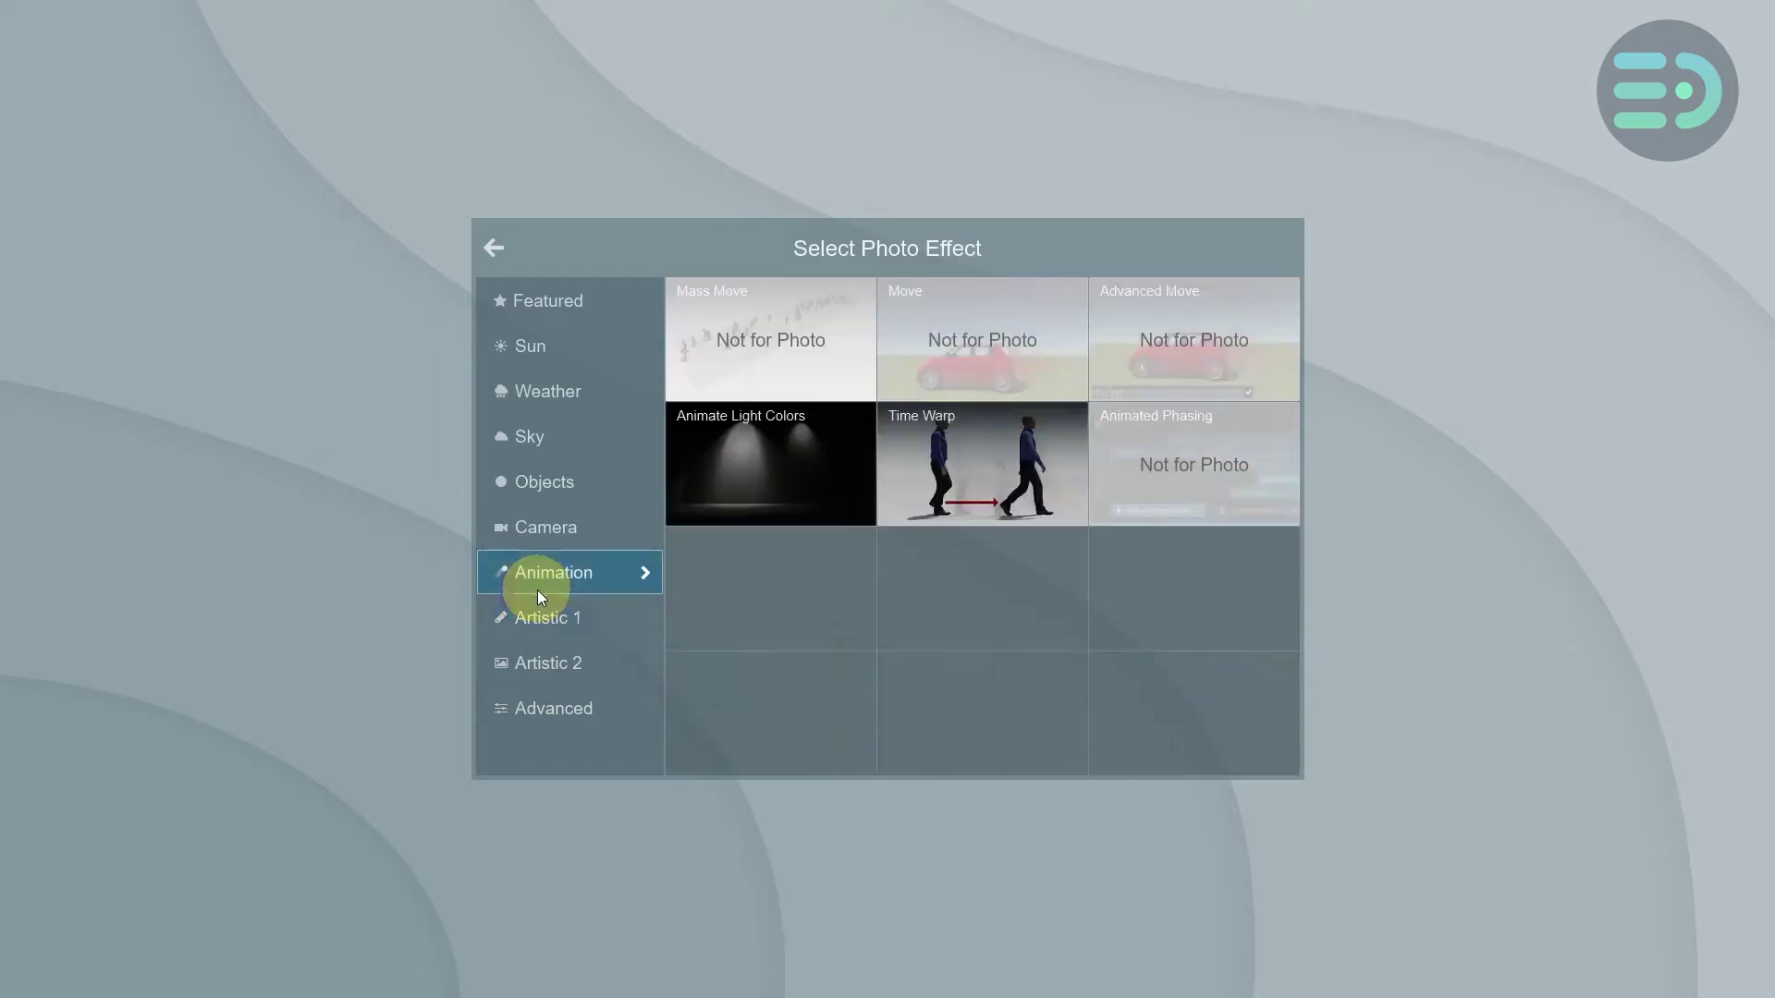
{"action": "left_click", "coordinate": [533, 545]}
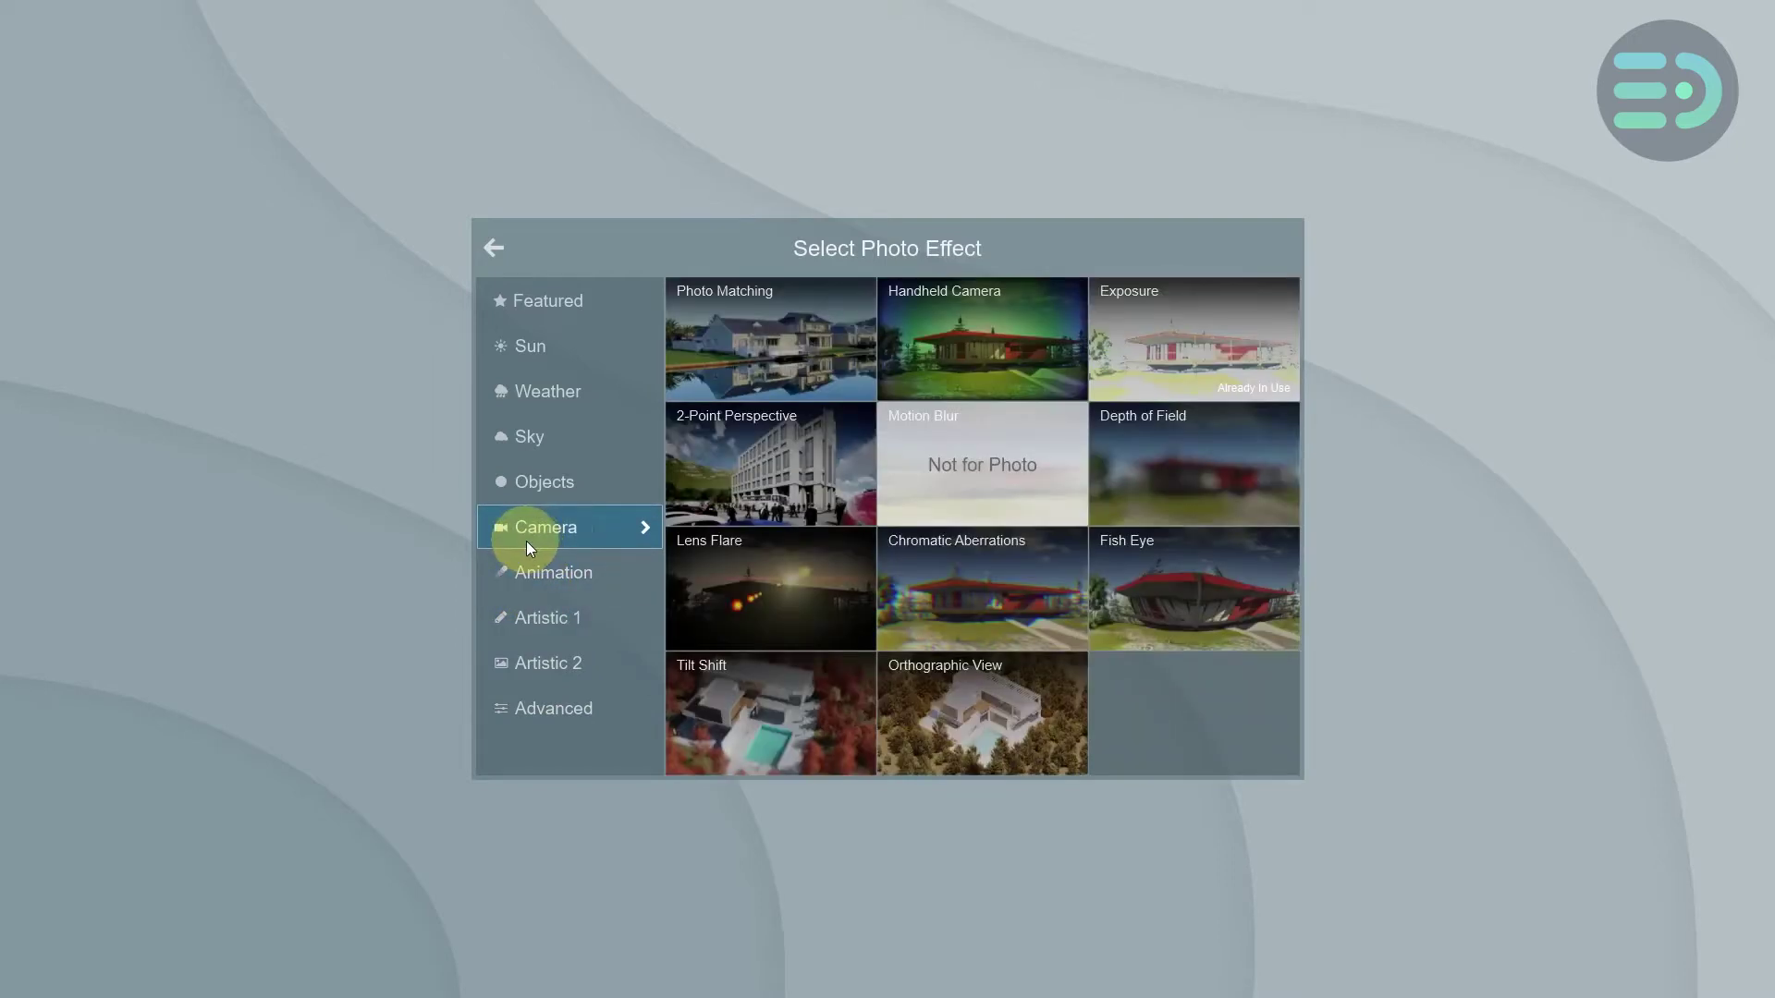
{"action": "left_click", "coordinate": [922, 546]}
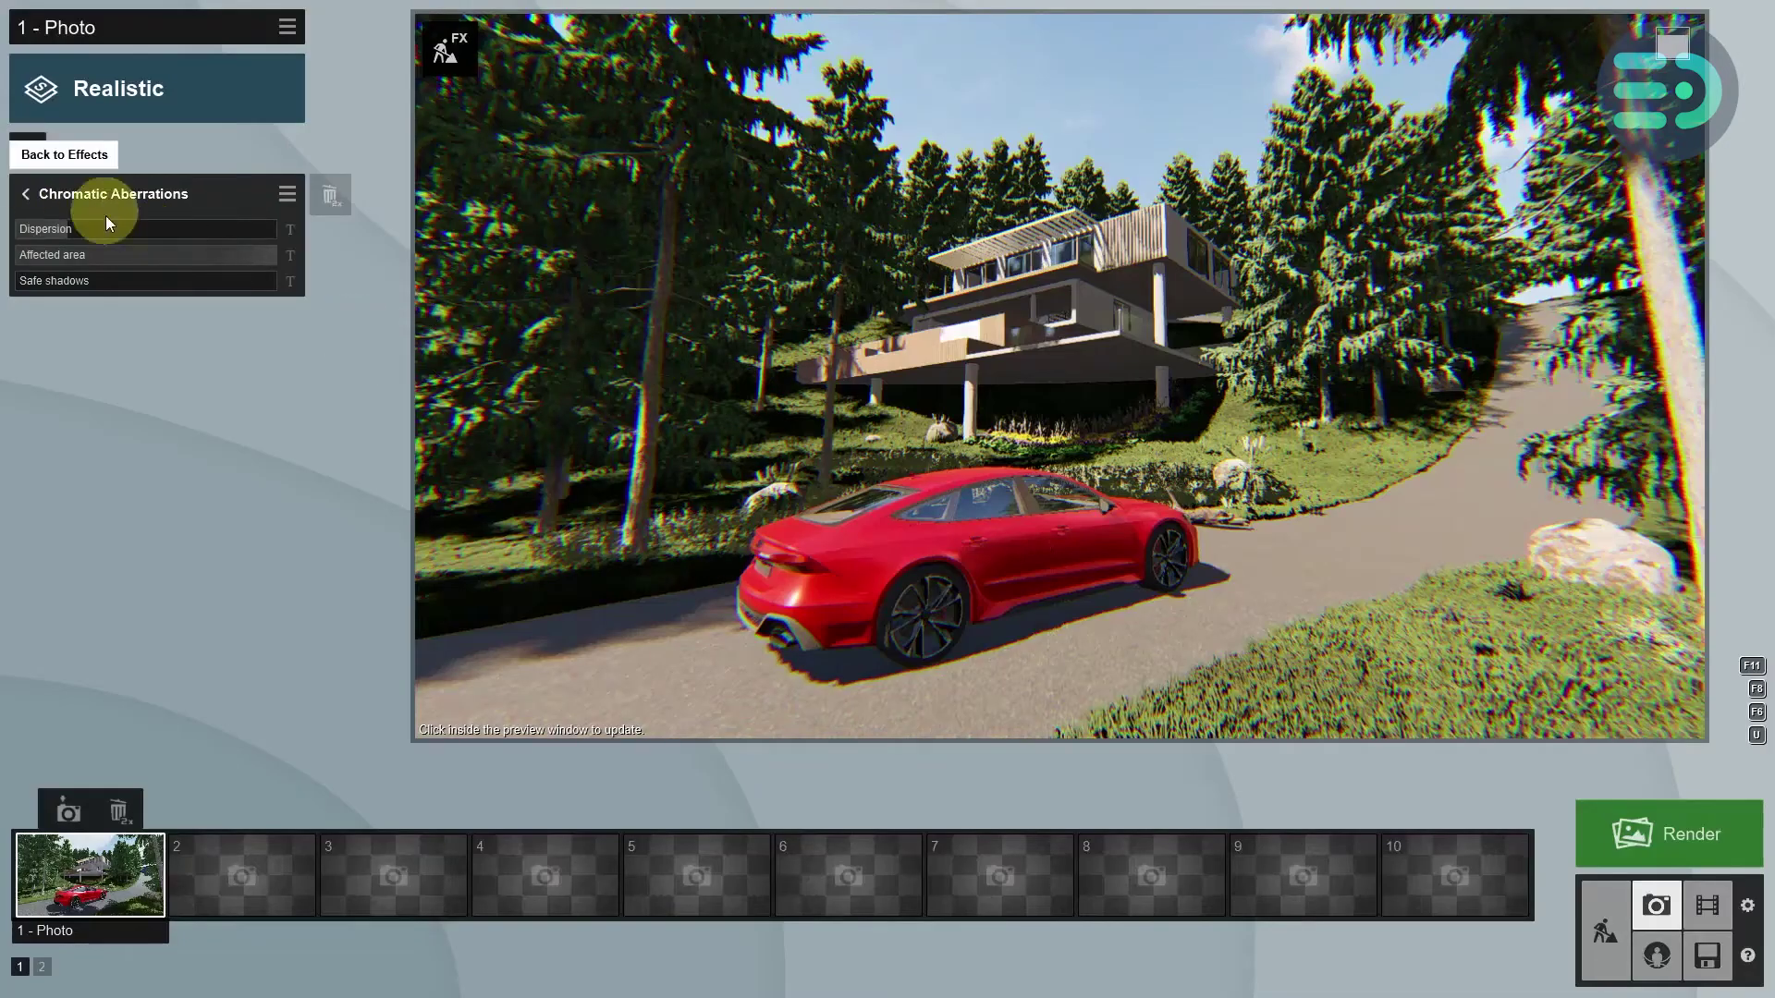
{"action": "mouse_move", "coordinate": [54, 231]}
{"action": "left_mouse_down"}
{"action": "mouse_move", "coordinate": [136, 231]}
{"action": "mouse_move", "coordinate": [21, 241]}
{"action": "left_mouse_up"}
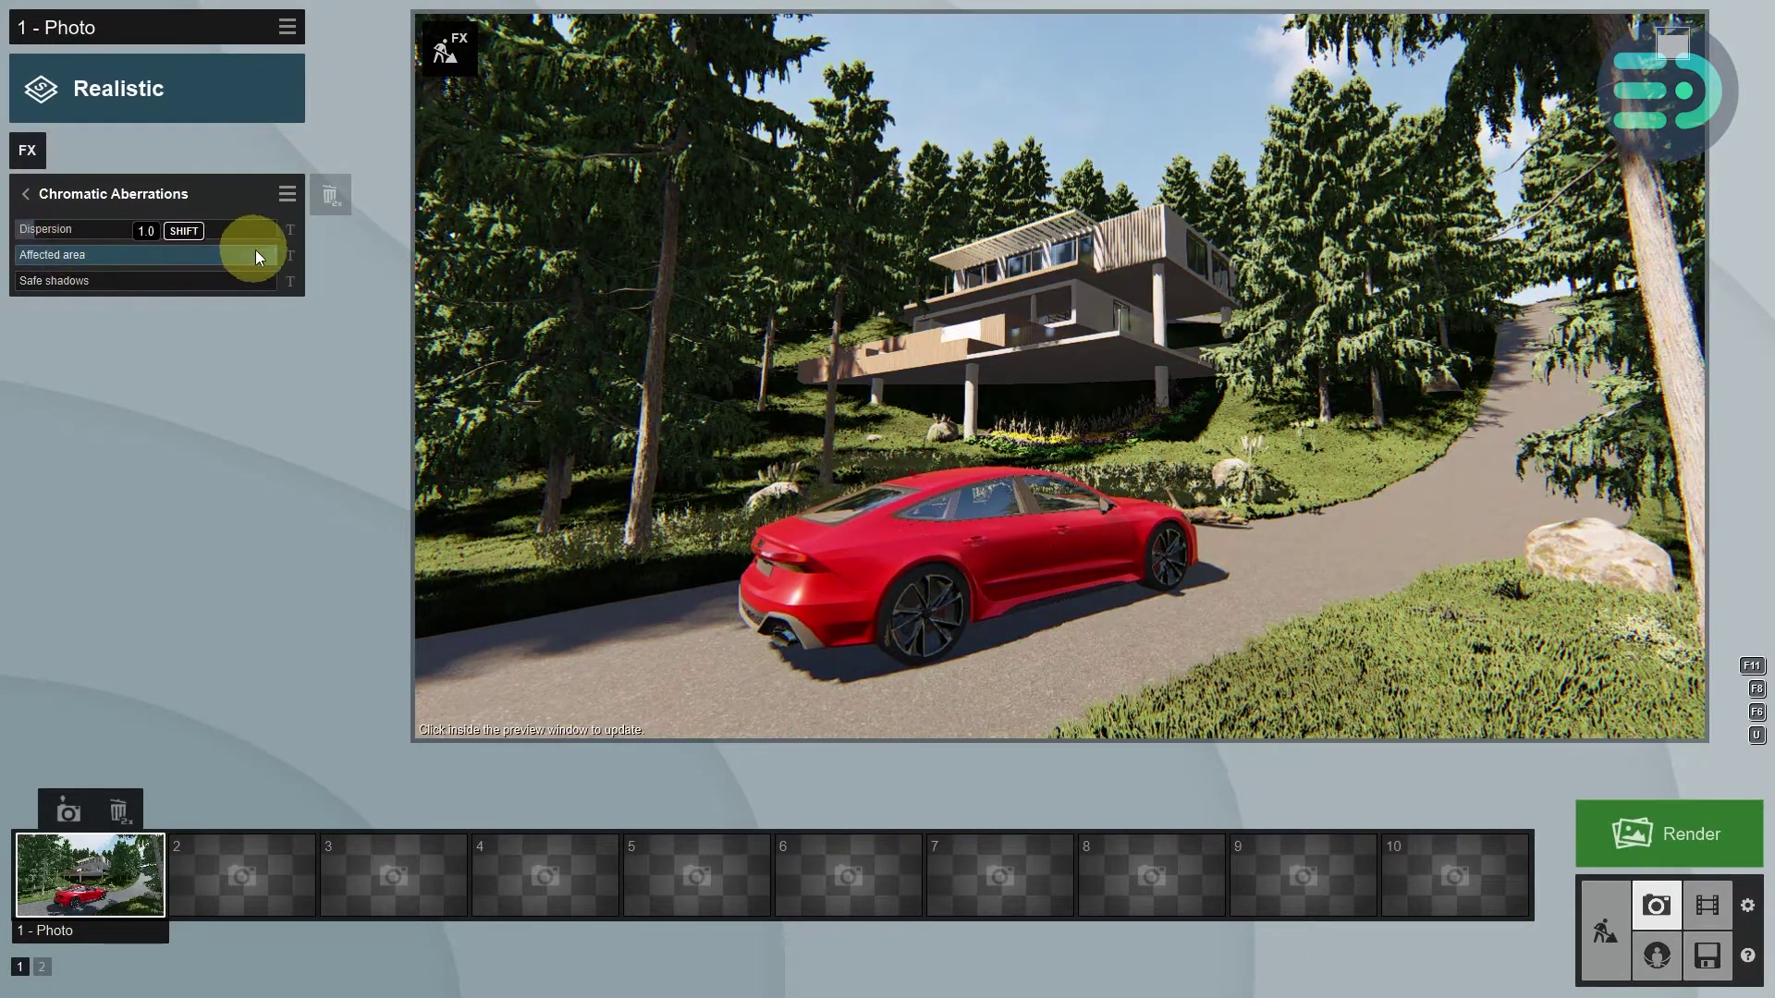
{"action": "left_click_drag", "start_coordinate": [255, 250], "coordinate": [137, 268]}
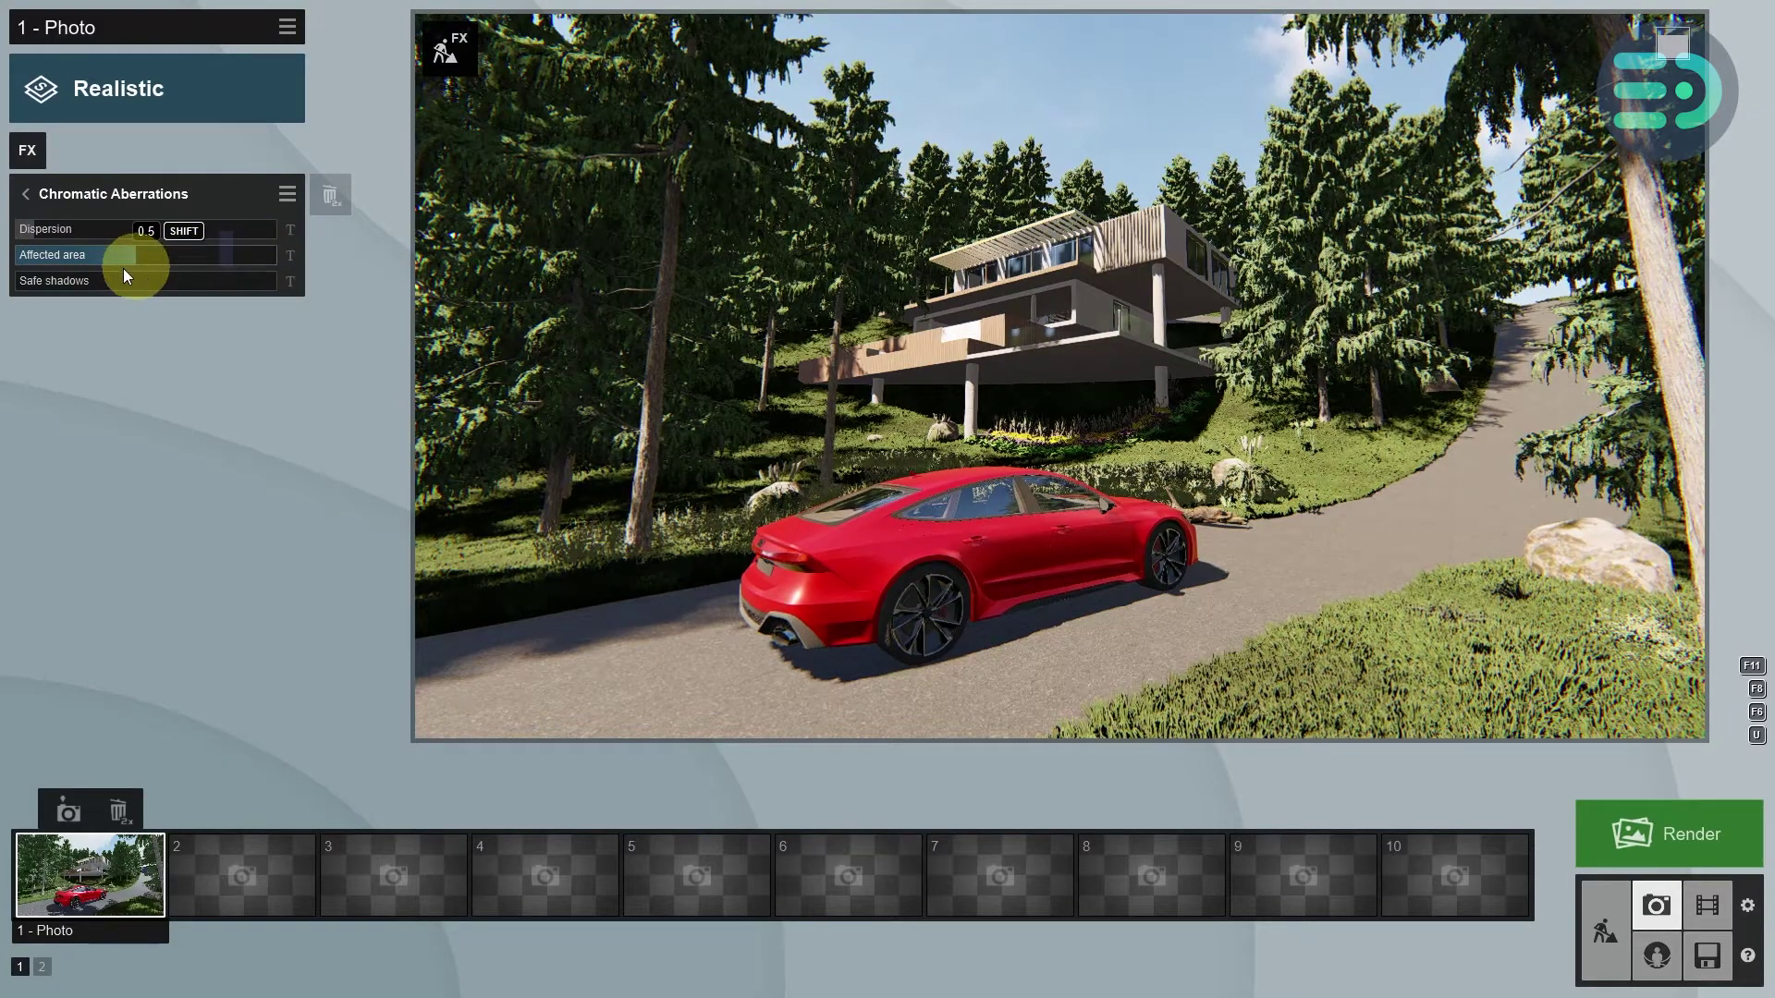
- Add the 2-Point Perspective and Depth of Field camera effects to the photo
{"action": "left_click", "coordinate": [33, 156]}
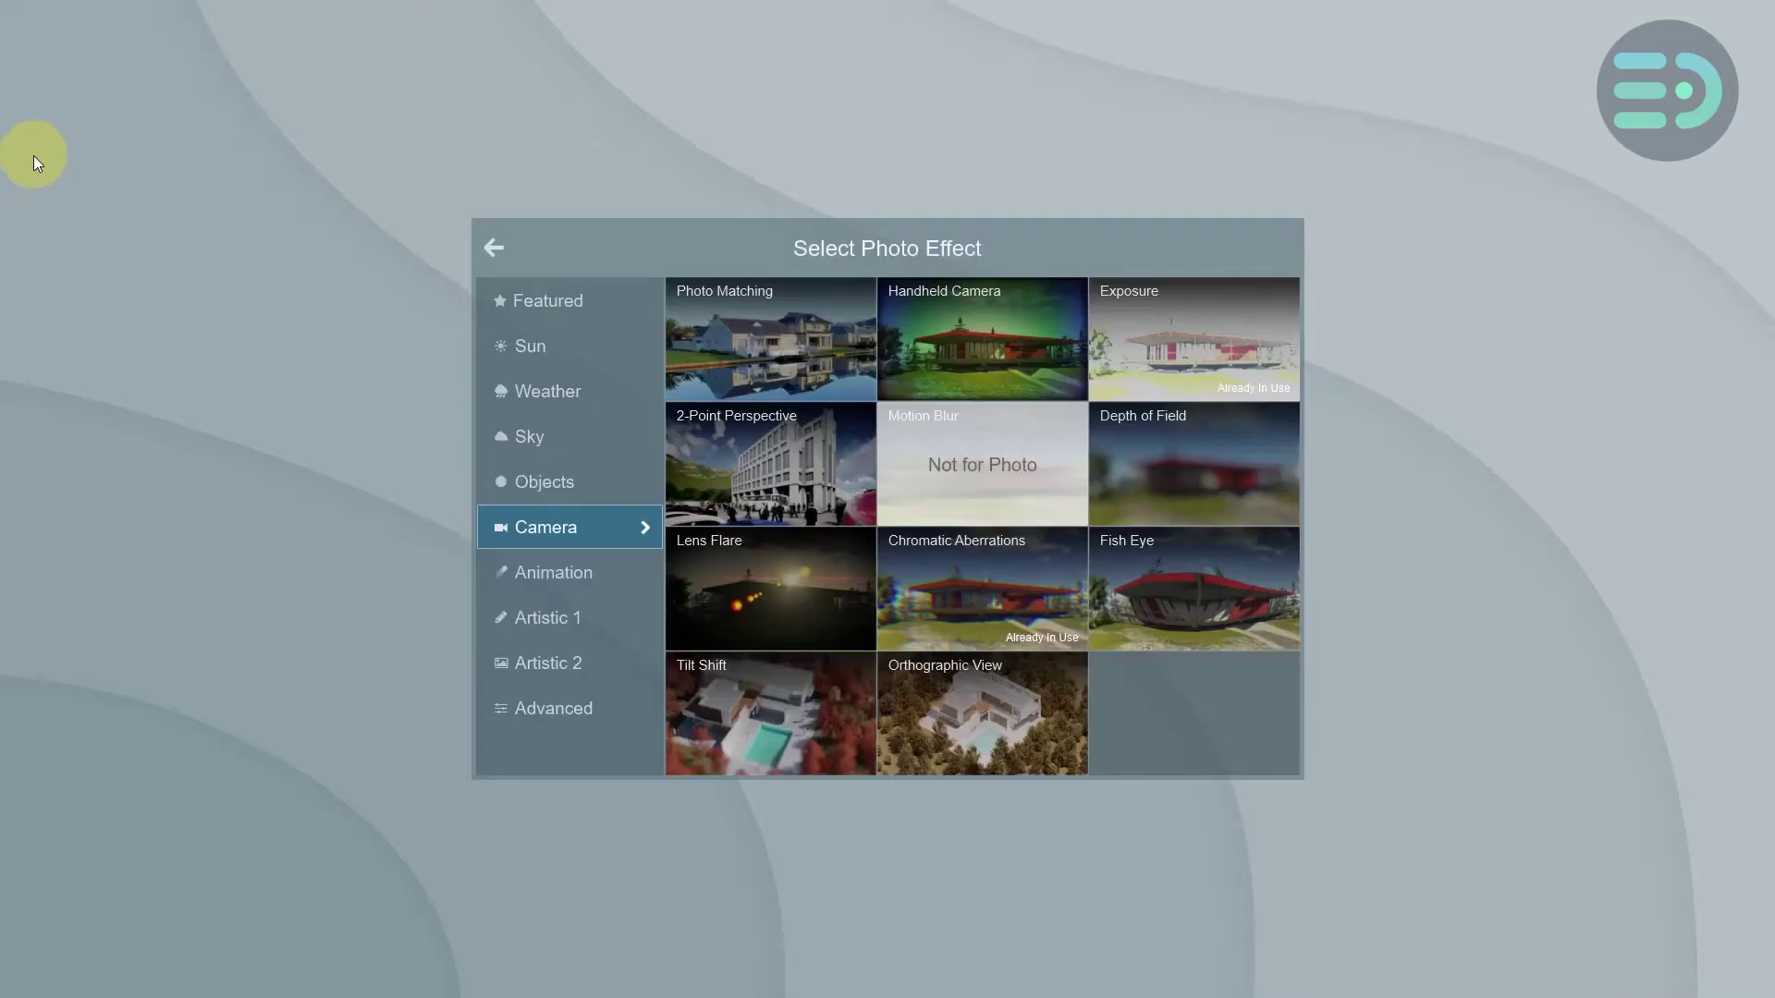
{"action": "left_click", "coordinate": [778, 436]}
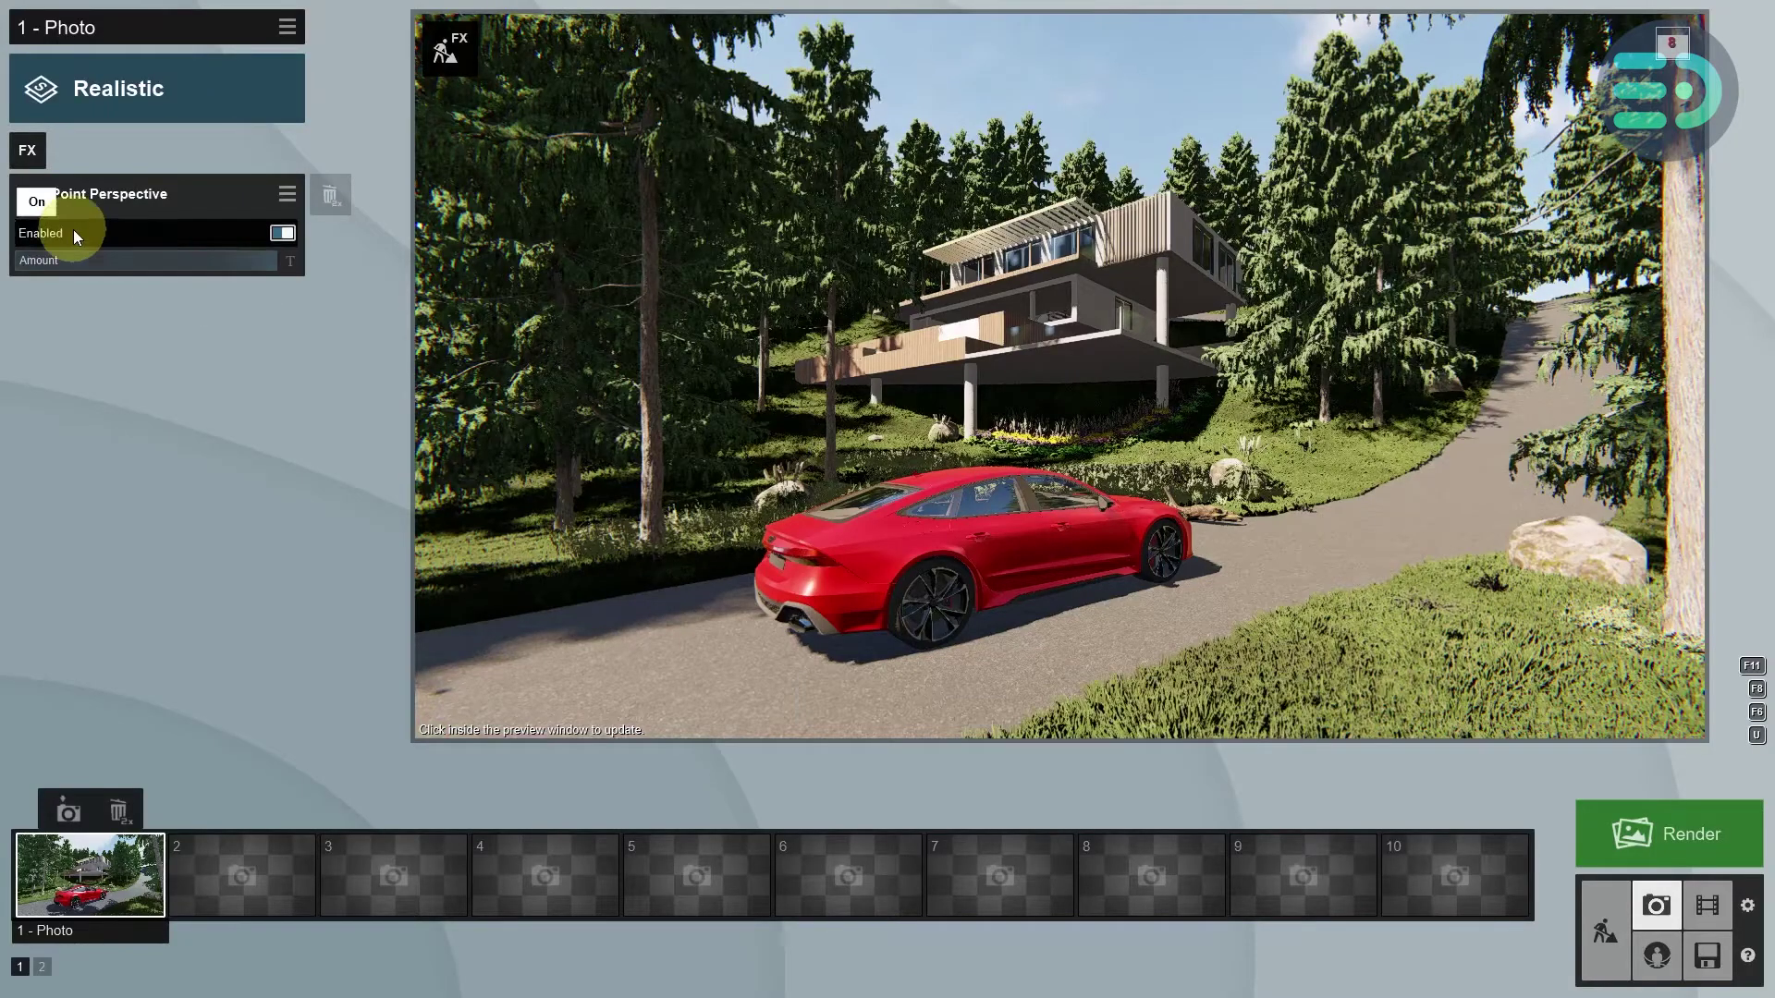
{"action": "left_click", "coordinate": [35, 156]}
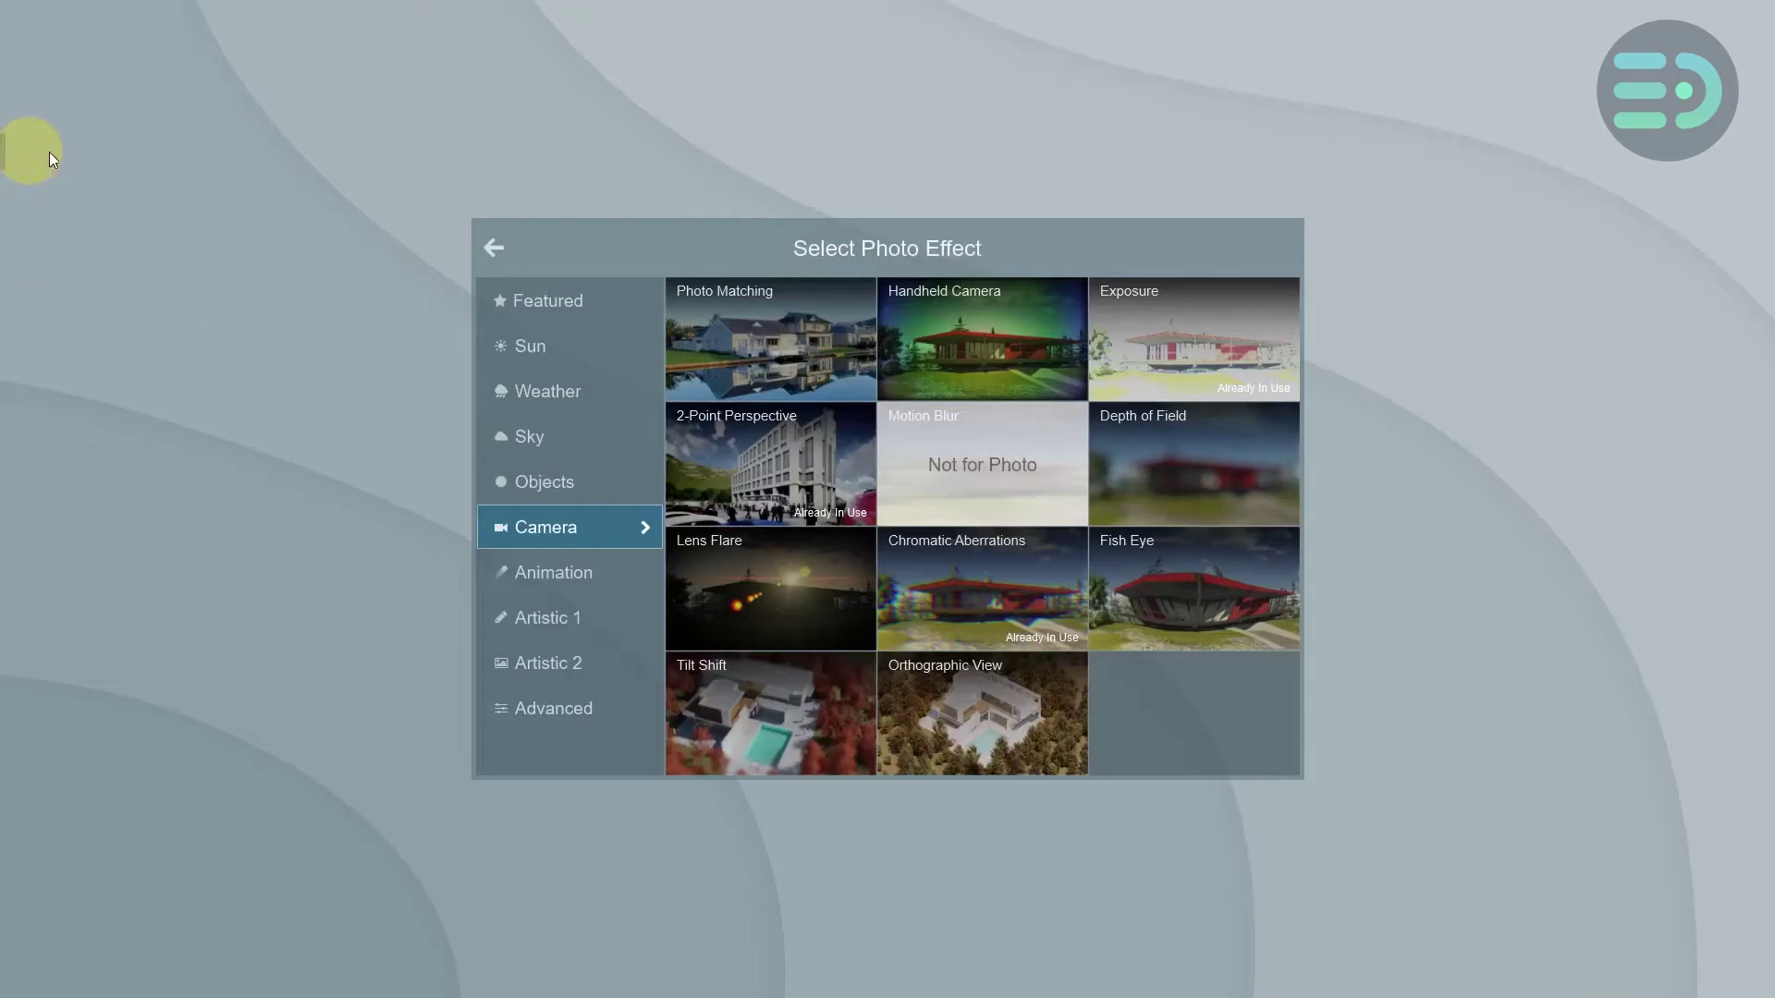
{"action": "left_click", "coordinate": [1173, 441]}
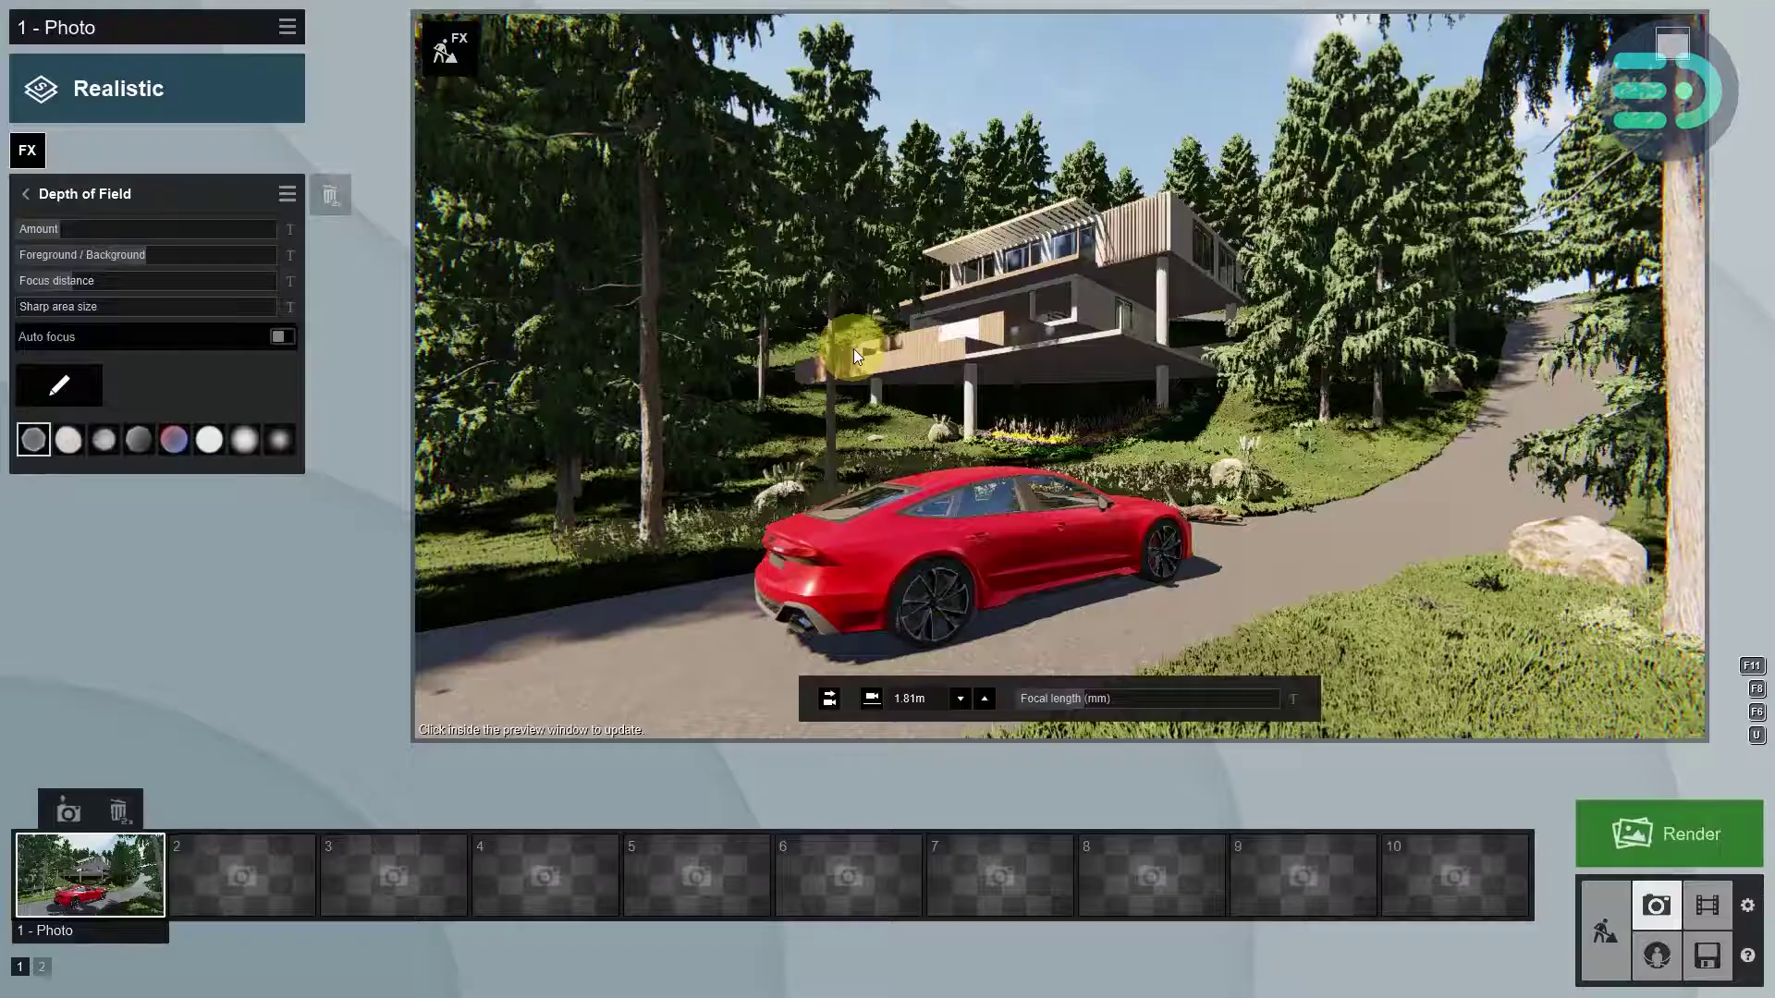
- Raise the Depth of Field amount, place the focus point on the villa's upper balcony and fine-tune the focus distance
{"action": "mouse_move", "coordinate": [48, 230]}
{"action": "left_mouse_down"}
{"action": "mouse_move", "coordinate": [140, 229]}
{"action": "mouse_move", "coordinate": [13, 230]}
{"action": "mouse_move", "coordinate": [120, 229]}
{"action": "mouse_move", "coordinate": [75, 229]}
{"action": "left_mouse_up"}
{"action": "left_click", "coordinate": [57, 385]}
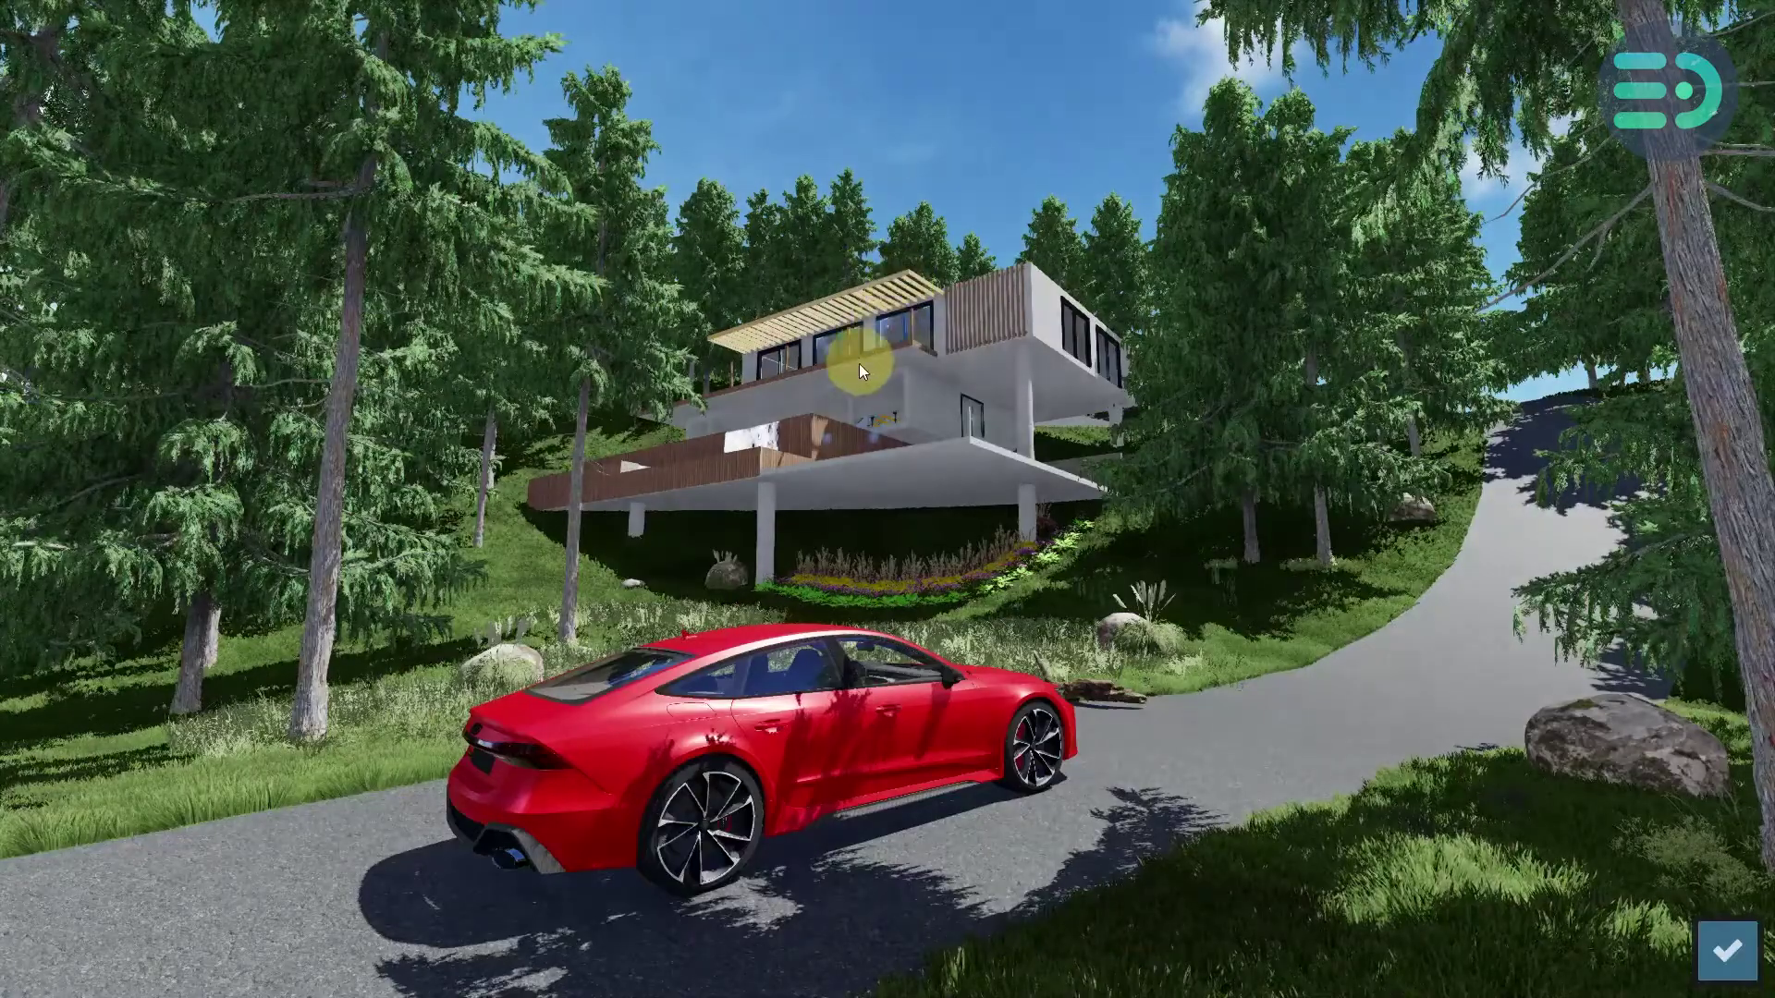
{"action": "left_click", "coordinate": [856, 370]}
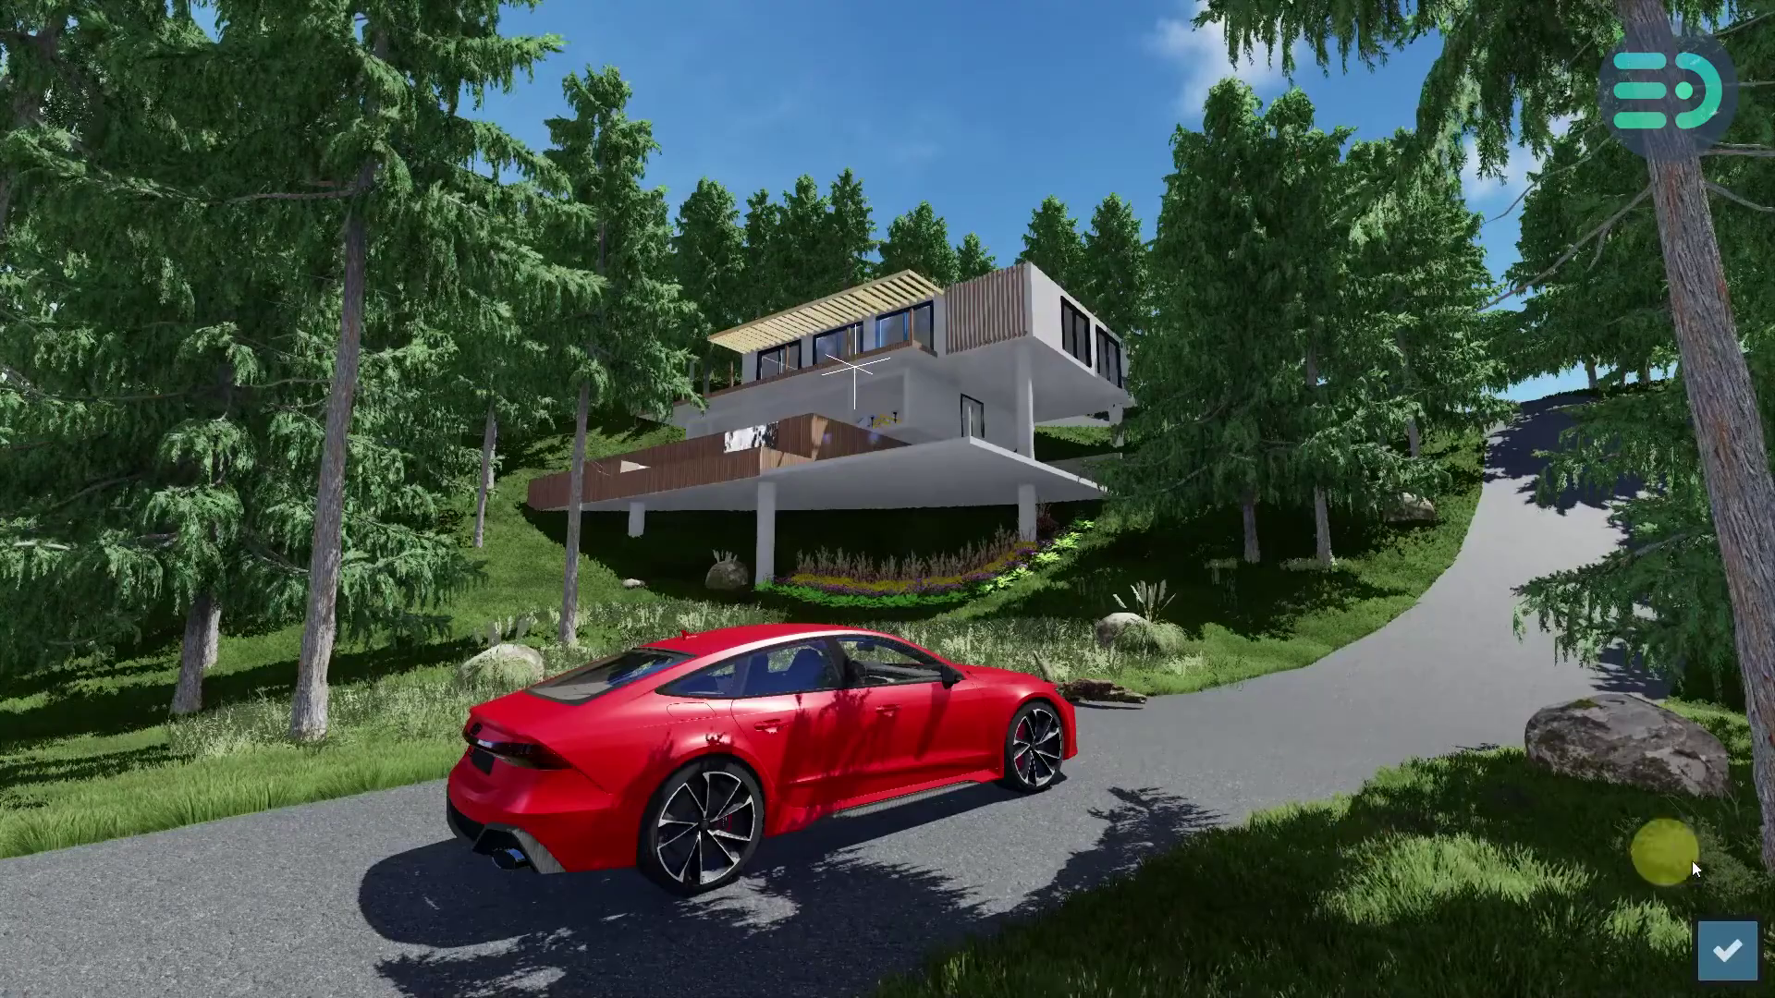
{"action": "left_click", "coordinate": [1734, 947]}
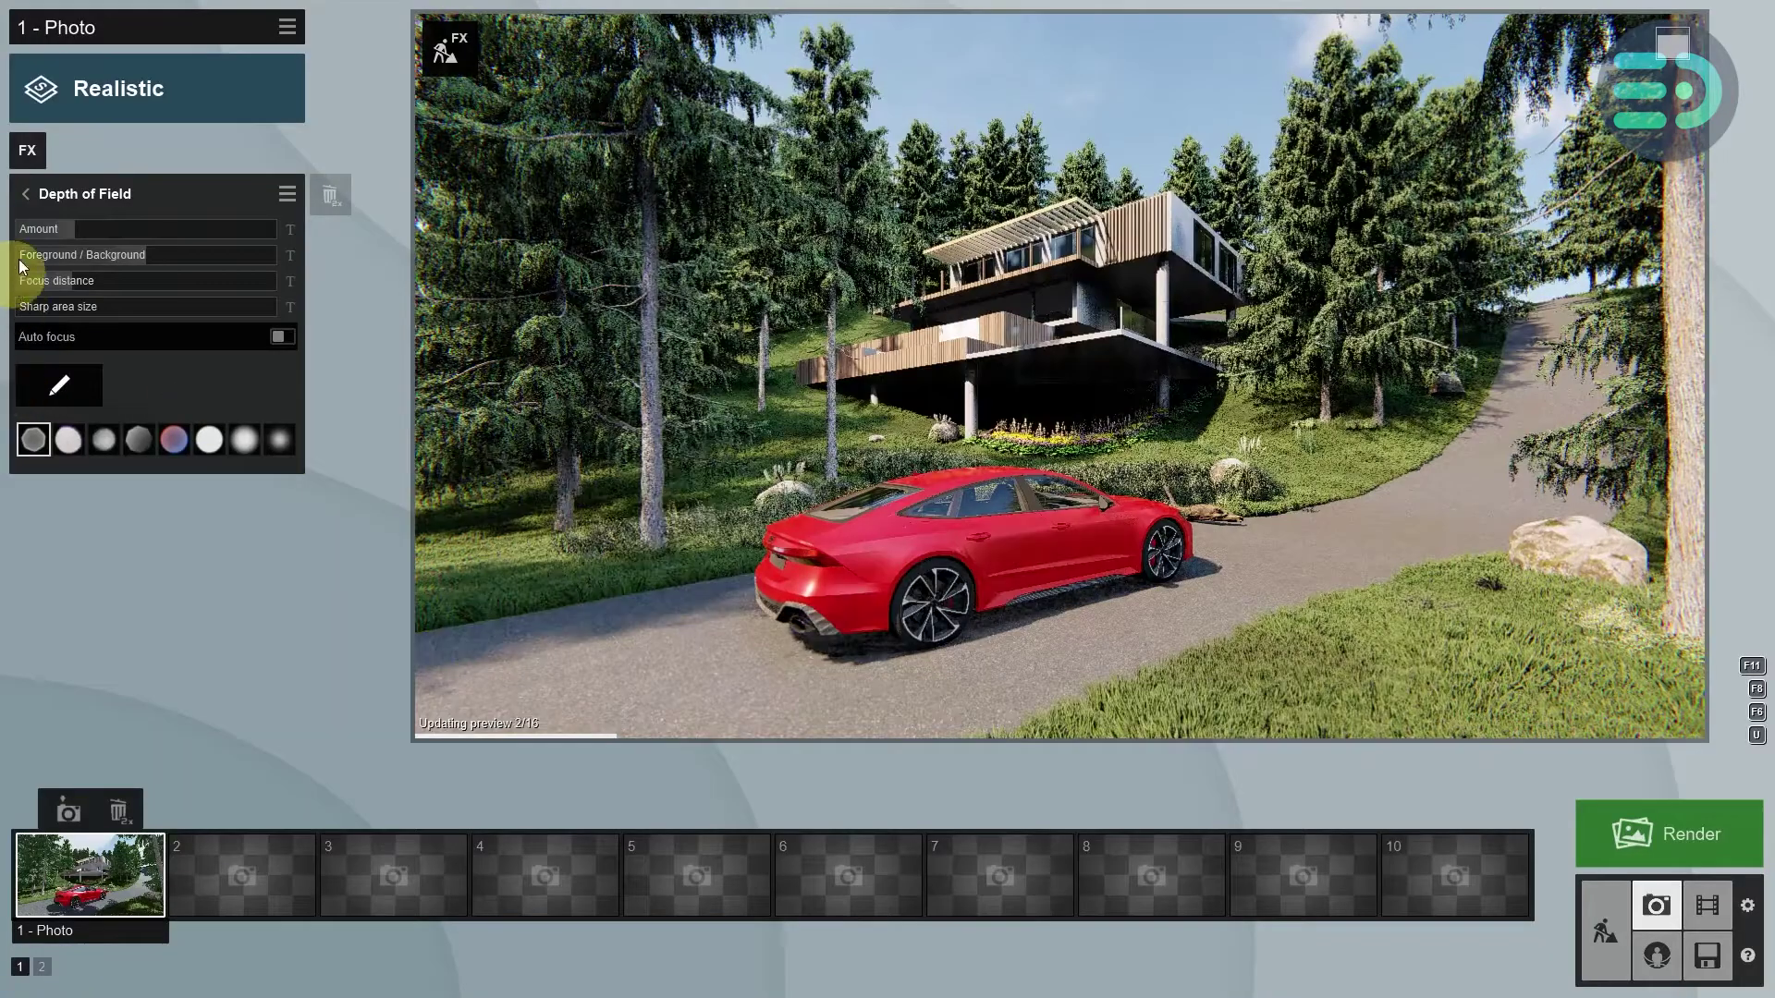
{"action": "mouse_move", "coordinate": [62, 231]}
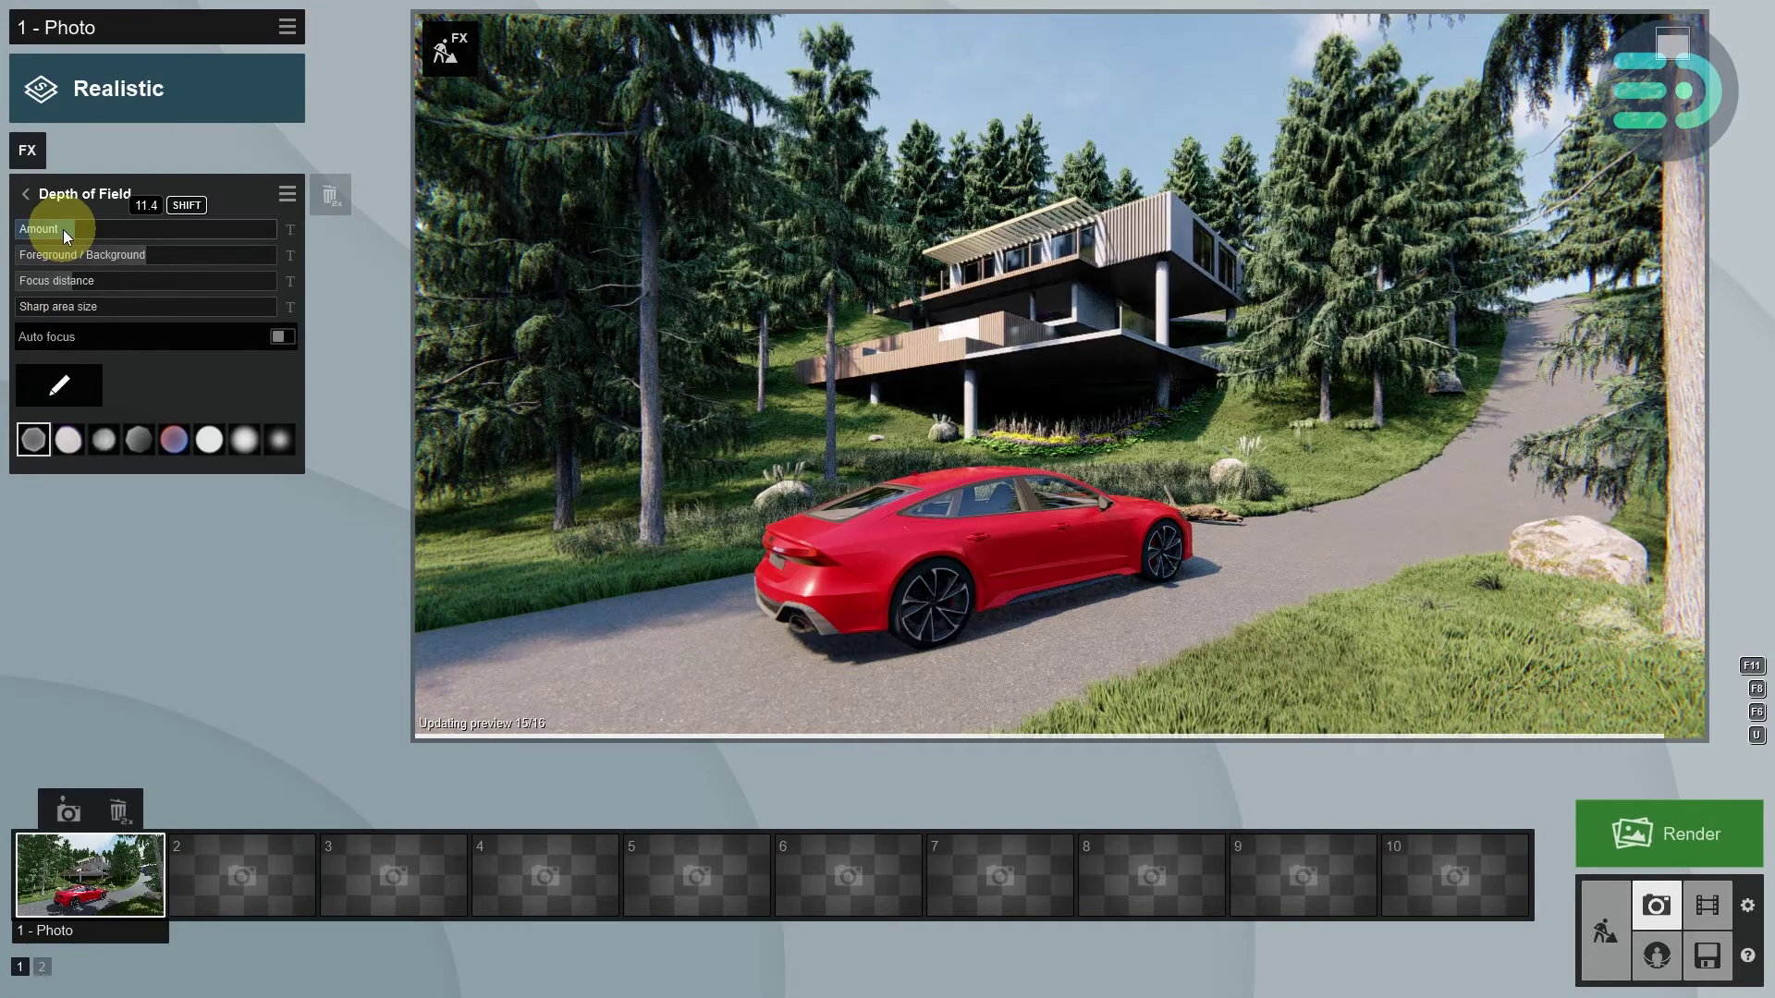
{"action": "left_click_drag", "start_coordinate": [74, 227], "coordinate": [80, 286]}
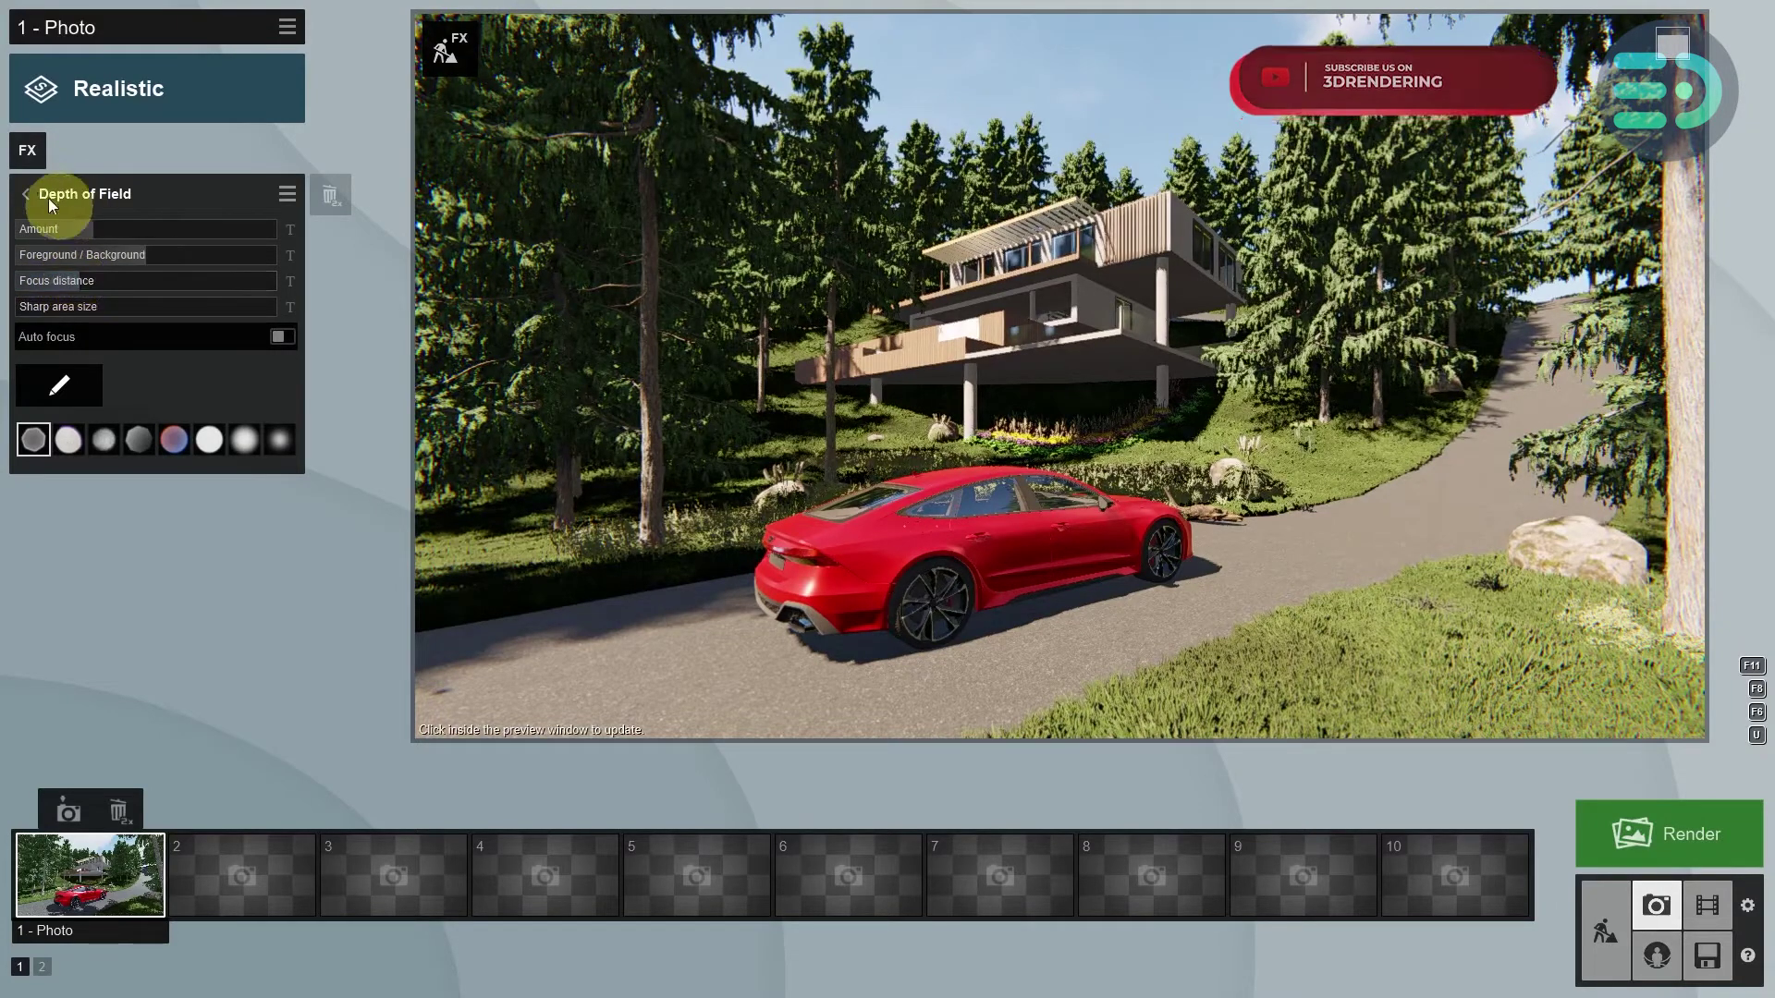
{"action": "left_click", "coordinate": [26, 195]}
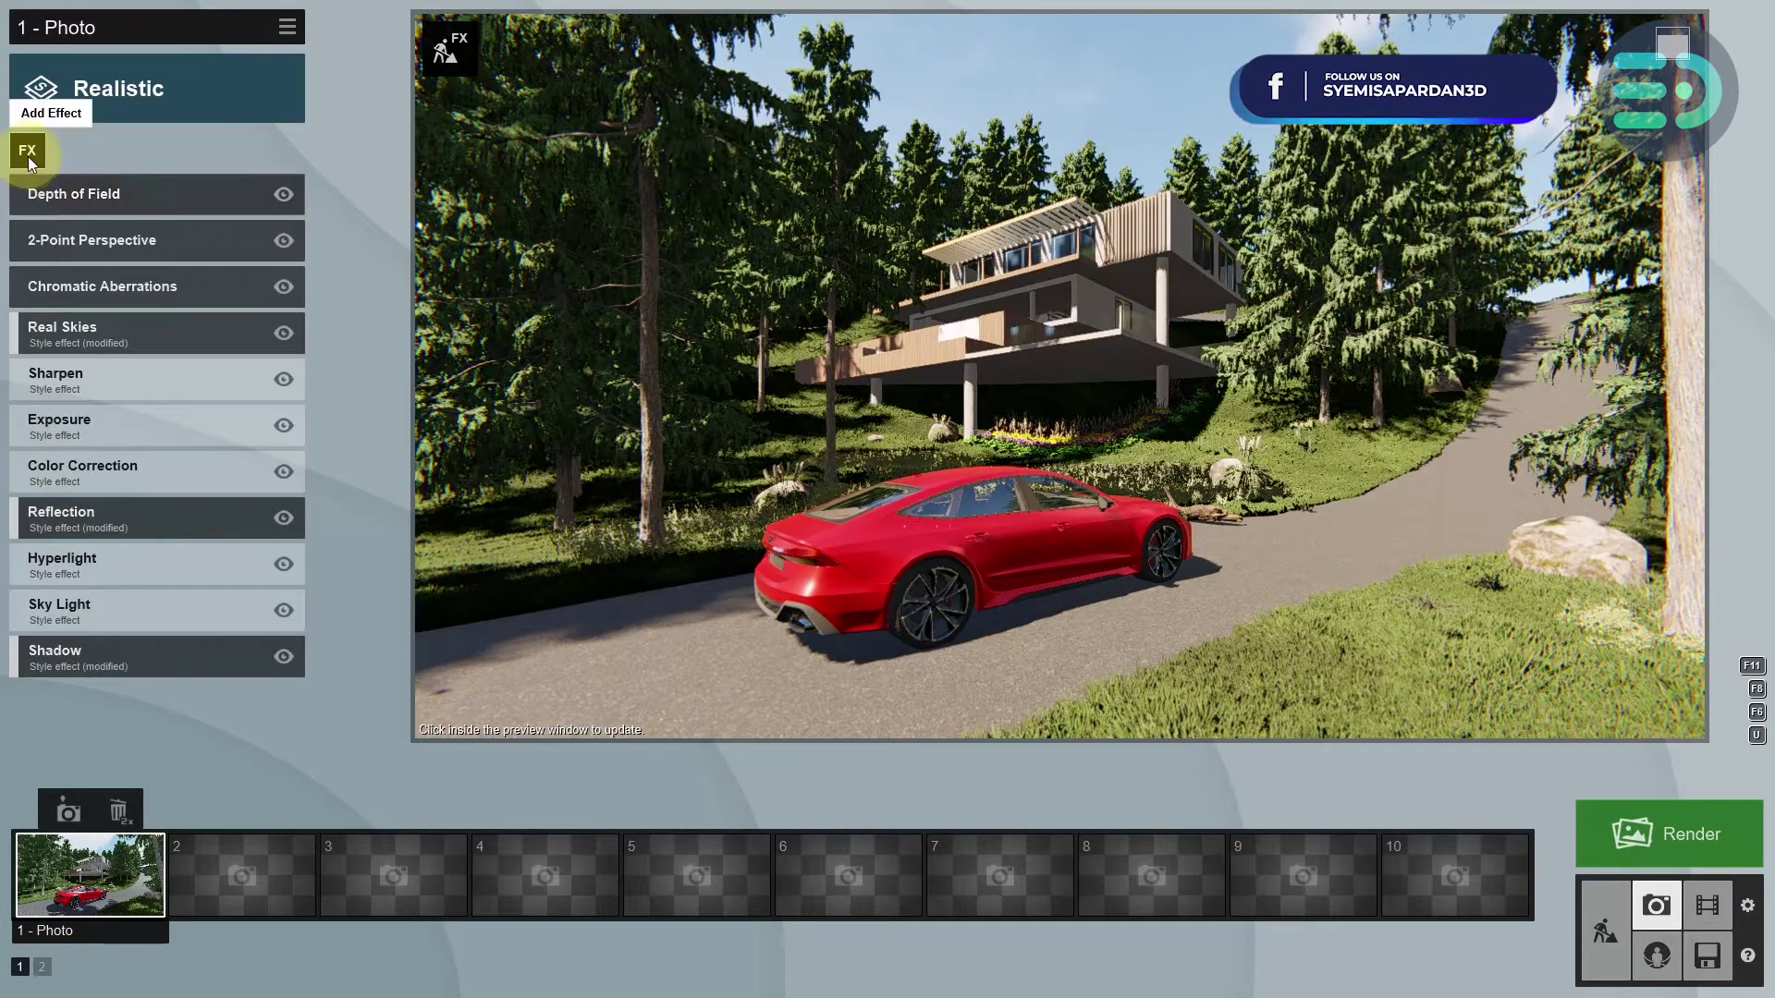
- Browse the photo effect categories and add the Precipitation weather effect to the photo
{"action": "left_click", "coordinate": [27, 153]}
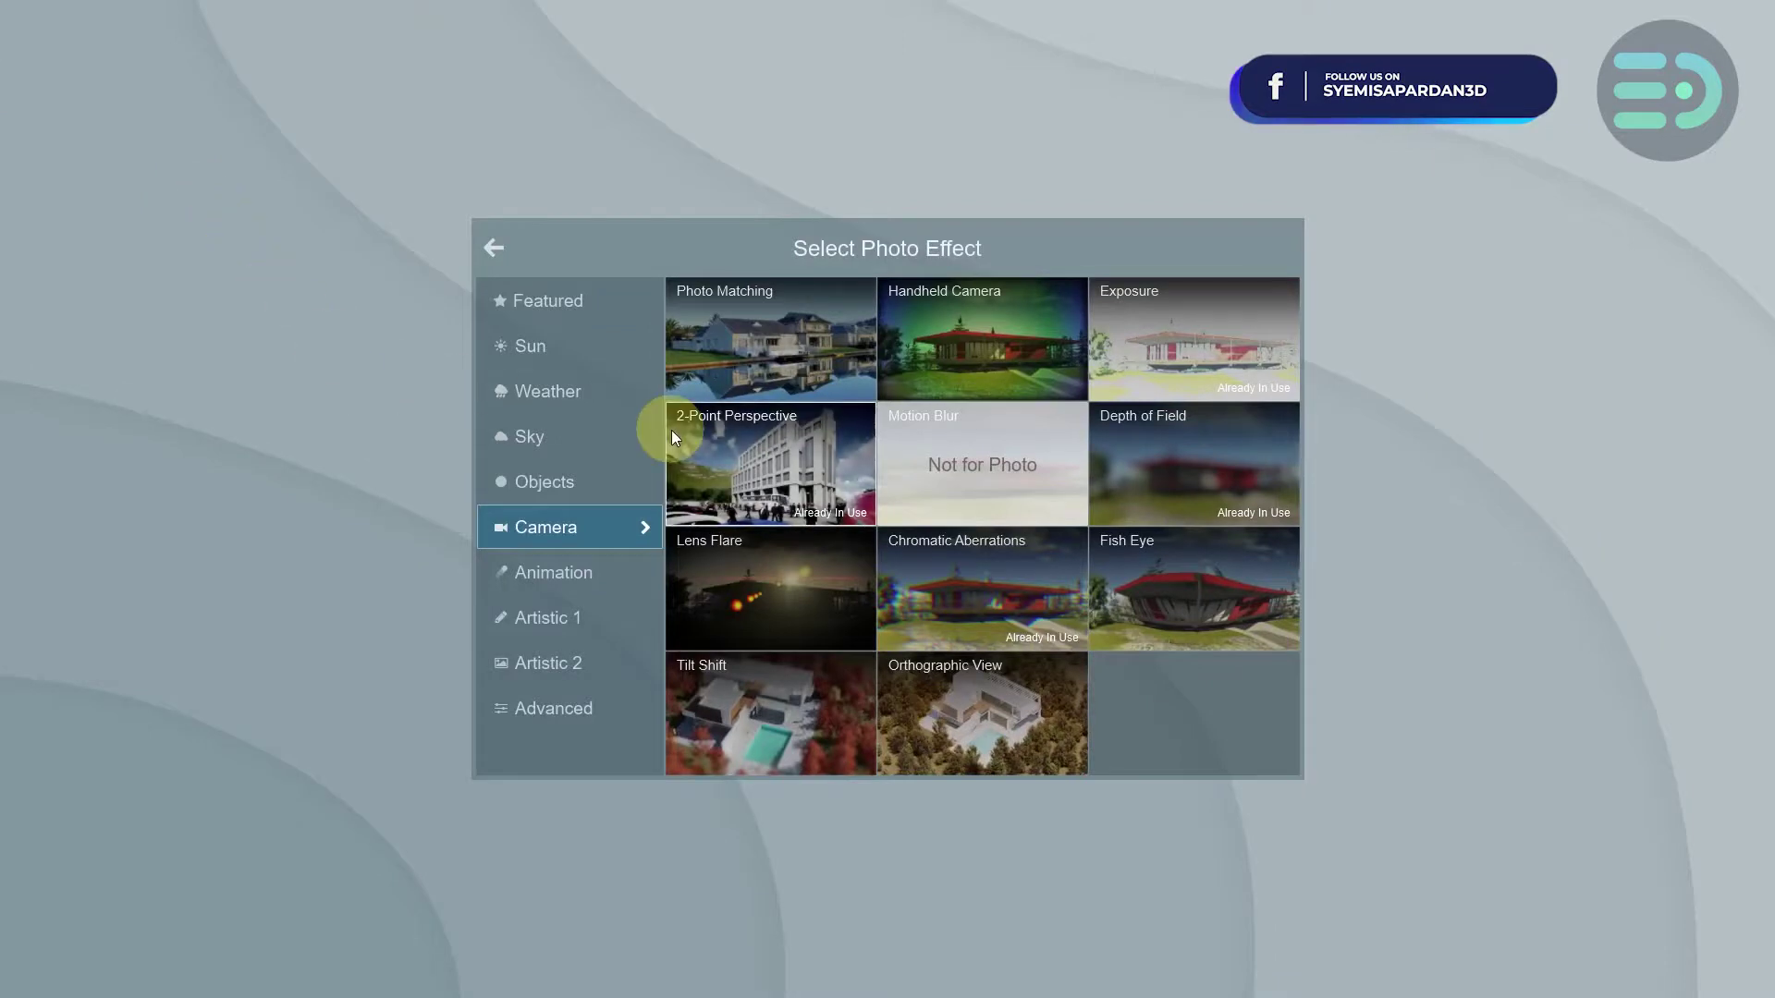
{"action": "left_click", "coordinate": [552, 468]}
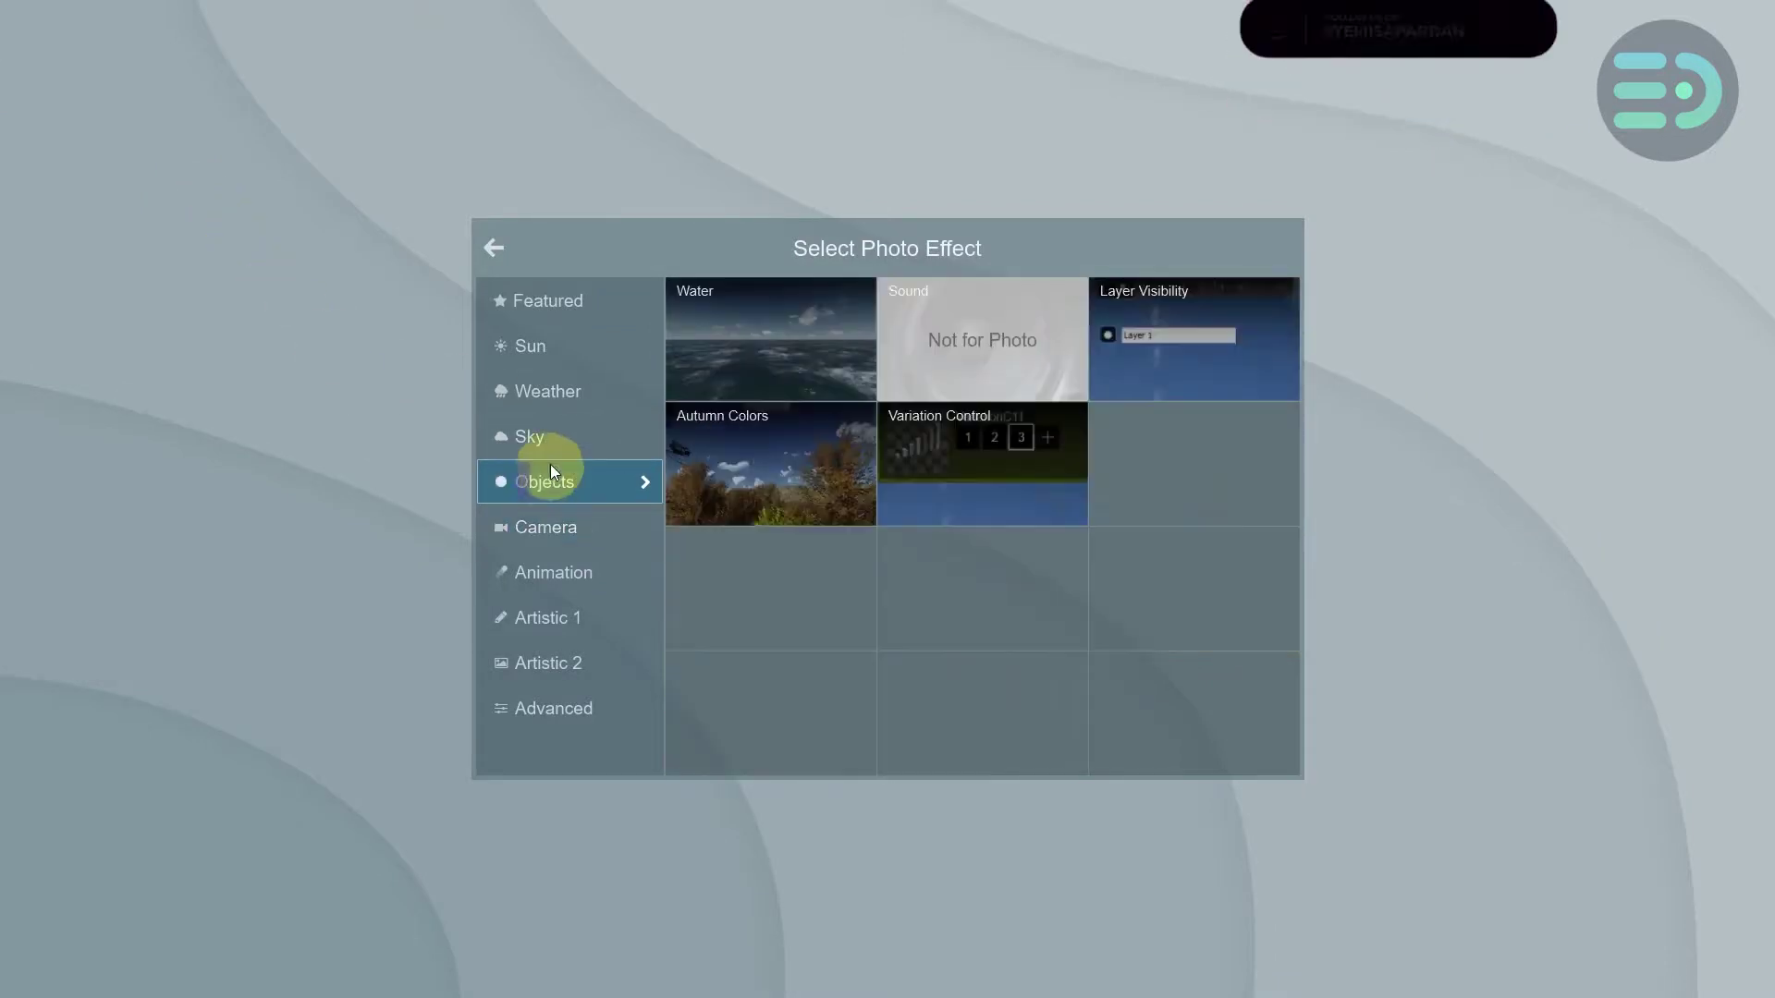
{"action": "left_click", "coordinate": [548, 450]}
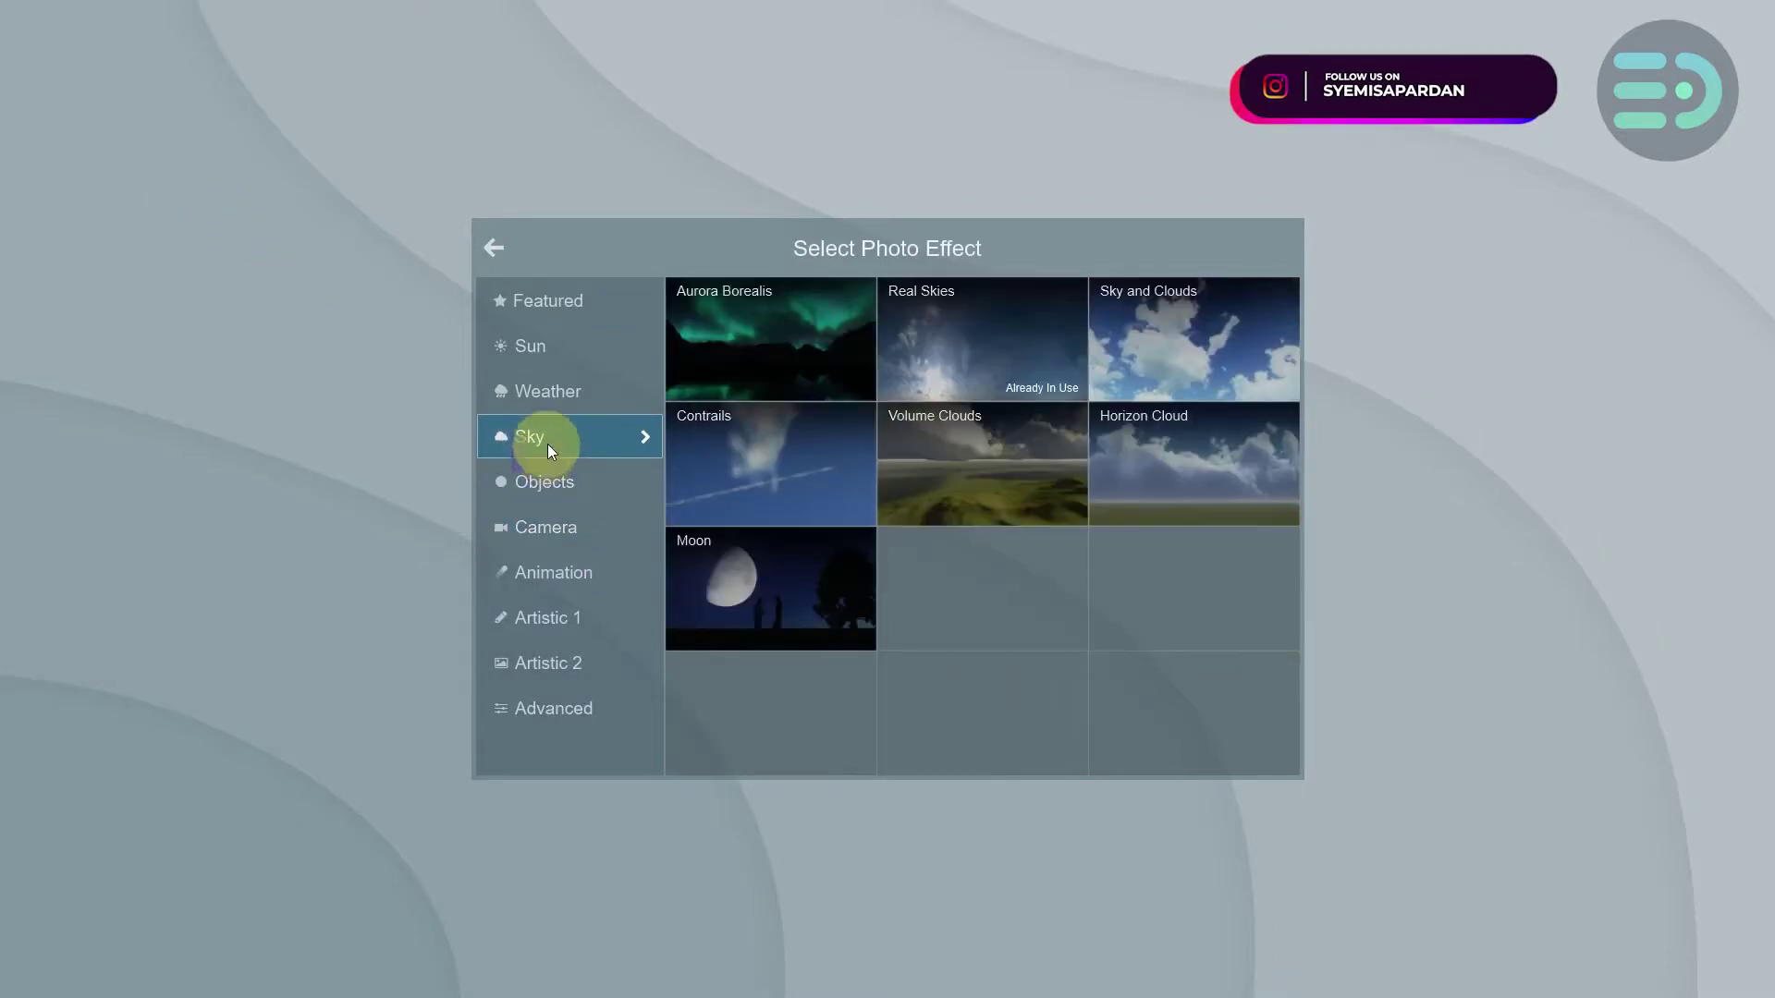
{"action": "left_click", "coordinate": [542, 365]}
{"action": "left_click", "coordinate": [542, 319]}
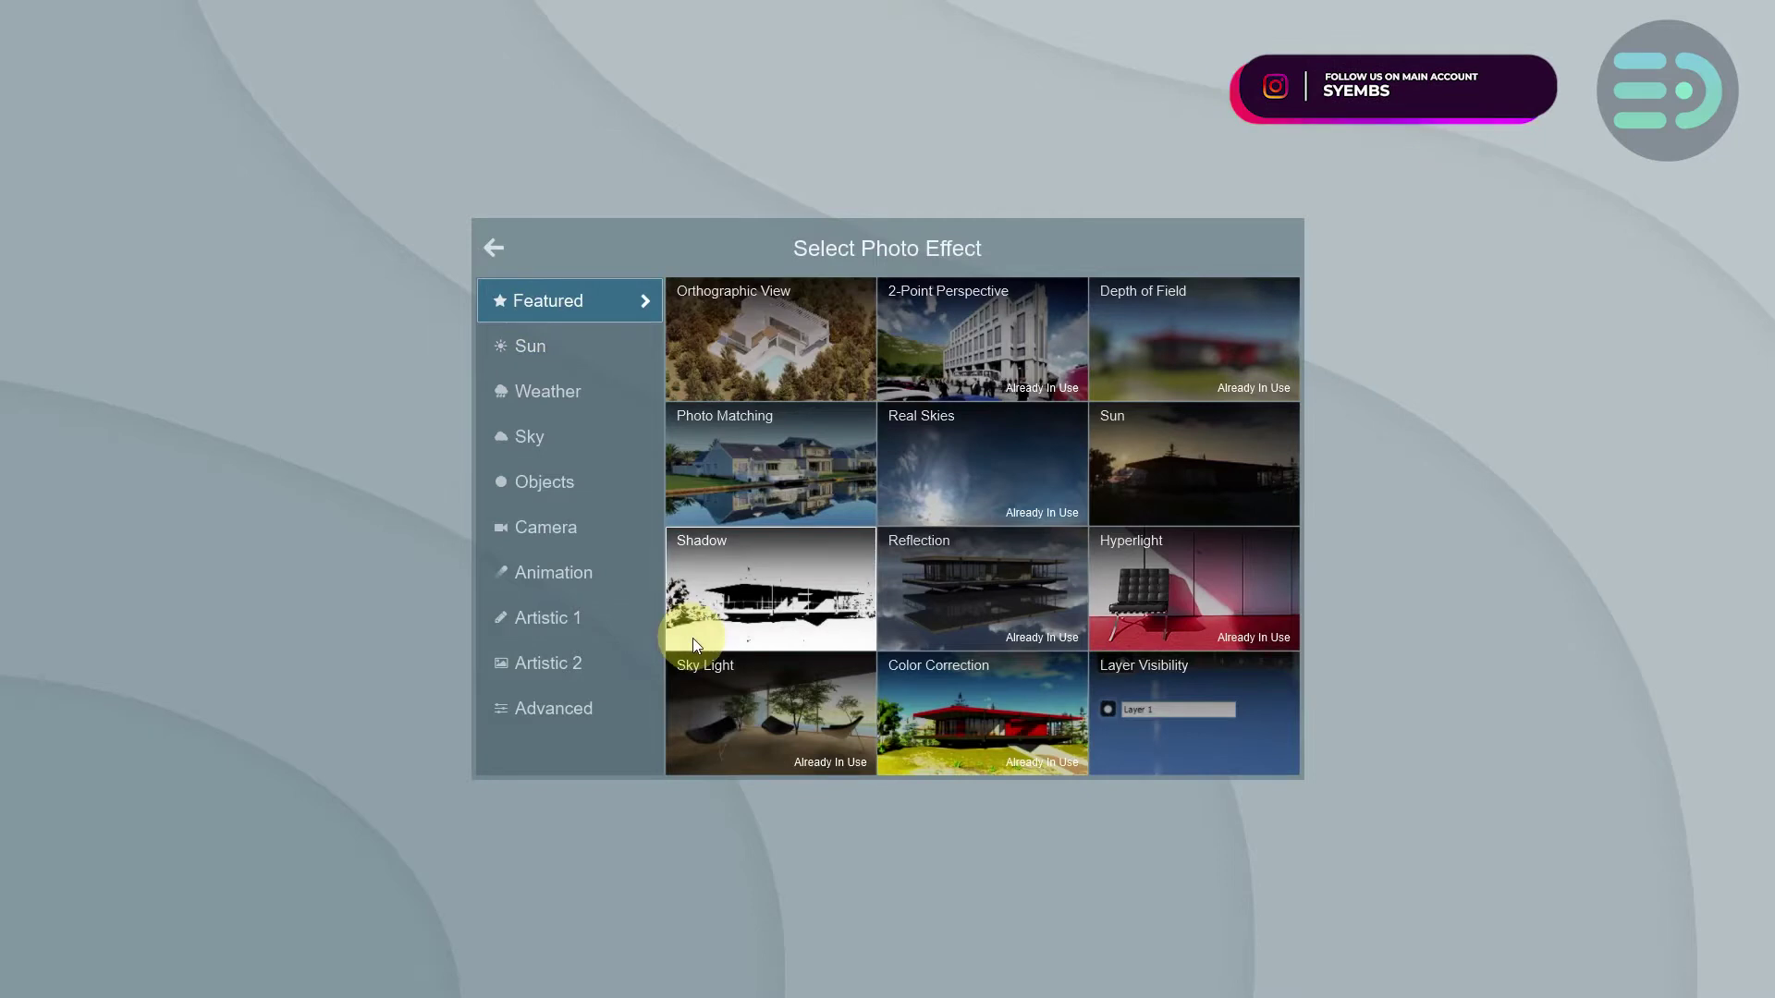
{"action": "left_click", "coordinate": [554, 720]}
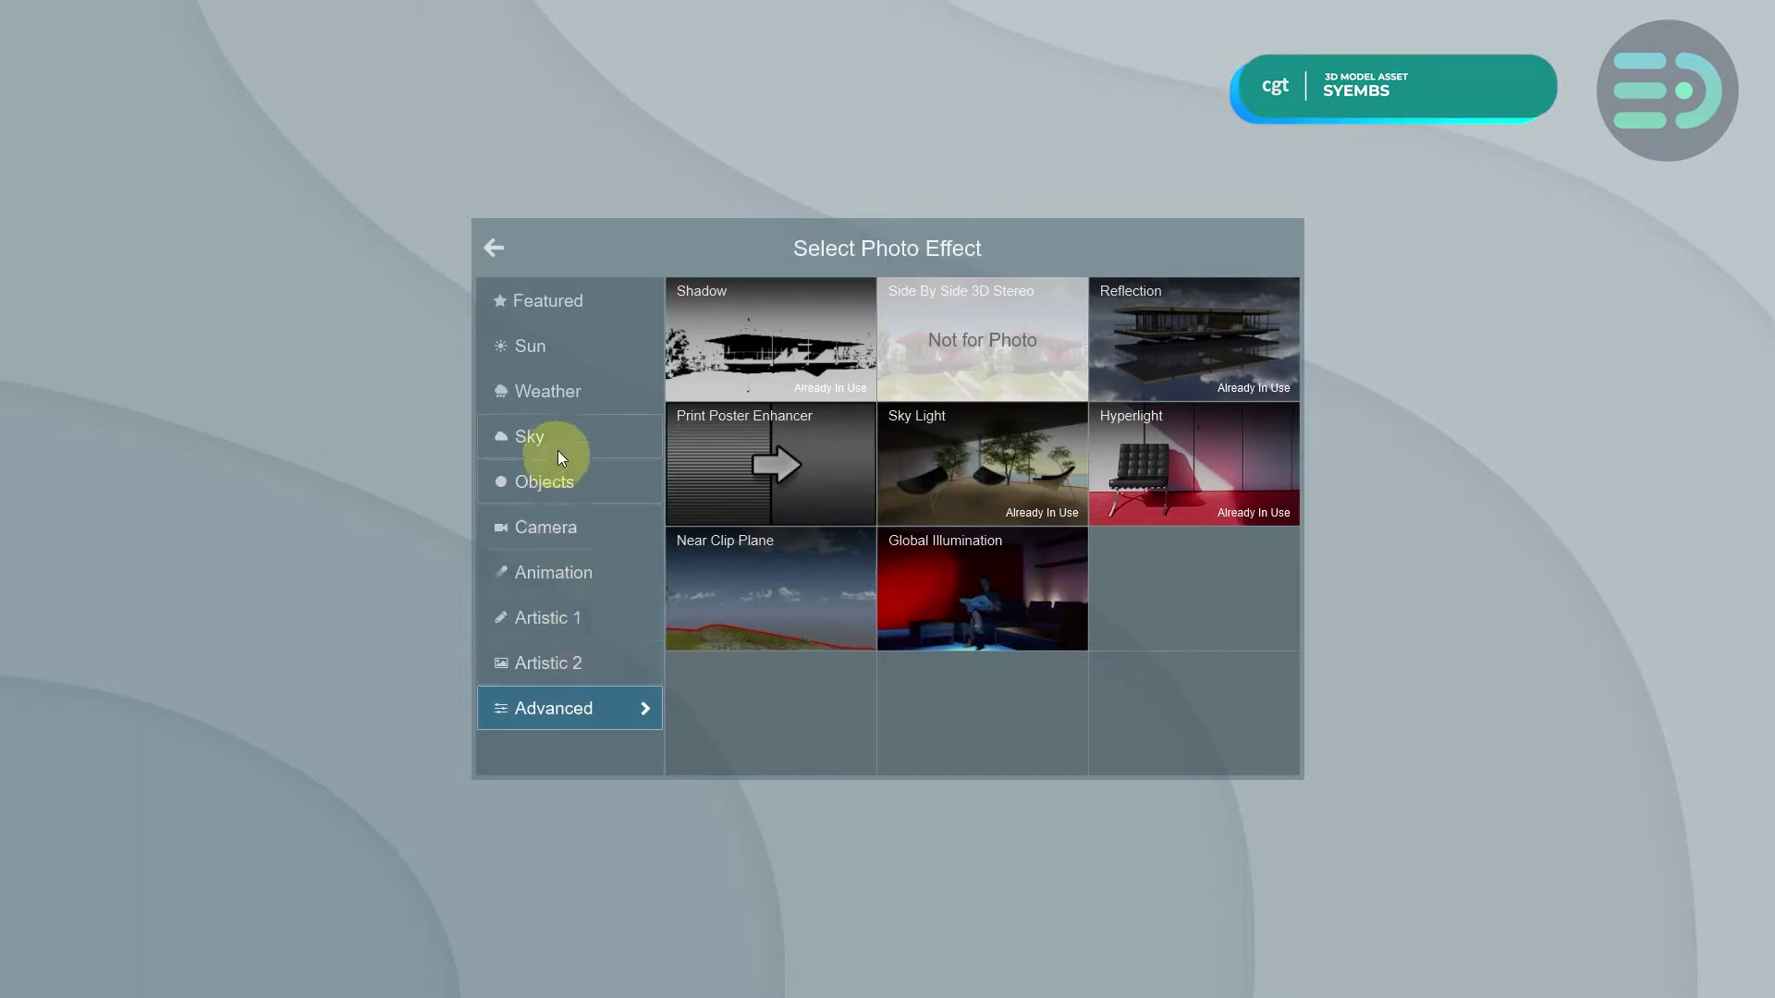
{"action": "left_click", "coordinate": [525, 447]}
{"action": "left_click", "coordinate": [564, 375]}
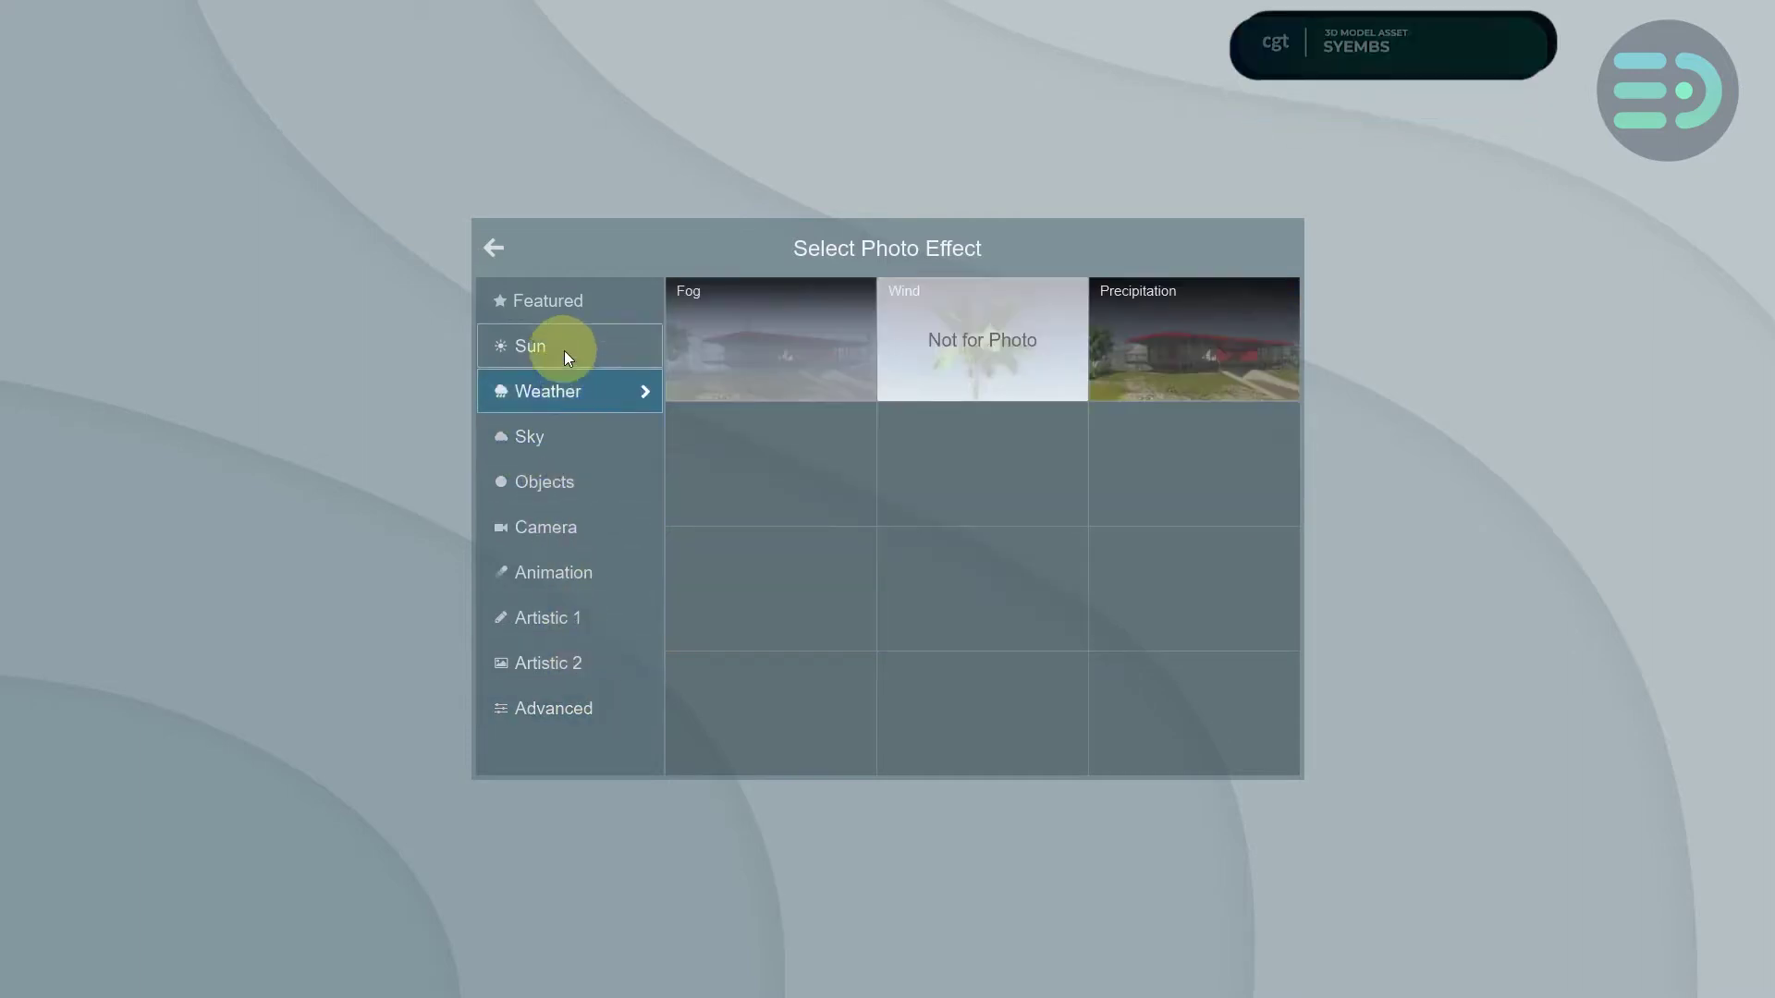
{"action": "left_click", "coordinate": [566, 355]}
{"action": "left_click", "coordinate": [569, 381]}
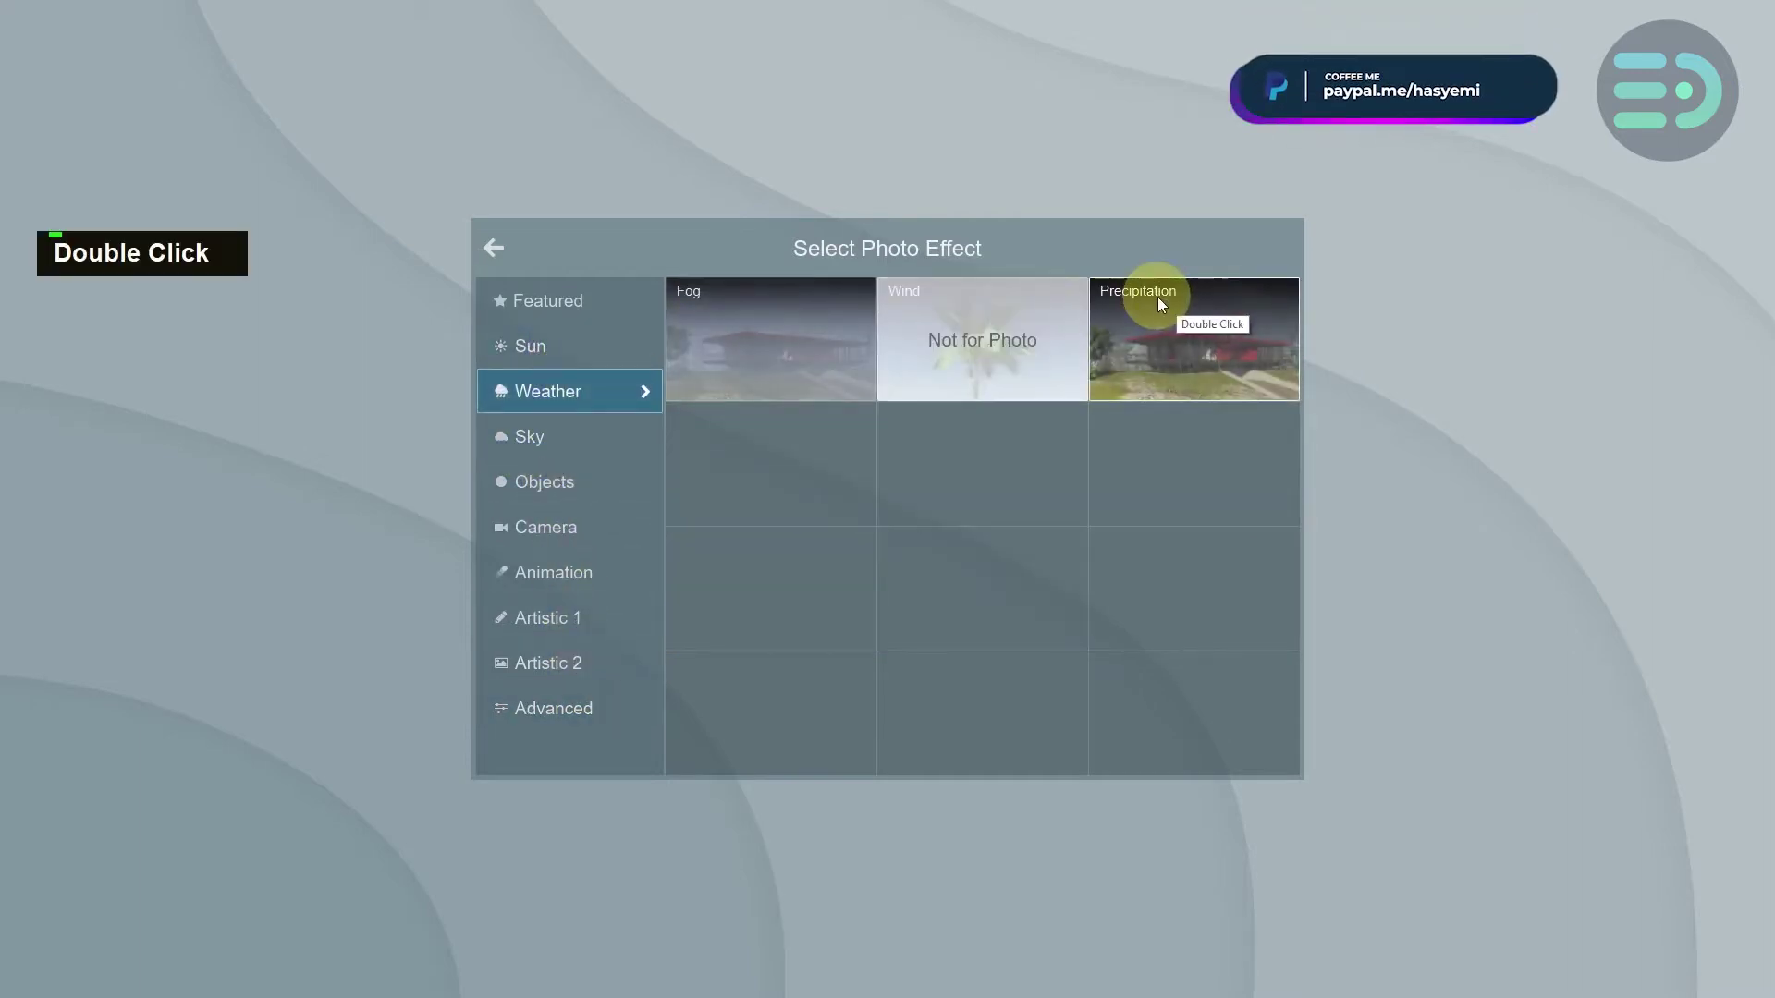
{"action": "double_click", "coordinate": [1157, 296]}
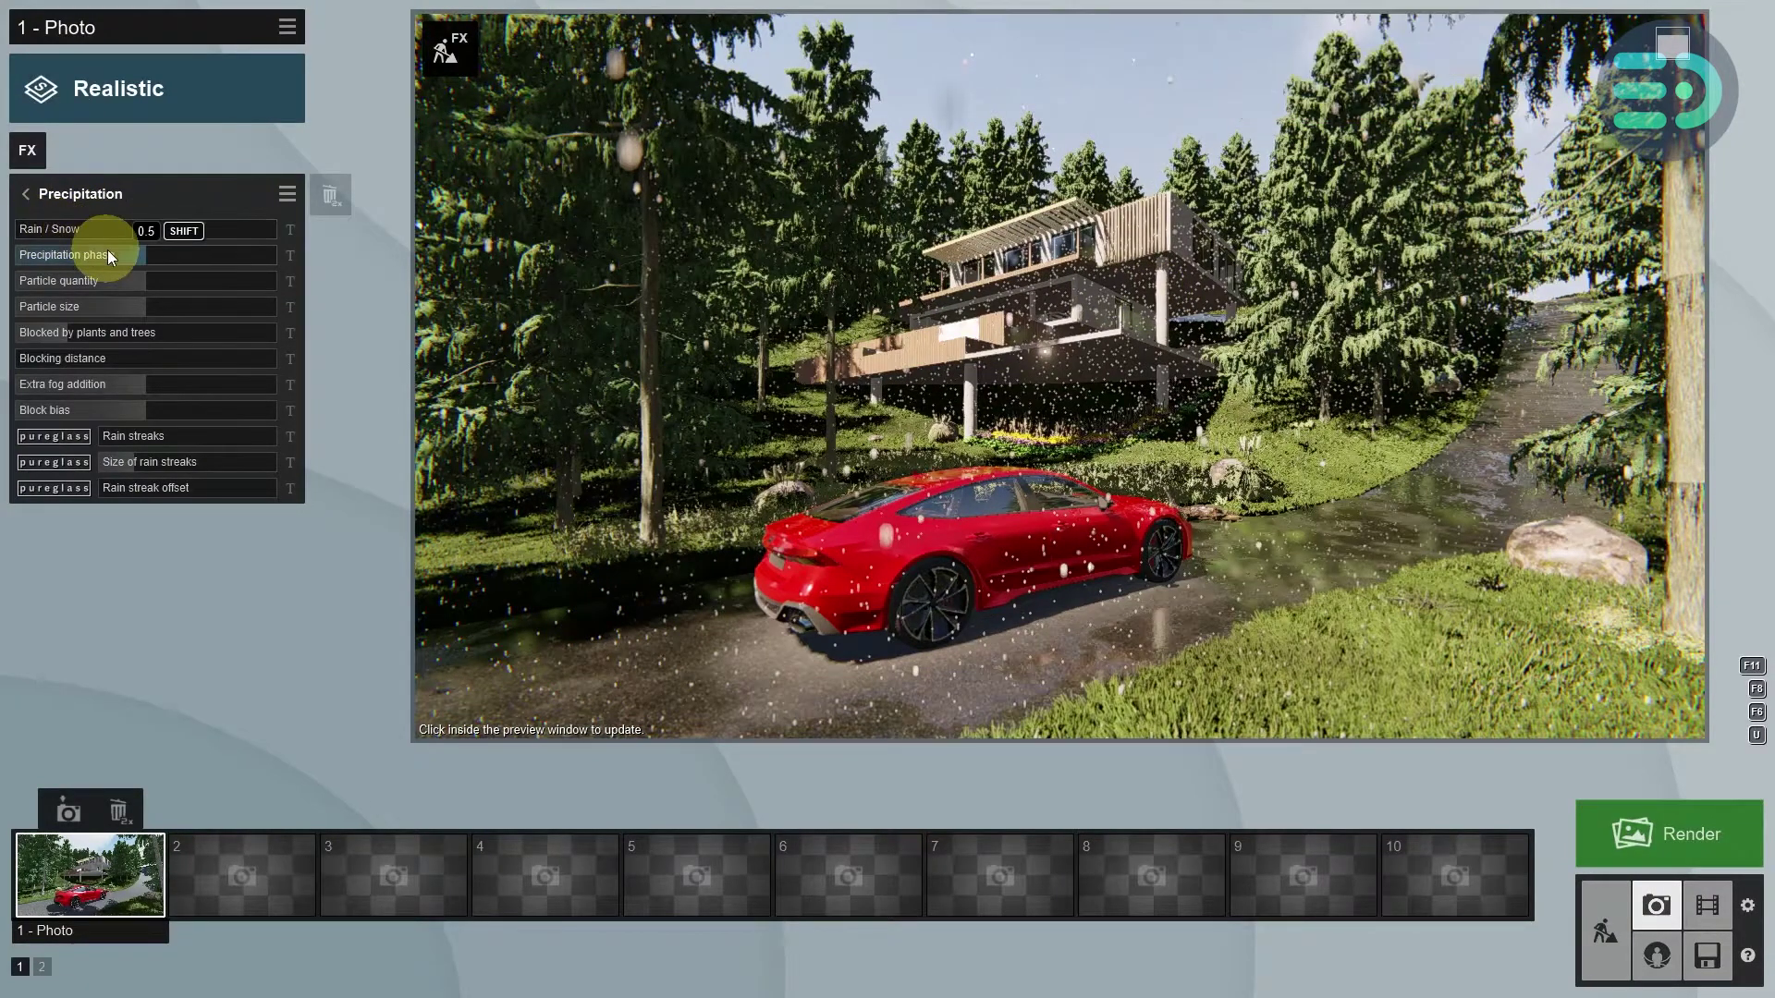
- Lower the precipitation phase slightly, reduce particle quantity and plant blocking to zero, set particle size to 0.6 and raise the block bias
{"action": "left_click_drag", "start_coordinate": [108, 251], "coordinate": [168, 298]}
{"action": "left_click_drag", "start_coordinate": [68, 331], "coordinate": [2, 354]}
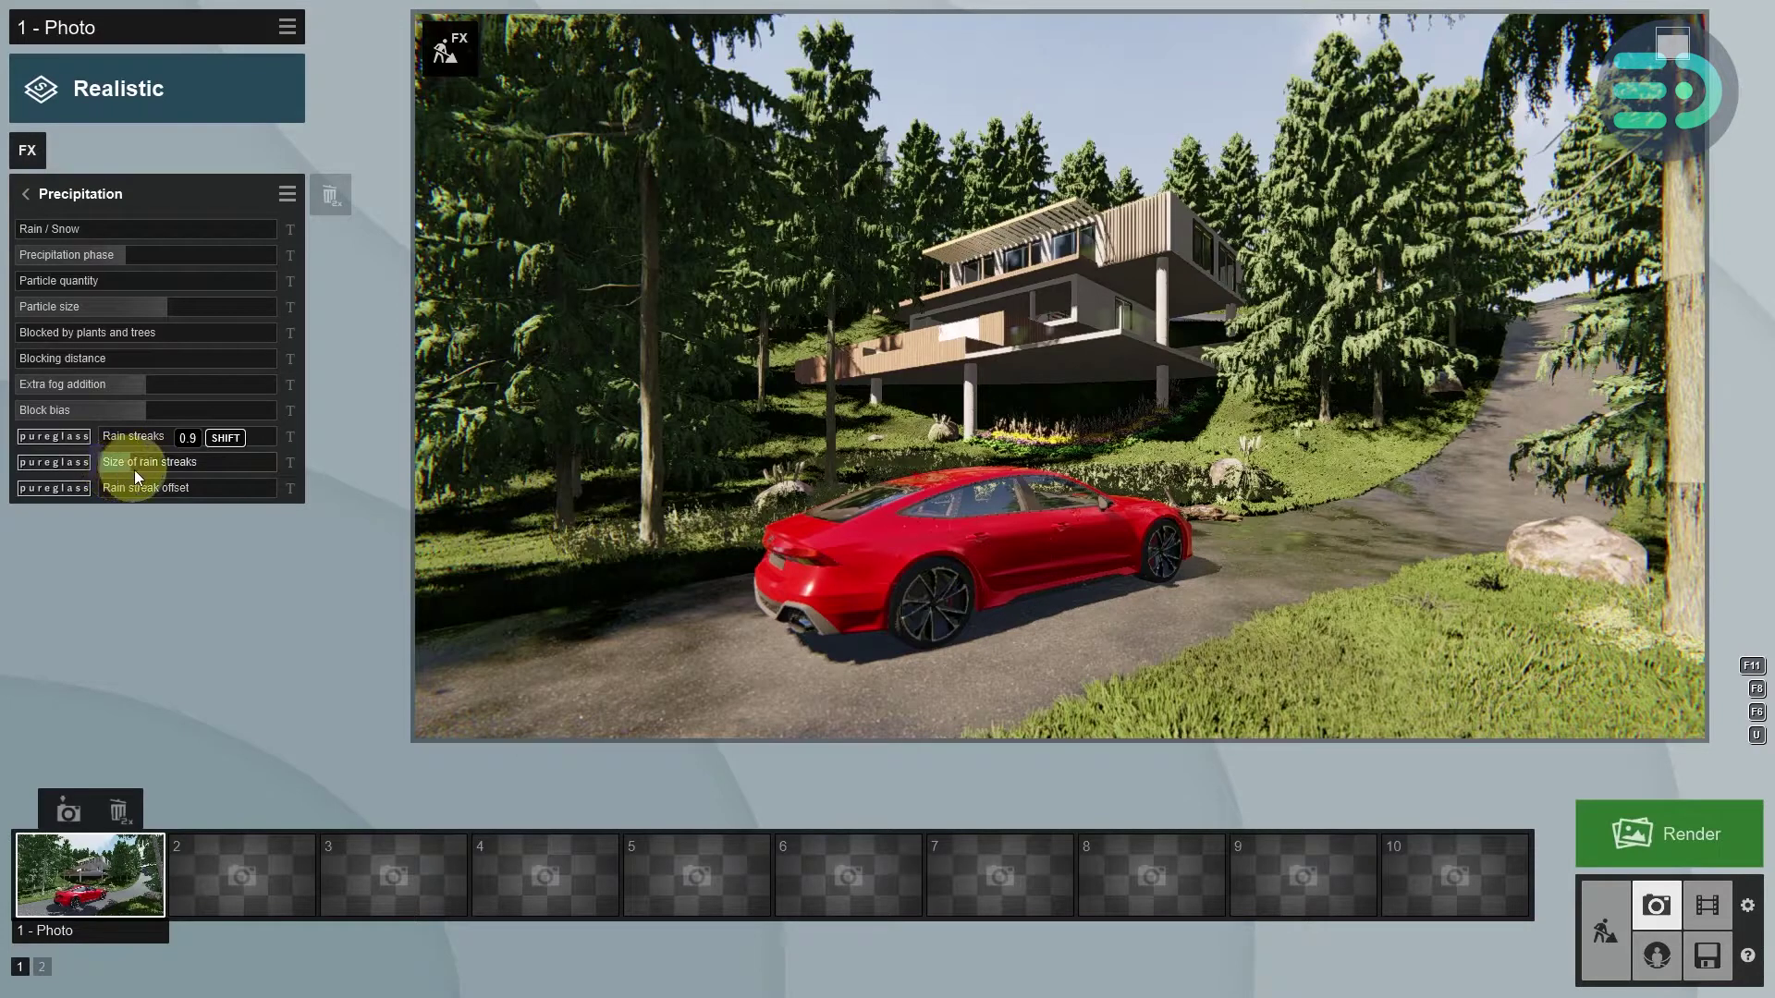
{"action": "left_click_drag", "start_coordinate": [131, 412], "coordinate": [257, 418]}
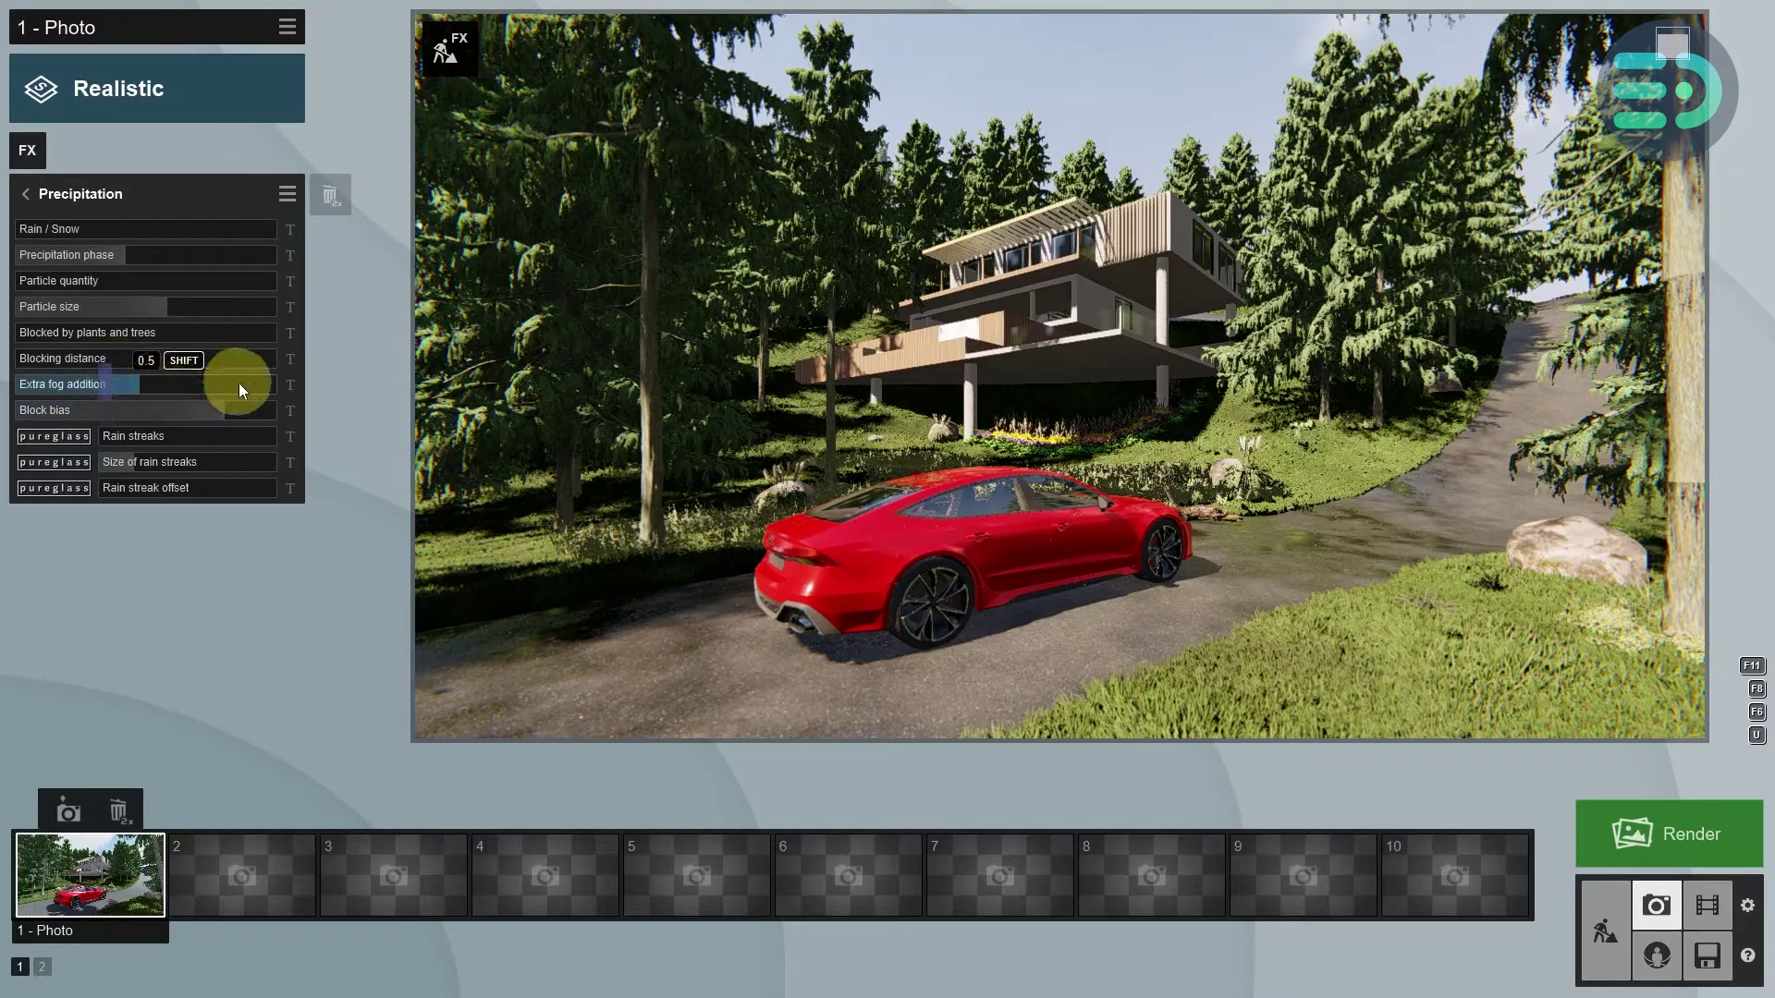
- Test extra fog addition up to 1.0, reduce it to zero, and set the precipitation particle size to 0.7
{"action": "left_click", "coordinate": [210, 385]}
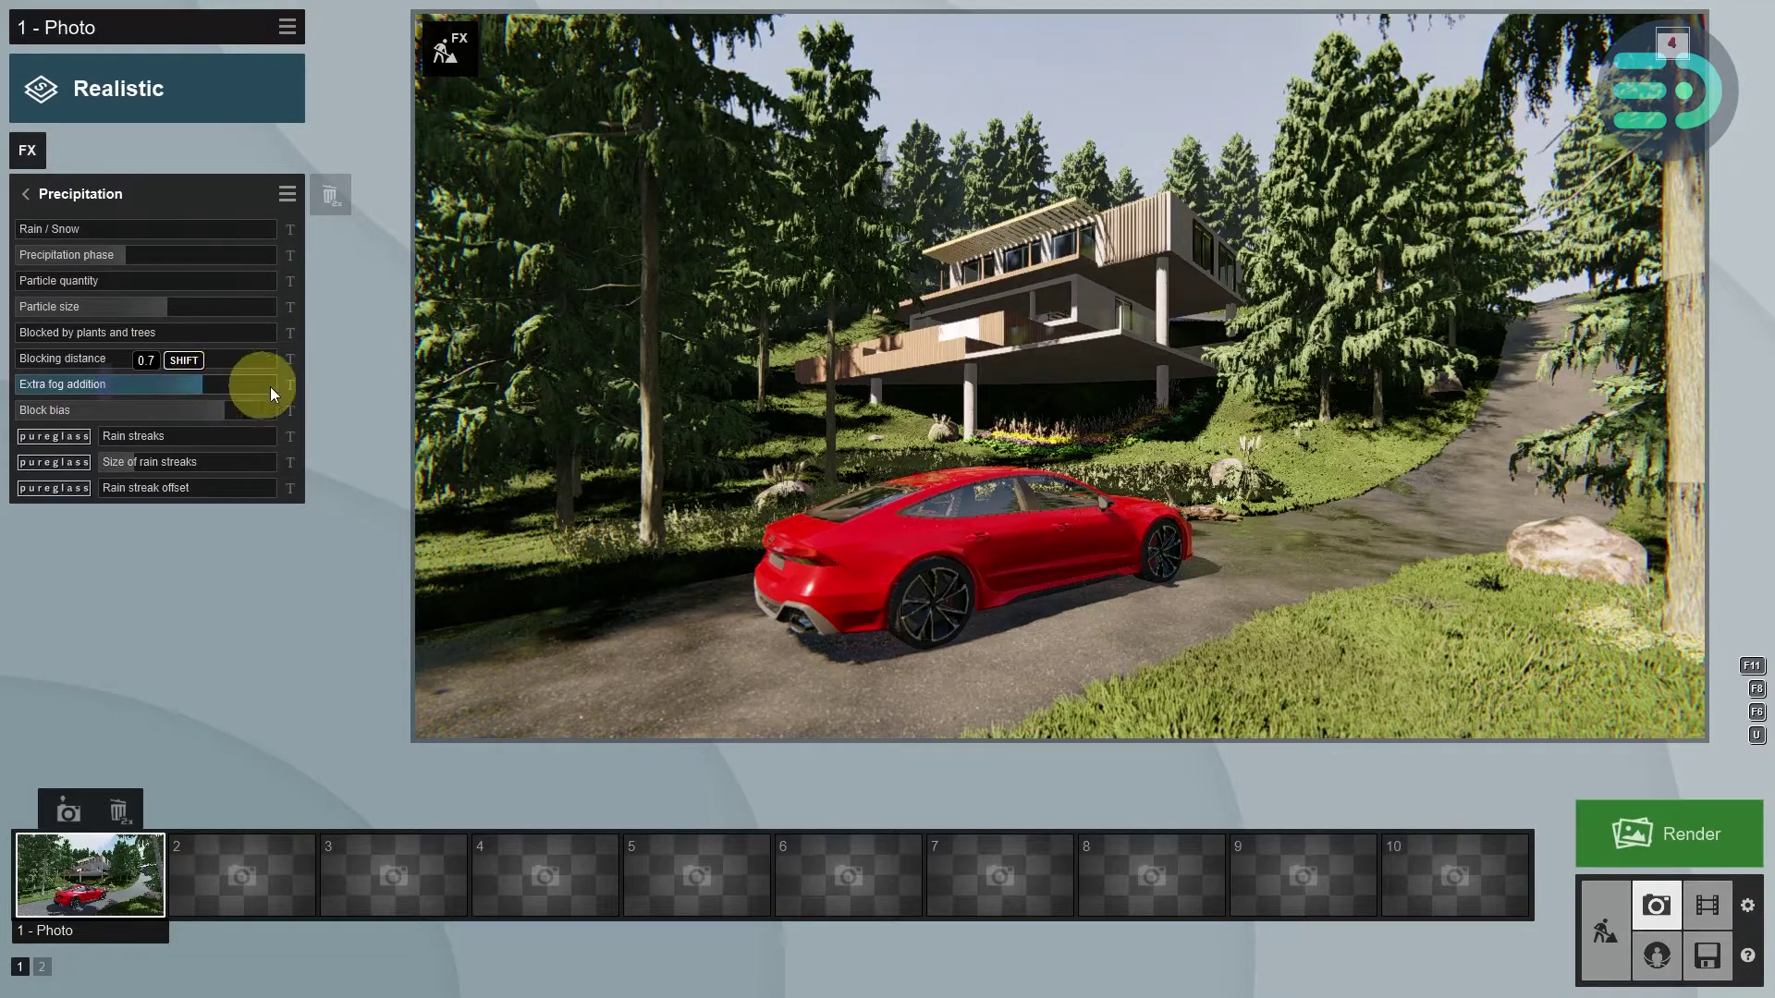
{"action": "left_click_drag", "start_coordinate": [270, 386], "coordinate": [285, 386]}
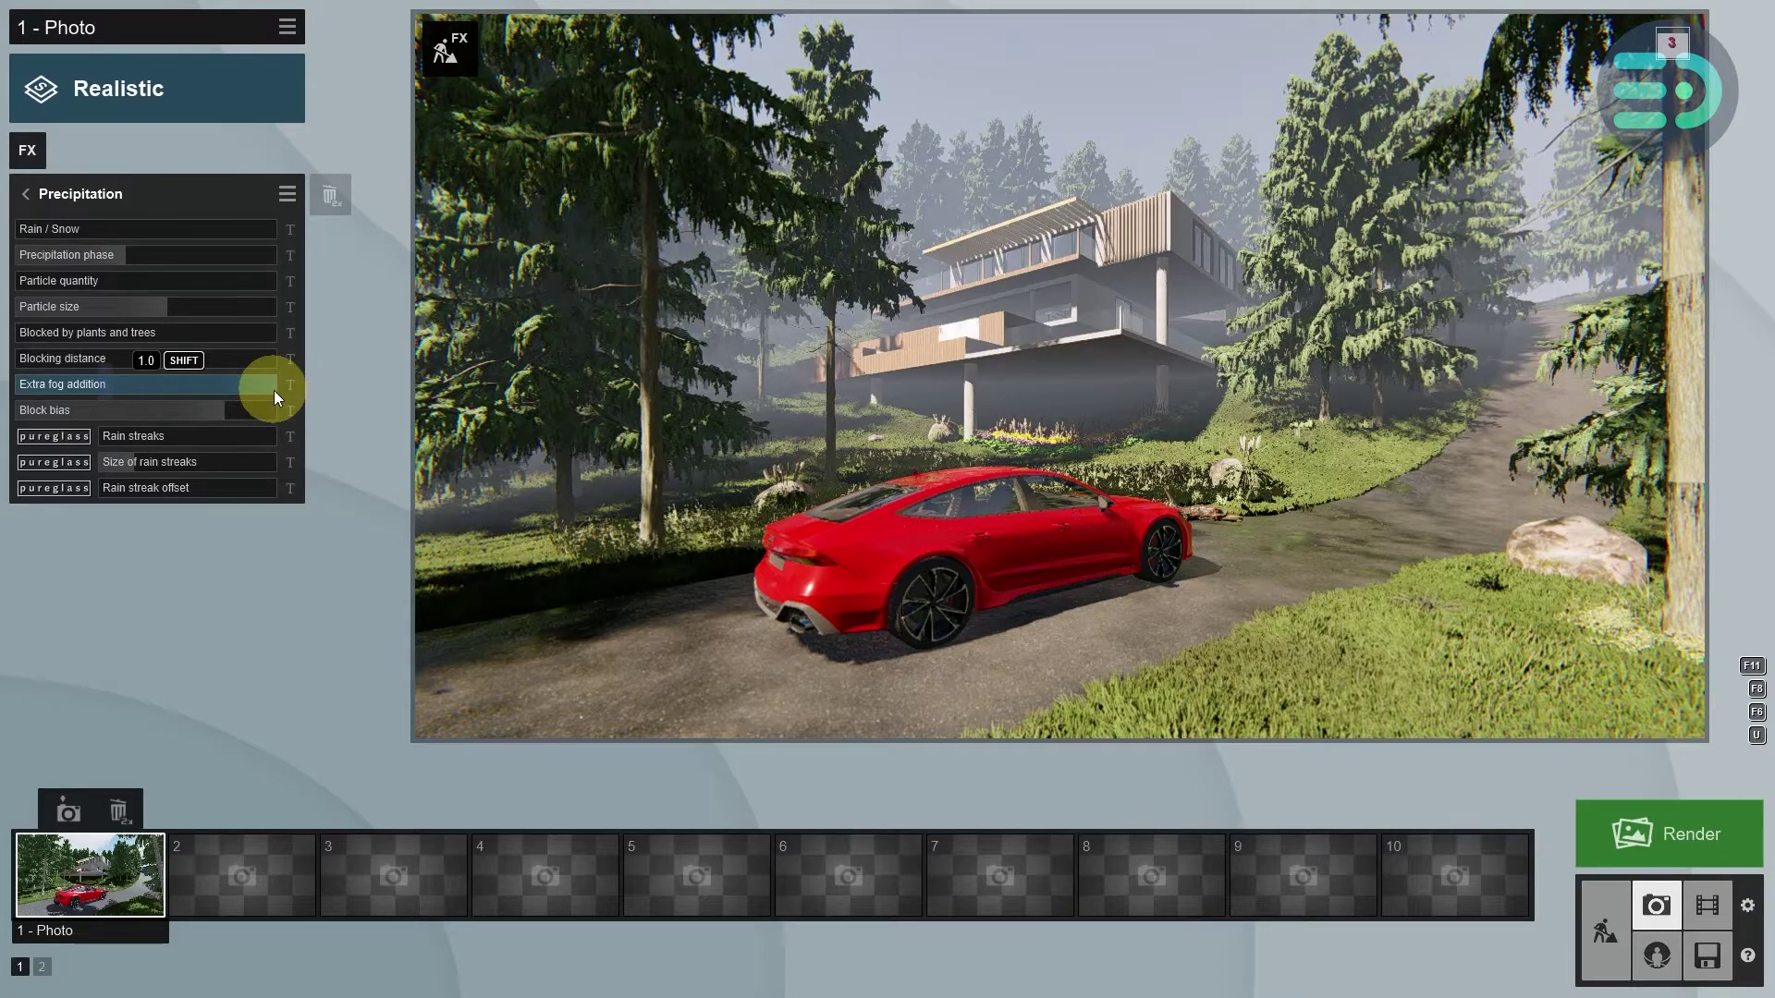
{"action": "left_click_drag", "start_coordinate": [168, 400], "coordinate": [2, 411]}
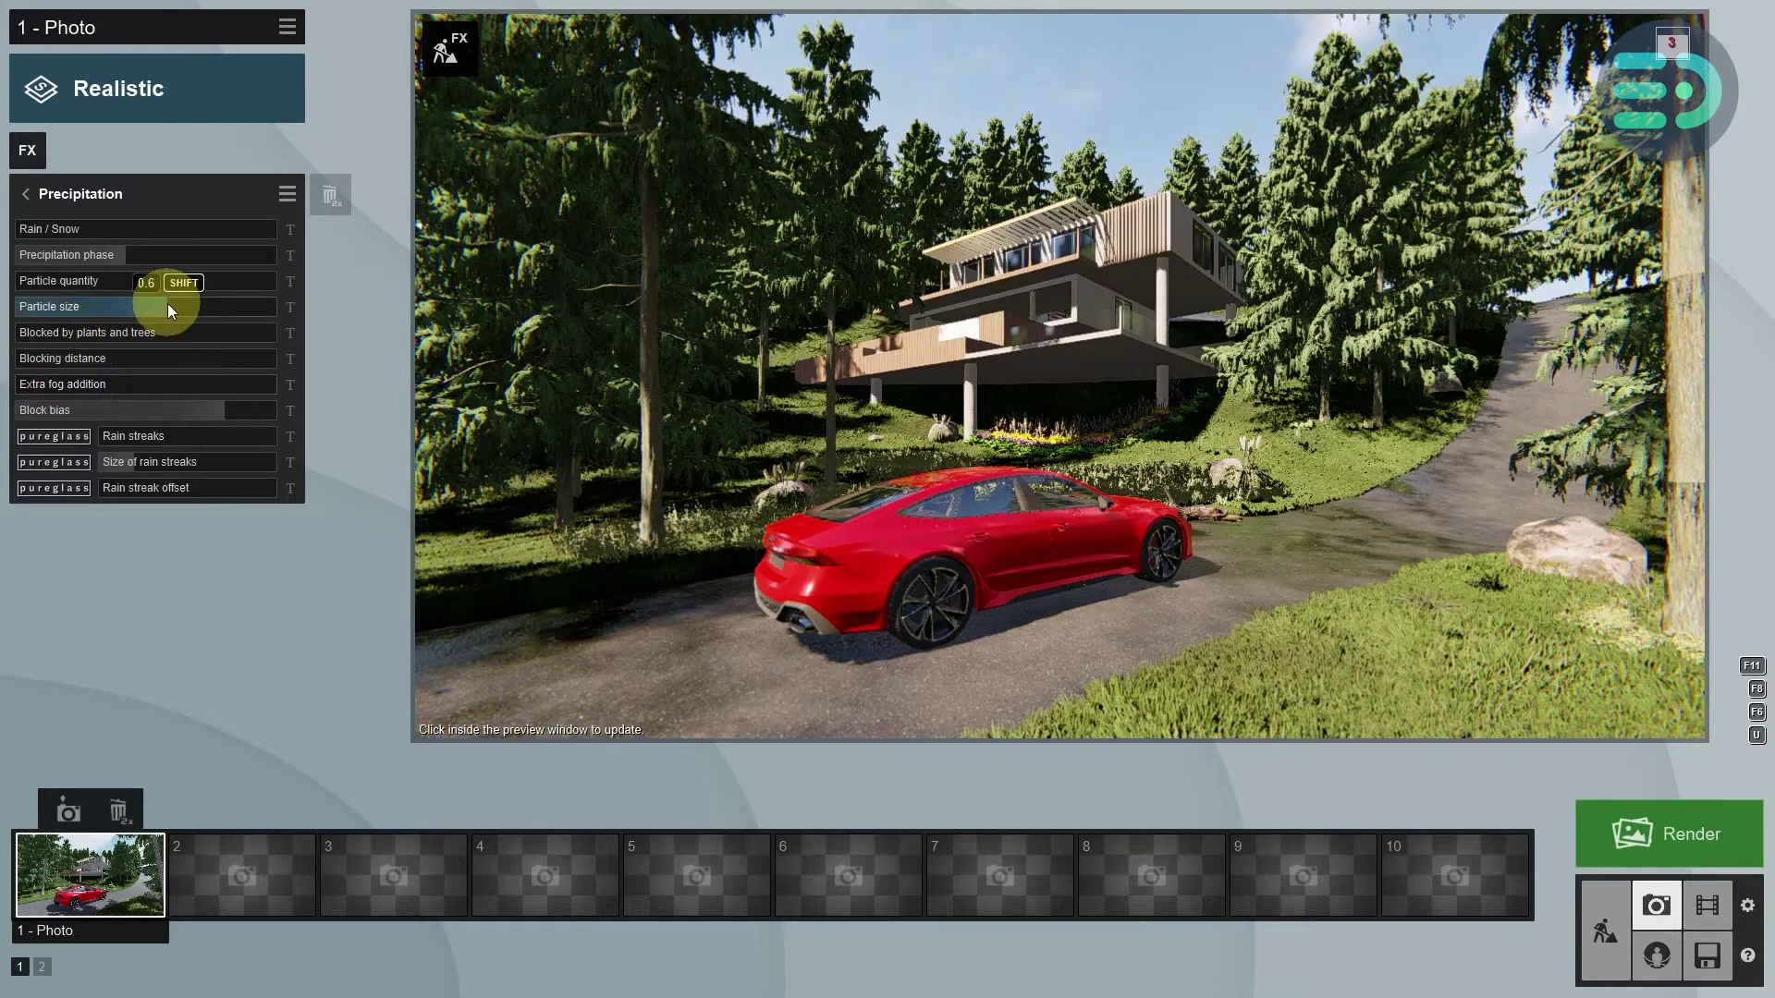
{"action": "mouse_move", "coordinate": [168, 303]}
{"action": "left_mouse_down"}
{"action": "mouse_move", "coordinate": [264, 307]}
{"action": "mouse_move", "coordinate": [201, 312]}
{"action": "left_mouse_up"}
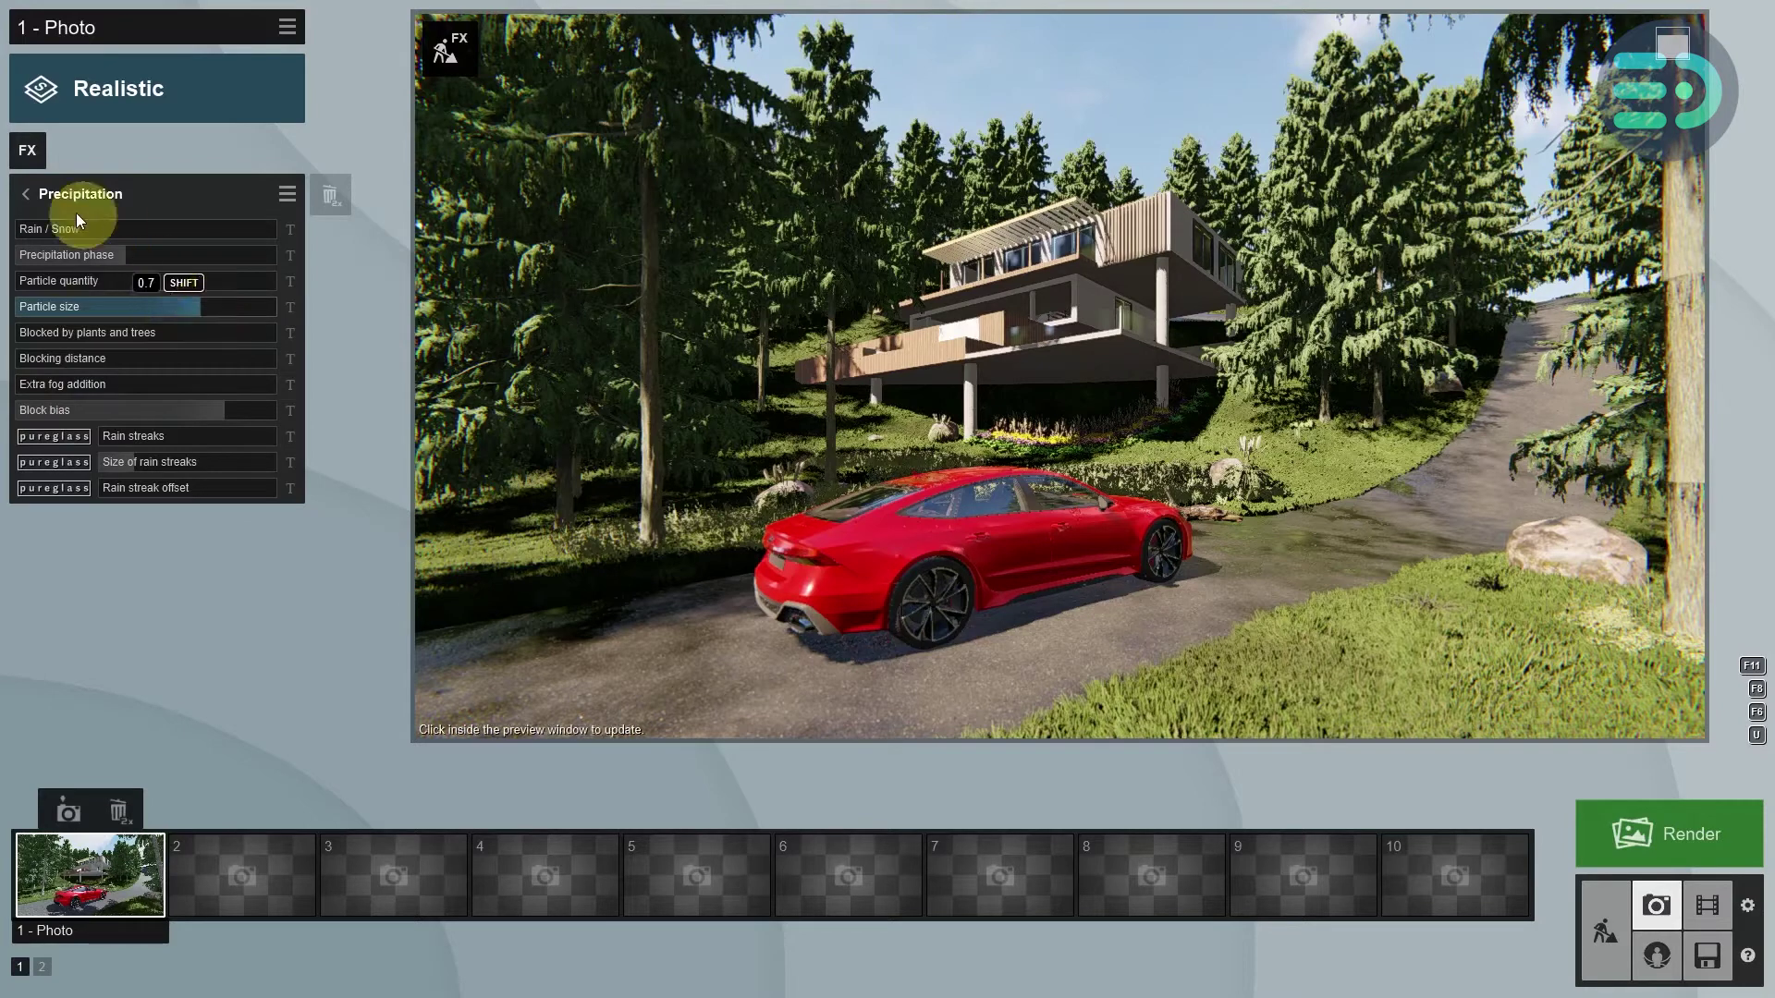
{"action": "left_click", "coordinate": [22, 194]}
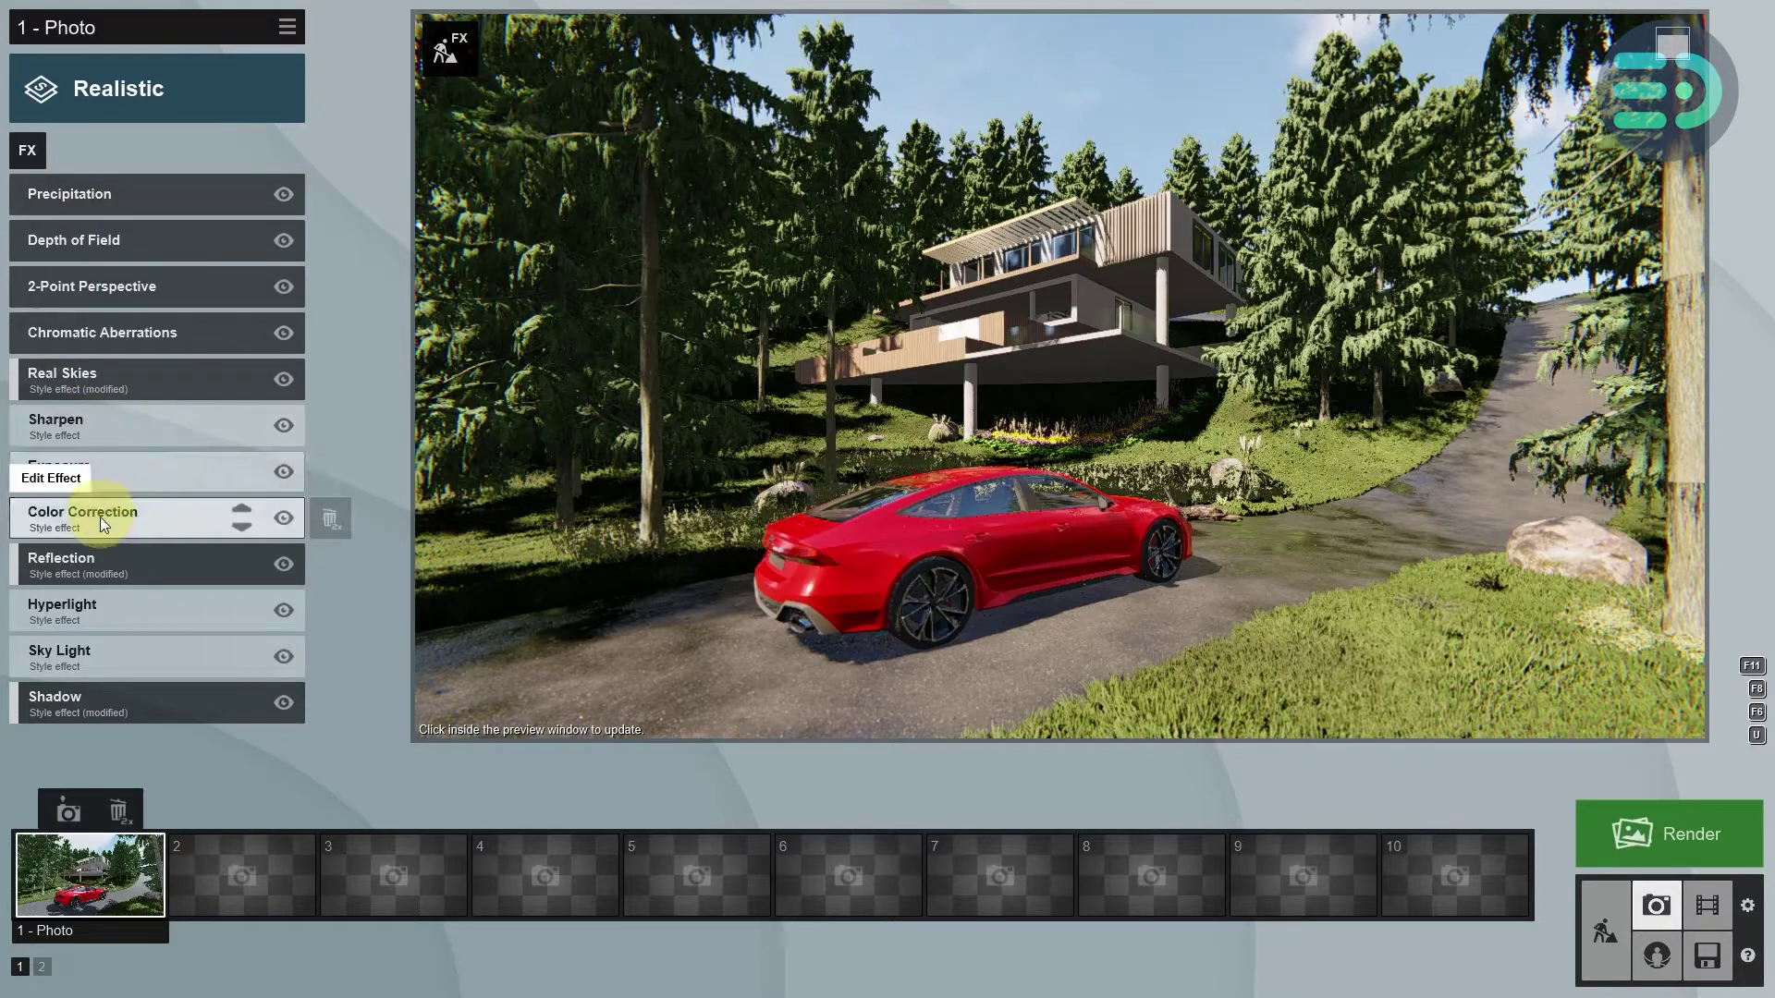
- Check the Hyperlight settings, raise the Sky Light brightness slightly and enable Sky Light in planar and projected reflections
{"action": "left_click", "coordinate": [75, 623]}
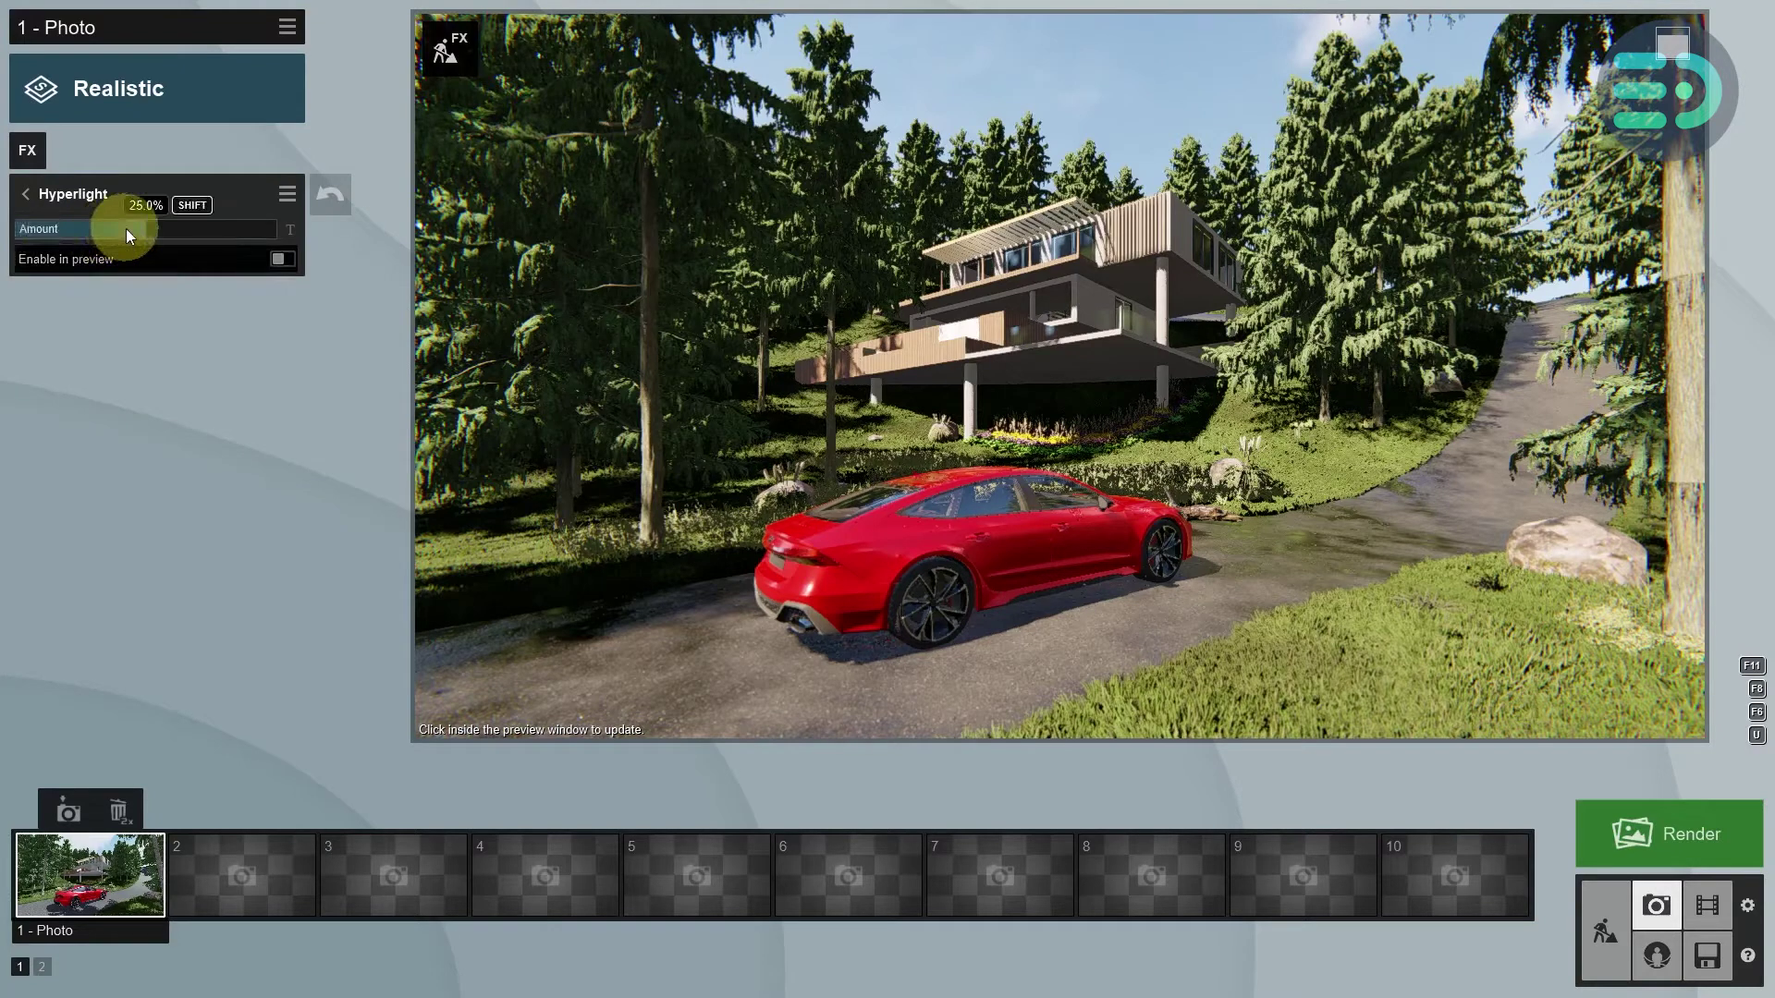
{"action": "left_click", "coordinate": [25, 194]}
{"action": "left_click", "coordinate": [103, 658]}
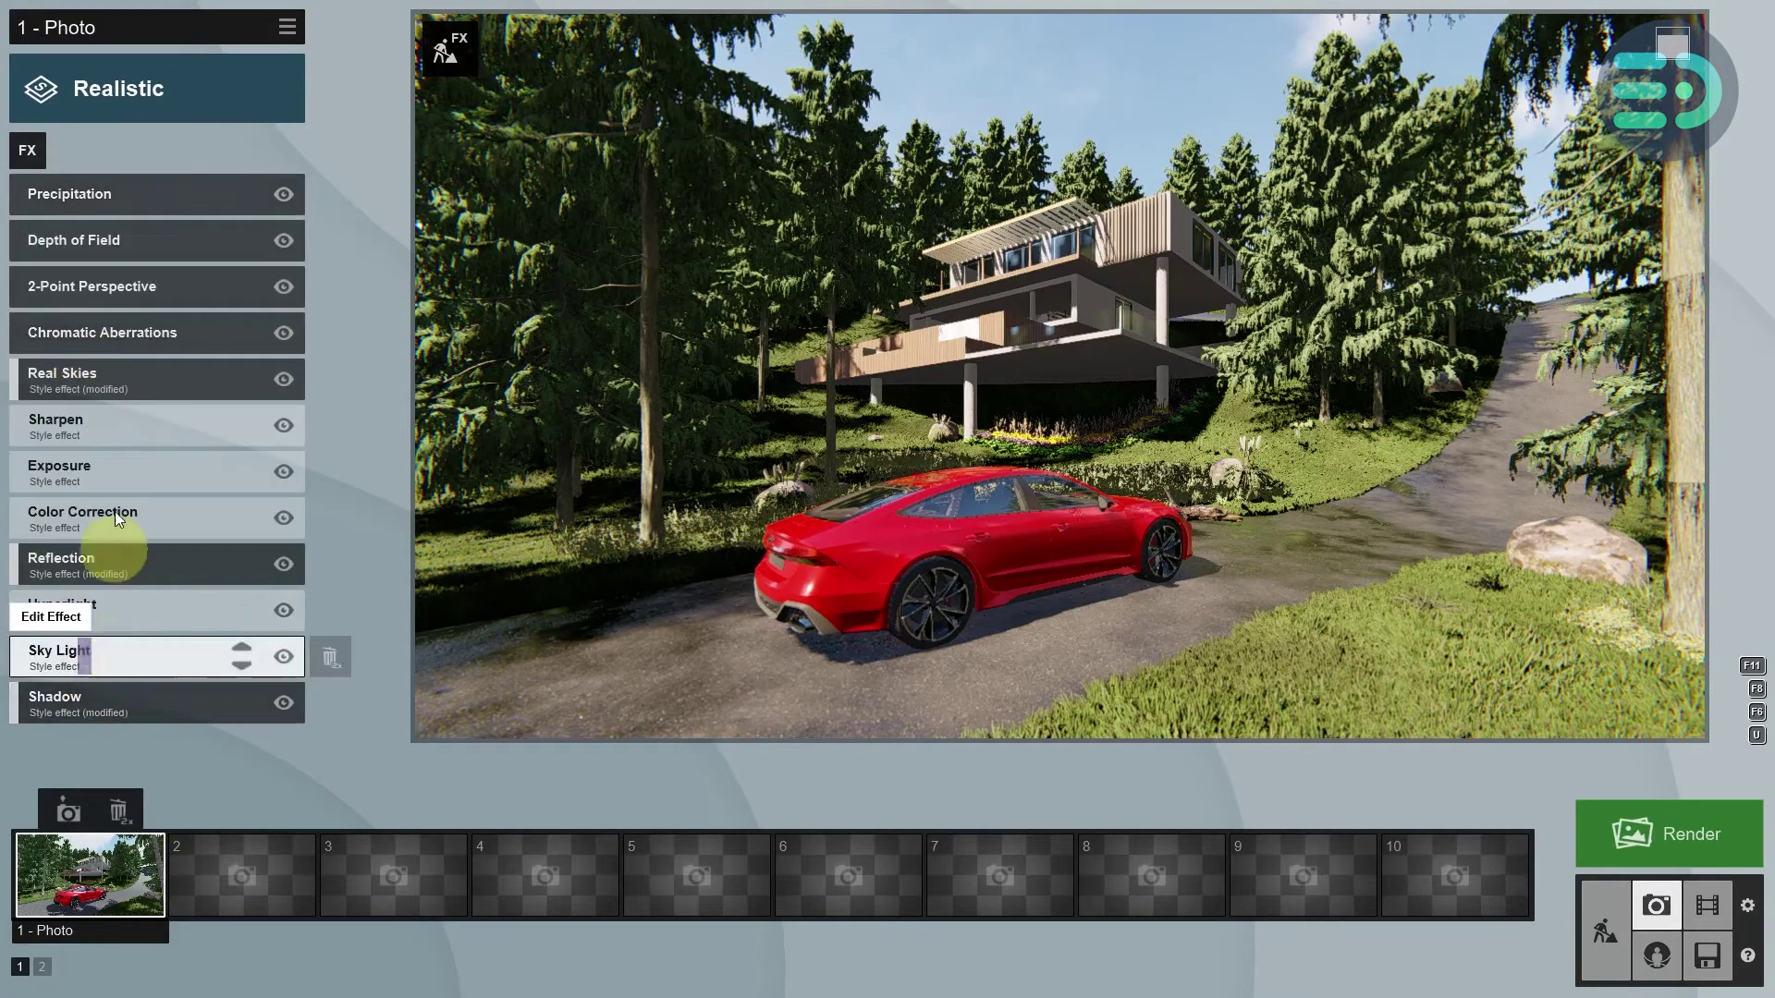
{"action": "left_click_drag", "start_coordinate": [141, 226], "coordinate": [164, 226]}
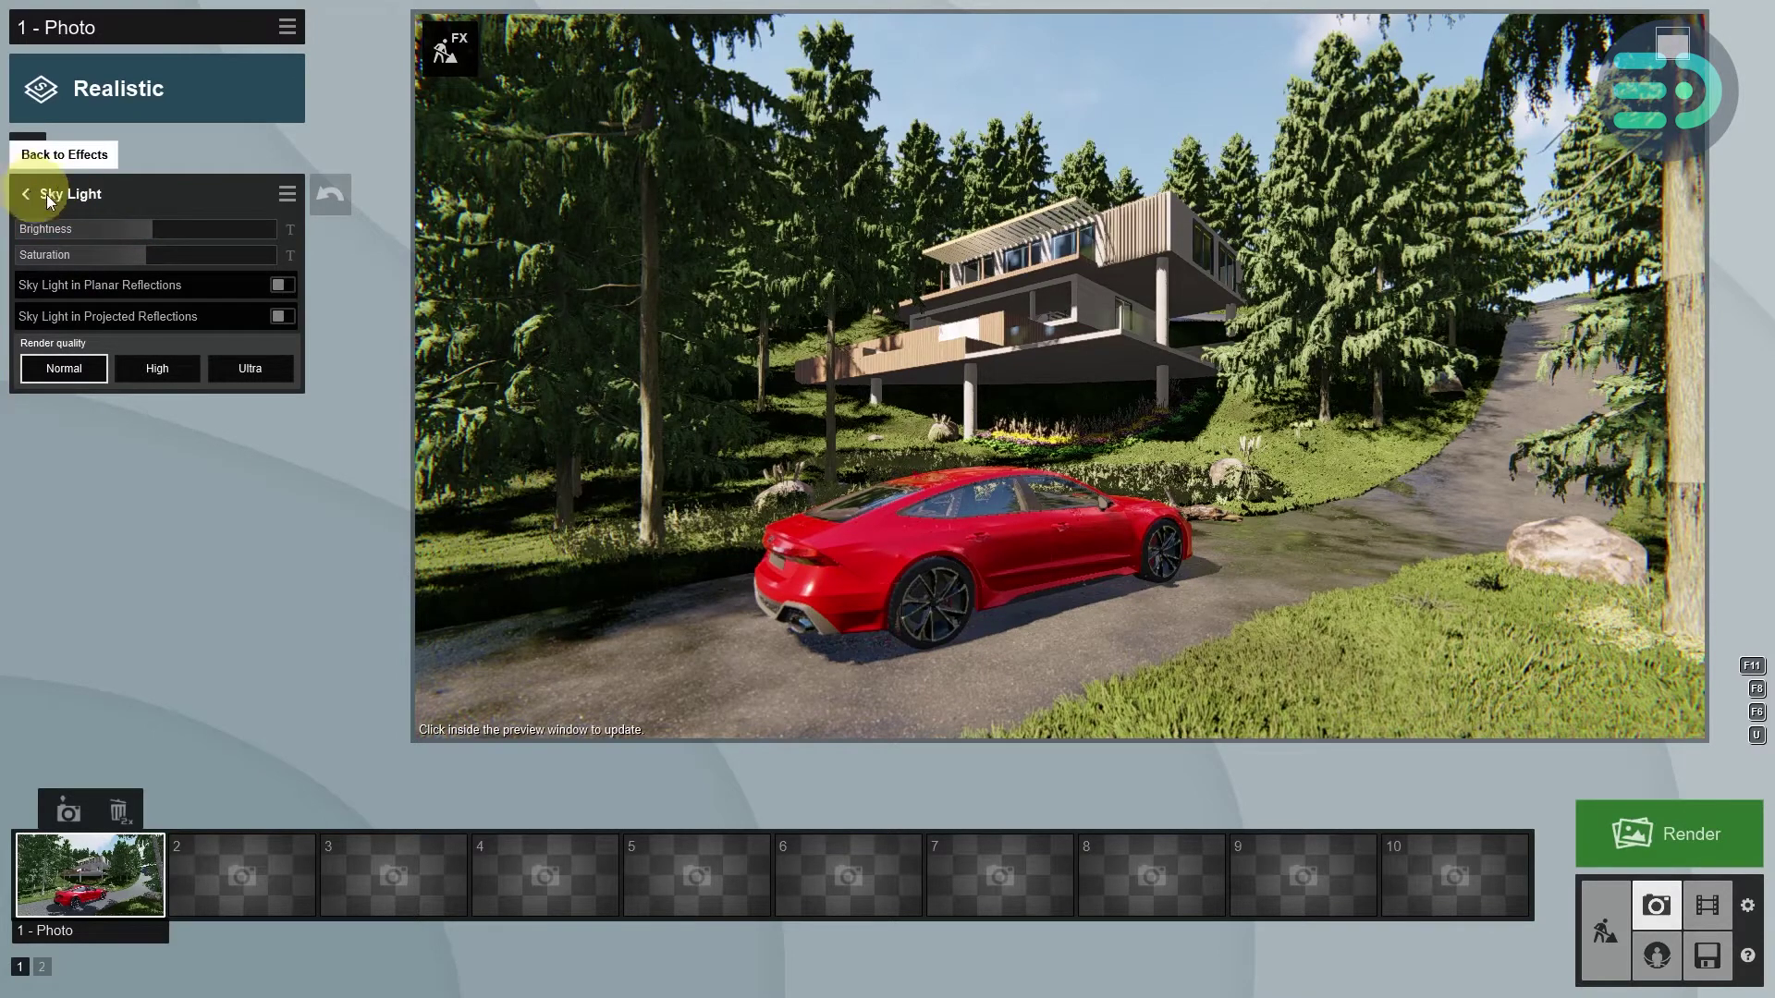
{"action": "left_click", "coordinate": [282, 285]}
{"action": "left_click", "coordinate": [282, 317]}
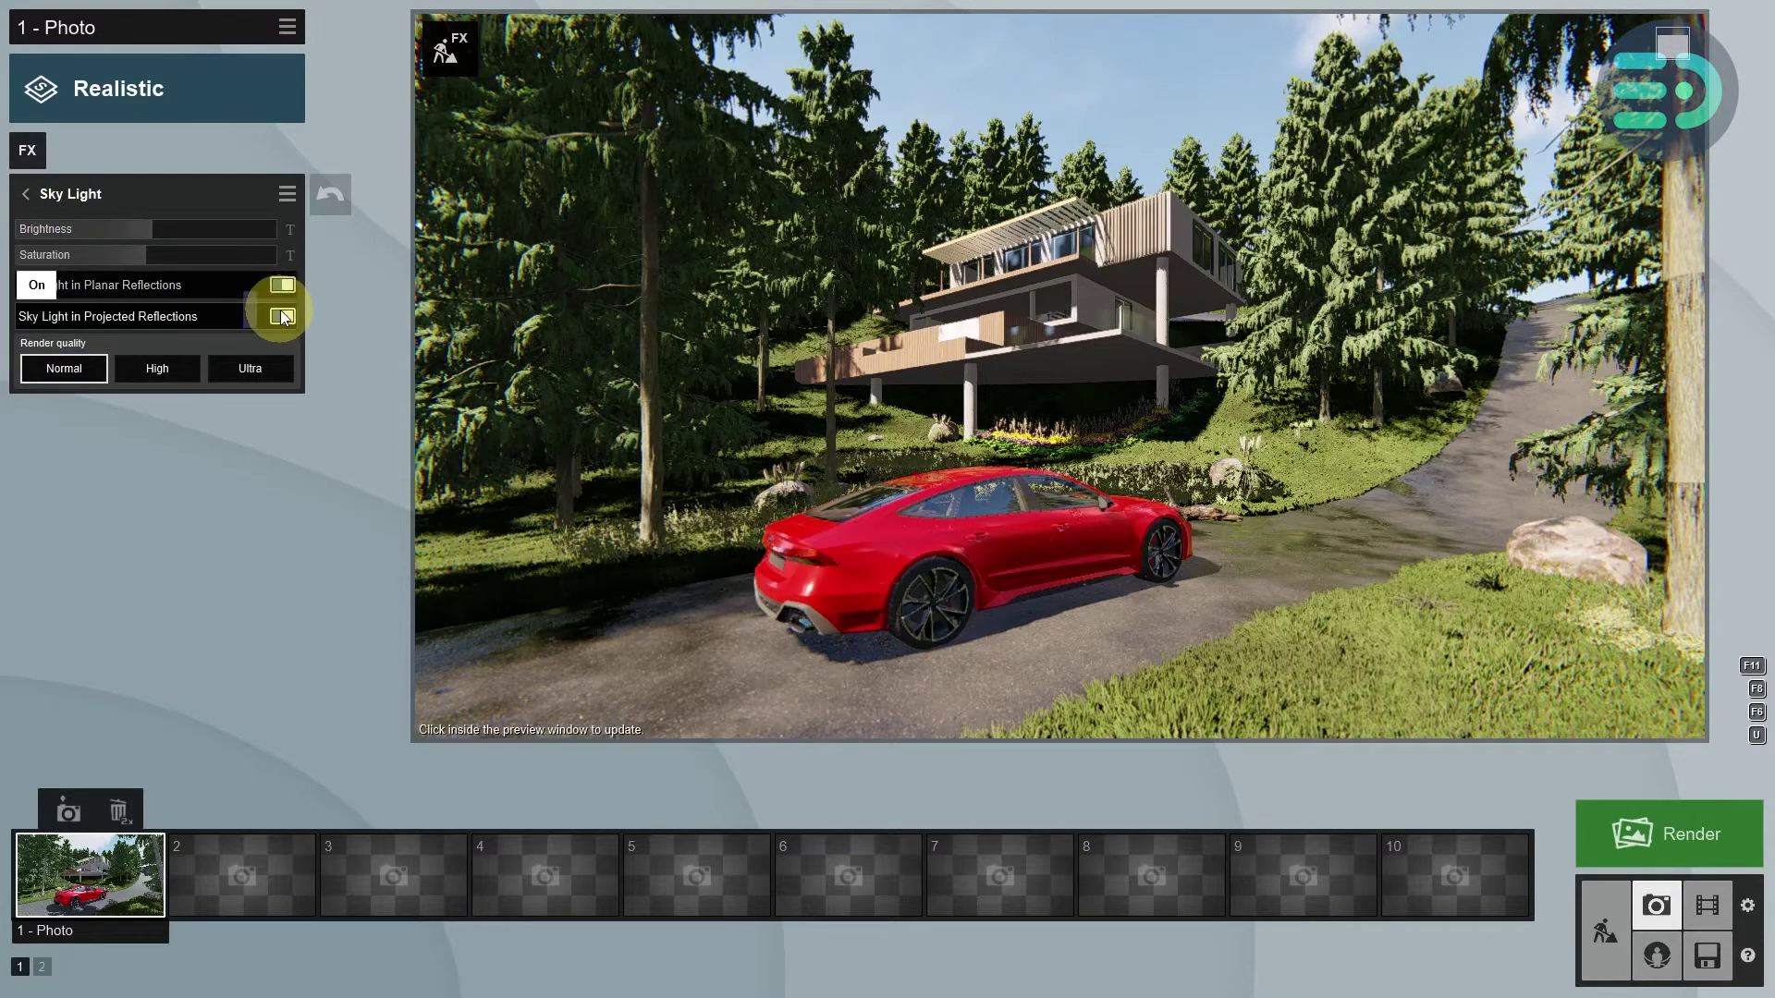
{"action": "left_click", "coordinate": [25, 196]}
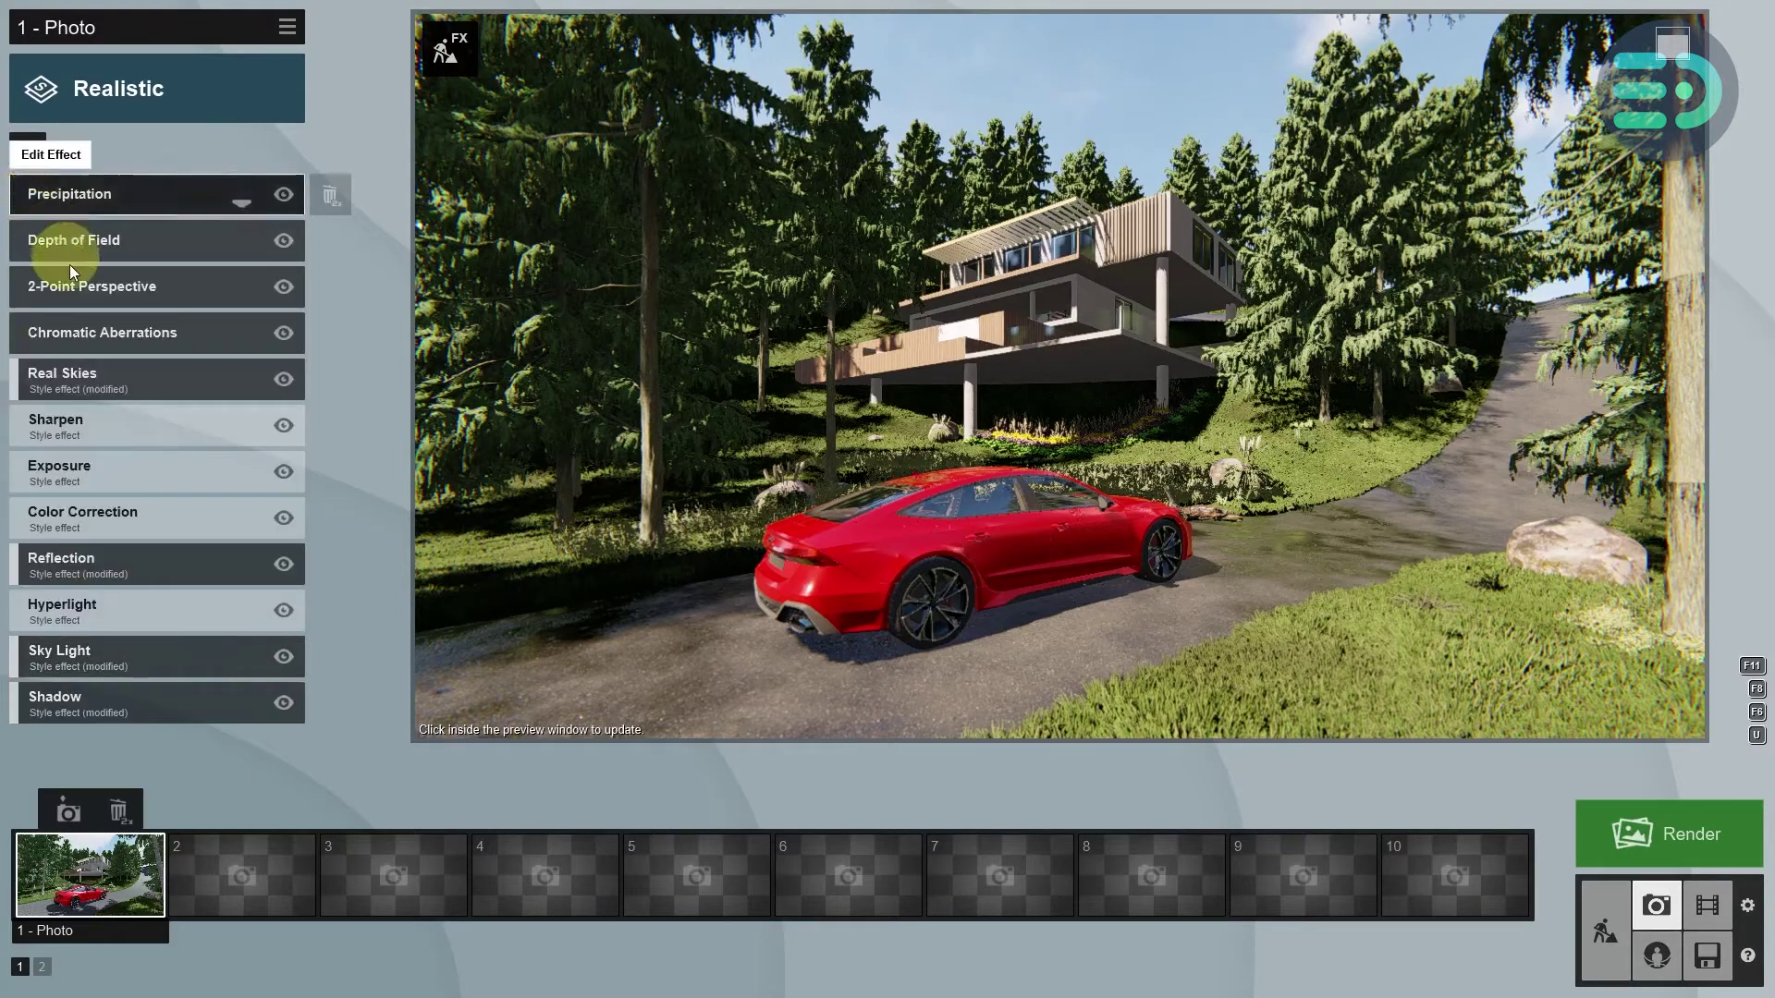
- Lower the exposure slightly in the photo's Exposure effect
{"action": "left_click", "coordinate": [102, 470]}
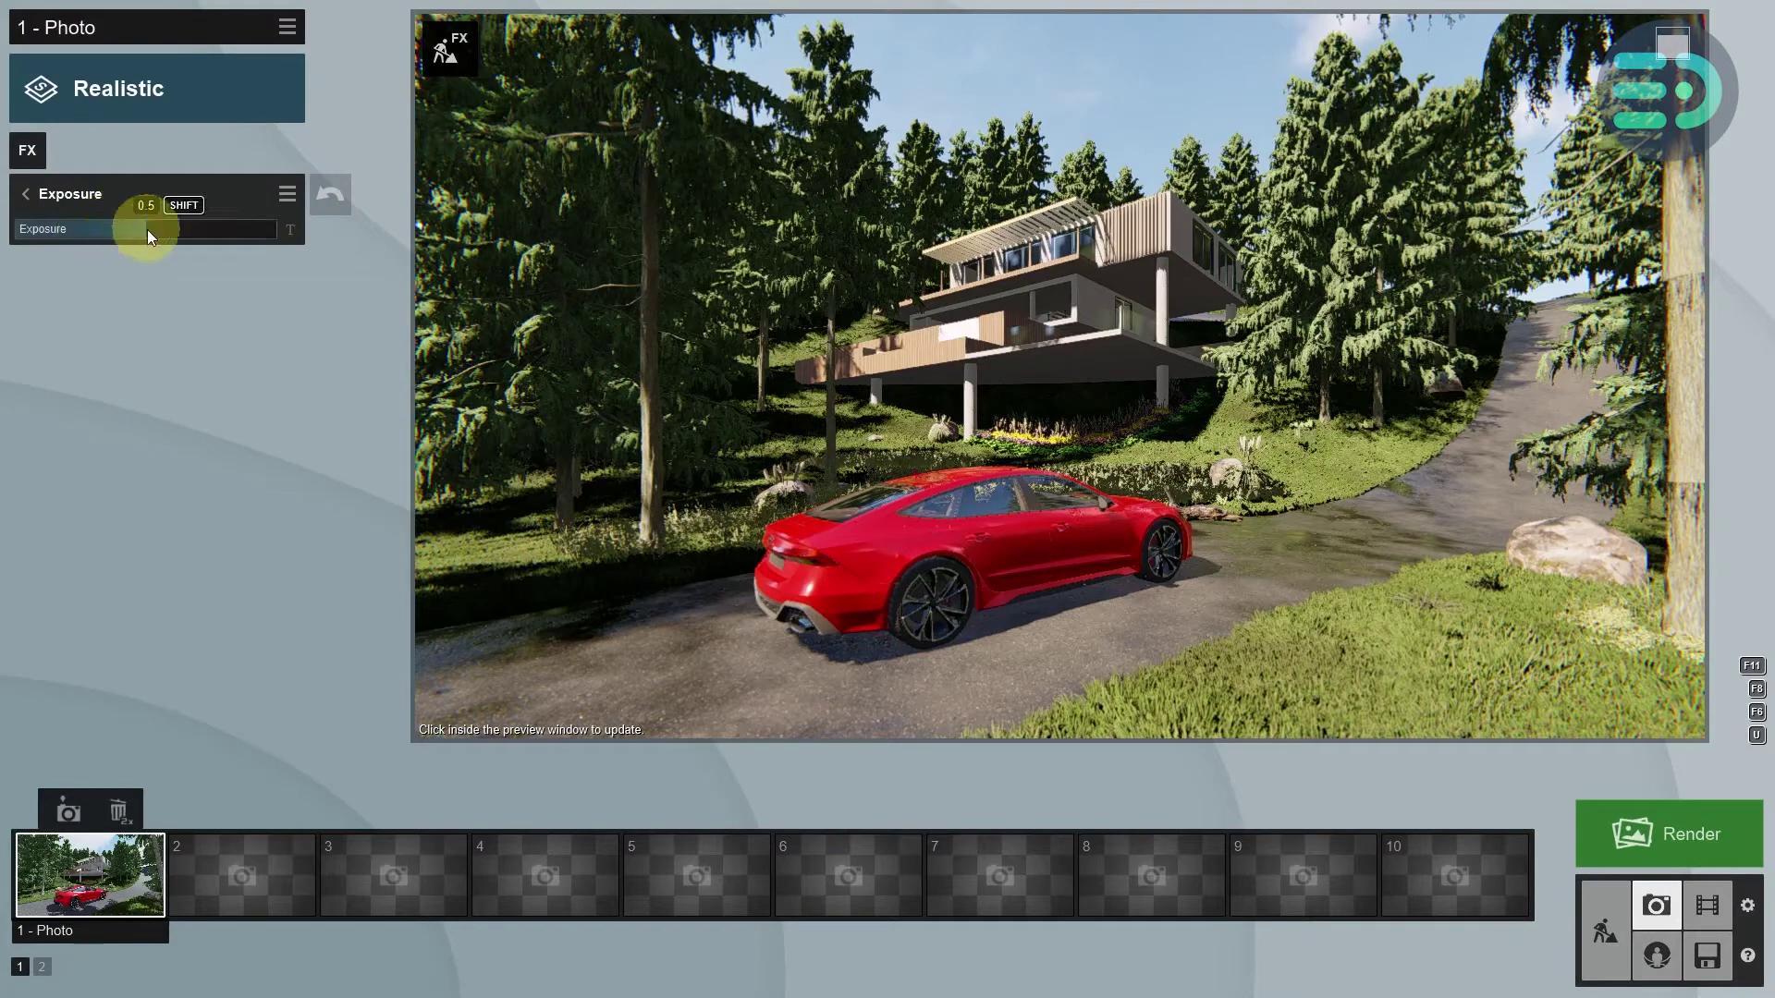
{"action": "mouse_move", "coordinate": [147, 229]}
{"action": "left_mouse_down"}
{"action": "mouse_move", "coordinate": [179, 231]}
{"action": "mouse_move", "coordinate": [133, 236]}
{"action": "left_mouse_up"}
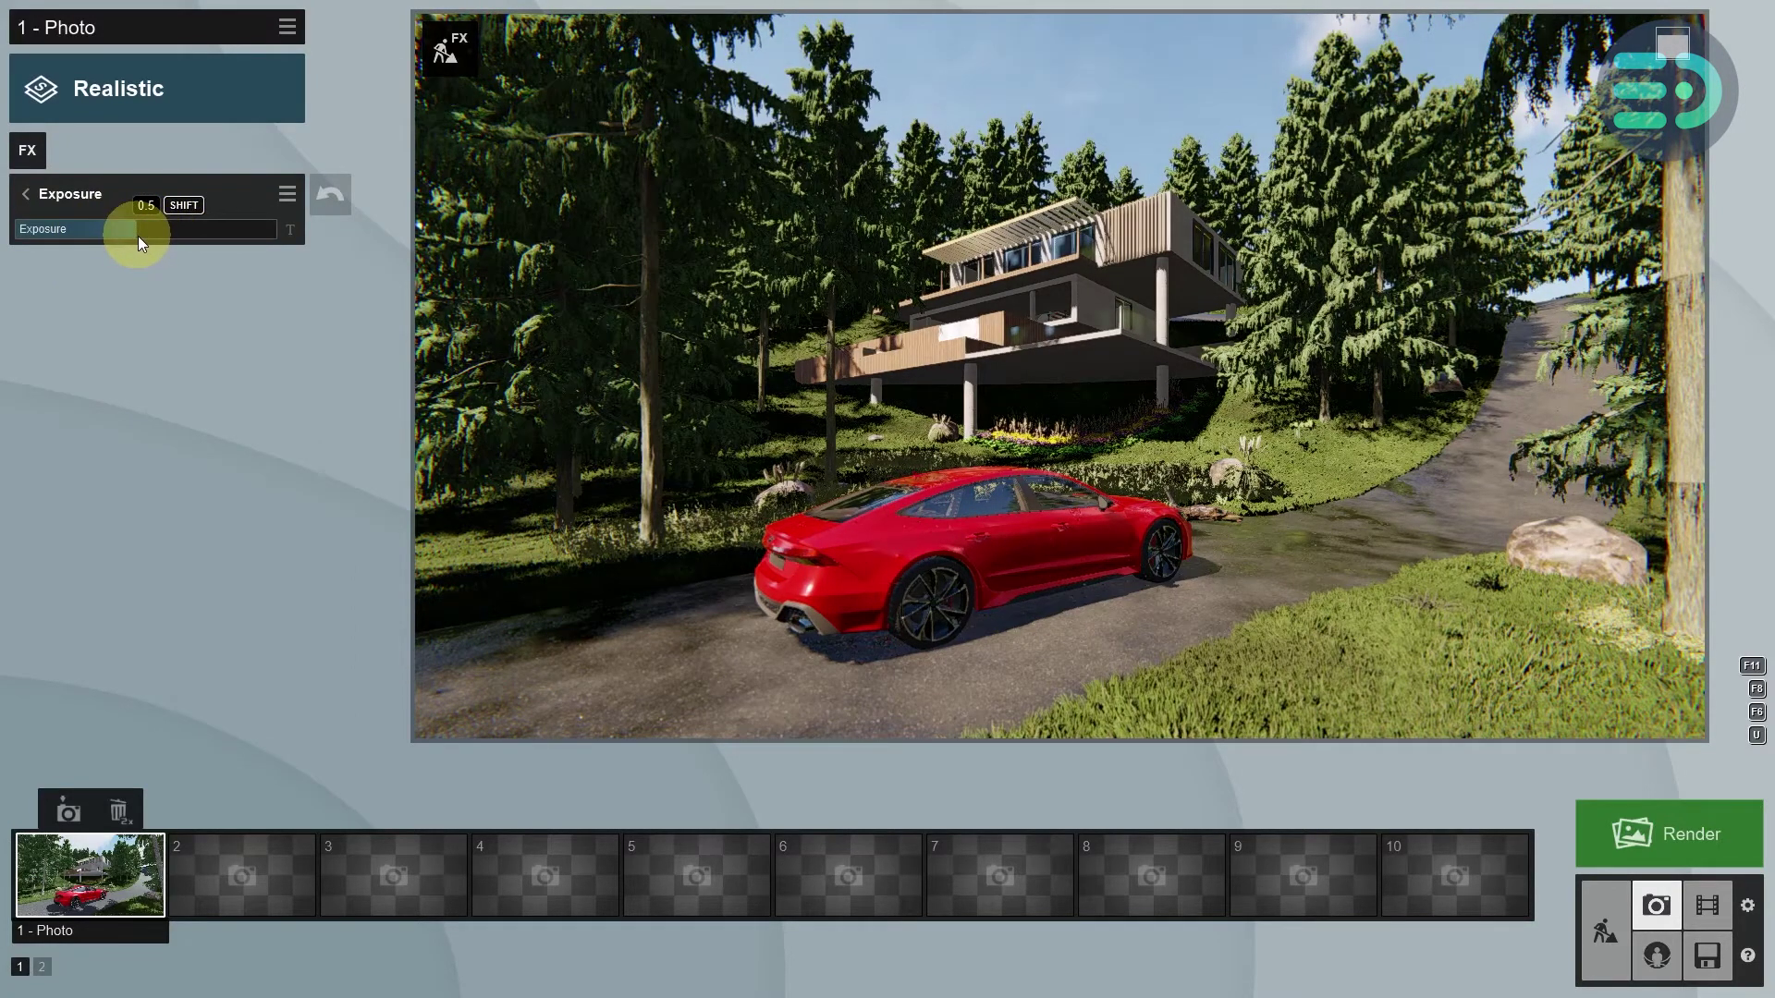
{"action": "left_click", "coordinate": [21, 194]}
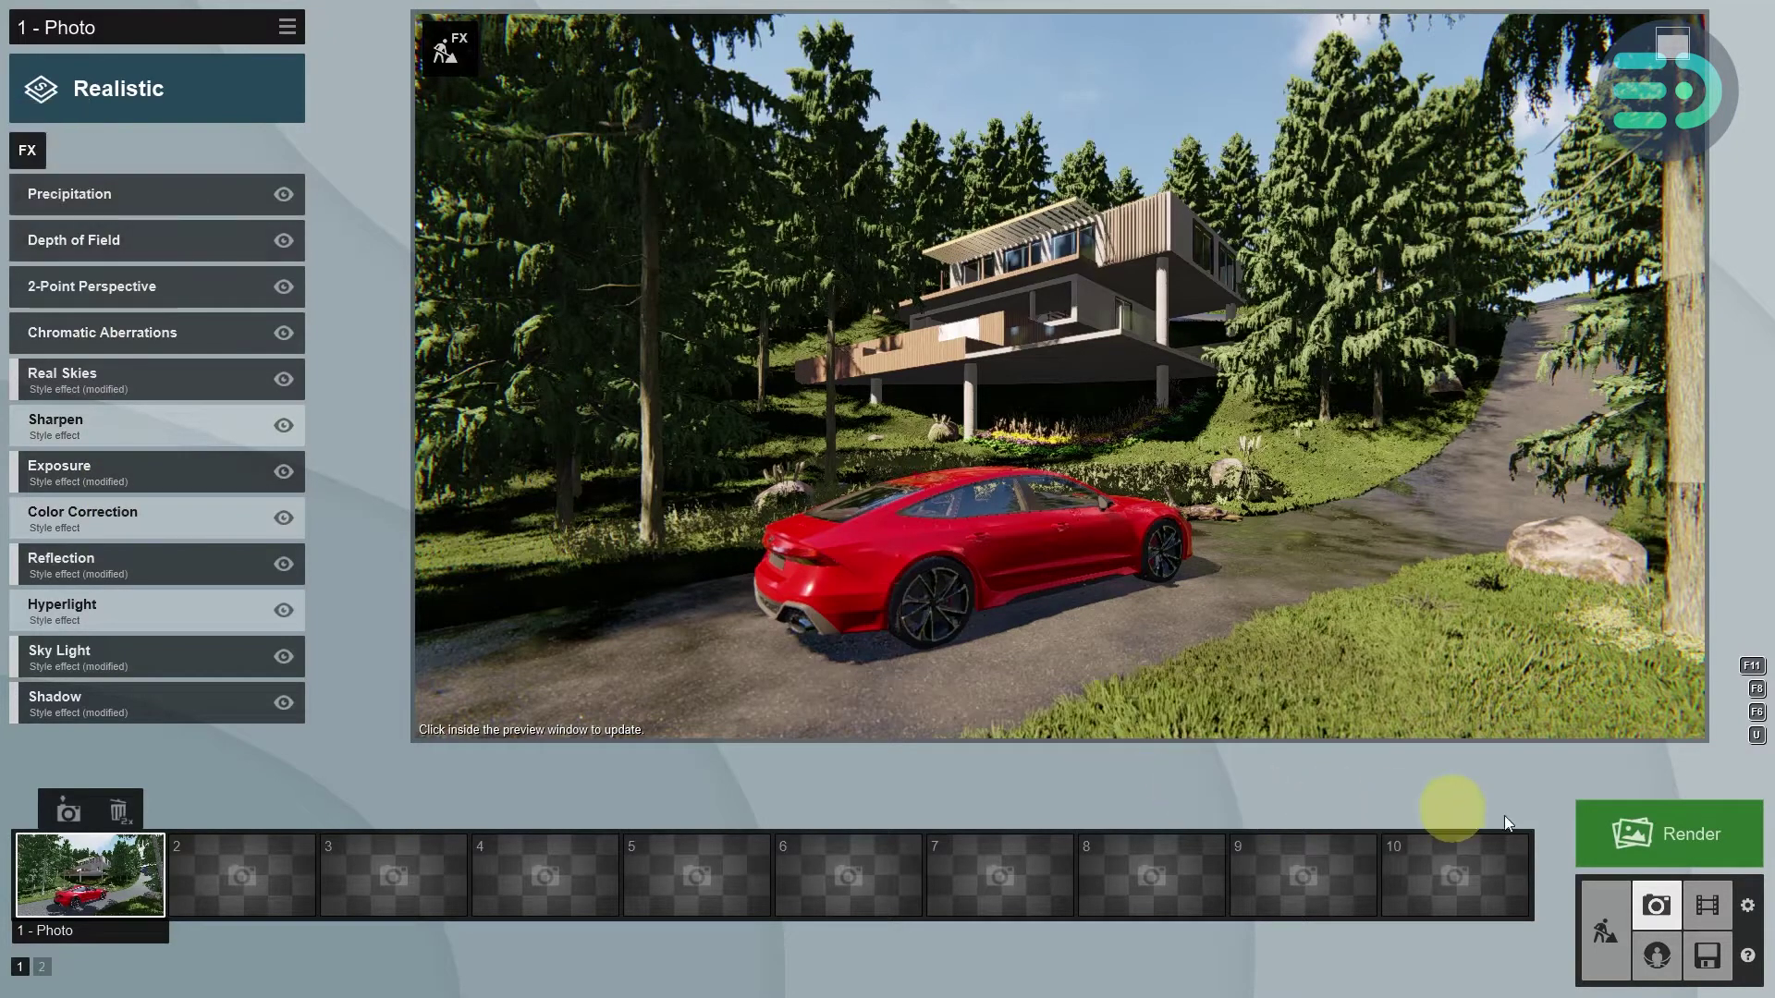
- Render the current shot at Print size, 3840x2160
{"action": "left_click", "coordinate": [1642, 822]}
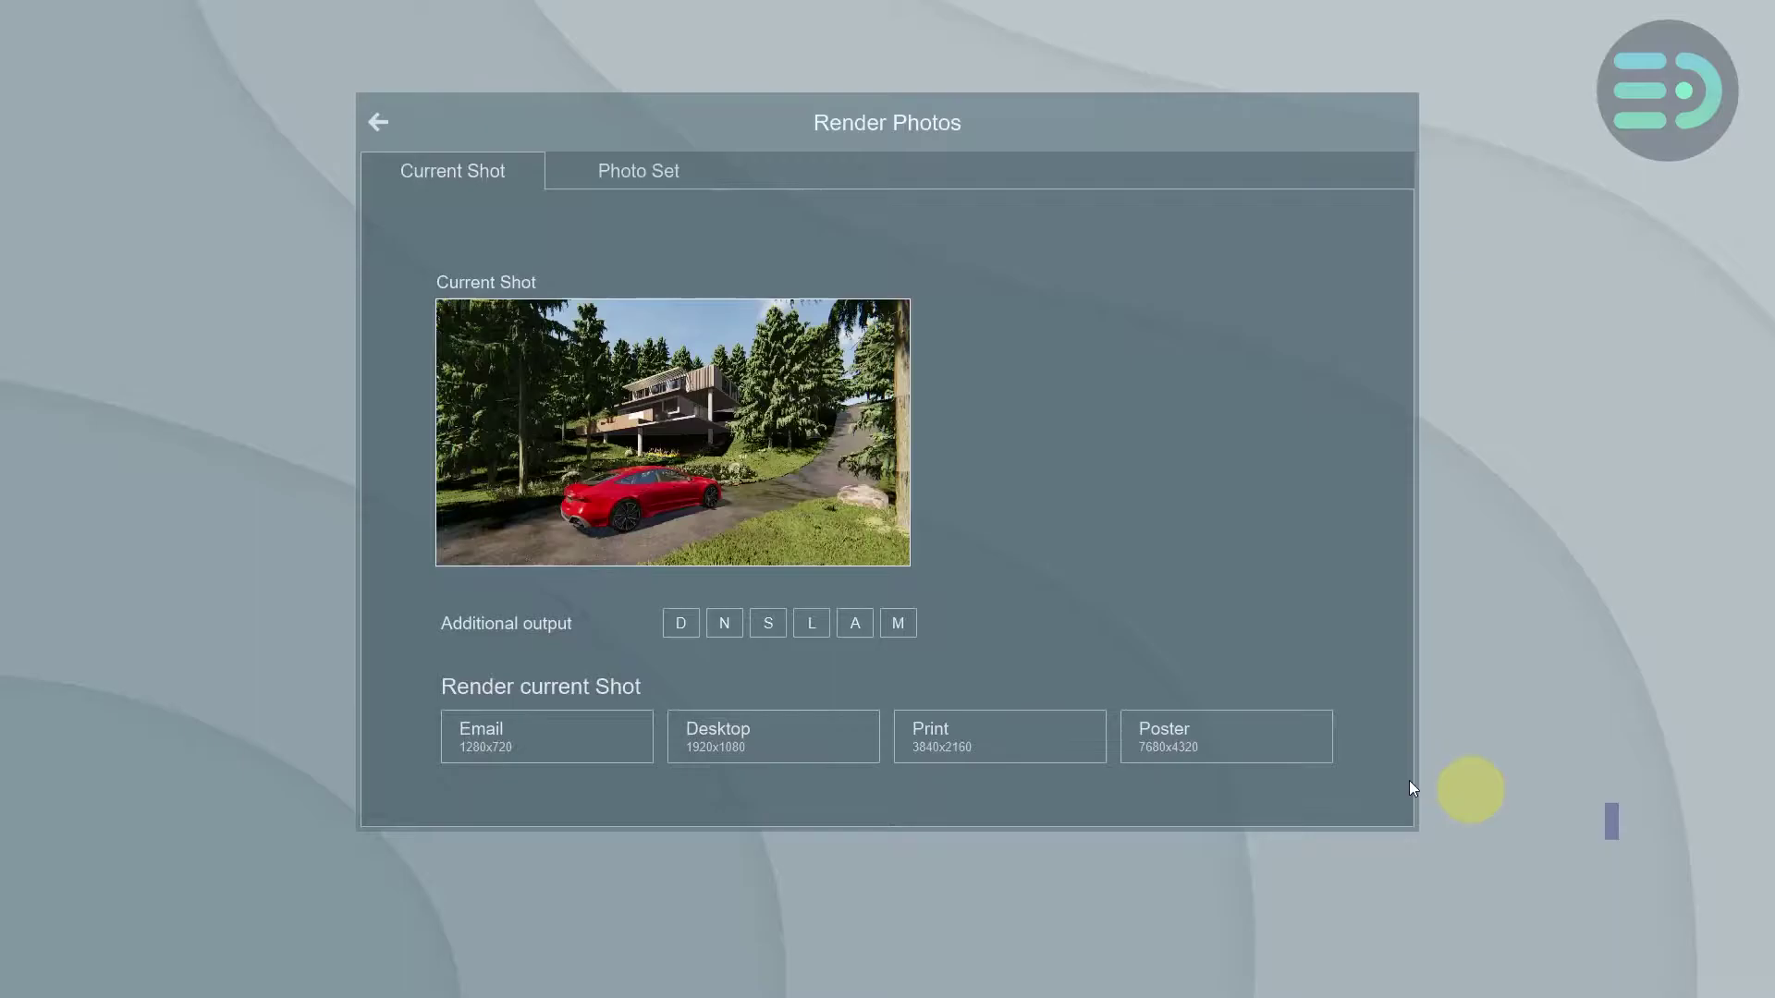
{"action": "left_click", "coordinate": [1012, 758]}
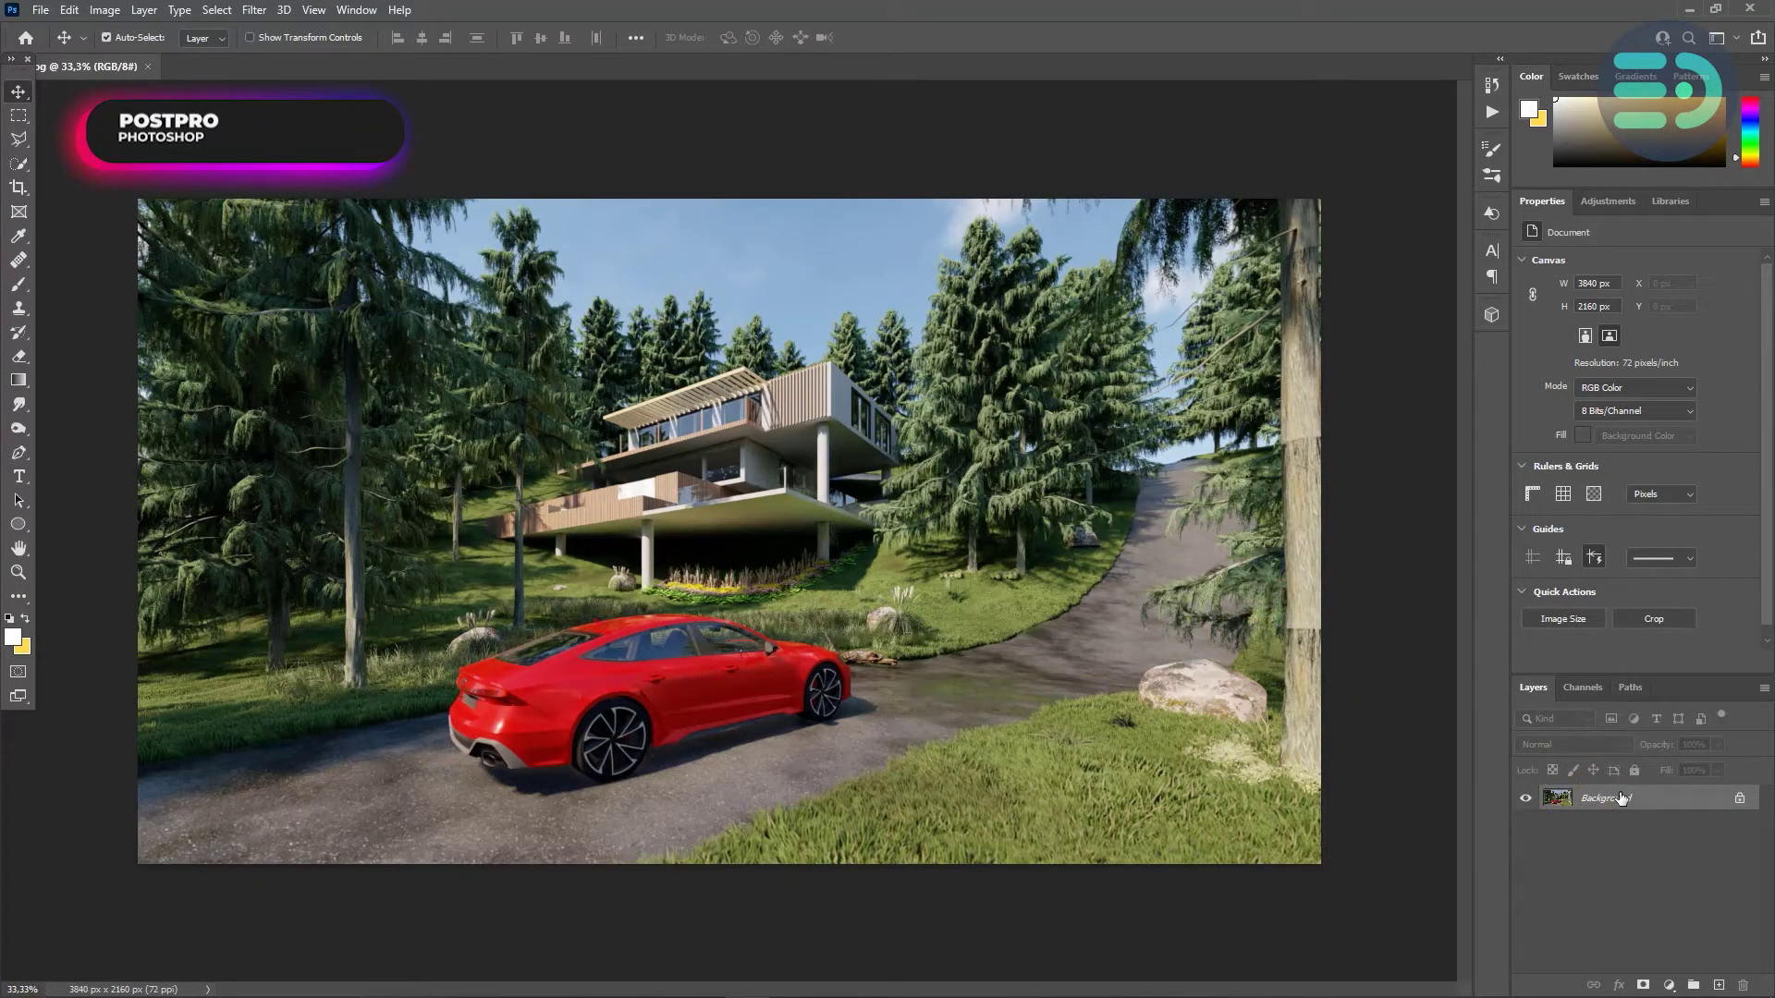
- In Photoshop, duplicate the render's Background layer and open the Camera Raw Filter's Basic adjustments on the copy
{"action": "key", "text": "ctrl+j"}
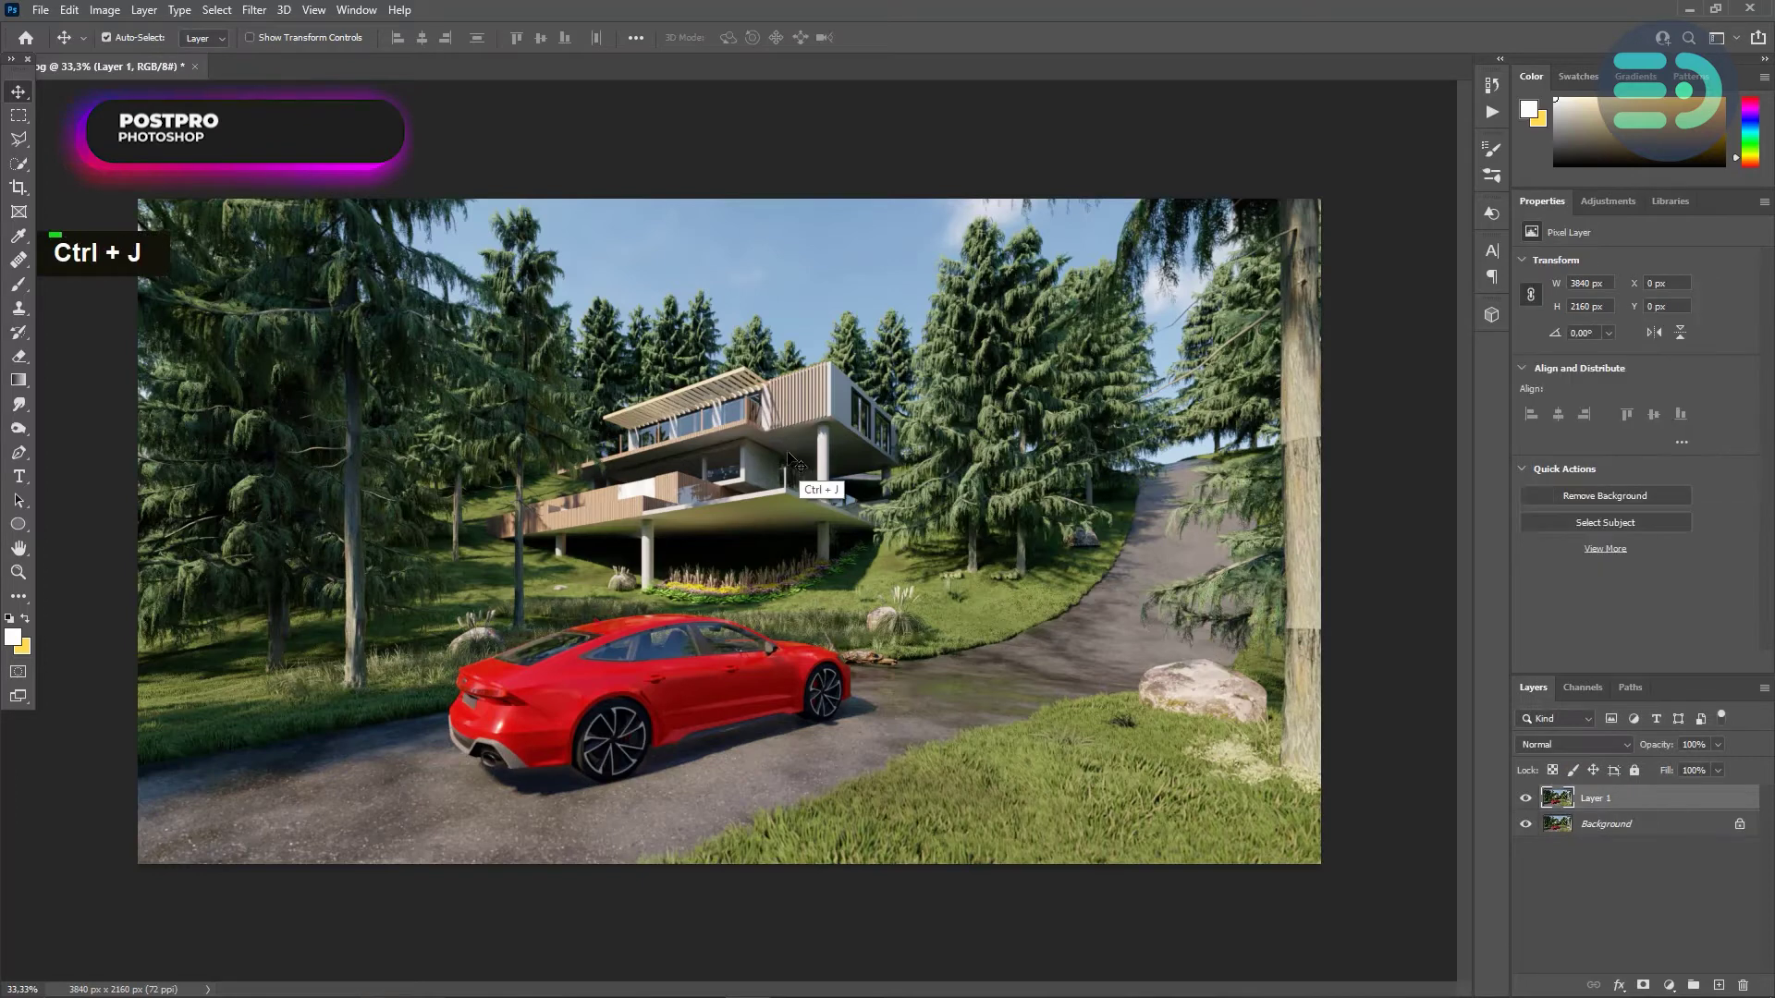
{"action": "left_click", "coordinate": [253, 10]}
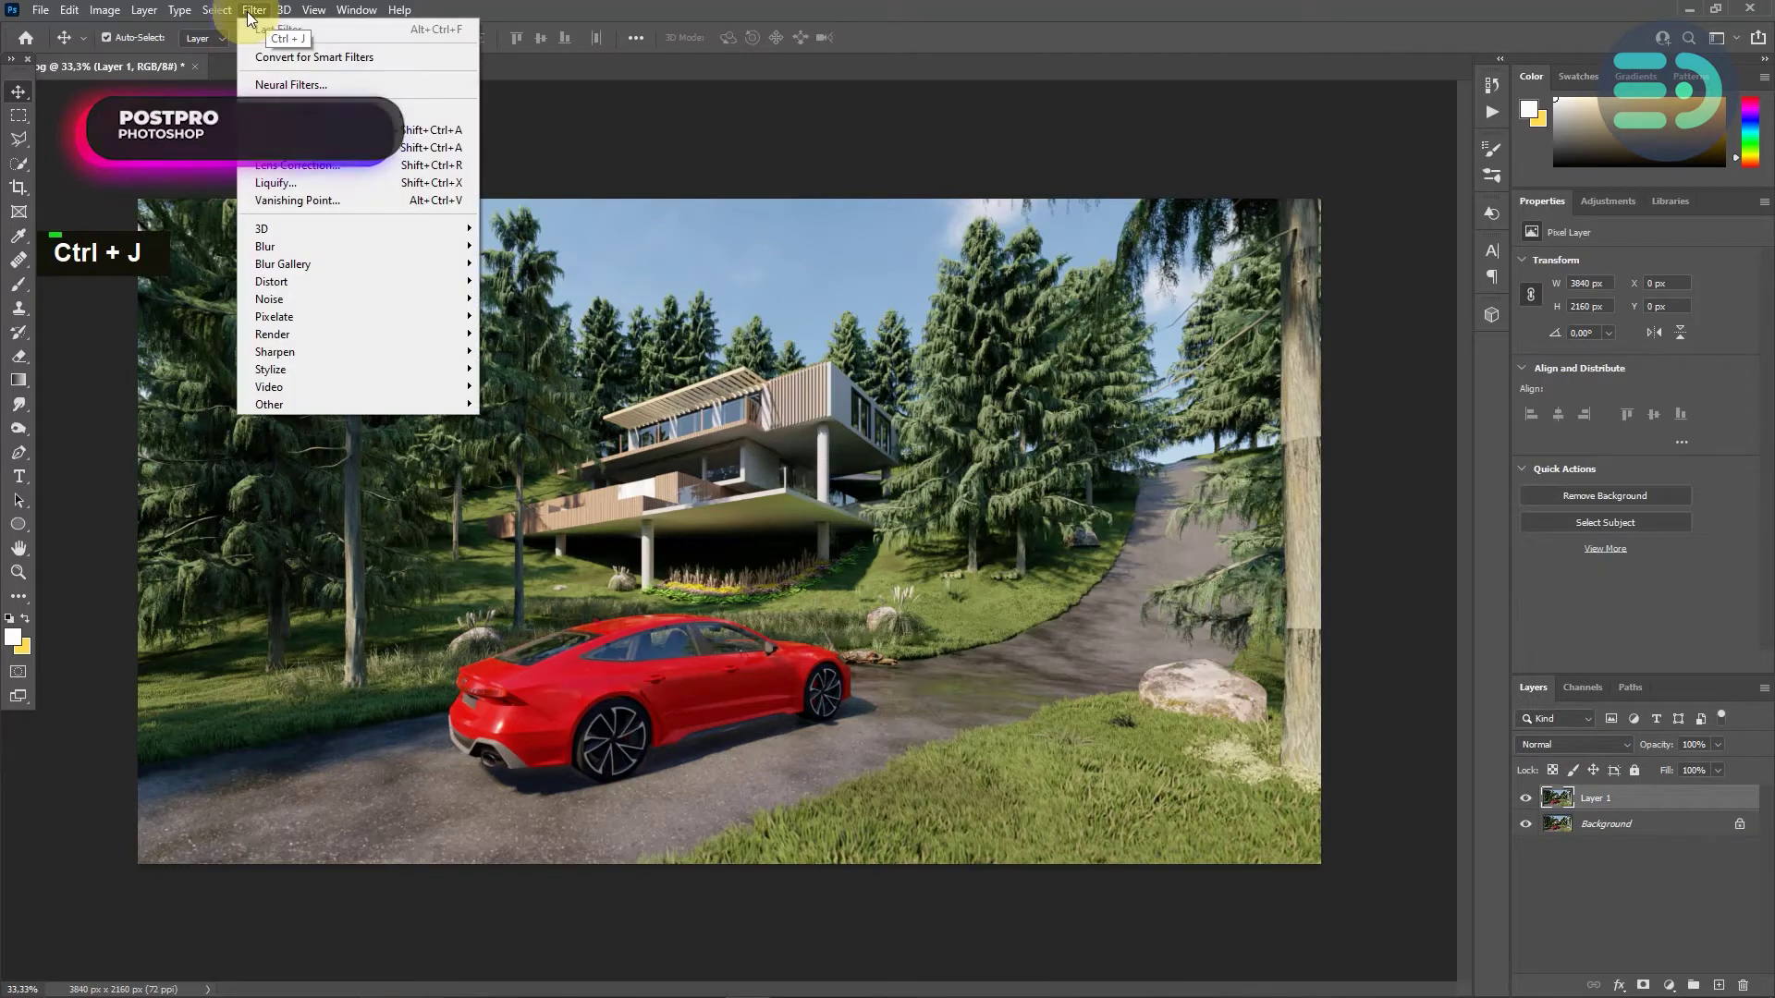
{"action": "left_click", "coordinate": [303, 147]}
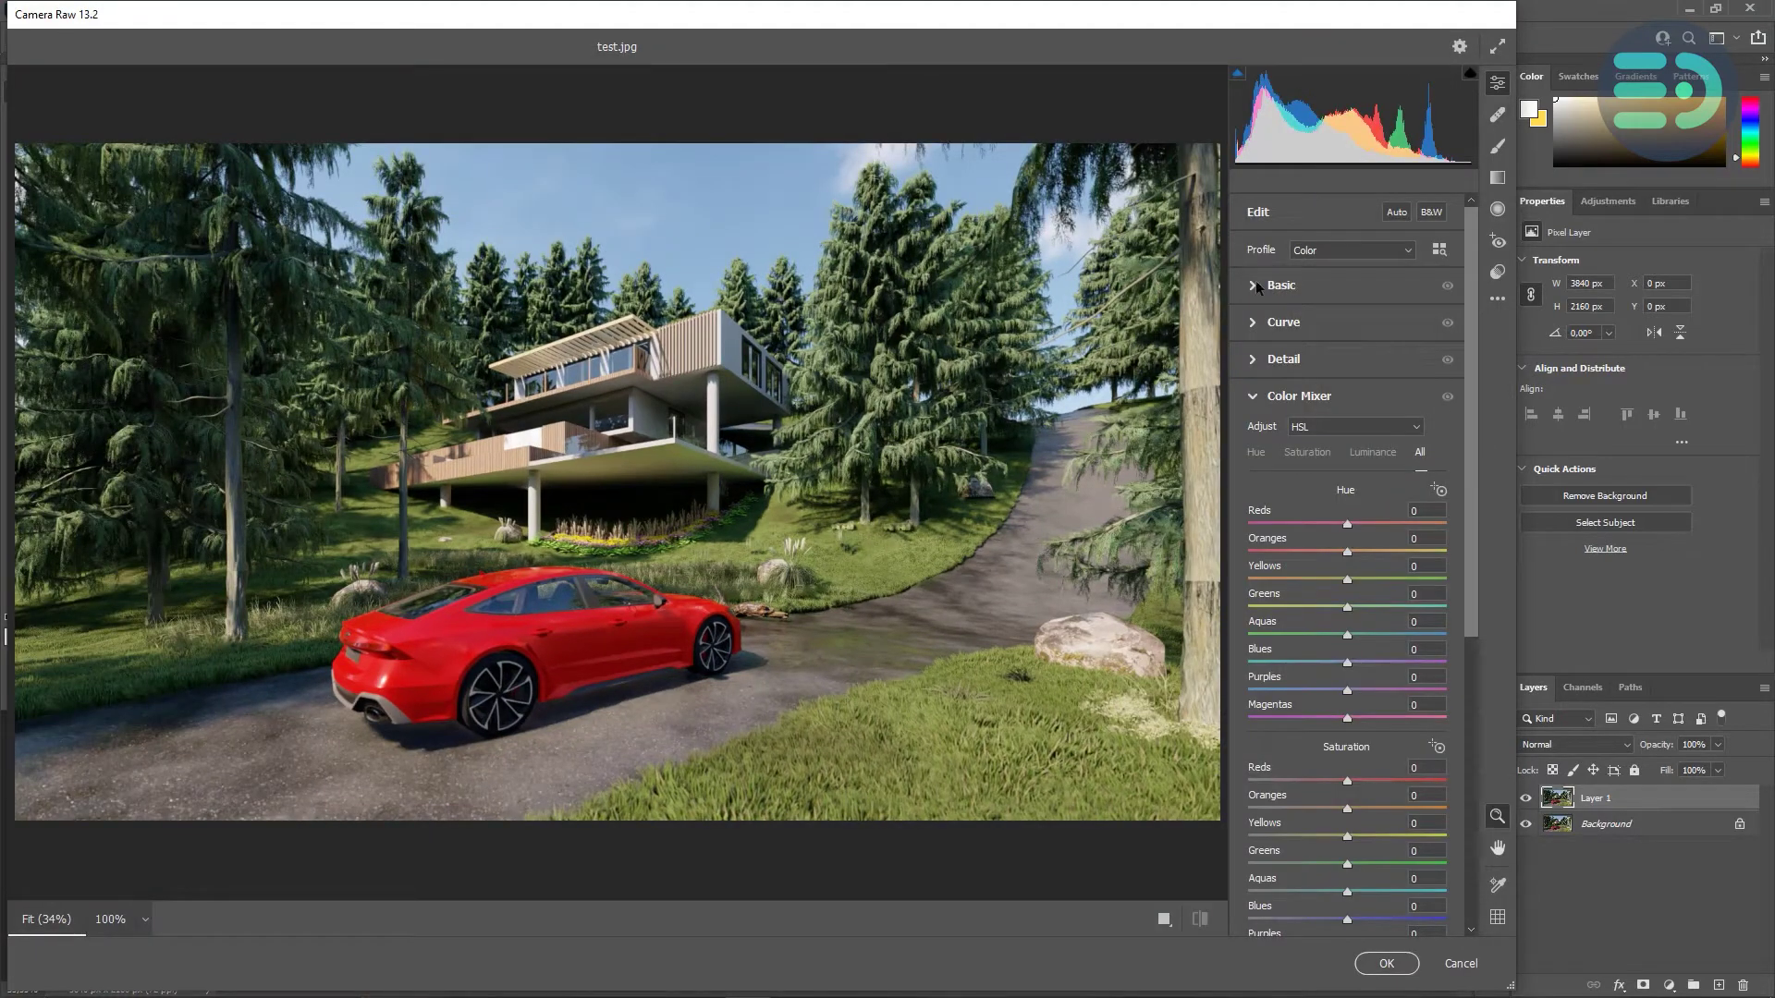
{"action": "left_click", "coordinate": [1255, 284]}
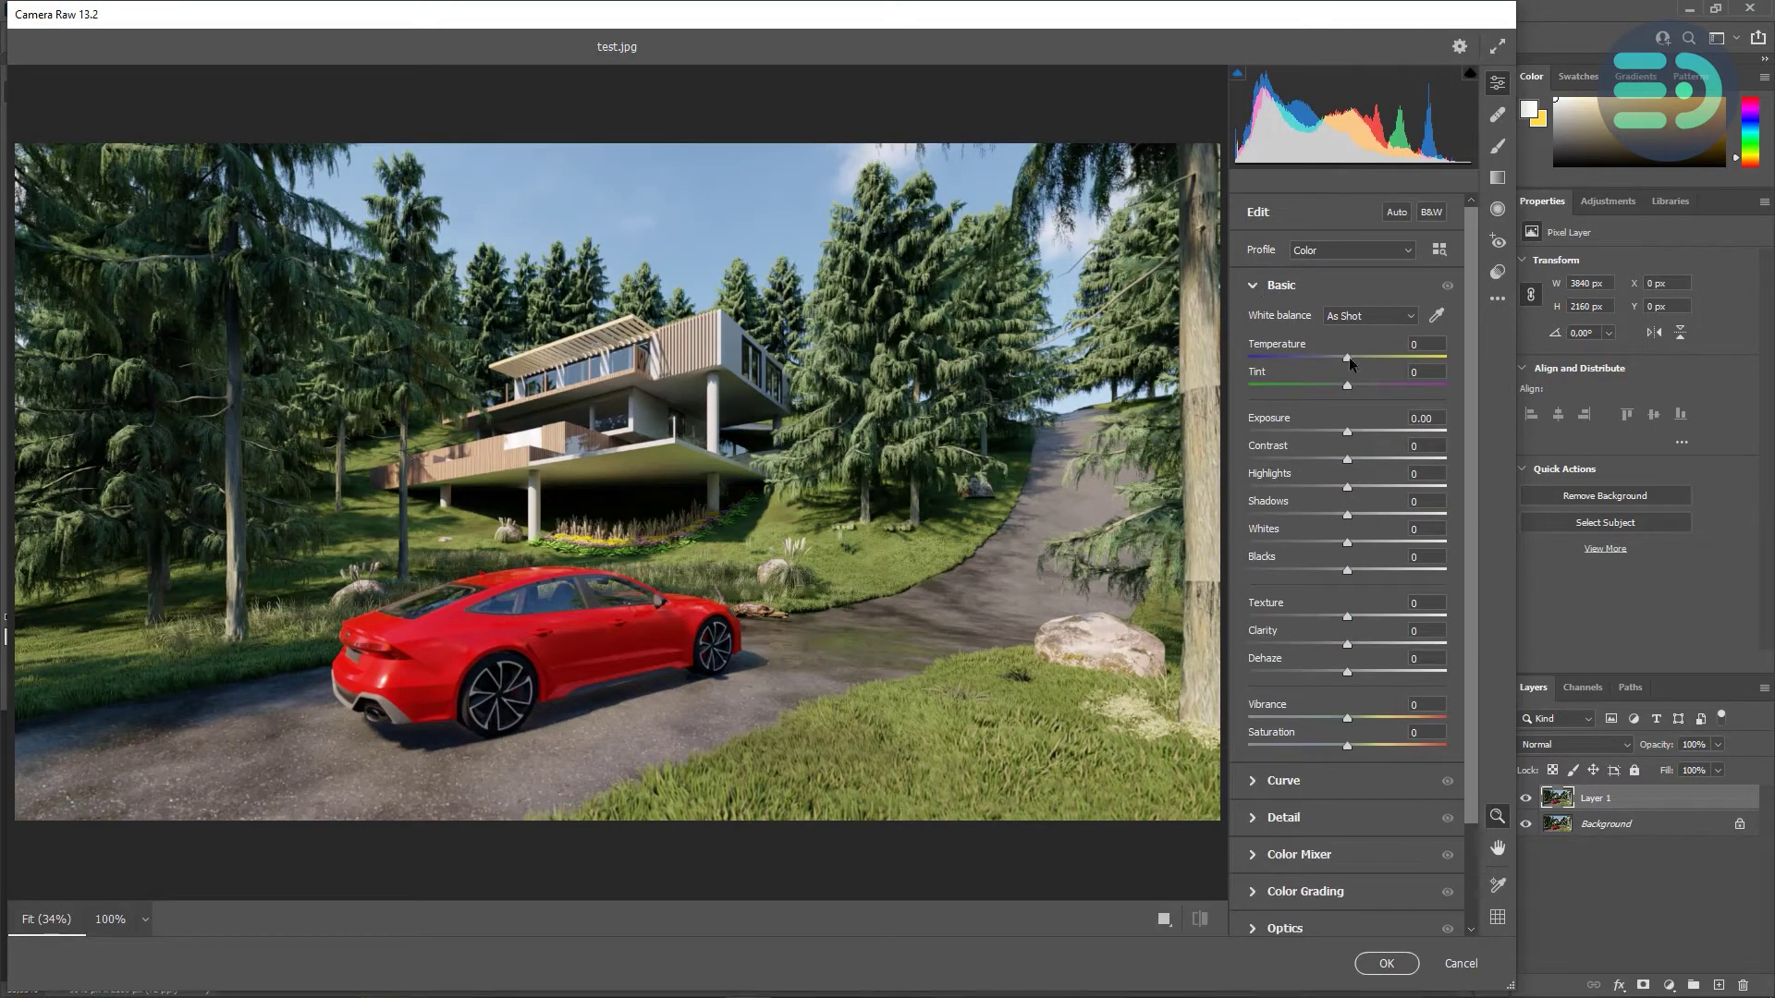
- Set the Basic adjustments to Exposure +0.20, Contrast +9, Highlights +11, Shadows -10, Whites +8, Blacks +10, Texture +11, Clarity -8, Dehaze -2 and Vibrance +19
{"action": "left_click_drag", "start_coordinate": [1349, 358], "coordinate": [1350, 371]}
{"action": "left_click_drag", "start_coordinate": [1348, 435], "coordinate": [1361, 496]}
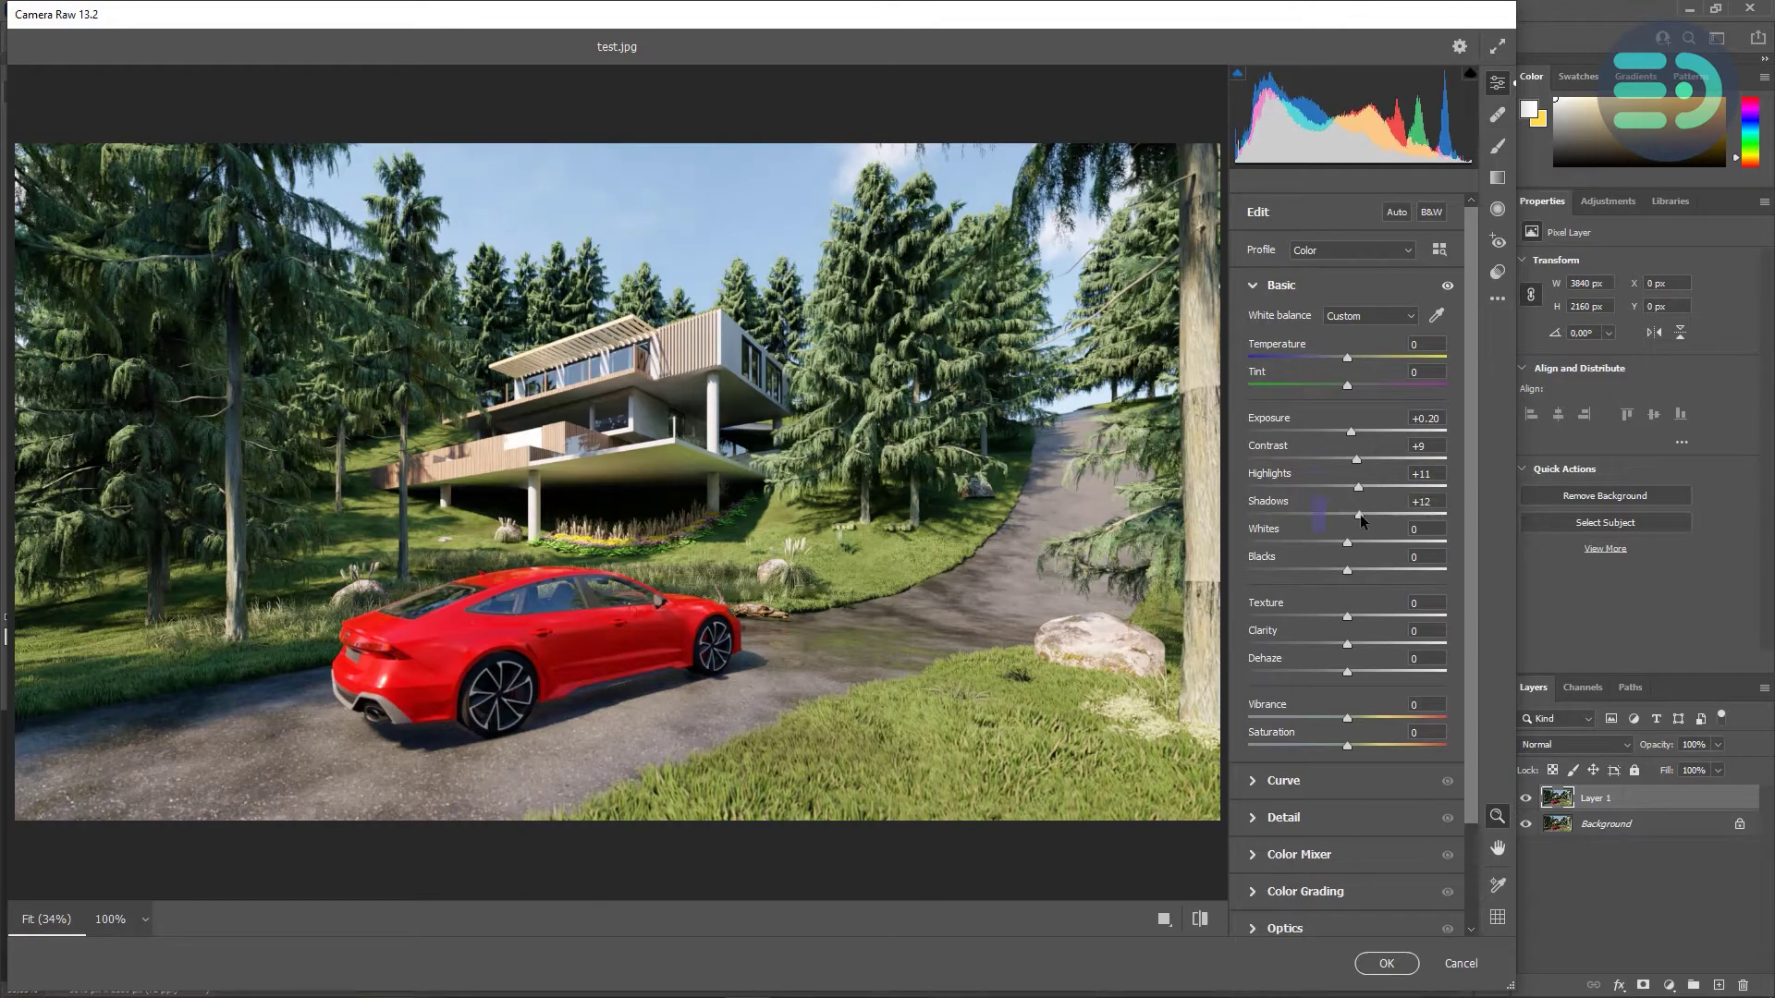
{"action": "left_click_drag", "start_coordinate": [1361, 520], "coordinate": [1342, 525]}
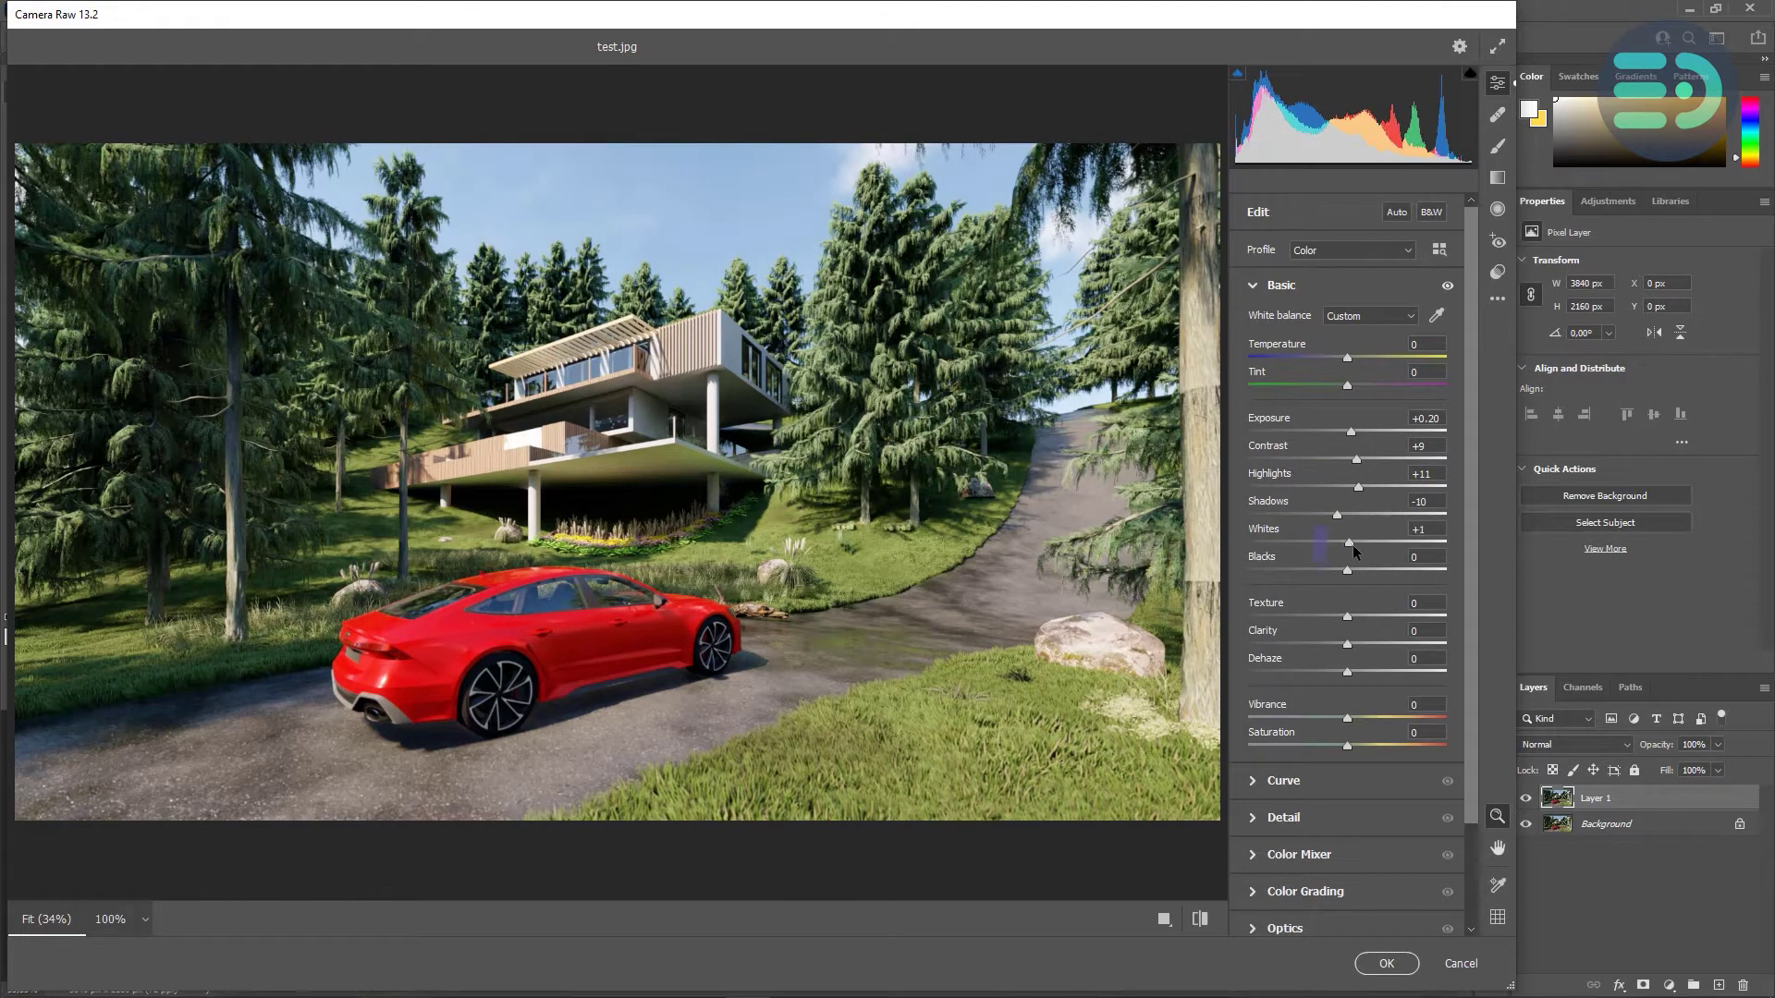
{"action": "left_click_drag", "start_coordinate": [1349, 544], "coordinate": [1358, 586]}
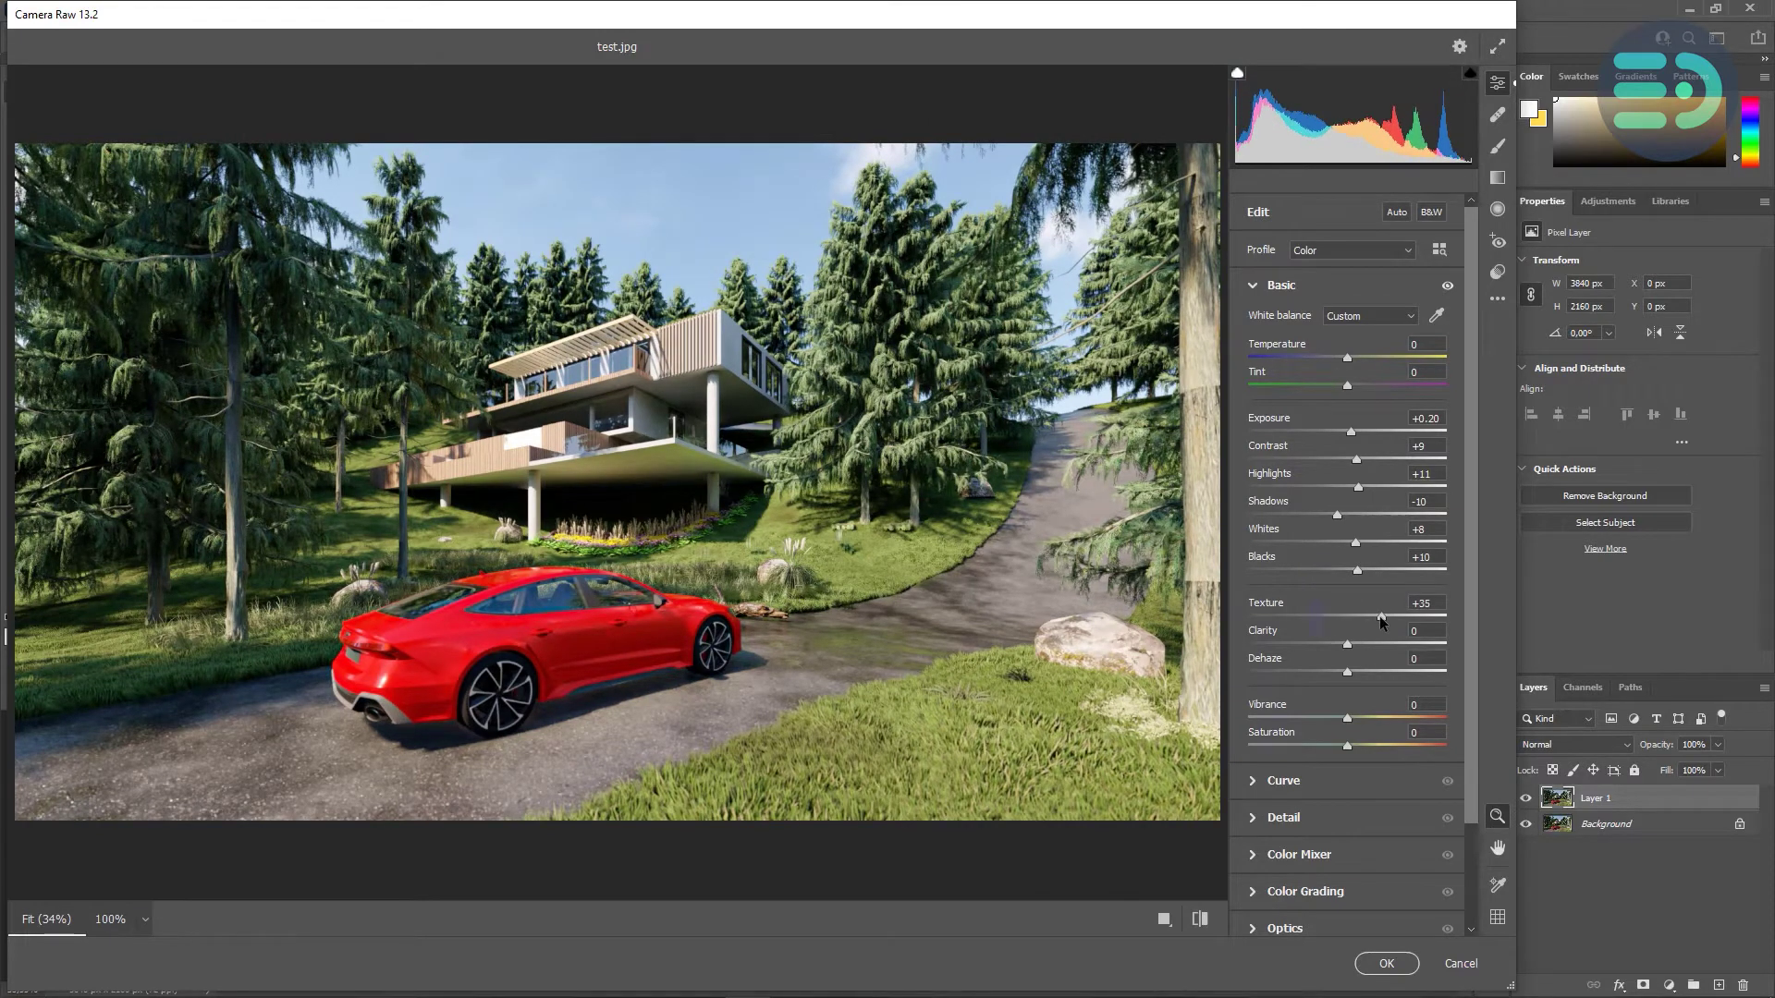
{"action": "left_click", "coordinate": [1355, 617]}
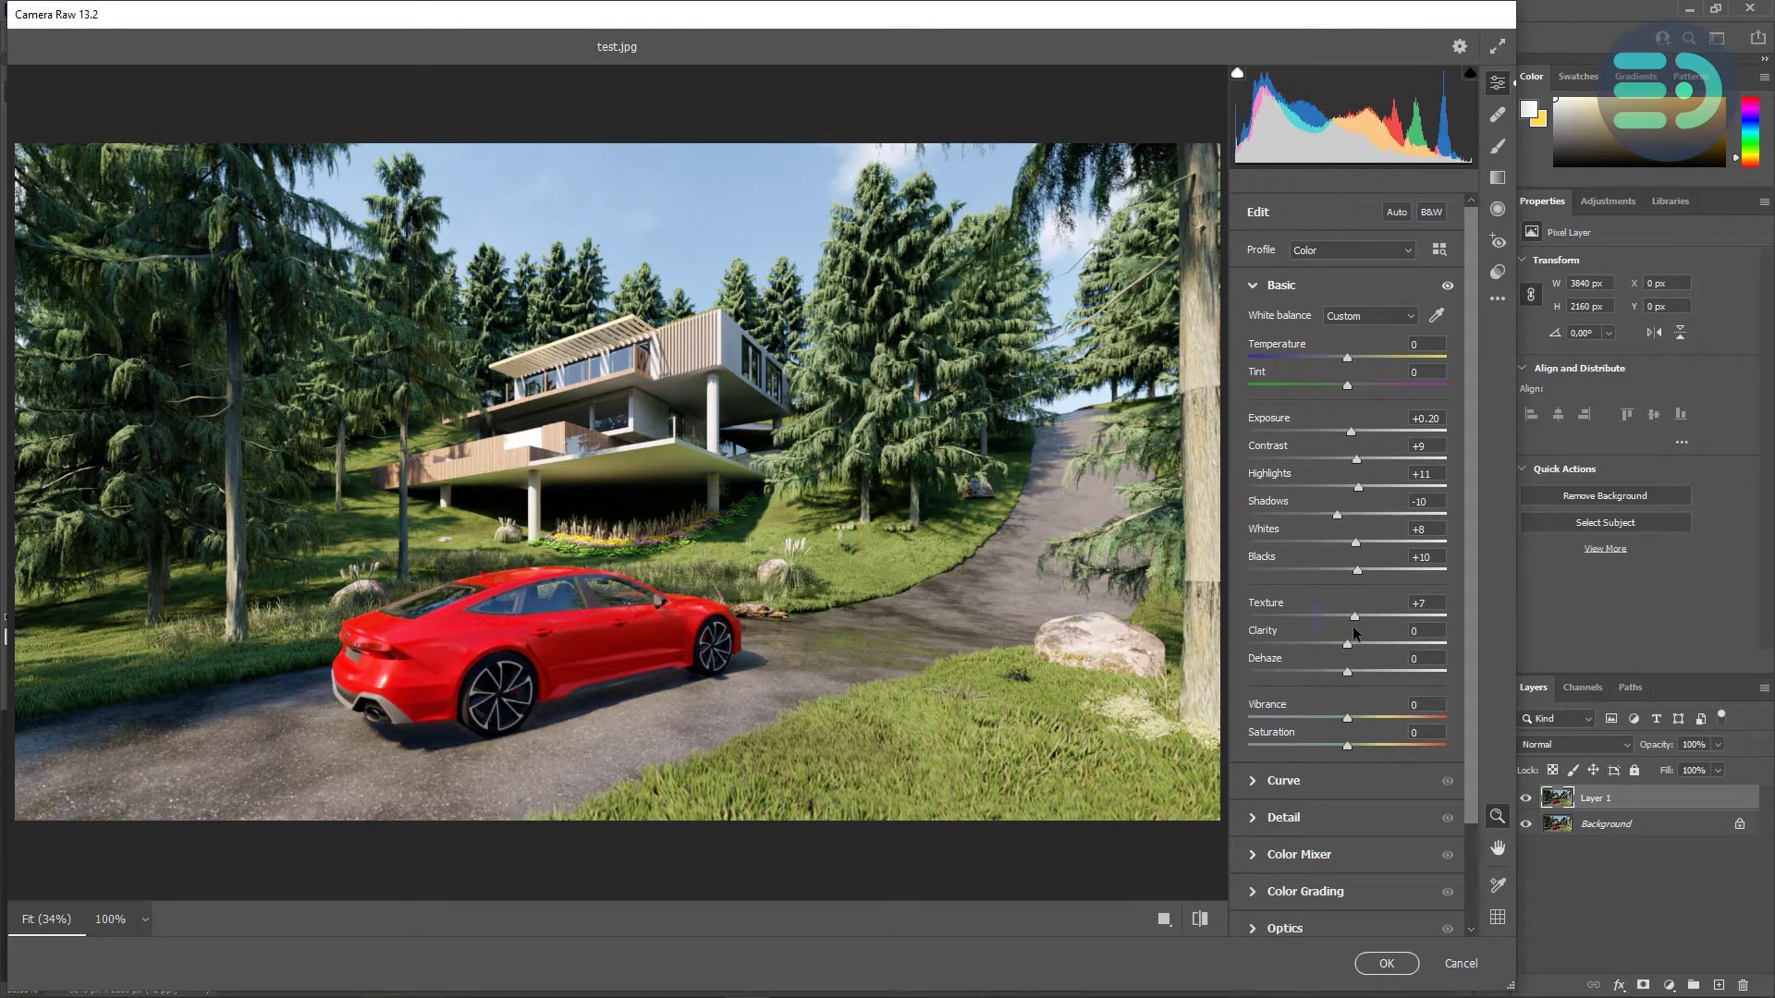
{"action": "left_click_drag", "start_coordinate": [1348, 645], "coordinate": [1366, 730]}
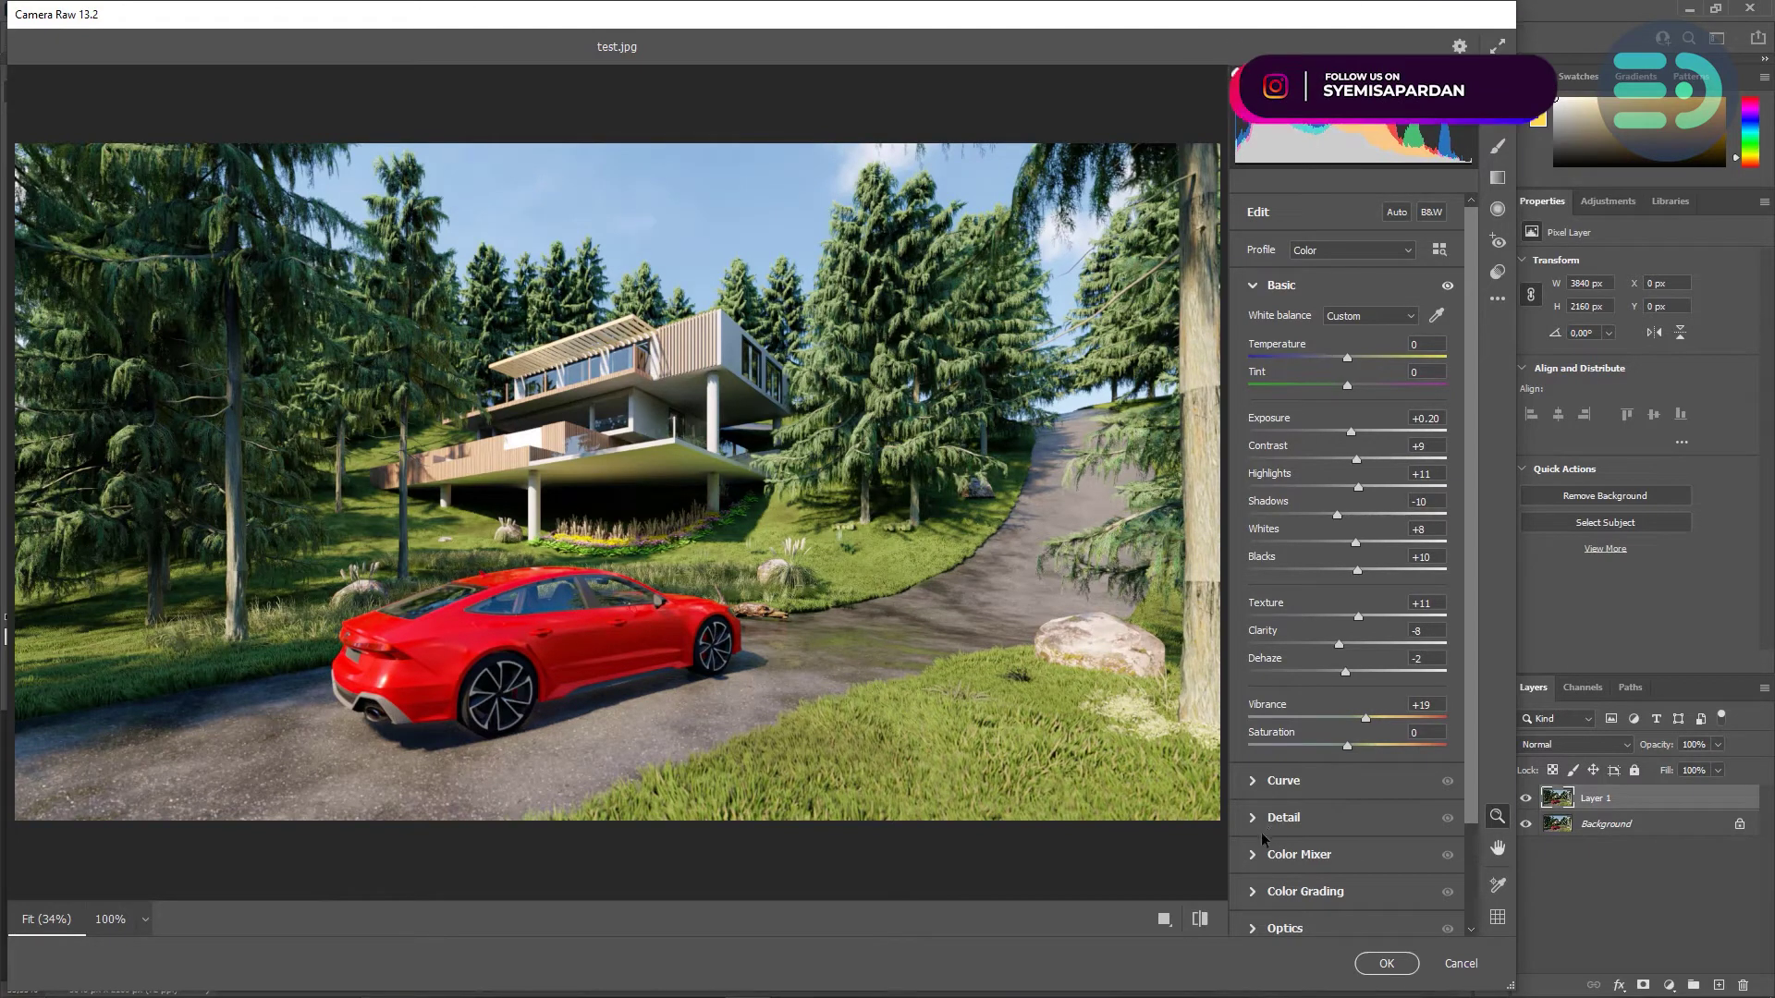
- In the Color Mixer, set the HSL hue of Yellows to +1, Greens to -7, Aquas to +14 and Blues to -9
{"action": "left_click", "coordinate": [1253, 858]}
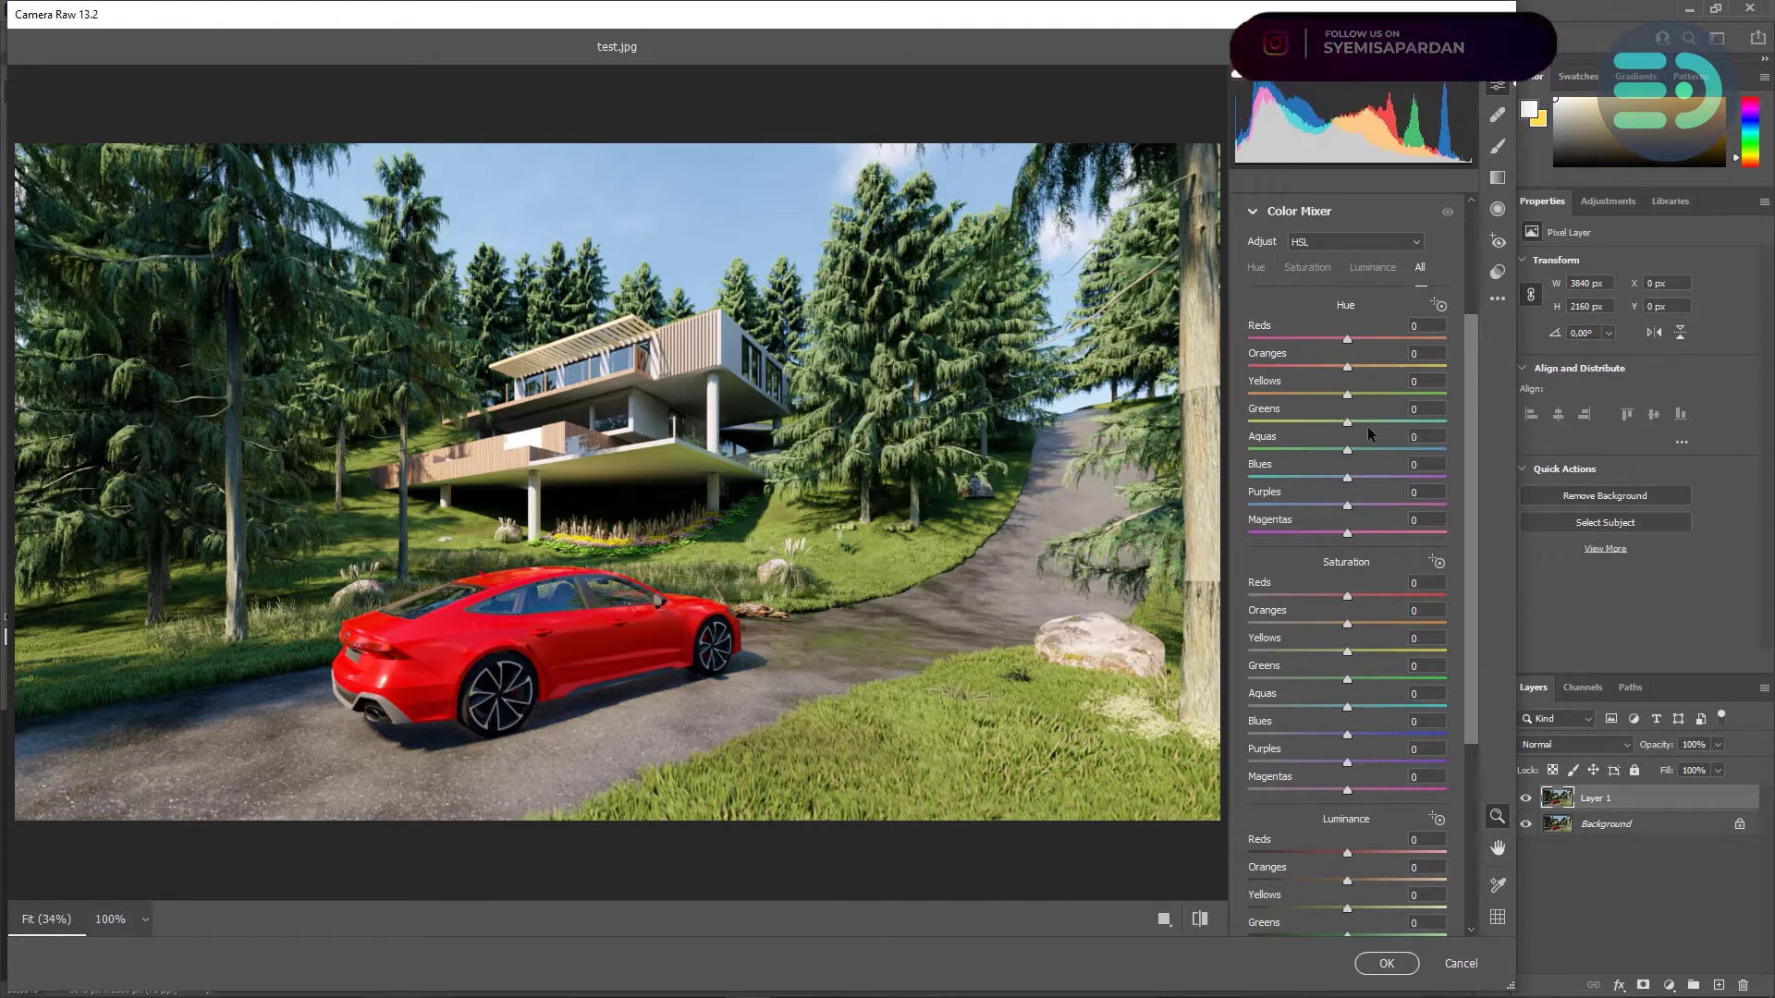
{"action": "left_click_drag", "start_coordinate": [1347, 451], "coordinate": [1340, 499]}
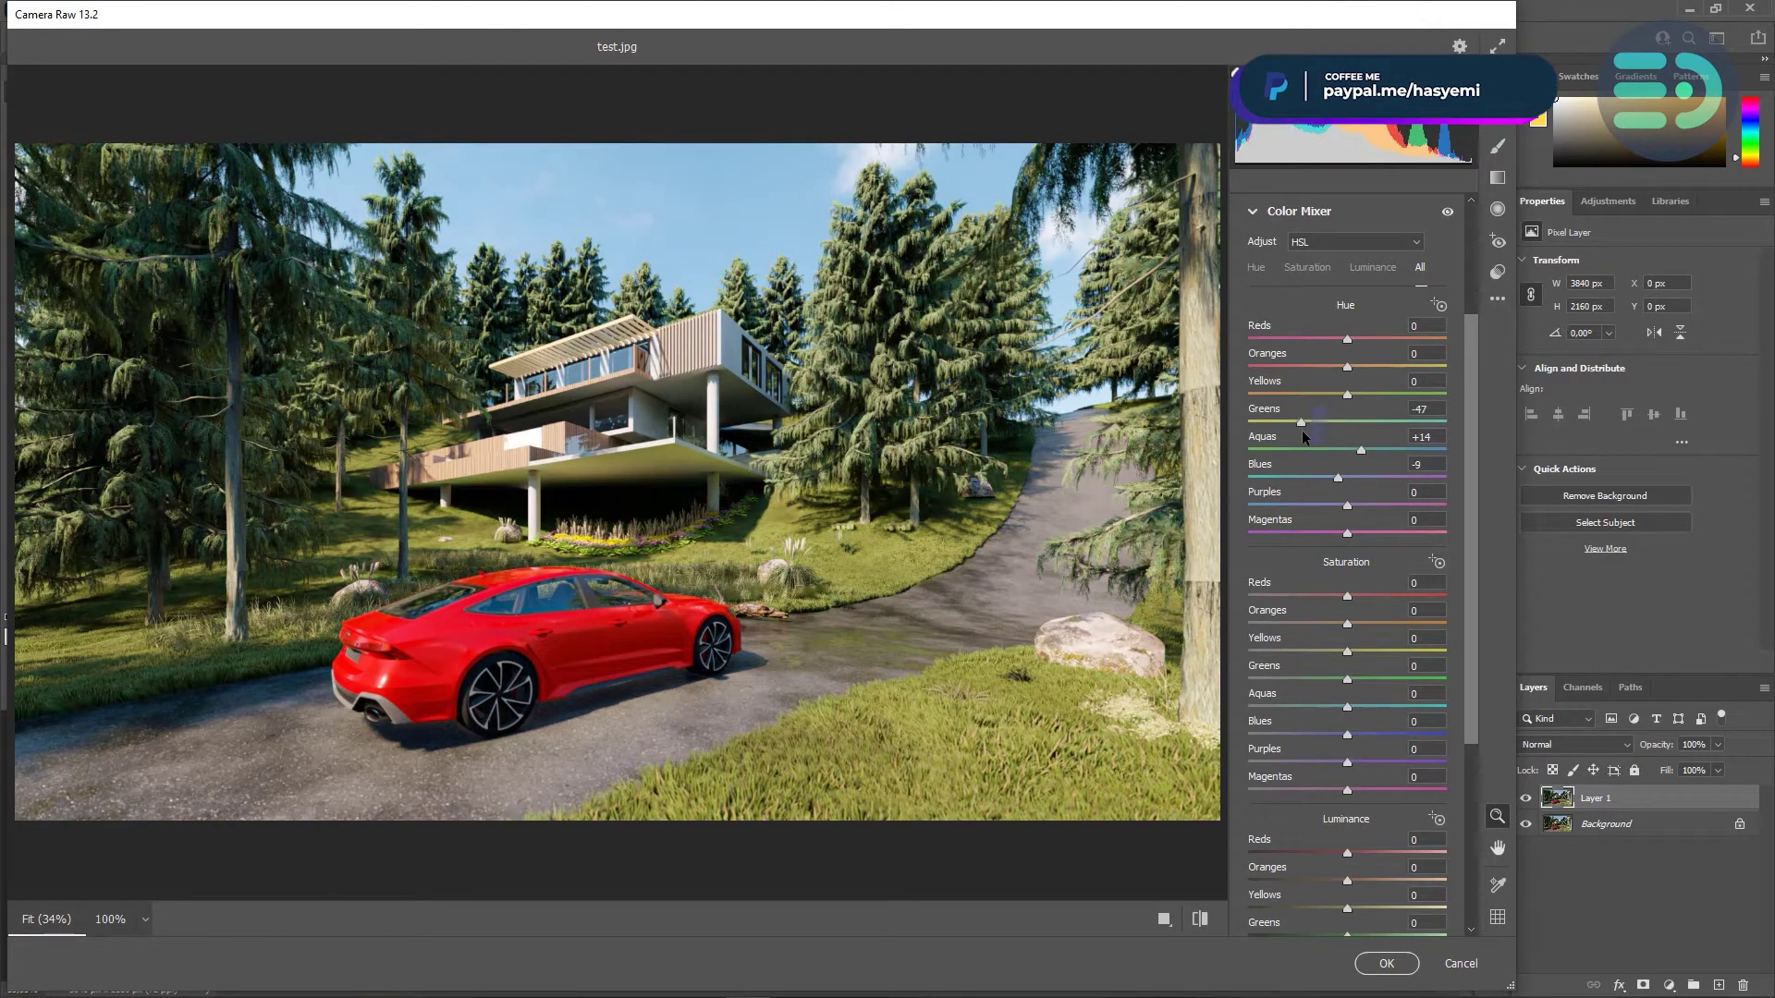
{"action": "left_click_drag", "start_coordinate": [1302, 432], "coordinate": [1308, 440]}
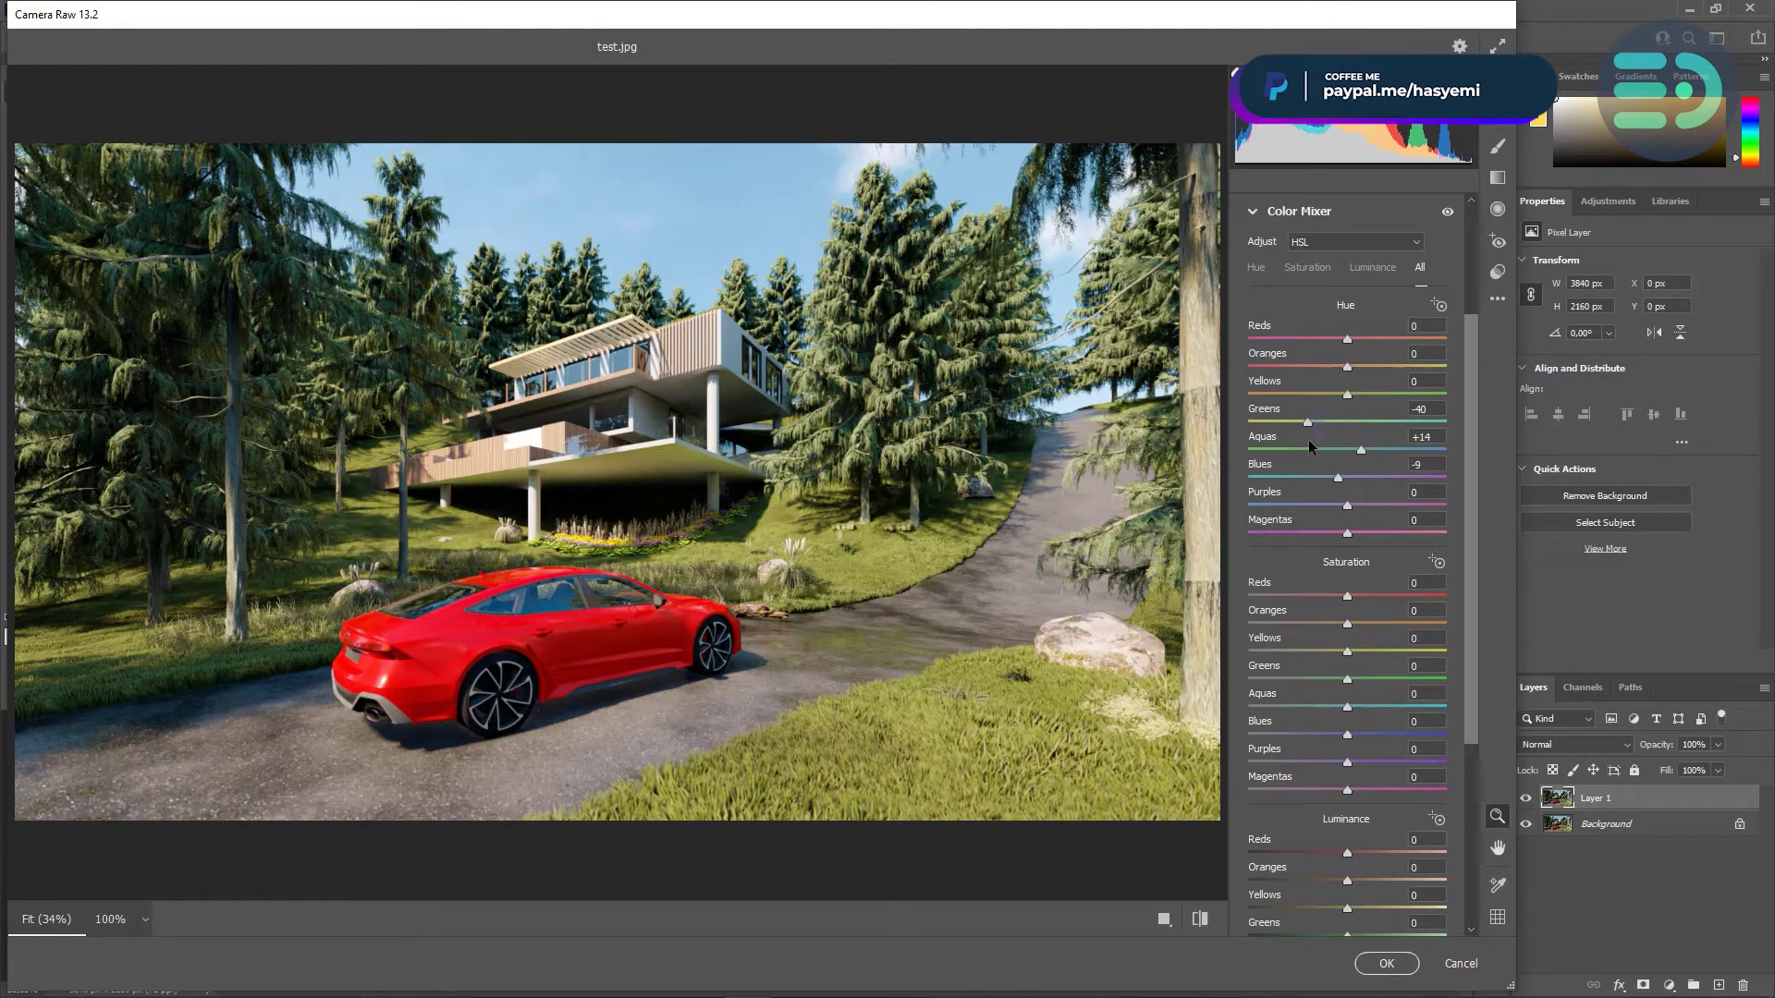
{"action": "mouse_move", "coordinate": [1331, 442]}
{"action": "left_mouse_down"}
{"action": "mouse_move", "coordinate": [1346, 396]}
{"action": "mouse_move", "coordinate": [1323, 405]}
{"action": "mouse_move", "coordinate": [1394, 405]}
{"action": "mouse_move", "coordinate": [1331, 411]}
{"action": "mouse_move", "coordinate": [1348, 411]}
{"action": "left_mouse_up"}
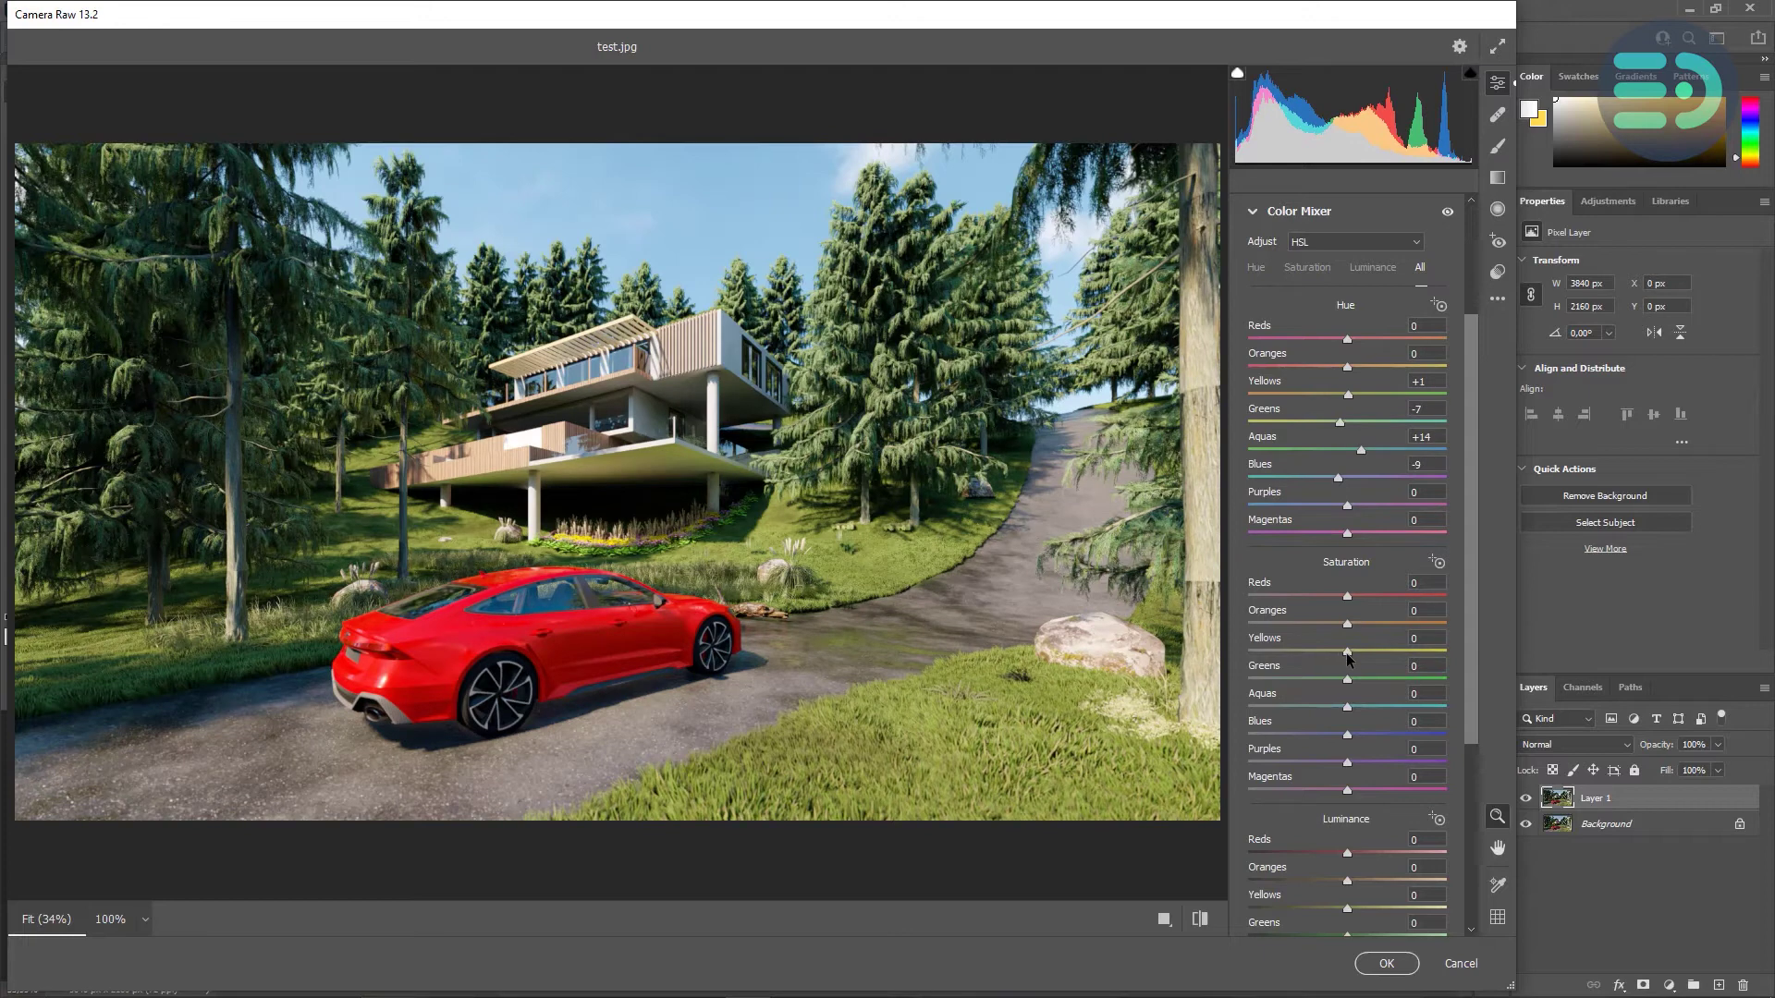
- Set the Color Mixer saturation to Yellows +11 and Greens +7, and the luminance to Yellows -15, Greens -11 and Blues -12
{"action": "mouse_move", "coordinate": [1348, 658]}
{"action": "left_mouse_down"}
{"action": "mouse_move", "coordinate": [1405, 677]}
{"action": "mouse_move", "coordinate": [1357, 692]}
{"action": "left_mouse_up"}
{"action": "scroll", "coordinate": [1346, 827], "scroll_direction": "down", "scroll_amount": 2}
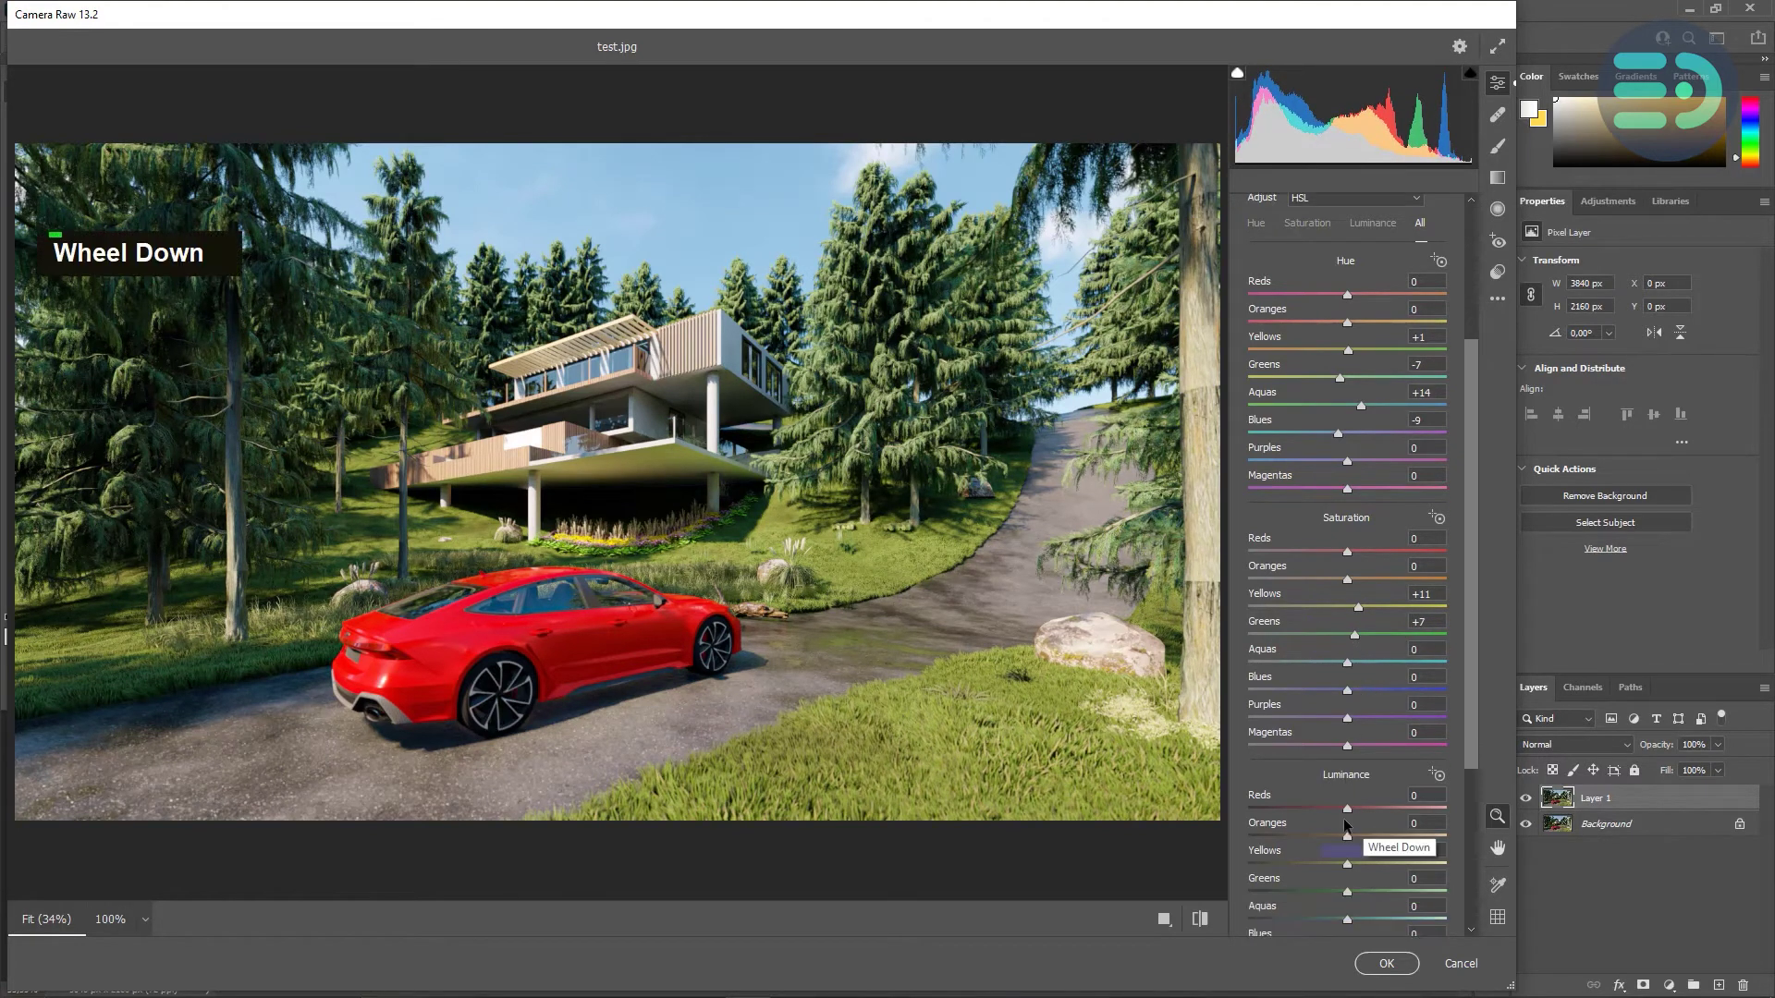
{"action": "mouse_move", "coordinate": [1349, 851]}
{"action": "left_mouse_down"}
{"action": "mouse_move", "coordinate": [1400, 841]}
{"action": "mouse_move", "coordinate": [1316, 860]}
{"action": "mouse_move", "coordinate": [1336, 850]}
{"action": "mouse_move", "coordinate": [1291, 826]}
{"action": "mouse_move", "coordinate": [1333, 828]}
{"action": "left_mouse_up"}
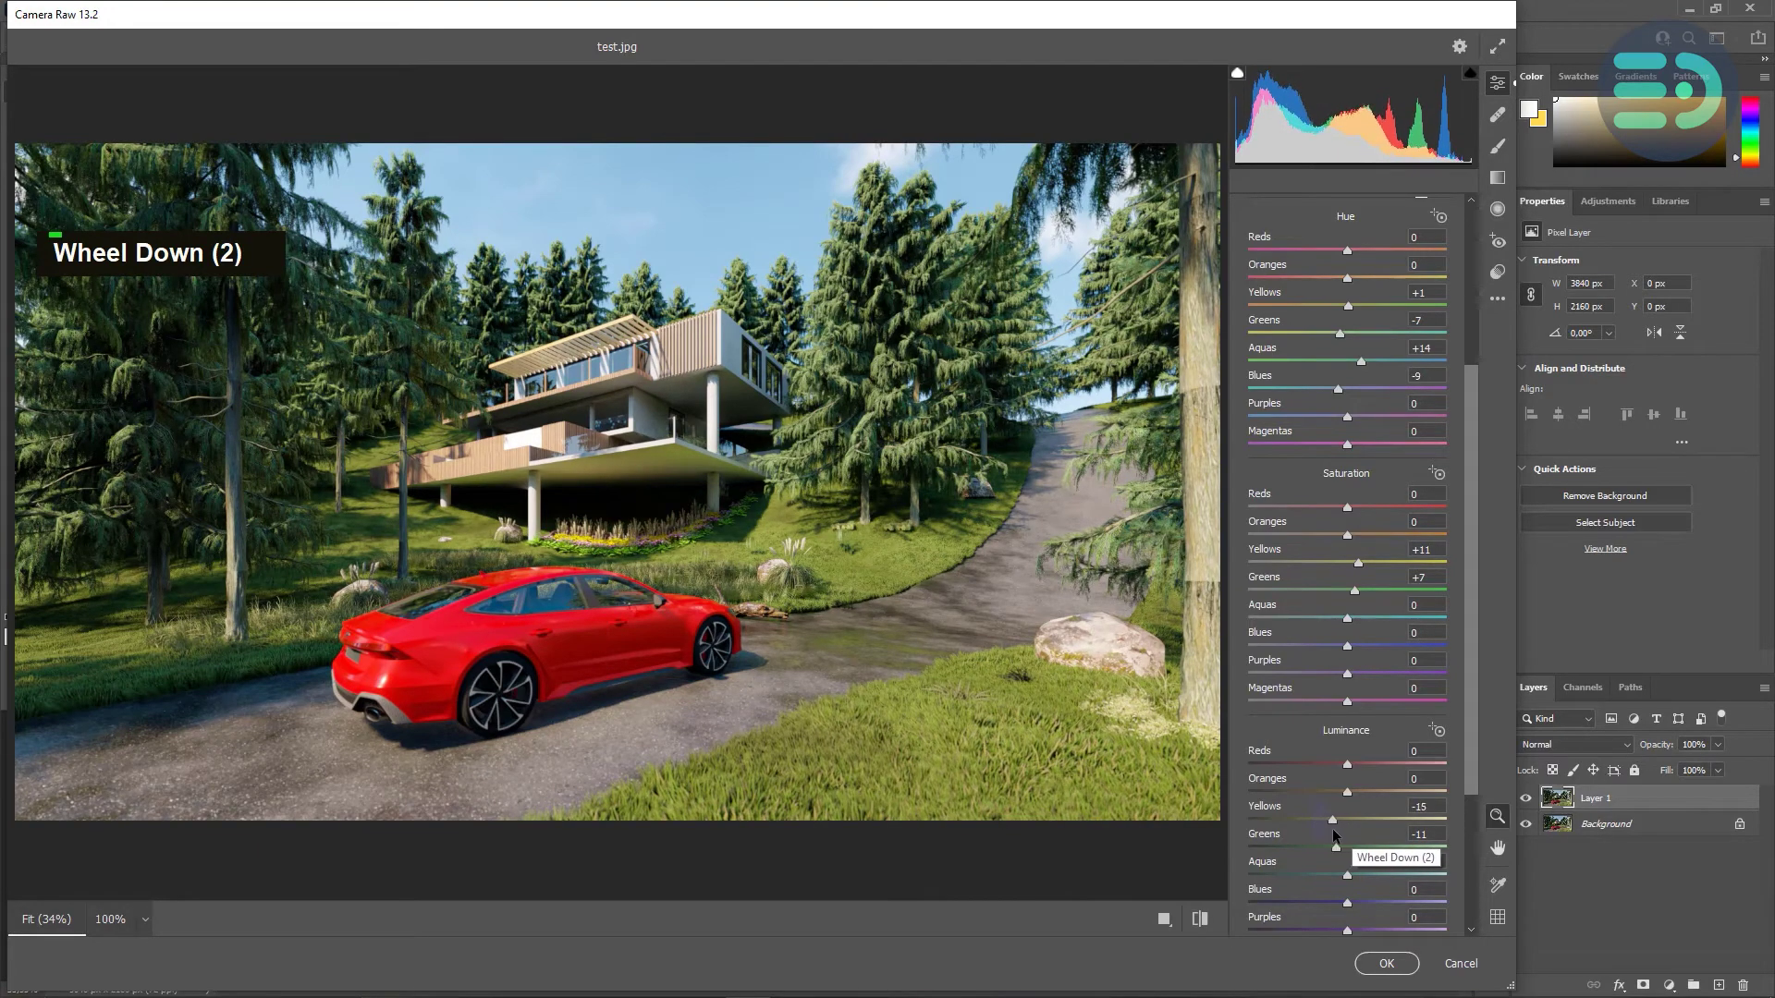
{"action": "scroll", "coordinate": [1333, 828], "scroll_direction": "down", "scroll_amount": 2}
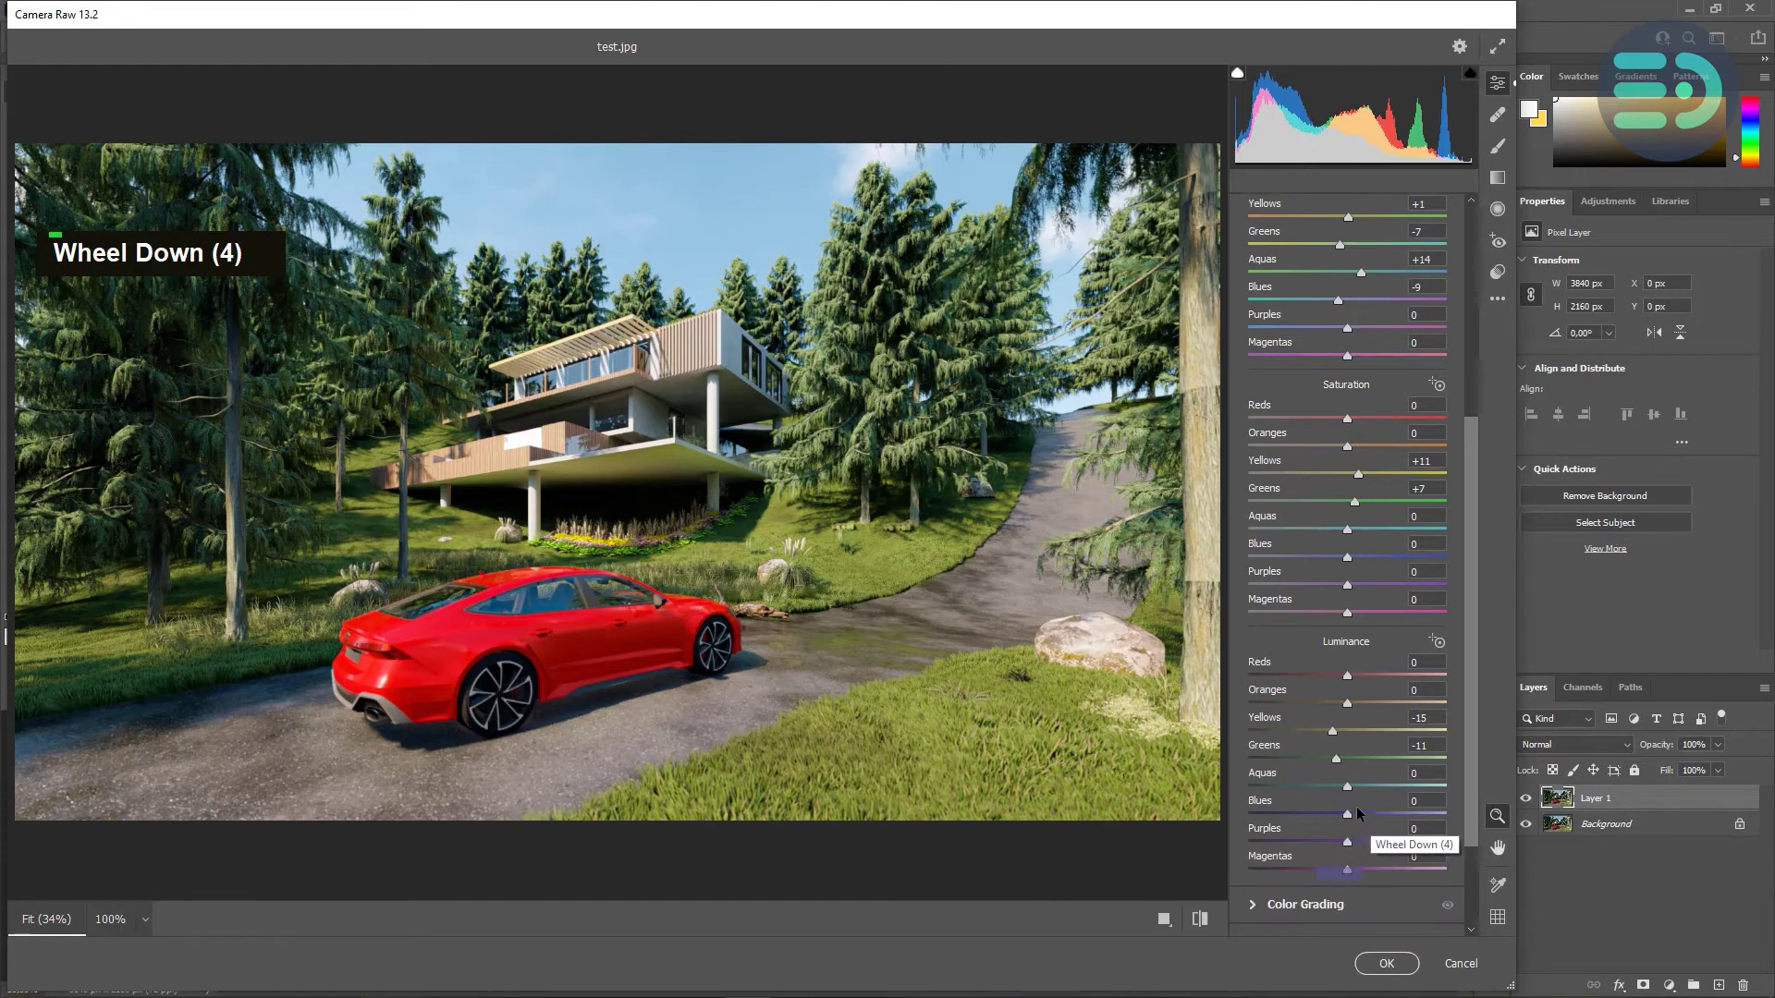
{"action": "left_click_drag", "start_coordinate": [1352, 817], "coordinate": [1336, 824]}
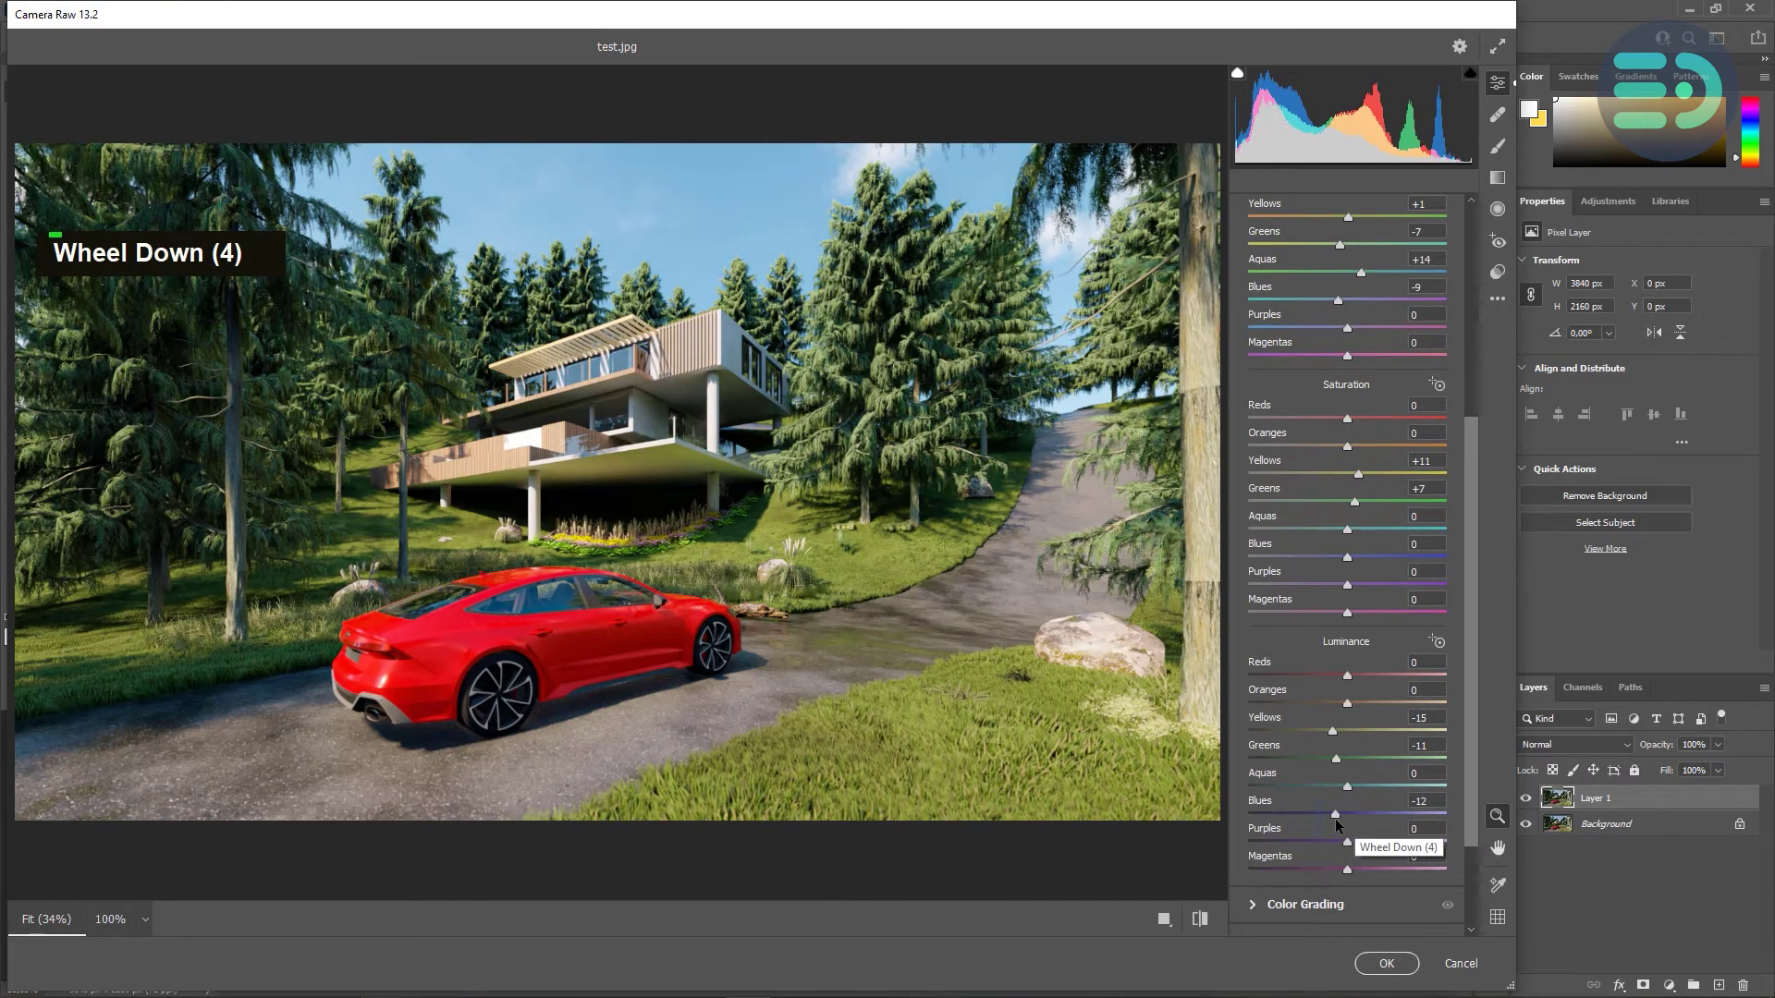
- Apply the Camera Raw adjustments to Layer 1 and toggle the layer's visibility to compare it with the original render
{"action": "left_click", "coordinate": [1384, 964]}
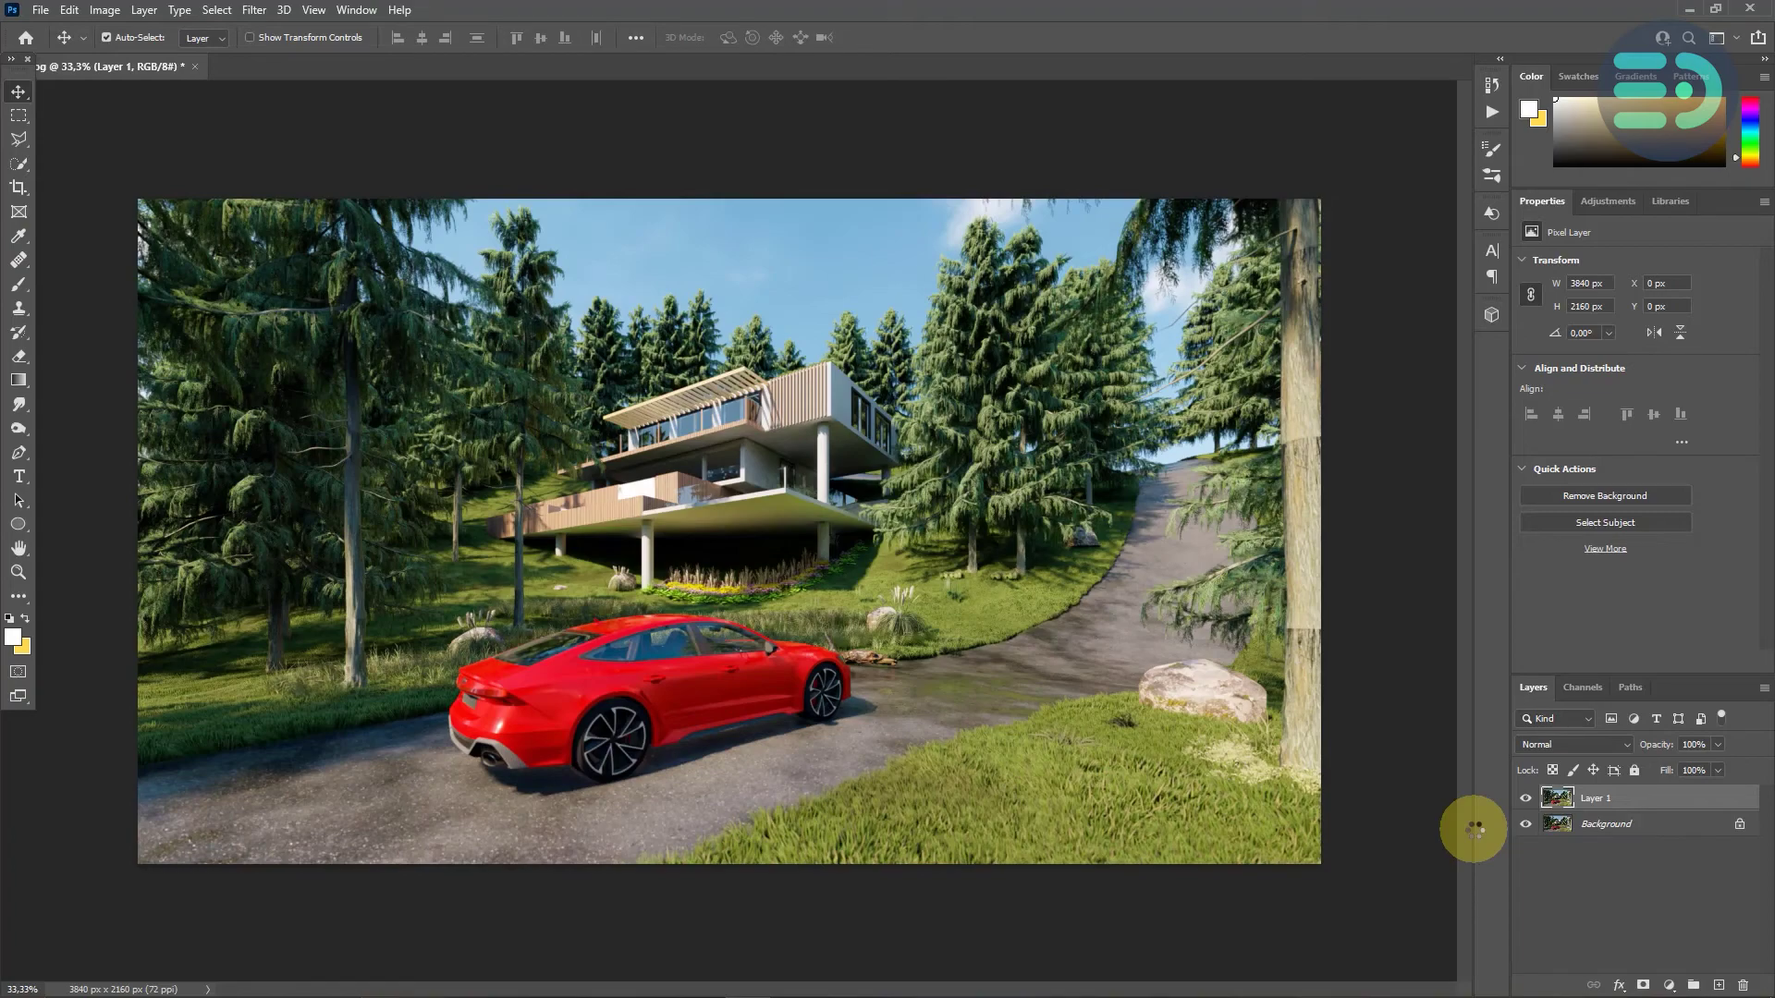
{"action": "left_click", "coordinate": [1525, 799]}
{"action": "left_click", "coordinate": [1525, 798]}
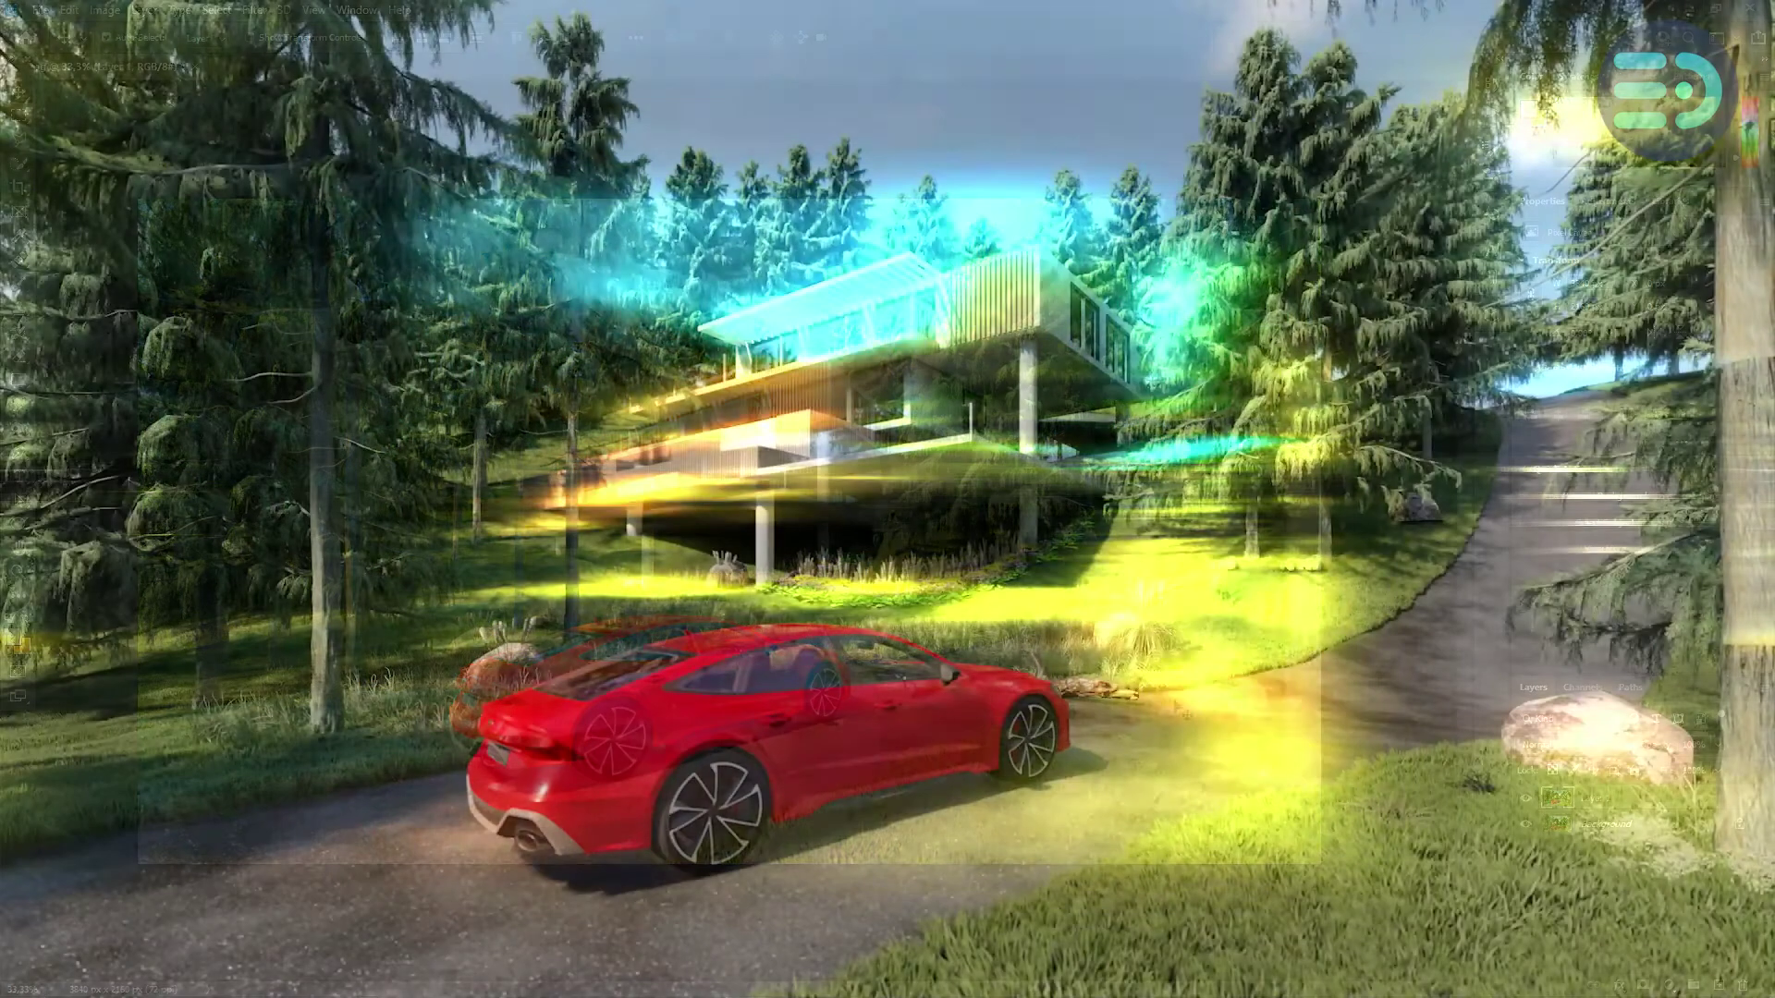